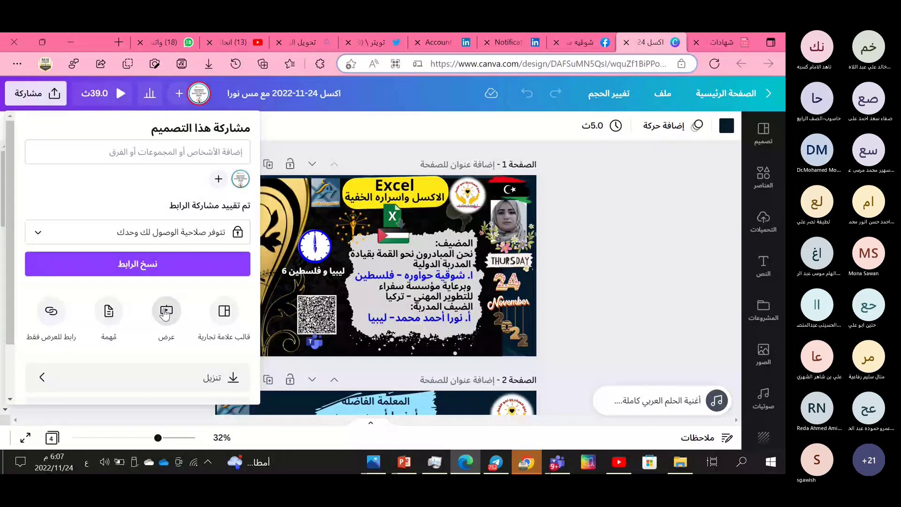
Open Canva's Present options and list the presentation types, with Autoplay currently chosen
left_click(165, 313)
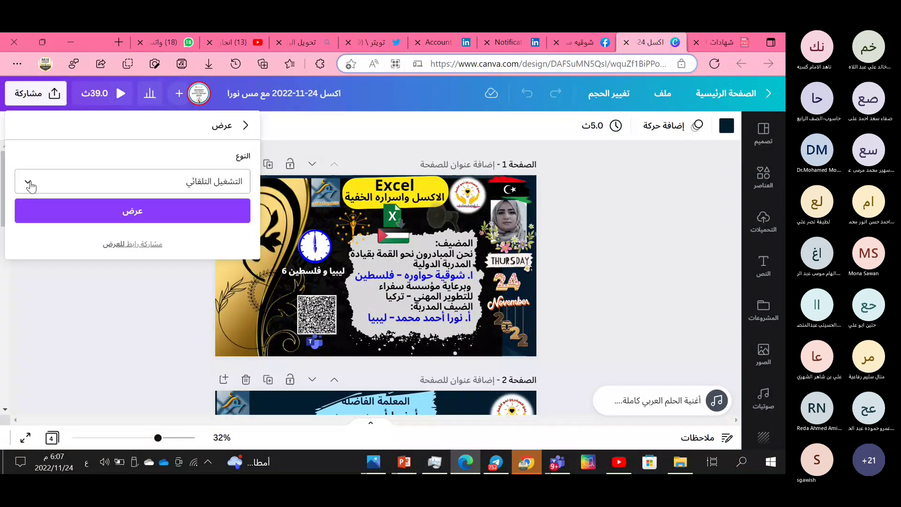
left_click(34, 185)
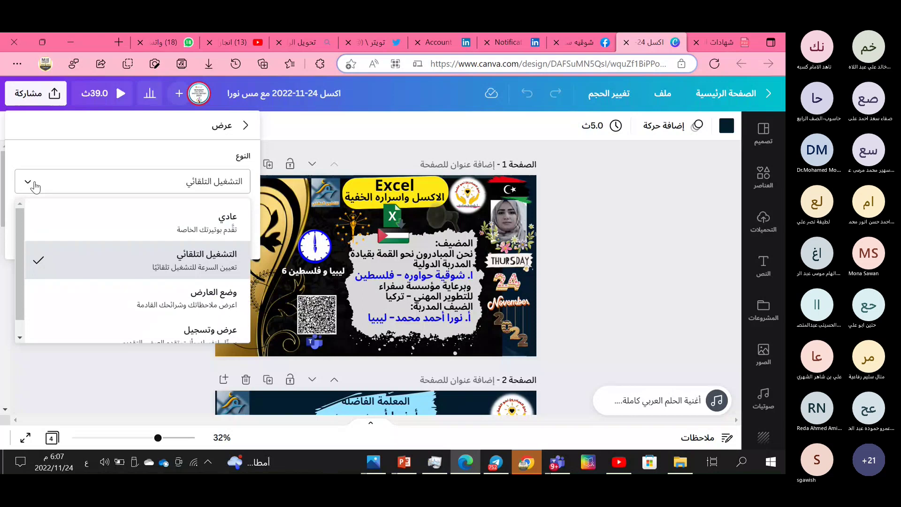
Run the design as a full-screen autoplay slideshow through page 4, then exit with Esc
key("ctrl+alt+p")
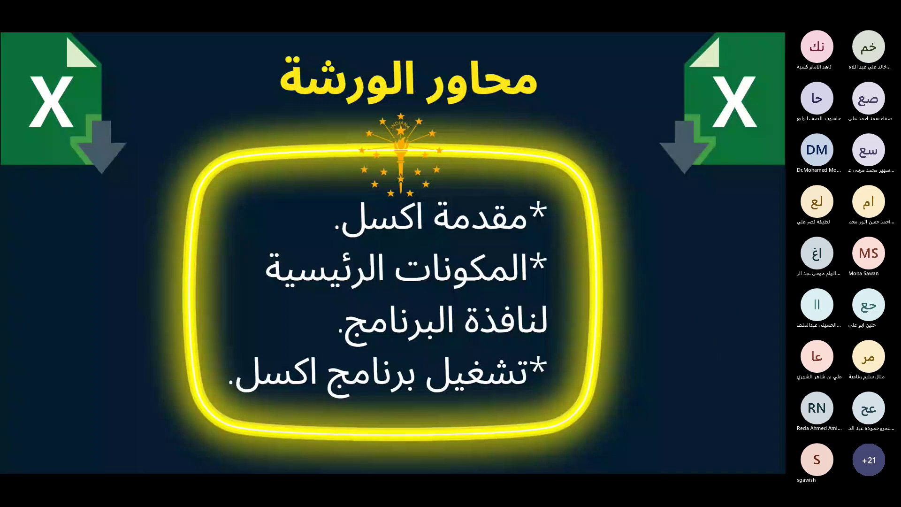
key("Escape")
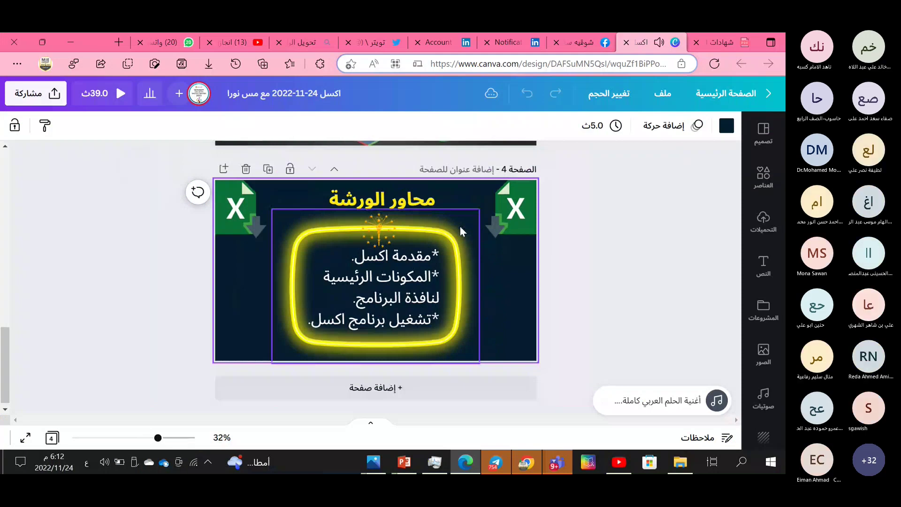
mouse_move(556, 462)
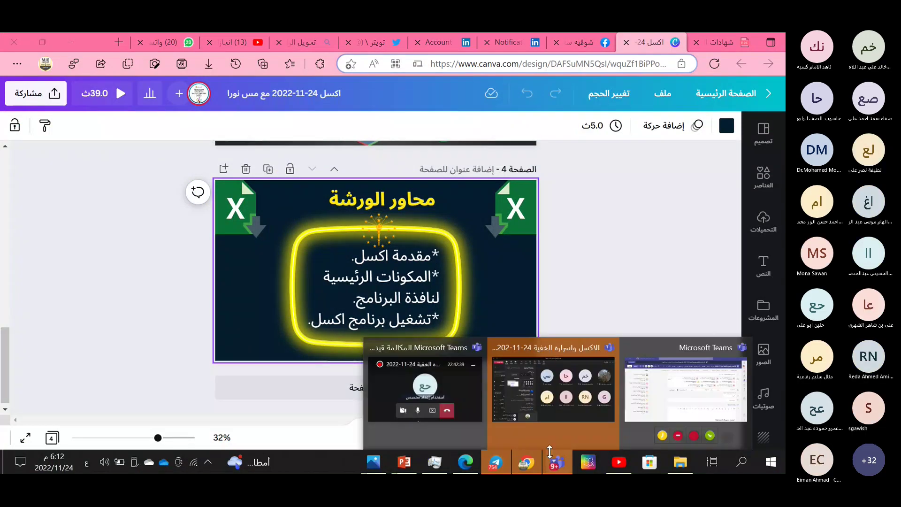
Switch from Canva to the Teams window to bring up the PowerPoint Excel deck
left_click(549, 450)
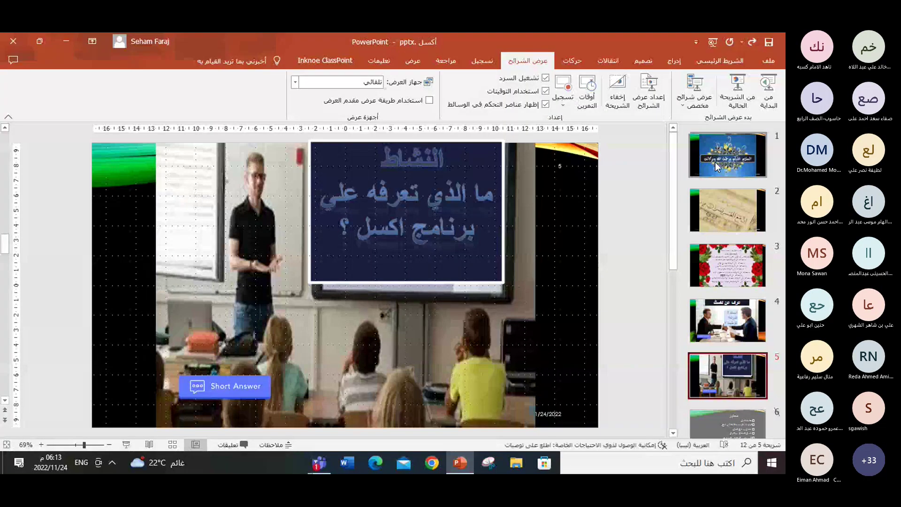
Start the slideshow from slide 1, the greeting slide
left_click(715, 162)
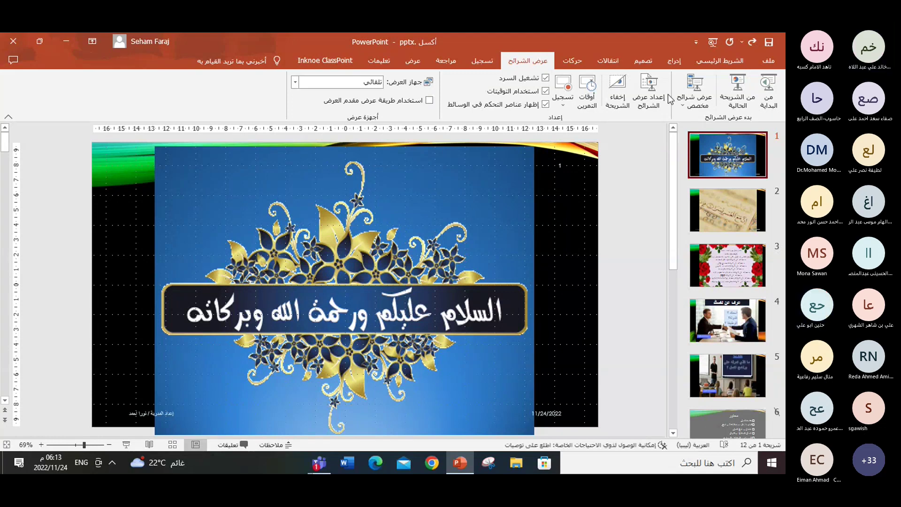
left_click(768, 89)
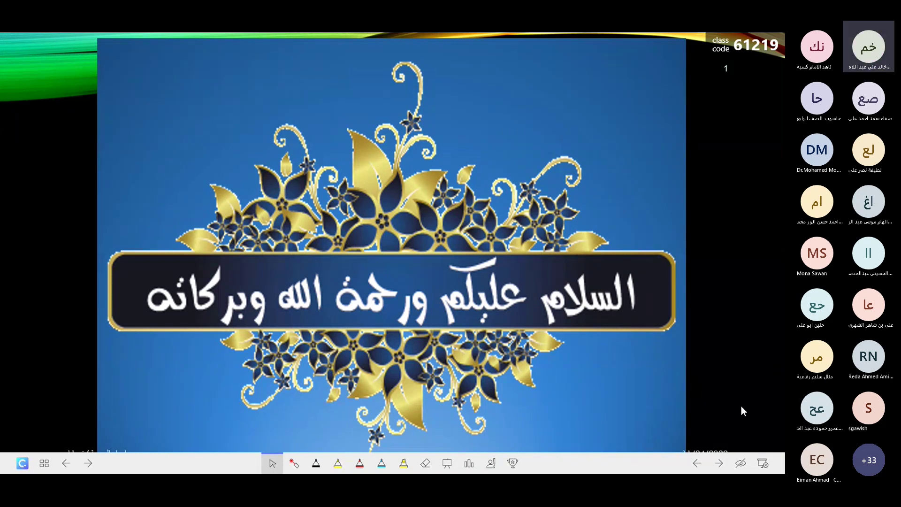
Advance past the verse and trainer credentials slides to the 'عرف عن نفسك' question slide
left_click(718, 465)
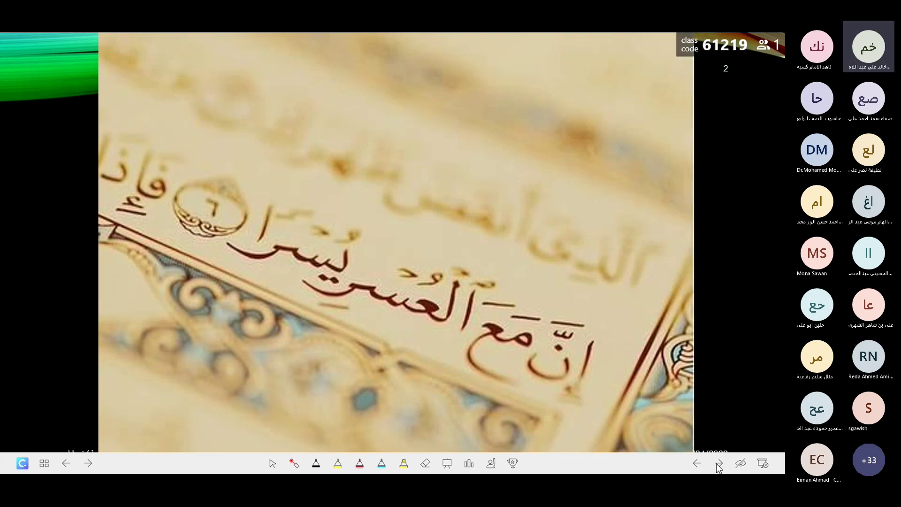
left_click(719, 463)
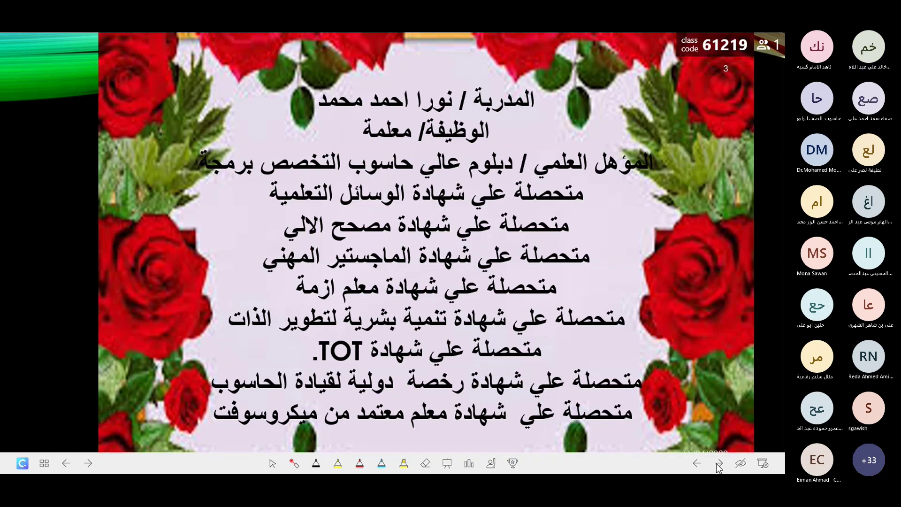
left_click(718, 463)
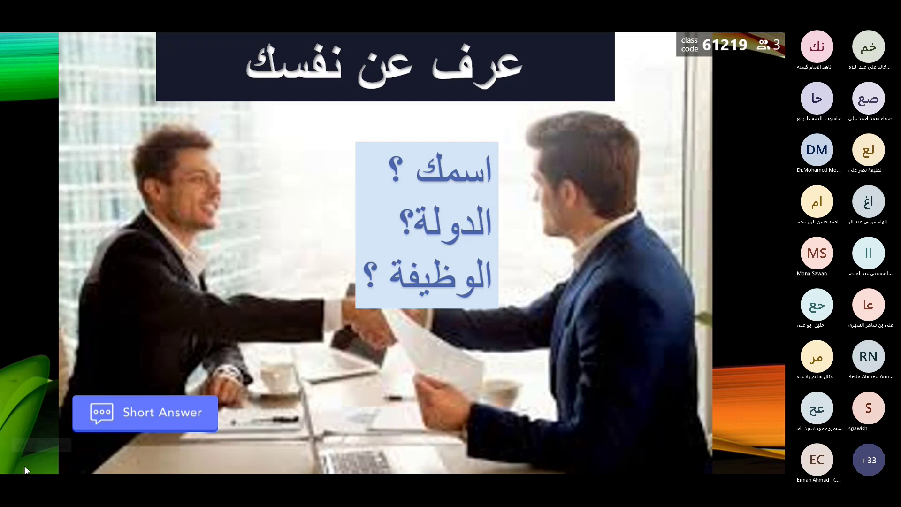
Open ClassPoint's My Class window showing the join URL, code and 25 joined participants
left_click(25, 466)
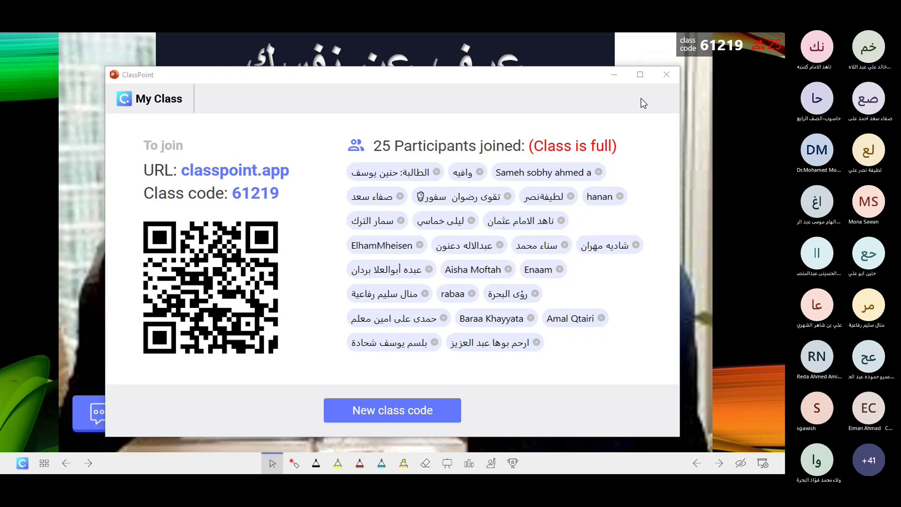
Close My Class and launch the Short Answer question to collect participants' responses
left_click(615, 76)
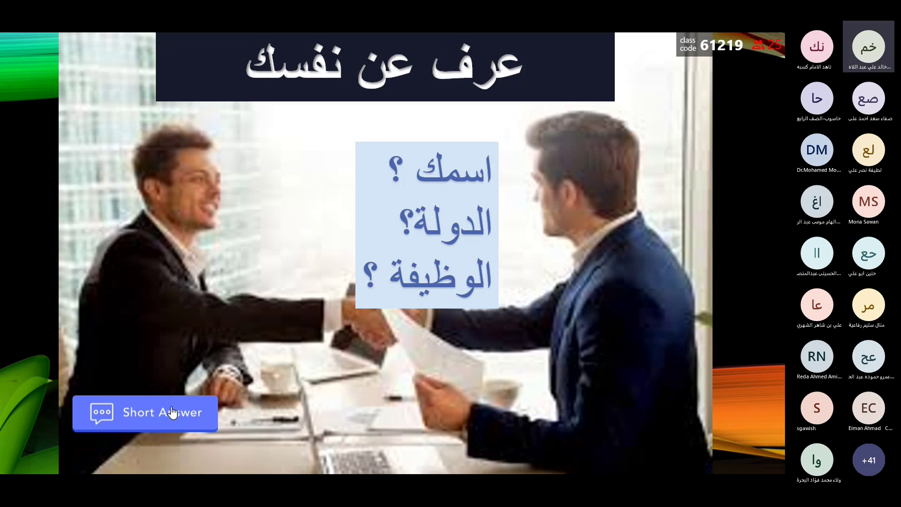
left_click(171, 412)
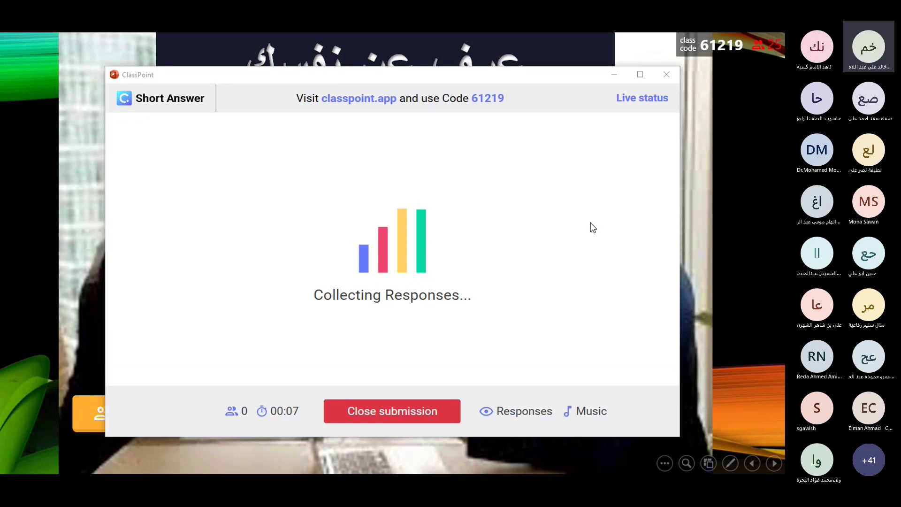
Mute the music and scroll through the incoming answer cards as 21 responses arrive
left_click(566, 416)
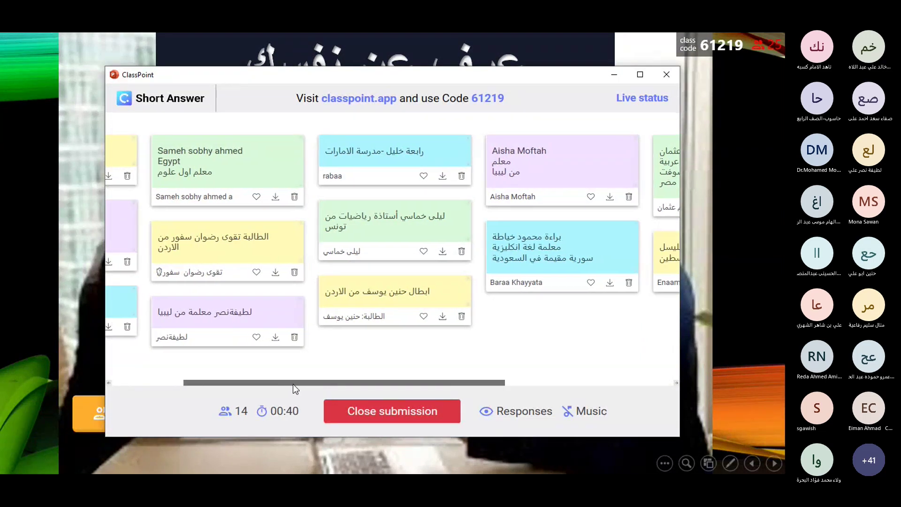
scroll(293, 384, "right", 1)
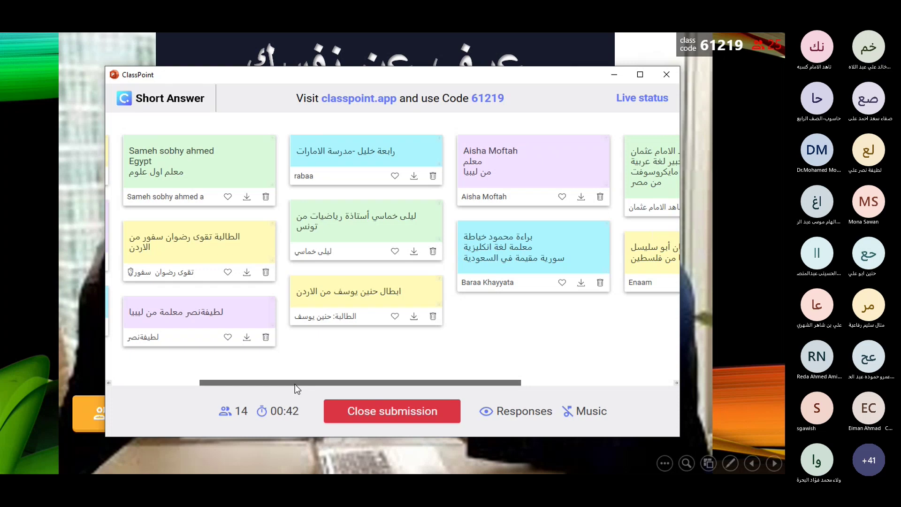
left_click_drag(295, 384, 310, 383)
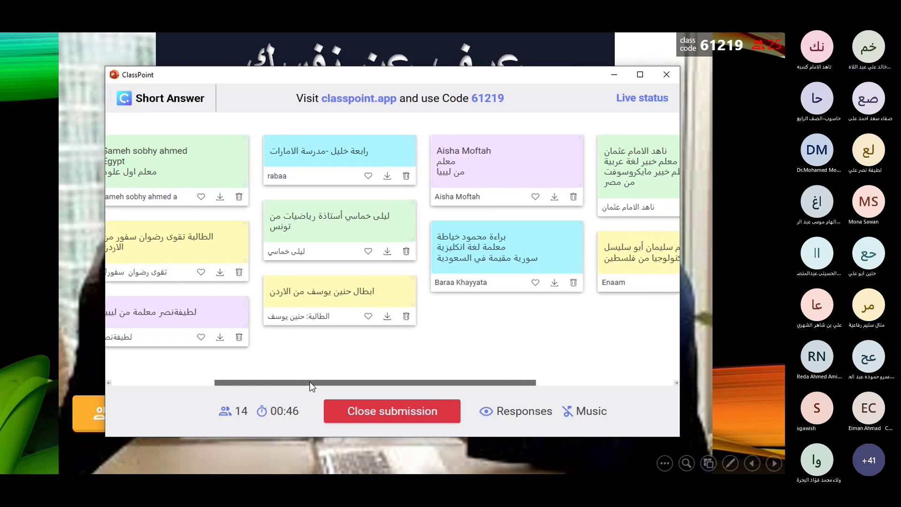
left_click_drag(310, 381, 356, 382)
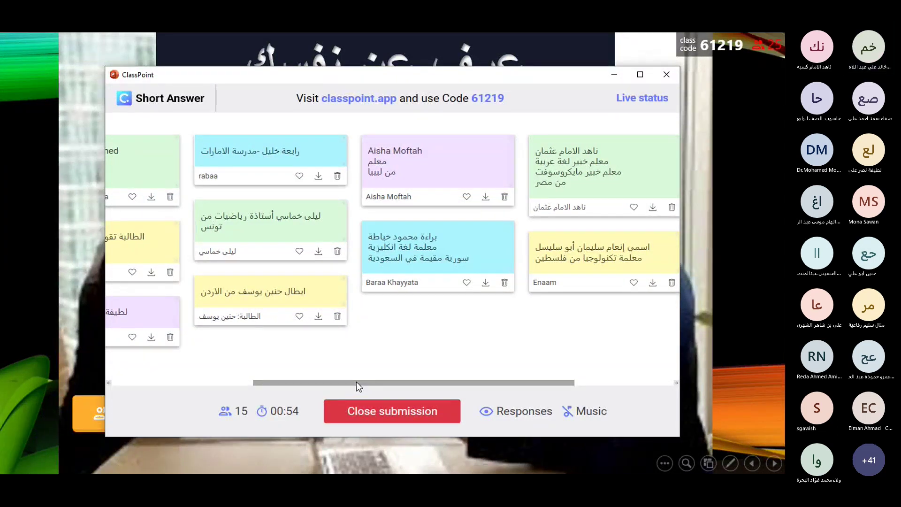
left_click_drag(362, 382, 389, 383)
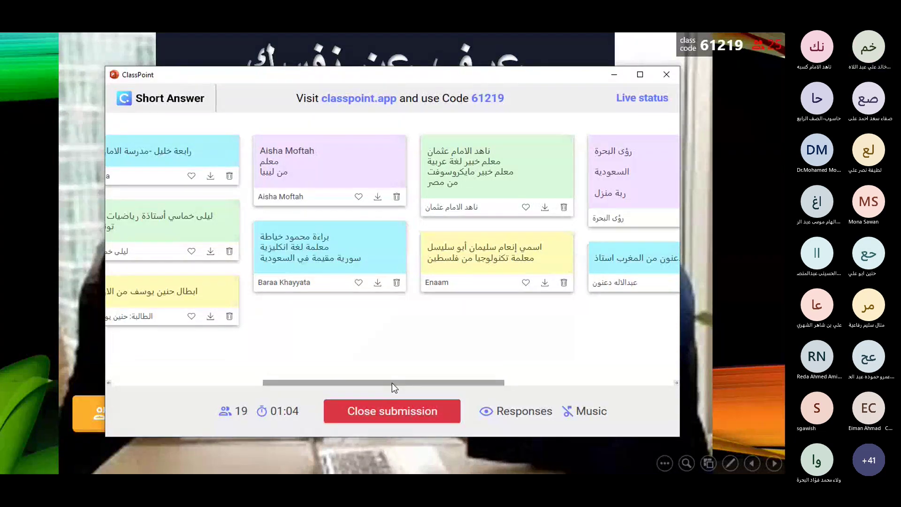
left_click_drag(396, 384, 410, 384)
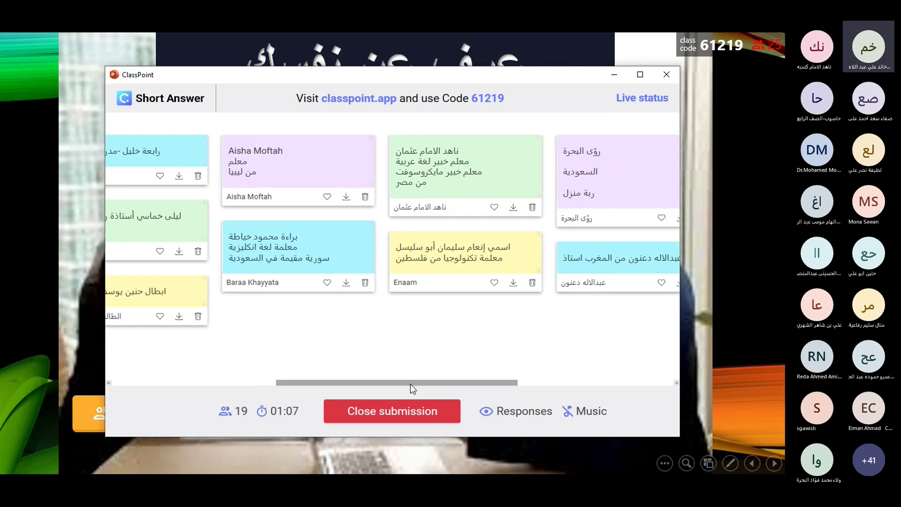
left_click_drag(418, 381, 525, 381)
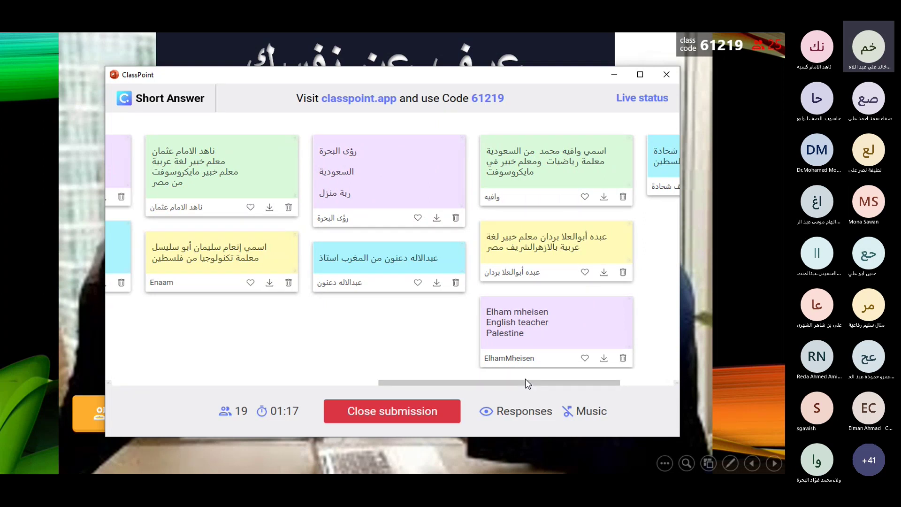
left_click_drag(525, 378, 551, 384)
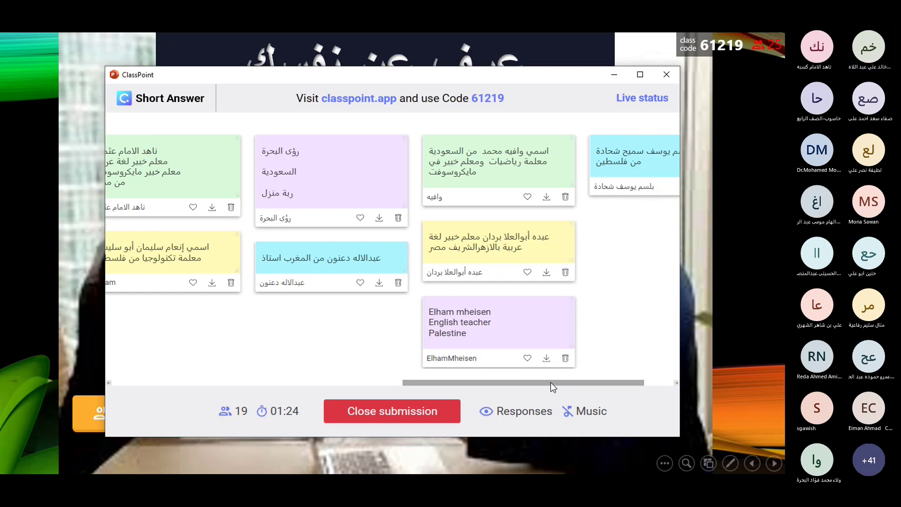
mouse_move(551, 384)
left_mouse_down()
mouse_move(581, 384)
mouse_move(336, 385)
left_mouse_up()
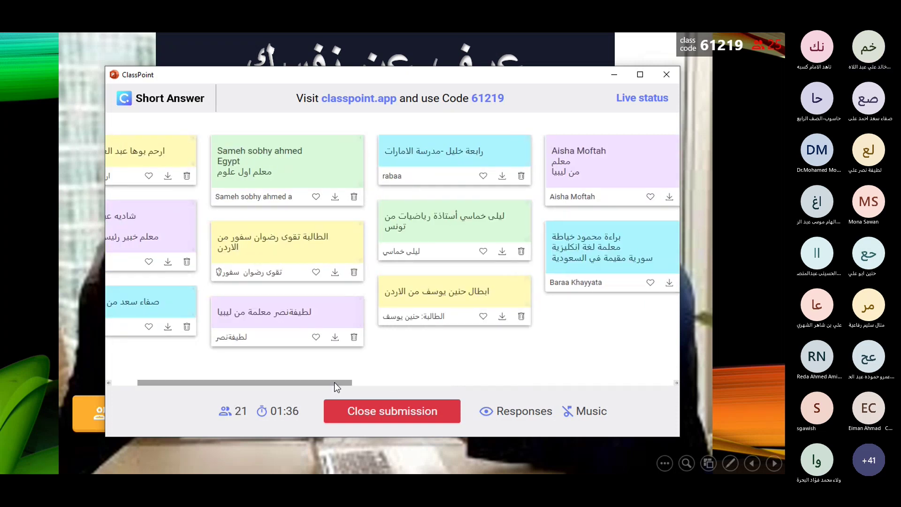
Review the Live status lists of submitted and pending participants, then close it
left_click(644, 99)
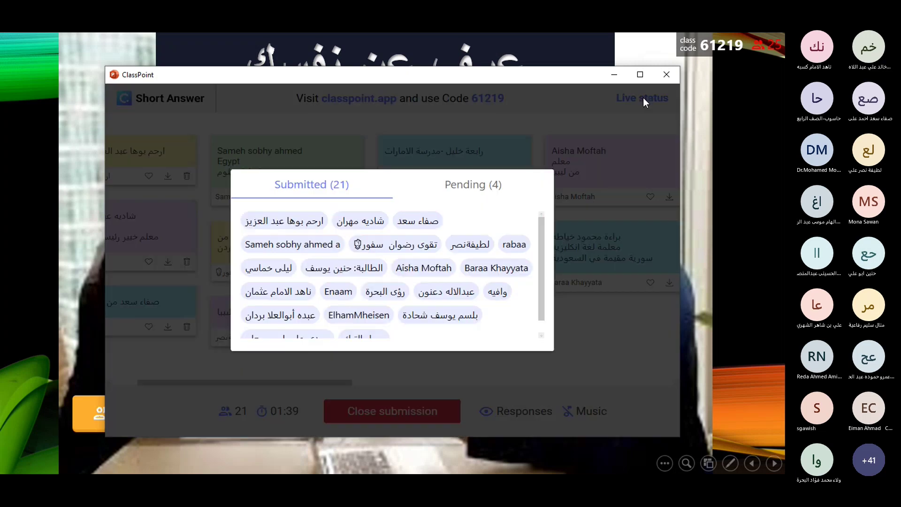
left_click(477, 186)
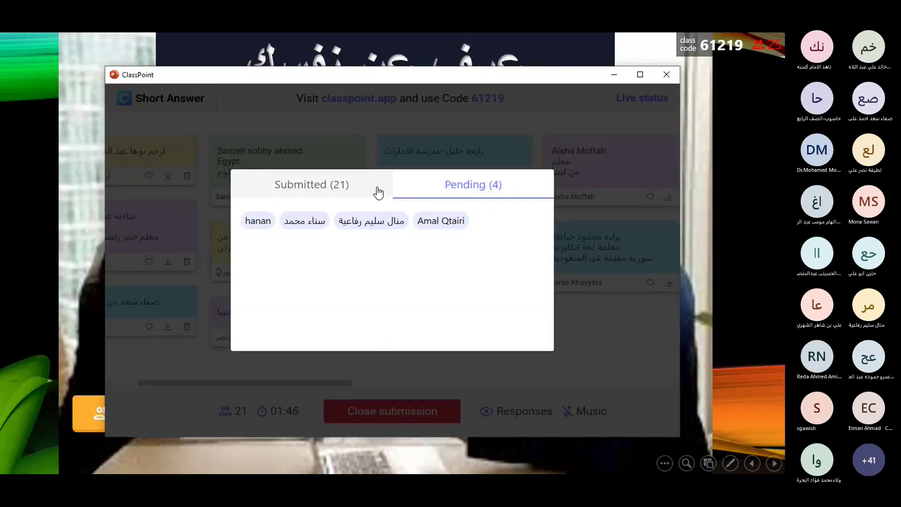
left_click(328, 189)
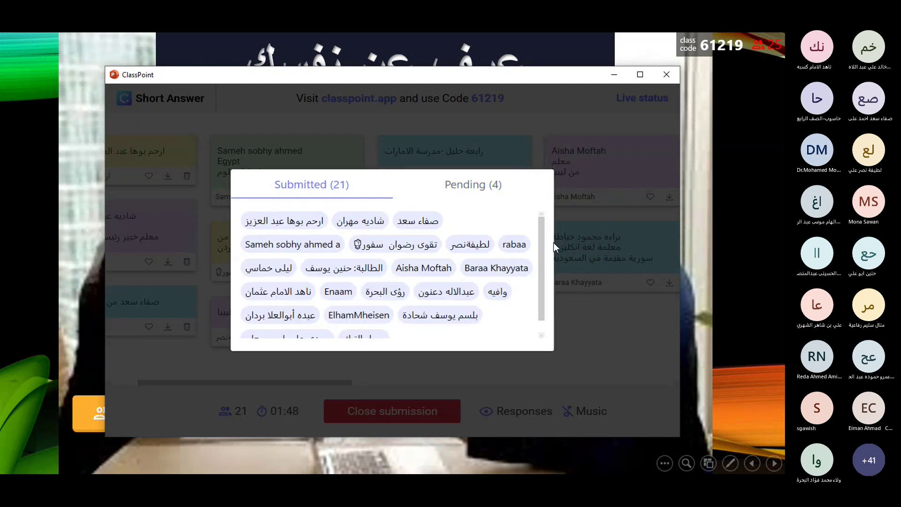
scroll(543, 281, "down", 2)
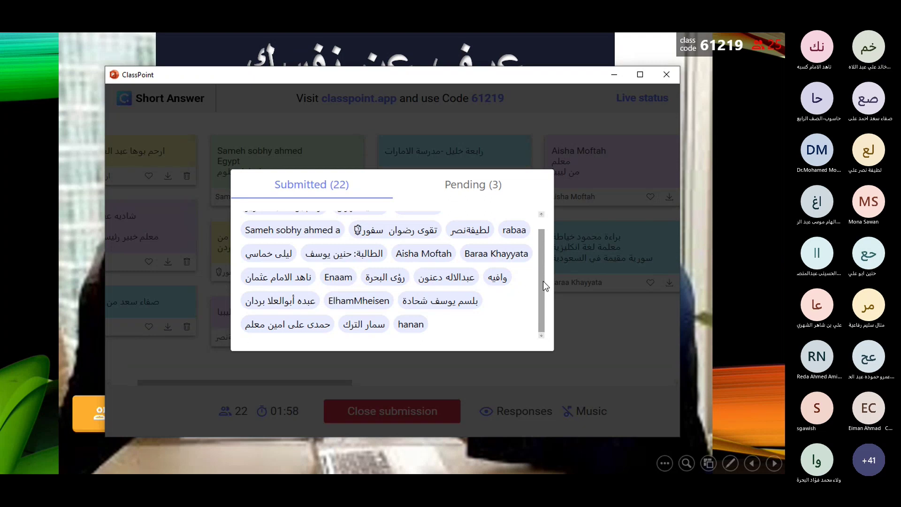
left_click(466, 194)
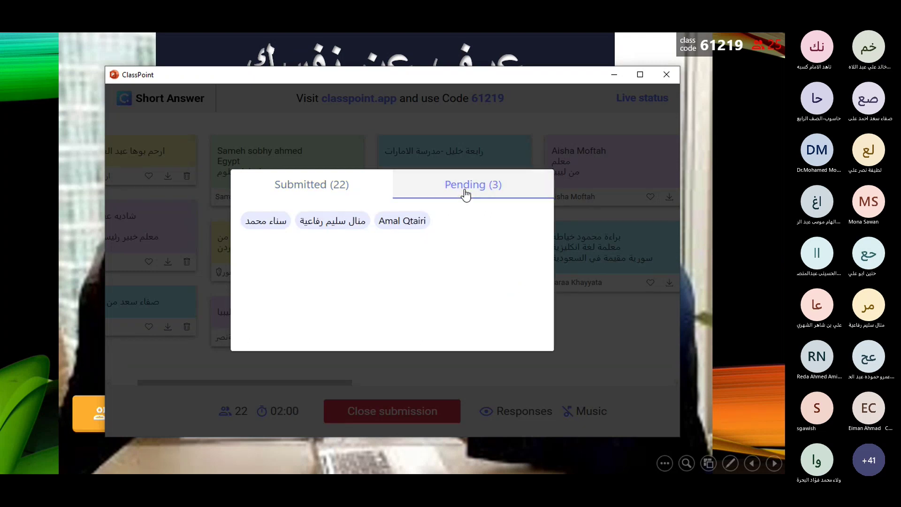
left_click(325, 186)
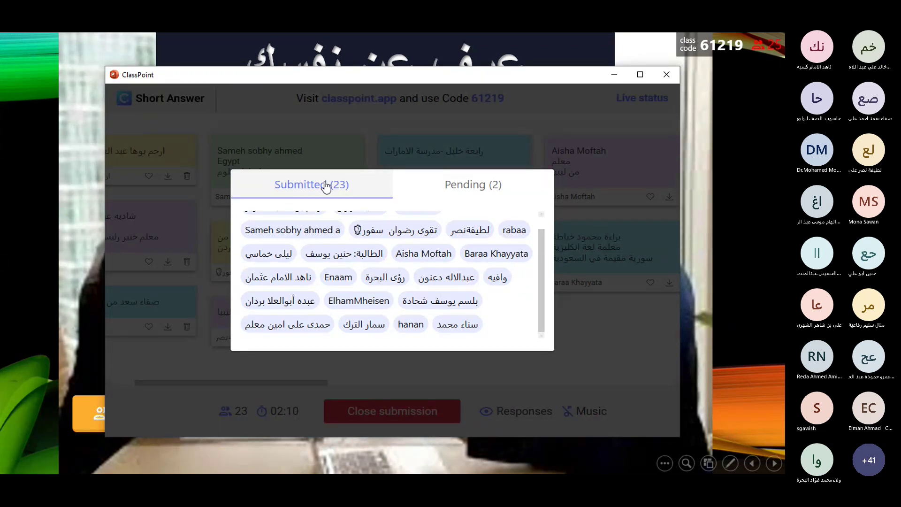
left_click(462, 187)
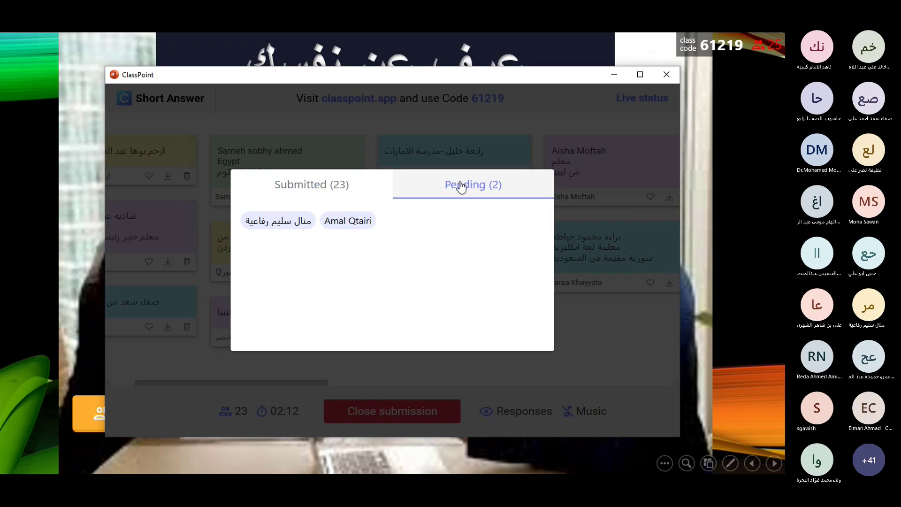
left_click(322, 192)
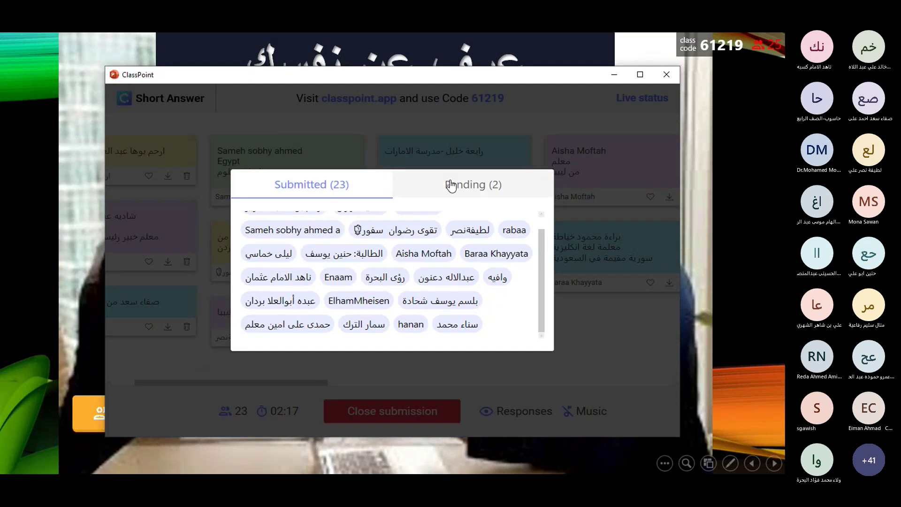
left_click(579, 204)
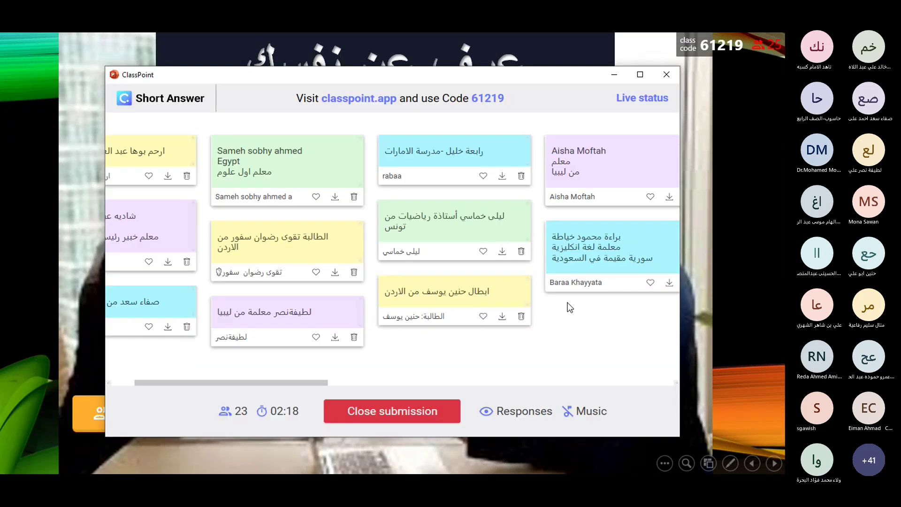
Turn the background music on and recheck the 23 submitted and 2 pending participants
left_click(570, 413)
left_click(628, 100)
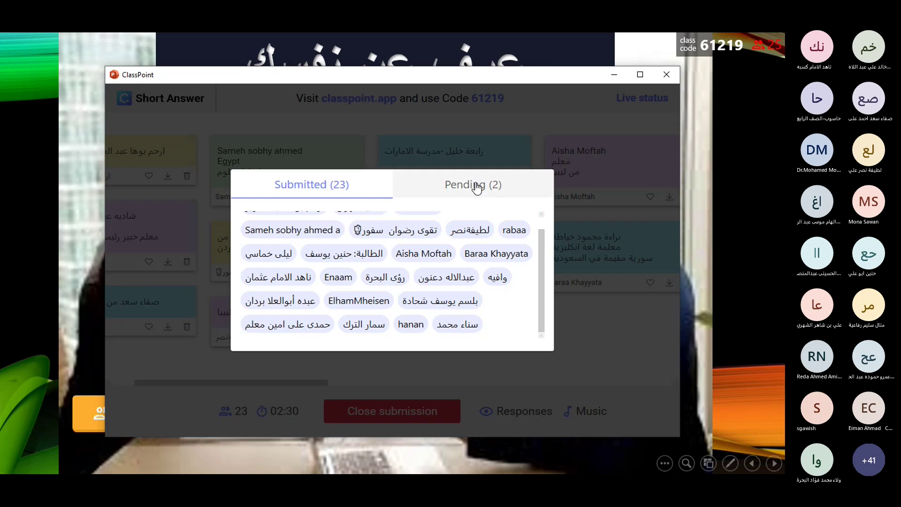
left_click(310, 189)
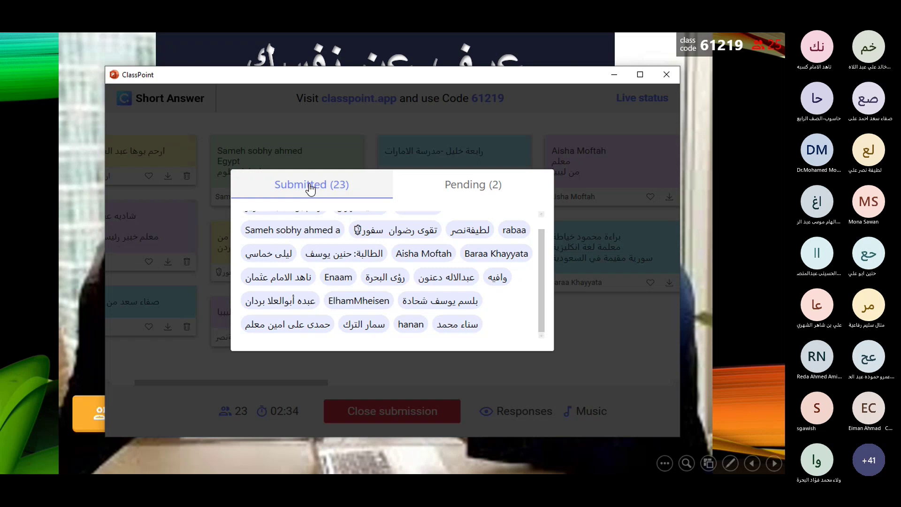
left_click(474, 193)
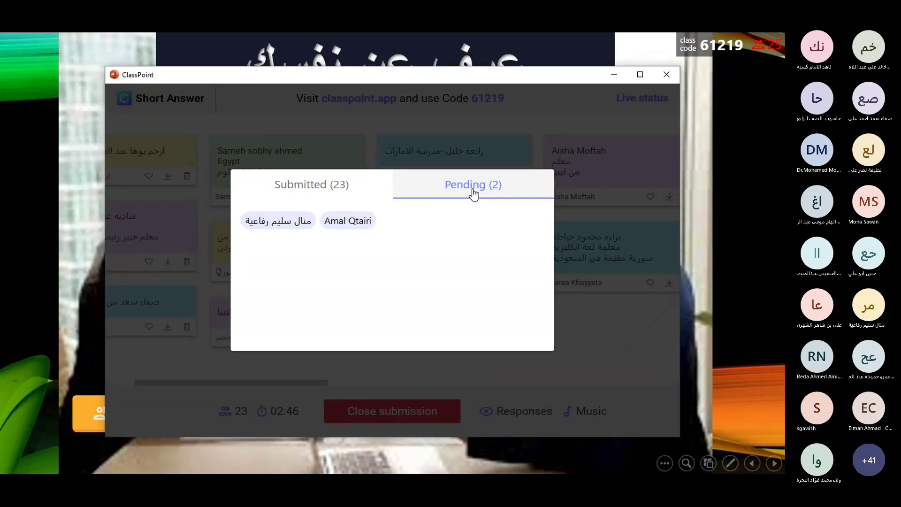
left_click(323, 188)
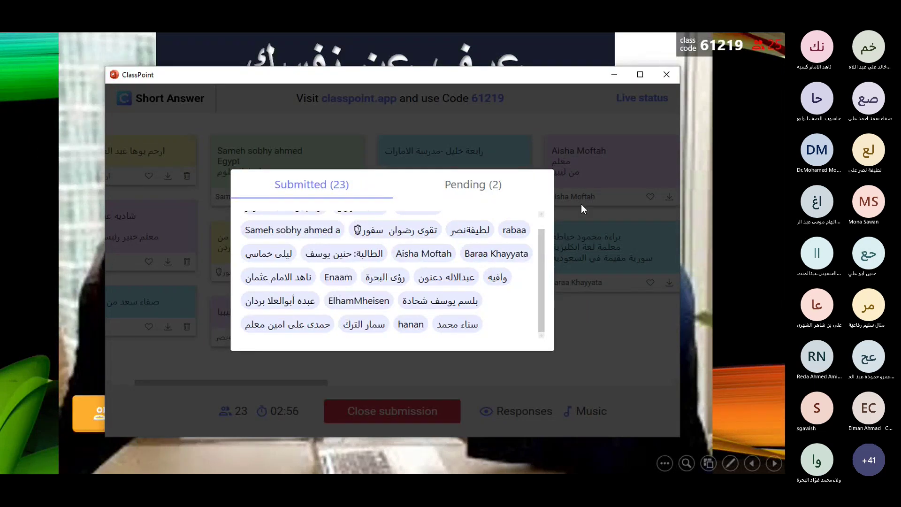
left_click(478, 186)
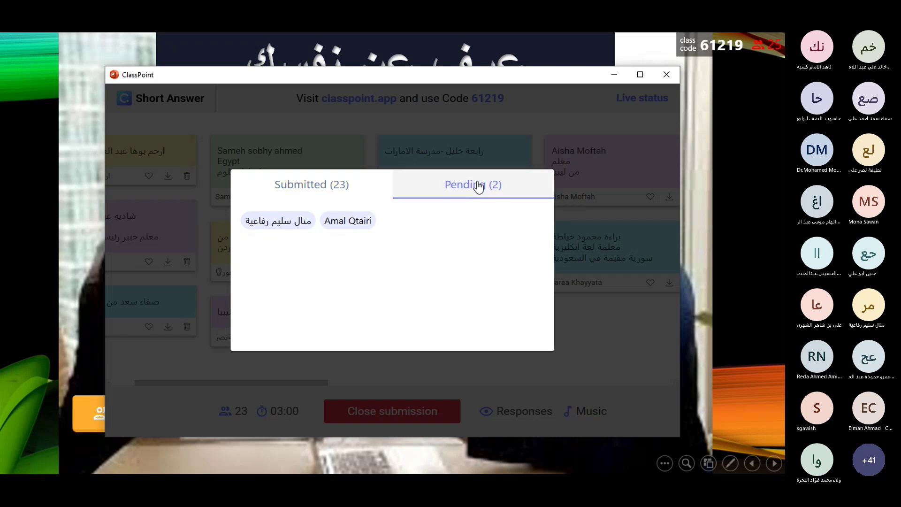
left_click(334, 189)
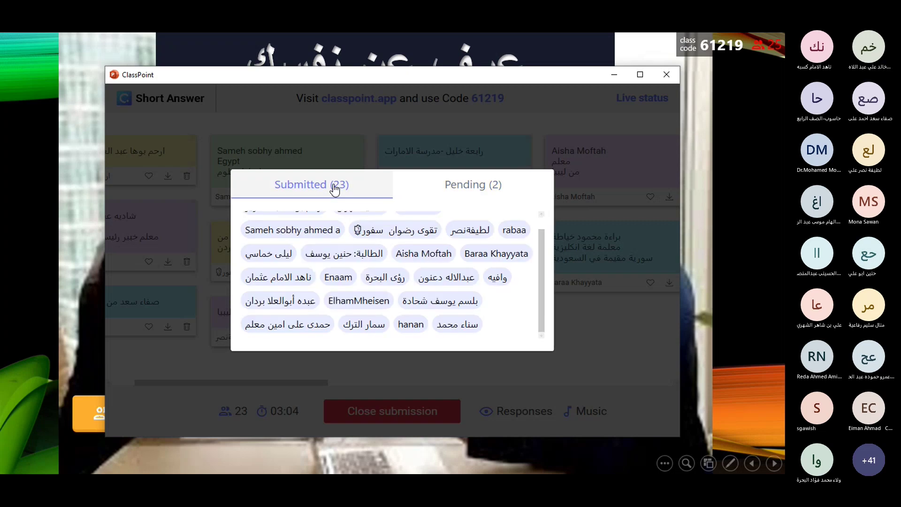
left_click(585, 187)
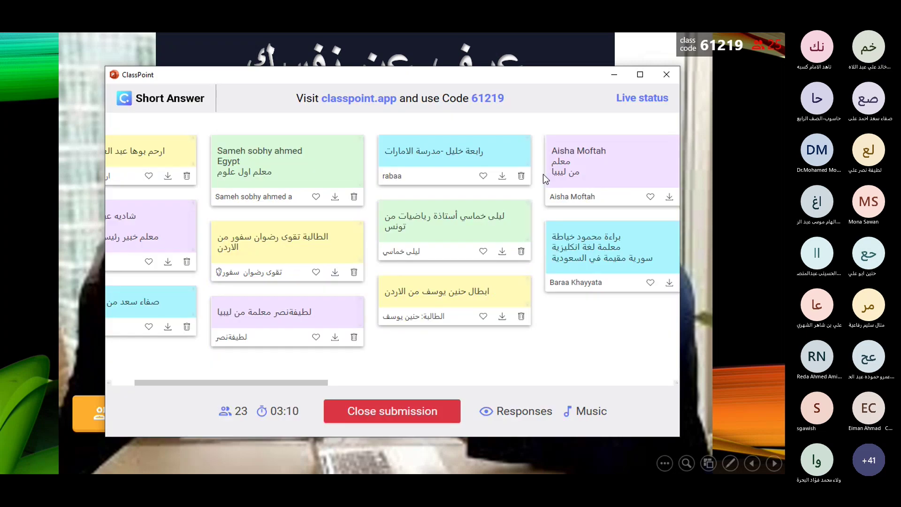
Check the two pending participants once more before returning to the responses
left_click(640, 98)
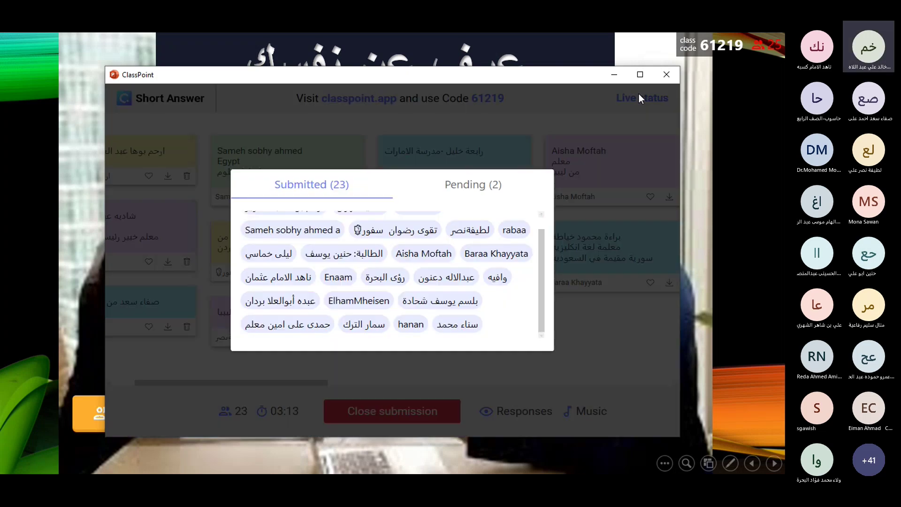
left_click(478, 185)
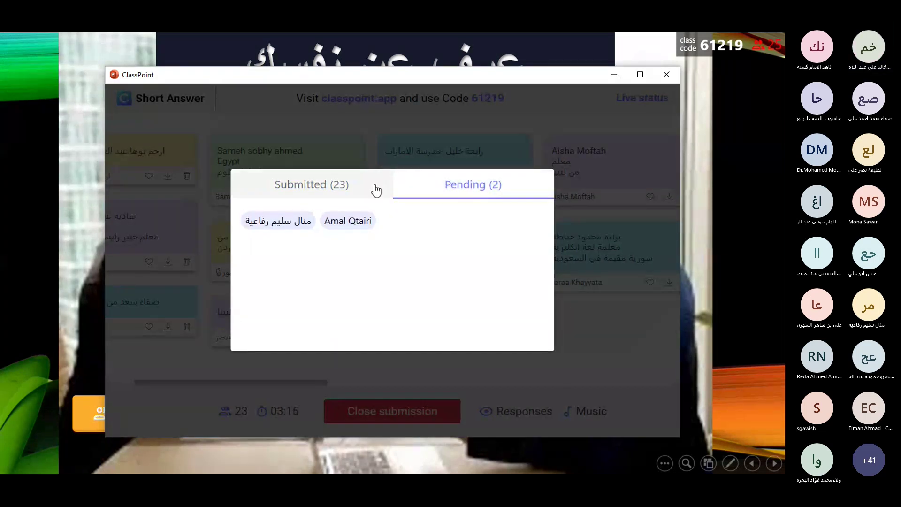
left_click(334, 190)
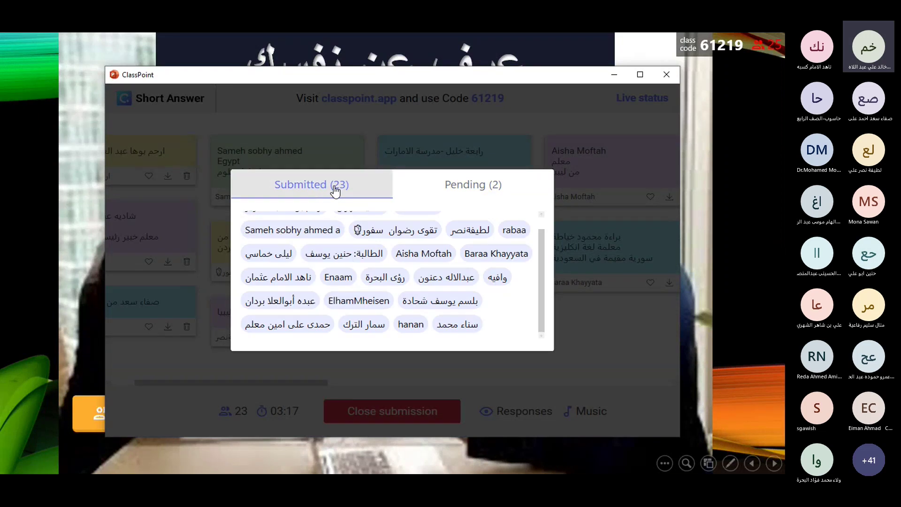
left_click(465, 190)
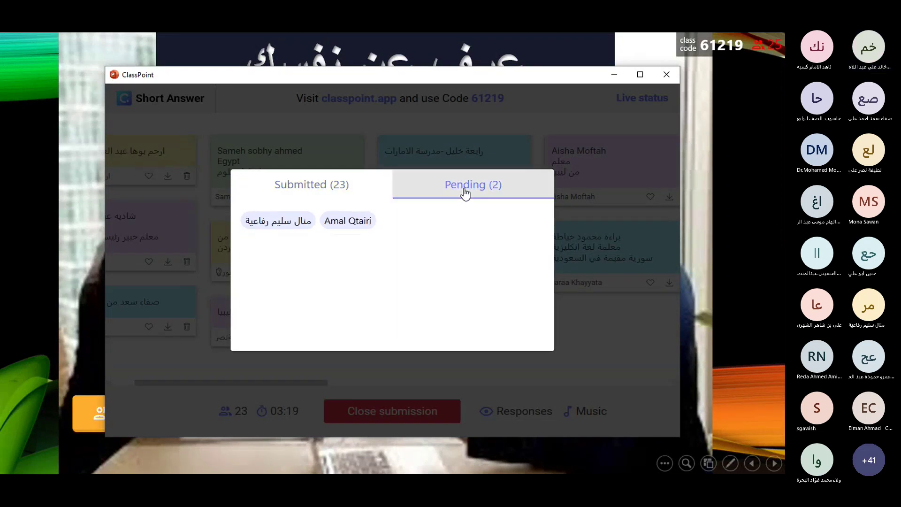
left_click(578, 189)
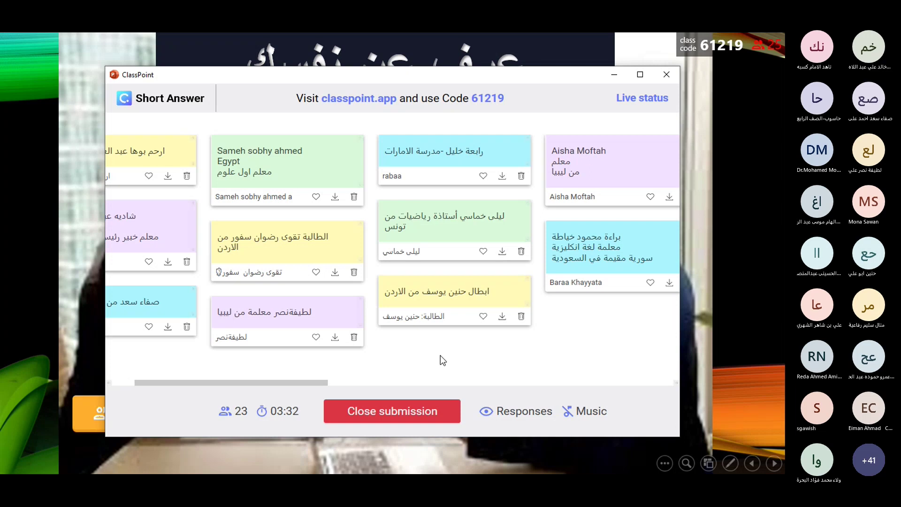
Close the Short Answer results and advance to slide 5's Excel activity question
left_click(665, 76)
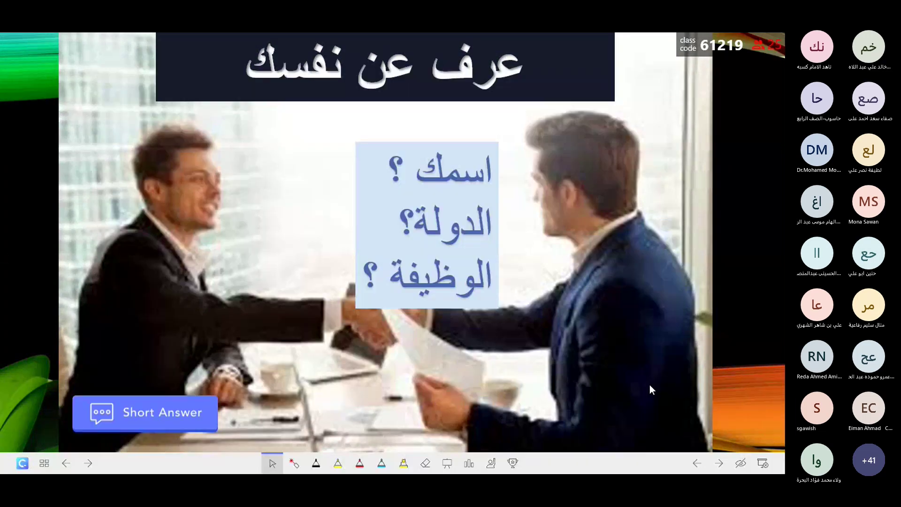
left_click(725, 464)
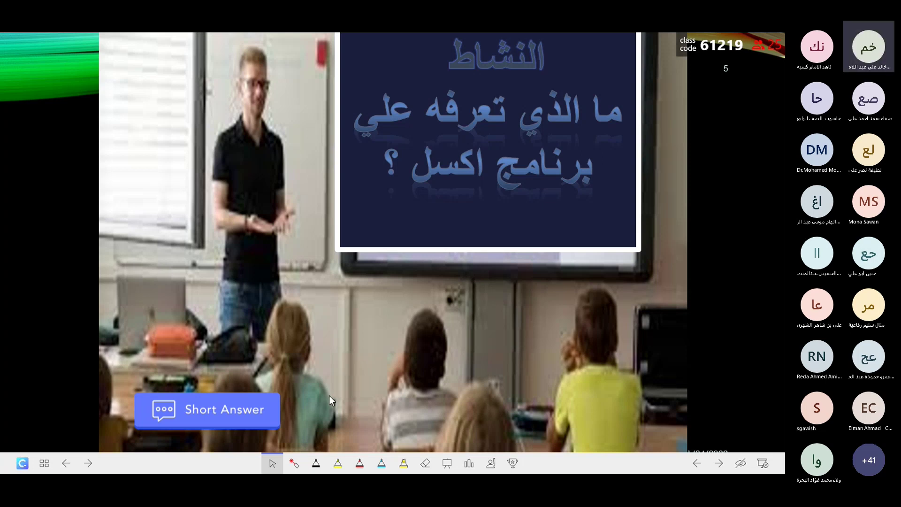
Start a ClassPoint Short Answer collection for the Excel question with background music on
left_click(246, 405)
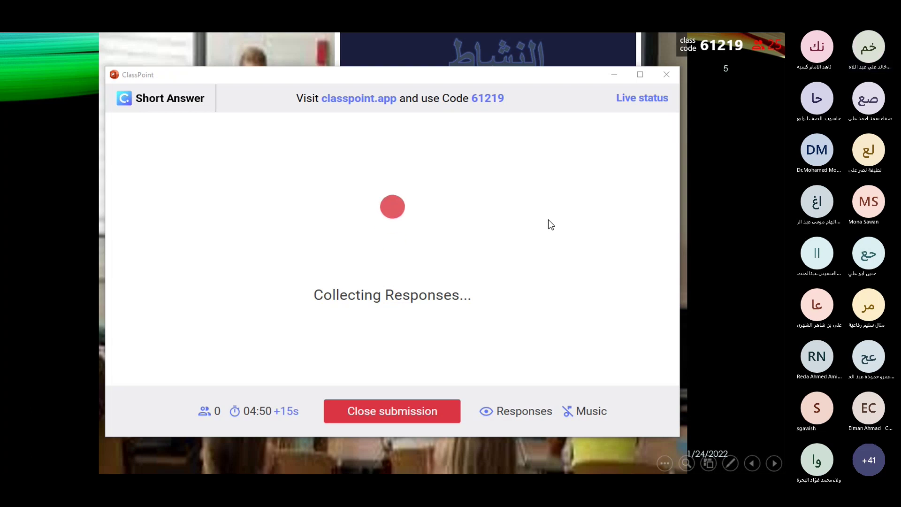
left_click(568, 412)
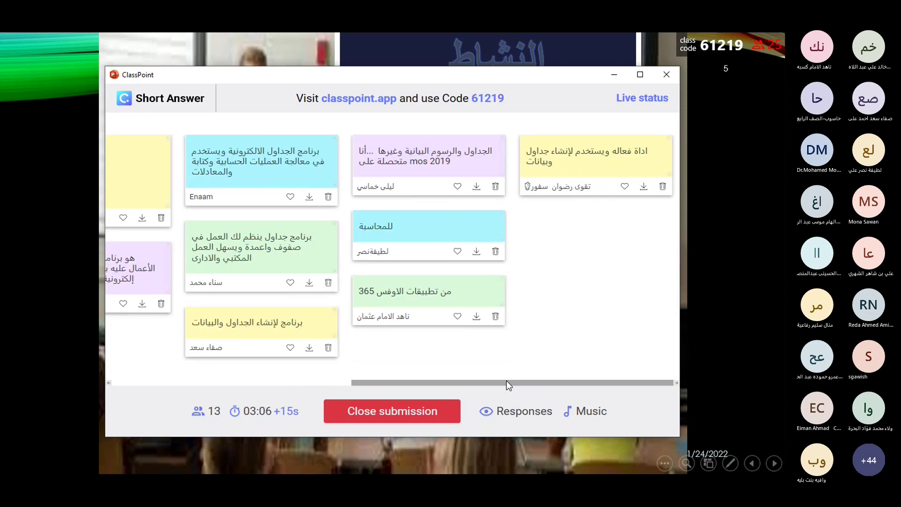
Scroll the answer cards and mute the background music during collection
left_click_drag(505, 381, 513, 384)
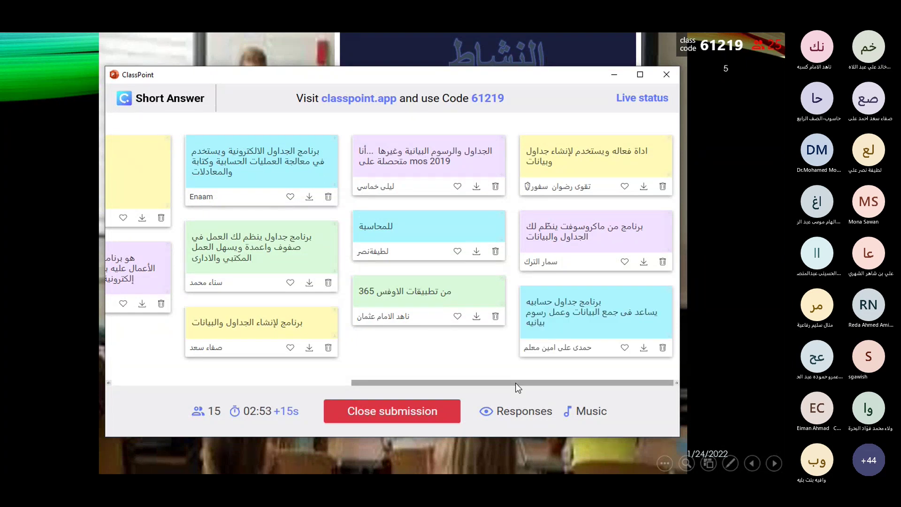
left_click(568, 415)
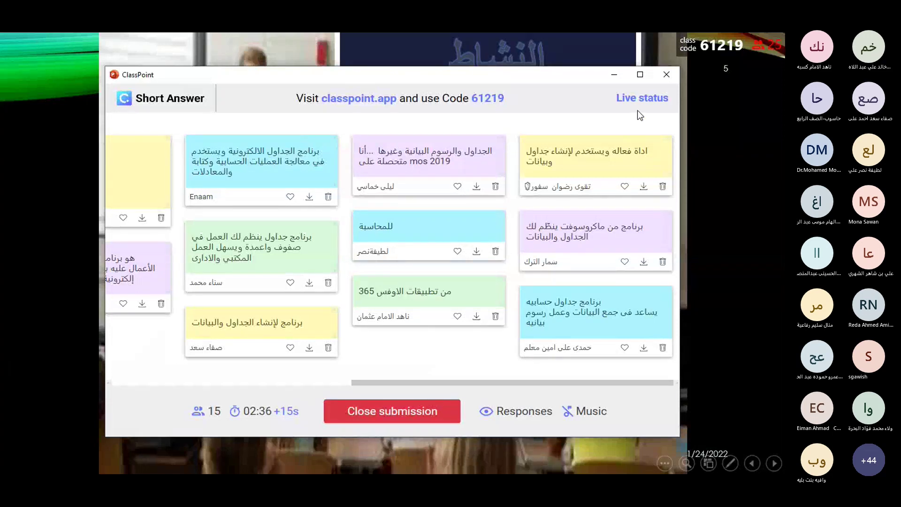
left_click(642, 100)
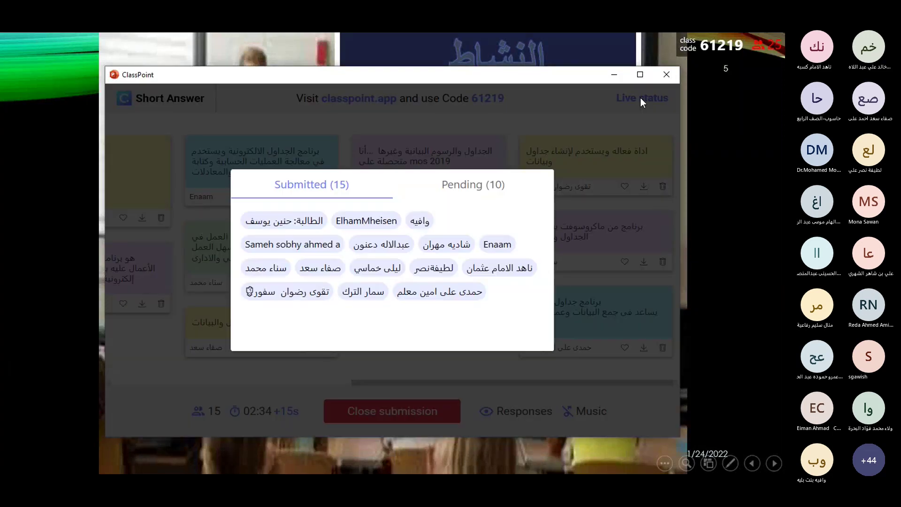
left_click(476, 192)
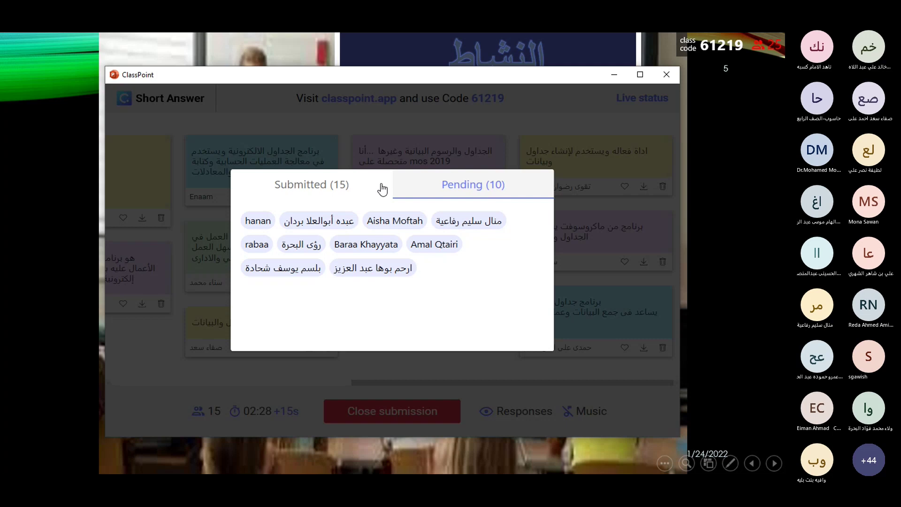
left_click(332, 185)
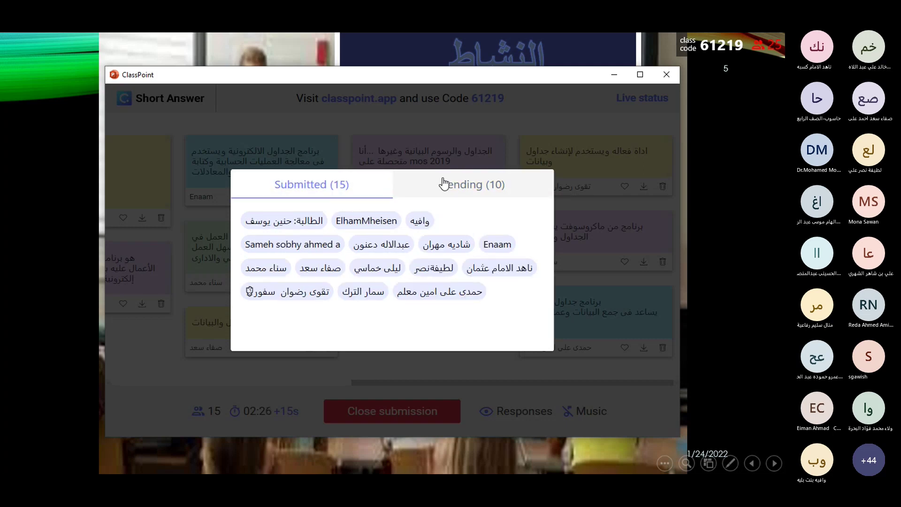
left_click(460, 186)
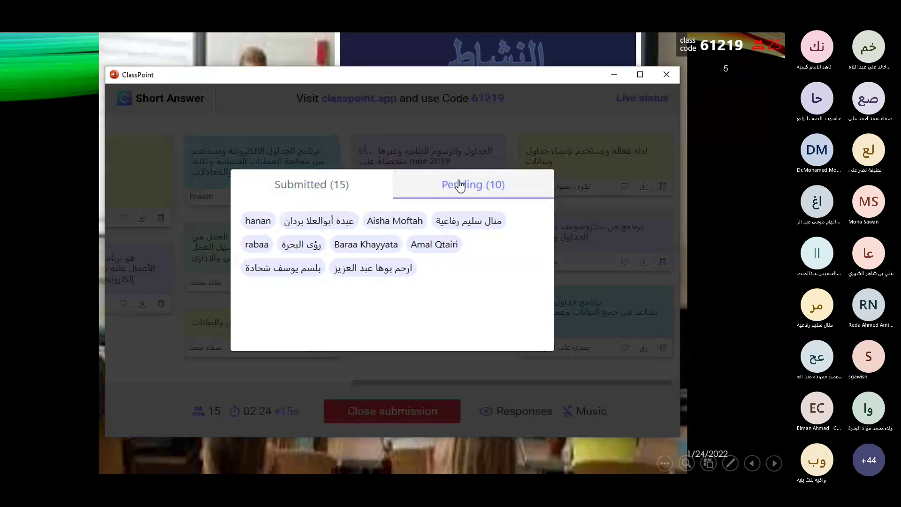
left_click(575, 206)
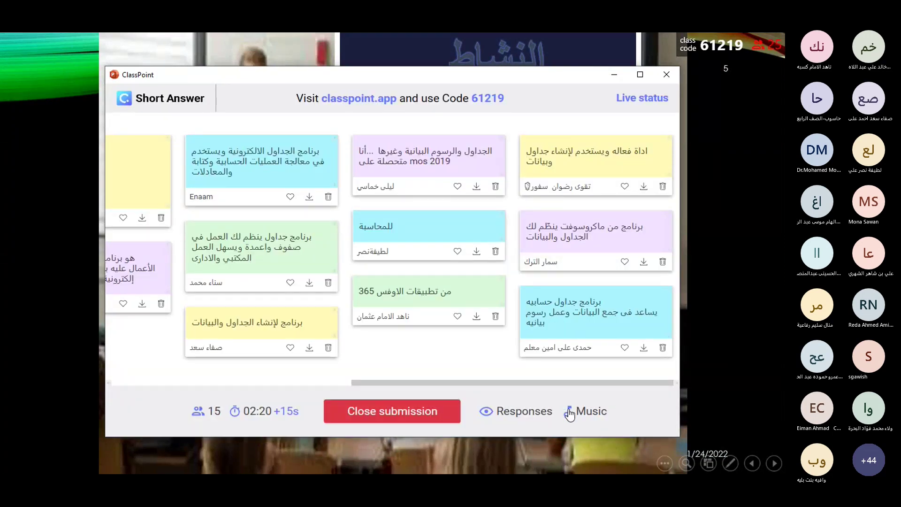
Scroll through the answer cards, toggle the music off and on, and open Live status
left_click_drag(525, 382, 459, 379)
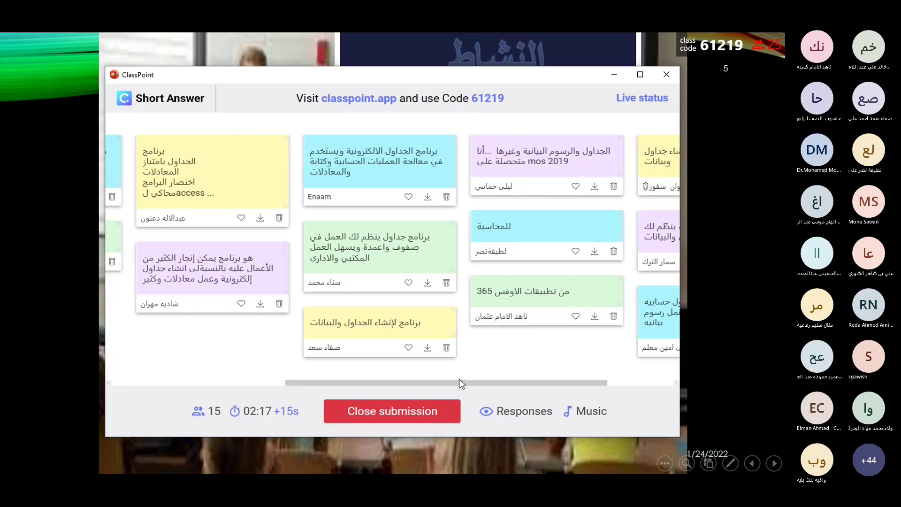
left_click(570, 413)
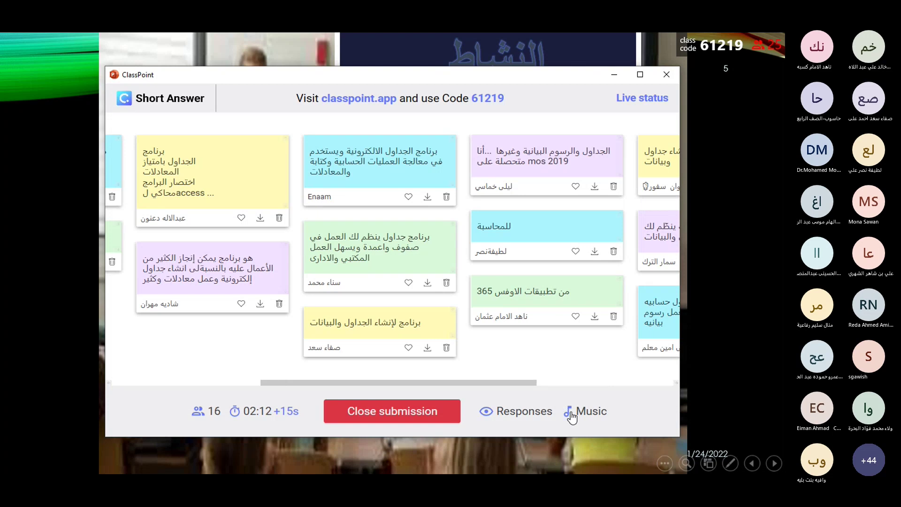
left_click(570, 413)
left_click_drag(528, 382, 640, 381)
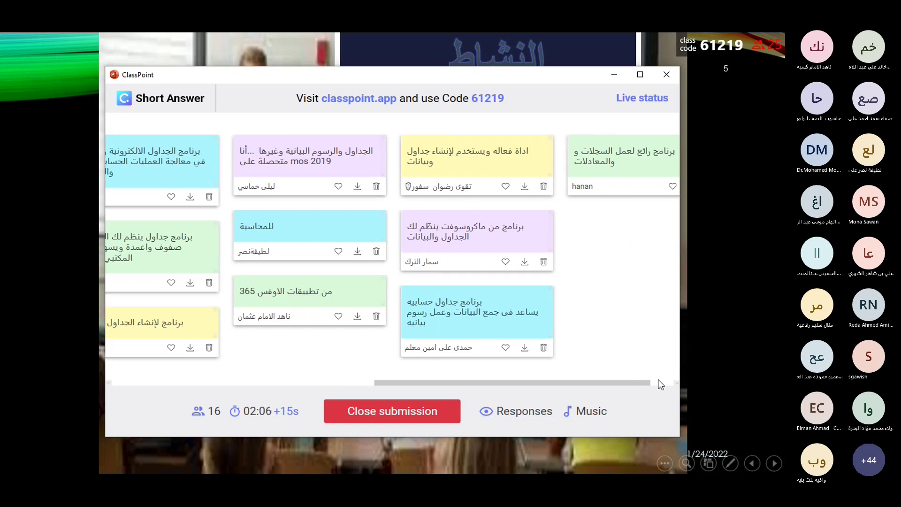
left_click(641, 100)
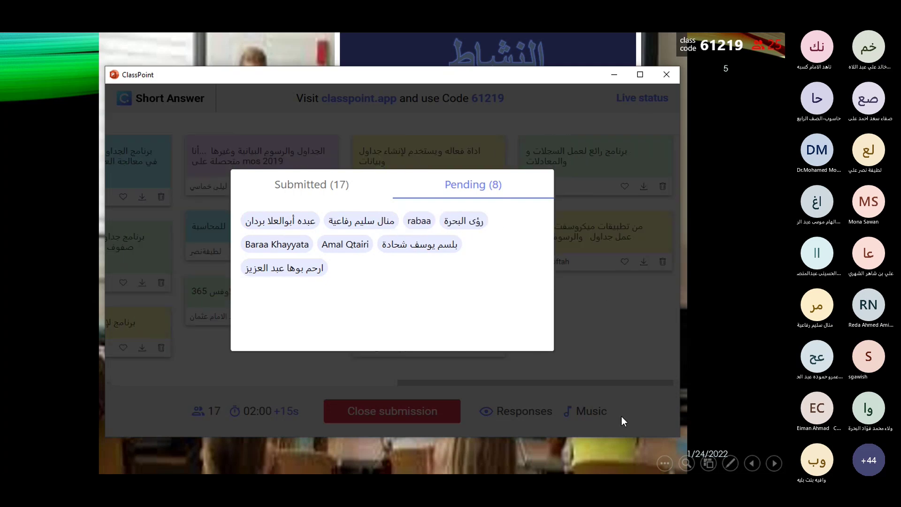
Check the Submitted and Pending (8) student lists, then close the status popup
left_click(339, 183)
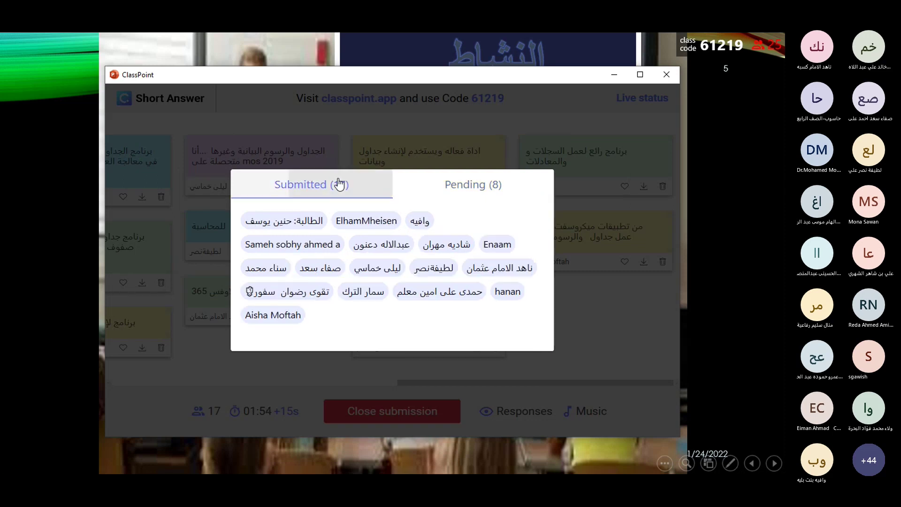
left_click(451, 182)
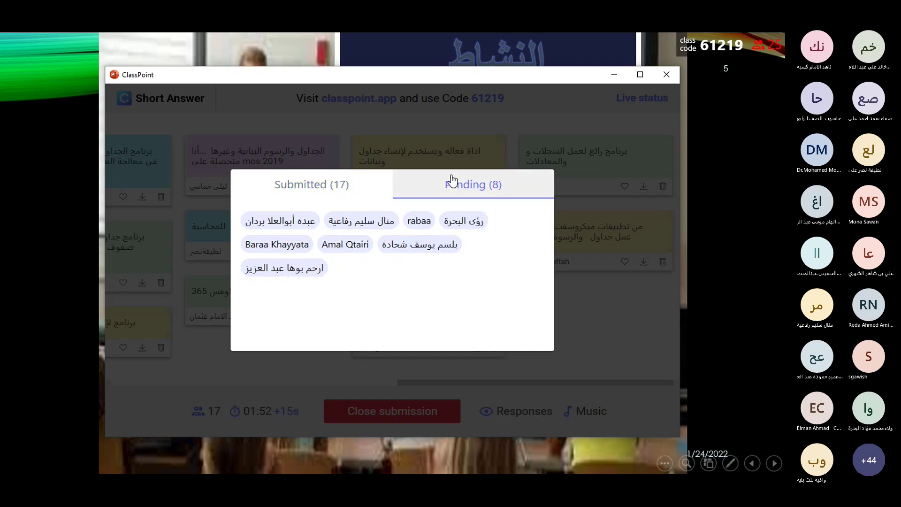
left_click(600, 137)
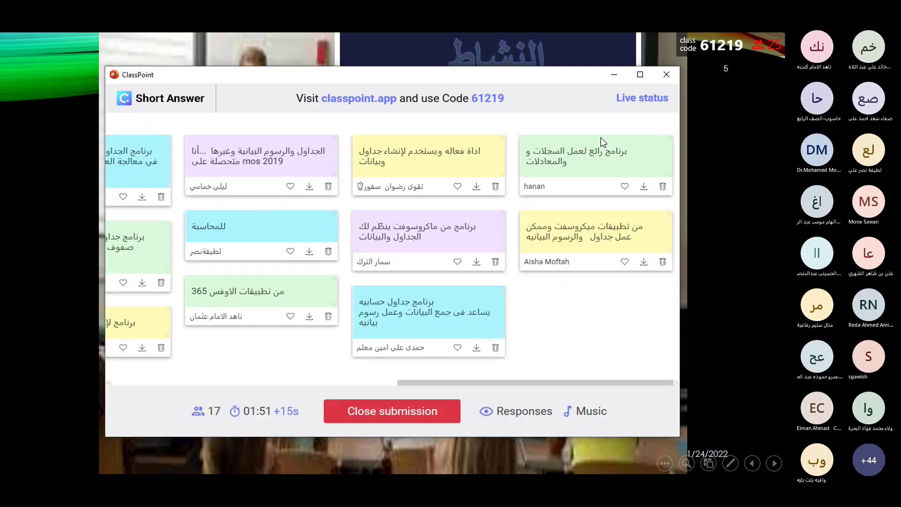
Mute the music and review the list of submitted students again
left_click(569, 413)
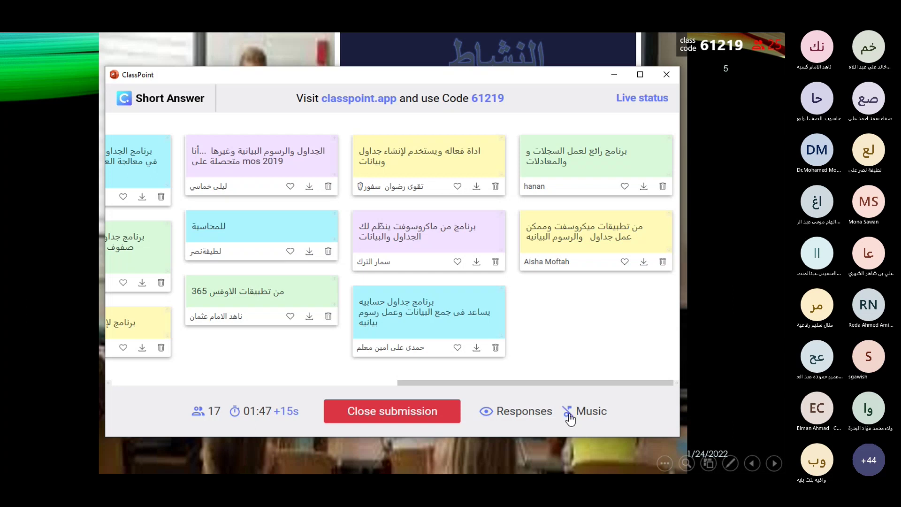
left_click(630, 105)
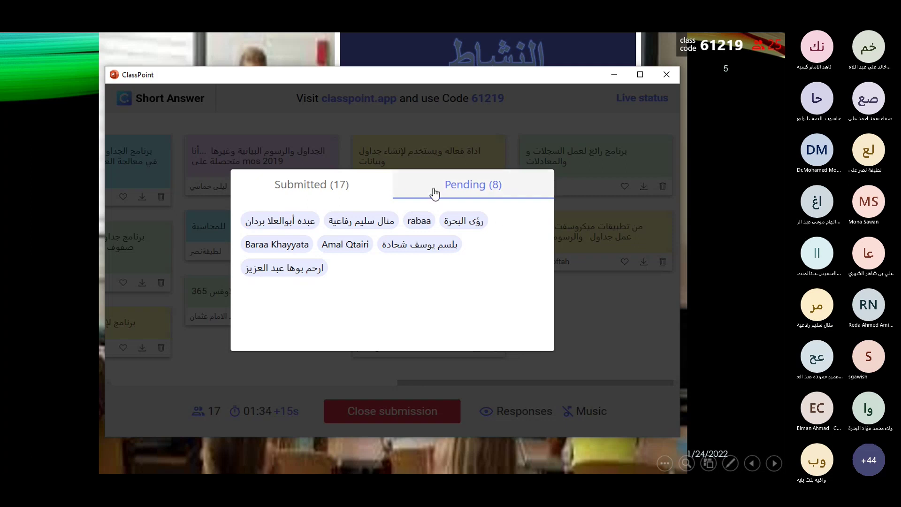
left_click(333, 188)
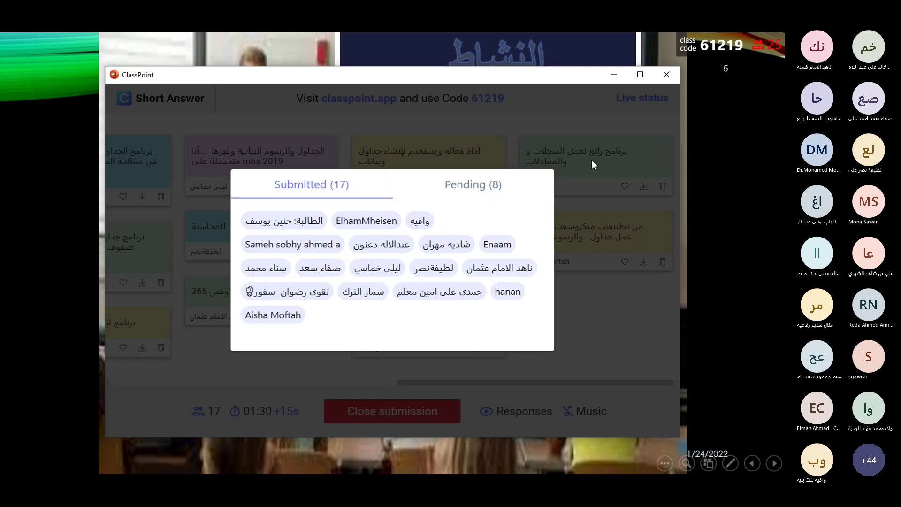
left_click(591, 160)
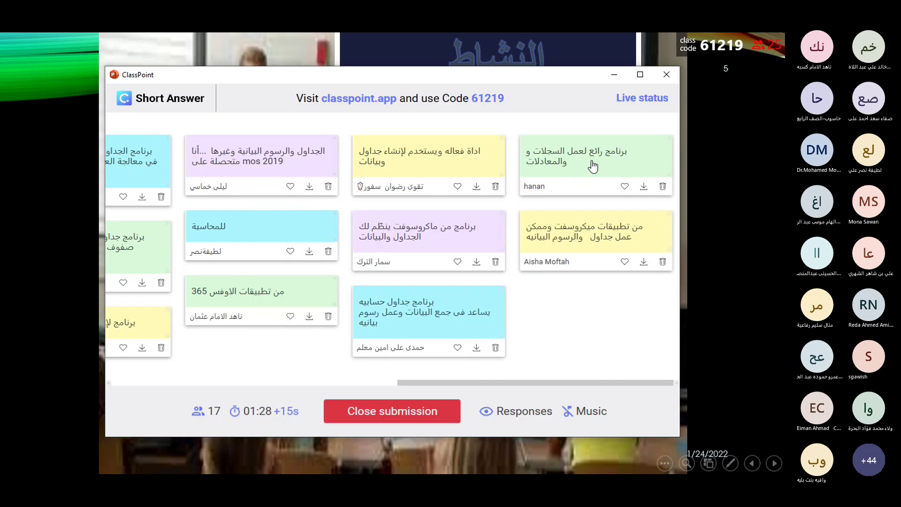
Turn the music back on and recheck which students are still pending
left_click(570, 417)
left_click(635, 101)
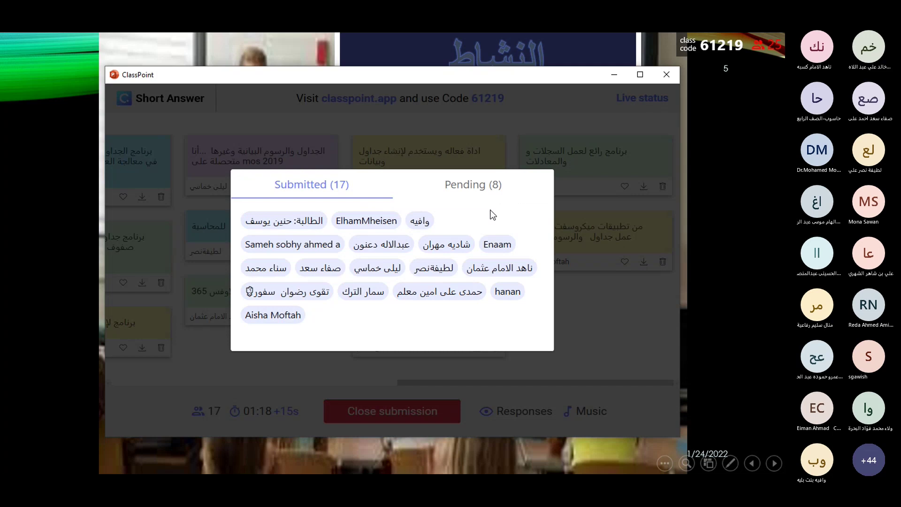
left_click(452, 185)
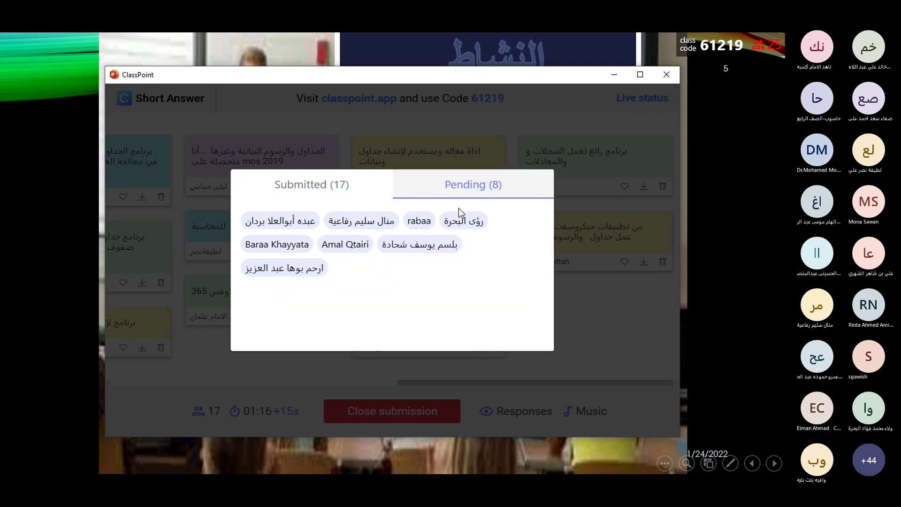
left_click(598, 311)
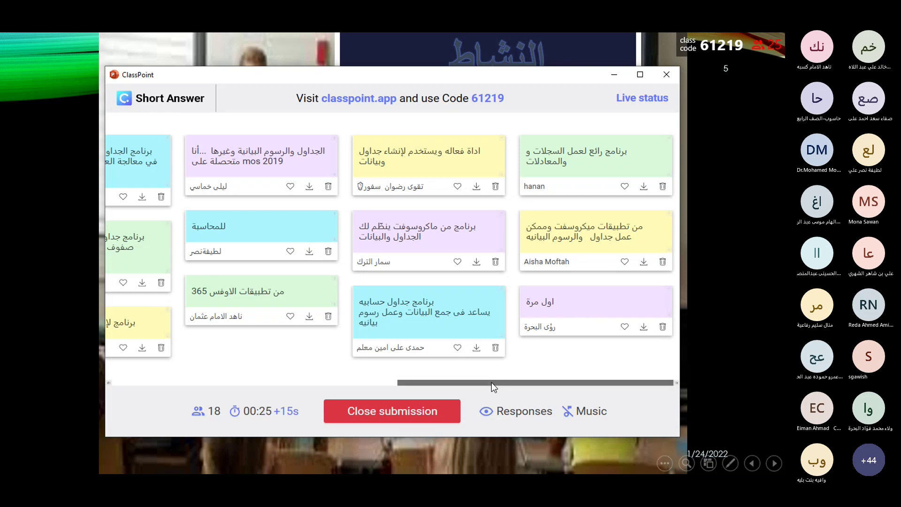
Drag the response window's scrollbar to bring the earlier answer cards into view
mouse_move(492, 382)
left_mouse_down()
mouse_move(222, 380)
mouse_move(559, 382)
left_mouse_up()
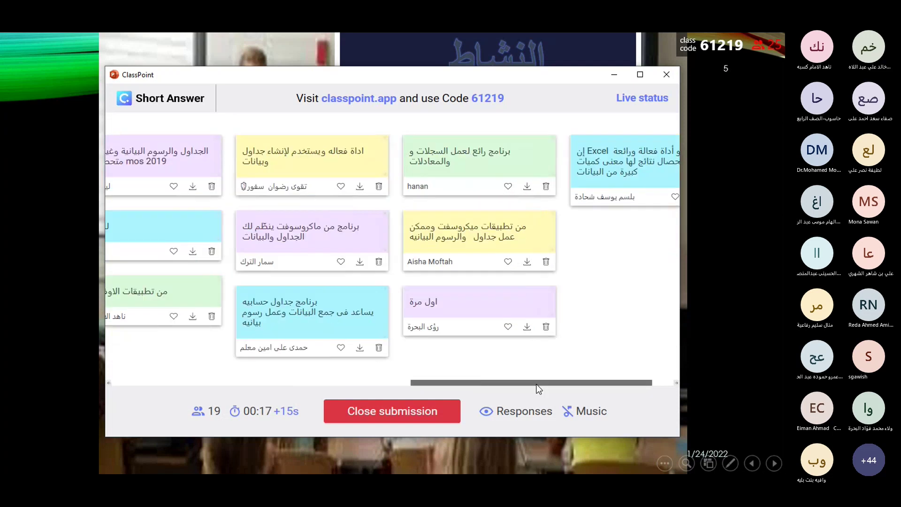
Review the Submitted (19) list in Live status, close it, and turn the music on
left_click(626, 101)
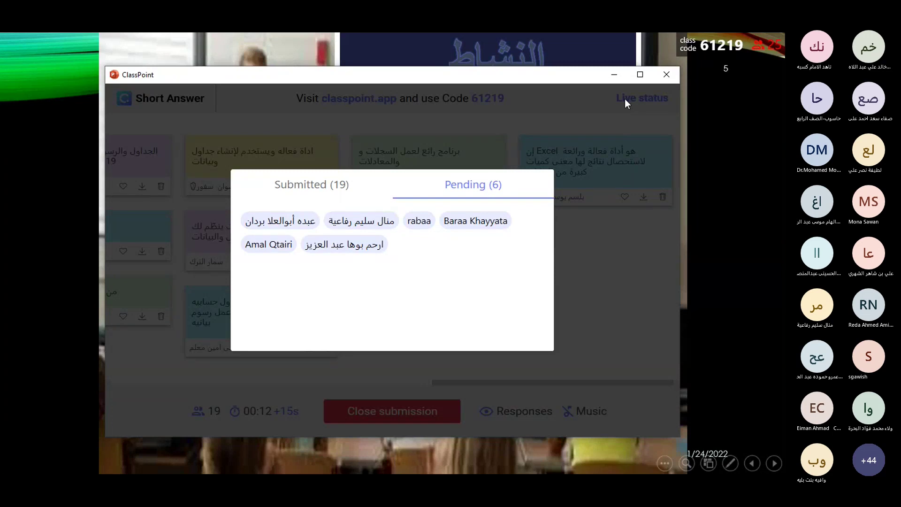
left_click(327, 188)
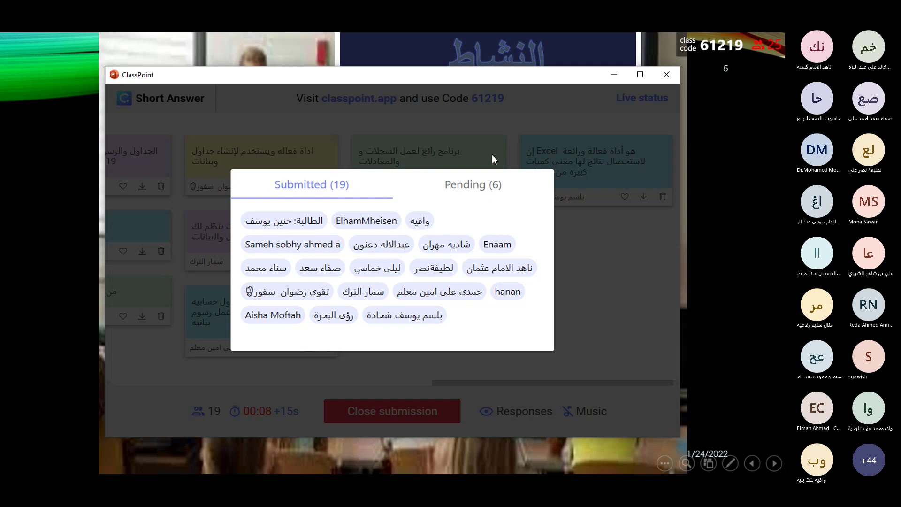
left_click(565, 154)
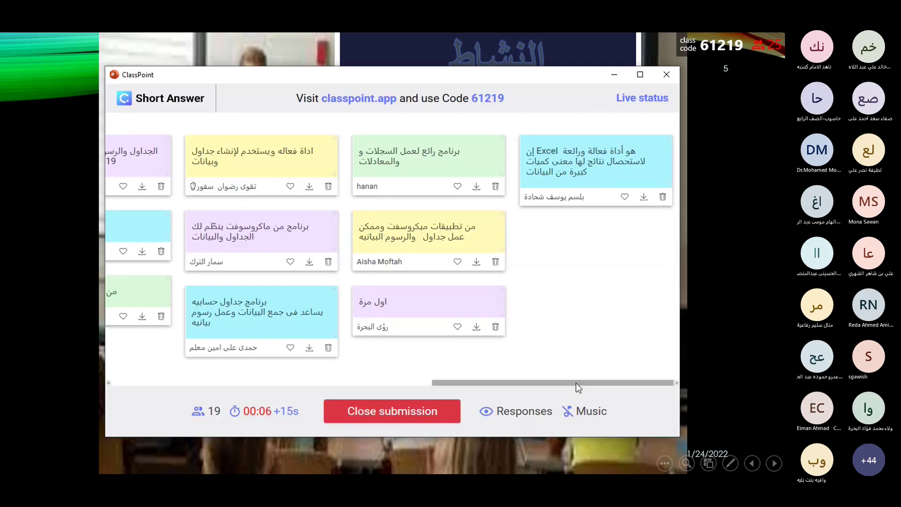
left_click(573, 412)
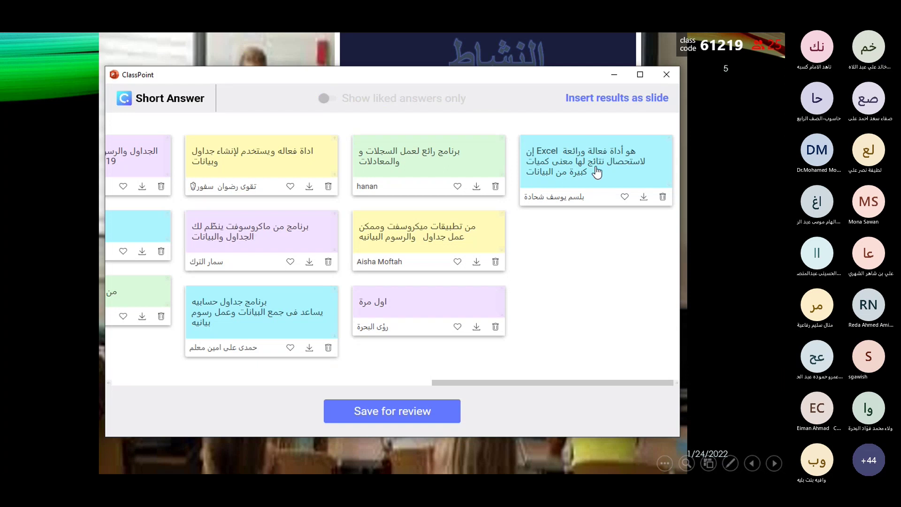
Minimize the ClassPoint window, exit the slideshow, and preview the Teams meeting windows
left_click(613, 74)
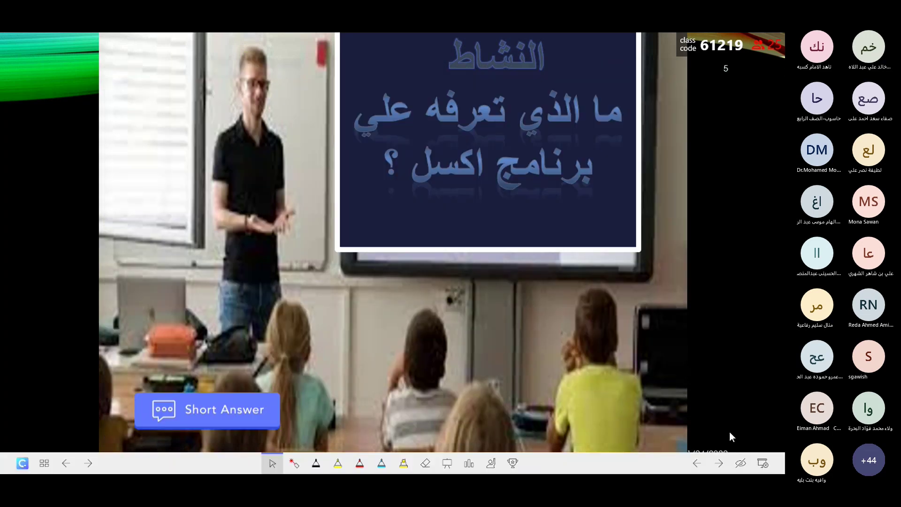
left_click(763, 465)
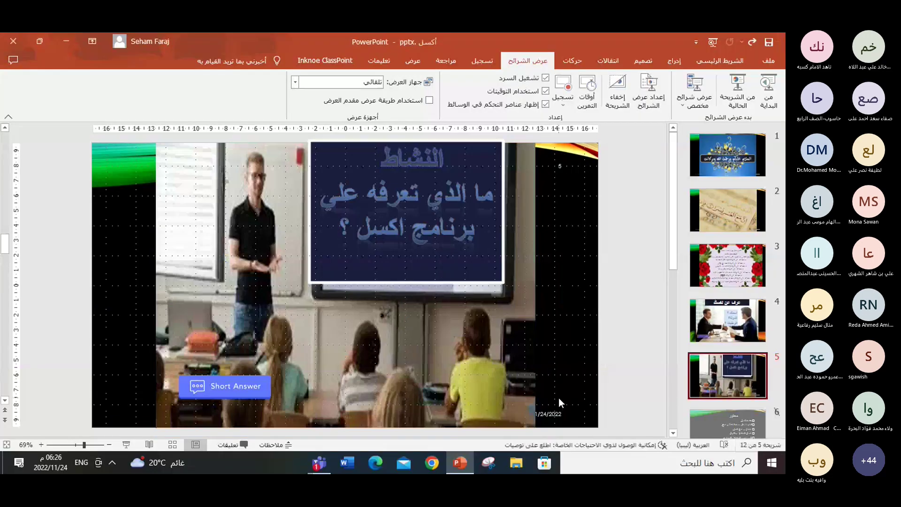
left_click(323, 463)
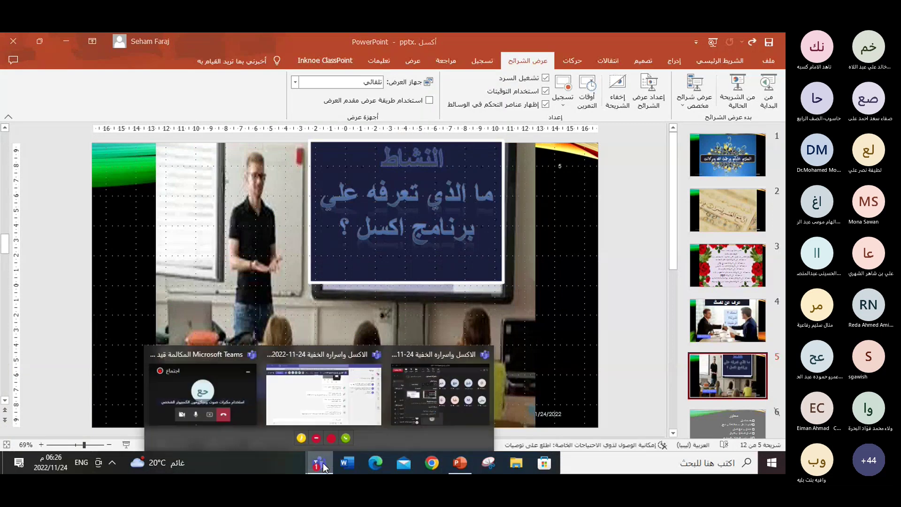
mouse_move(439, 387)
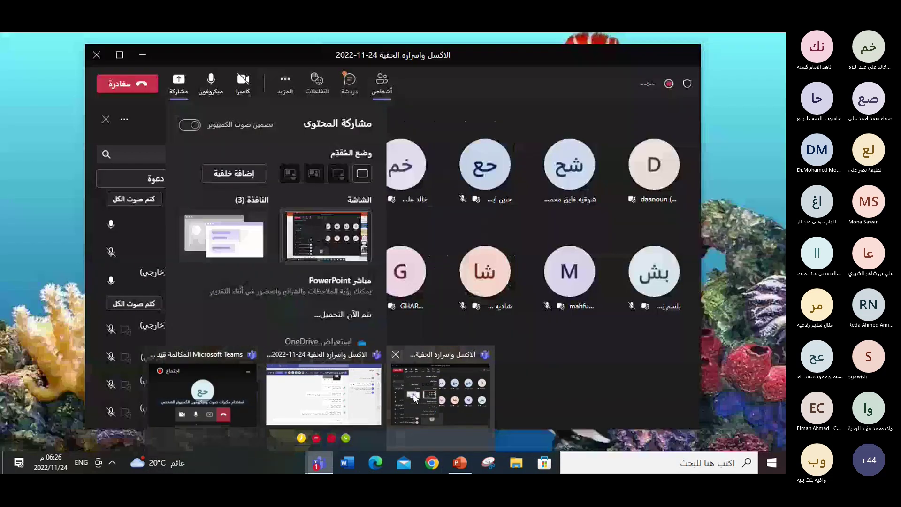
Bring the Teams meeting window forward and stop sharing the PowerPoint presentation
left_click(413, 393)
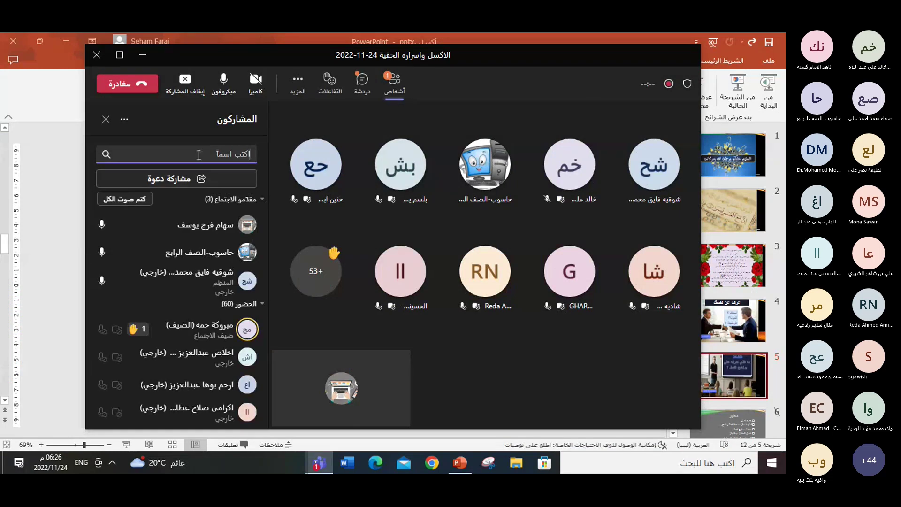
left_click(184, 83)
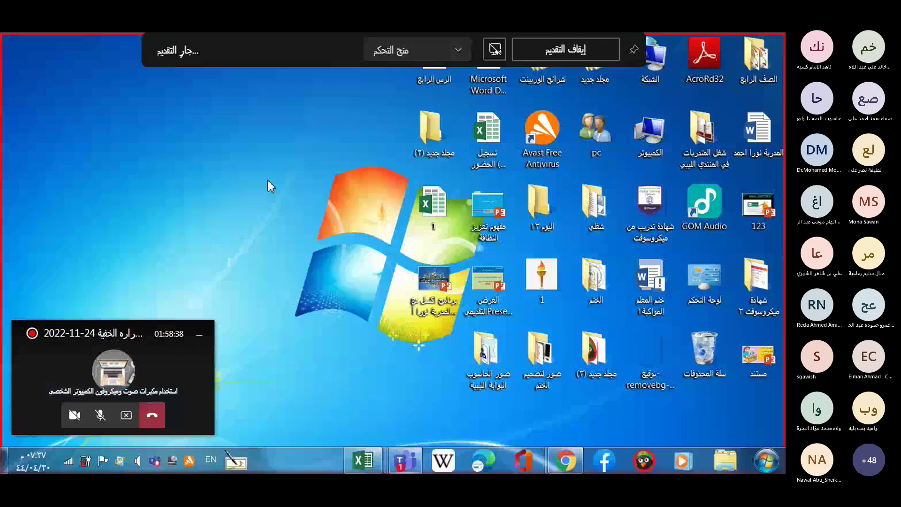
Minimize the Teams mini window, check the desktop menu and Start list, then open the Excel lesson file
left_click(200, 334)
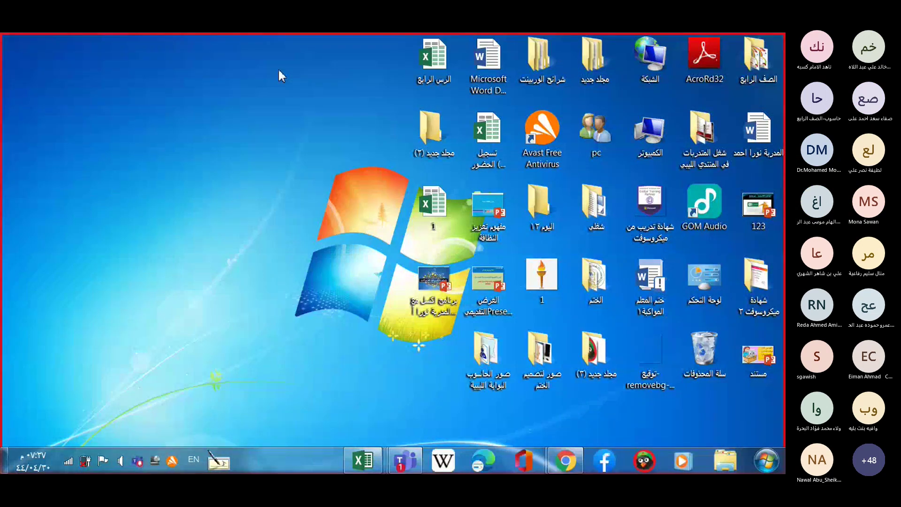
double_click(433, 281)
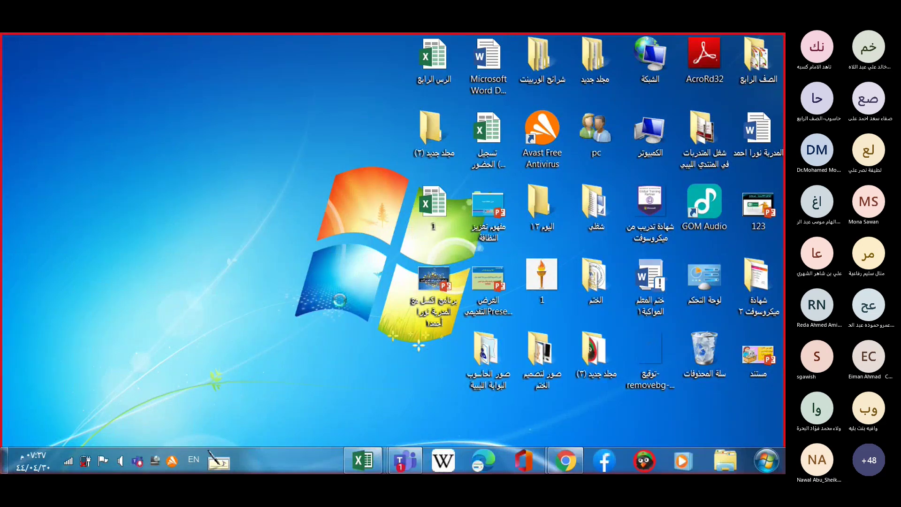
key("shift+F10")
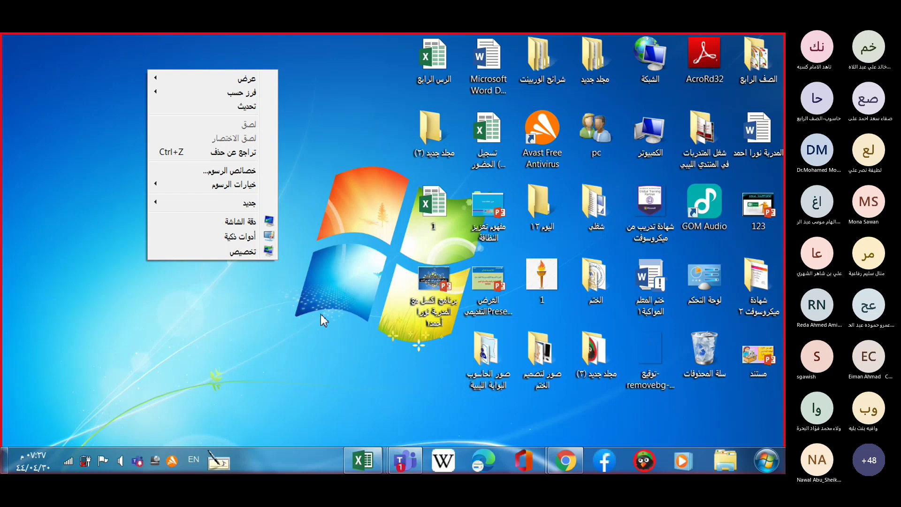
left_click(764, 469)
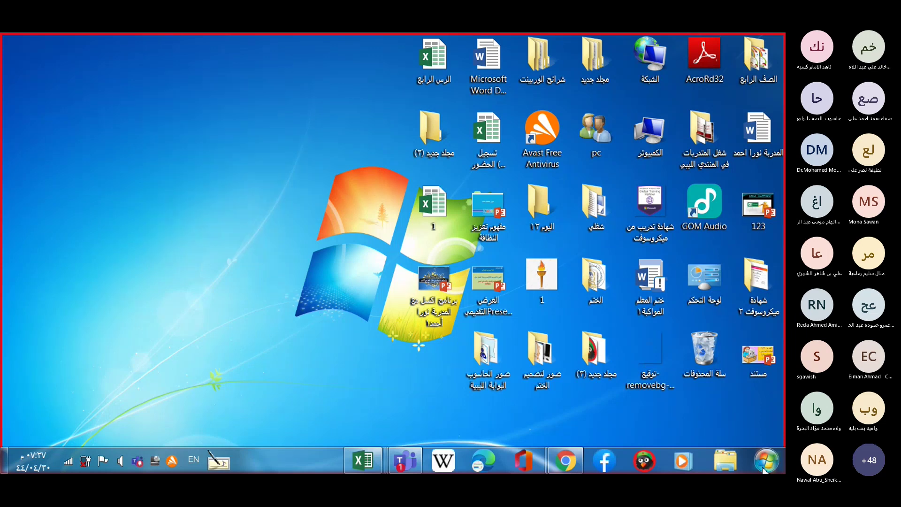
left_click(763, 470)
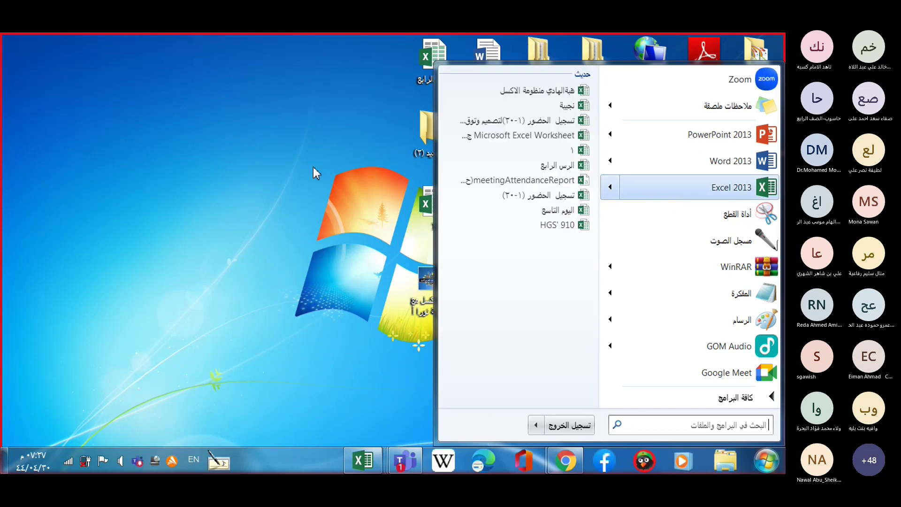
left_click(293, 214)
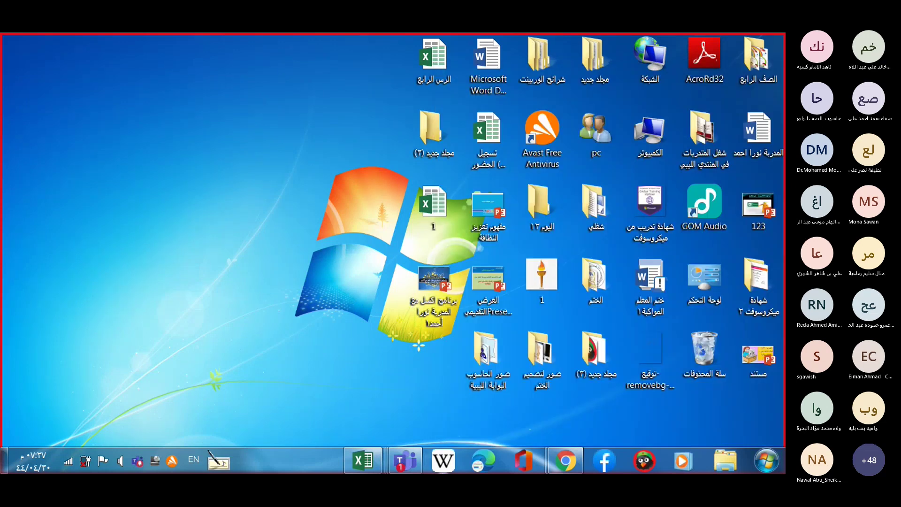
double_click(427, 298)
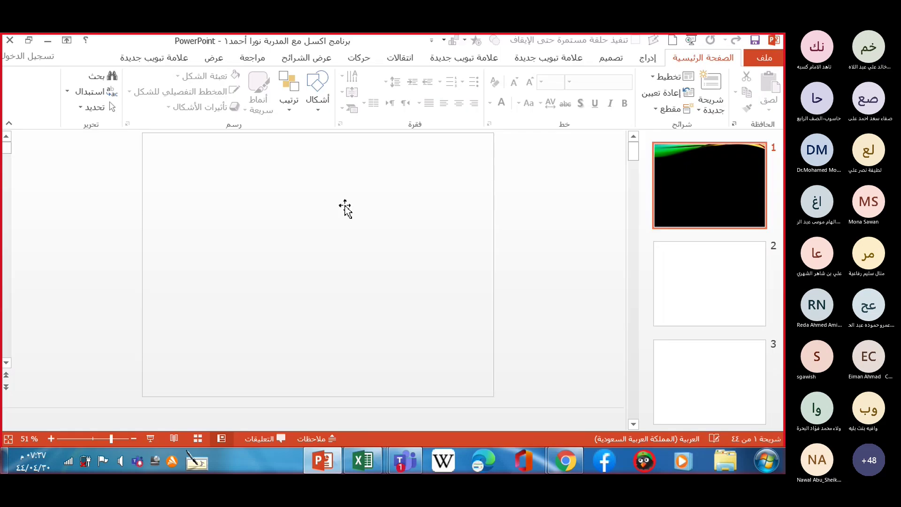
Dismiss the welcome back prompt, go to slide 9 on Microsoft Office Excel, and open Slide Show
left_click(633, 424)
scroll(638, 425, "down", 2)
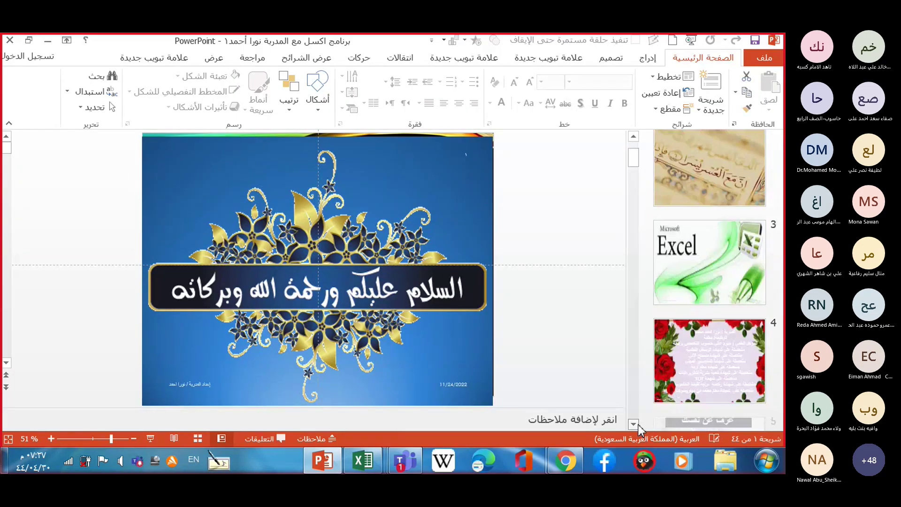
scroll(638, 425, "down", 2)
scroll(638, 424, "down", 2)
scroll(638, 425, "down", 2)
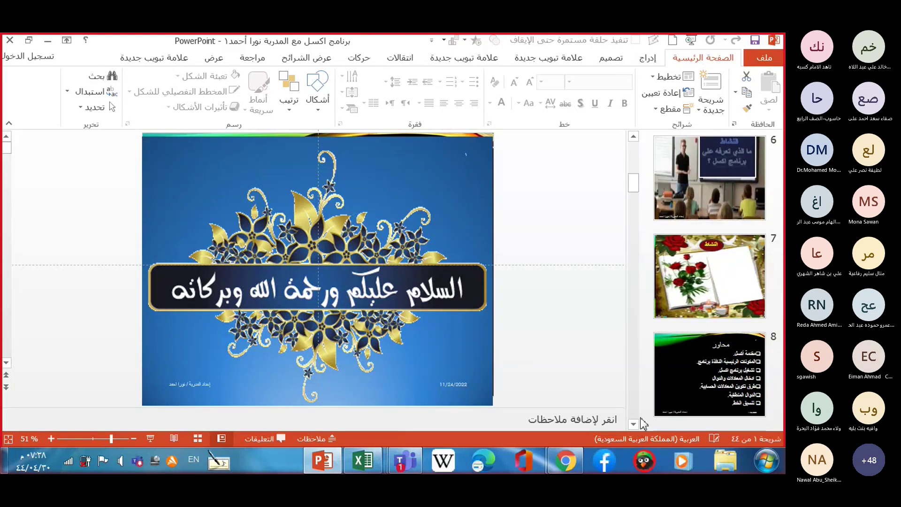
scroll(633, 425, "down", 2)
scroll(667, 375, "down", 2)
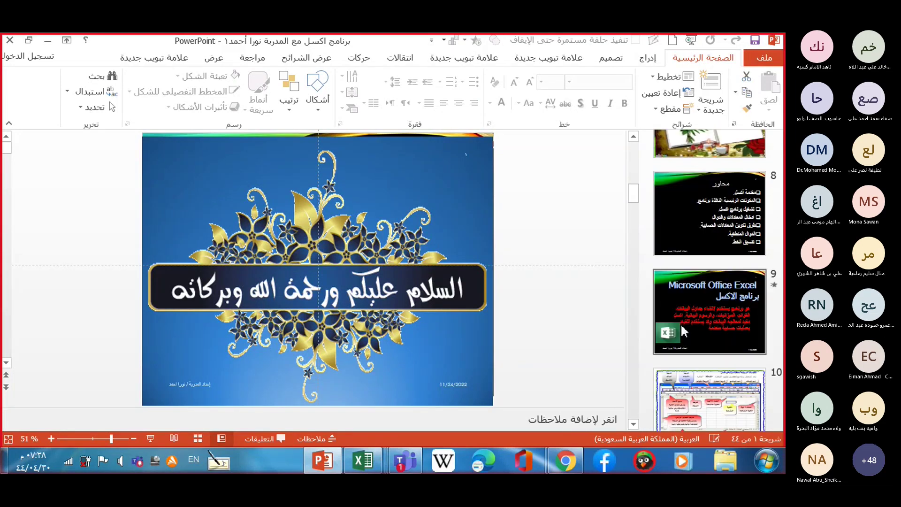
left_click(683, 331)
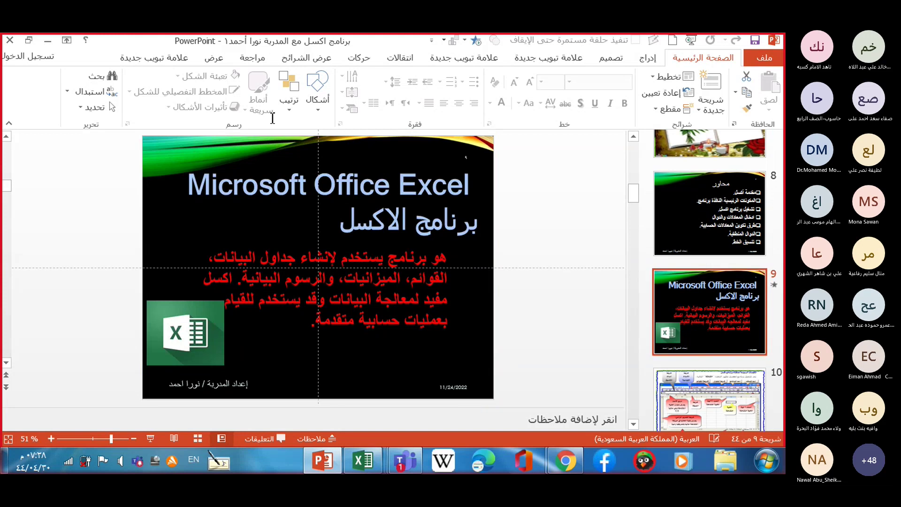
left_click(295, 60)
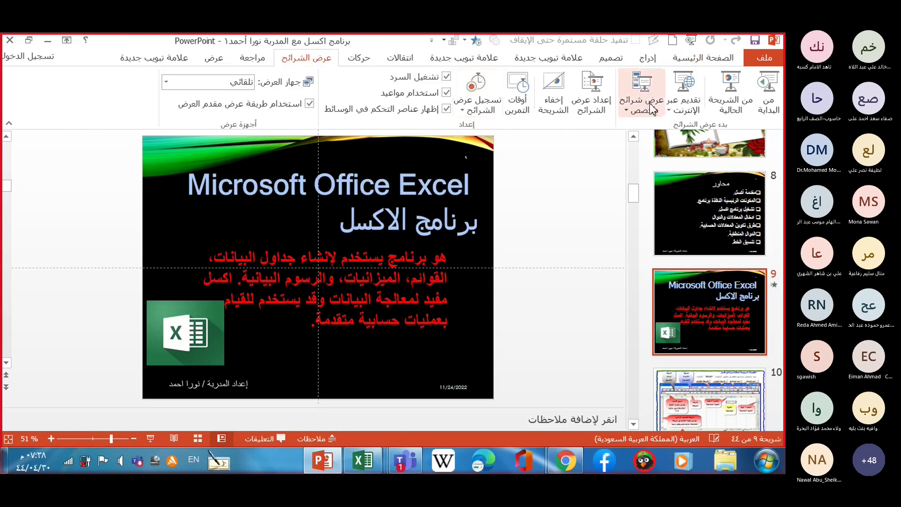
Run the slideshow from slide 9, end it, and minimize PowerPoint to show the desktop
left_click(734, 104)
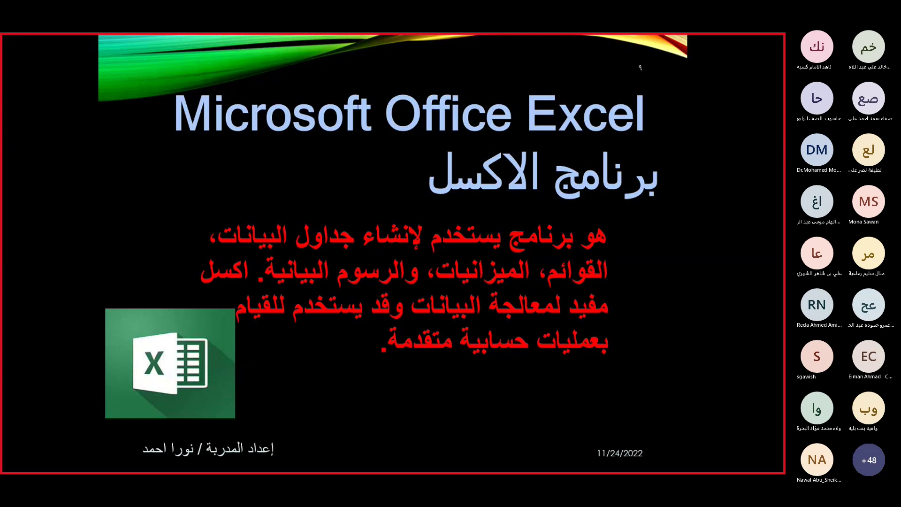
right_click(188, 202)
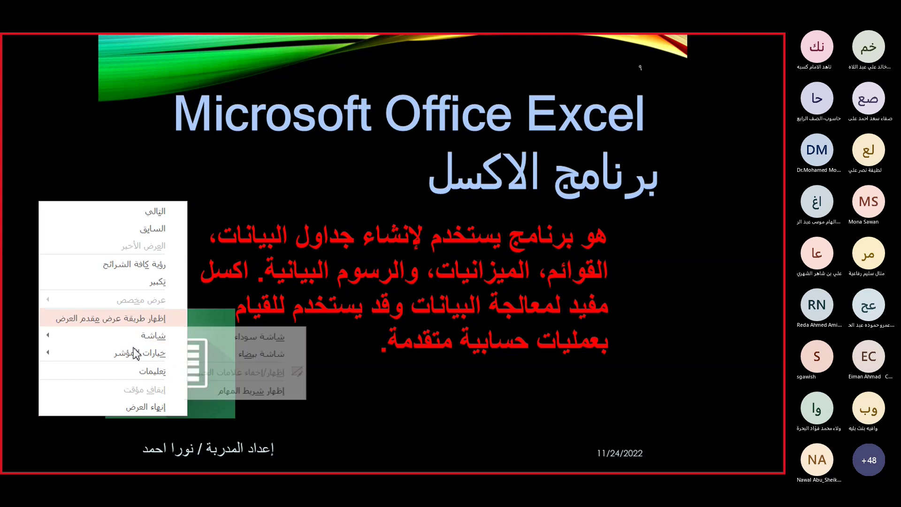
left_click(136, 406)
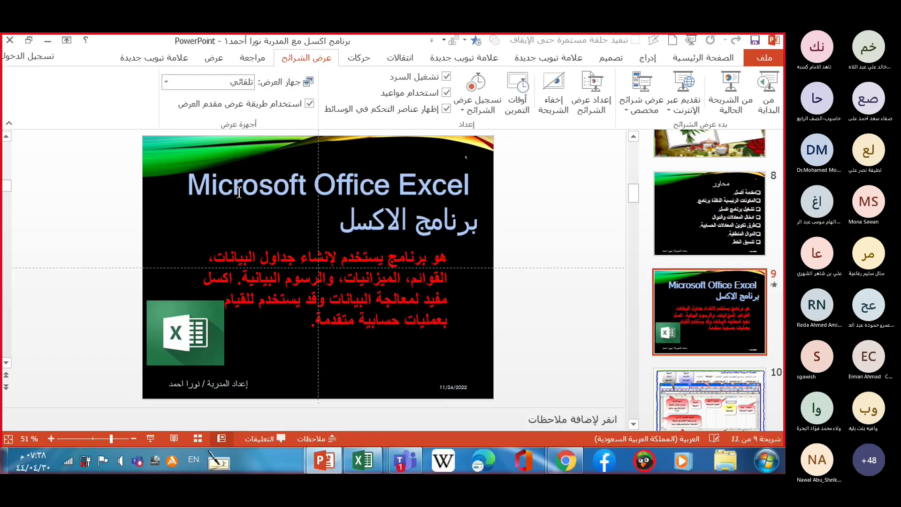
left_click(47, 41)
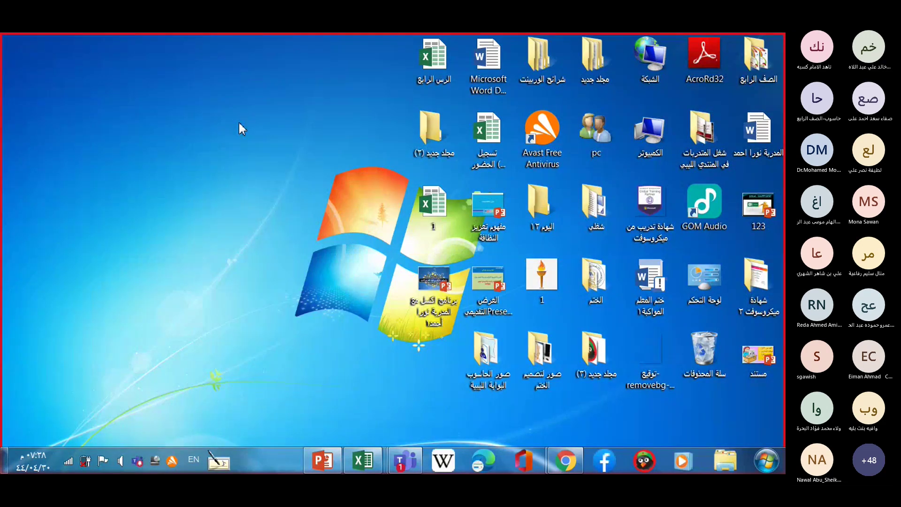
Bring up the context menu on an empty spot of the desktop
right_click(264, 140)
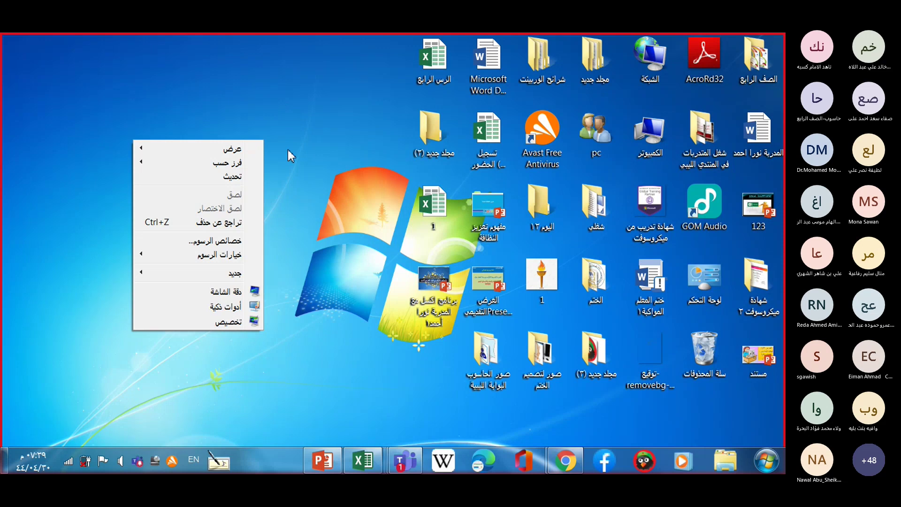
Create a new Microsoft Excel Worksheet on the desktop and rename it in Arabic to 'كشف ارجات'
right_click(324, 183)
right_click(323, 183)
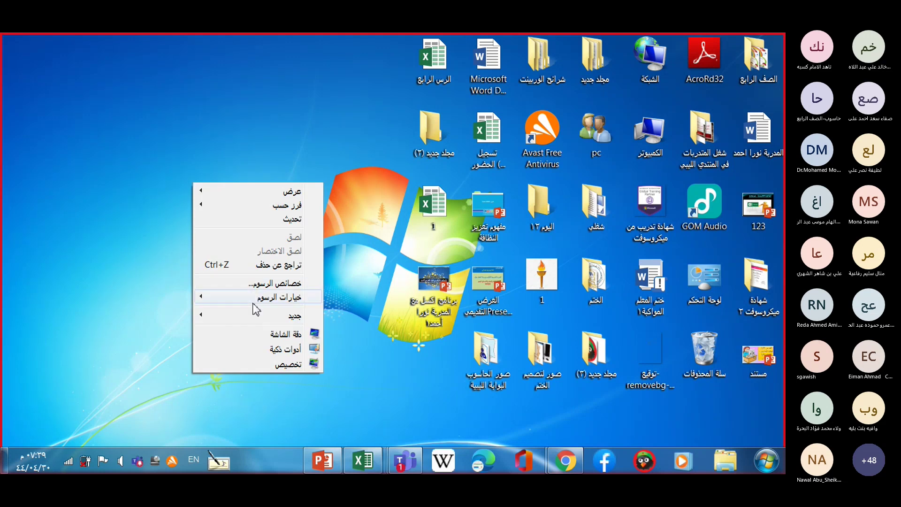
left_click(235, 316)
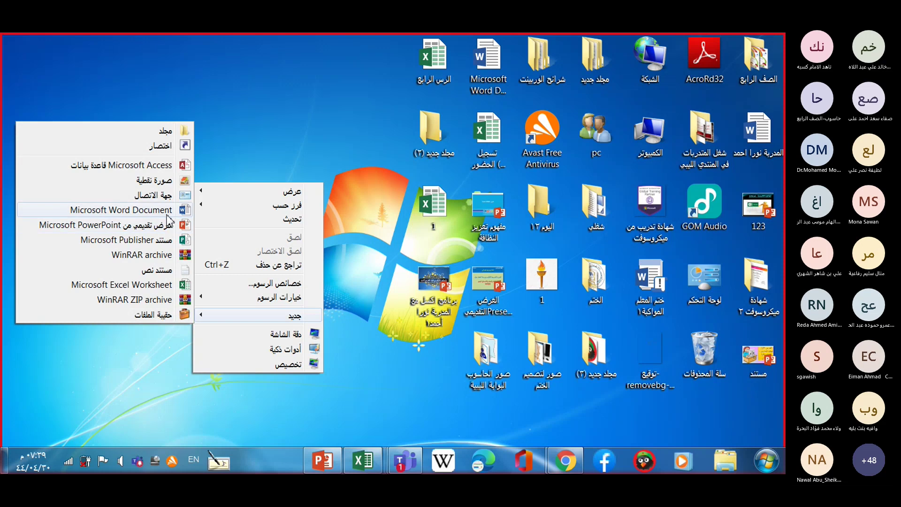
left_click(167, 284)
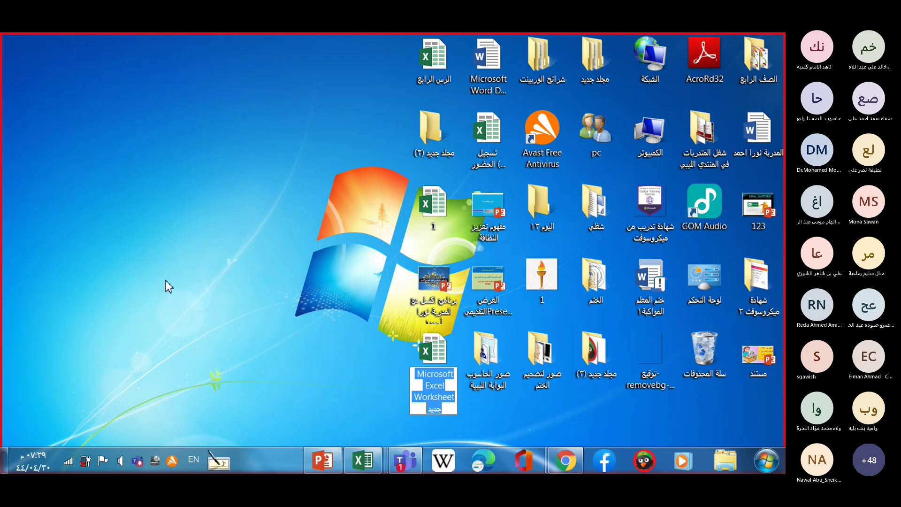
key("BackSpace")
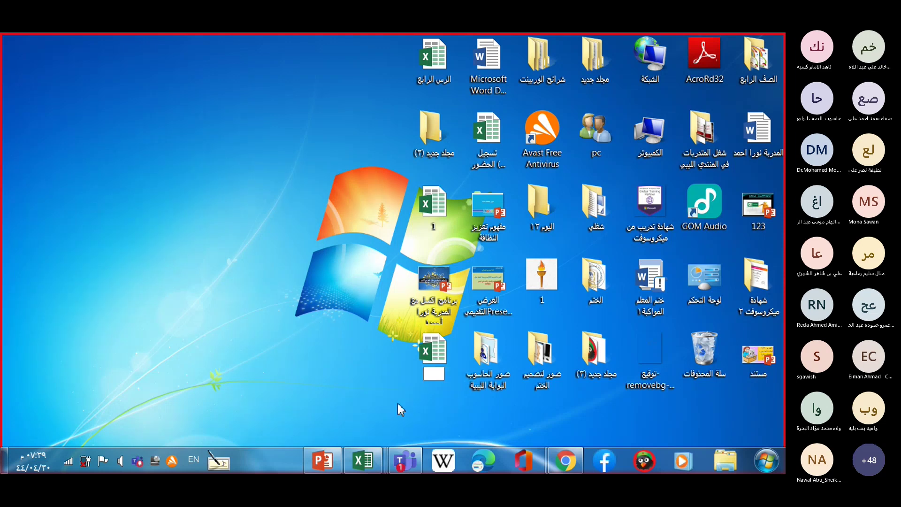
key("alt+shift")
type("ك")
type("شف")
type(" ا")
type("رج")
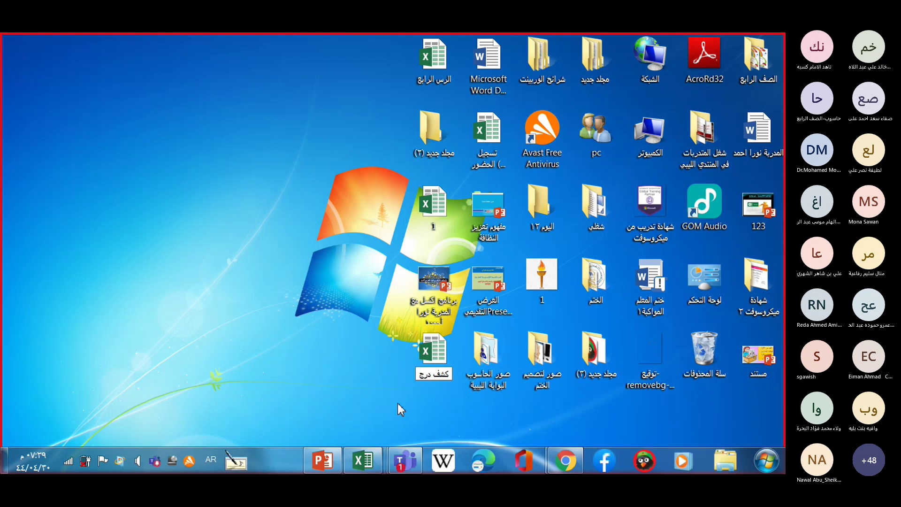
type("ا")
type("ت")
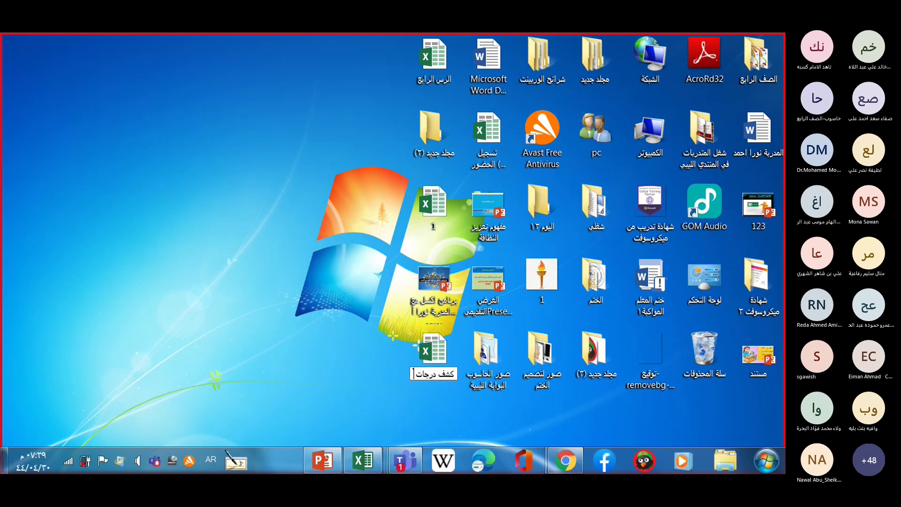
Launch Excel 2013 from the Start menu and open a new Blank workbook
left_click(768, 462)
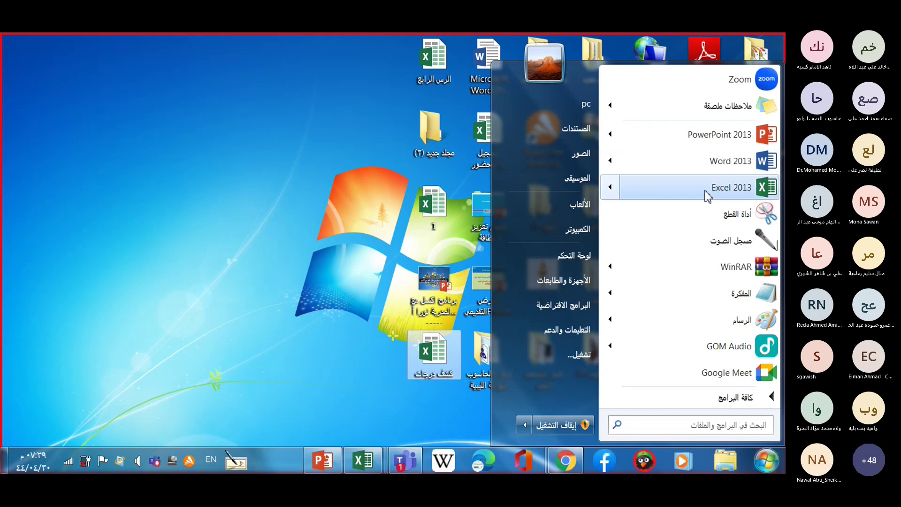
mouse_move(731, 187)
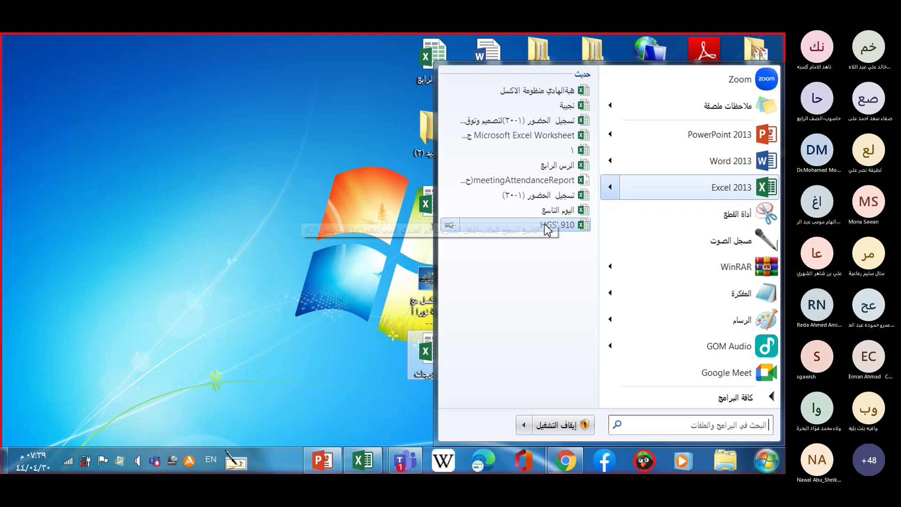
left_click(648, 188)
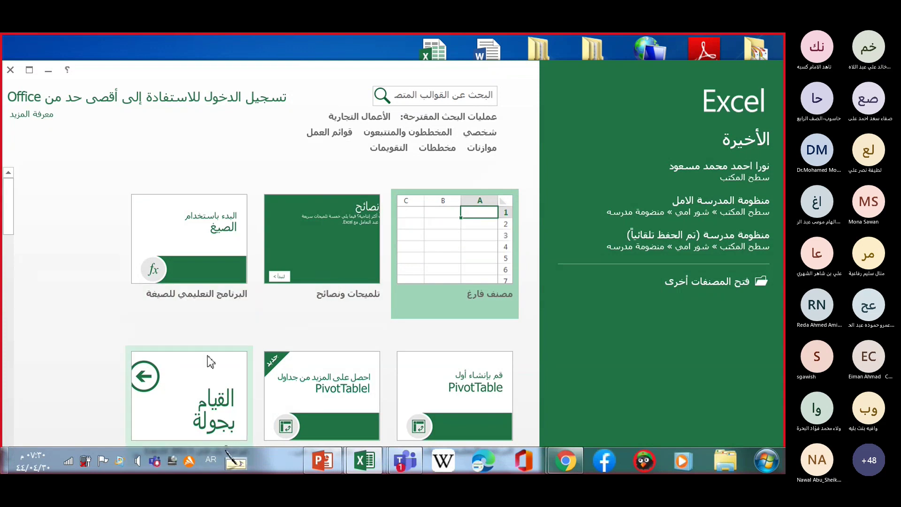
mouse_move(7, 220)
left_mouse_down()
mouse_move(4, 334)
mouse_move(7, 197)
left_mouse_up()
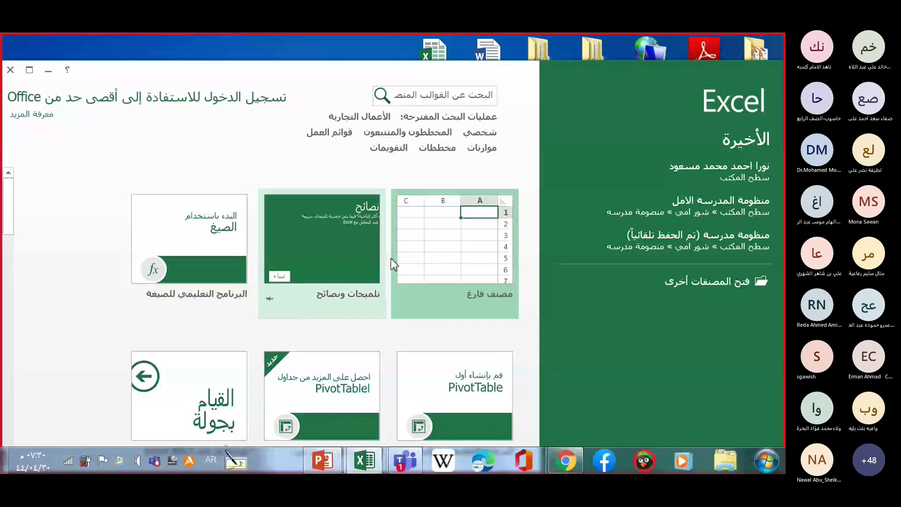
left_click(419, 278)
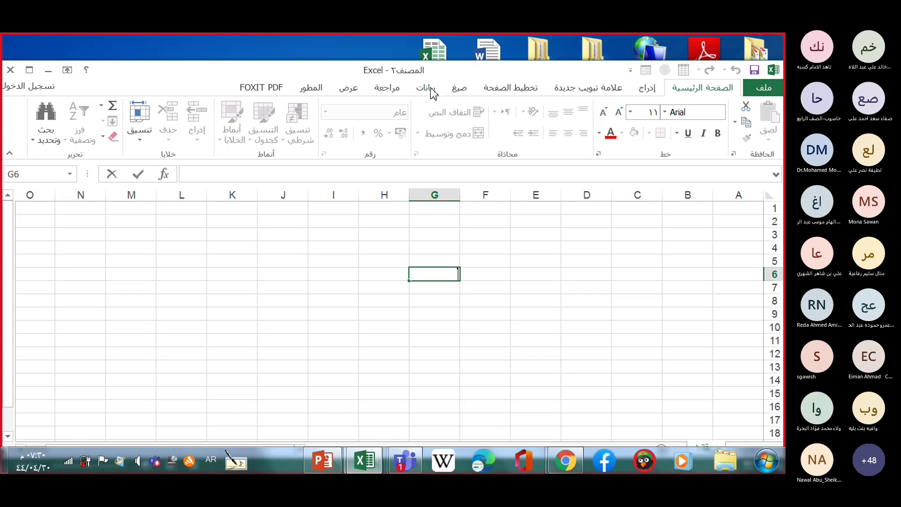
Maximize the Excel window, close the stray Find & Select list, and type 'بل' into cell C3, deleting its last character
left_click(32, 71)
left_click(32, 72)
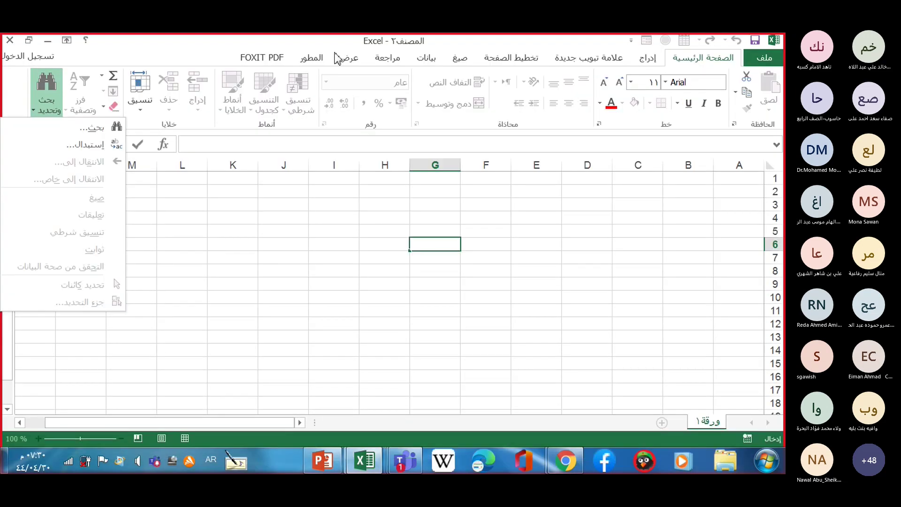
left_click(643, 197)
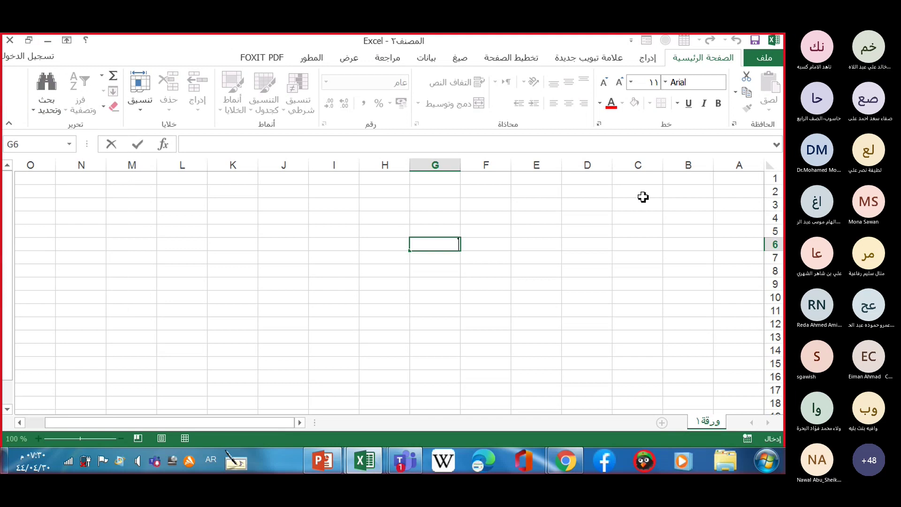
double_click(635, 201)
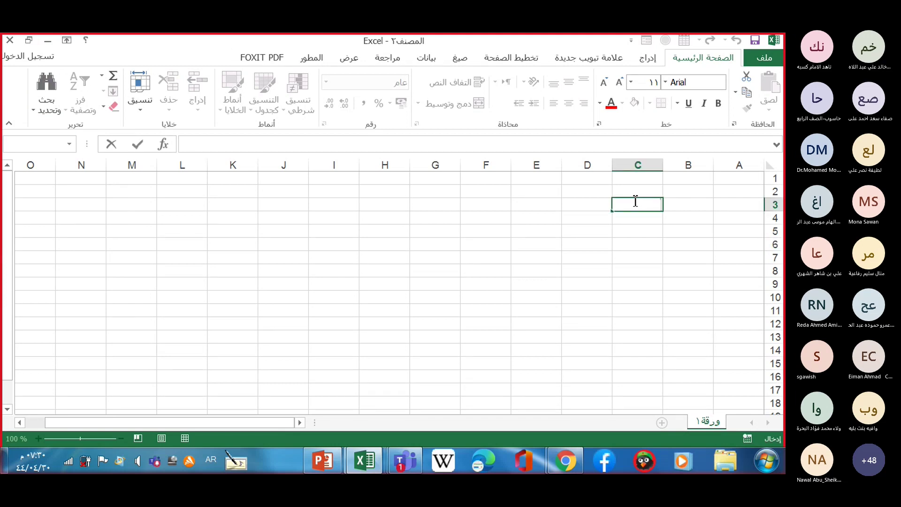
type("بل")
key("BackSpace")
key("BackSpace")
Select cells D4, E5 and G6 in turn, ending with cell B4 selected
left_click(600, 219)
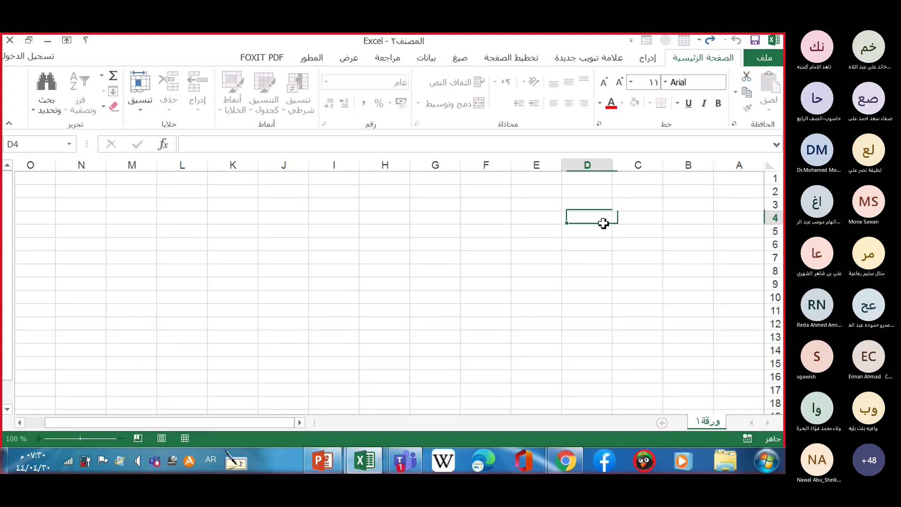
left_click(548, 237)
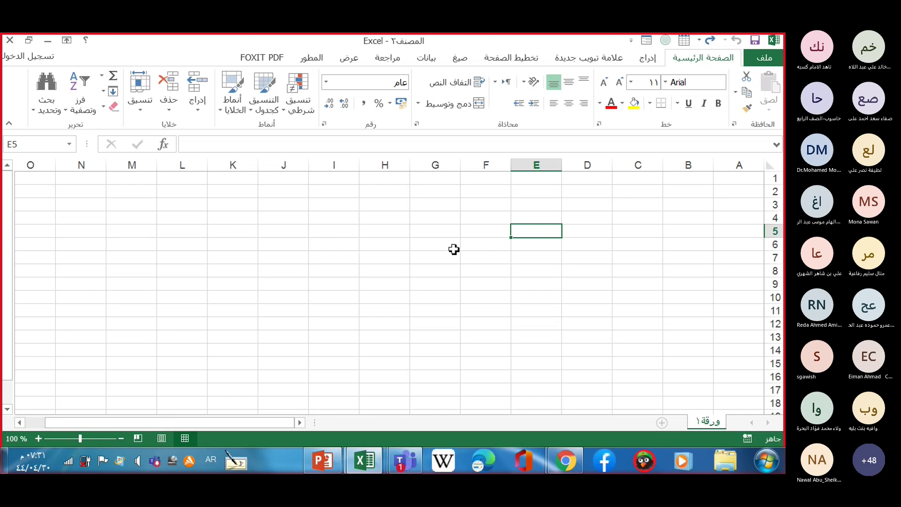
left_click(453, 249)
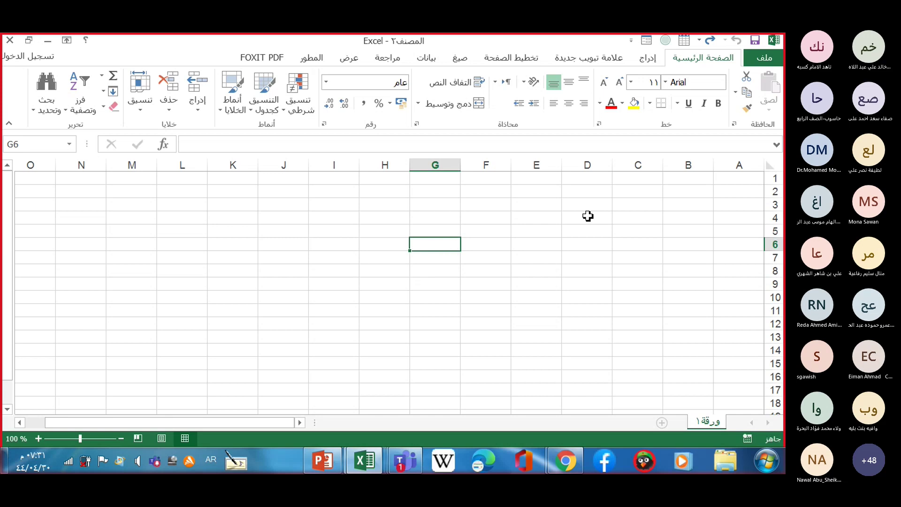
left_click(687, 216)
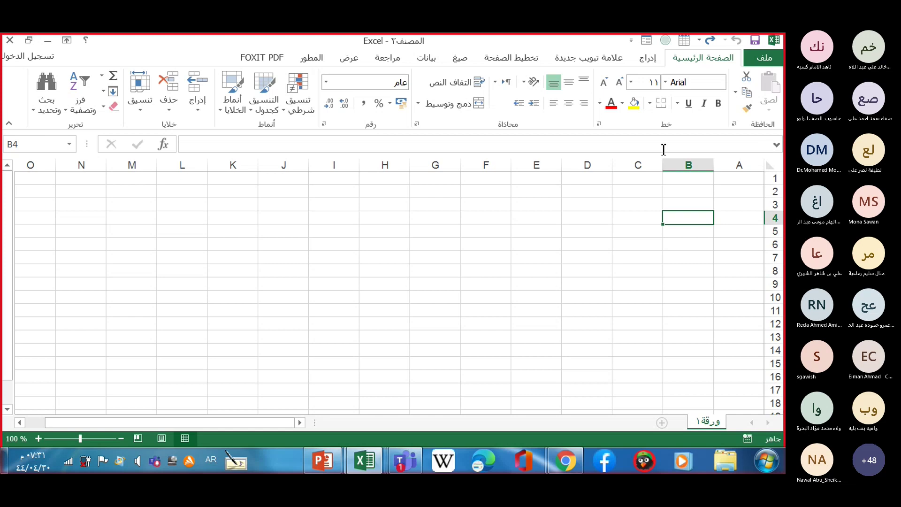
Add four new worksheets, ورقة2 through ورقة5, using the New sheet button
left_click(660, 422)
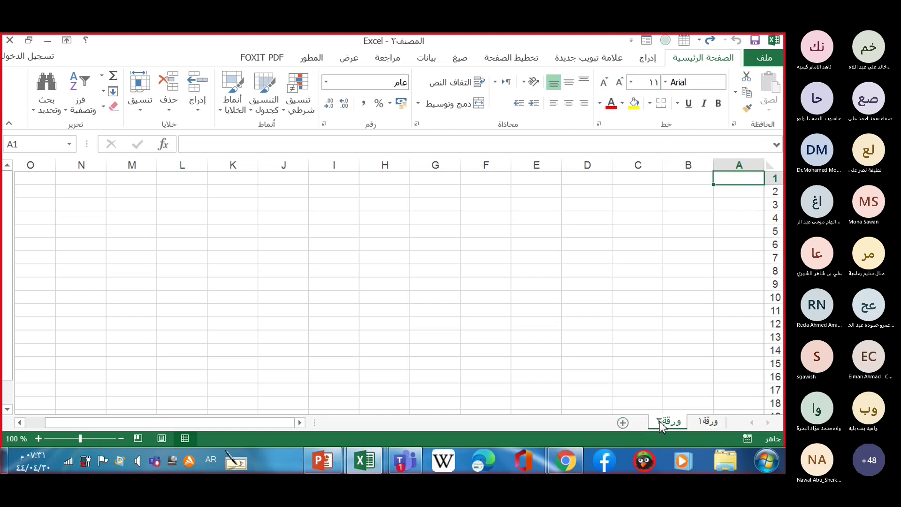
left_click(623, 423)
left_click(583, 423)
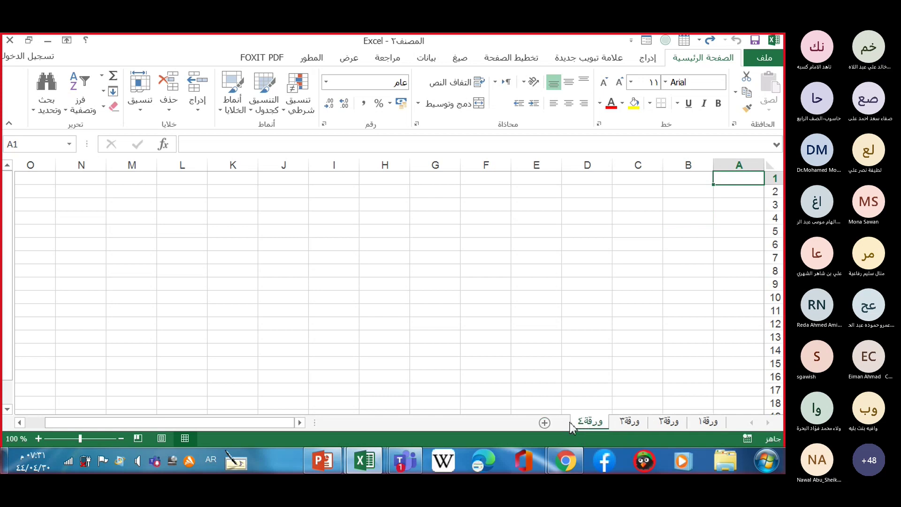
left_click(552, 423)
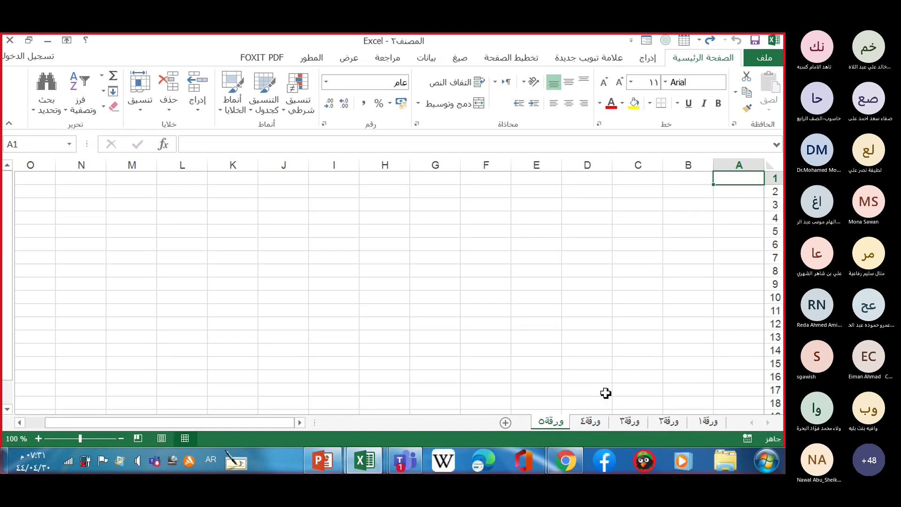
Select column A, then column B, and drag across the headers to extend through columns C and D
left_click(738, 163)
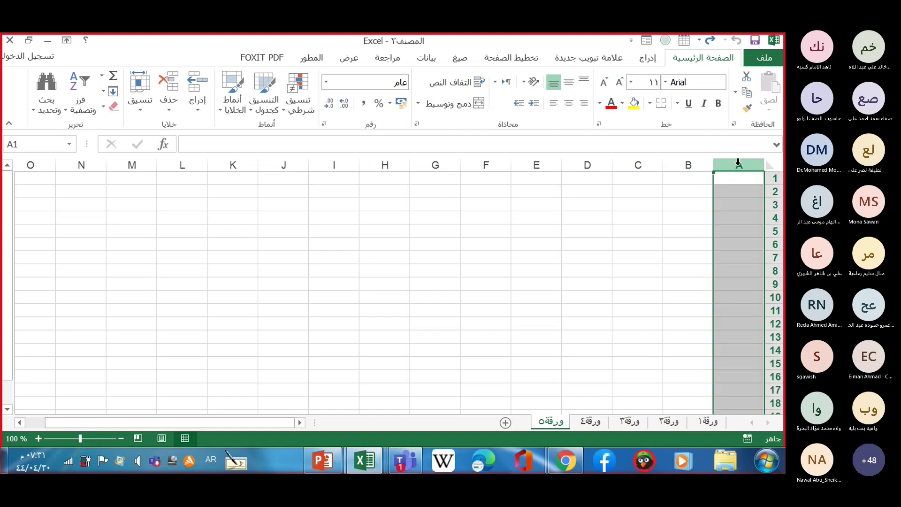
left_click(692, 163)
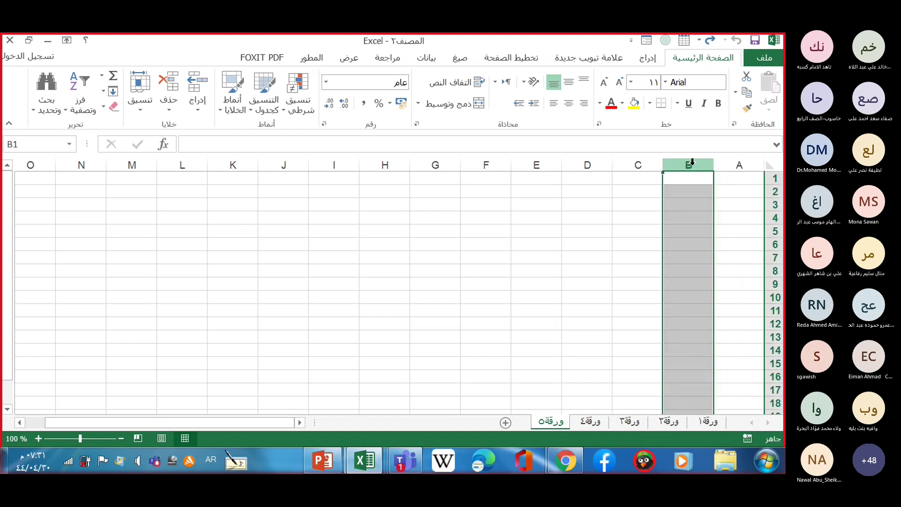
left_click_drag(692, 162, 584, 160)
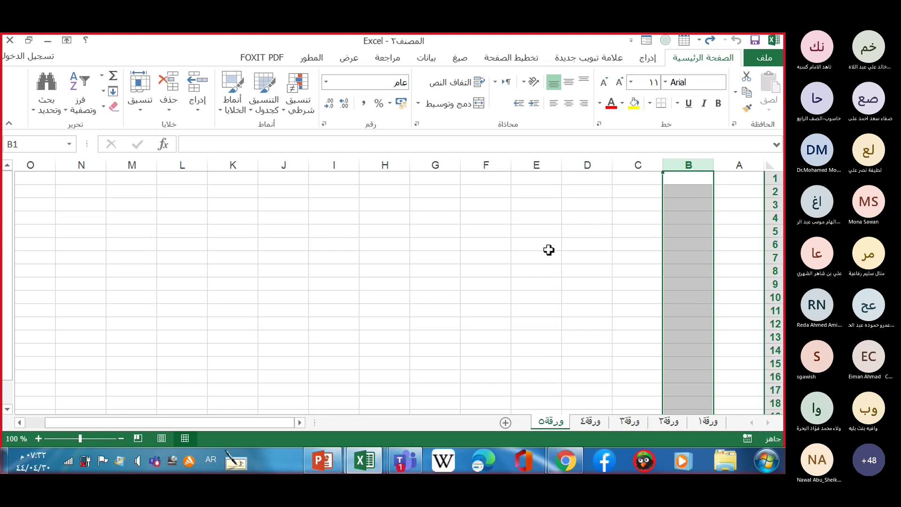
Browse the File backstage's Info, New, Open, Save As, Print and Share pages, then close the workbook
left_click(760, 60)
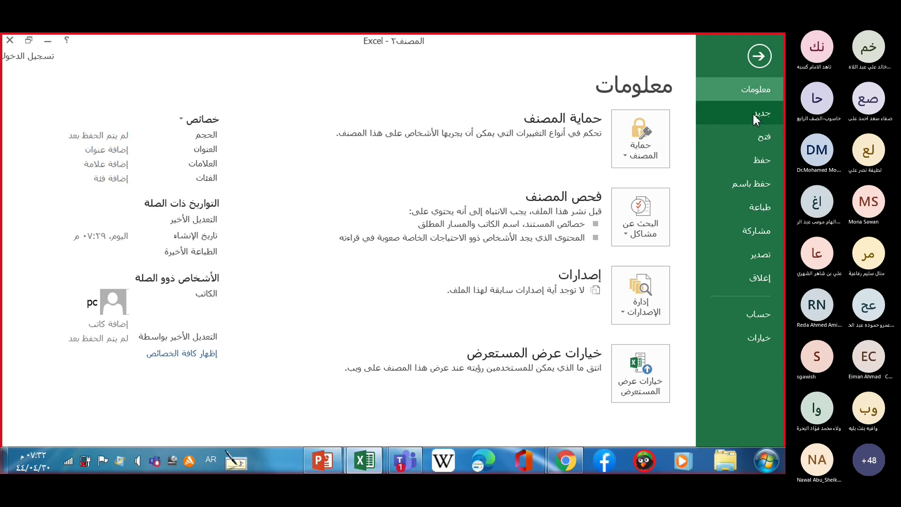
left_click(753, 116)
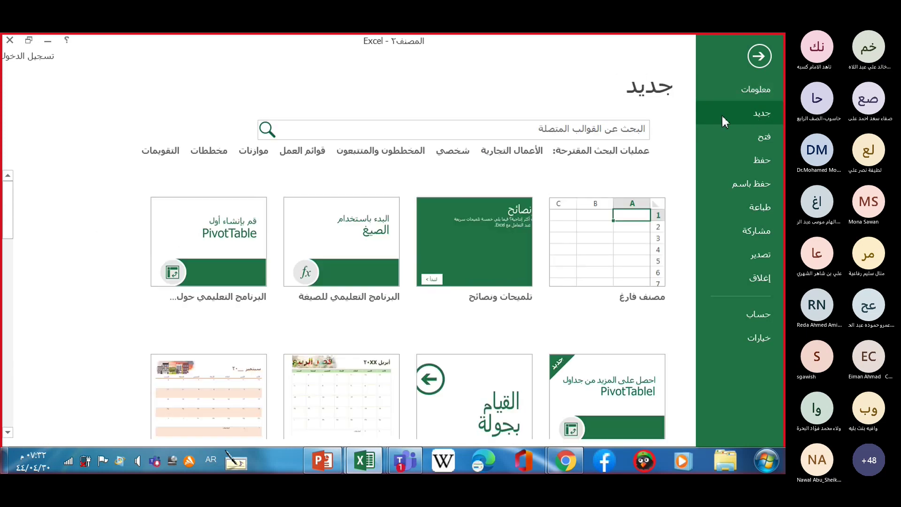
left_click(761, 140)
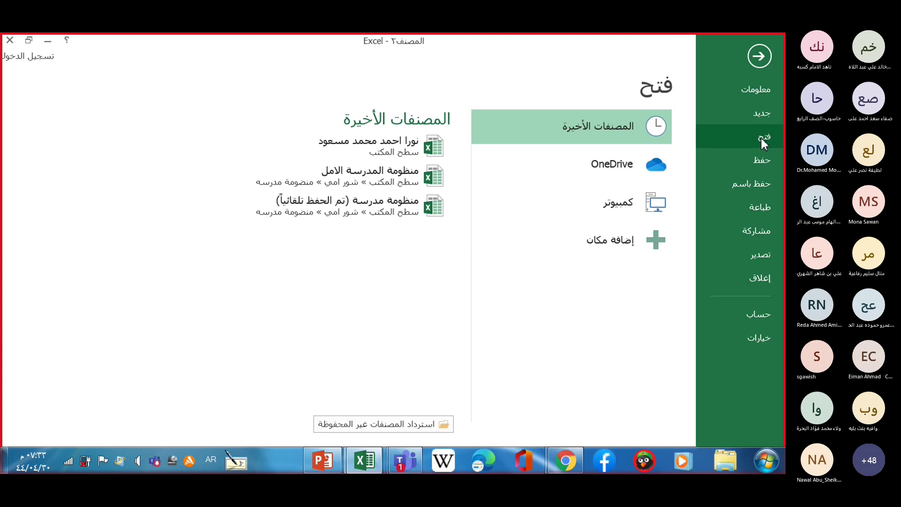
left_click(761, 163)
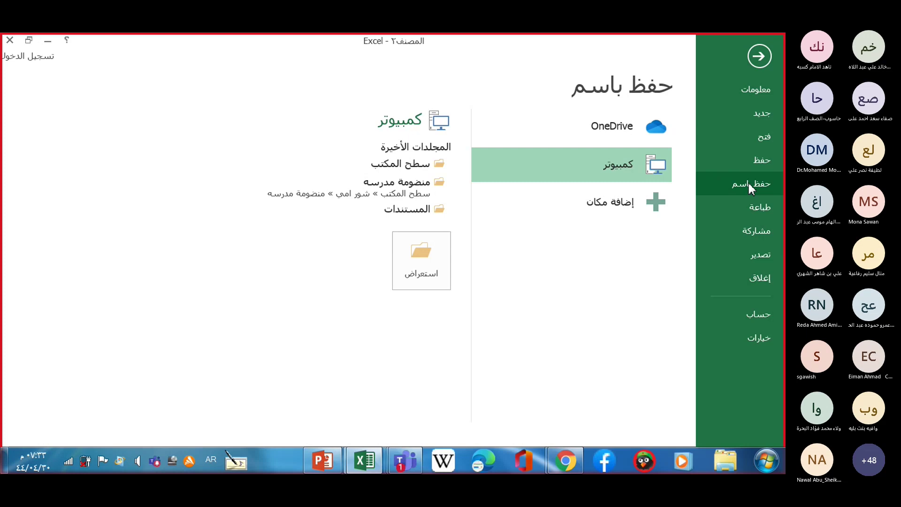
left_click(765, 210)
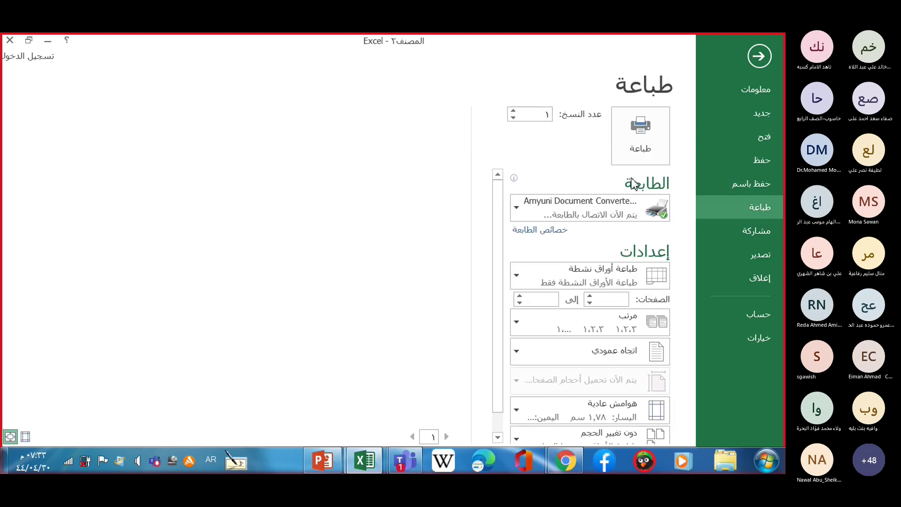
left_click(755, 233)
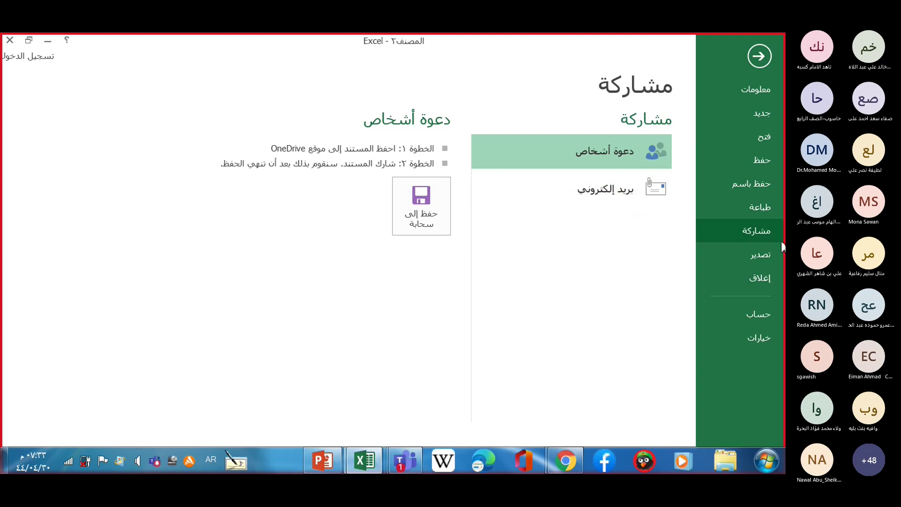
left_click(757, 279)
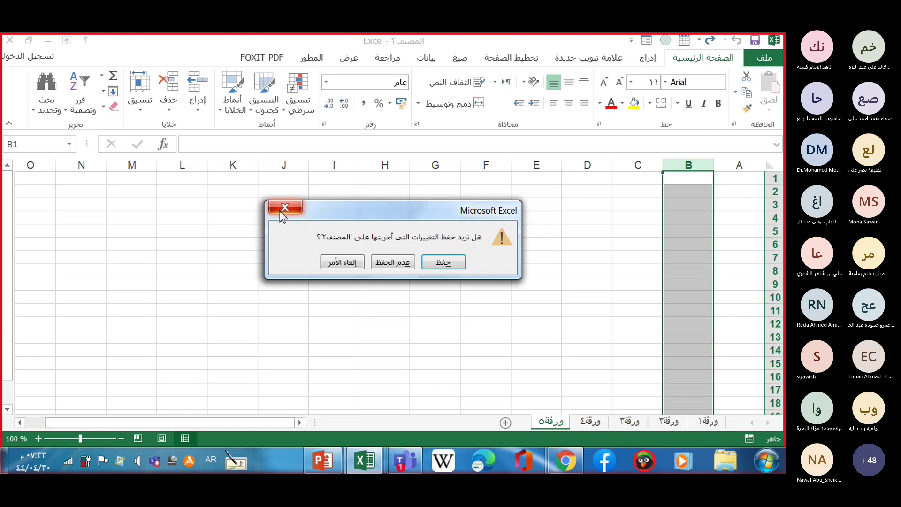
Dismiss the save prompt to keep the workbook open, then enter a first name in cell C5
left_click(284, 209)
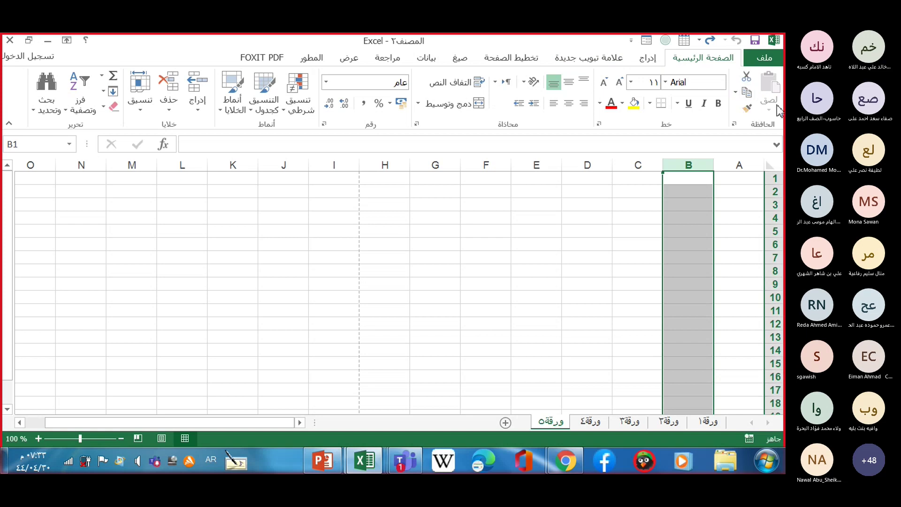
left_click(634, 232)
type("مح")
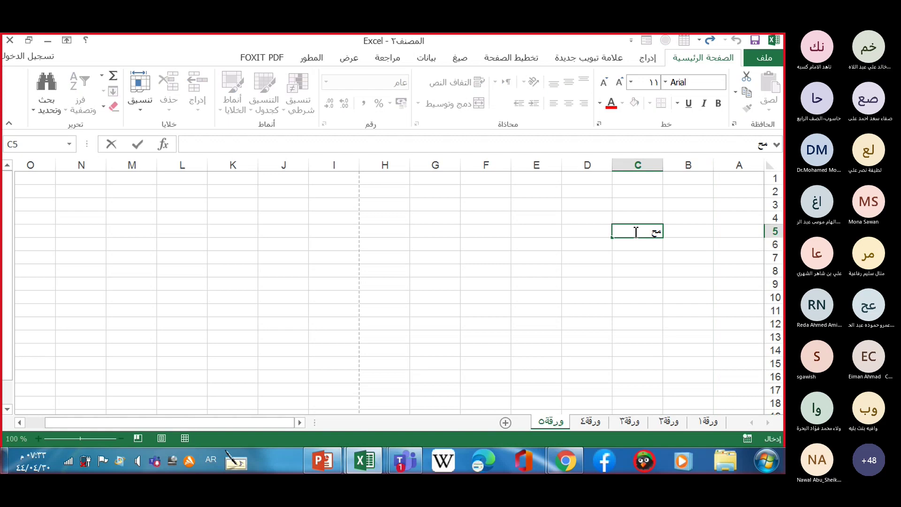
type("مد")
left_click(629, 228)
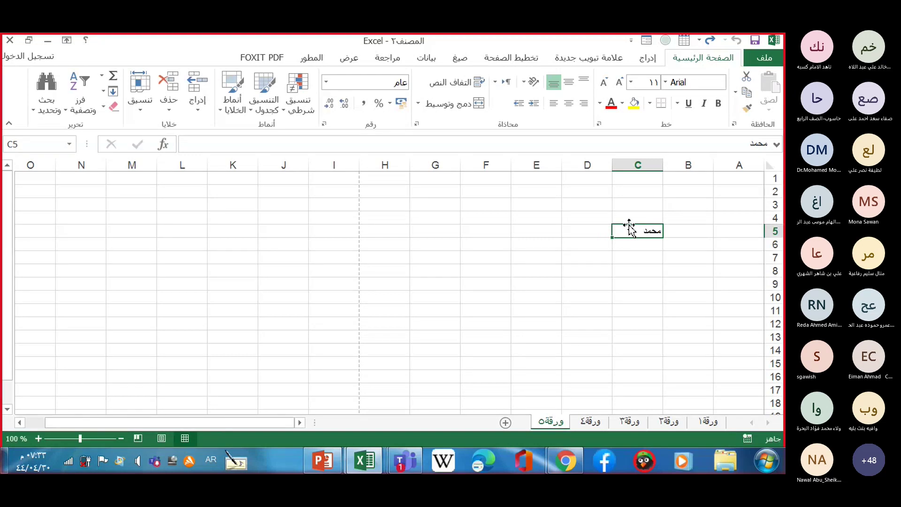
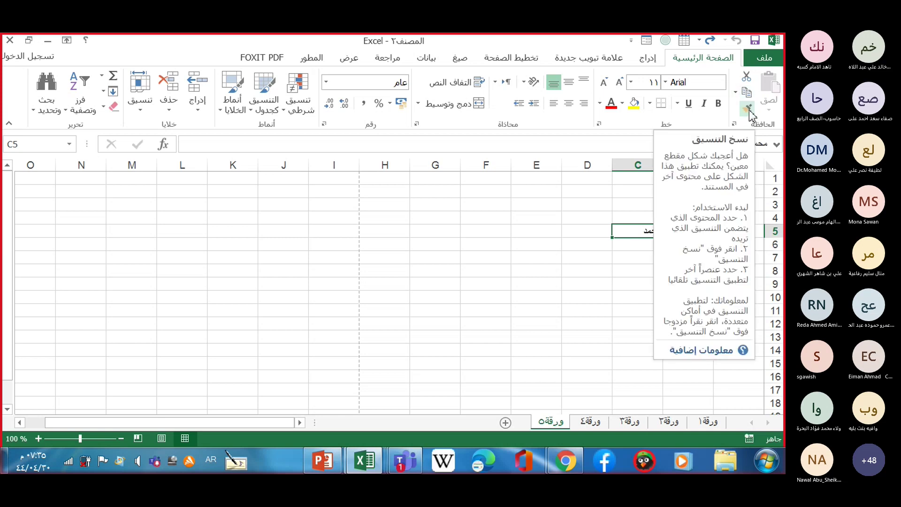
Set the name in C5 to AL-Mohanad, size 14, bold and italic
left_click(735, 125)
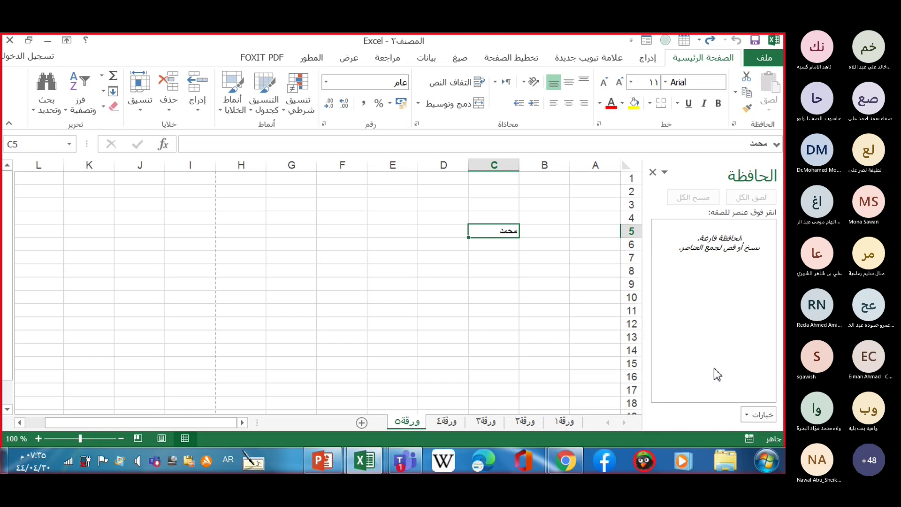
left_click(666, 83)
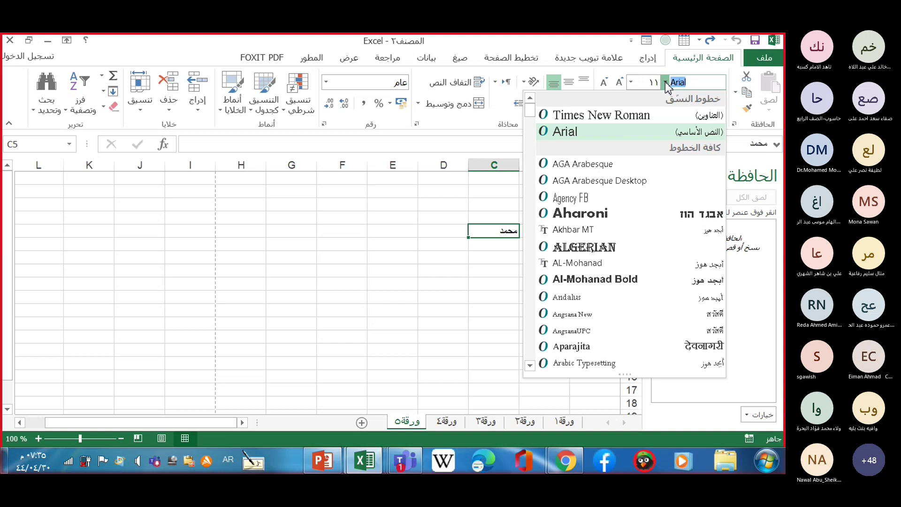
left_click(632, 74)
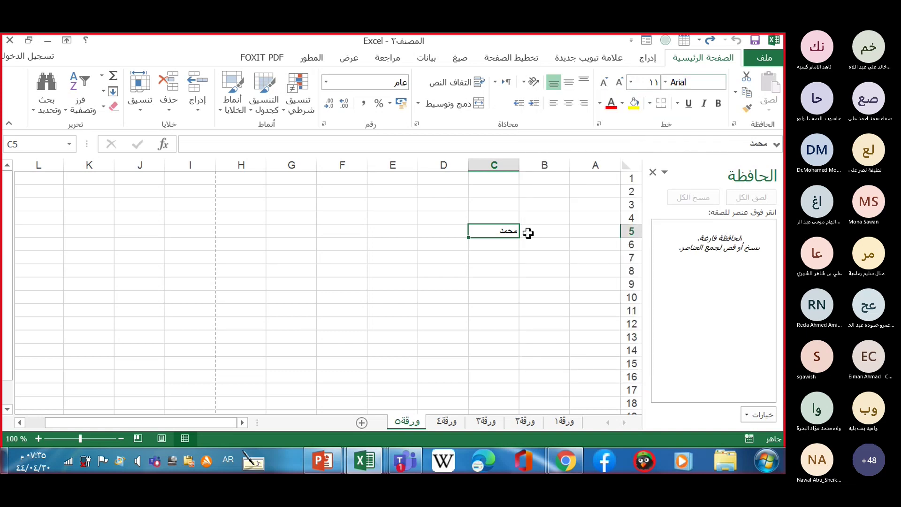
left_click(604, 82)
left_click(604, 83)
left_click(604, 82)
left_click(618, 83)
left_click(618, 83)
left_click(617, 82)
left_click(618, 83)
left_click(618, 83)
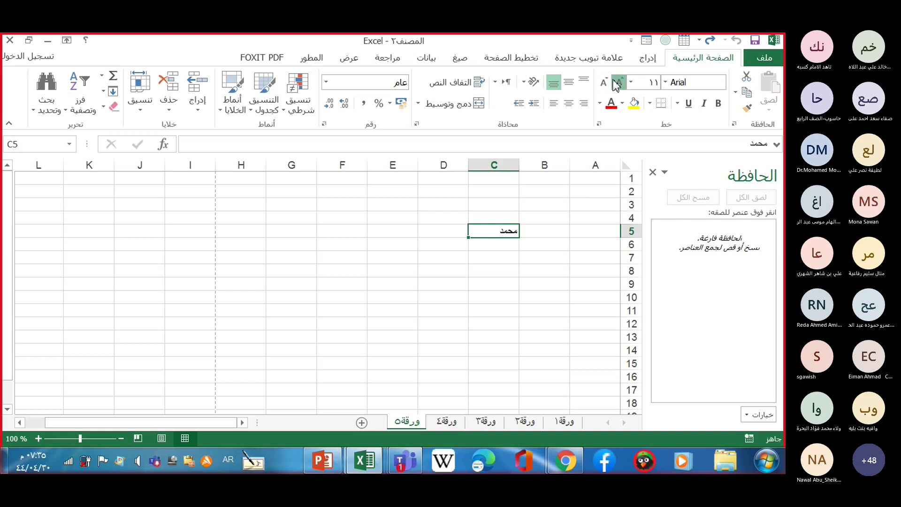
left_click(665, 83)
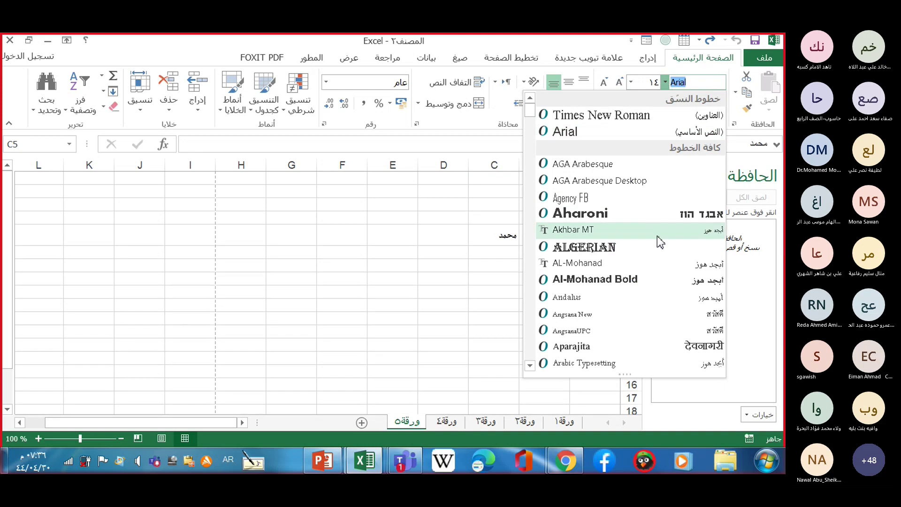
left_click(657, 262)
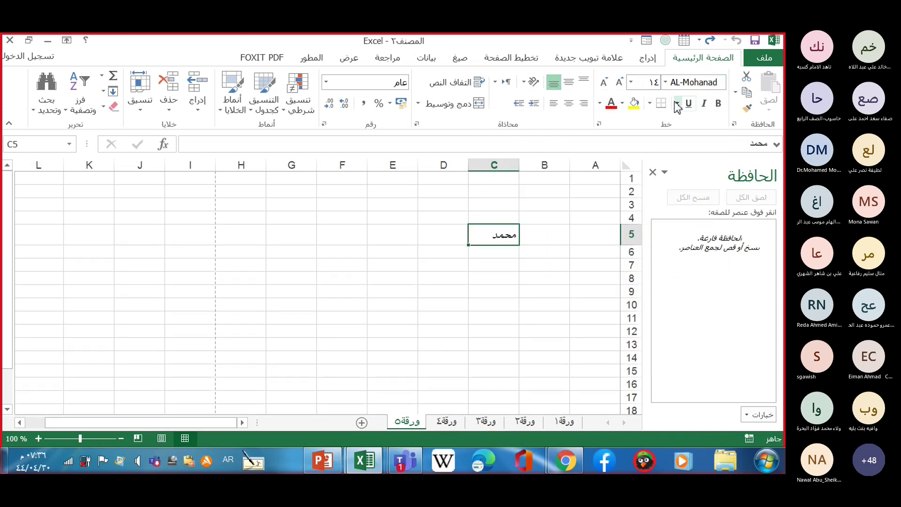
left_click(704, 103)
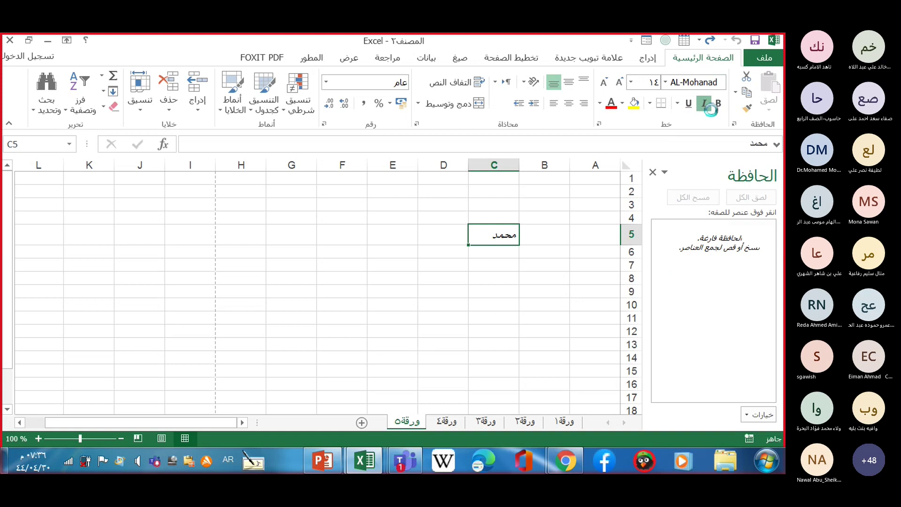
left_click(723, 108)
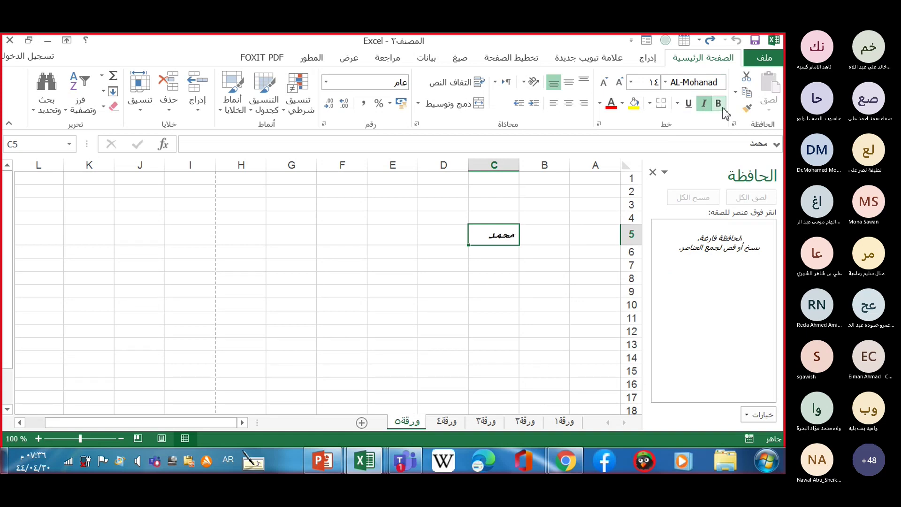
Give C5 an orange fill, dark gold text and middle vertical alignment
left_click(624, 105)
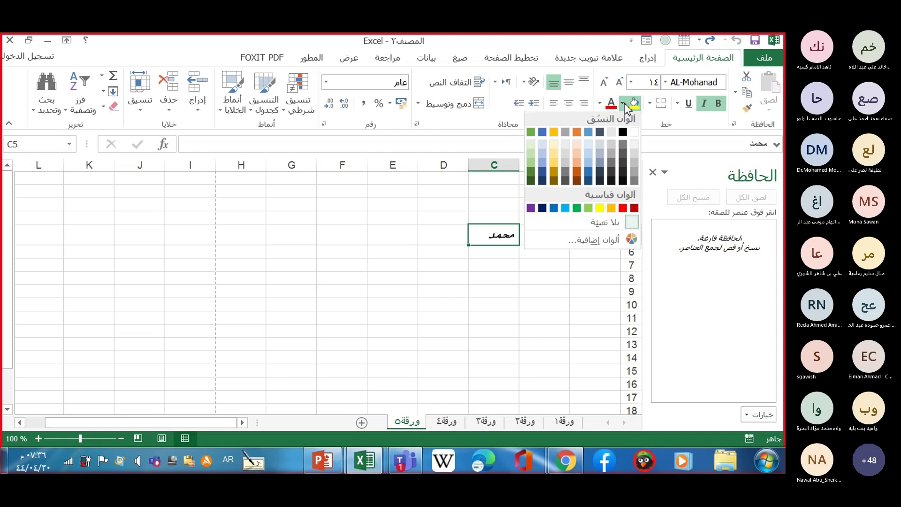
left_click(576, 165)
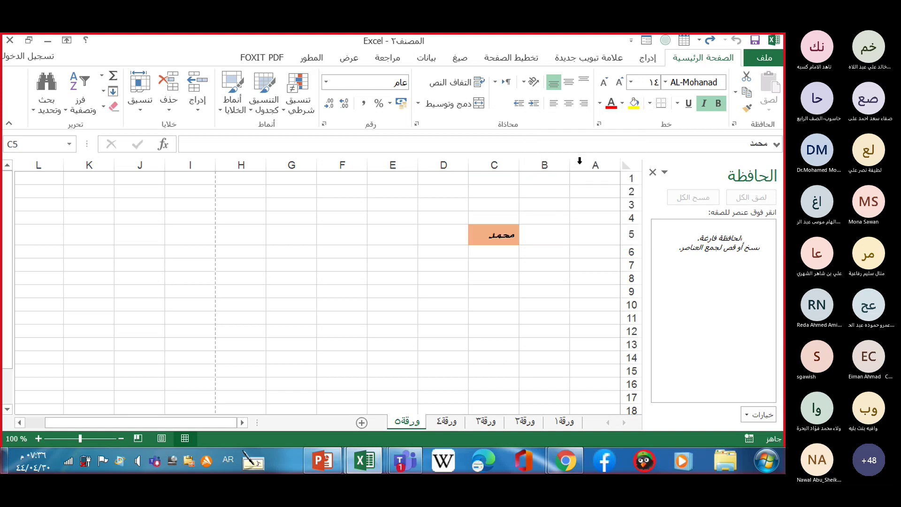
left_click(601, 106)
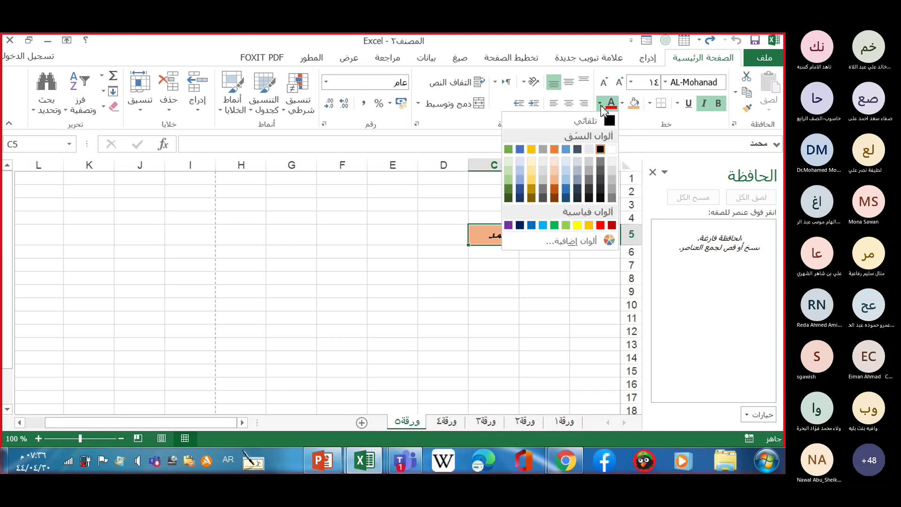
left_click(532, 188)
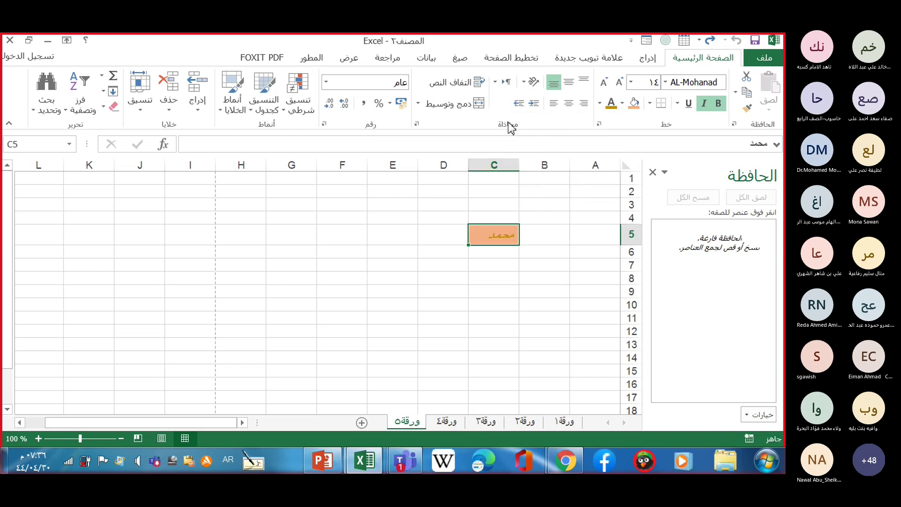
left_click(583, 83)
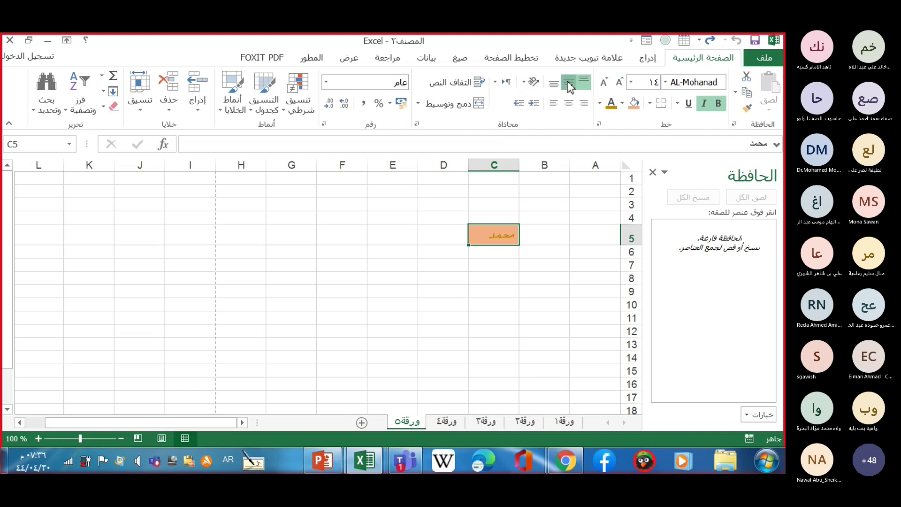
left_click(568, 83)
left_click(499, 222)
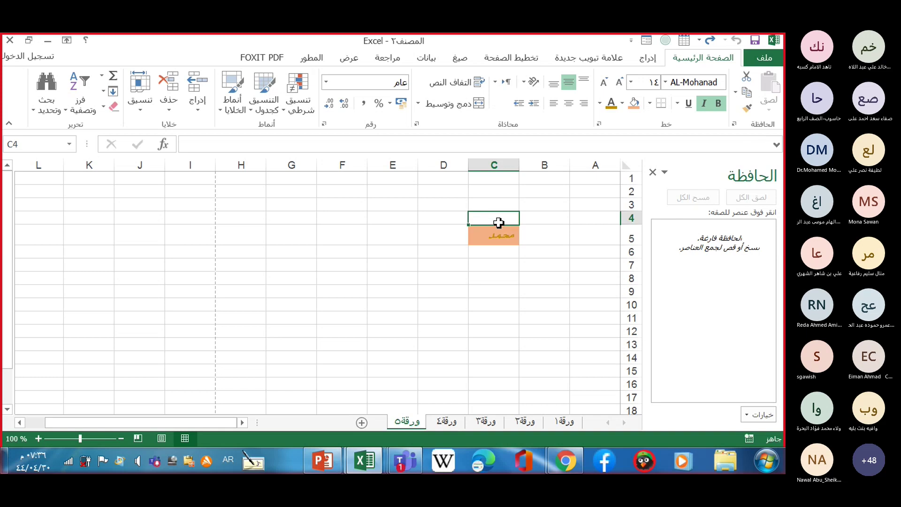
left_click(499, 234)
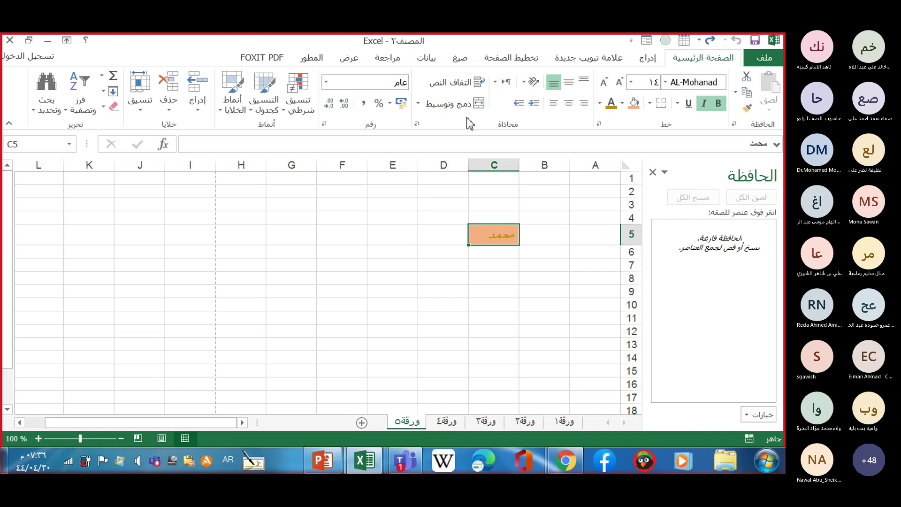
Merge and centre D4:H6, replacing an accidental merge of D3:H5
left_click_drag(422, 205, 223, 226)
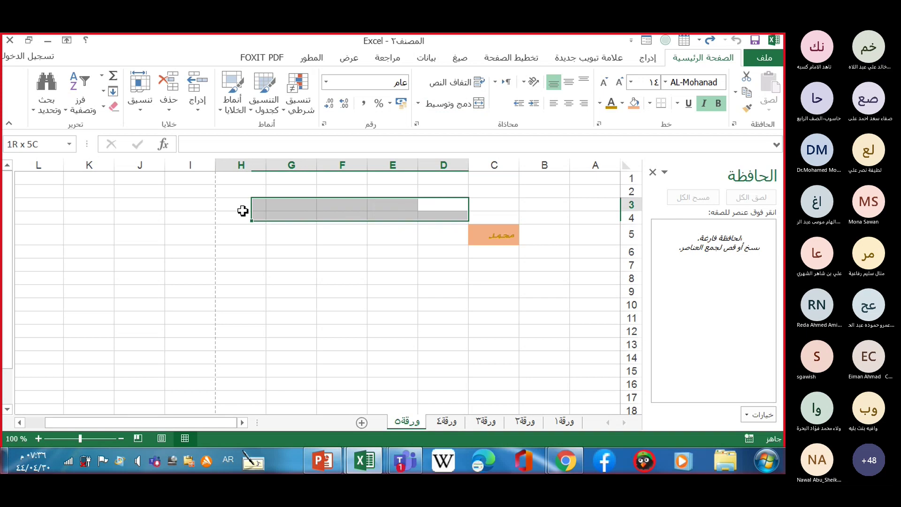
left_click(446, 105)
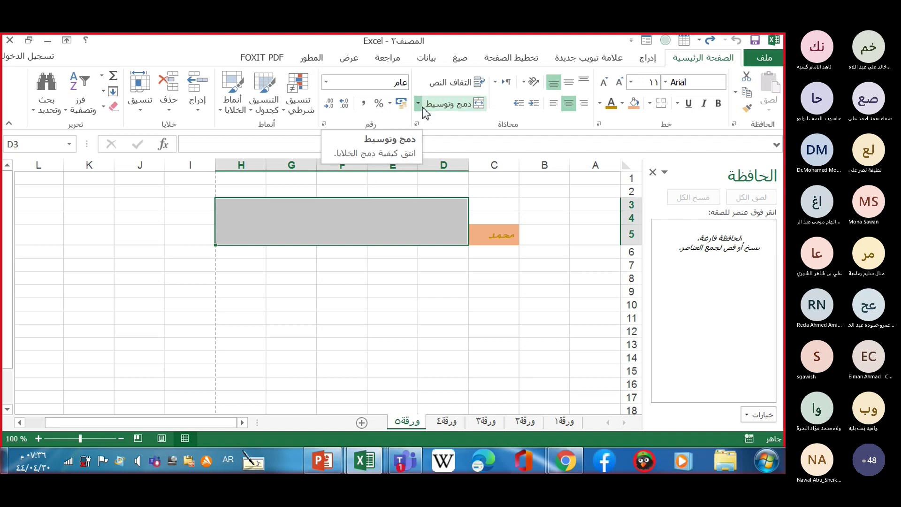
left_click(424, 106)
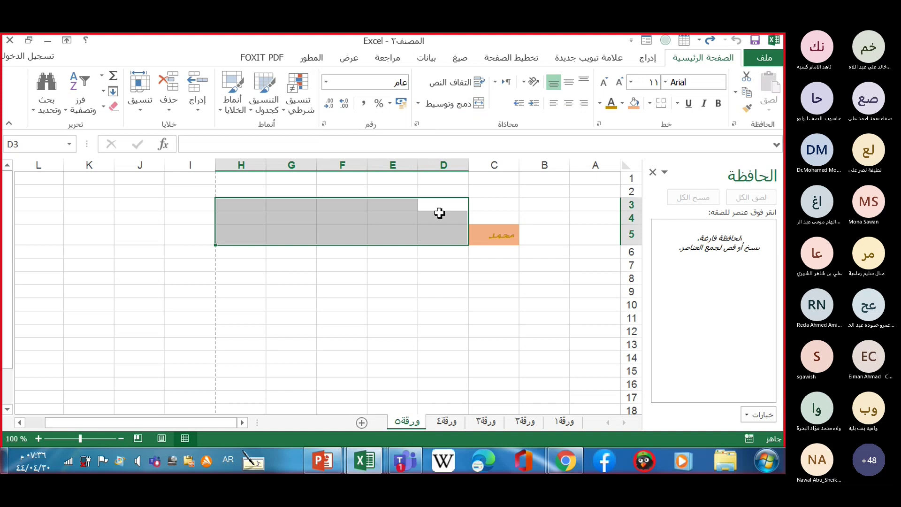
left_click_drag(438, 215, 267, 254)
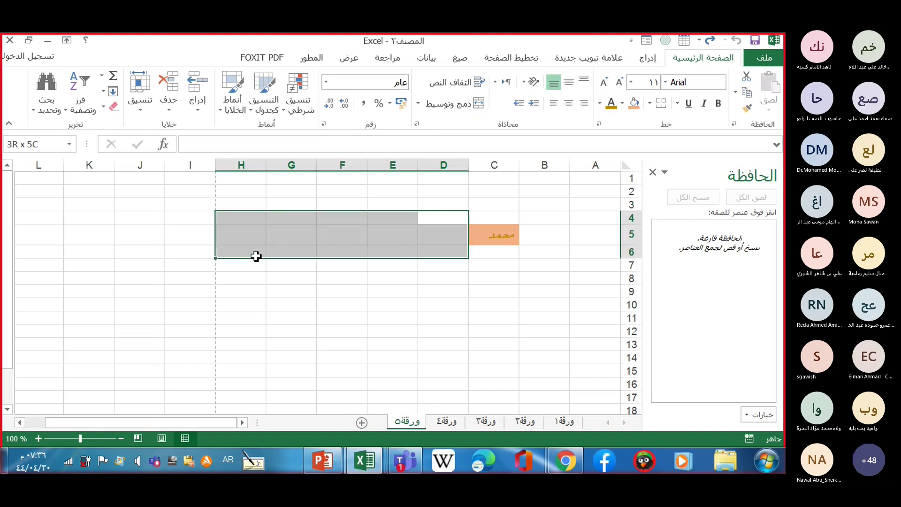
left_click(451, 104)
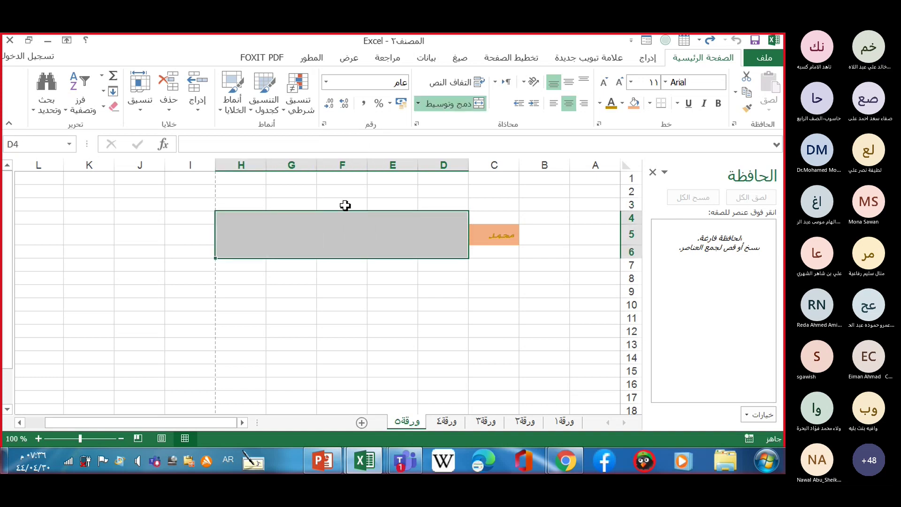
left_click(326, 82)
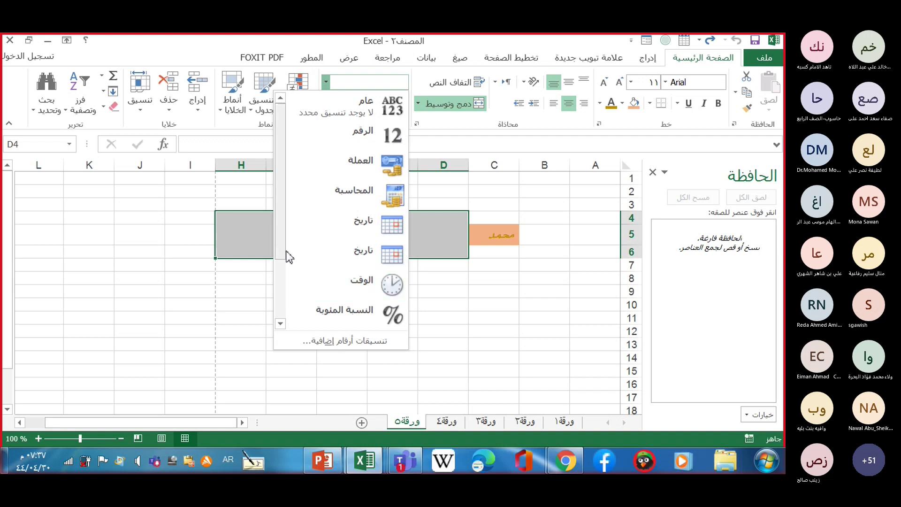
Apply All Borders to C10:J17 and raise its font size to 16
left_click(474, 321)
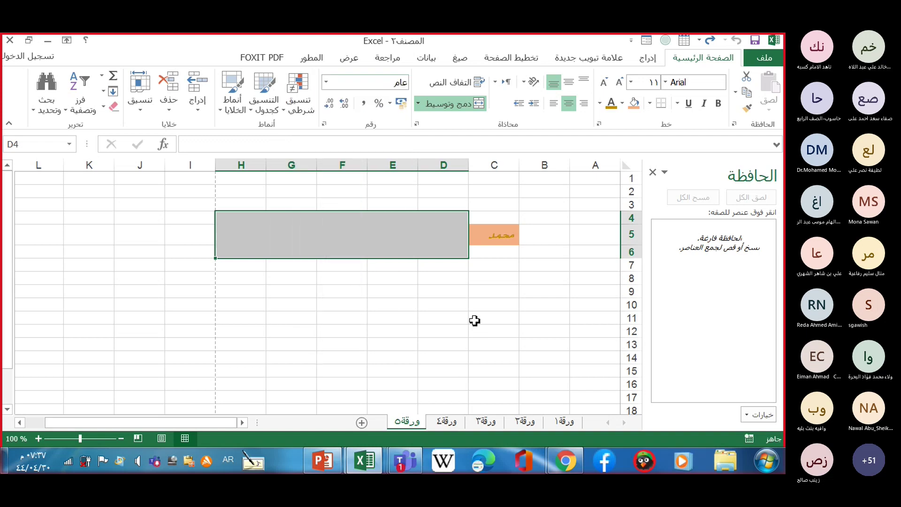
mouse_move(488, 300)
left_mouse_down()
mouse_move(433, 337)
mouse_move(138, 397)
left_mouse_up()
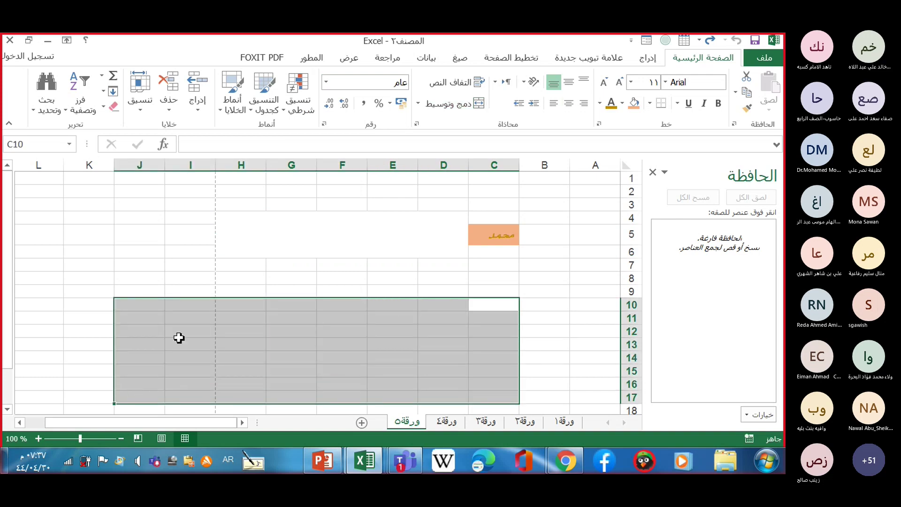
left_click(650, 104)
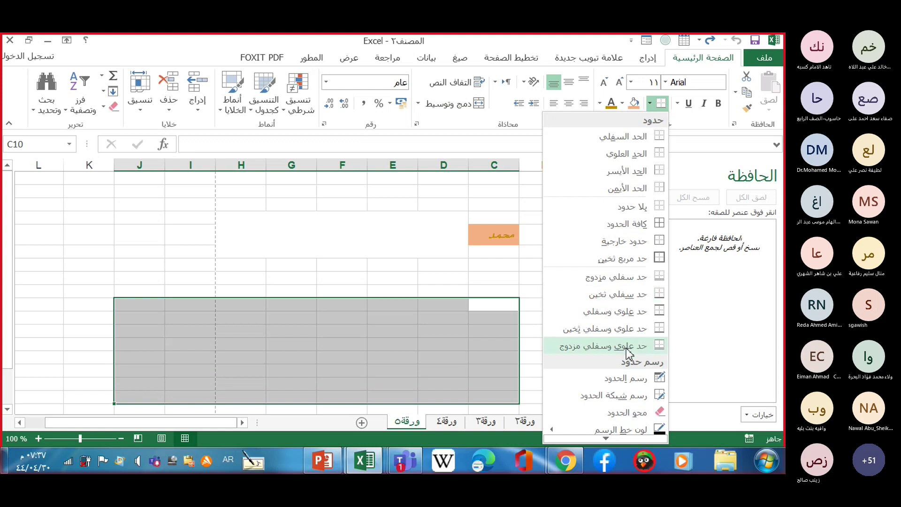
left_click(648, 230)
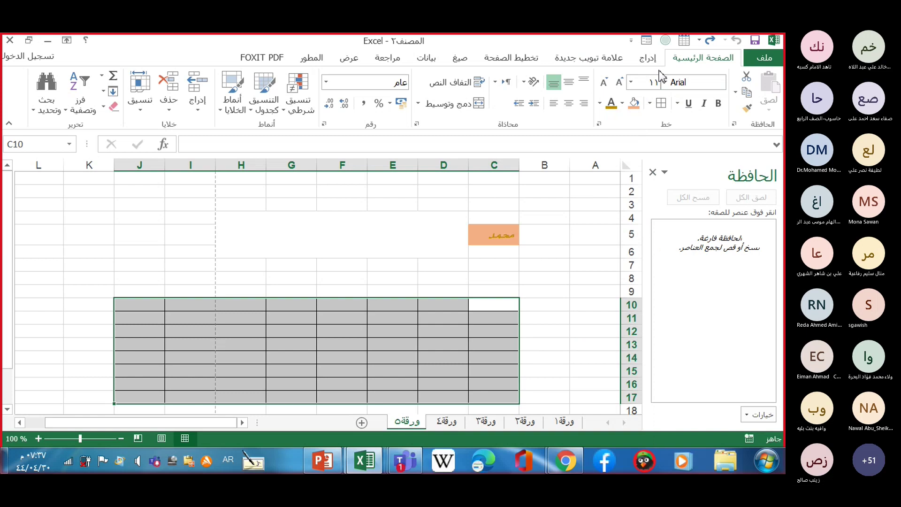
left_click(620, 83)
left_click(620, 83)
left_click(620, 84)
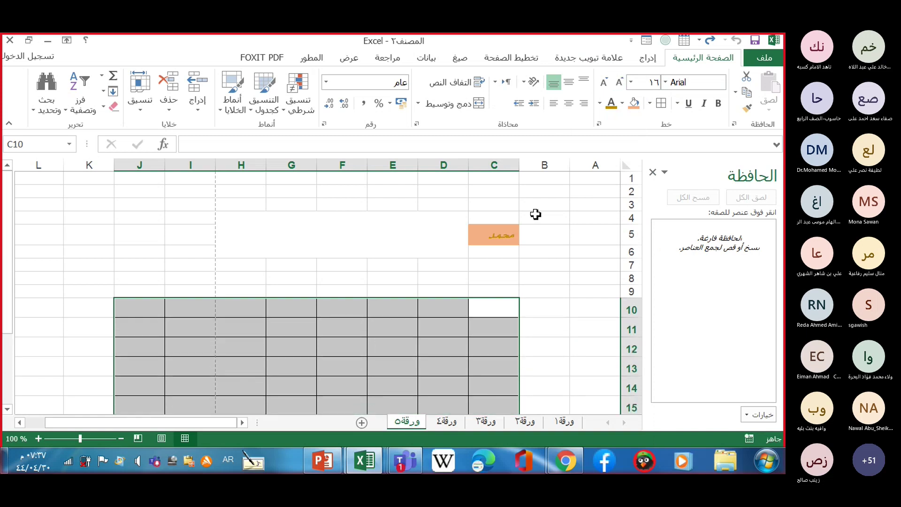
left_click_drag(474, 305, 132, 319)
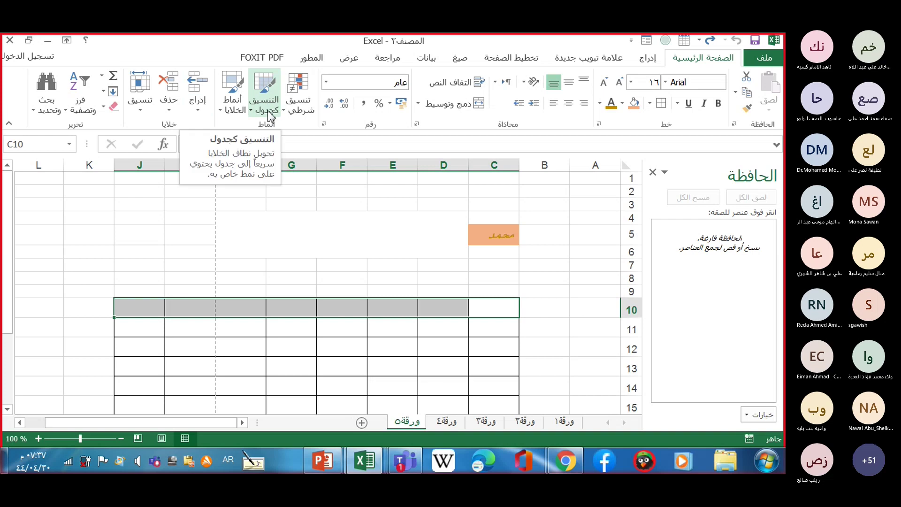
left_click(251, 115)
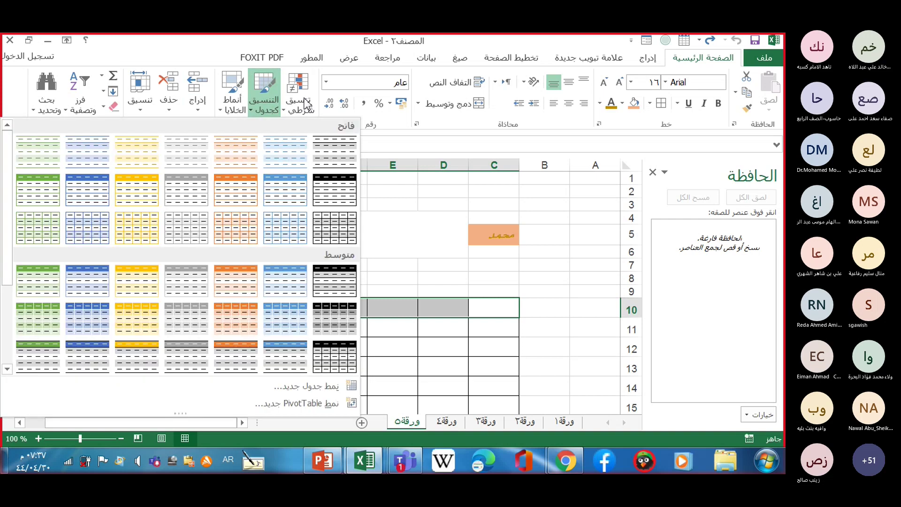
left_click(403, 249)
mouse_move(501, 311)
left_mouse_down()
mouse_move(170, 374)
mouse_move(144, 396)
left_mouse_up()
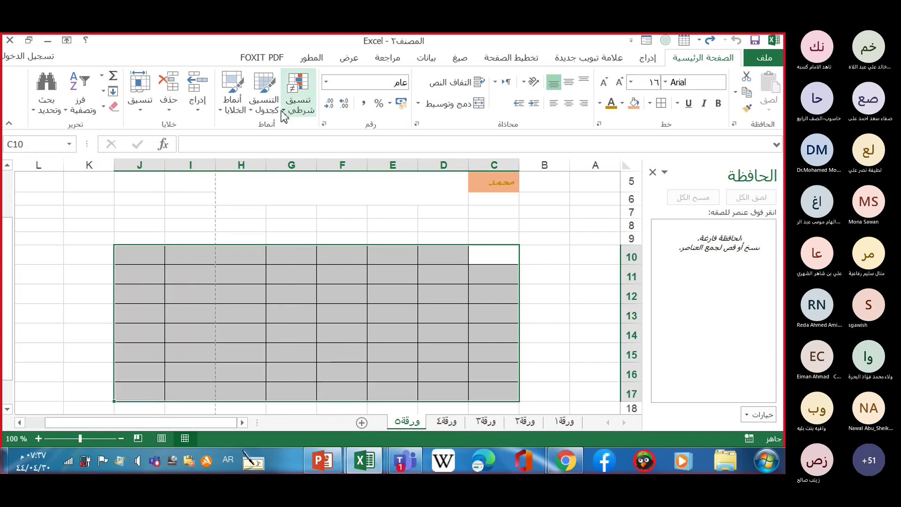
left_click(257, 117)
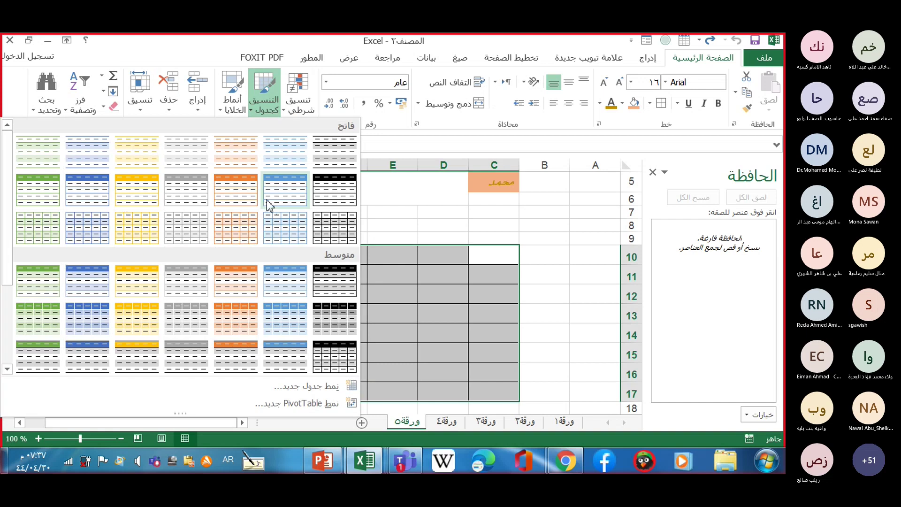
left_click(249, 193)
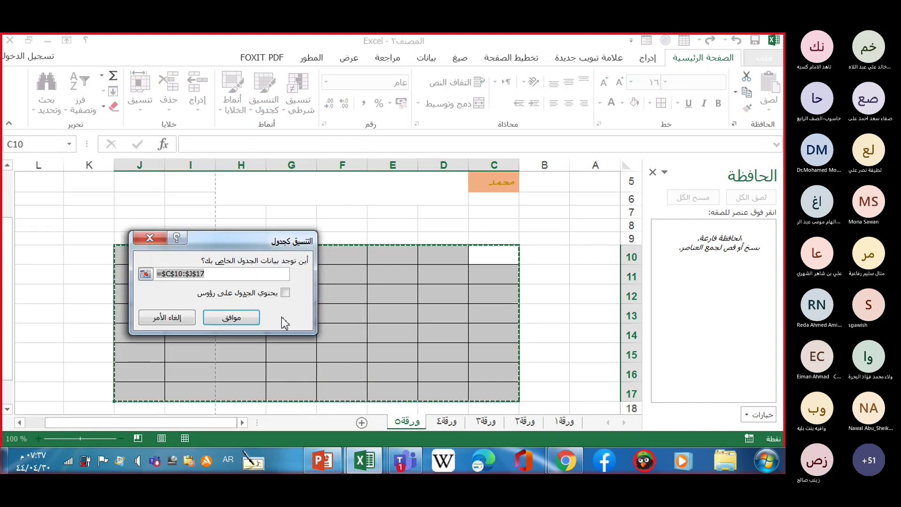
left_click(283, 292)
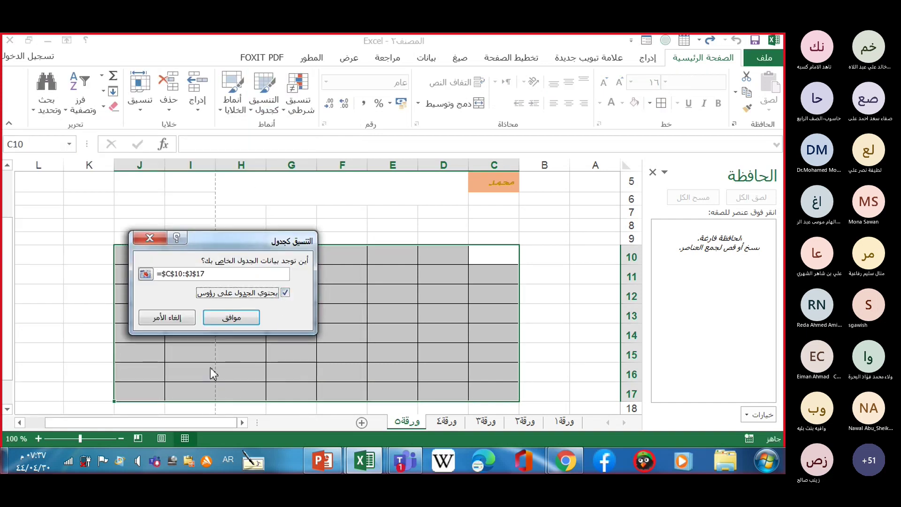
left_click(226, 321)
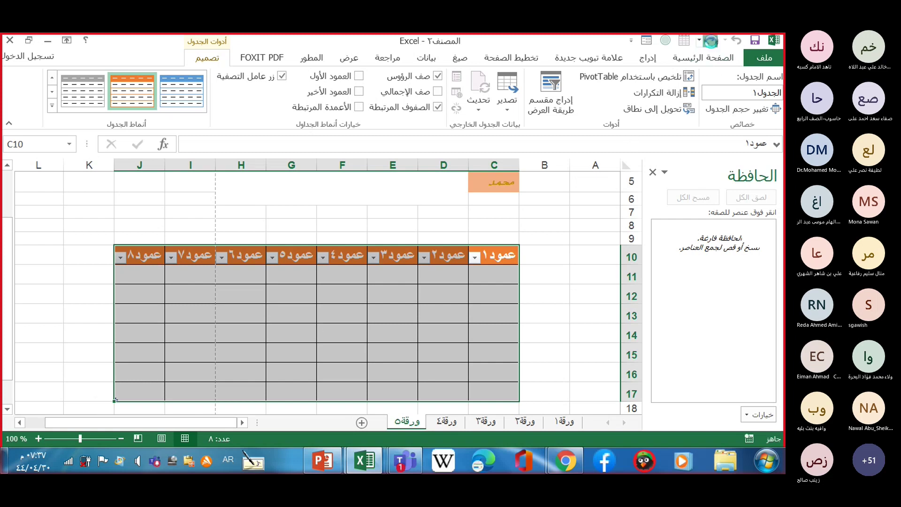
left_click(710, 41)
Enter الاسم in C10 and رقم الوطني in D10, autofitting column D
left_click(495, 258)
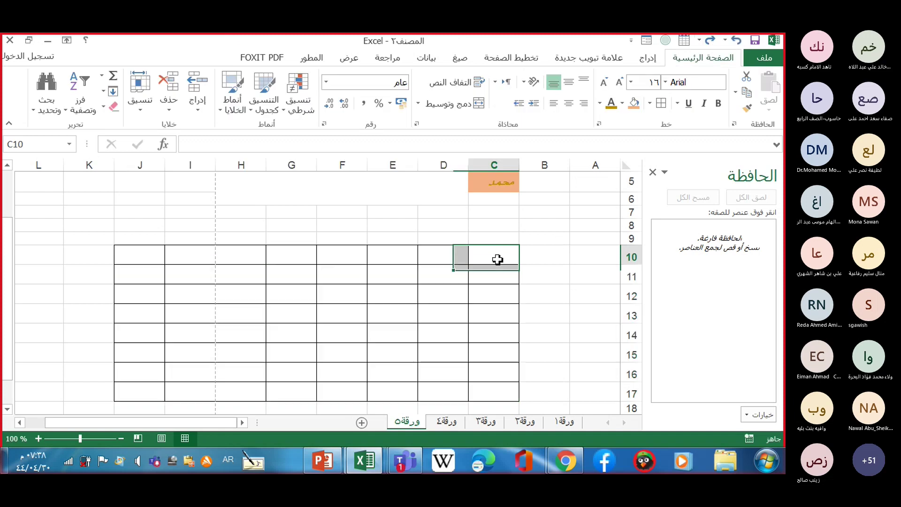
type("الاس")
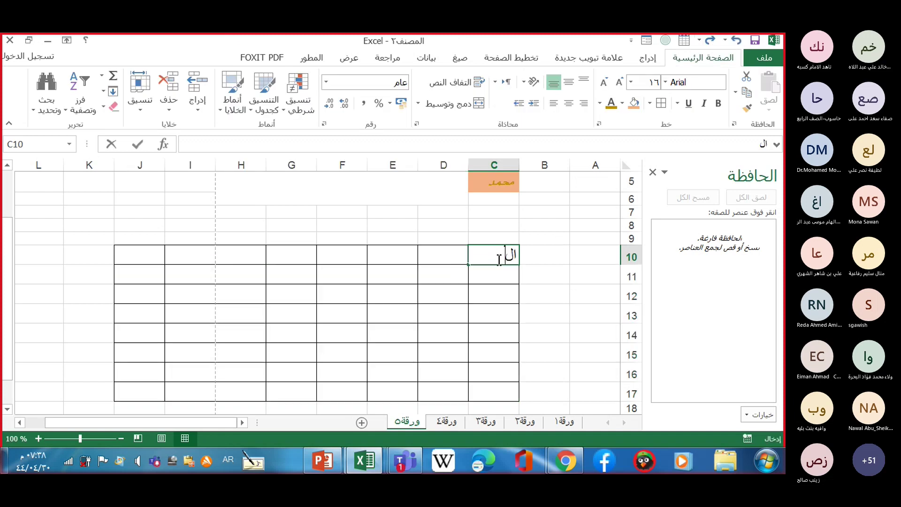
type("م")
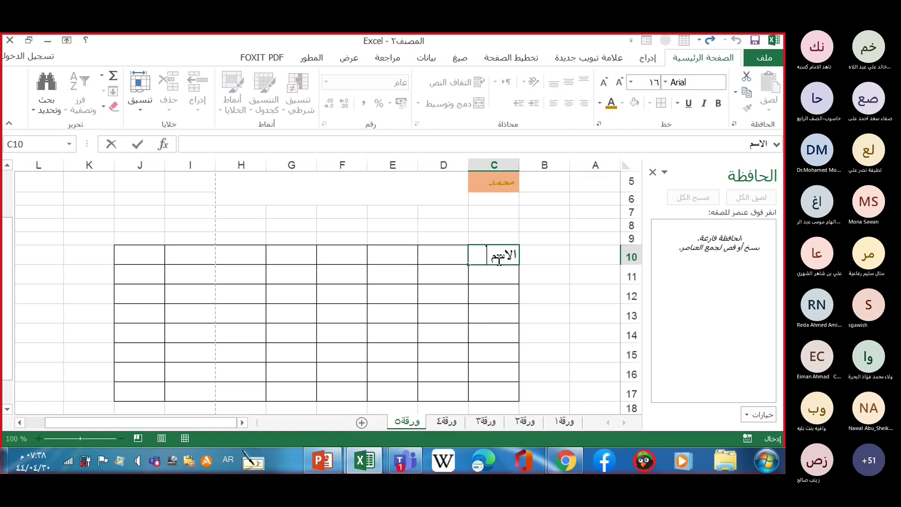
left_click(494, 248)
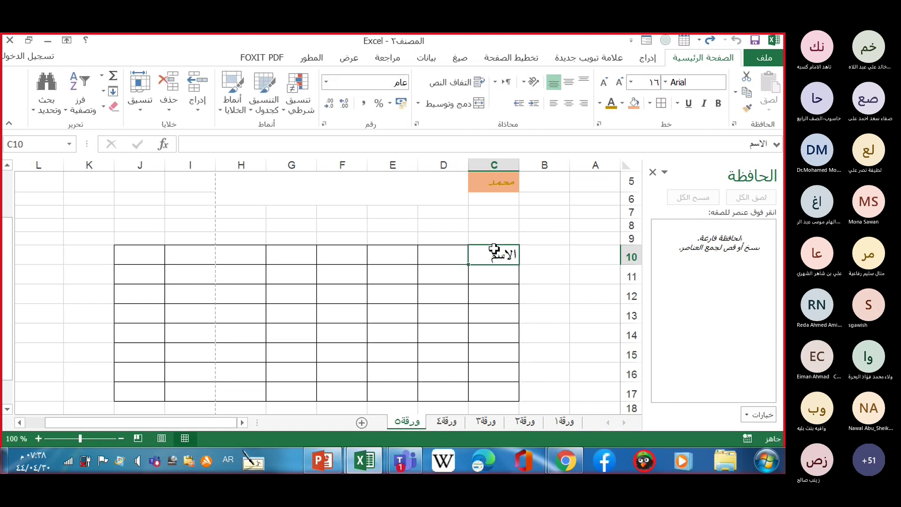
left_click(442, 255)
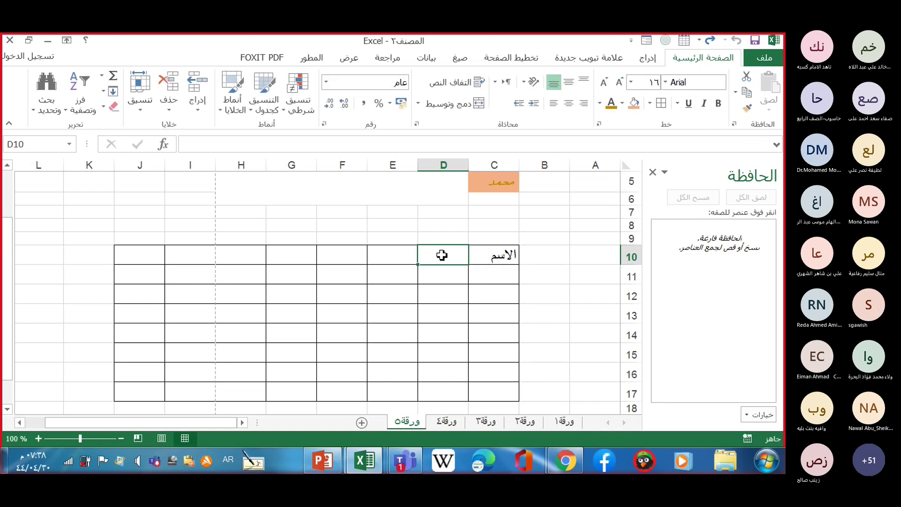
type("رق")
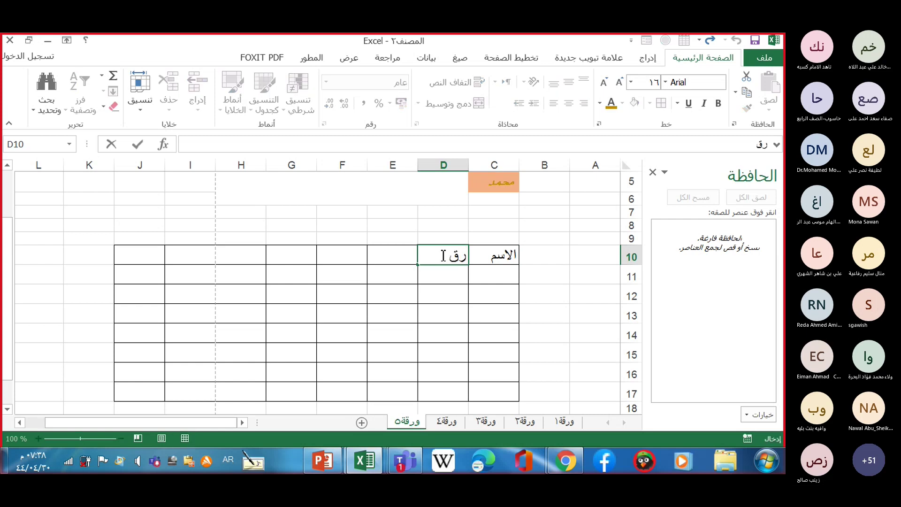
type("م ال")
type("وطن")
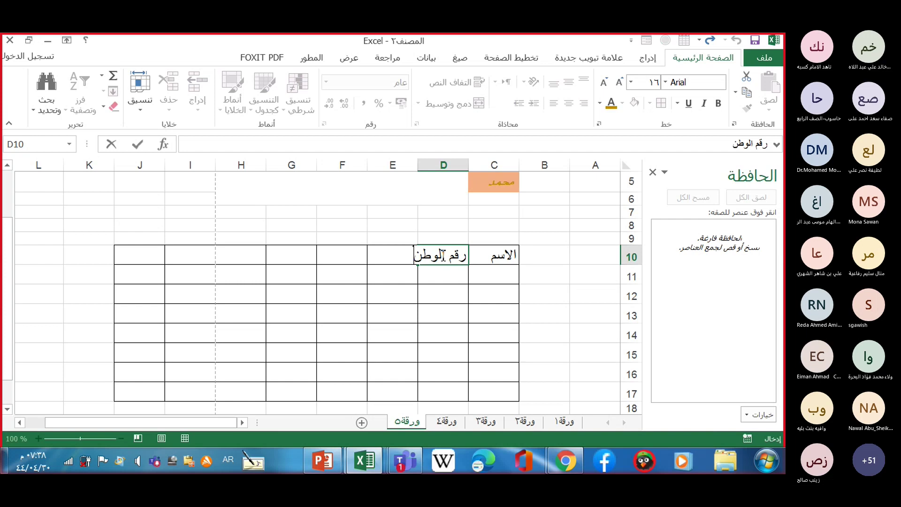
type("ي")
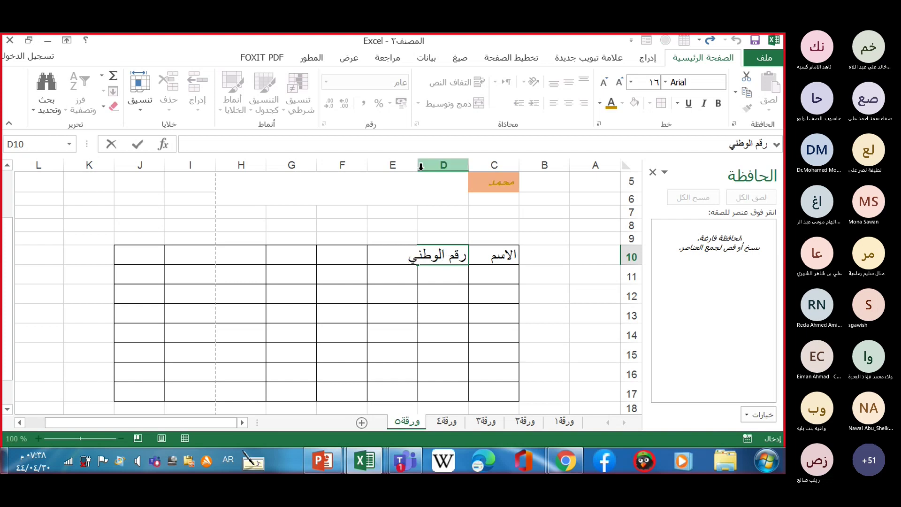
double_click(419, 165)
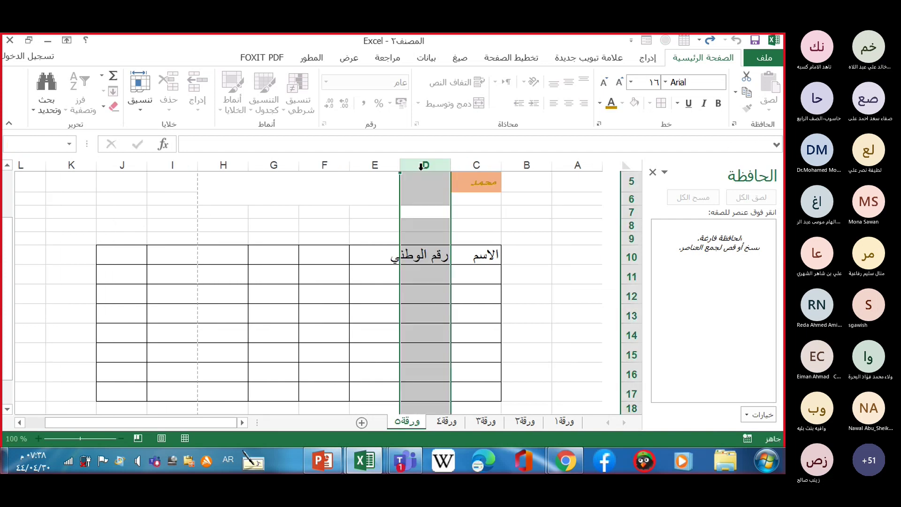
Enter تاريخ الميلاد in E10, autofit column E, and select C10:E17
left_click(373, 259)
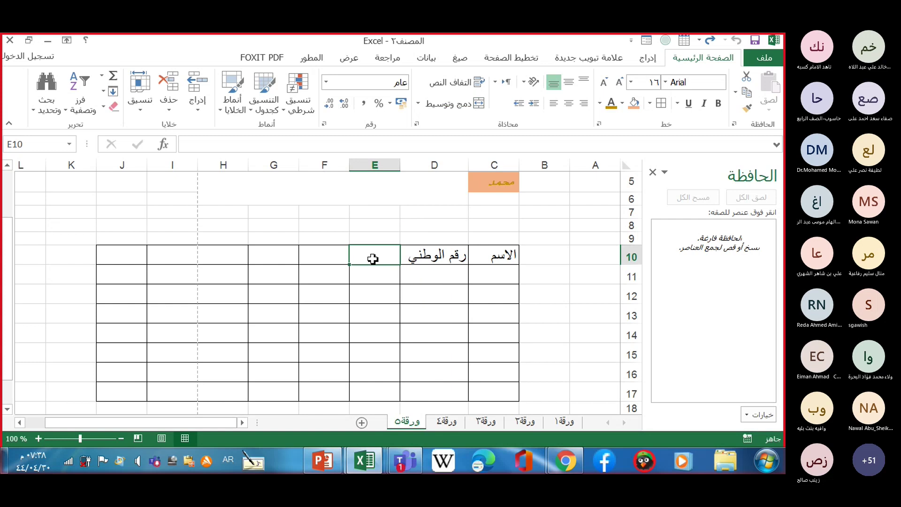
type("تا")
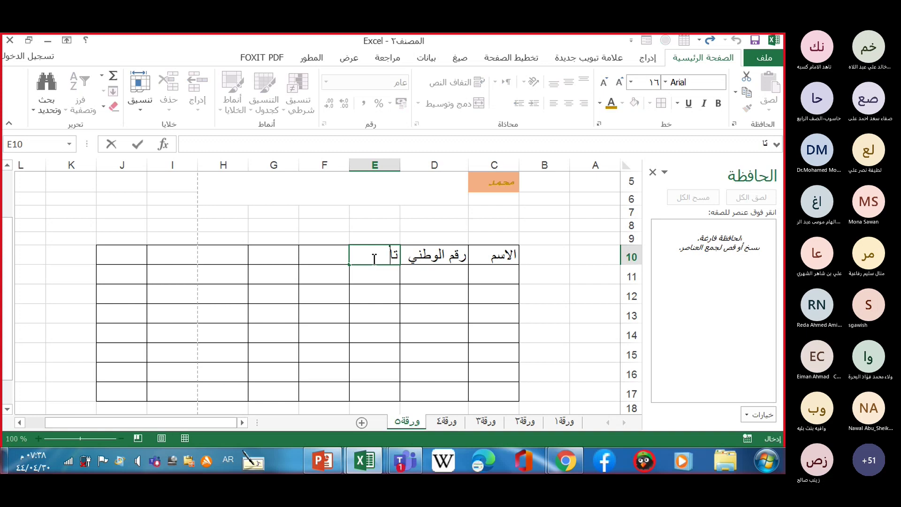
type("ري")
type("خ ")
type("ال")
type("ميلا")
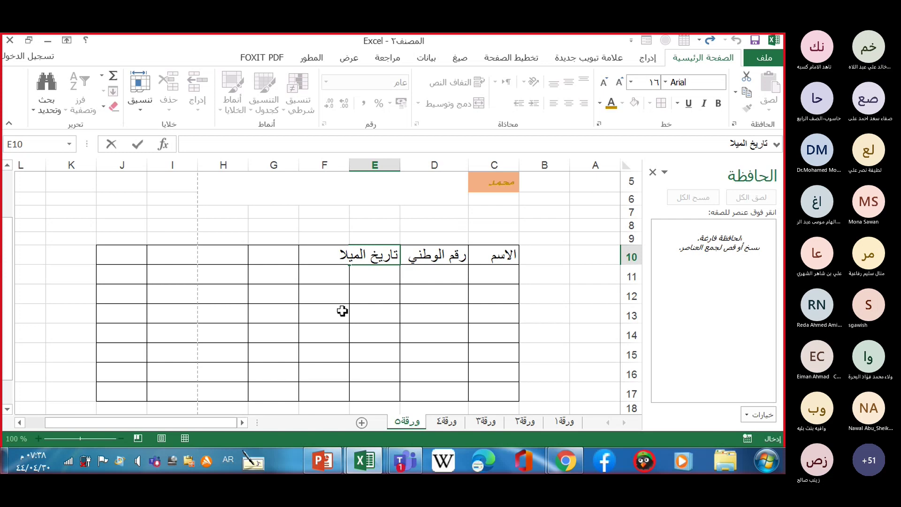
type("د")
left_click(354, 166)
double_click(352, 165)
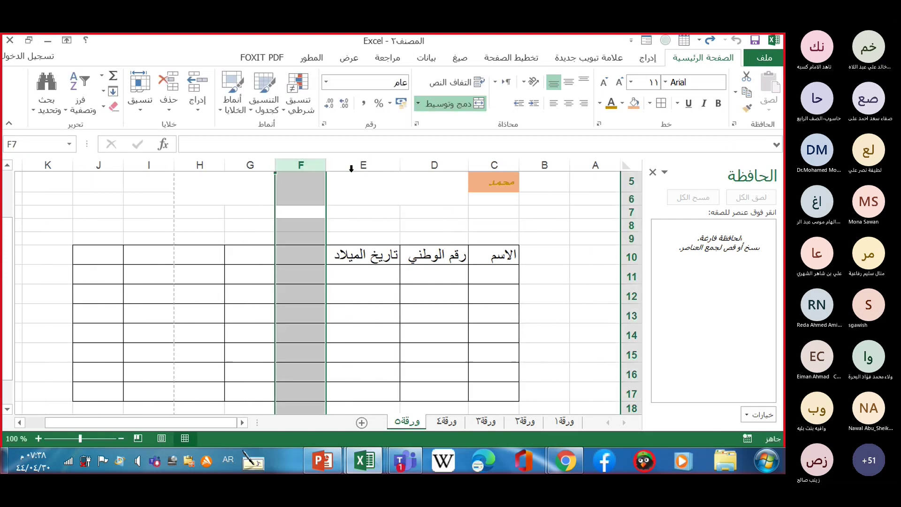
left_click(294, 255)
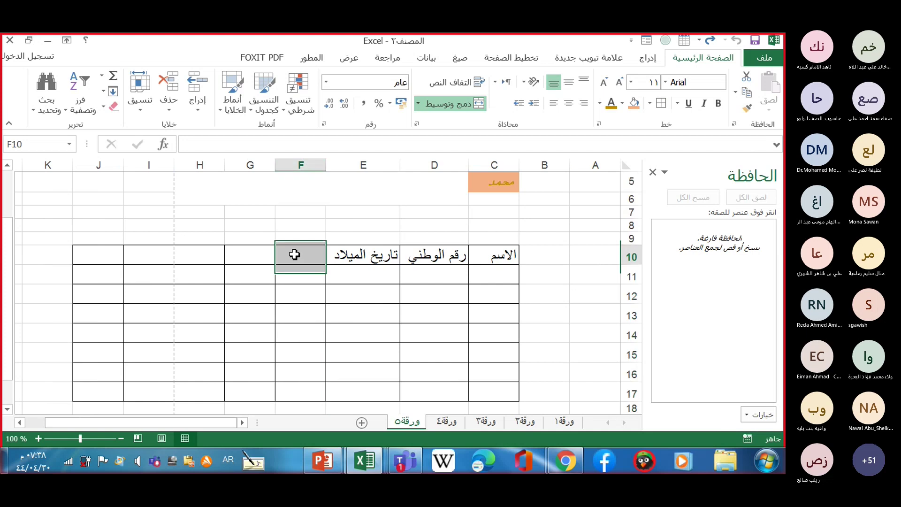
left_click(505, 255)
mouse_move(505, 255)
left_mouse_down()
mouse_move(363, 376)
mouse_move(359, 391)
left_mouse_up()
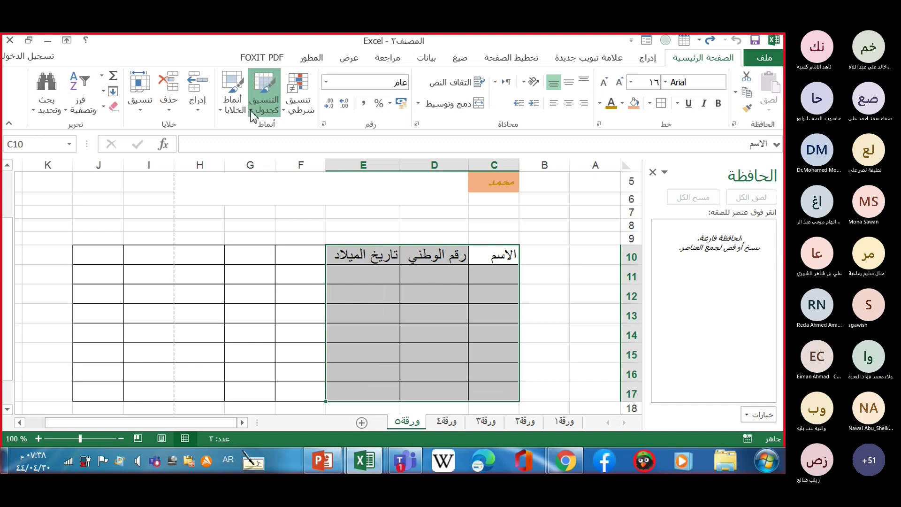
Format C10:E17 as a table in an orange style with a header row
left_click(252, 115)
left_click(249, 188)
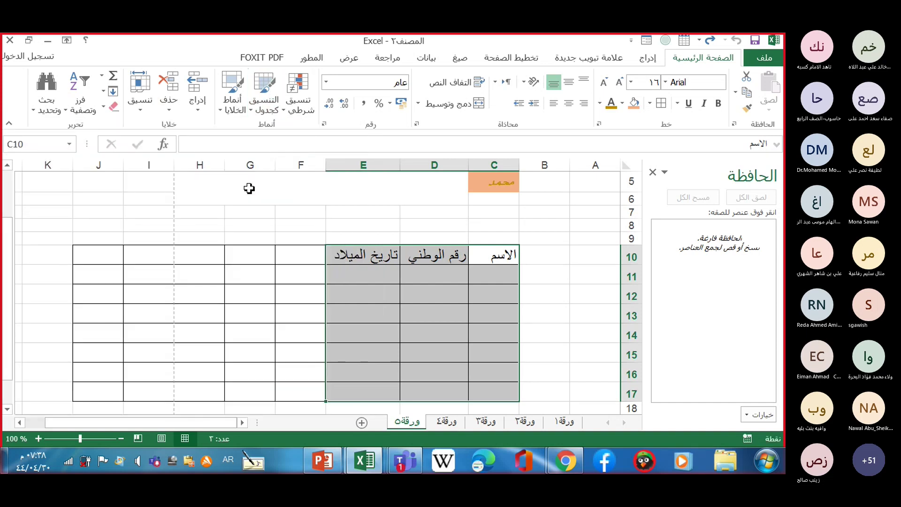
left_click(286, 292)
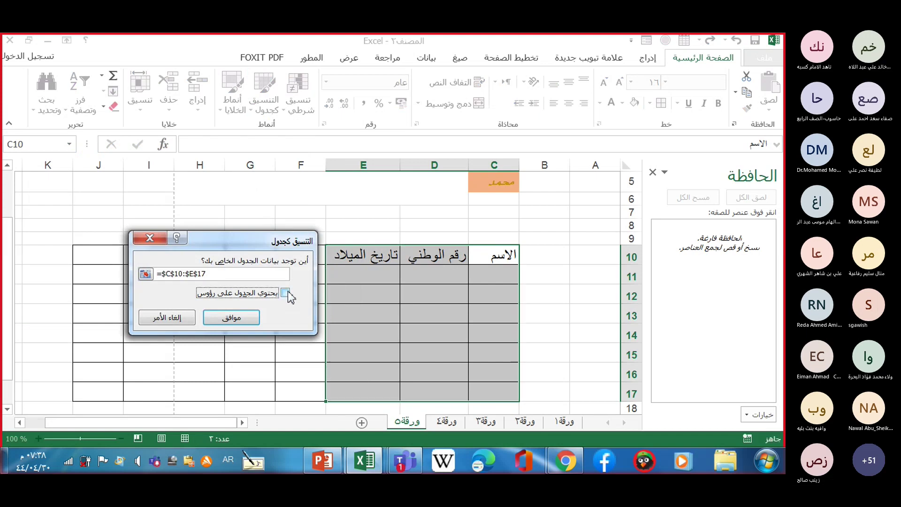
left_click(244, 324)
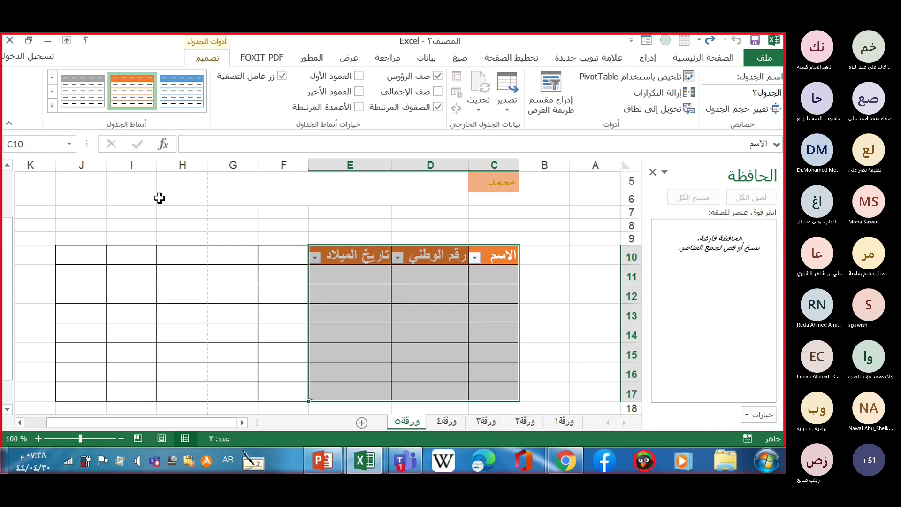
Use the data form to add a name, national ID and birth date 11/5/2022
left_click(647, 42)
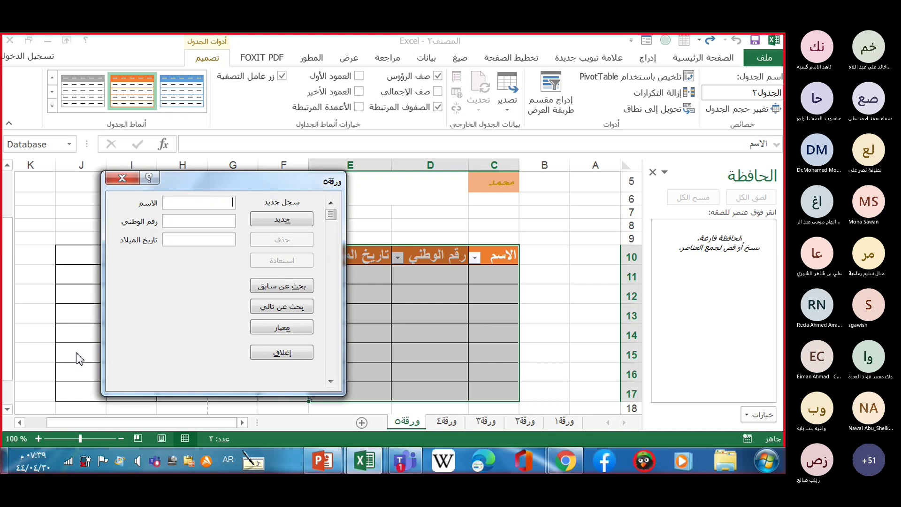
type("محمد")
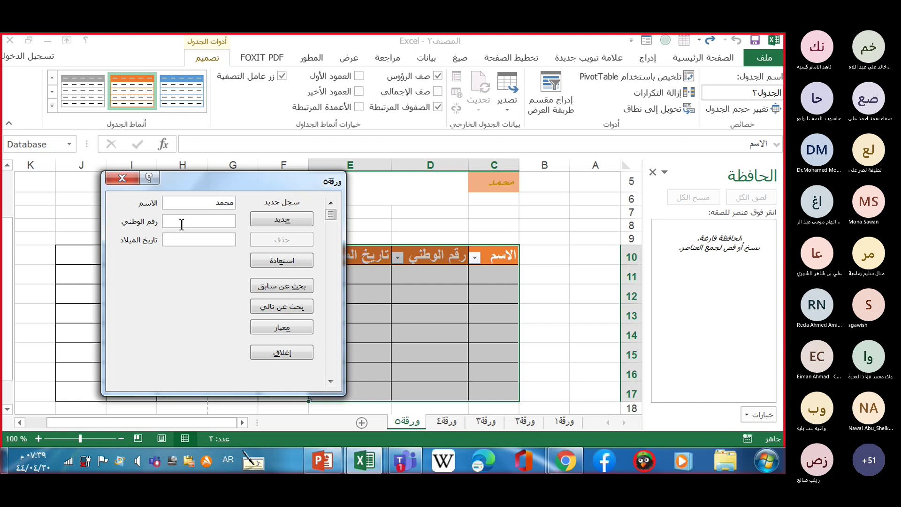
type("4576376")
left_click(176, 240)
type("11/5")
type("/")
type("20")
type("3")
key("BackSpace")
type("2")
type("2")
left_click(280, 220)
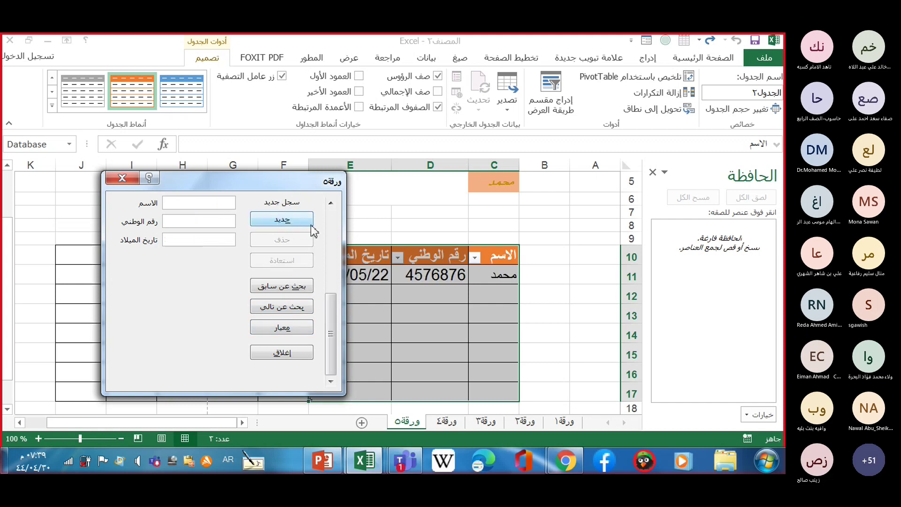
left_click(122, 177)
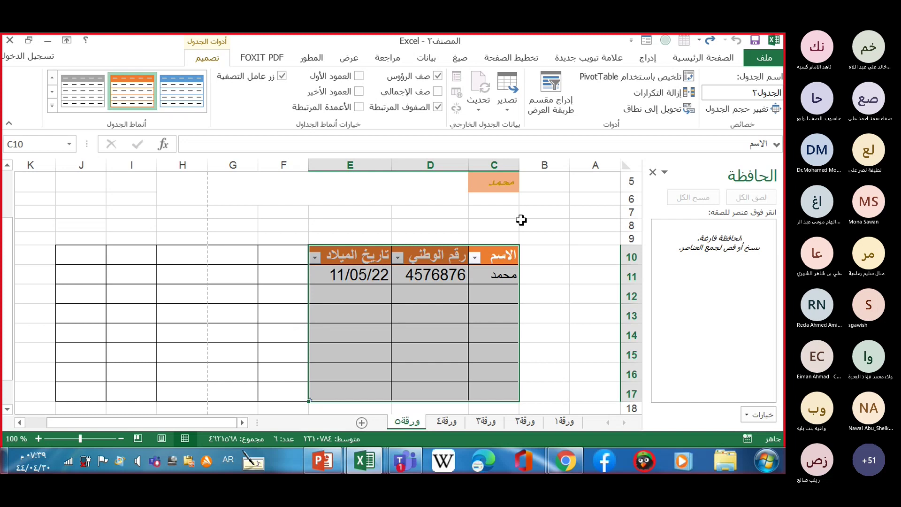
Dismiss the conditional formatting and cell style galleries unchanged, then show the Insert options
left_click(692, 60)
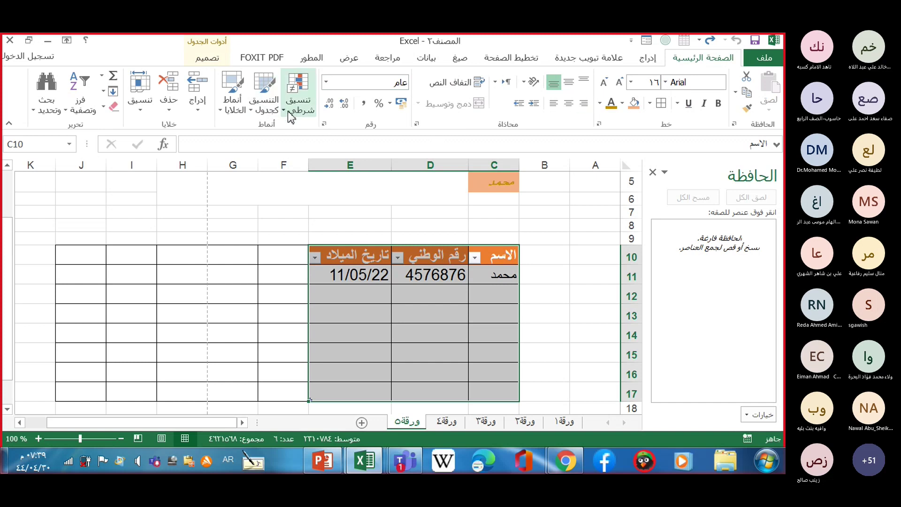
left_click(291, 115)
mouse_move(250, 133)
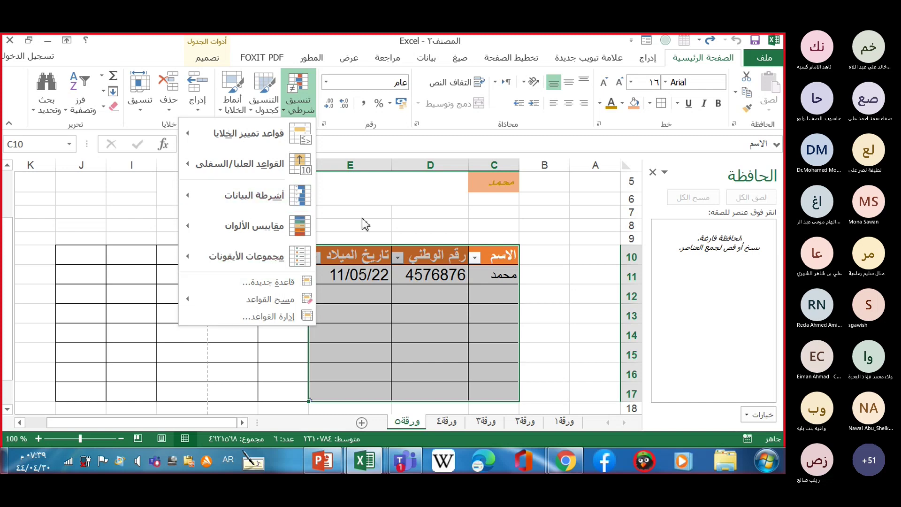
left_click(369, 202)
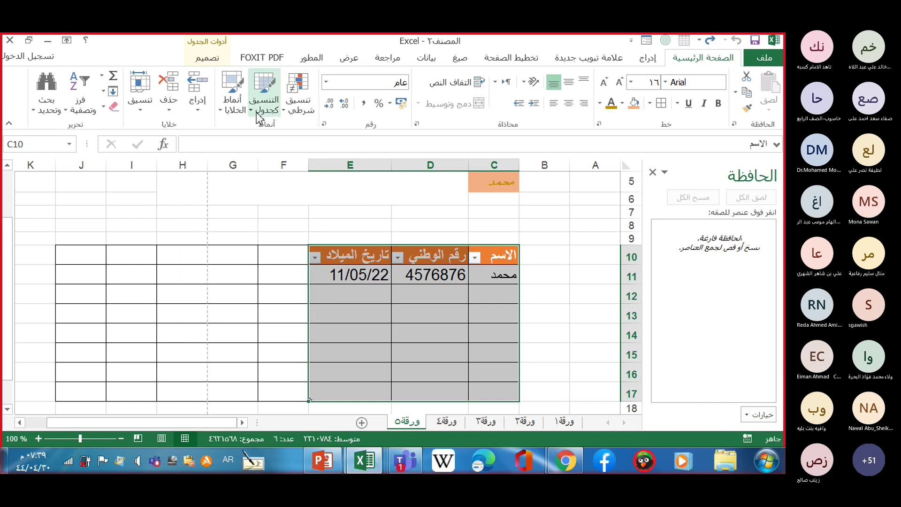
left_click(221, 112)
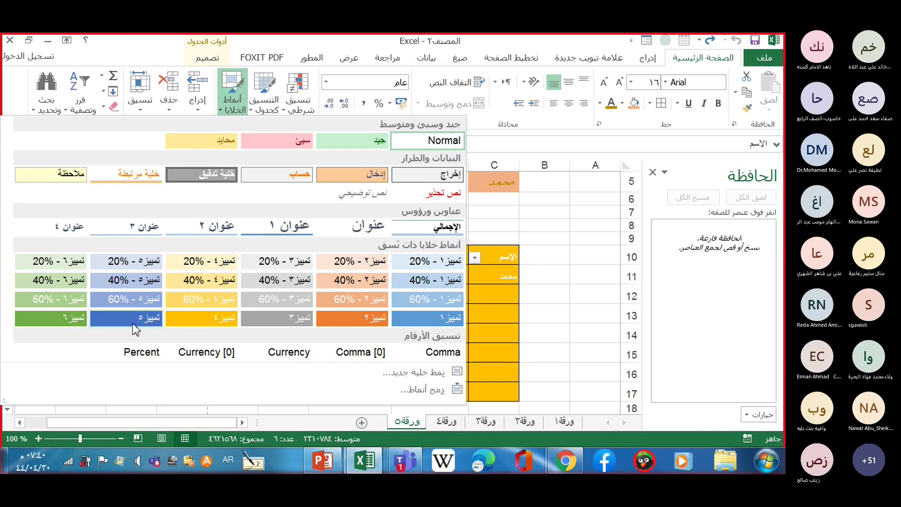
left_click(483, 213)
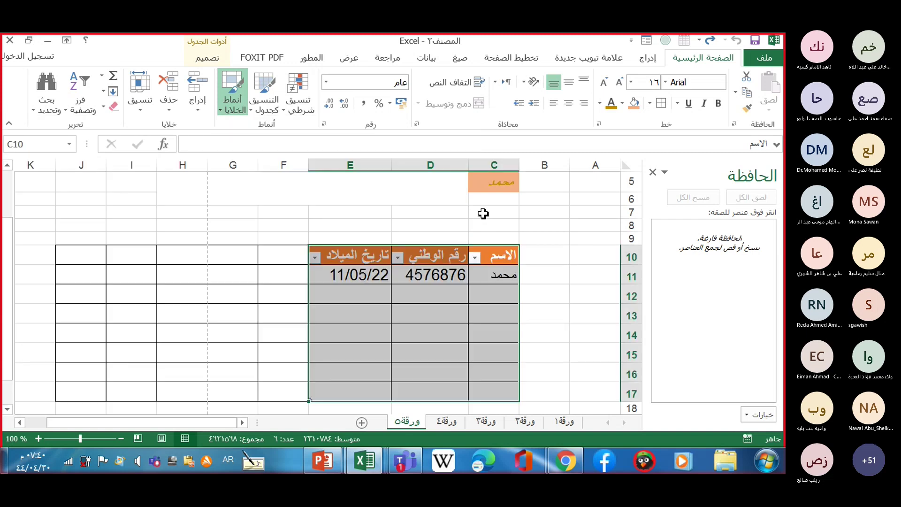
left_click(199, 113)
left_click(195, 134)
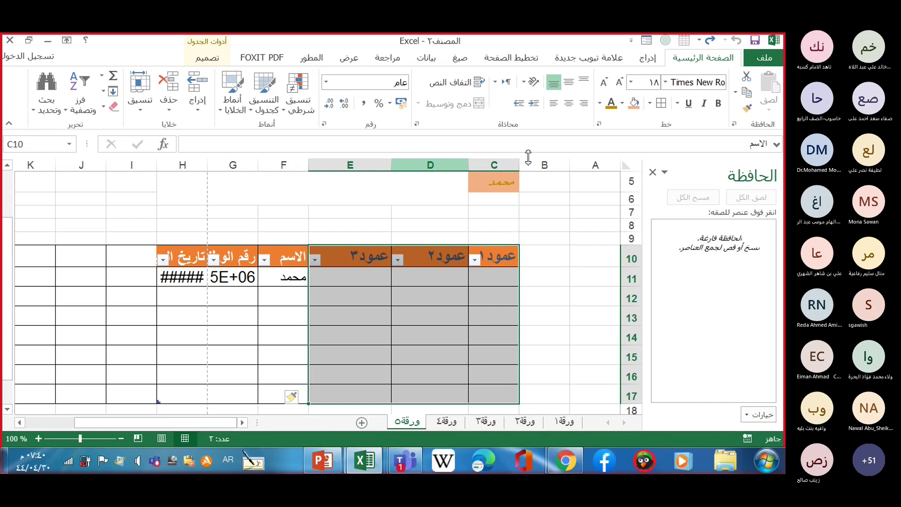
left_click(711, 41)
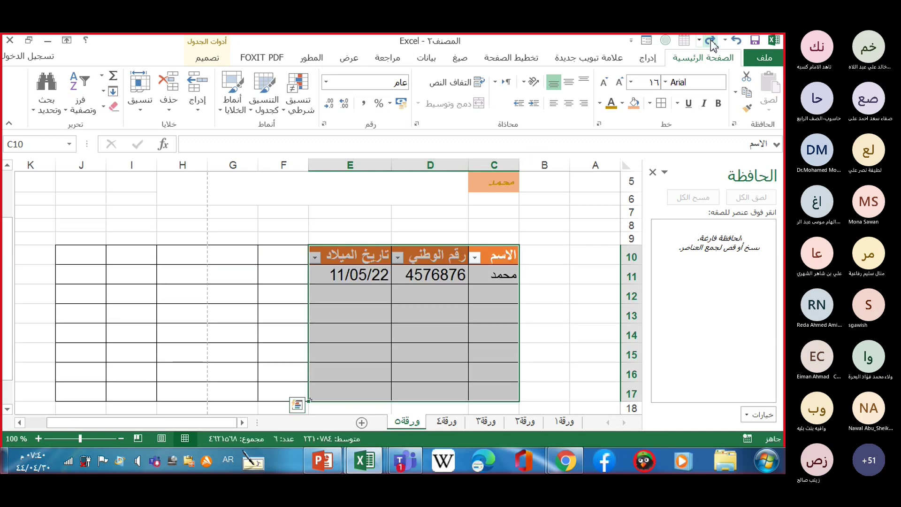
left_click(287, 253)
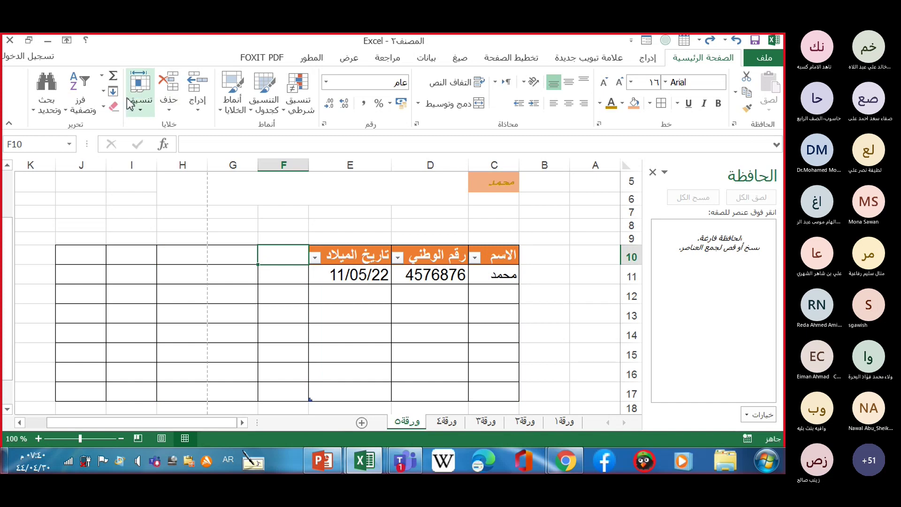
Browse the Delete and Format menus without changes, then narrow column C
left_click(171, 111)
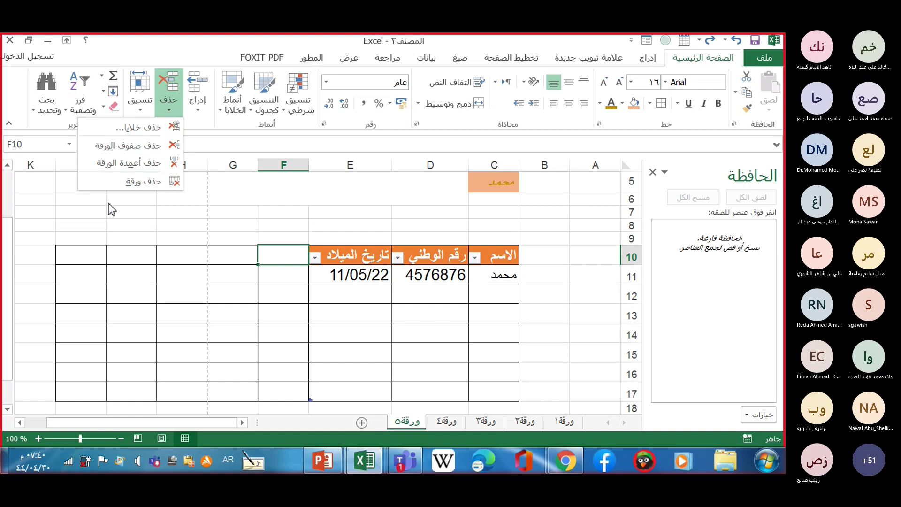
left_click(147, 248)
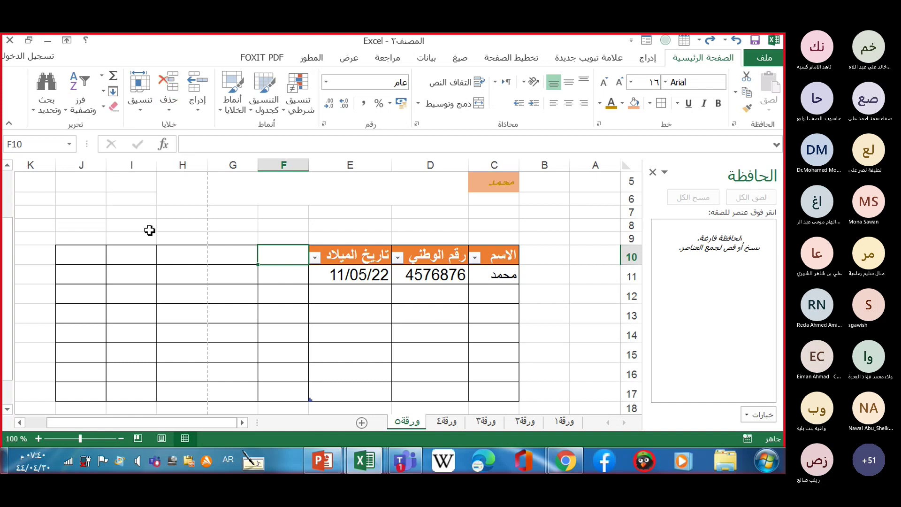
left_click(136, 113)
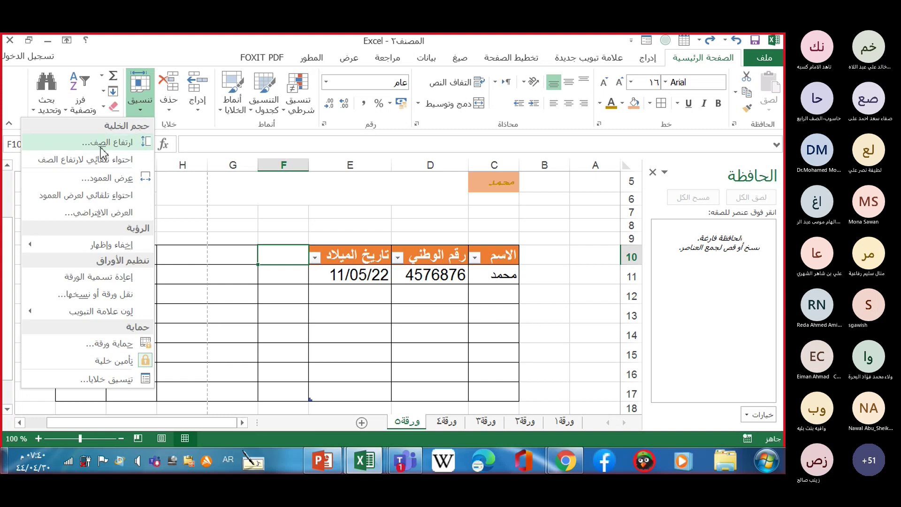
left_click(113, 161)
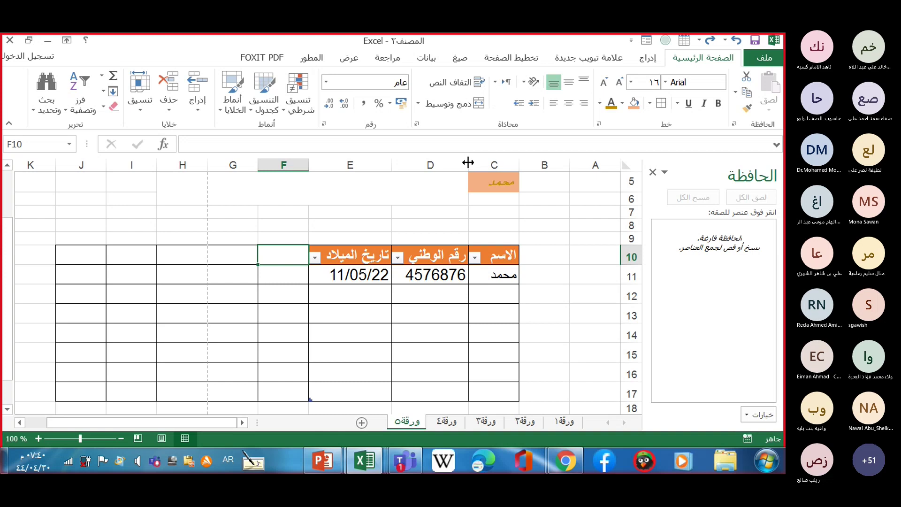
mouse_move(466, 162)
left_mouse_down()
mouse_move(415, 153)
mouse_move(505, 155)
left_mouse_up()
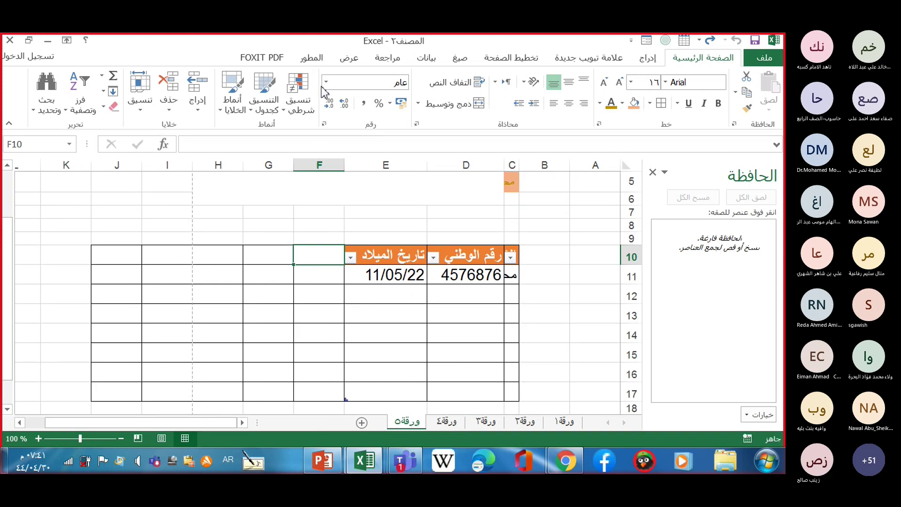
Cancel the Row Height dialog and widen column C back, narrowing column B
left_click(195, 112)
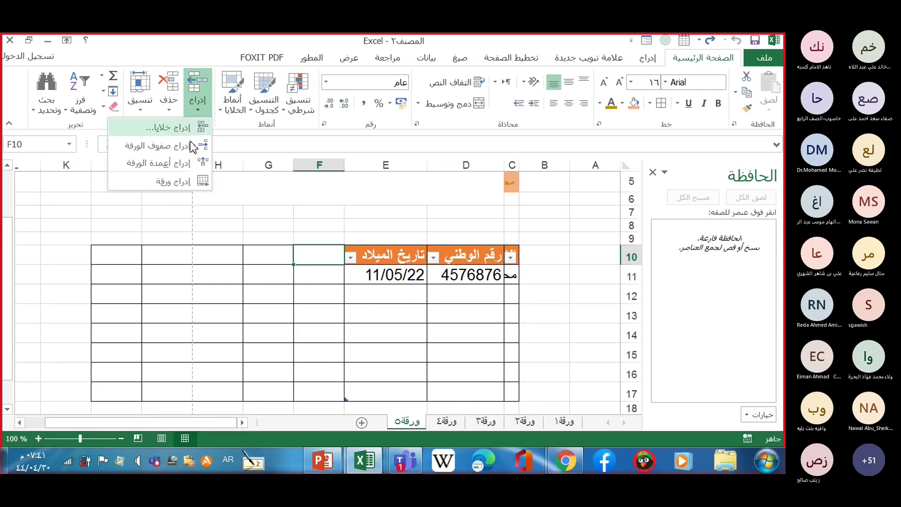
left_click(148, 112)
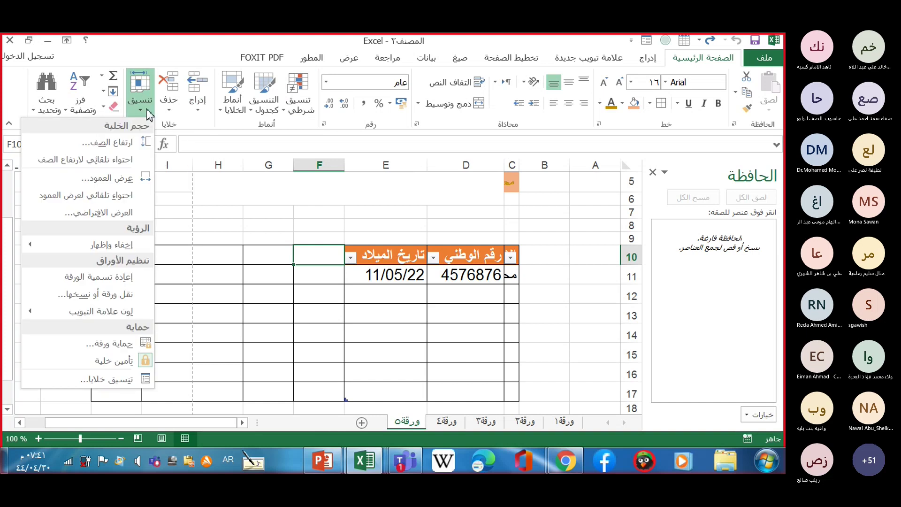
left_click(129, 142)
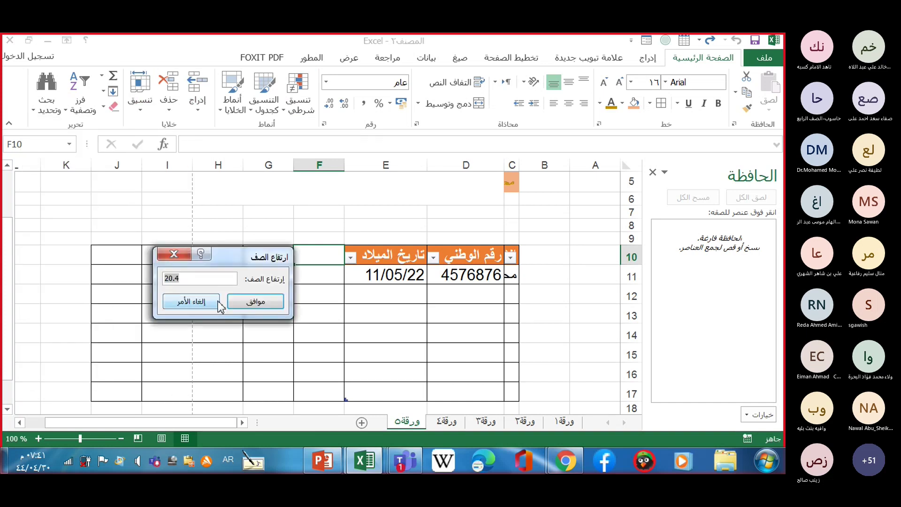
left_click(173, 255)
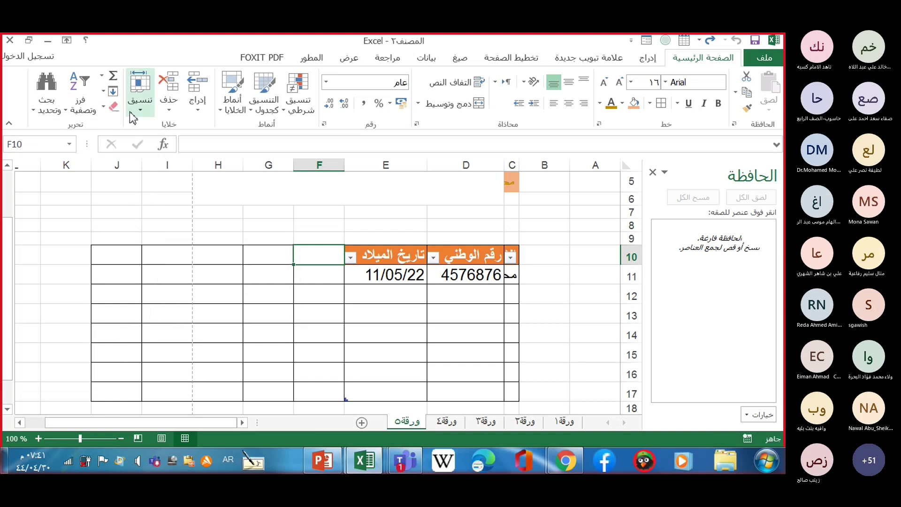
left_click(140, 110)
left_click(117, 159)
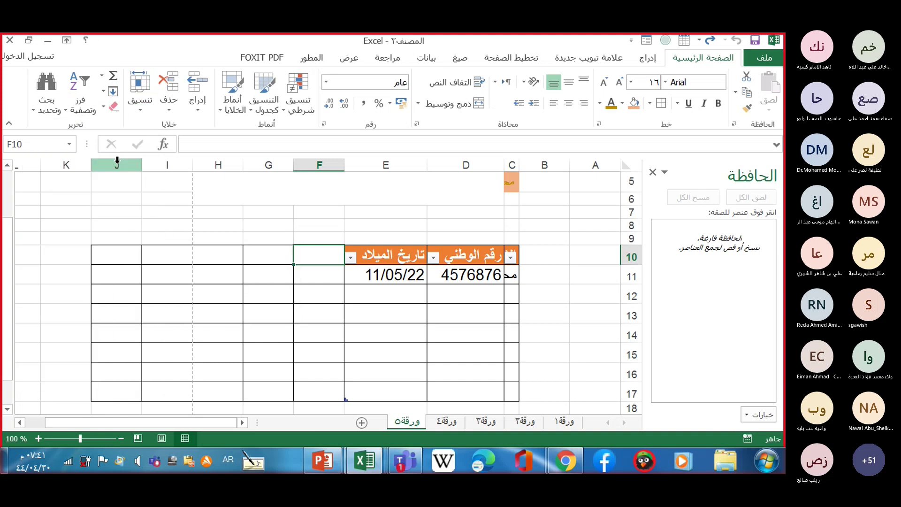
left_click(117, 165)
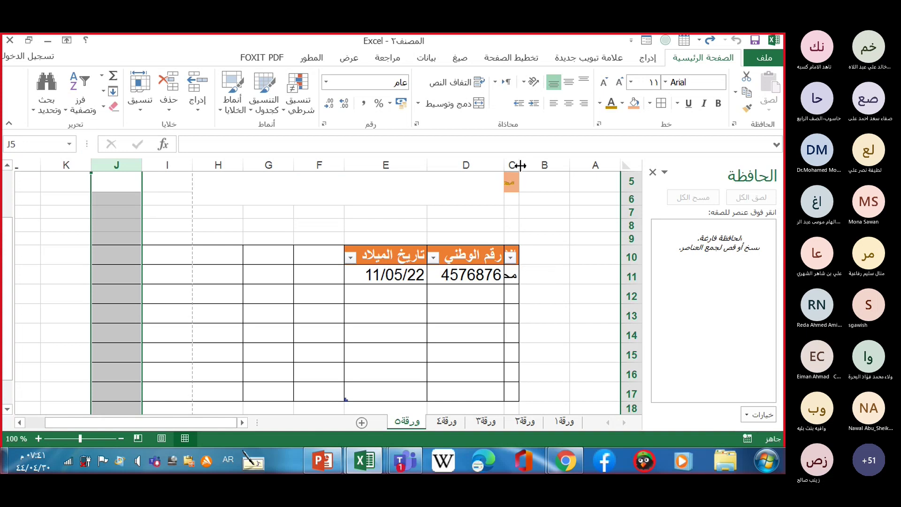
mouse_move(520, 165)
left_mouse_down()
mouse_move(549, 165)
mouse_move(499, 165)
left_mouse_up()
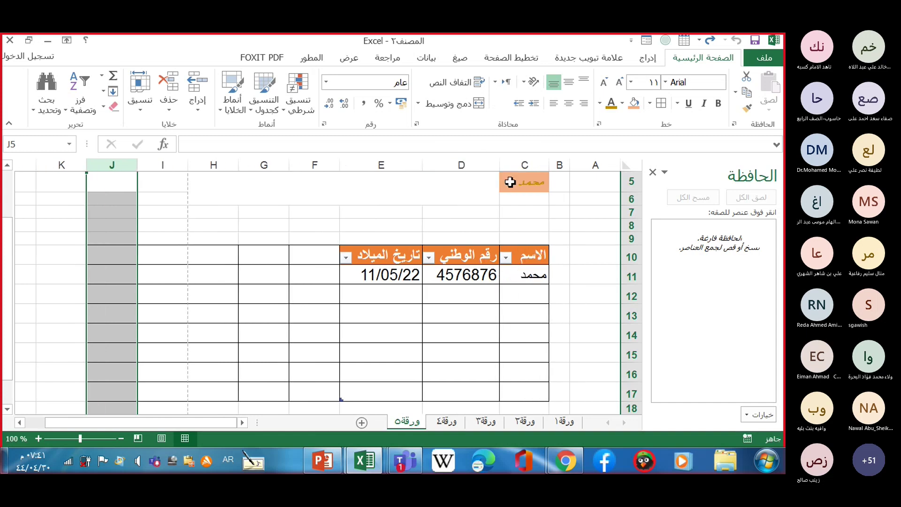
Browse the Format, AutoSum and Clear menus without applying anything
left_click(139, 112)
left_click(511, 302)
left_click(512, 301)
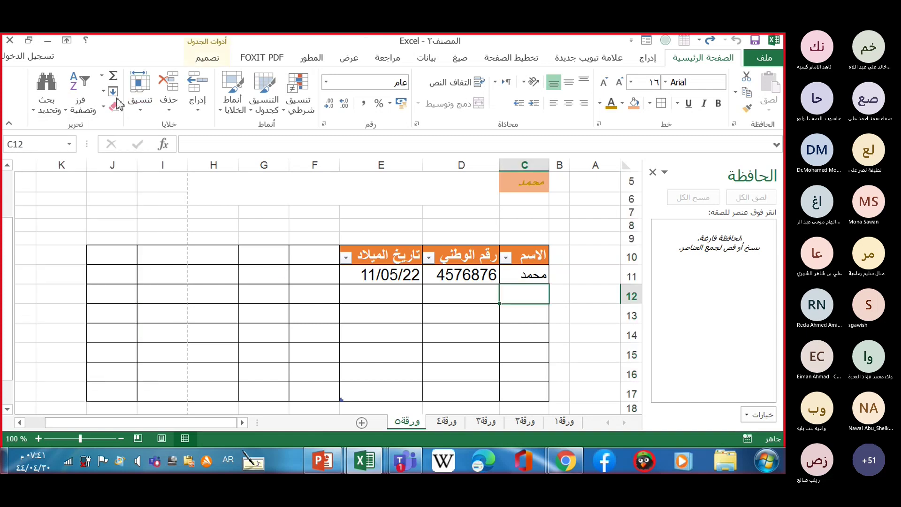
left_click(102, 76)
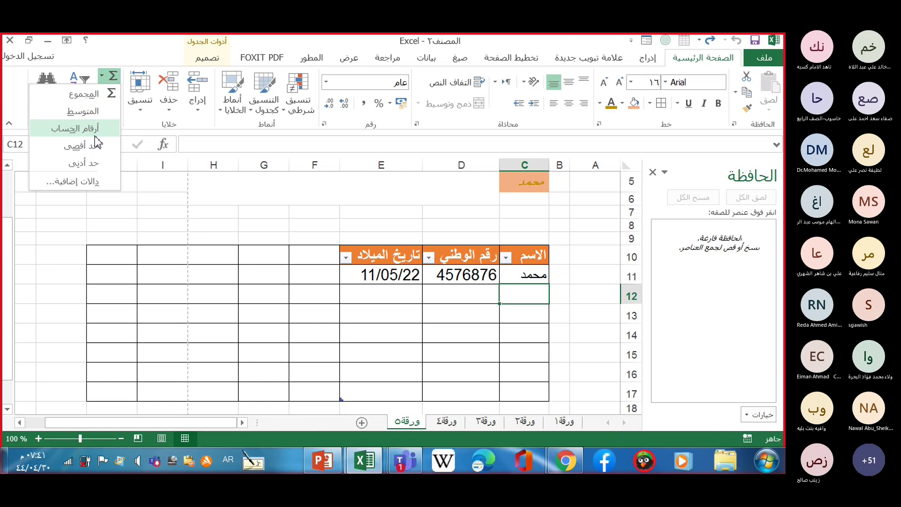
left_click(141, 206)
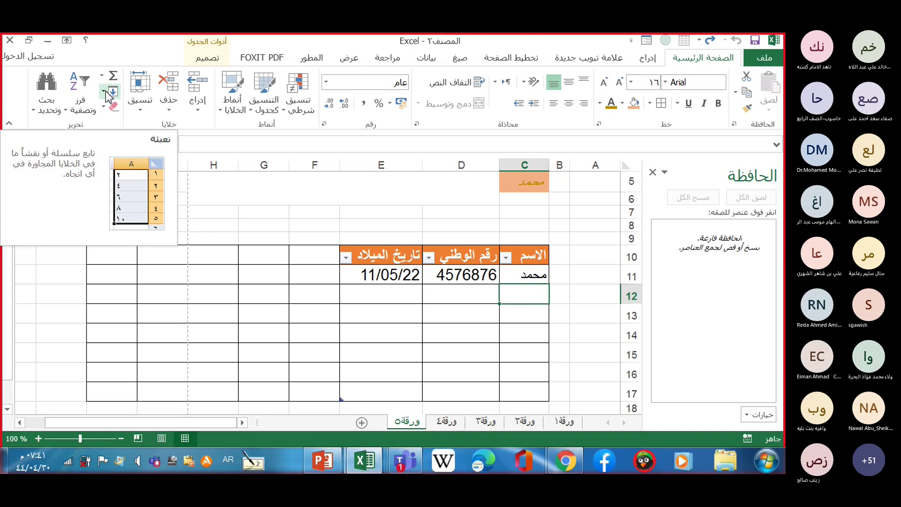
left_click(227, 201)
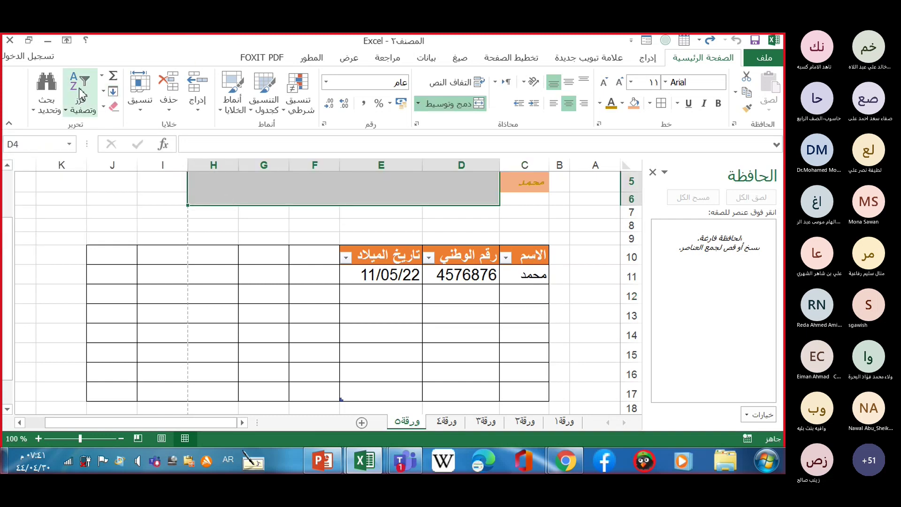
left_click(101, 107)
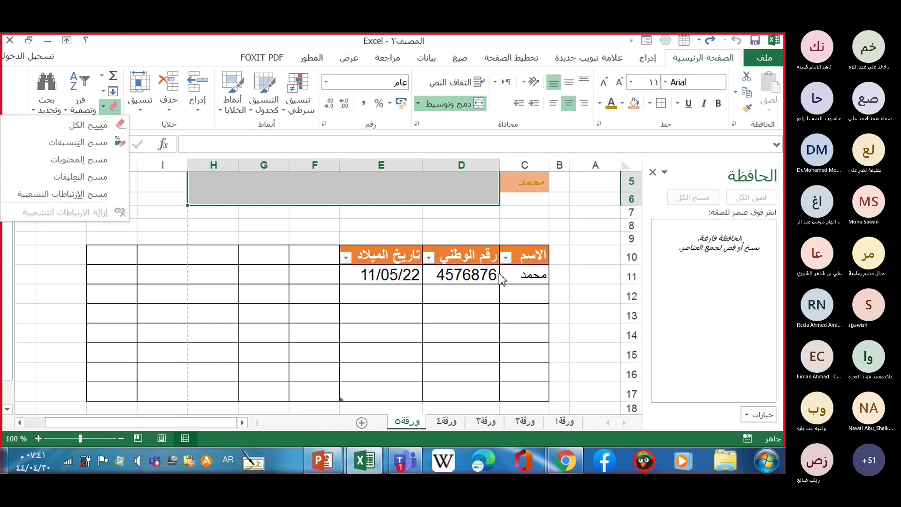
left_click(522, 257)
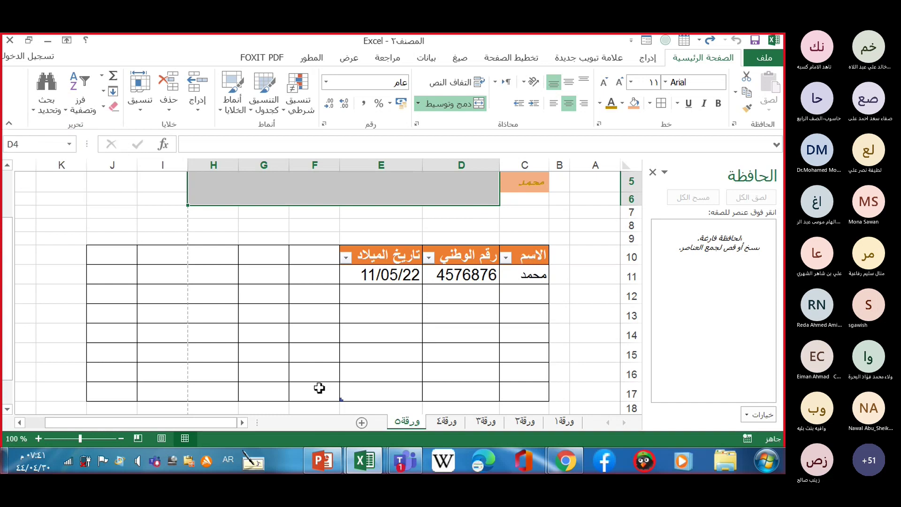
Select C10:E17, try Clear All and Clear Formats, undoing each to keep the orange table
left_click(526, 387)
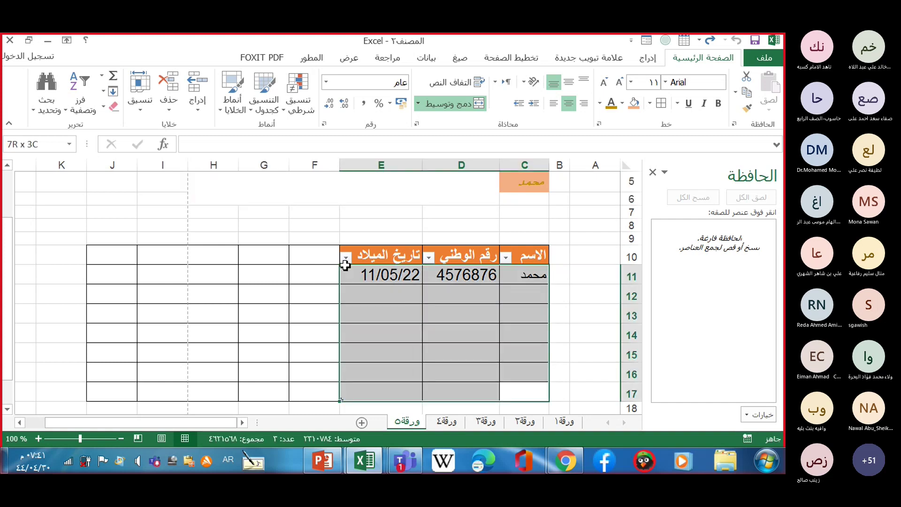
left_click_drag(526, 387, 347, 258)
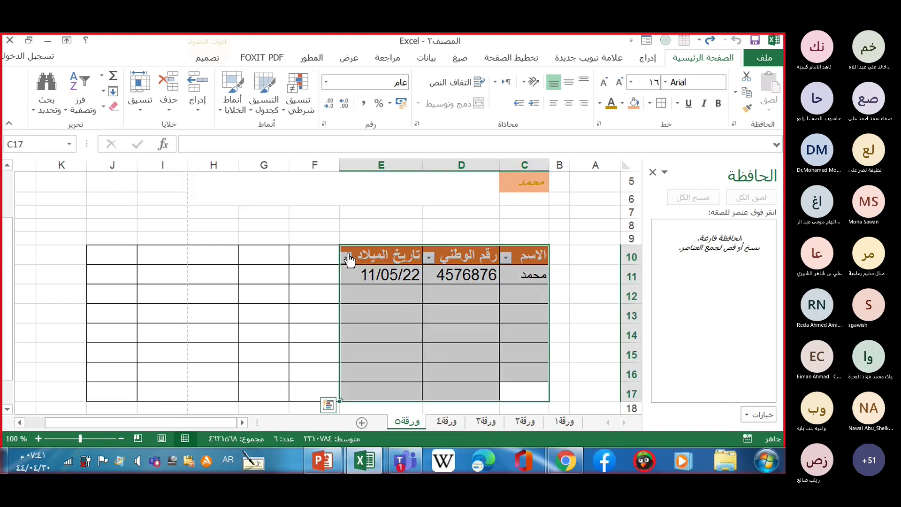
left_click(105, 112)
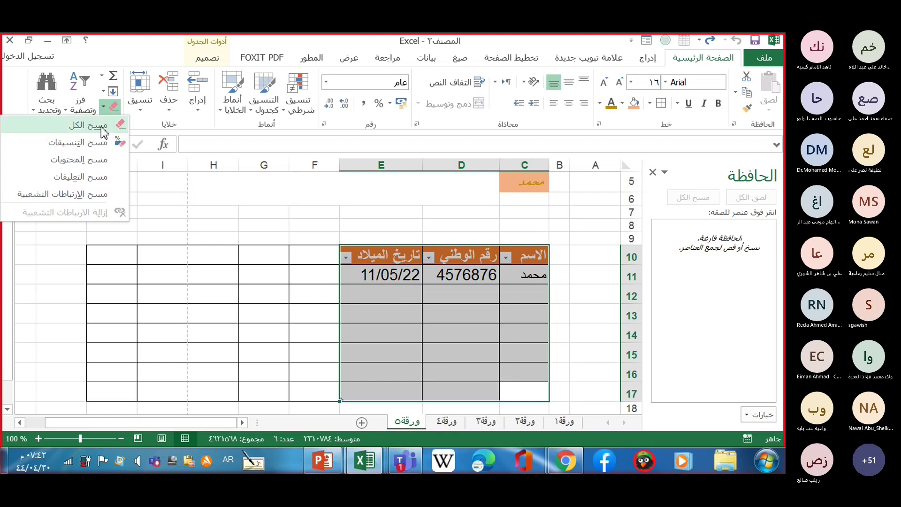
left_click(104, 126)
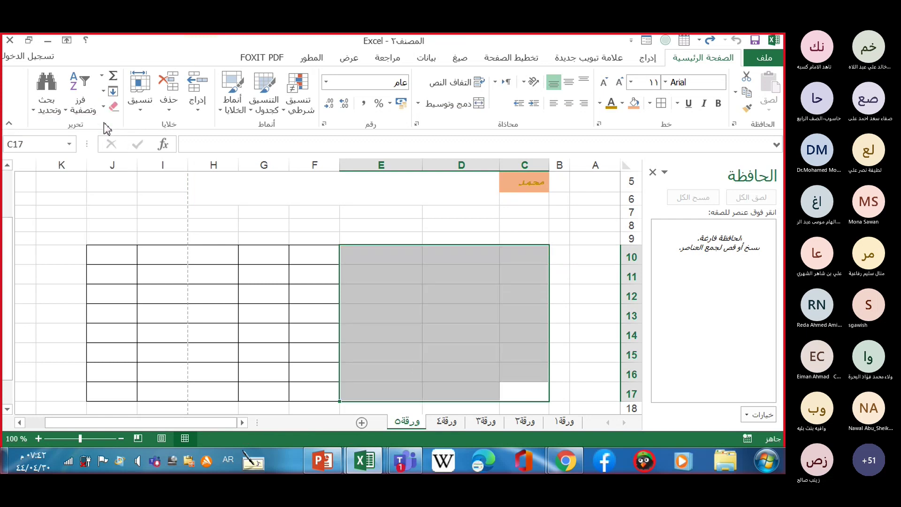
left_click(710, 41)
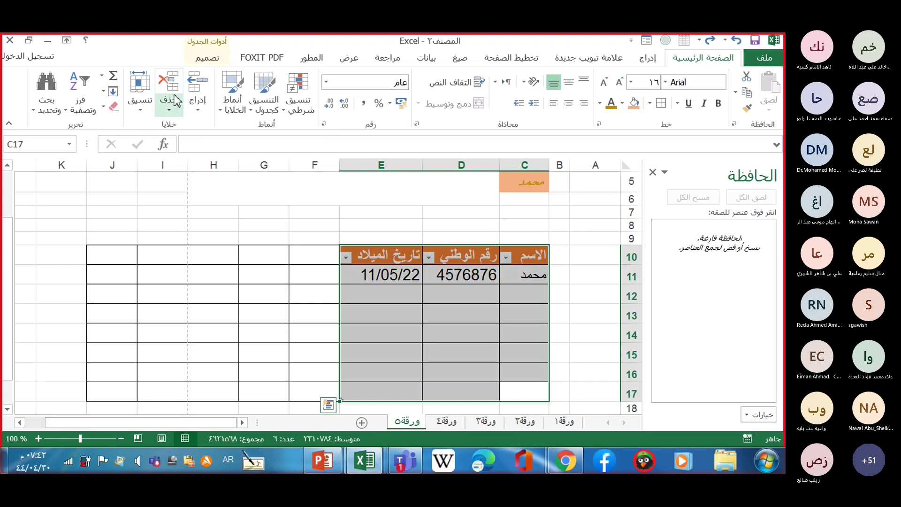
left_click(105, 107)
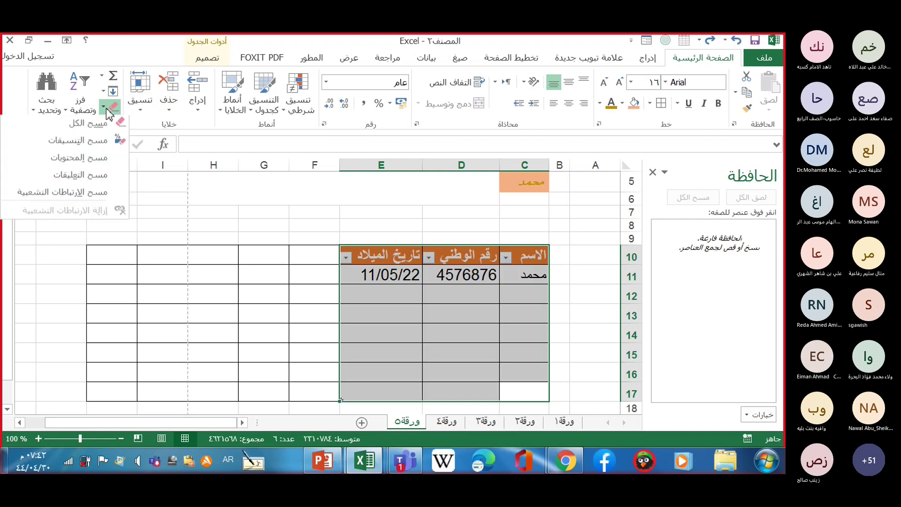
left_click(108, 142)
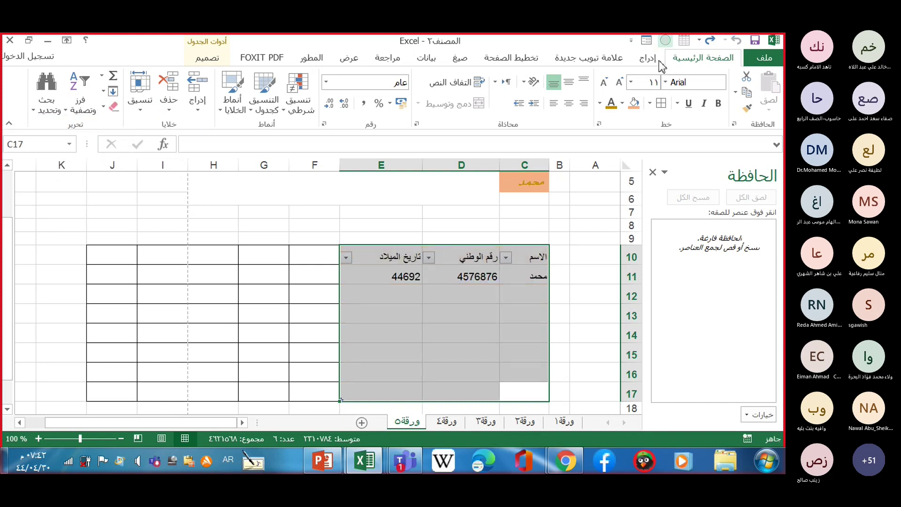
left_click(710, 41)
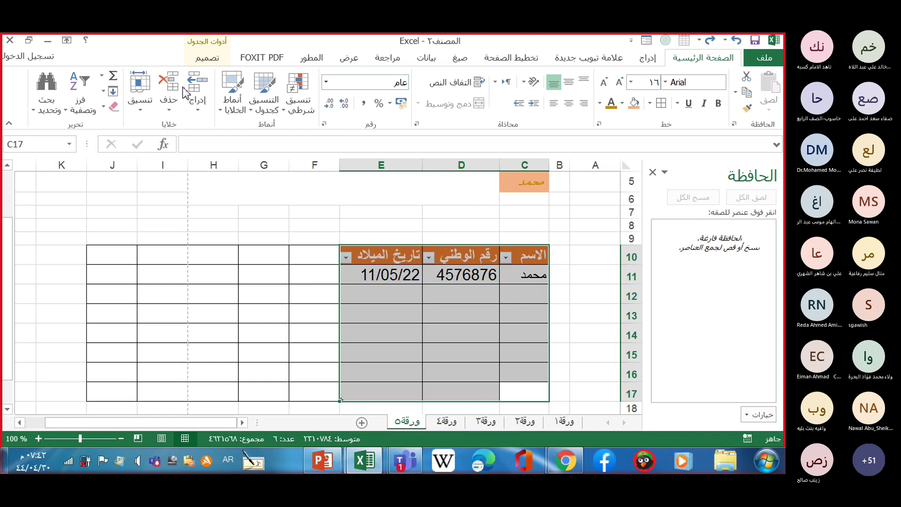
Clear the table's contents and undo it, then close Clear and Sort & Filter unused
left_click(140, 107)
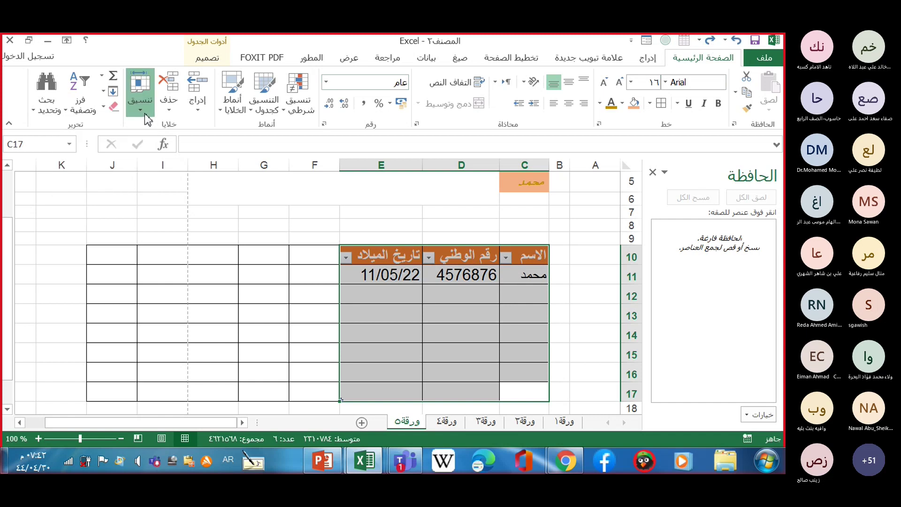
left_click(109, 109)
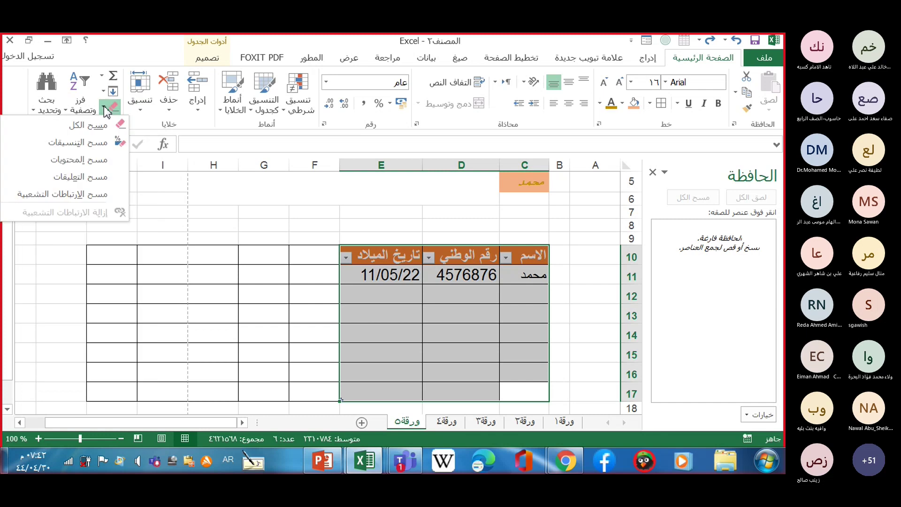
left_click(72, 163)
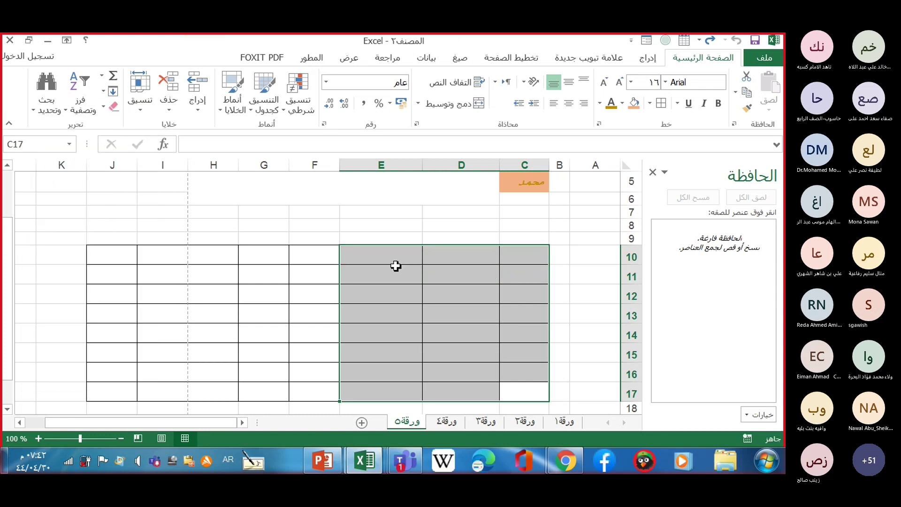
left_click(711, 43)
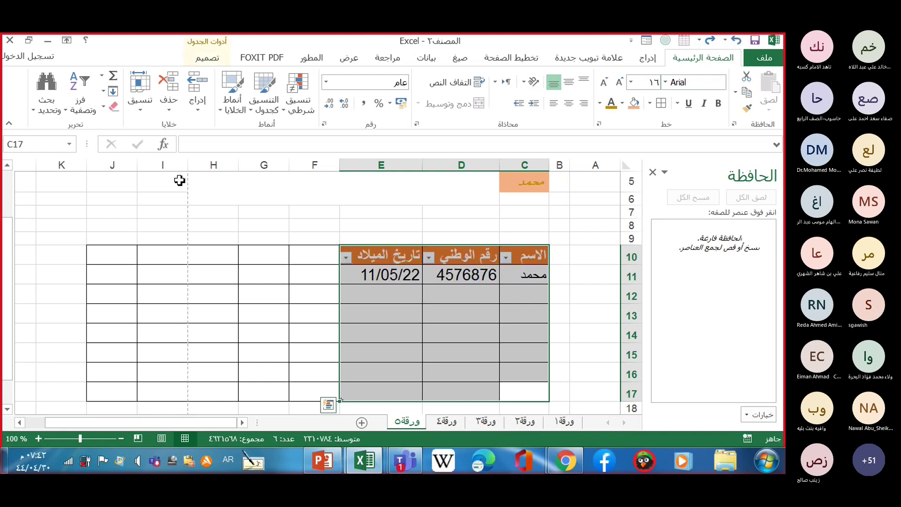
left_click(107, 111)
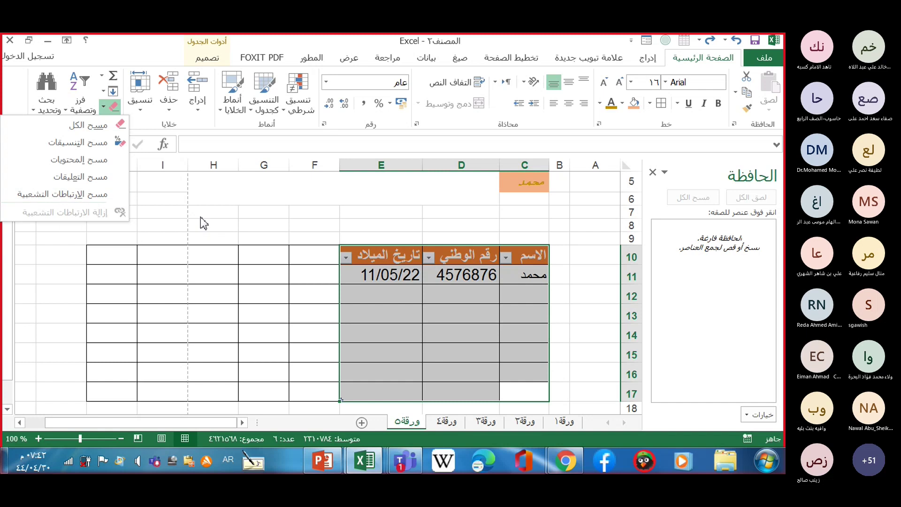
left_click(225, 264)
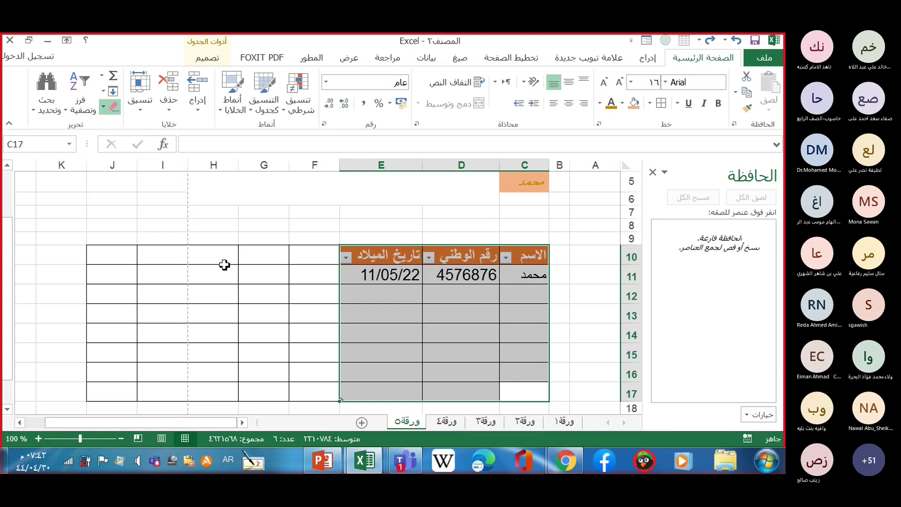
left_click(71, 108)
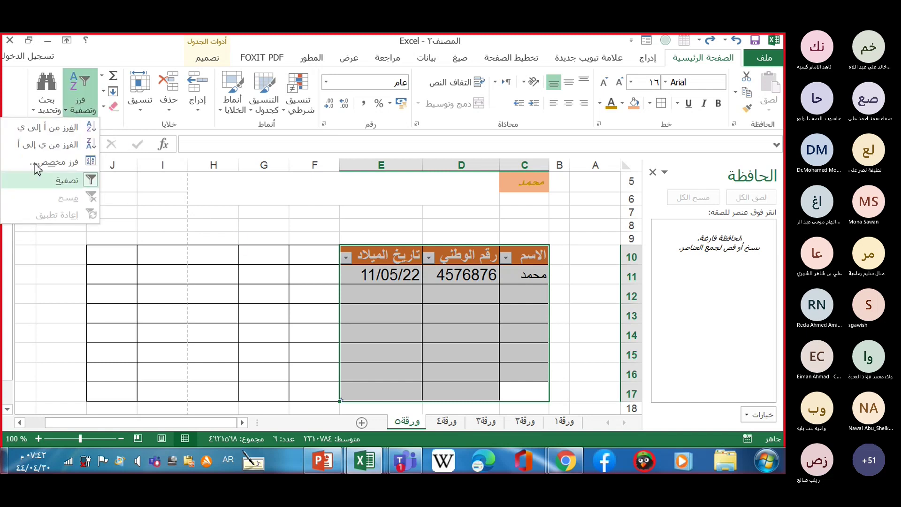
left_click(144, 211)
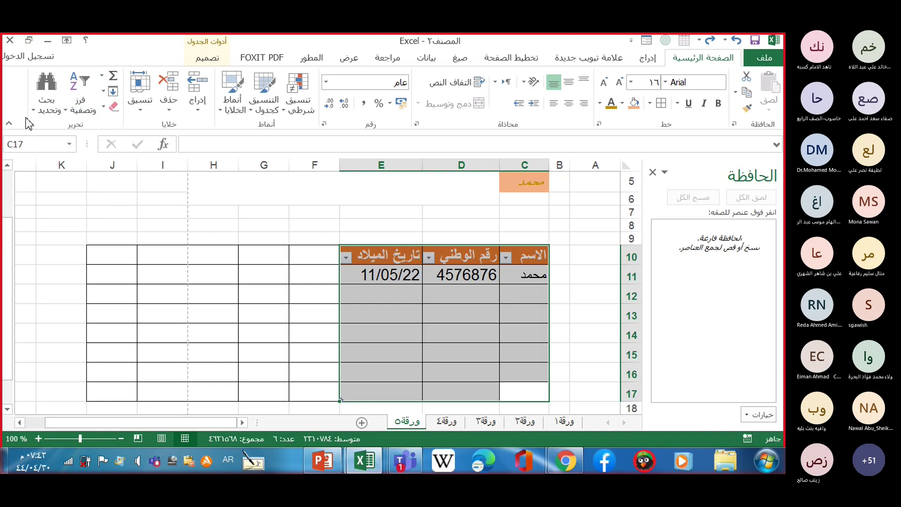
Enter a second name in C12, fill names to C17, and copy D11's ID down to D17
left_click(520, 298)
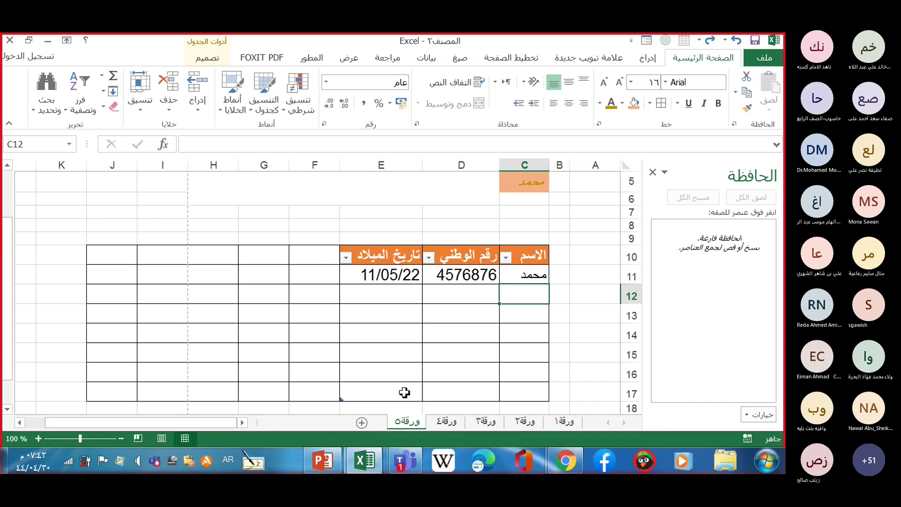
type("علي")
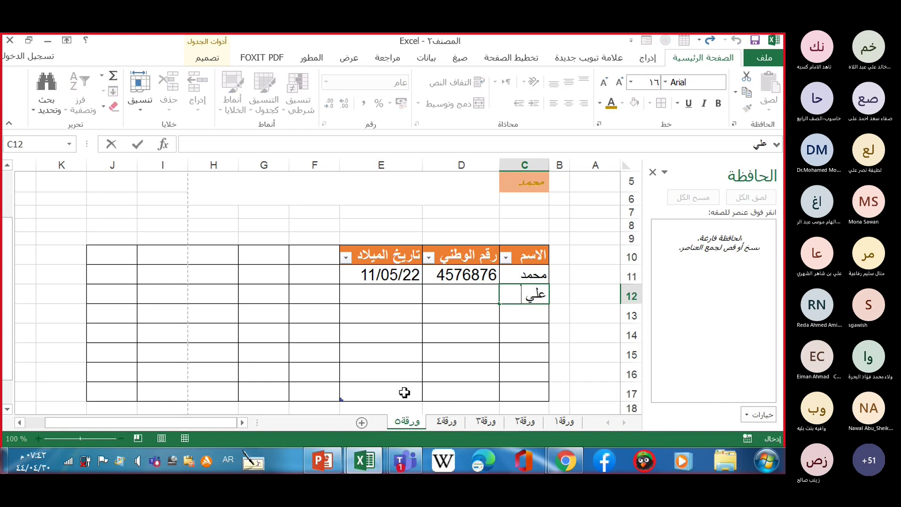
key("Return")
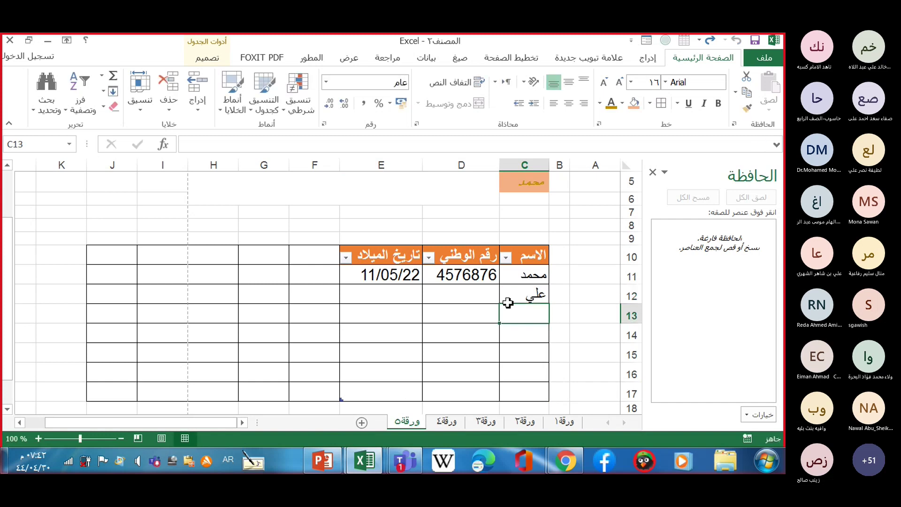
left_click(507, 302)
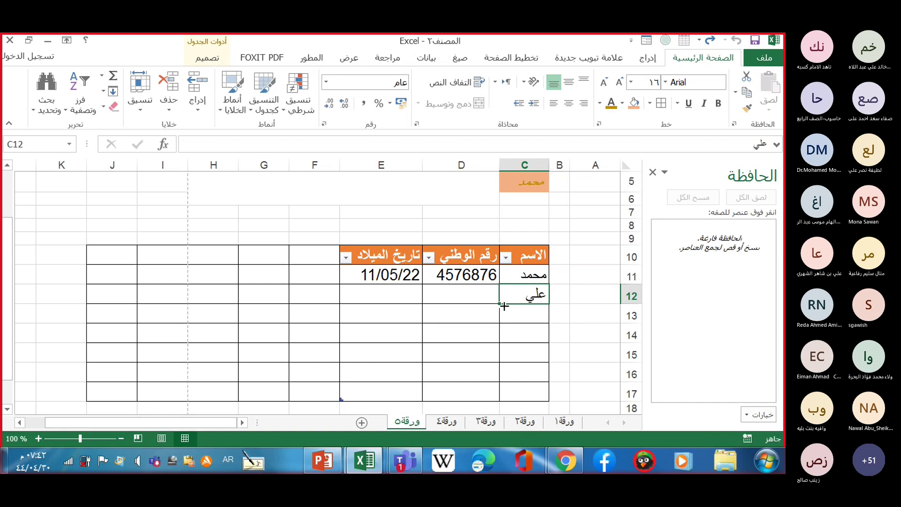
left_click_drag(504, 306, 480, 402)
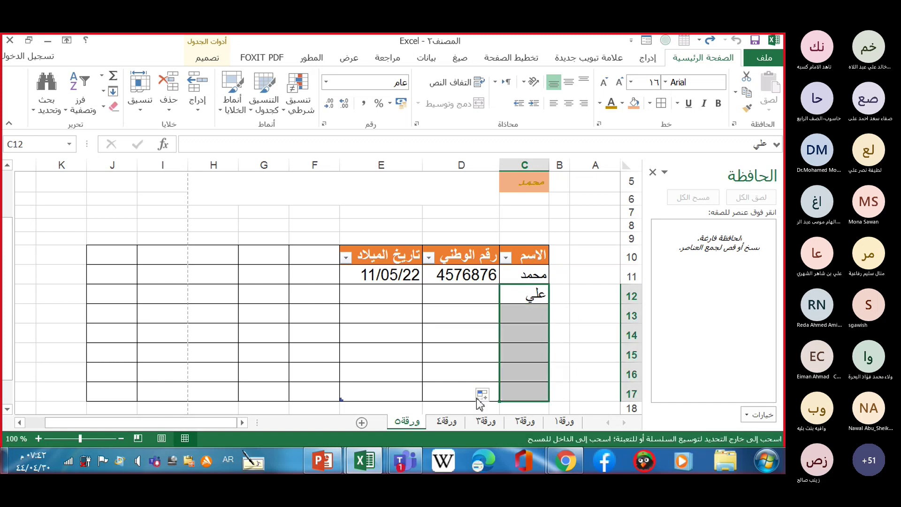
left_click(425, 282)
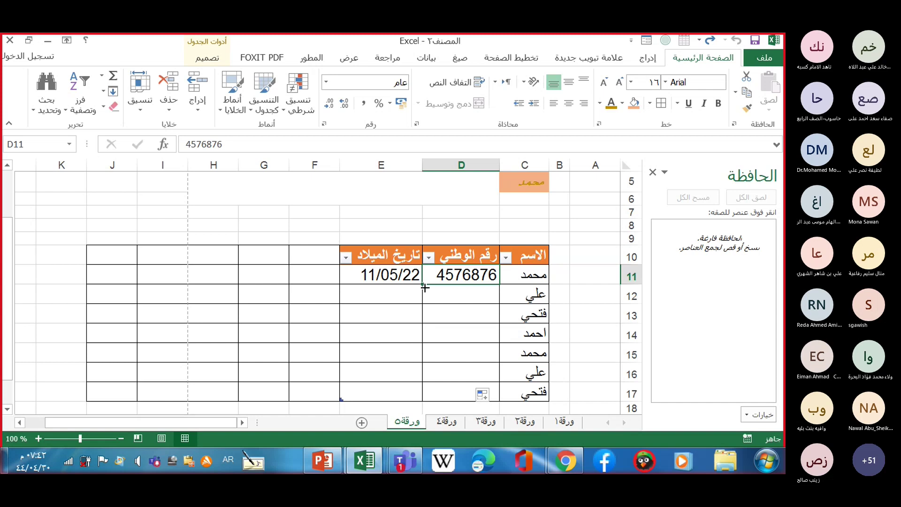
left_click_drag(425, 287, 422, 400)
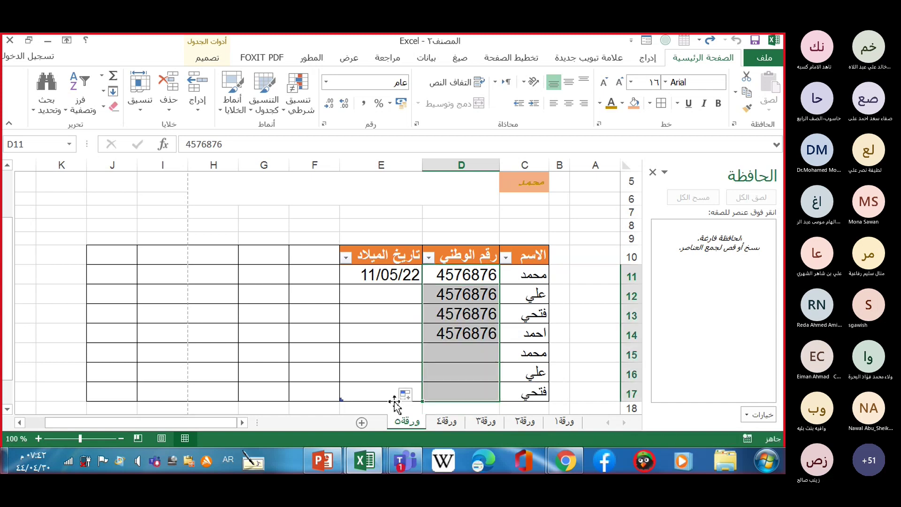
left_click(351, 282)
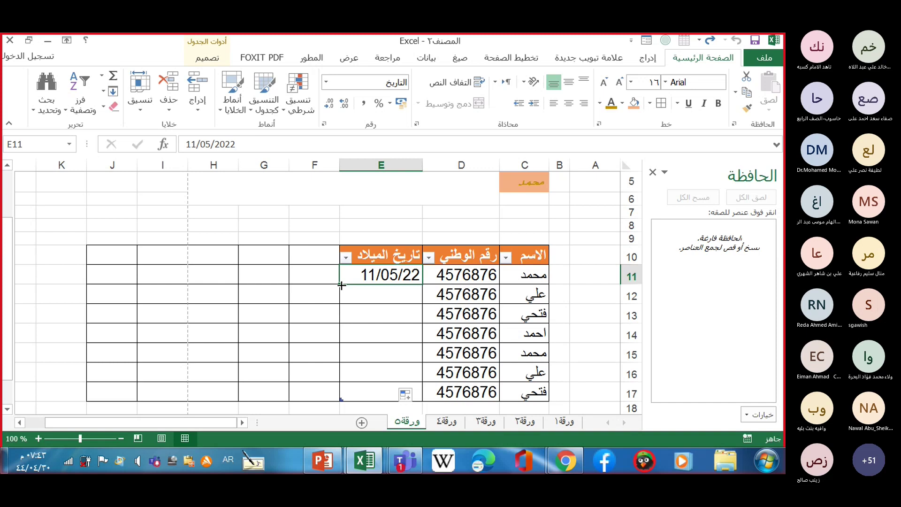
Extend the birth date in E11 down to E17 with the fill handle
left_click_drag(342, 285, 331, 369)
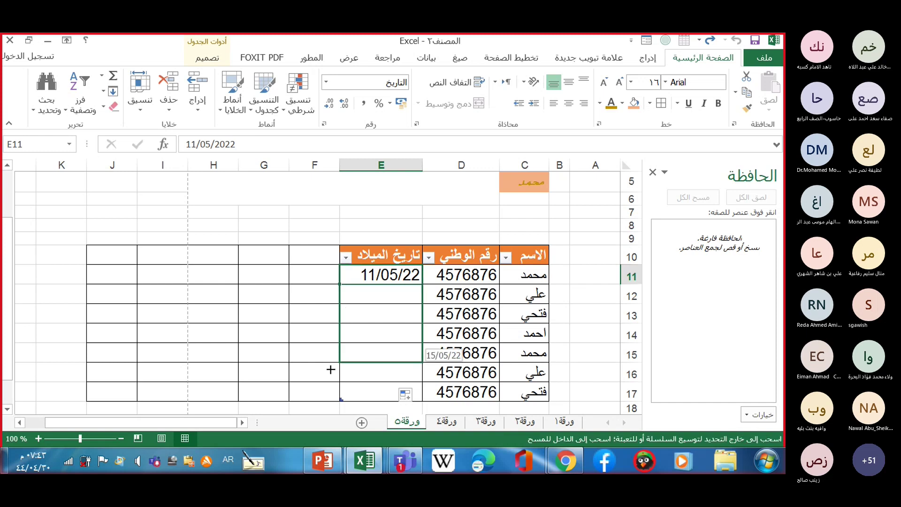
left_click_drag(331, 369, 328, 389)
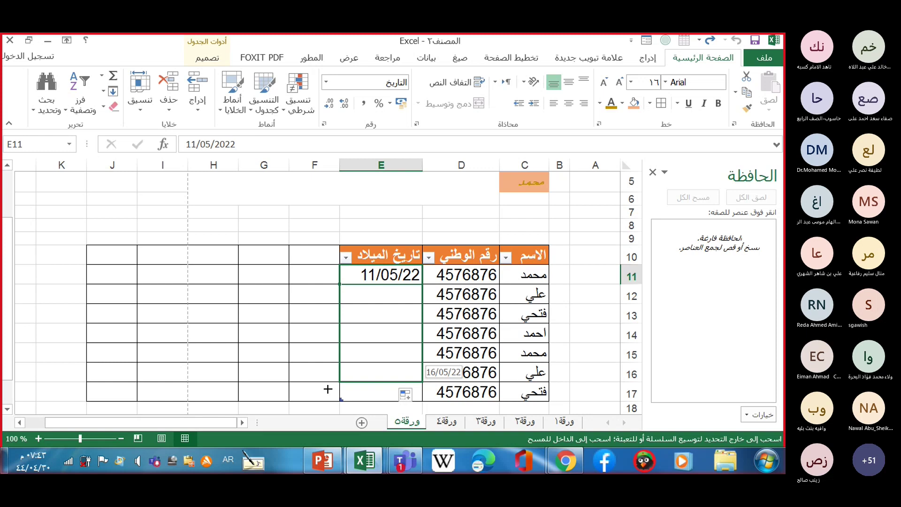
left_click_drag(328, 389, 328, 390)
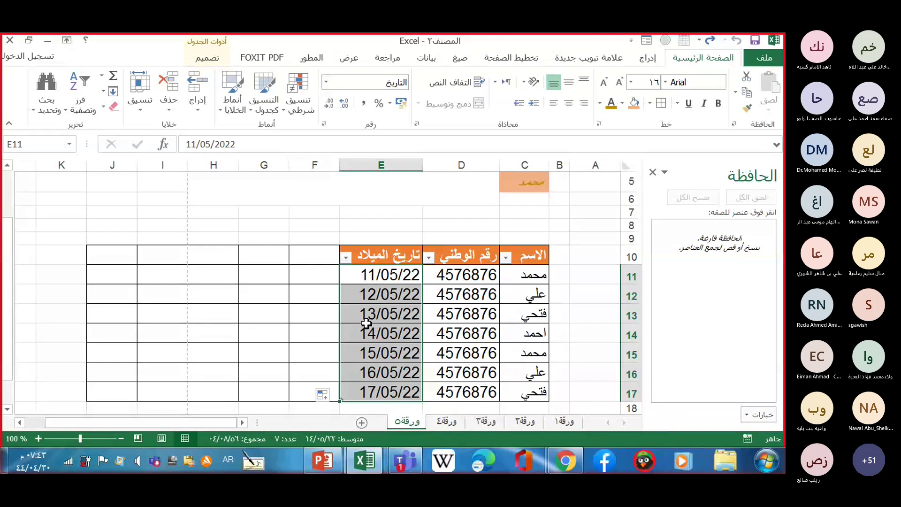
Try Fill Months, Fill Years and Flash Fill, then settle on a weekday series ending 19/05/22
left_click(329, 394)
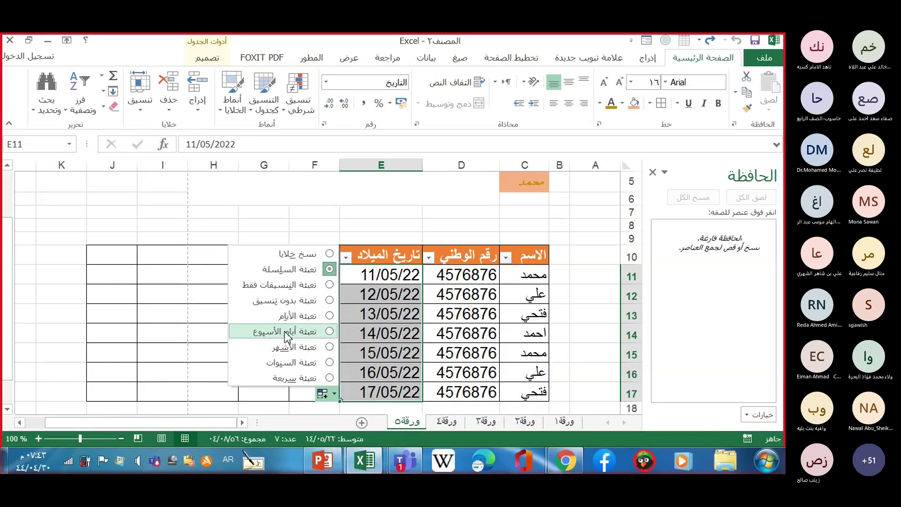
left_click(287, 347)
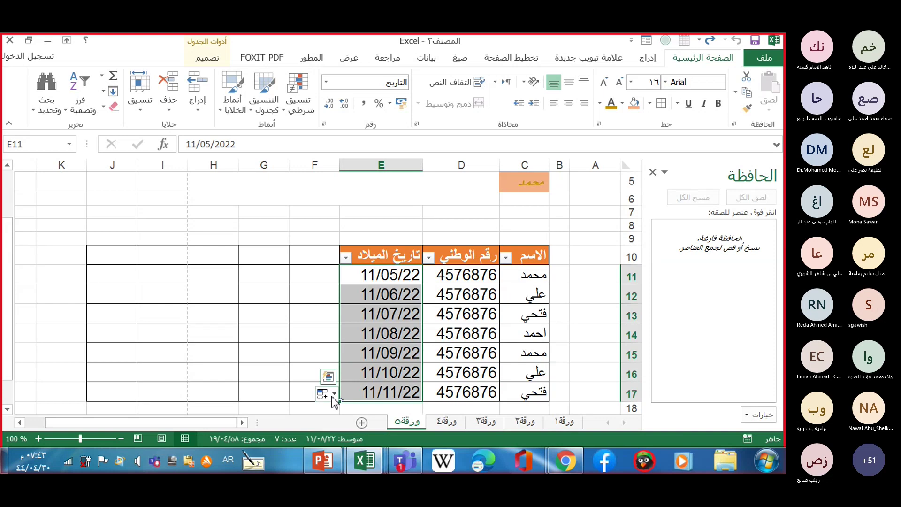
left_click(332, 397)
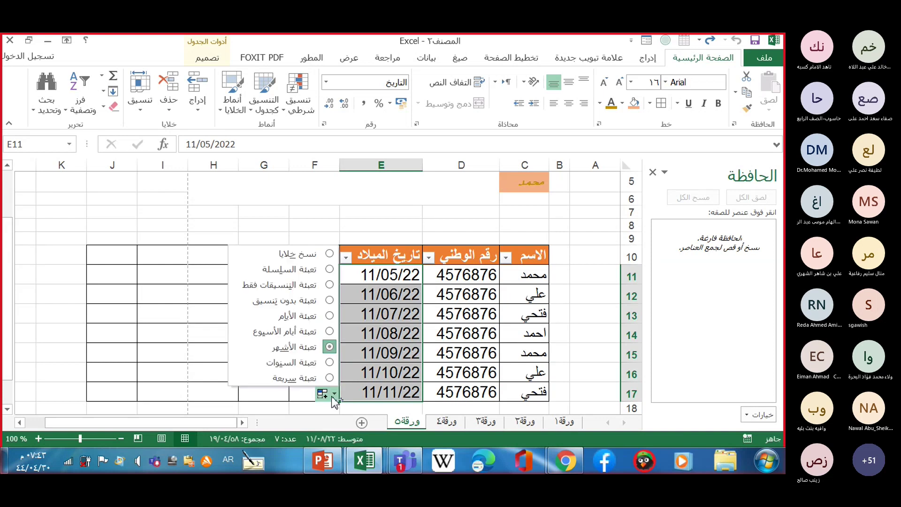
left_click(311, 366)
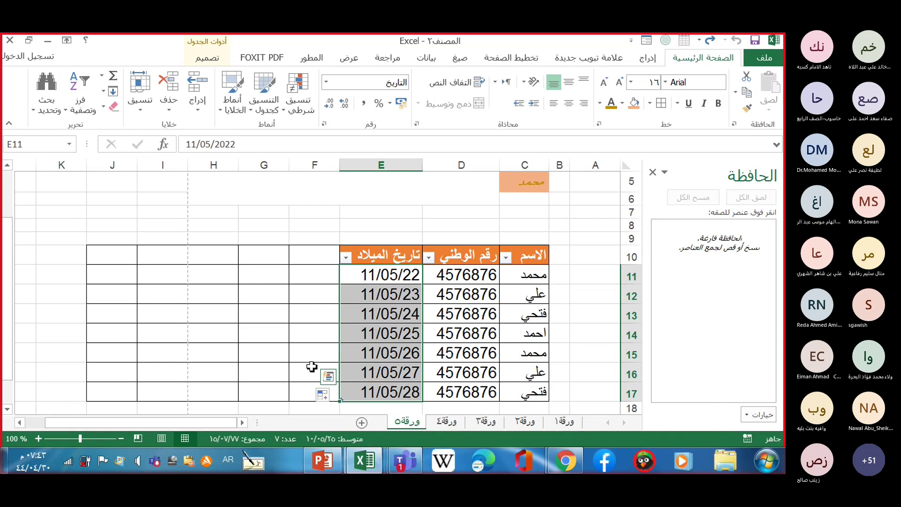
left_click(333, 394)
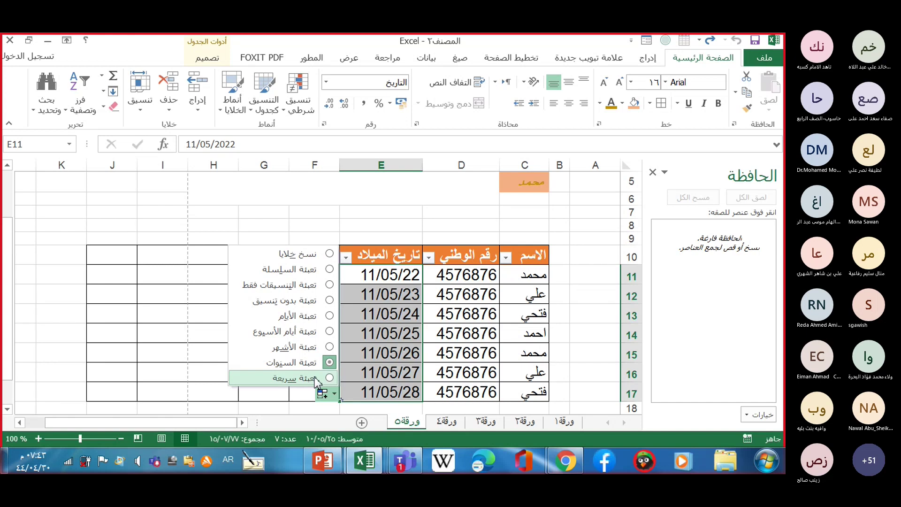
left_click(315, 378)
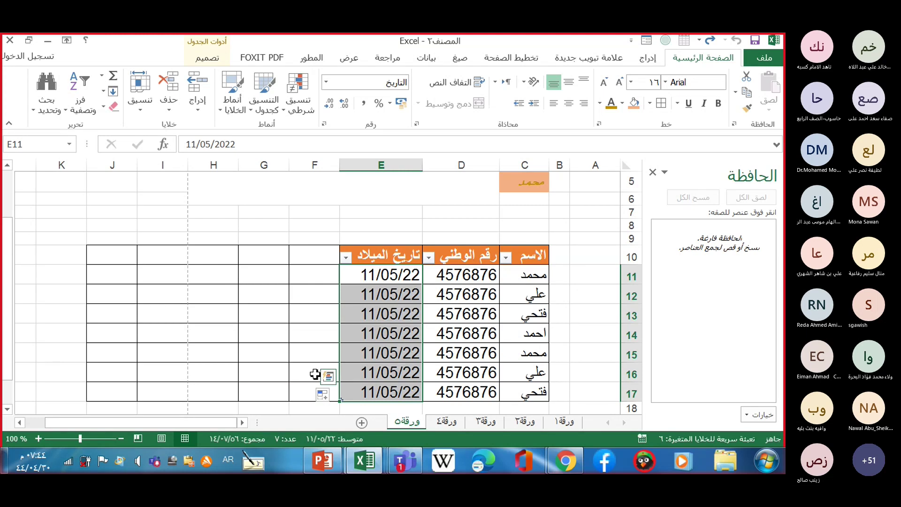
left_click(333, 396)
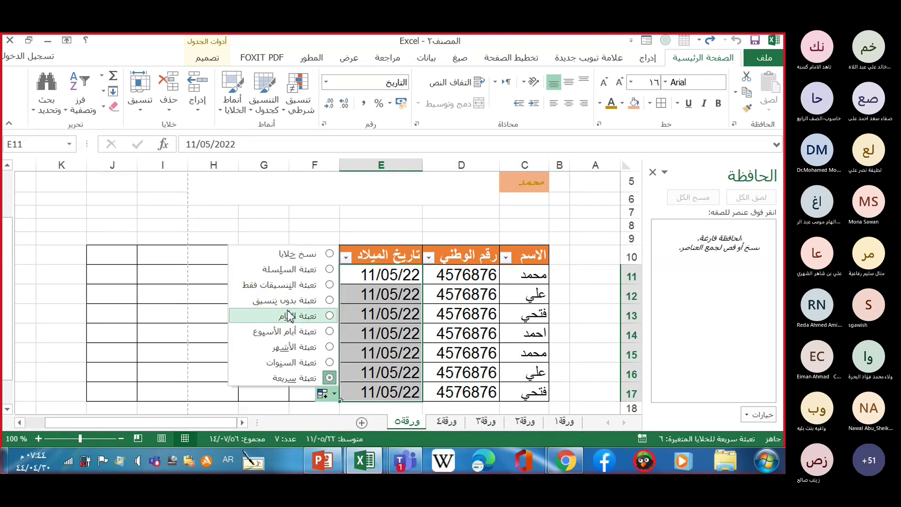
left_click(288, 333)
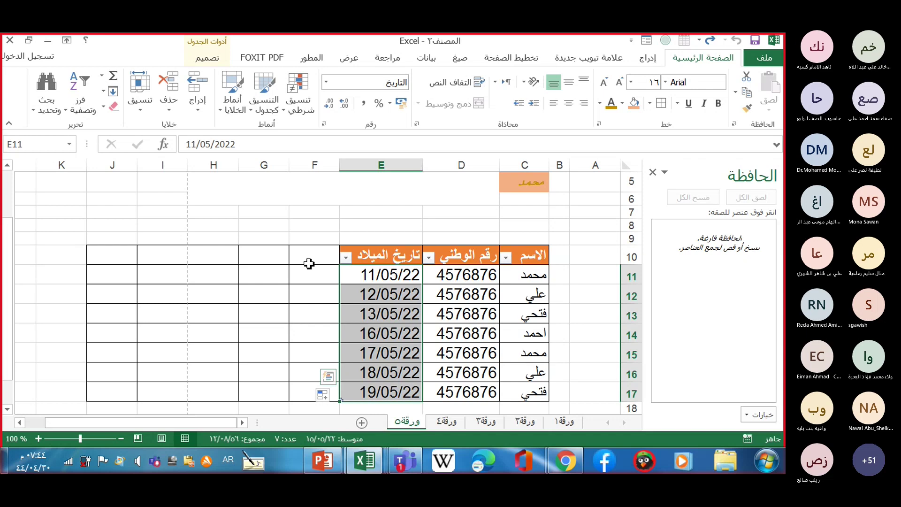
left_click(310, 262)
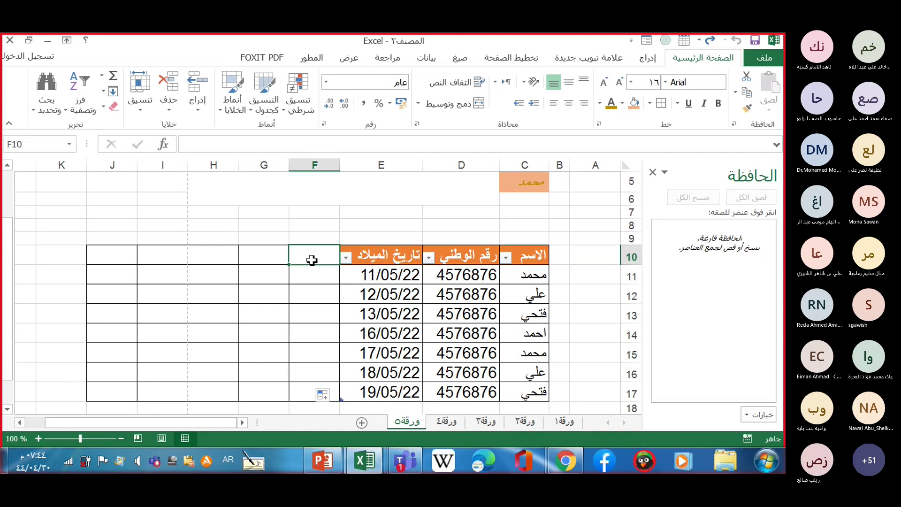
Erase the stray character typed into F10 and dismiss the Find & Select menu
double_click(312, 260)
type("أ")
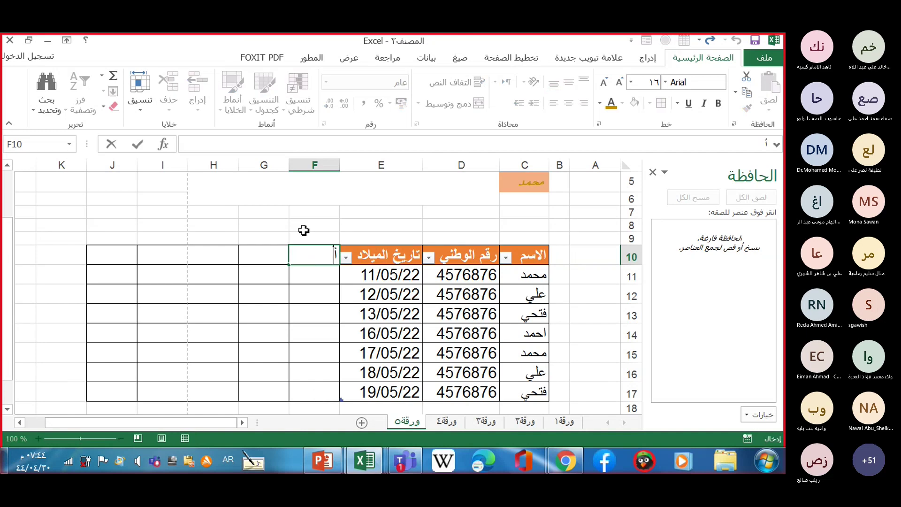
key("BackSpace")
left_click(47, 104)
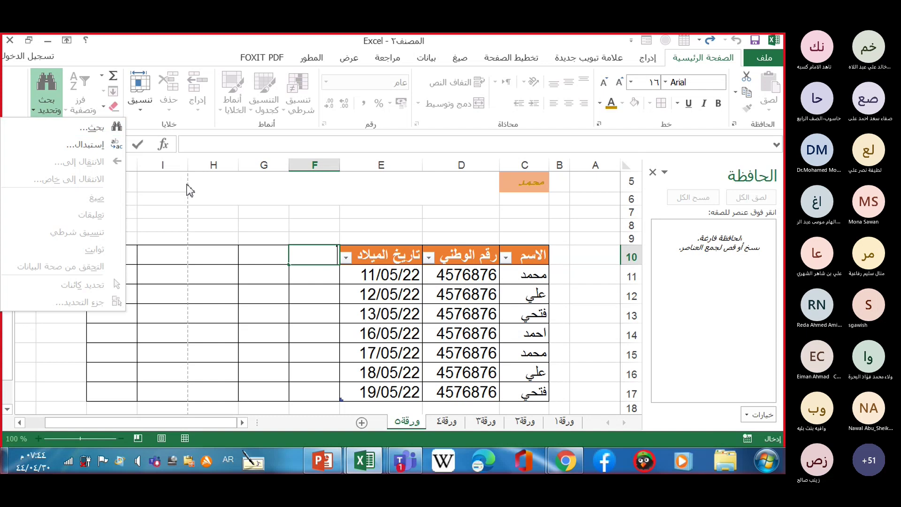
left_click(246, 190)
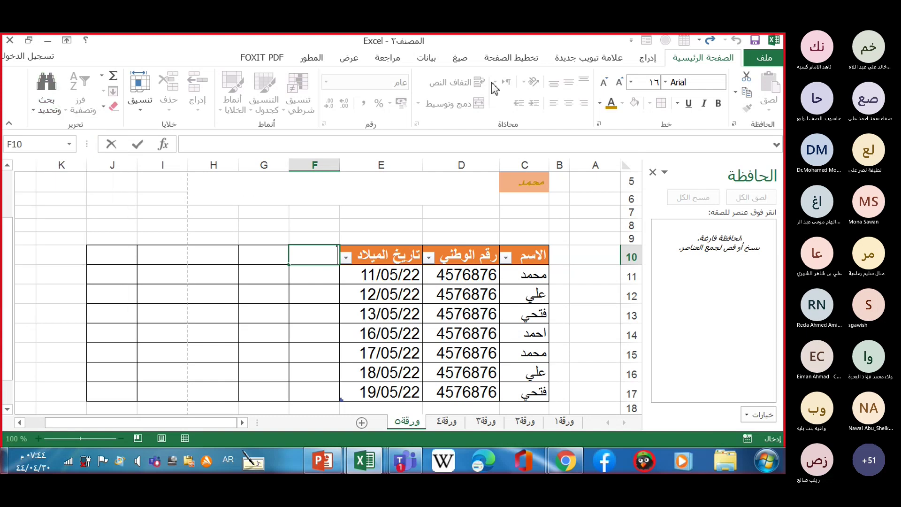
Select the names, IDs and birth dates in C10:E17 and show the Pie chart types
left_click(649, 59)
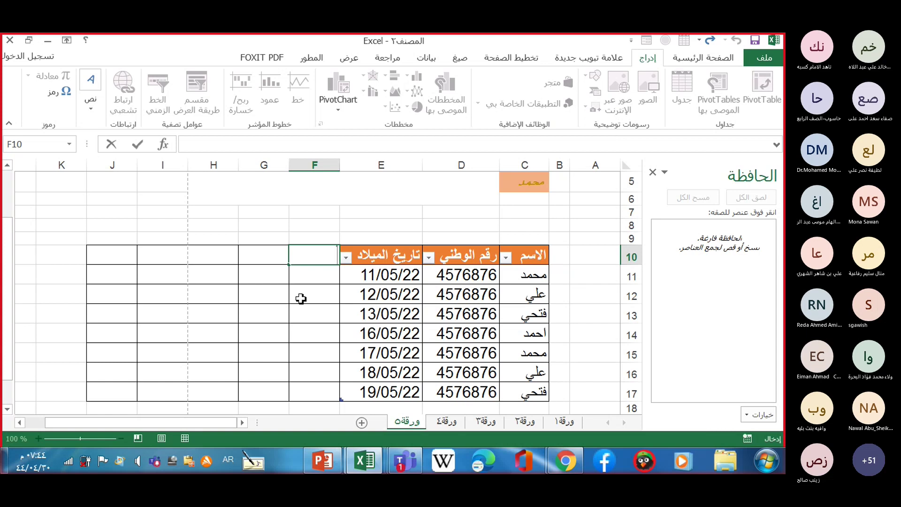
left_click(274, 223)
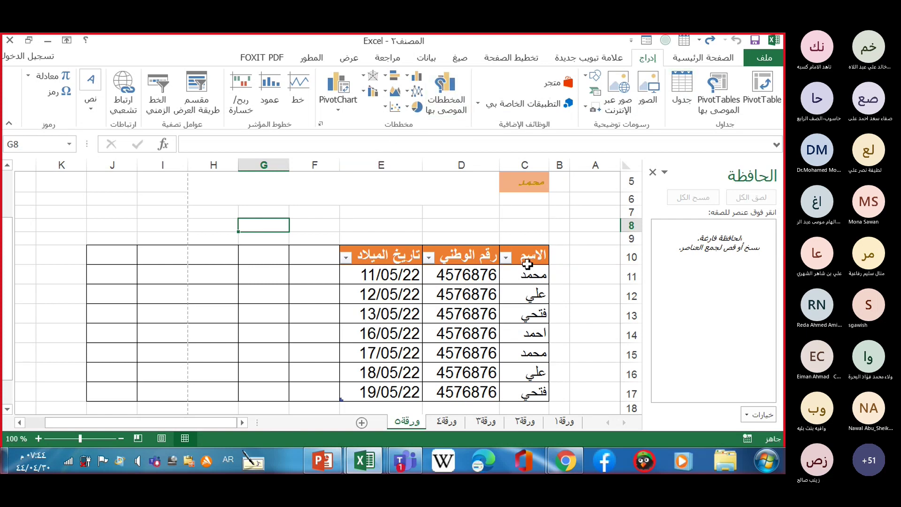
mouse_move(525, 258)
left_mouse_down()
mouse_move(443, 356)
mouse_move(389, 392)
left_mouse_up()
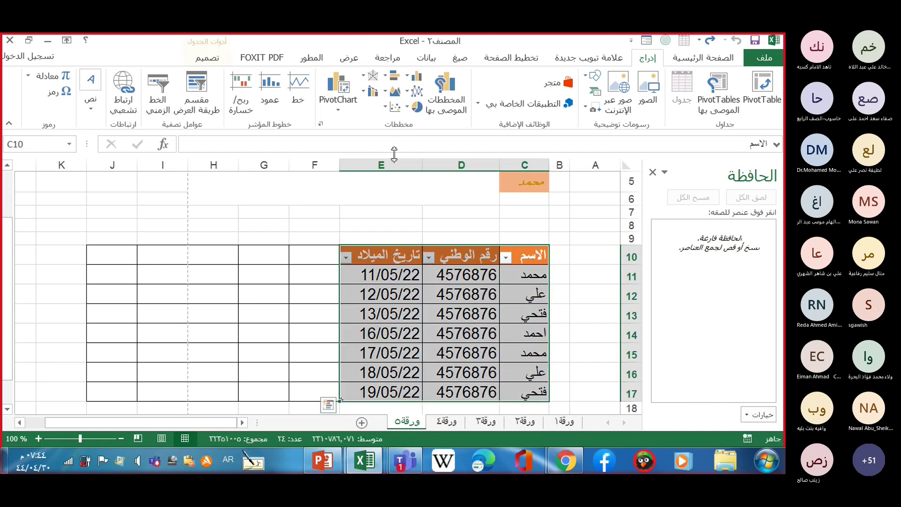
left_click(407, 110)
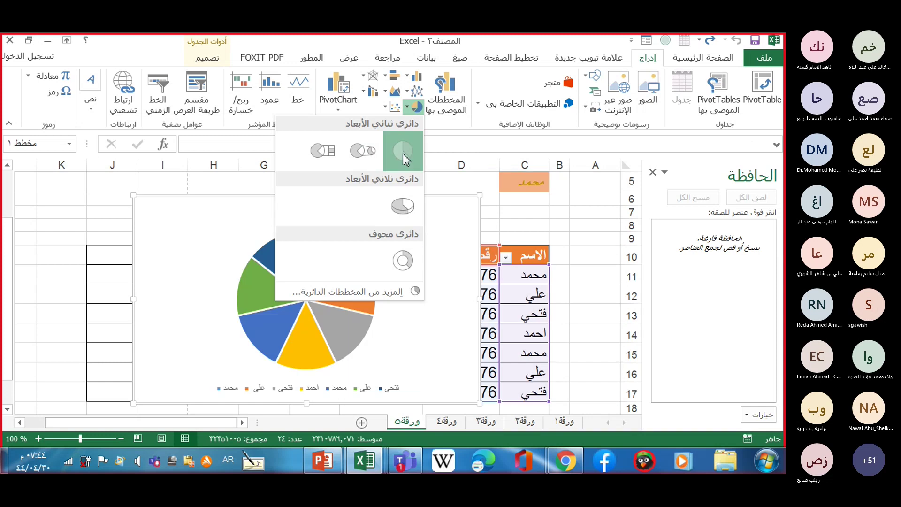
Insert a 2-D pie of the table and, after trying several styles, apply the hatched style
left_click(402, 154)
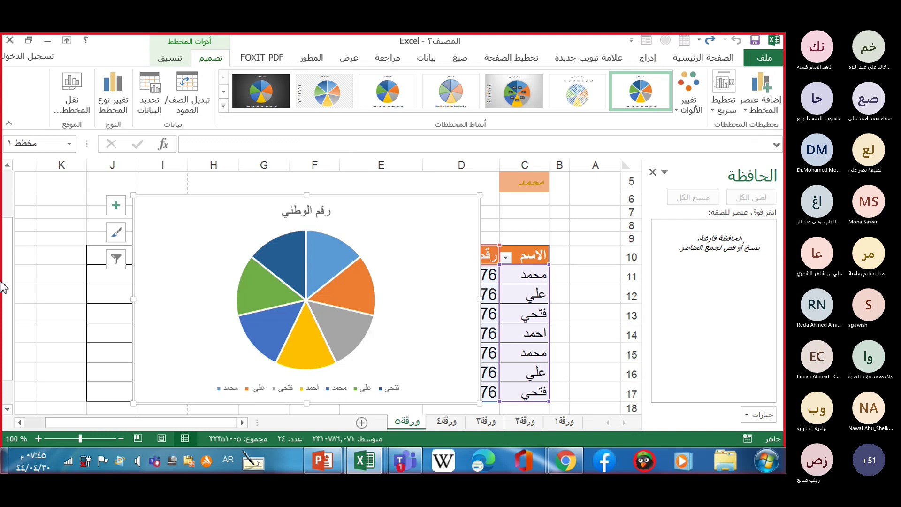
mouse_move(4, 287)
left_mouse_down()
mouse_move(7, 299)
mouse_move(7, 282)
left_mouse_up()
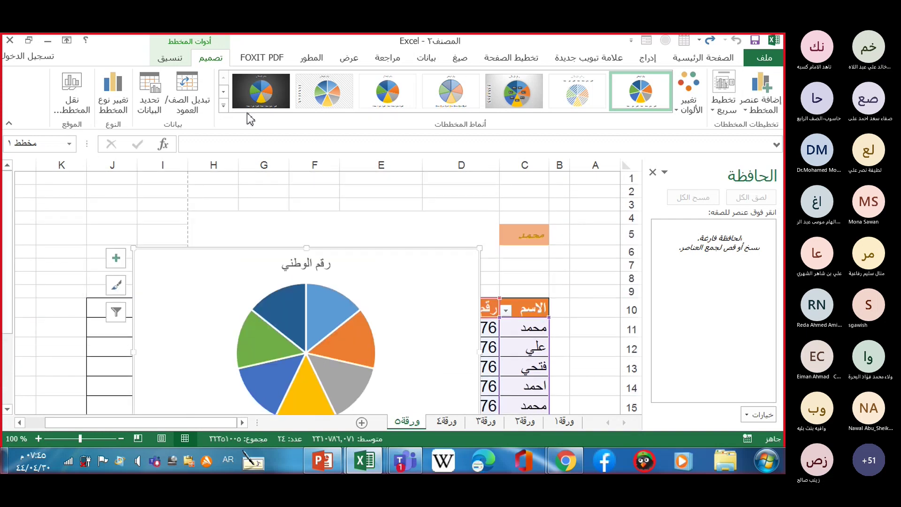
left_click(261, 91)
left_click(331, 92)
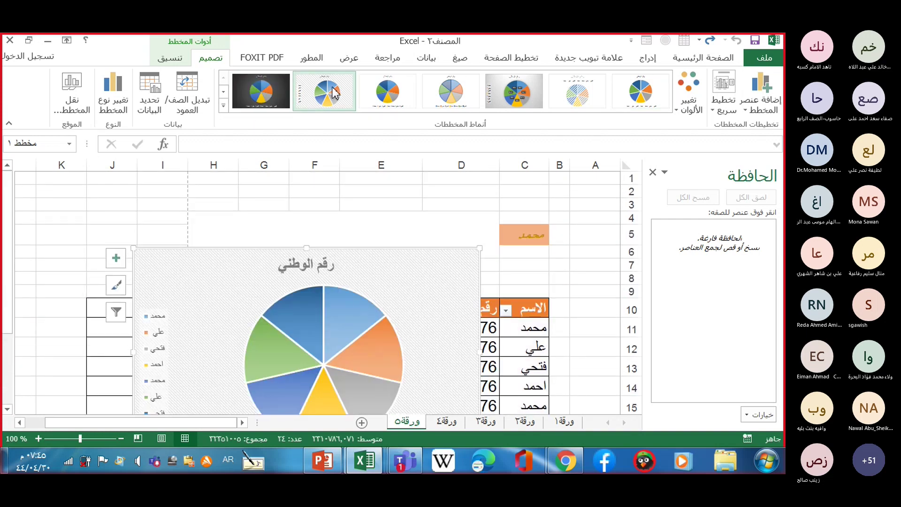
left_click(384, 90)
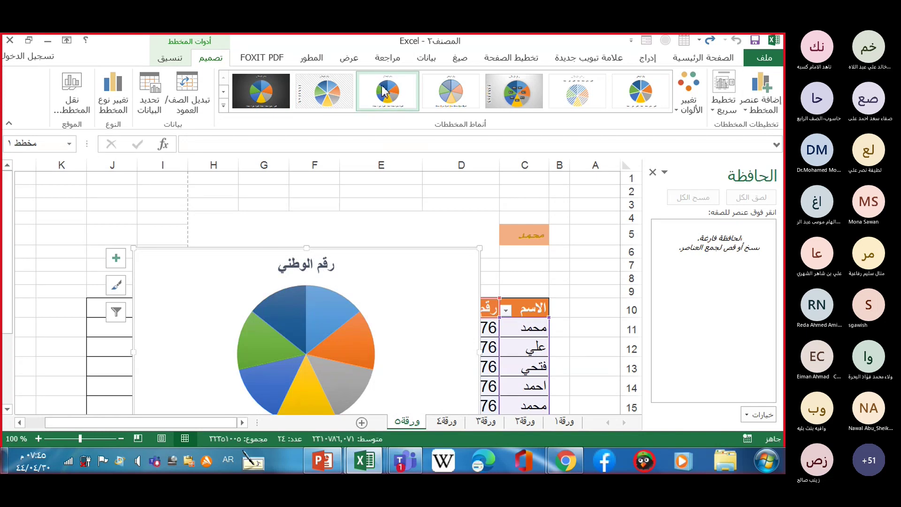
left_click(462, 98)
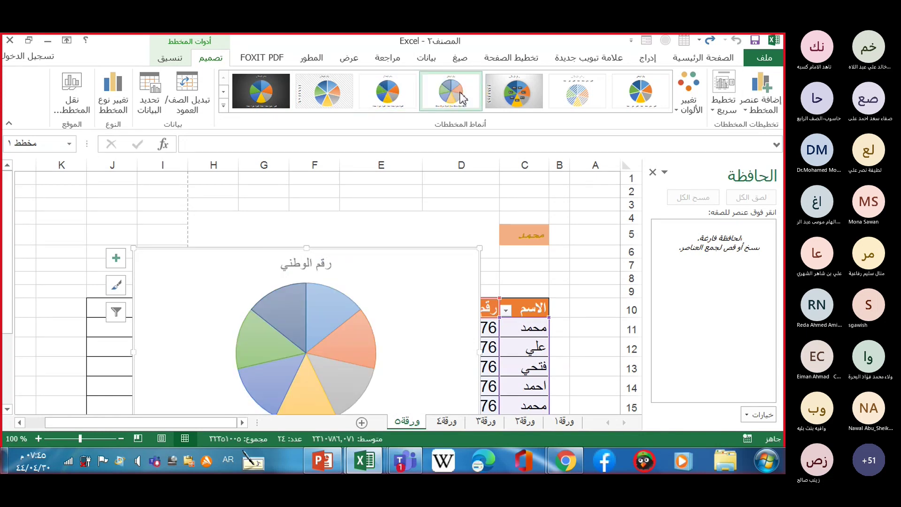
left_click(508, 94)
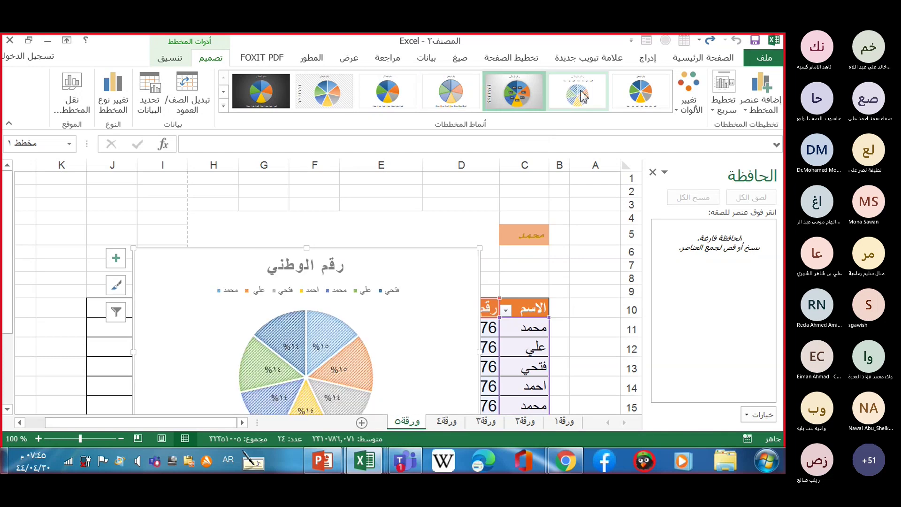
left_click(582, 96)
left_click_drag(249, 193, 74, 197)
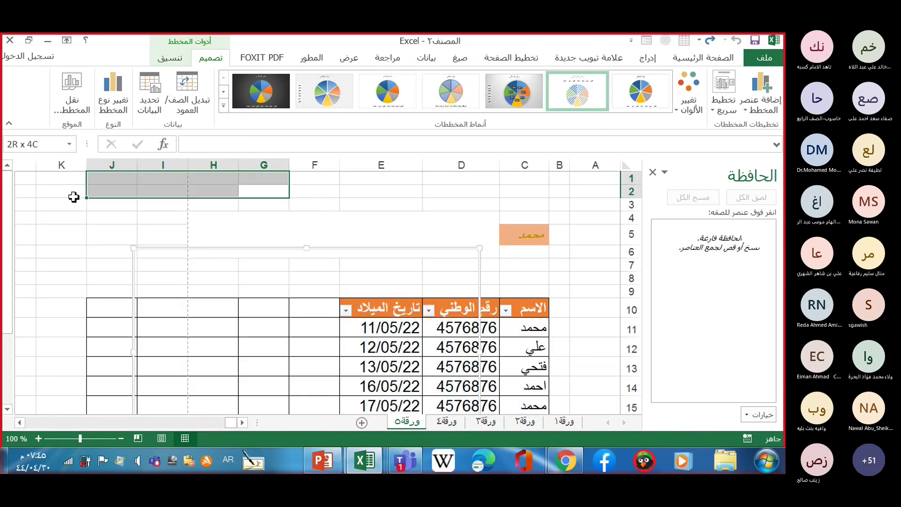
left_click(41, 225)
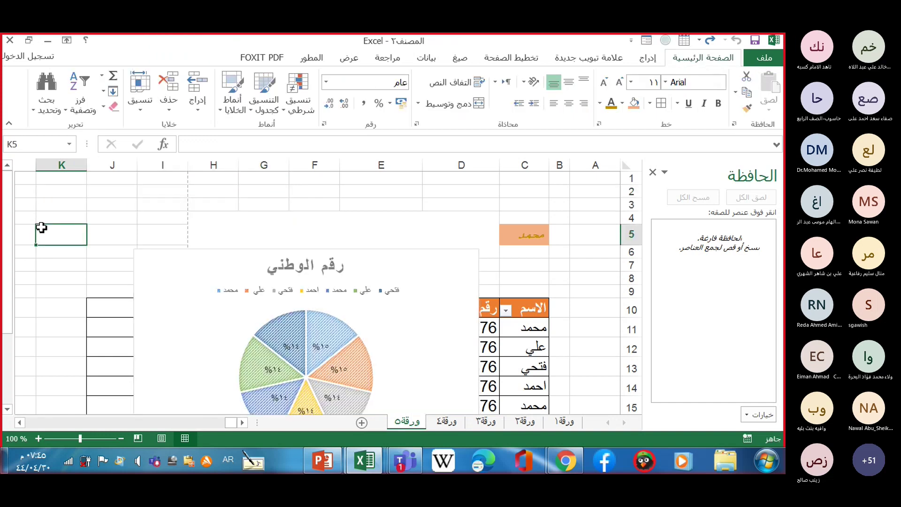
Open the Sparklines dialog from Insert and cancel it without creating any
left_click(195, 205)
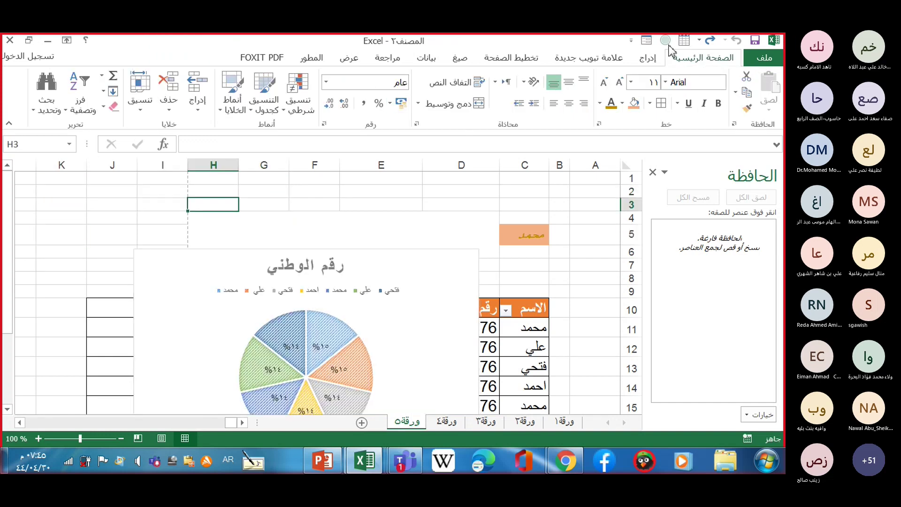
left_click(647, 58)
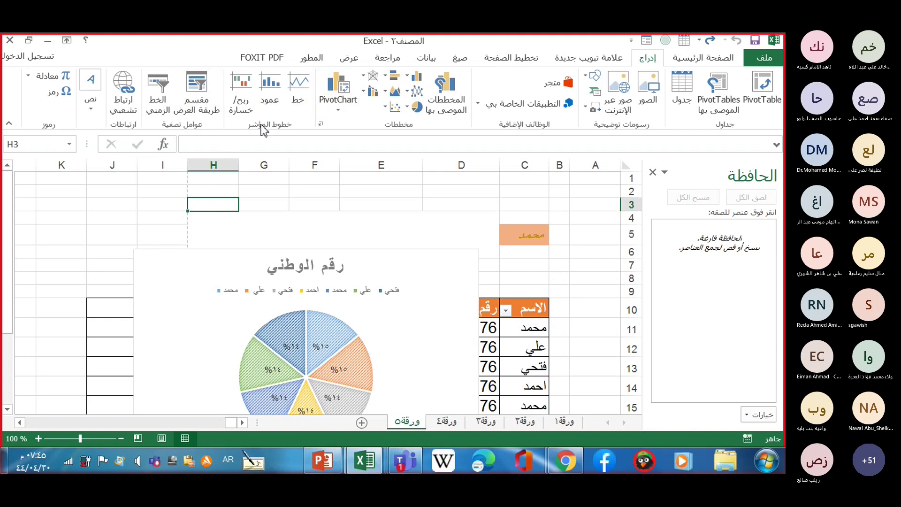
left_click(241, 106)
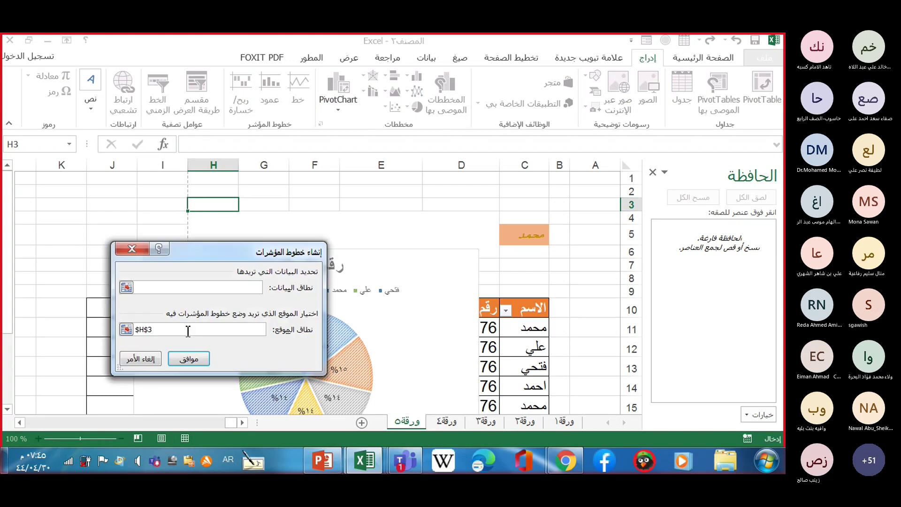
left_click(121, 251)
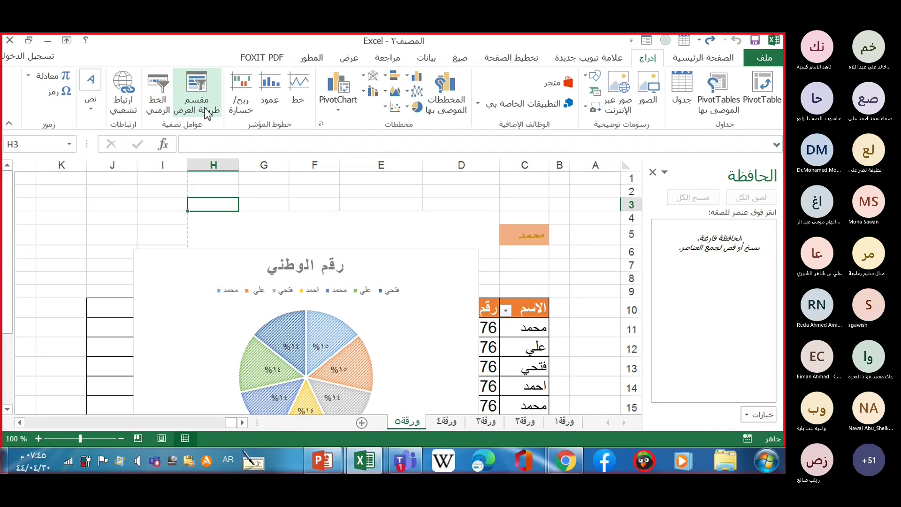
Open and close the slicer connections list, then show the equation templates
left_click(206, 111)
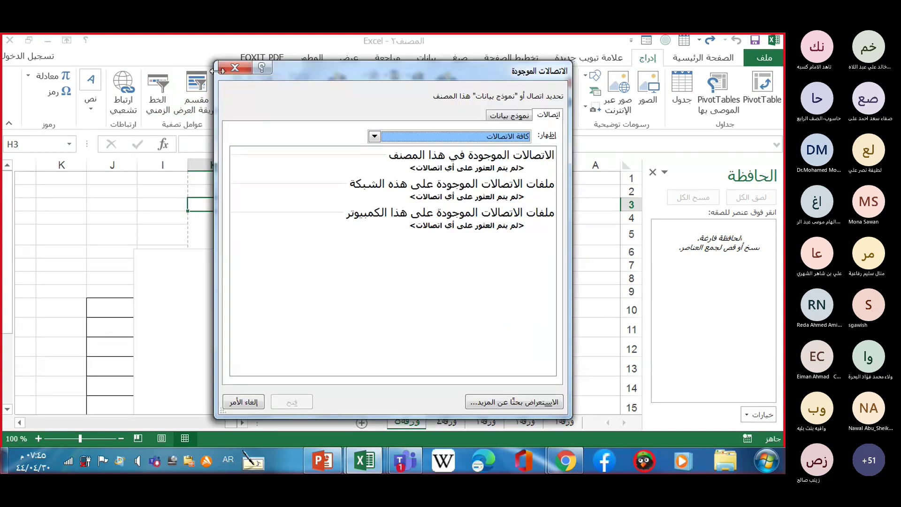
left_click(233, 68)
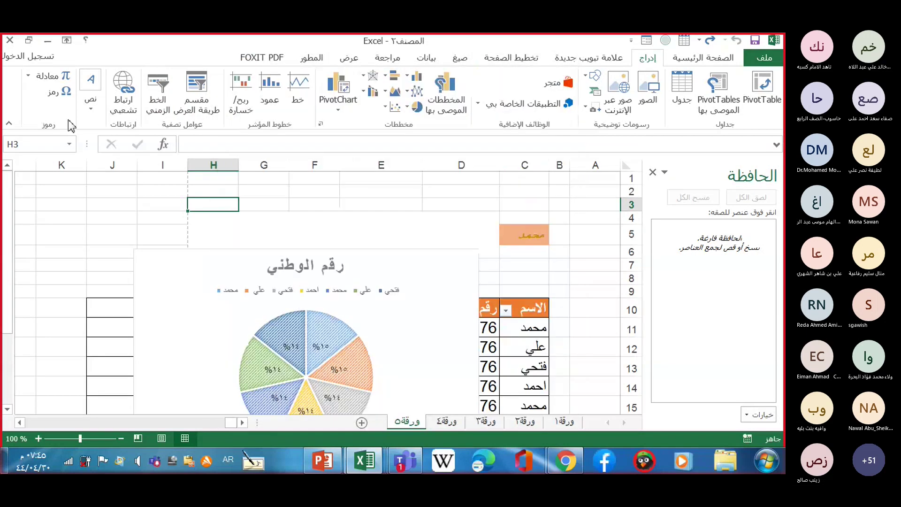
left_click(29, 76)
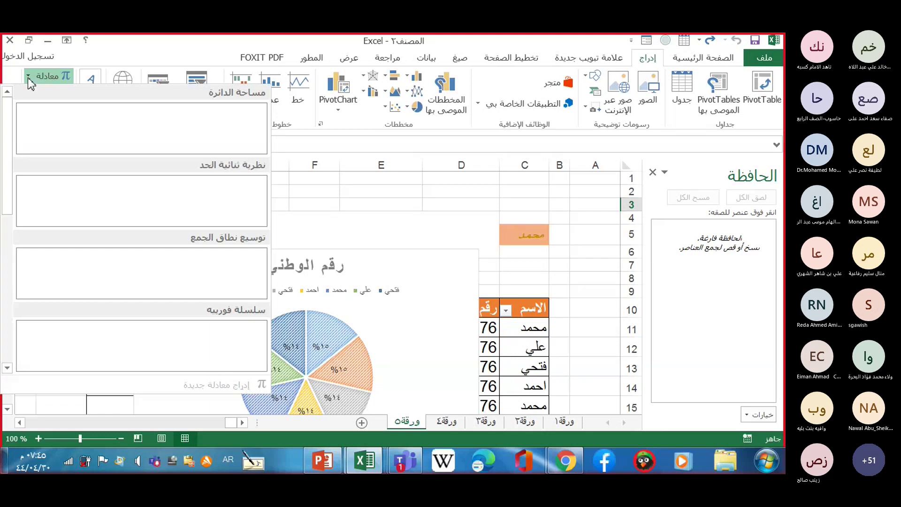
Close the equation gallery and scroll the sheet back up to row 1
left_click(29, 78)
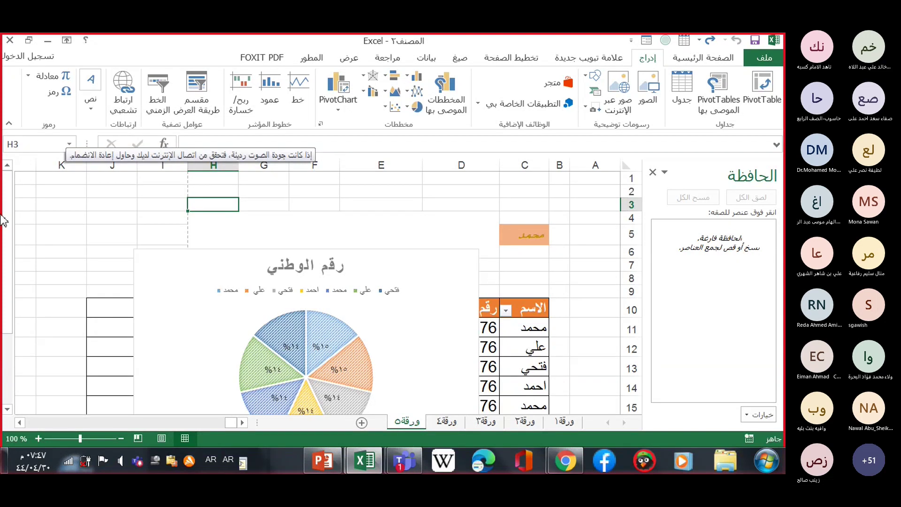
left_click_drag(10, 234, 14, 233)
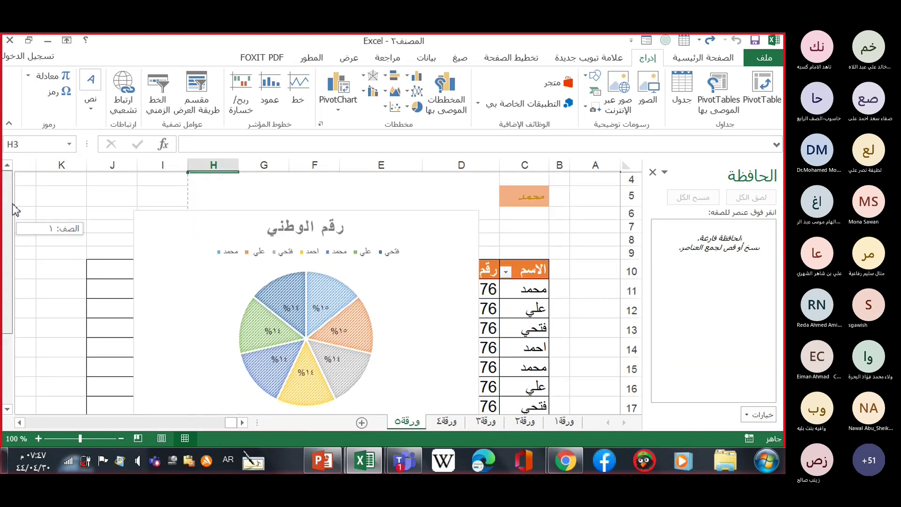
left_click_drag(14, 234, 10, 205)
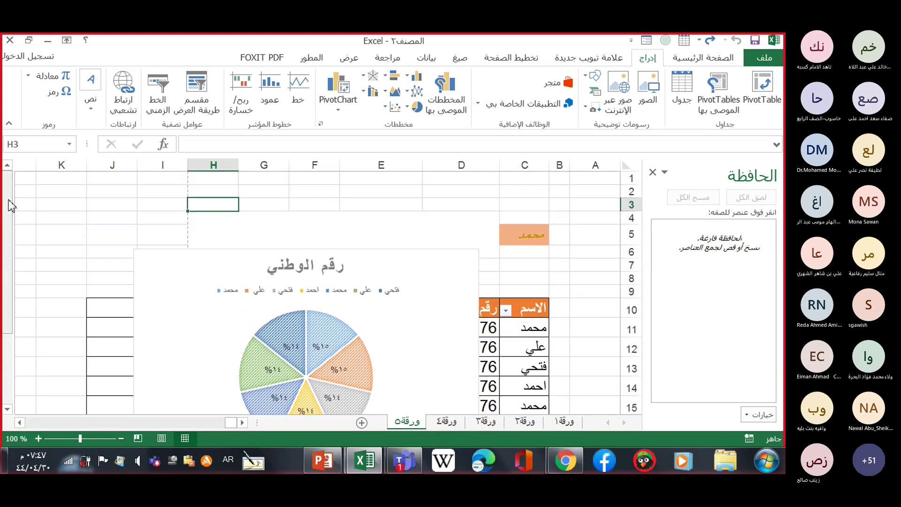
Delete the hatched pie chart from sheet ورقة٥
left_click(164, 281)
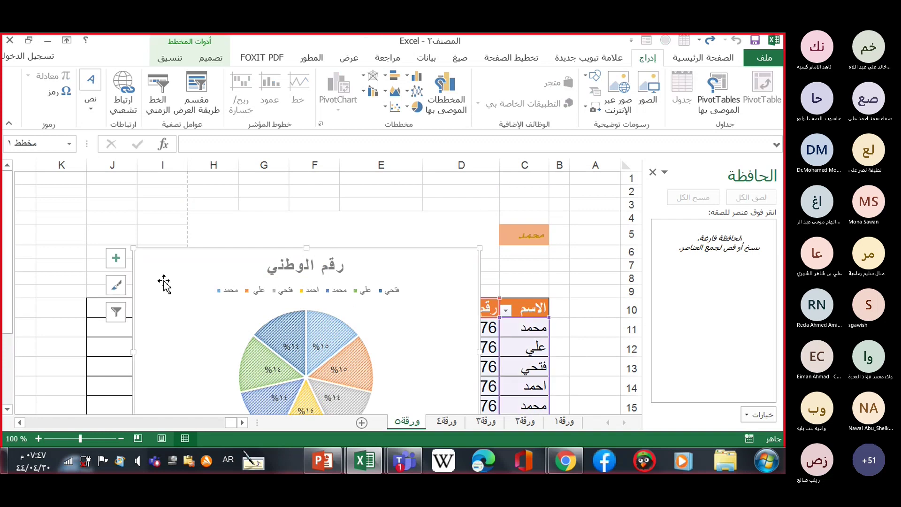
key("Delete")
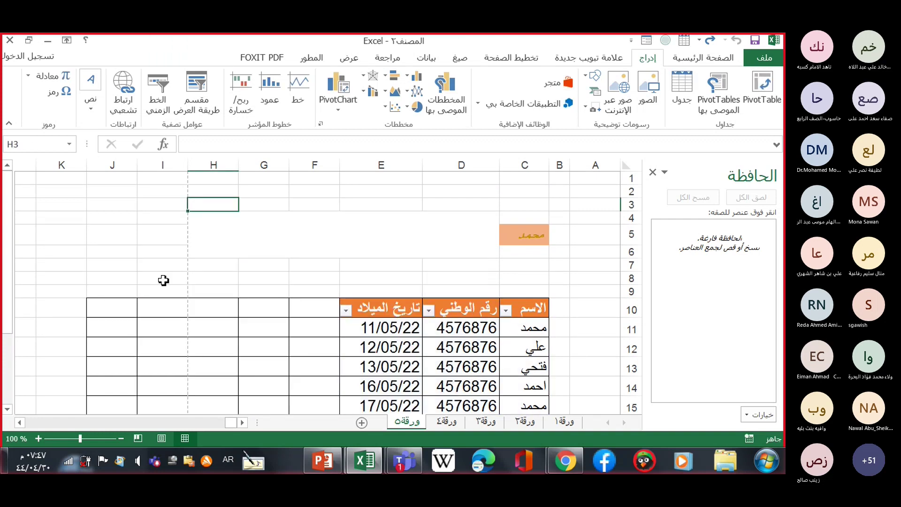
left_click_drag(163, 280, 347, 292)
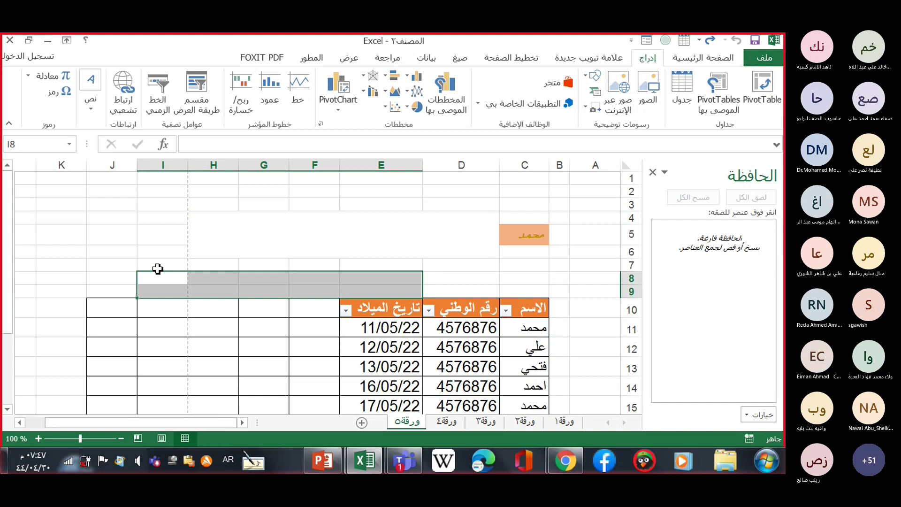
left_click(106, 251)
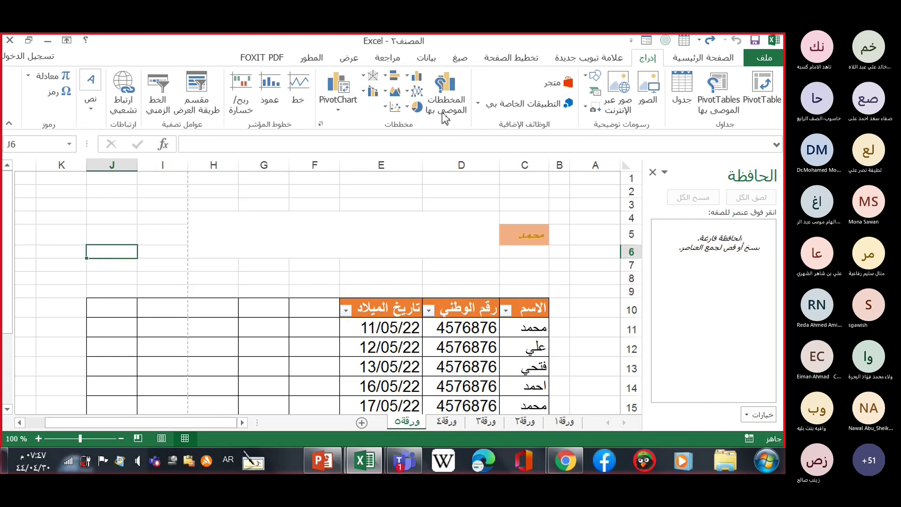
Insert a 3-D pie, delete the empty chart it produces, and reselect the table columns
left_click(416, 107)
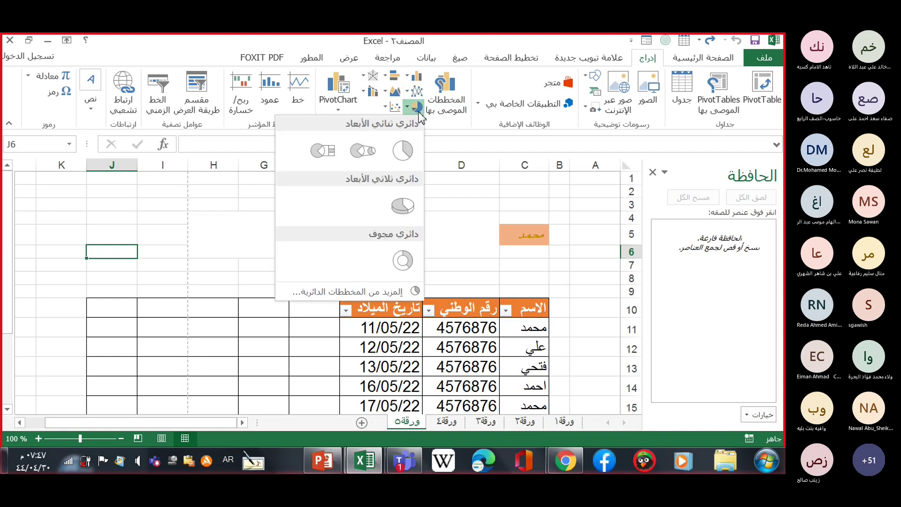
left_click(402, 206)
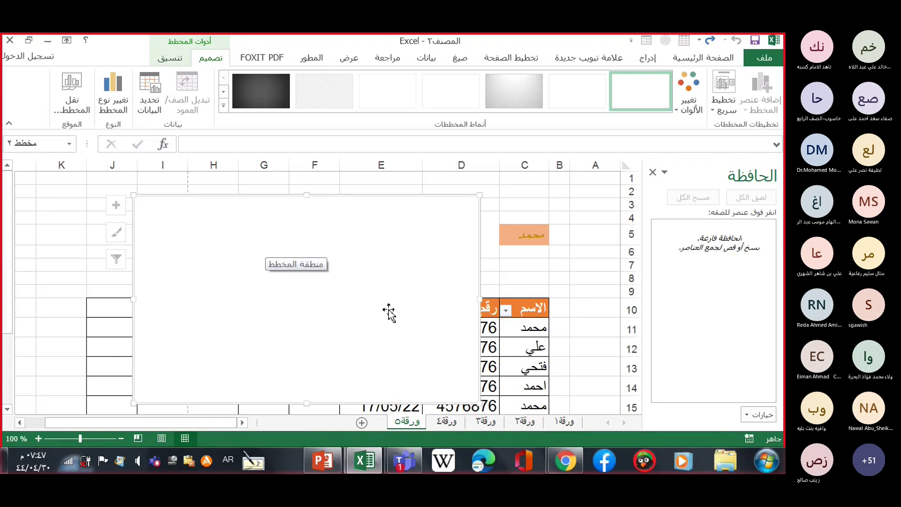
left_click(62, 241)
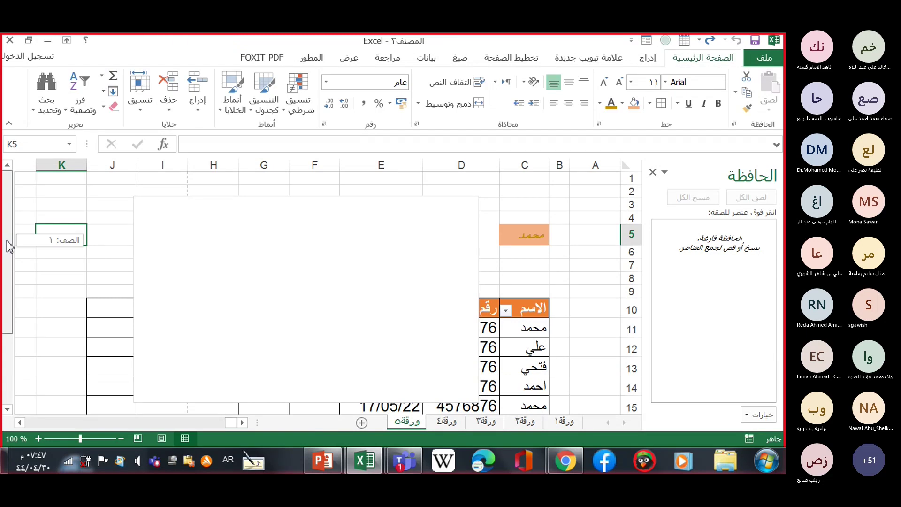
left_click_drag(9, 247, 9, 244)
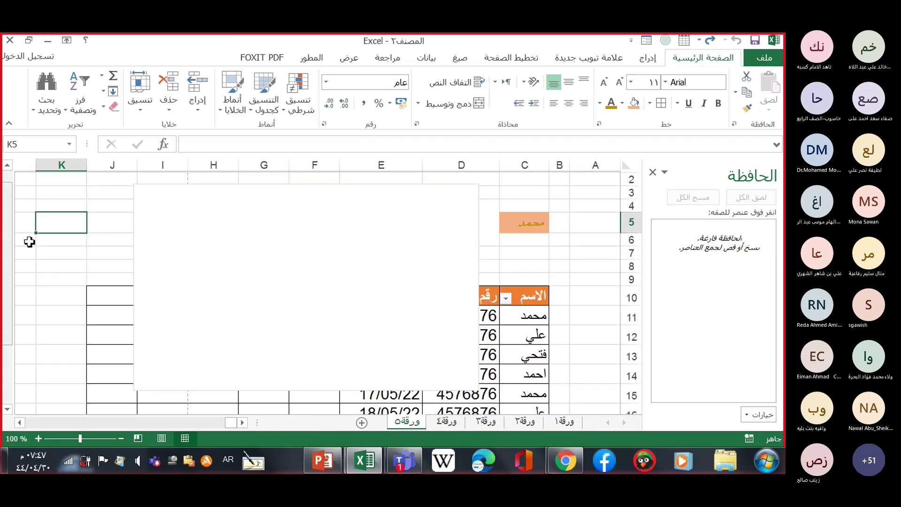
left_click(149, 247)
key("Delete")
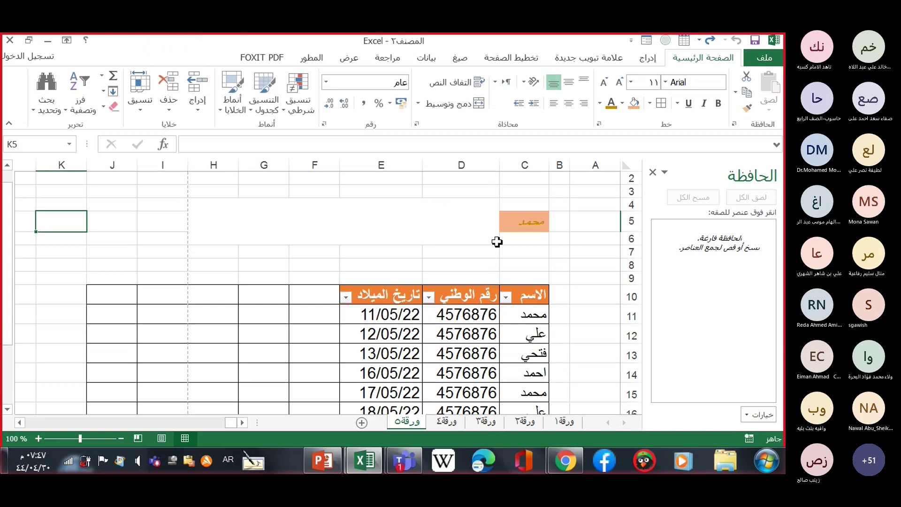
mouse_move(535, 294)
left_mouse_down()
mouse_move(386, 412)
mouse_move(404, 188)
left_mouse_up()
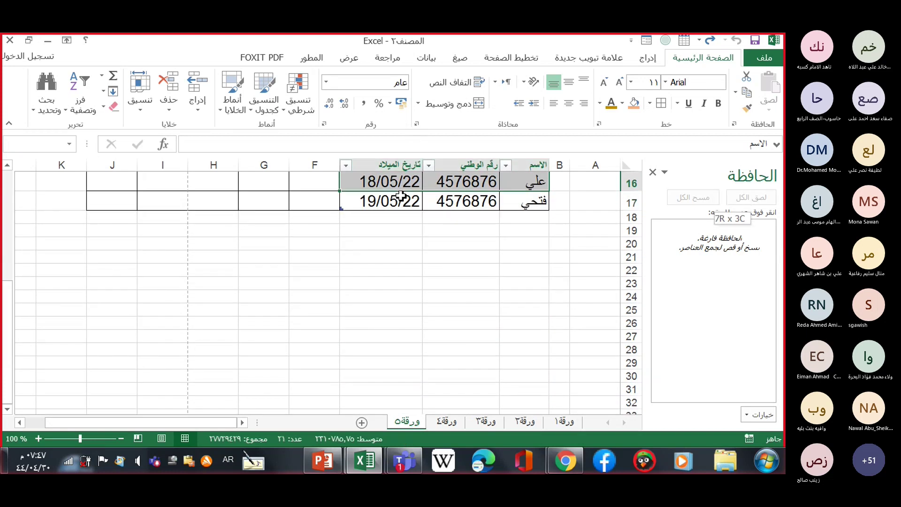
Chart C10:E17 as a bar-of-pie with a gradient style showing percentage labels
left_click_drag(404, 189, 399, 202)
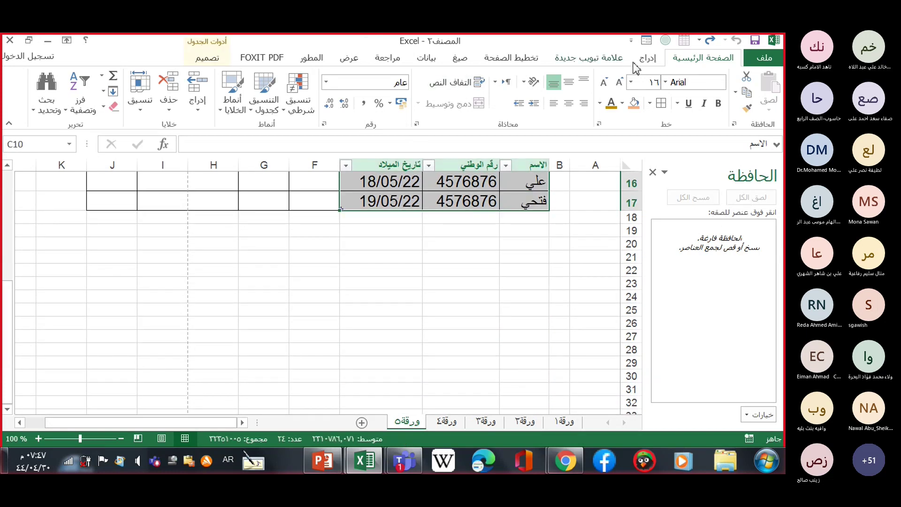
left_click(648, 57)
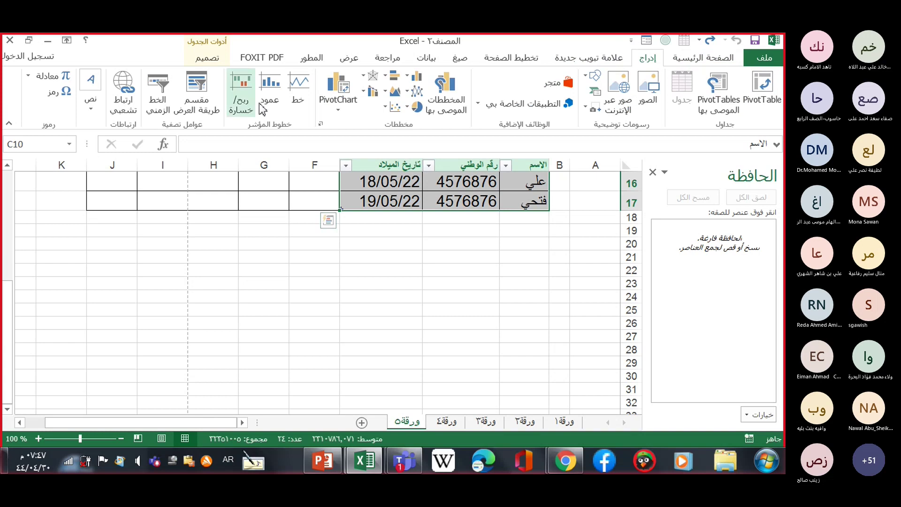
left_click(418, 111)
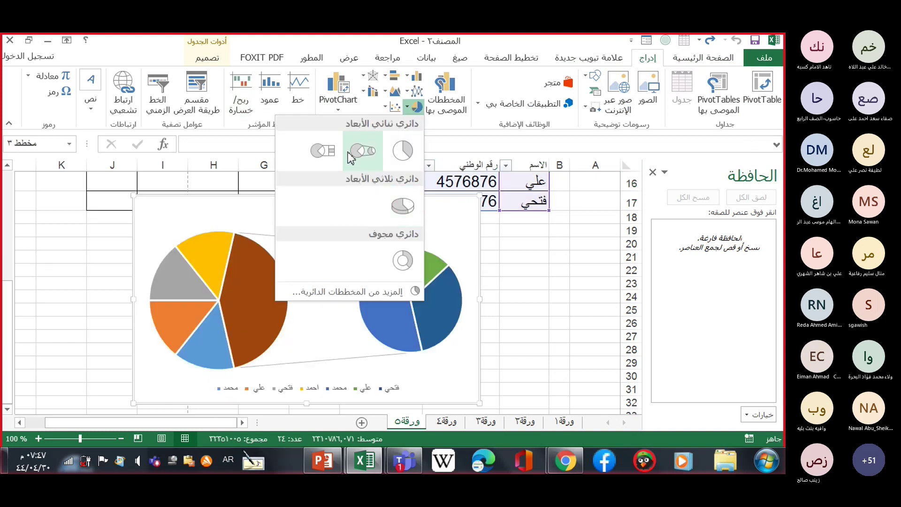
left_click(330, 156)
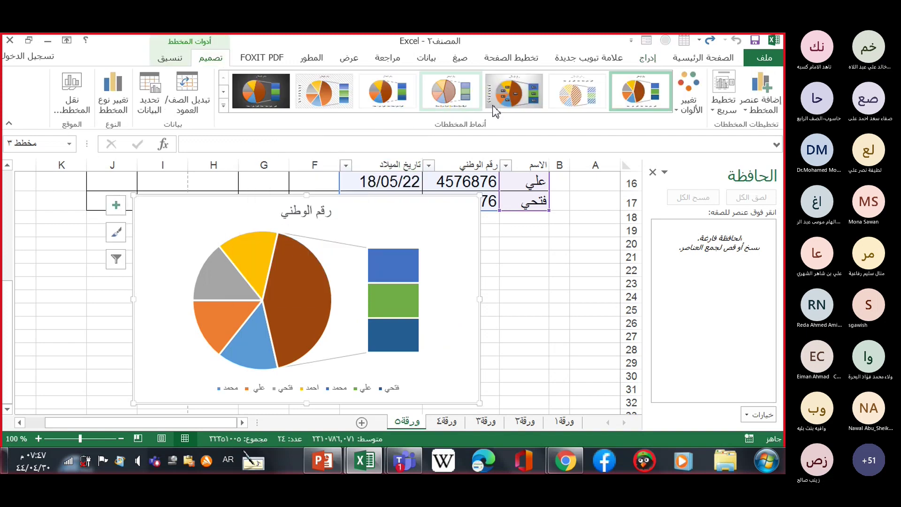
left_click(522, 99)
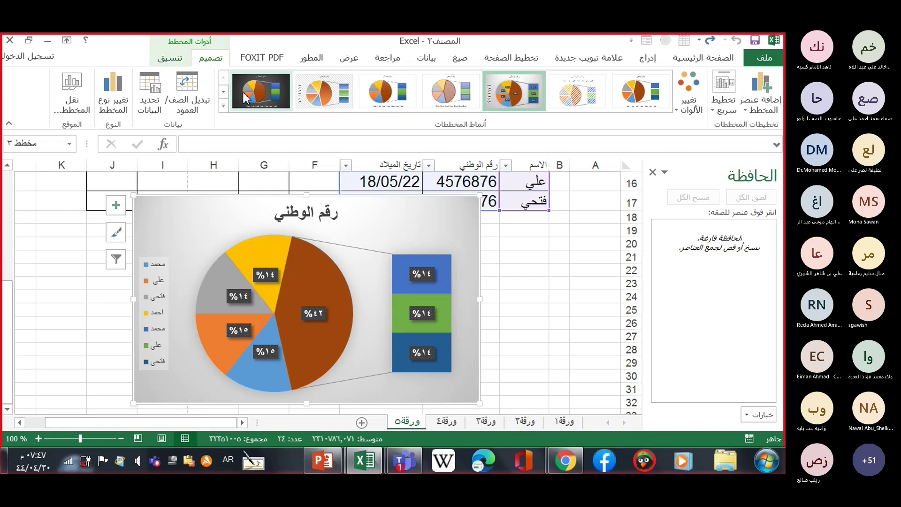
left_click(171, 59)
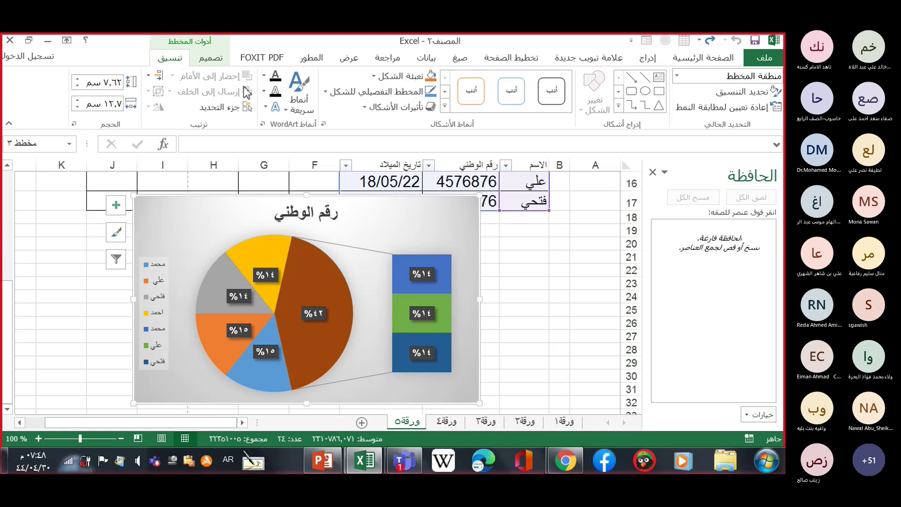
Browse Text Fill textures without applying one, then choose a Picture fill for the chart text
left_click(263, 75)
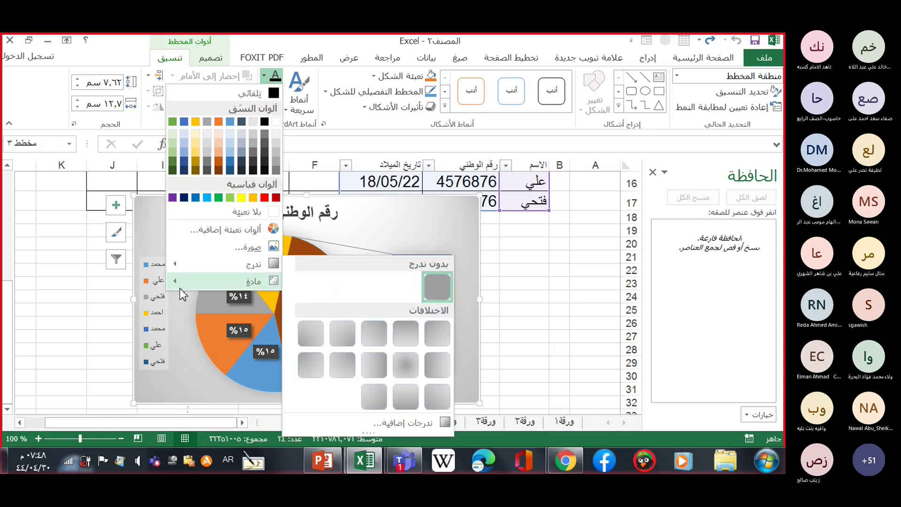
mouse_move(232, 281)
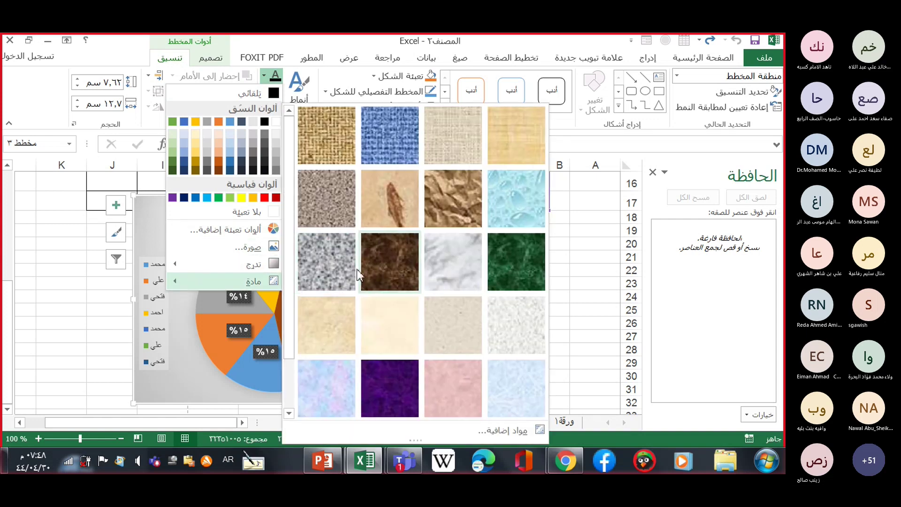
key("Escape")
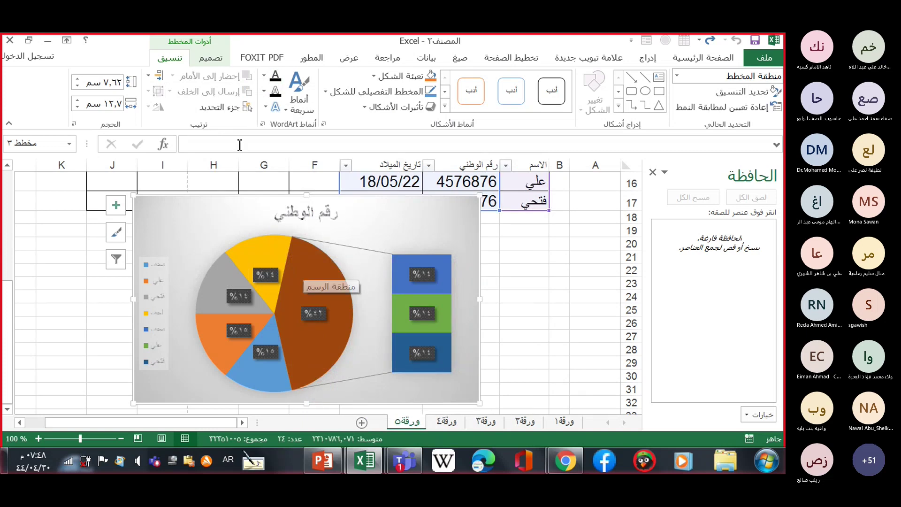
left_click(266, 78)
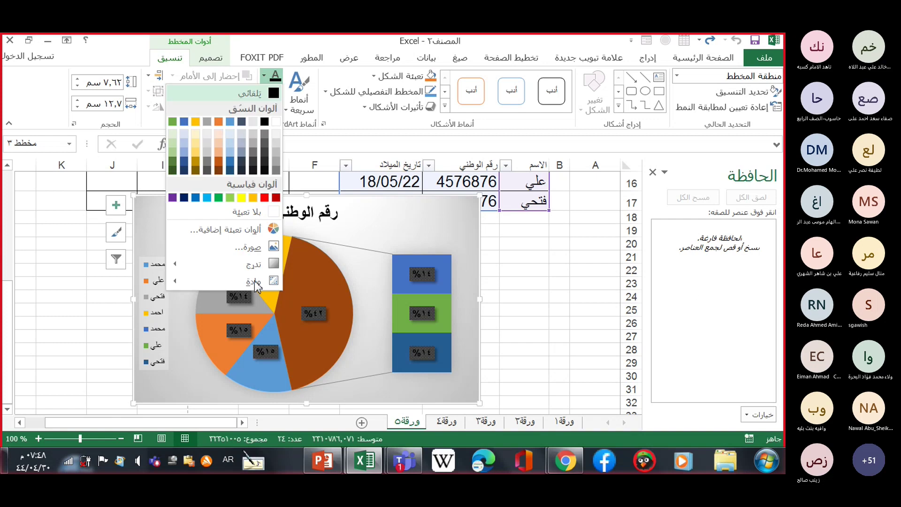
left_click(257, 246)
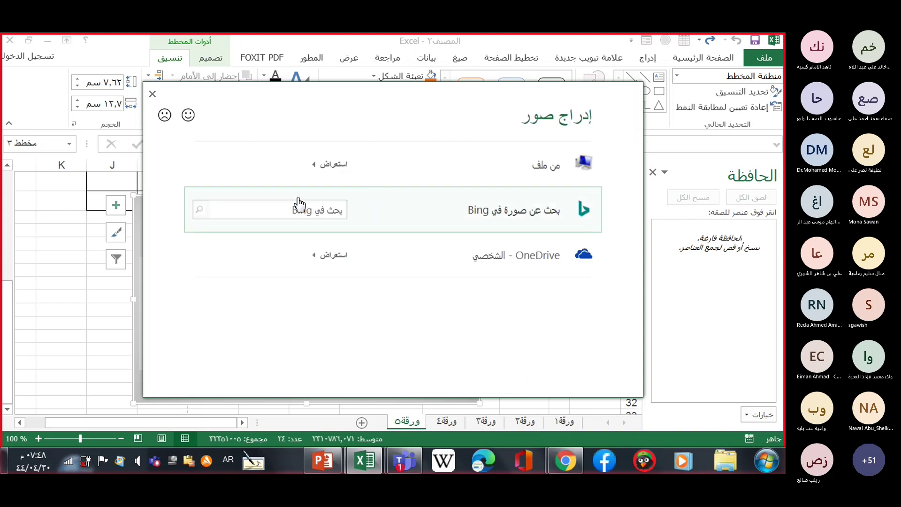
Fill the chart text with the jellyfish image from the Sample Pictures folder
left_click(315, 182)
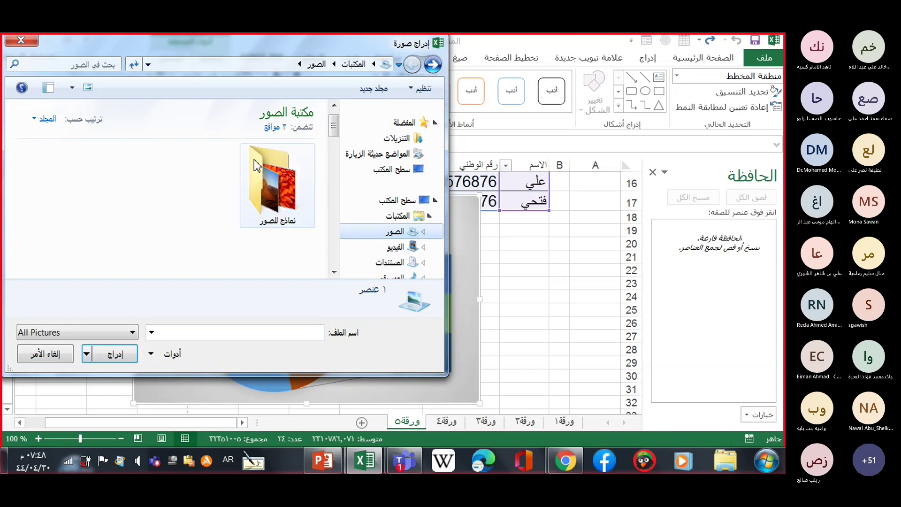
left_click(257, 177)
double_click(257, 177)
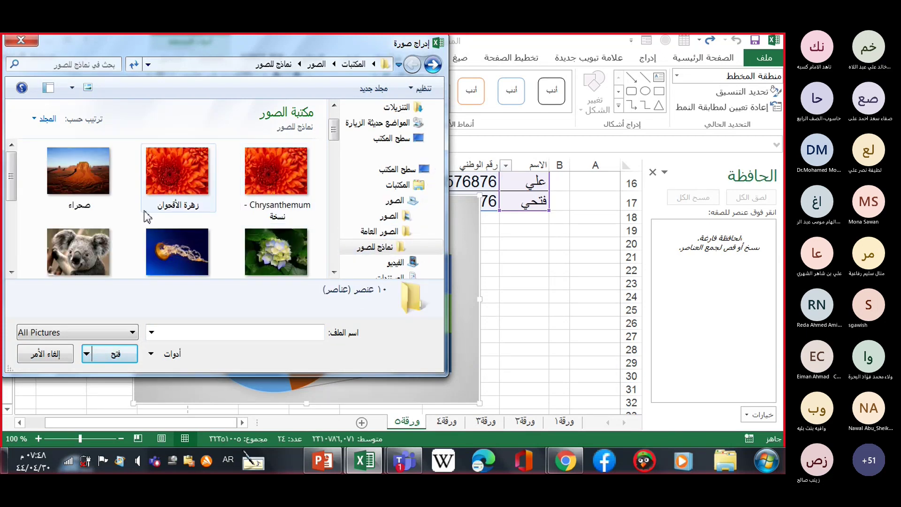
double_click(173, 262)
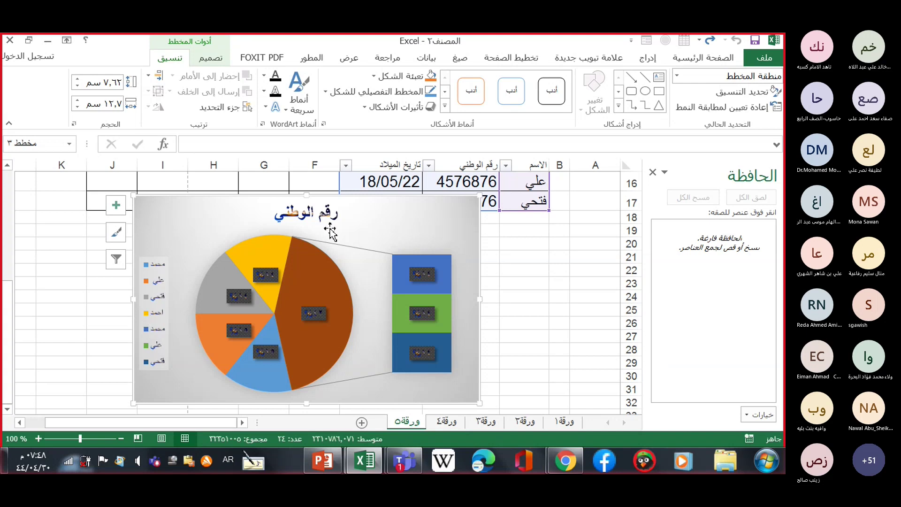
left_click(264, 91)
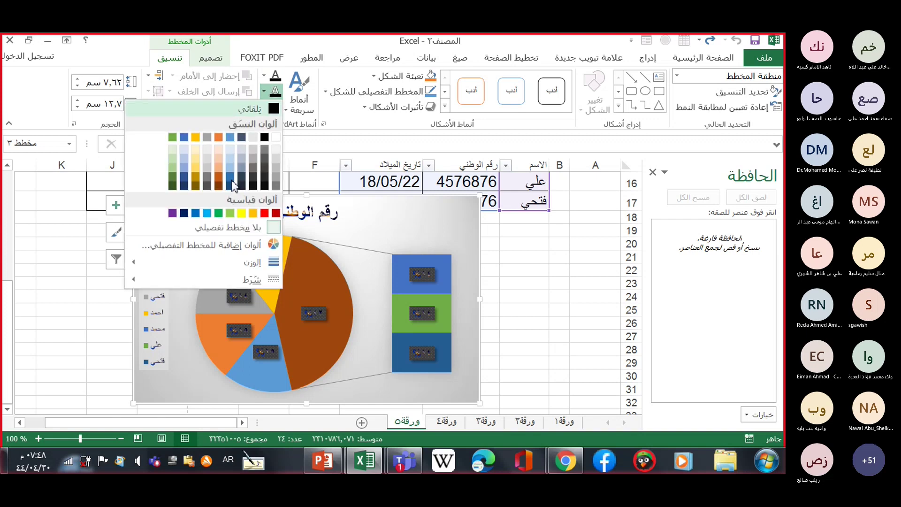
Apply a dark green outline to the chart text and briefly check Text Effects
left_click(174, 180)
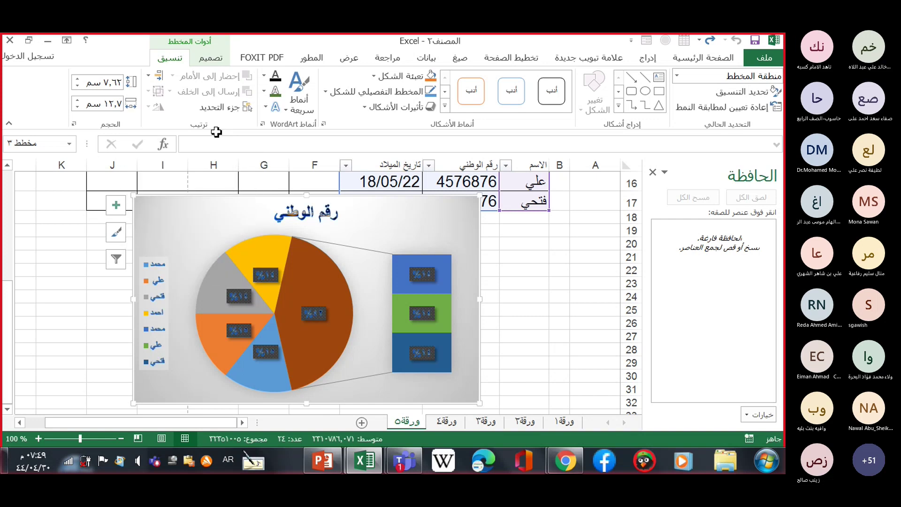
left_click(270, 107)
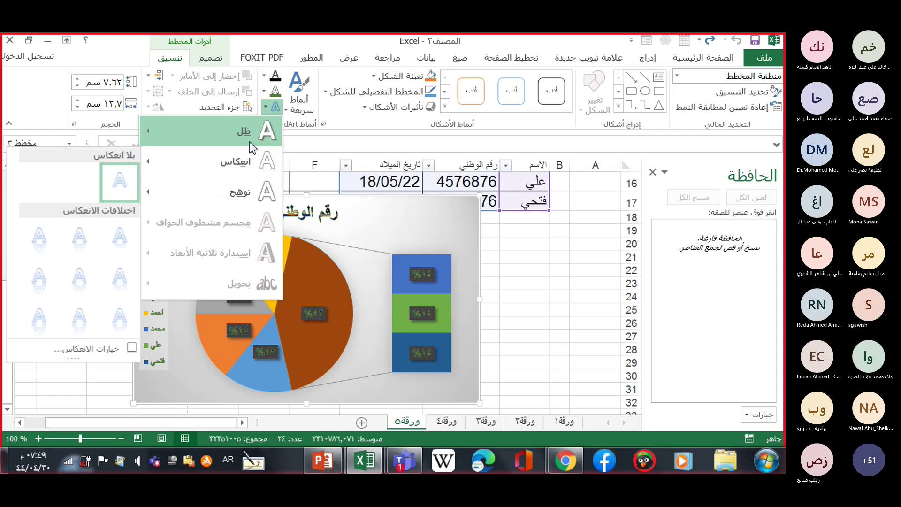
mouse_move(211, 131)
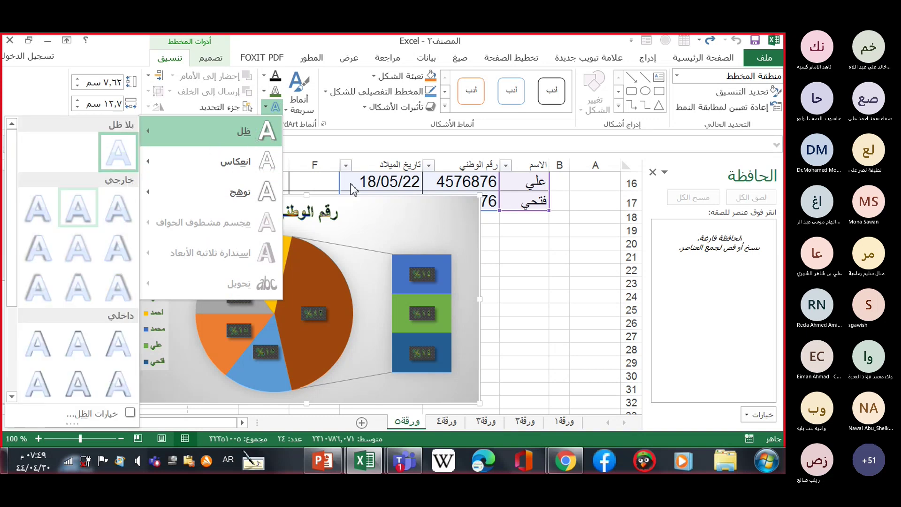
left_click(171, 92)
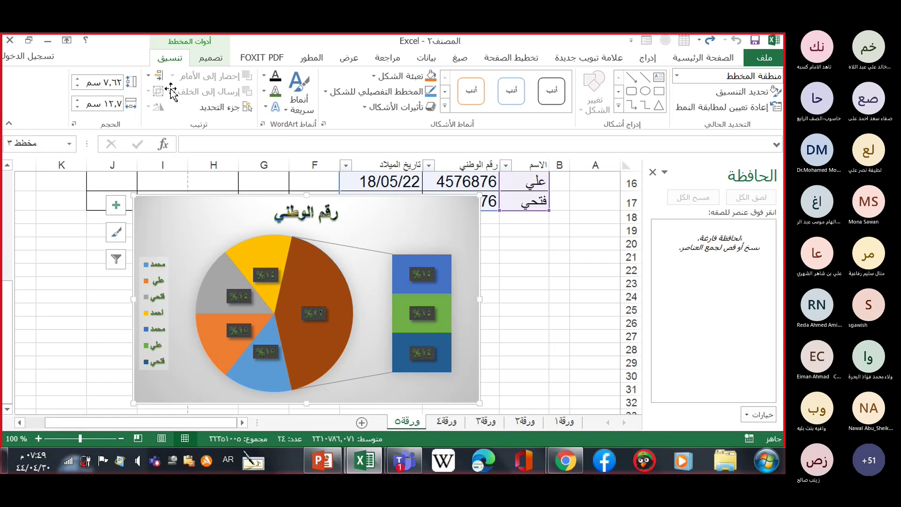
left_click(224, 59)
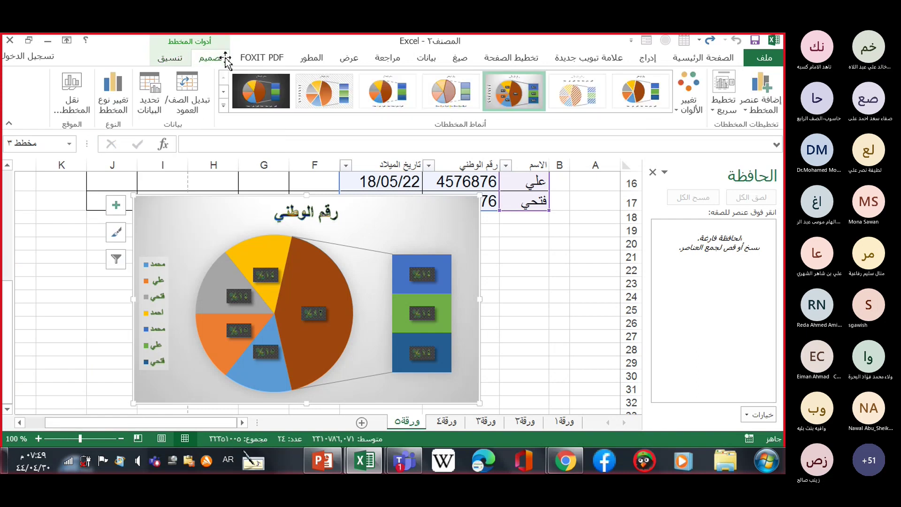
left_click(175, 58)
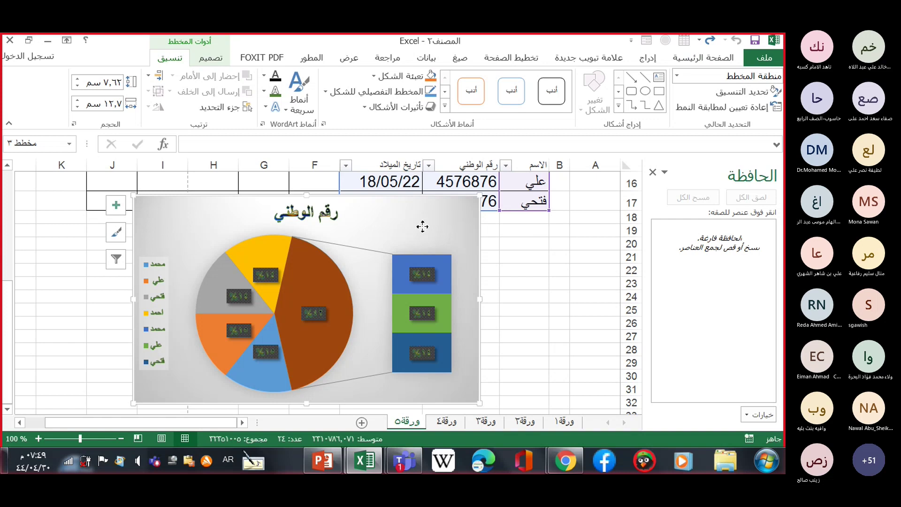
Drag the pie-of-pie chart down below the names table and deselect it
left_click_drag(425, 199, 399, 314)
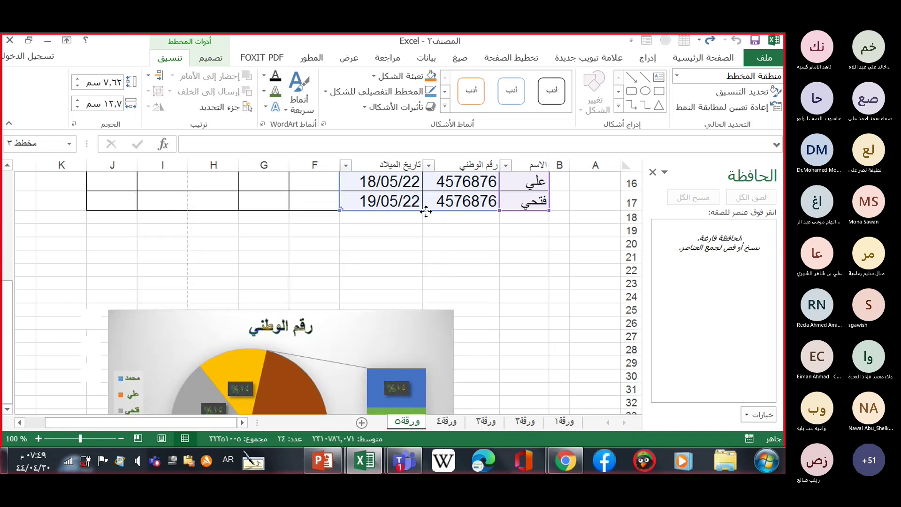
left_click_drag(425, 206, 420, 245)
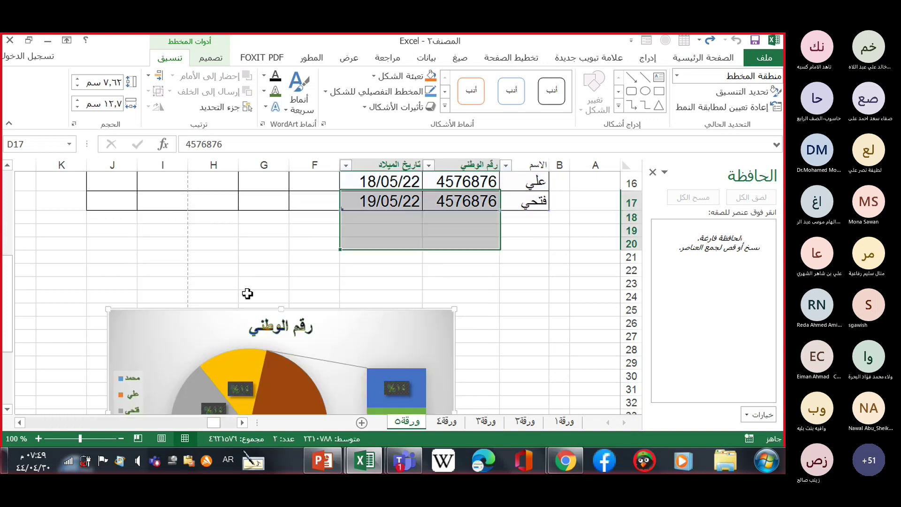
left_click(73, 273)
Scroll back to the top of the sheet and show the Insert tab's text options
mouse_move(4, 263)
left_mouse_down()
mouse_move(5, 289)
mouse_move(4, 207)
left_mouse_up()
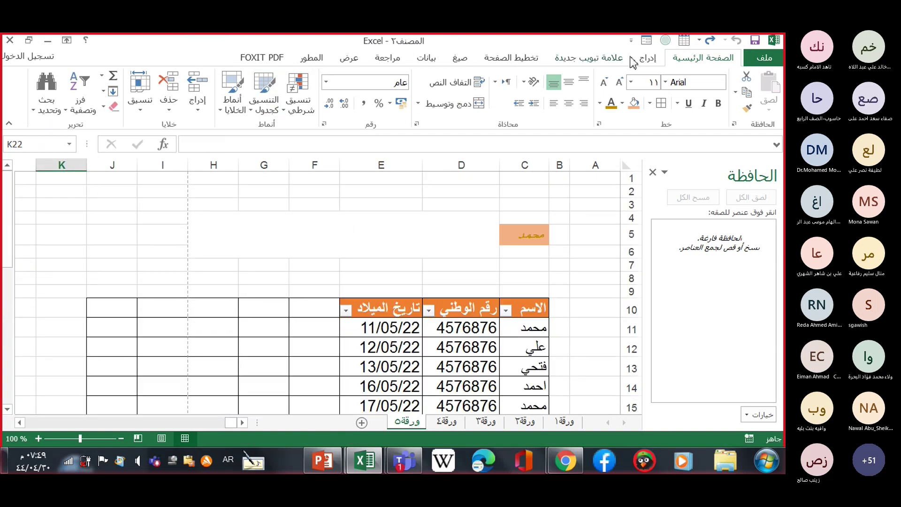
left_click(649, 60)
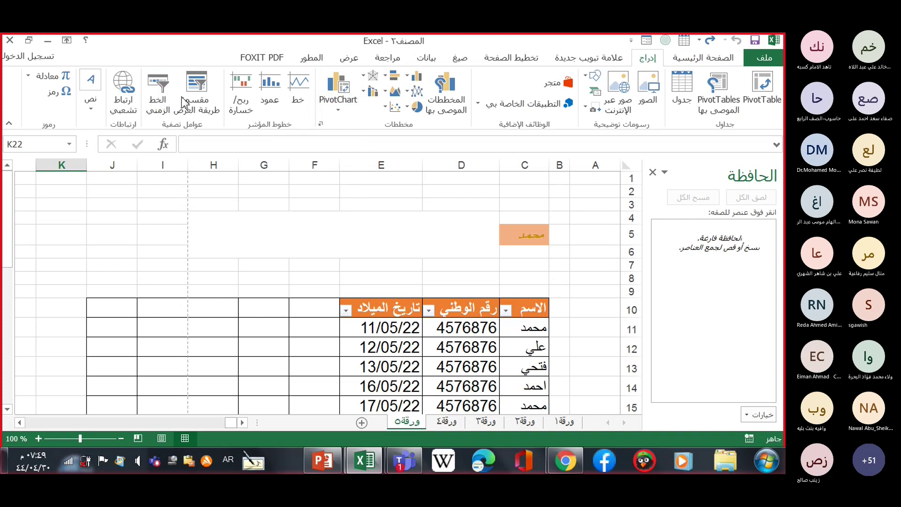
left_click(90, 114)
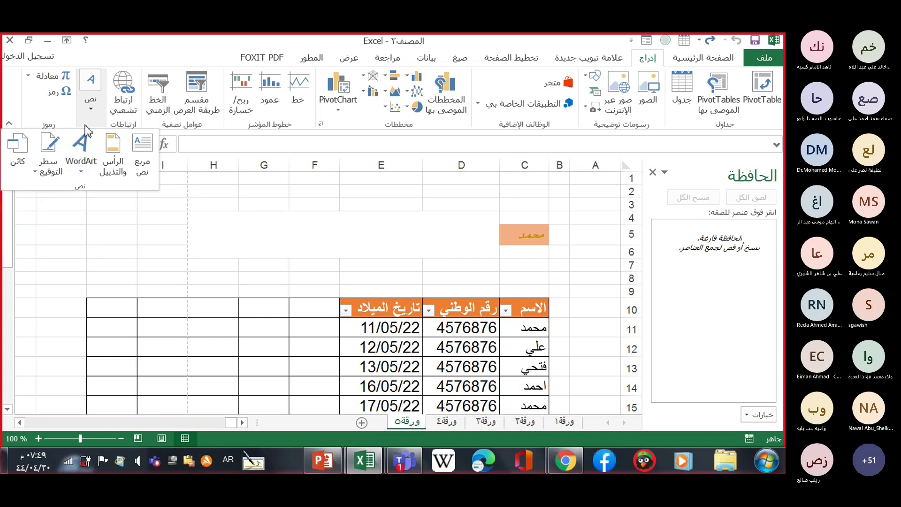
Insert a gold WordArt and position it above the orange table
left_click(80, 164)
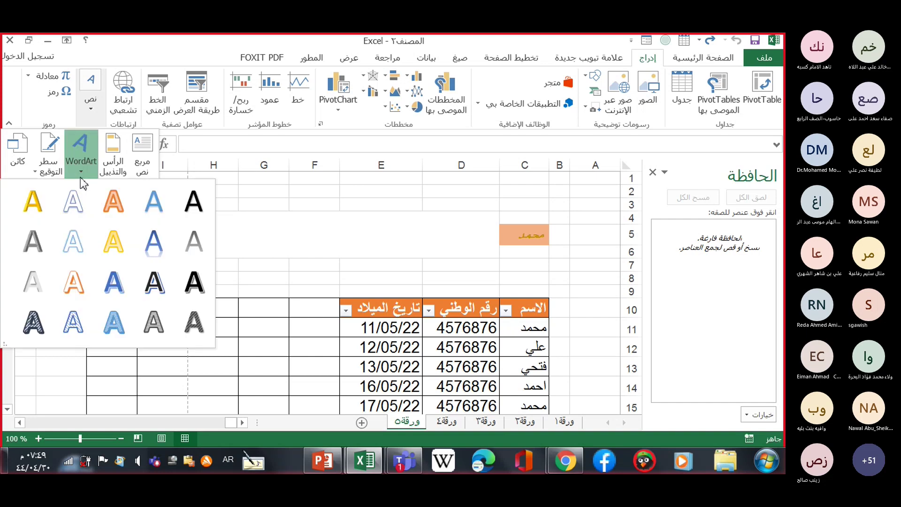
left_click(47, 212)
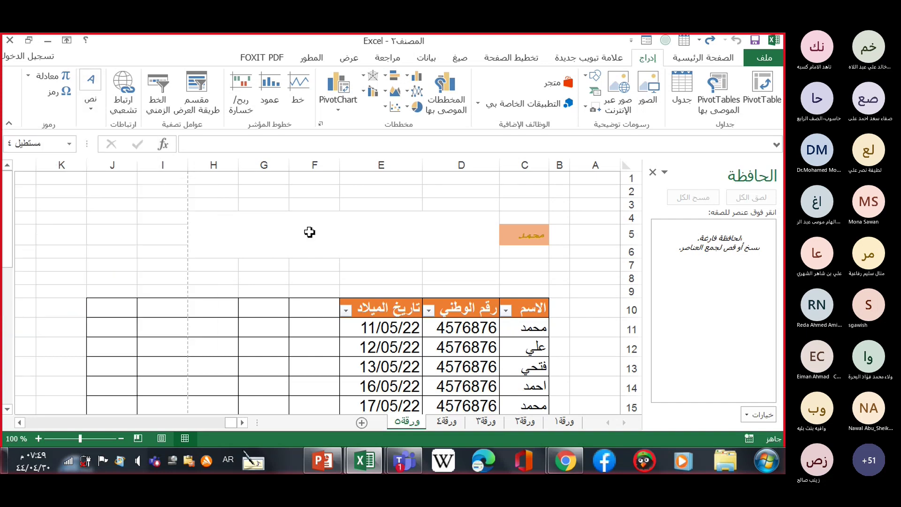
left_click(307, 200)
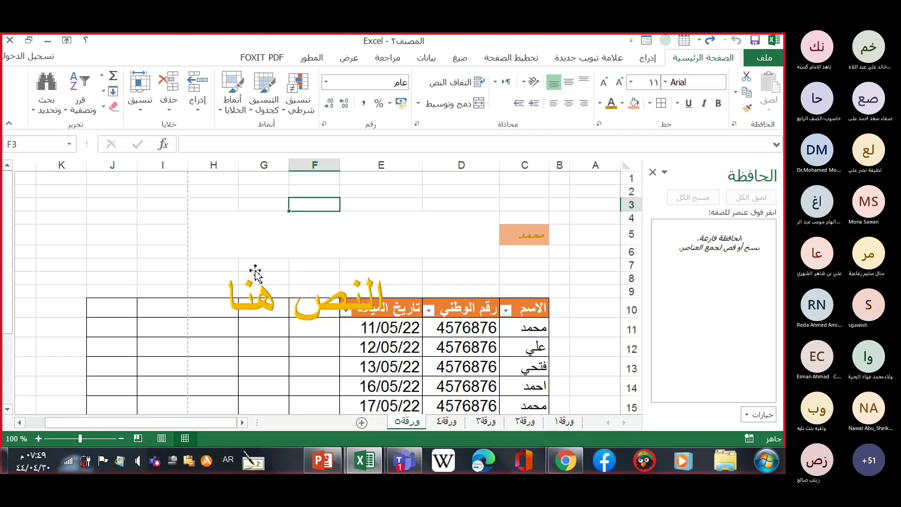
left_click(256, 305)
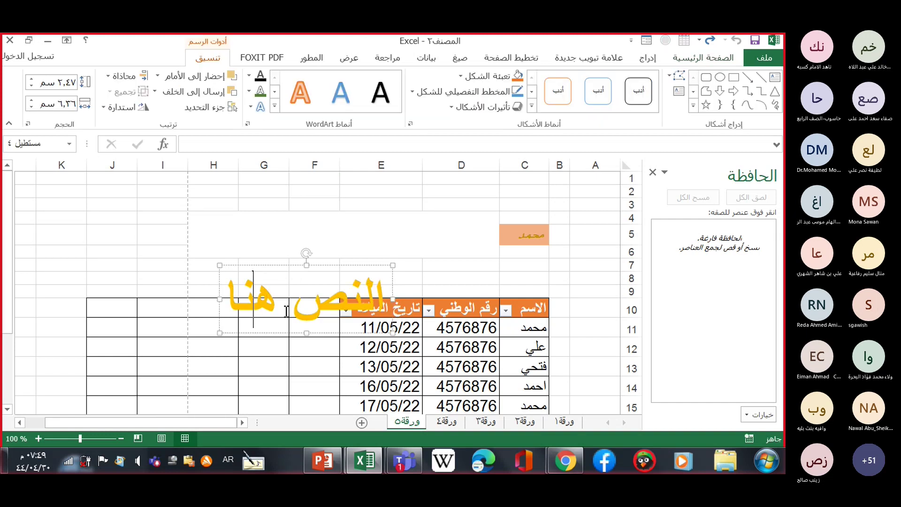
left_click_drag(280, 266, 298, 196)
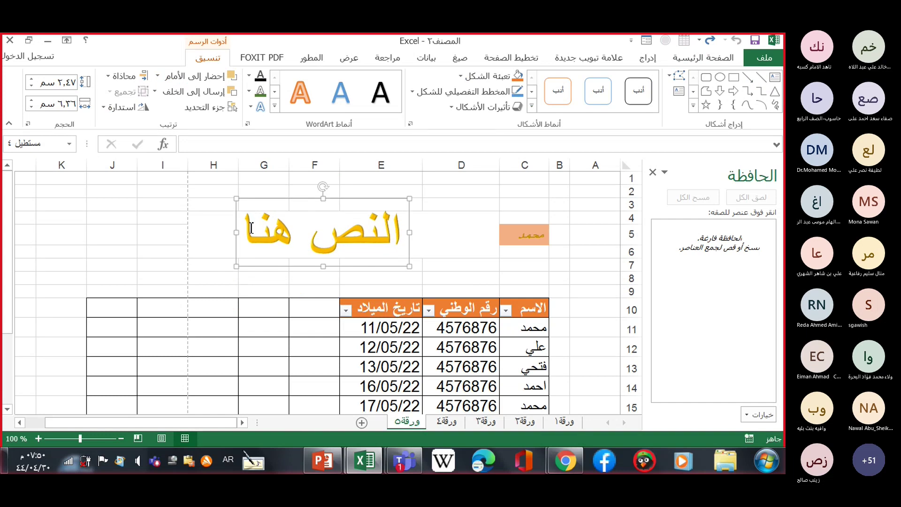
Replace the WordArt placeholder text with كشف درجات
left_click(251, 228)
key("BackSpace")
key("BackSpace")
key("BackSpace")
key("BackSpace")
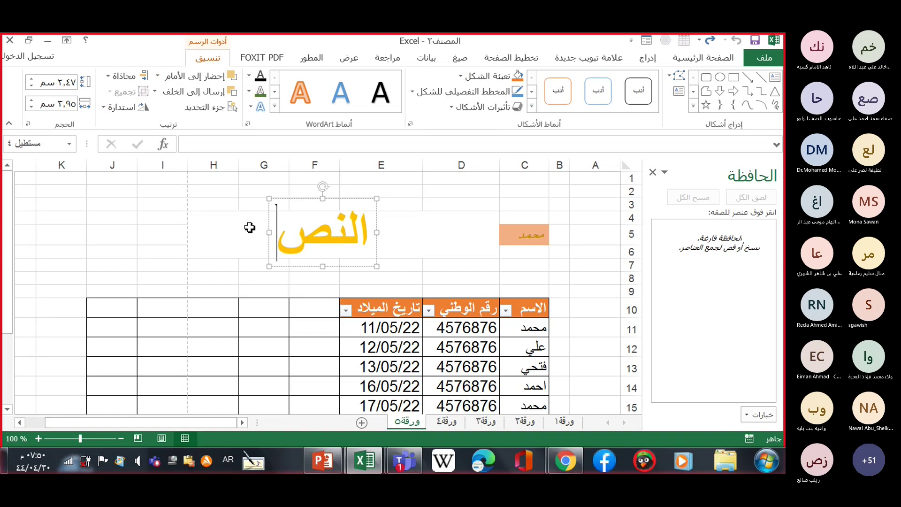
key("BackSpace")
key("BackSpace")
key("BackSpace")
type("ك")
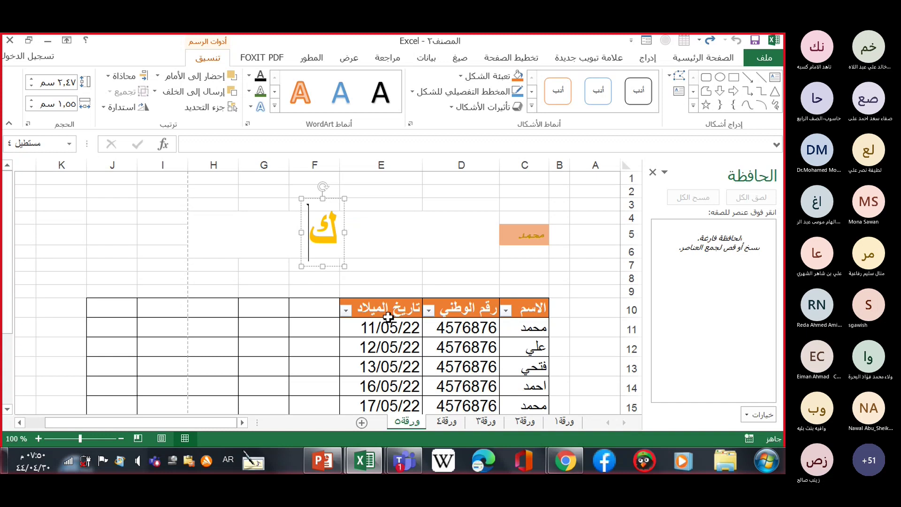
type("شف")
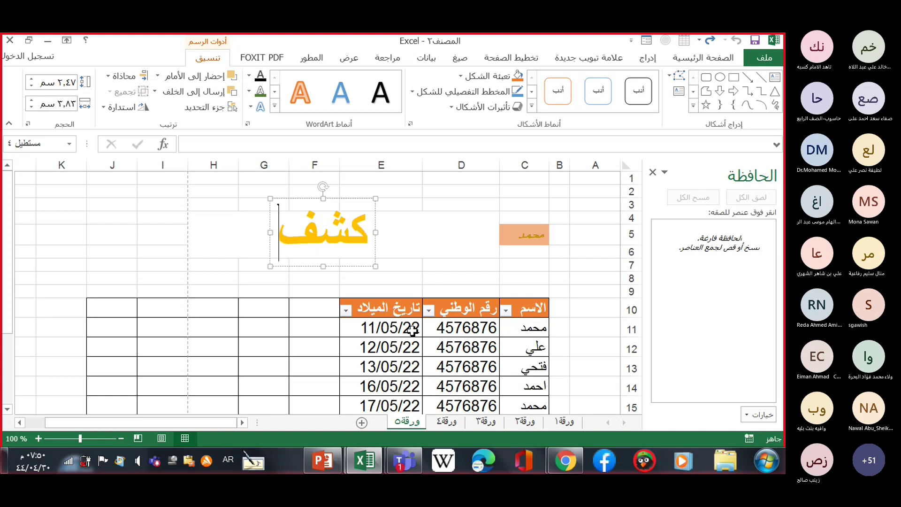
type(" در")
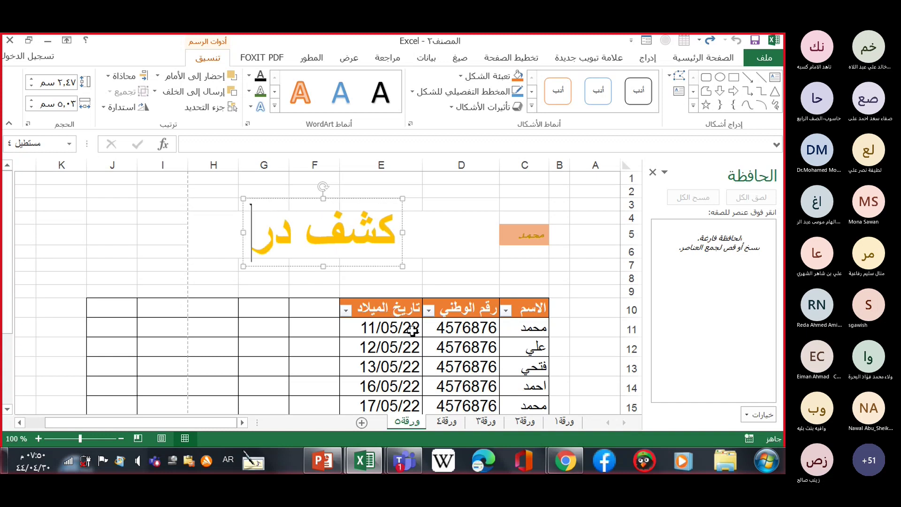
type("جا")
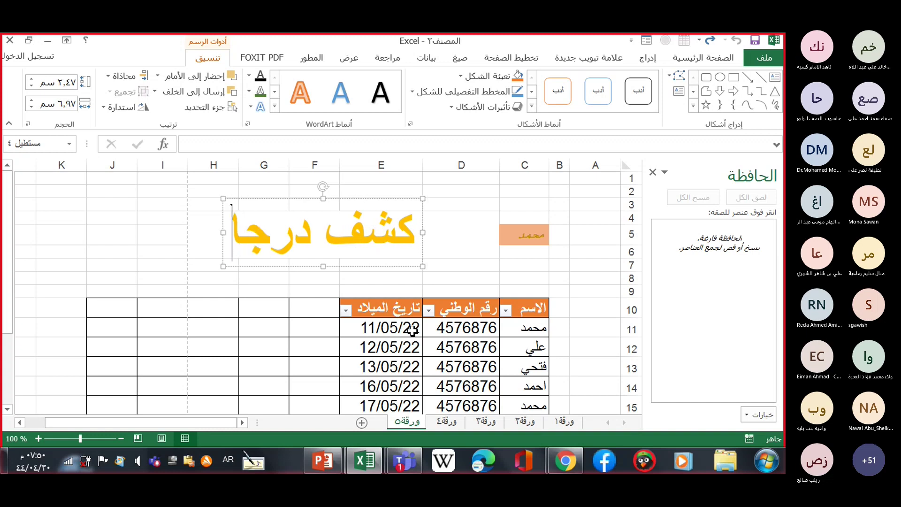
type("ت")
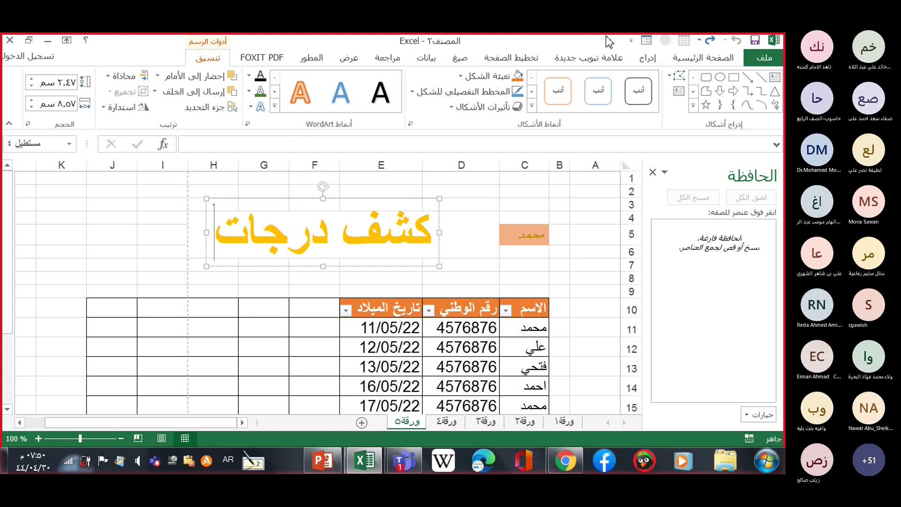
left_click(648, 58)
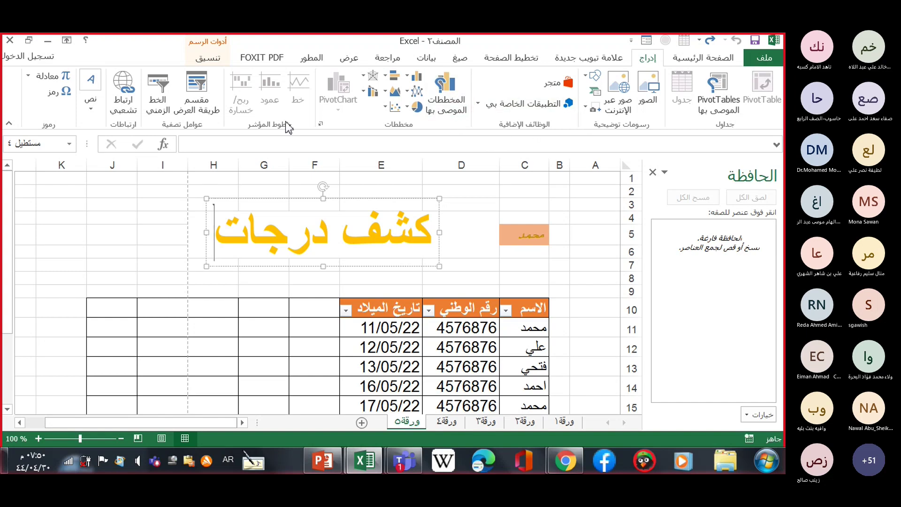
Draw an empty text box near the top of columns J–K, beside the كشف درجات title
left_click(91, 105)
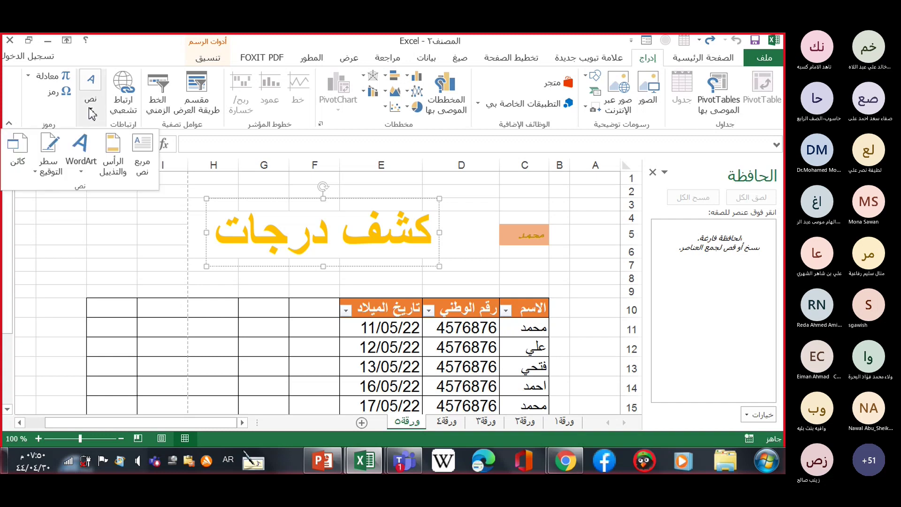
left_click(144, 171)
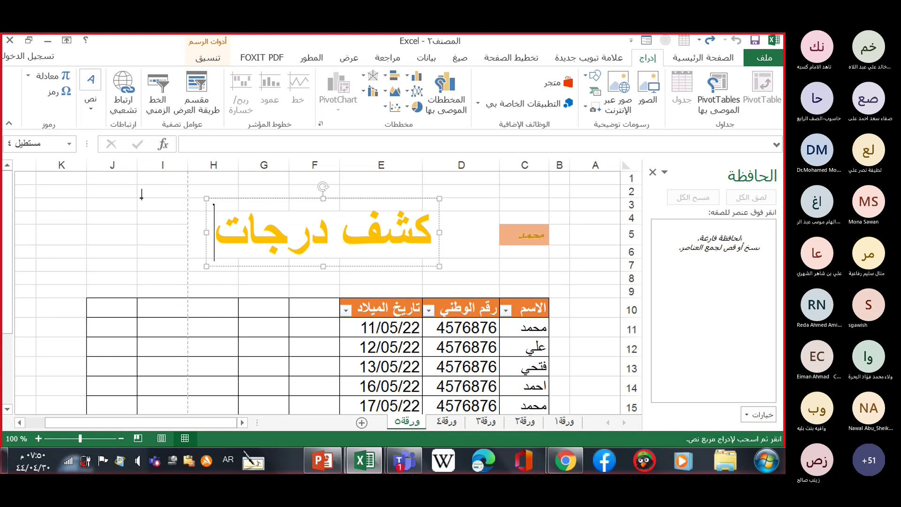
left_click_drag(138, 195, 44, 243)
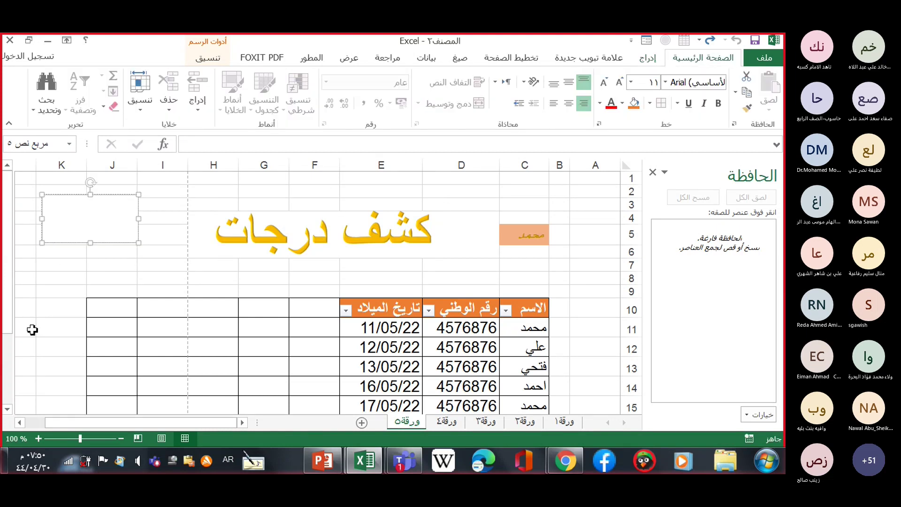
type("ب")
key("BackSpace")
scroll(14, 305, "down", 2)
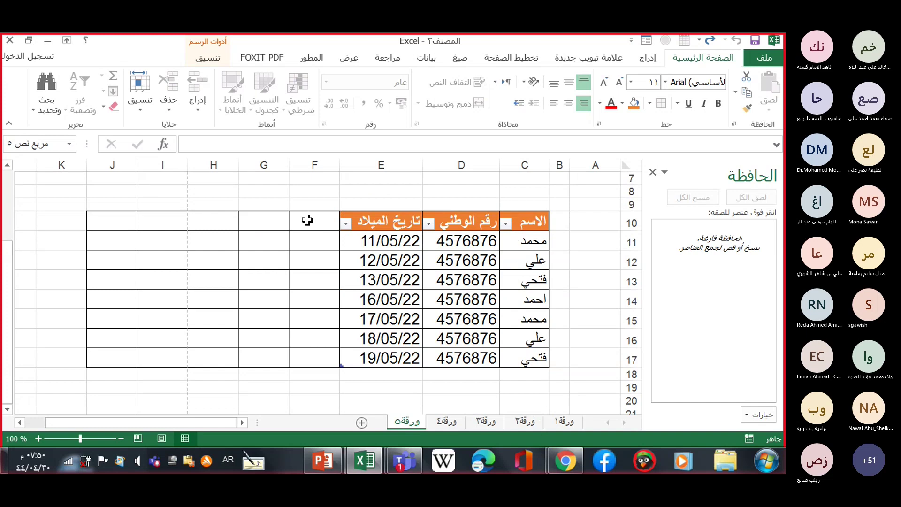
Add the header أكبر in F10 to extend the table with a new column
left_click(374, 221)
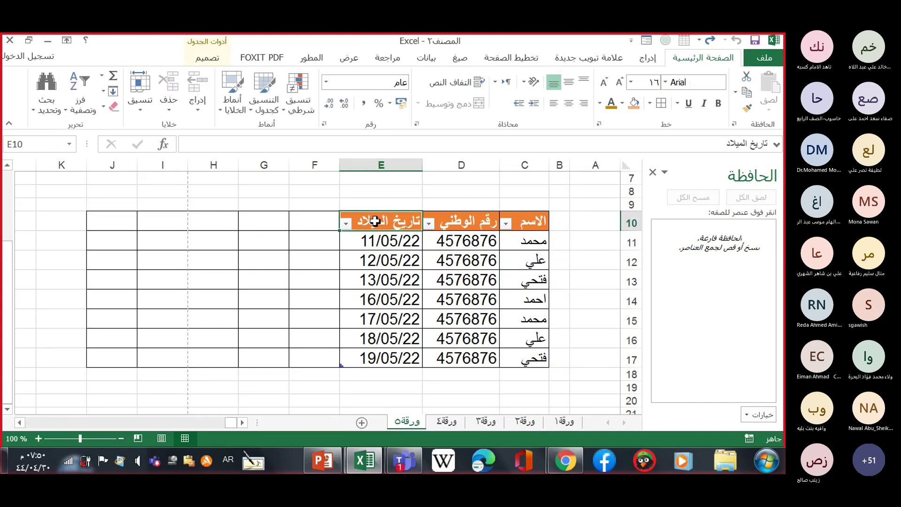
key("Tab")
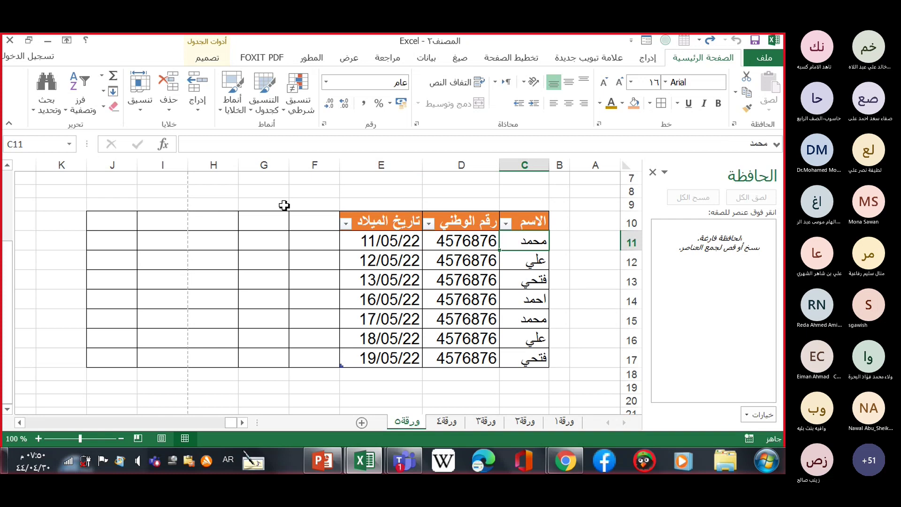
left_click(312, 220)
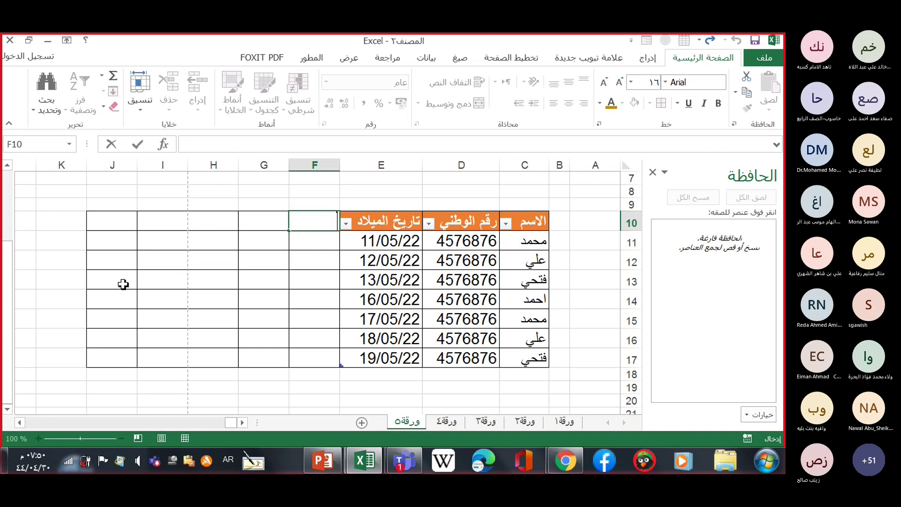
type("أ")
type("كب")
type("ر")
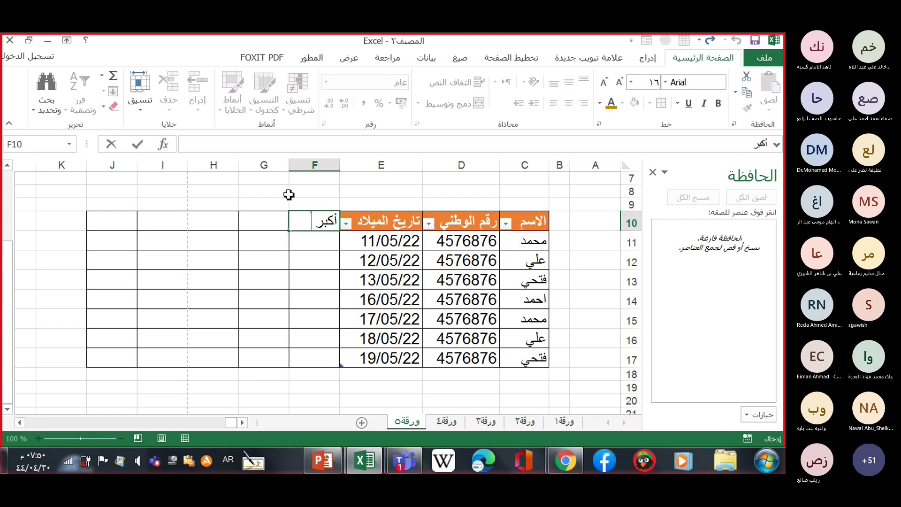
left_click(301, 249)
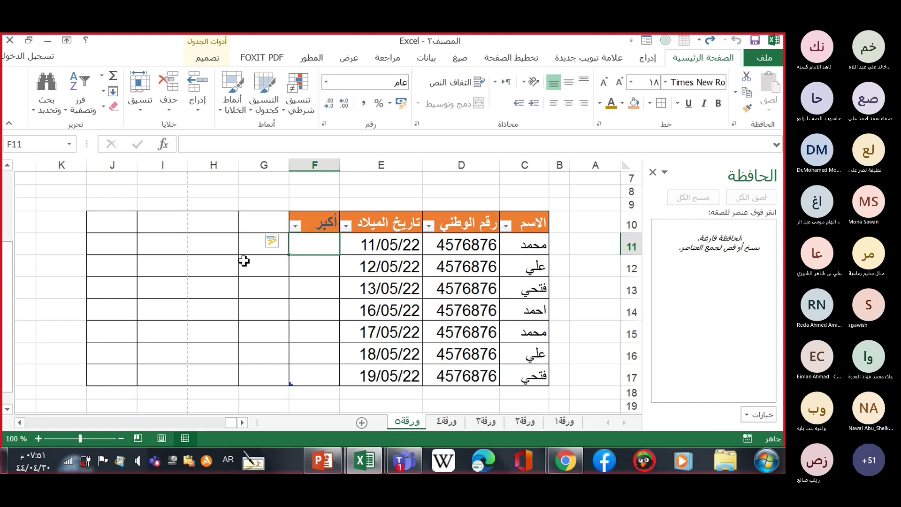
Fill F11:F17 with 12, 10, 11, 17, 40, 220 and 10, then start a formula in F18
type("12")
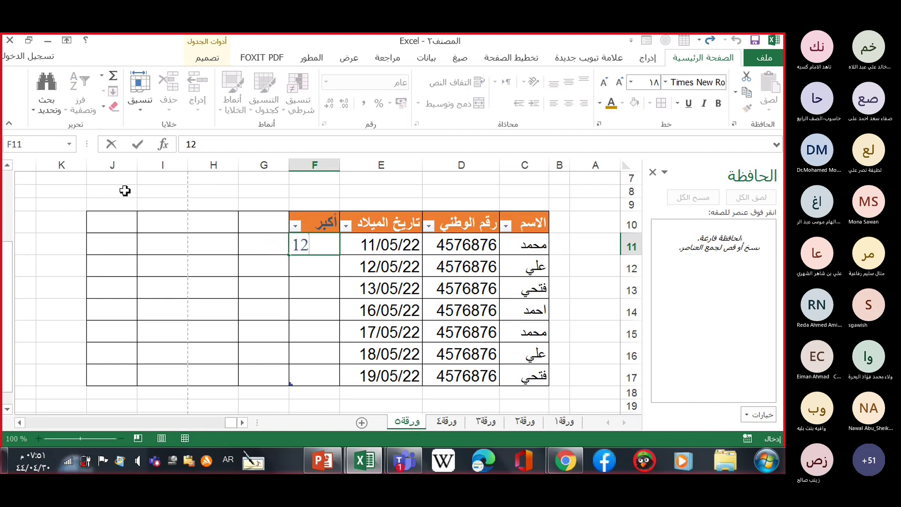
key("Return")
type("10")
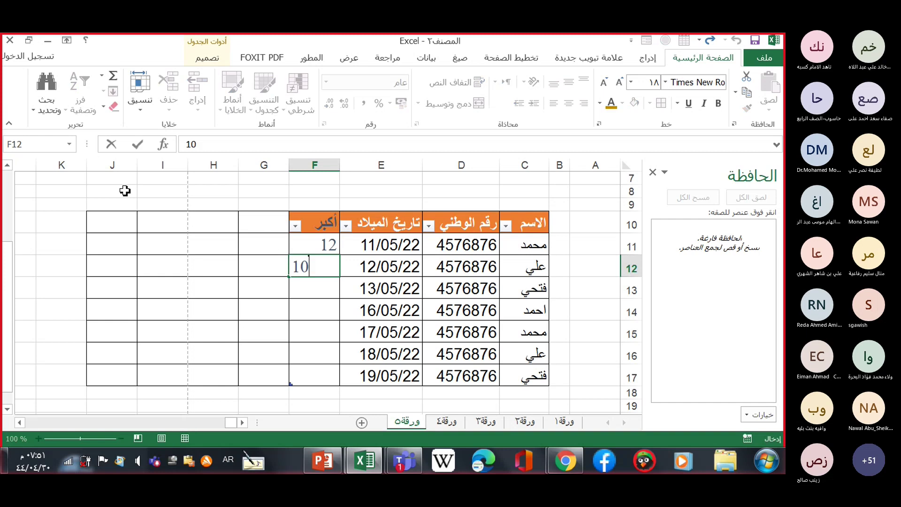
key("Return")
type("1")
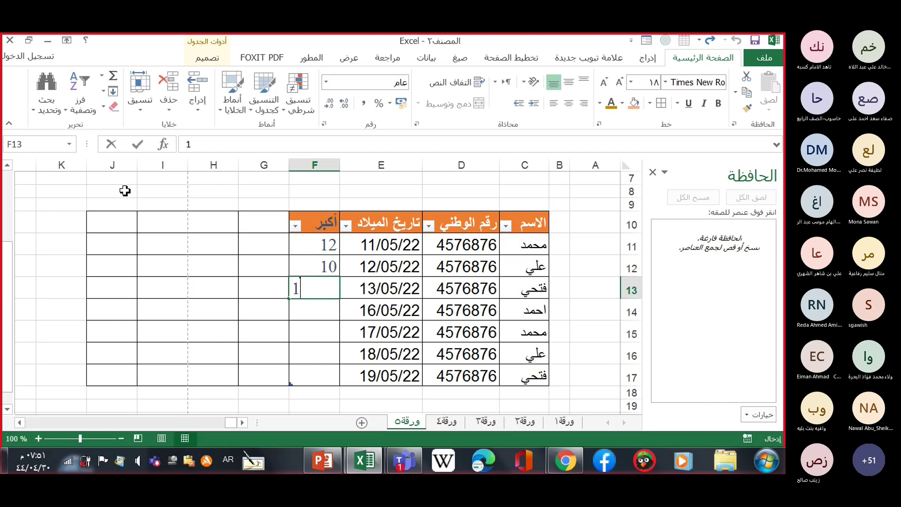
type("1")
key("Return")
type("0")
key("BackSpace")
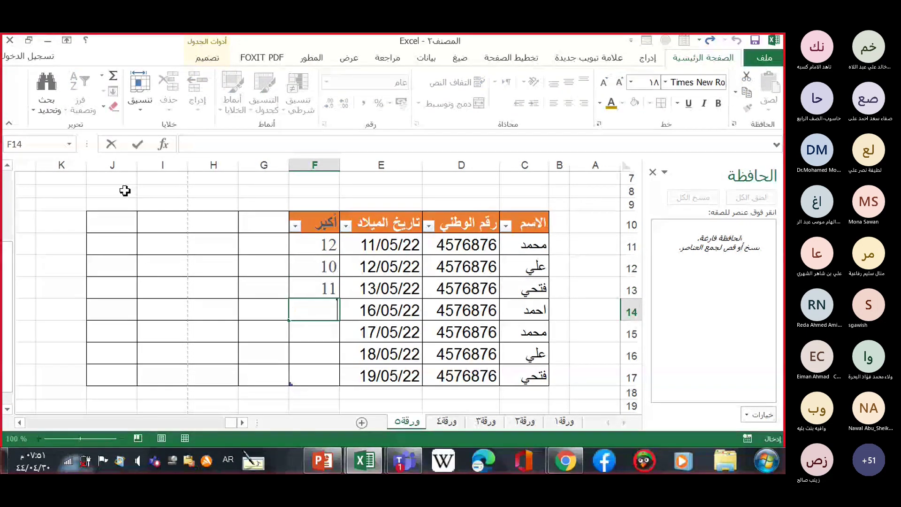
type("17")
key("Return")
type("40")
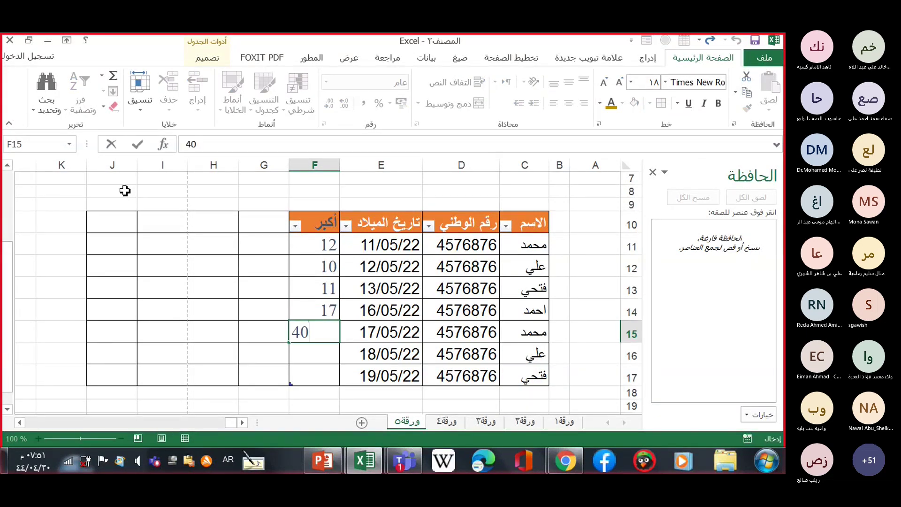
key("Return")
type("22")
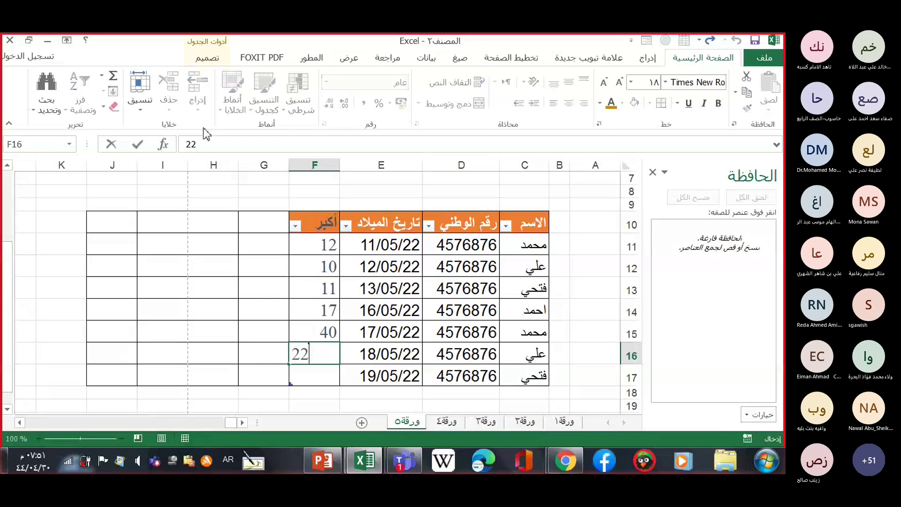
type("0")
key("Return")
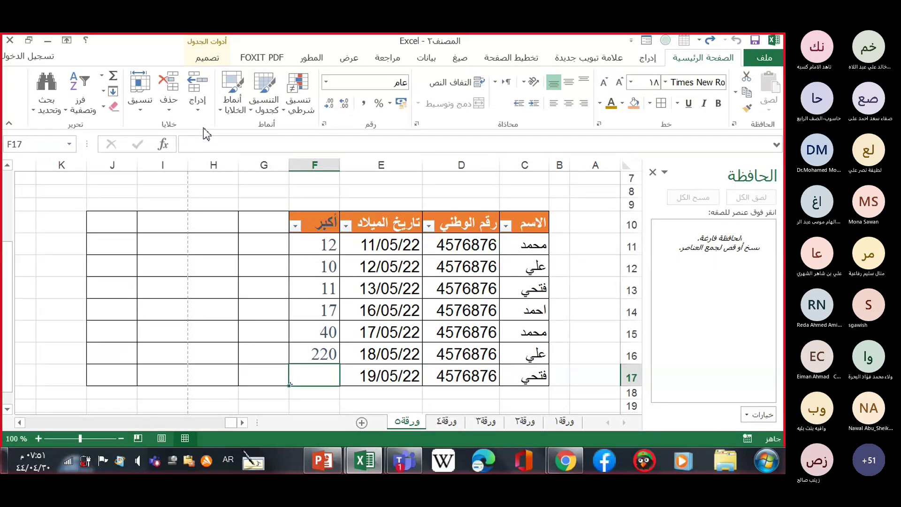
type("10")
key("Return")
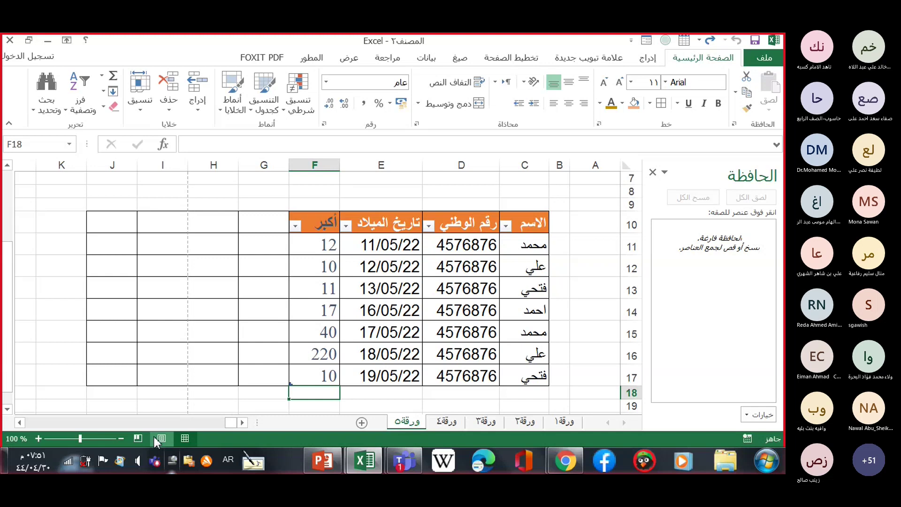
type("=")
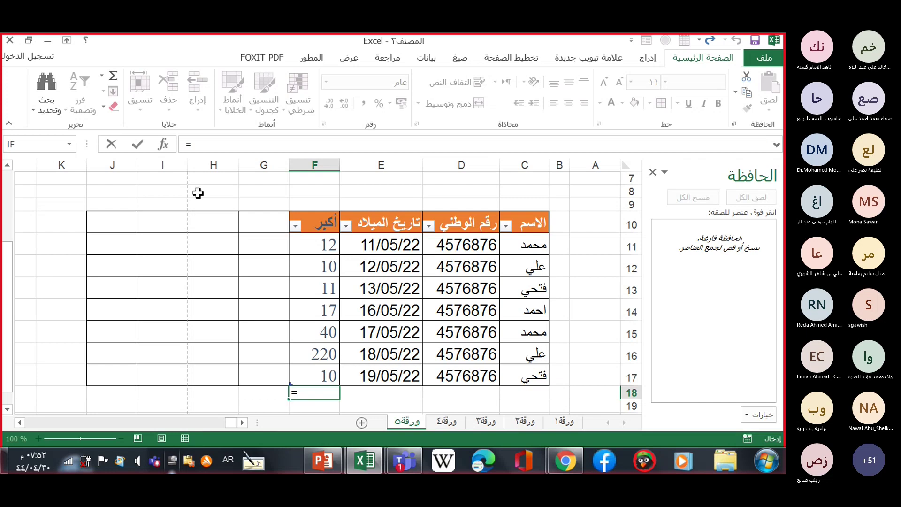
Enter a MAX formula over the أكبر column F11:F17 in F18, returning 220
left_click(163, 145)
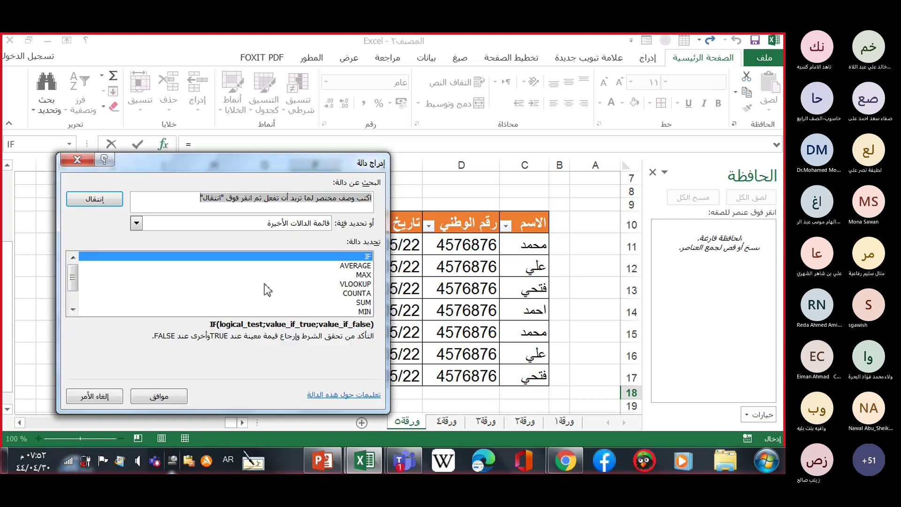
double_click(362, 275)
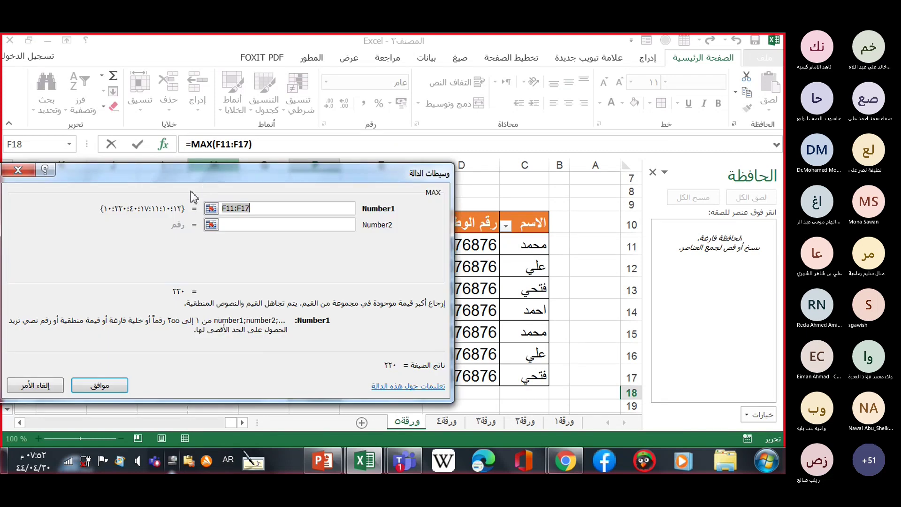
mouse_move(193, 170)
left_mouse_down()
mouse_move(154, 353)
mouse_move(157, 344)
left_mouse_up()
left_click_drag(306, 248, 309, 251)
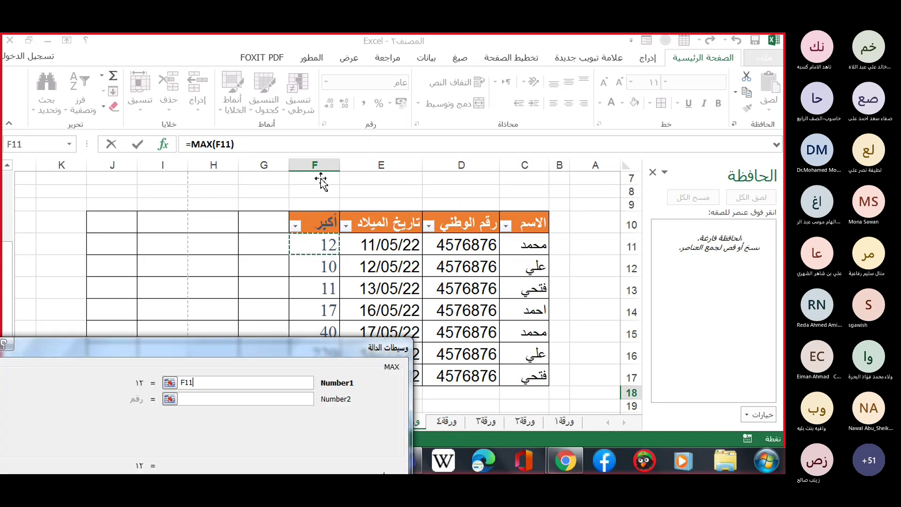
type("D:H")
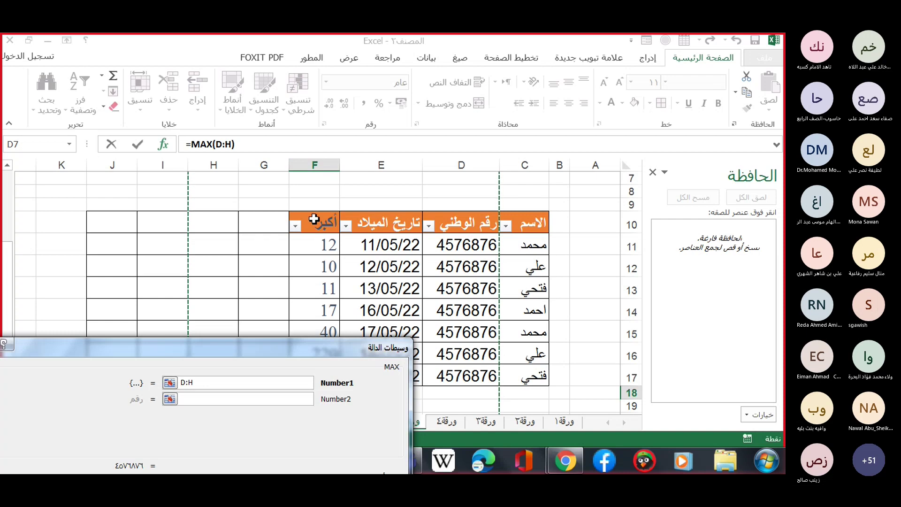
left_click(631, 245)
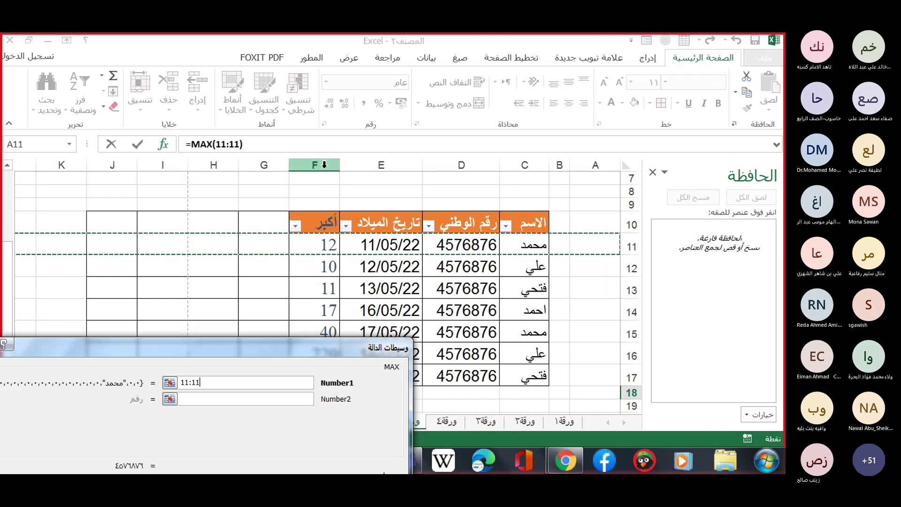
key("ctrl+z")
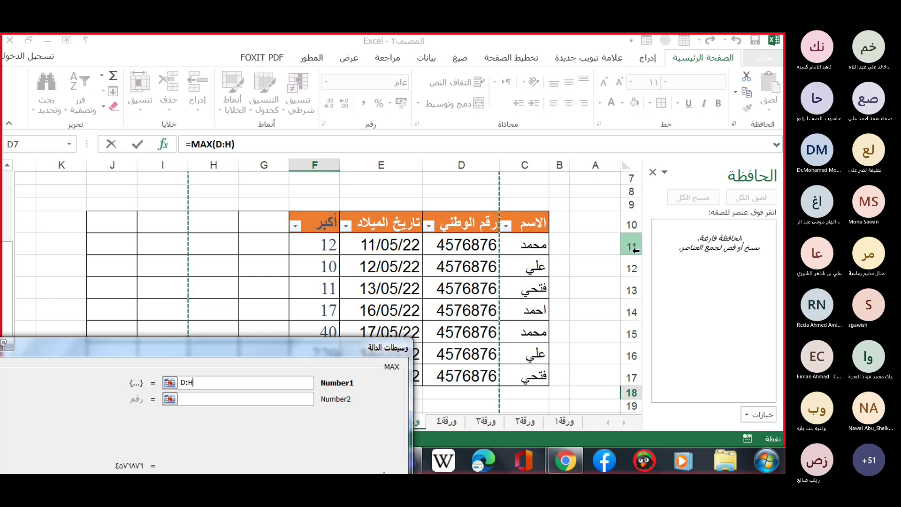
left_click(635, 250)
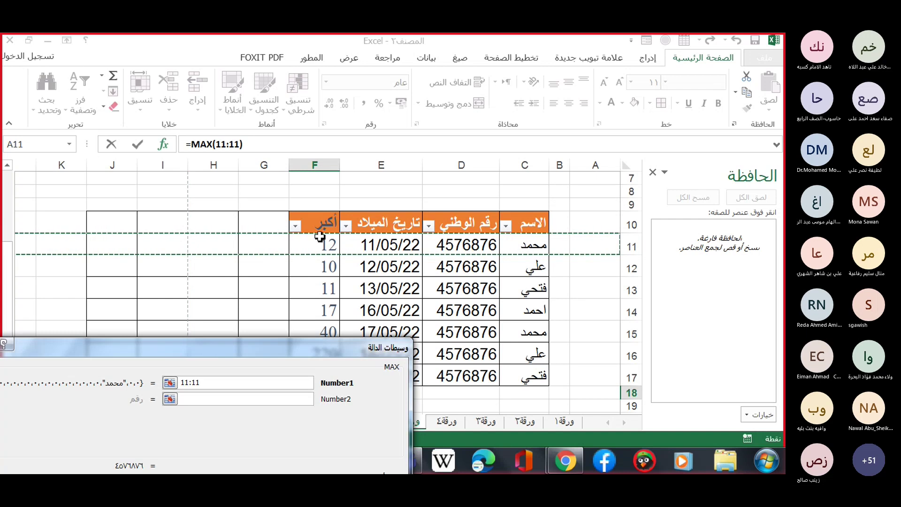
left_click(320, 237)
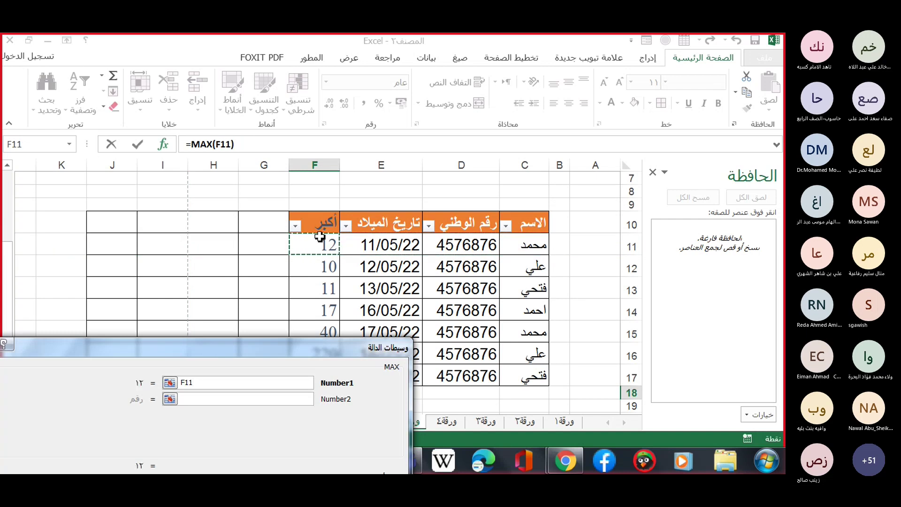
left_click_drag(320, 237, 318, 268)
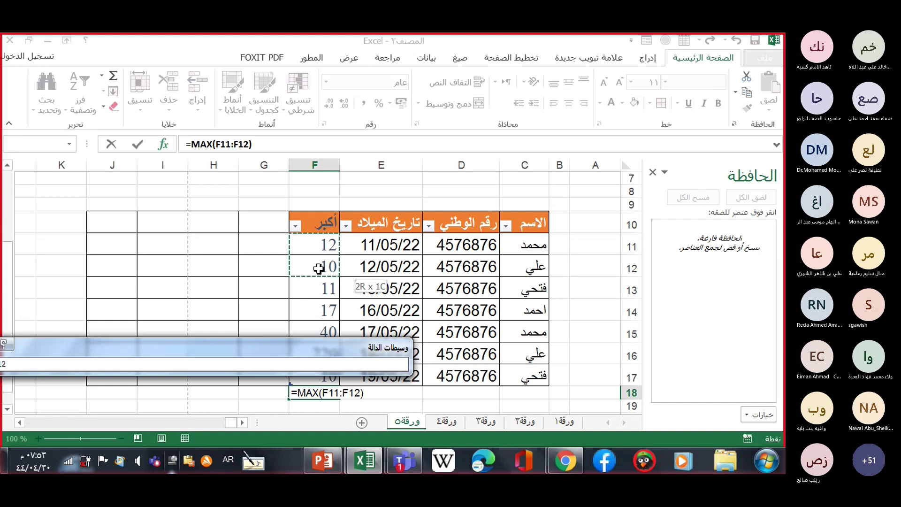
left_click_drag(319, 268, 298, 374)
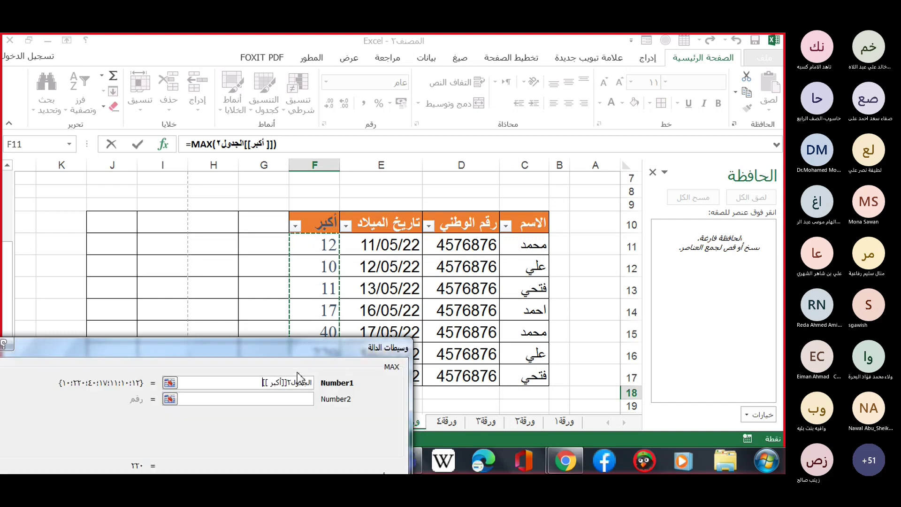
key("Return")
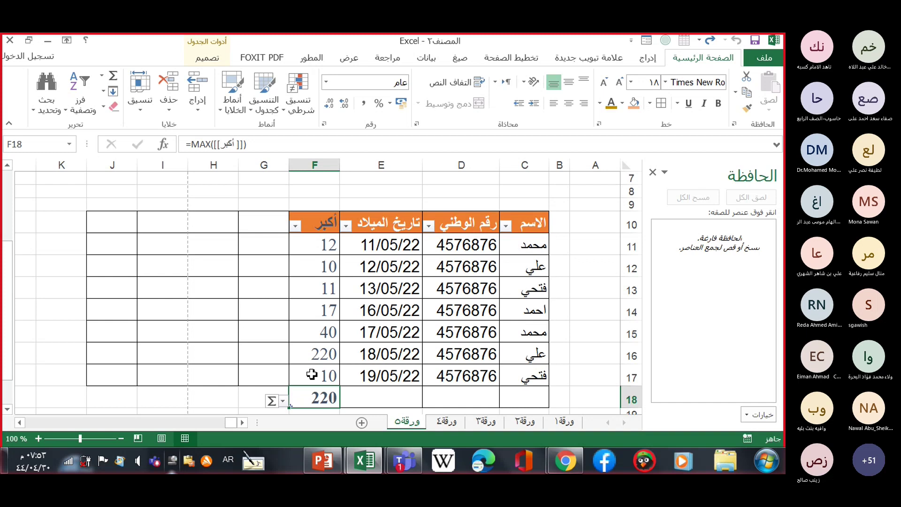
Type the heading أصغر قيمة in G10 to add a new table column
left_click(264, 226)
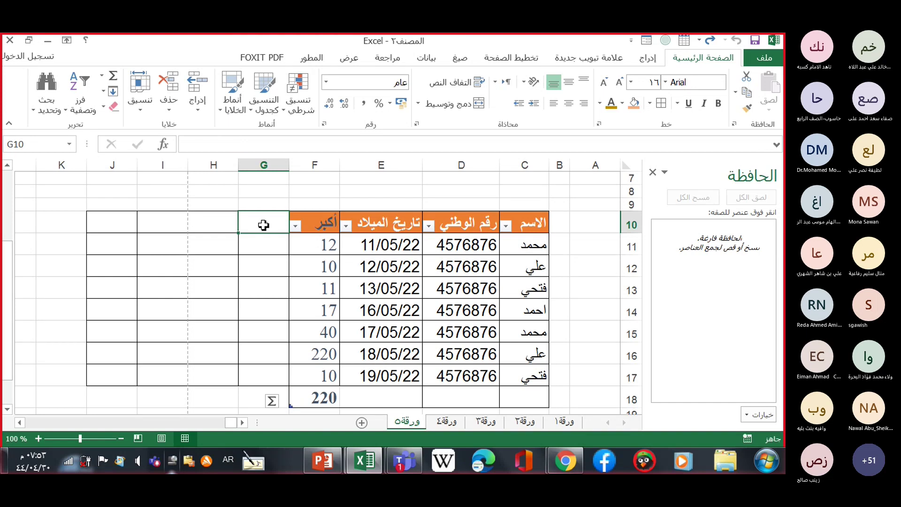
type("أص")
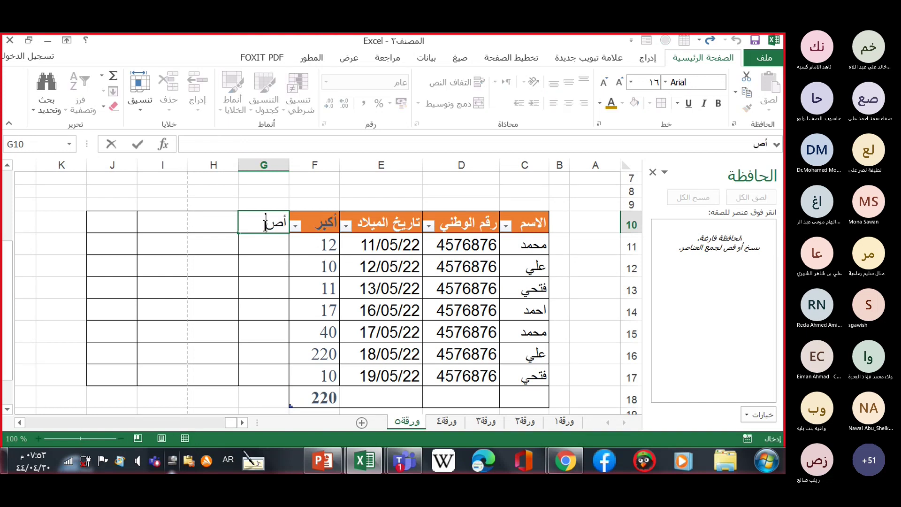
type("غر")
type("في")
type("مة")
key("Return")
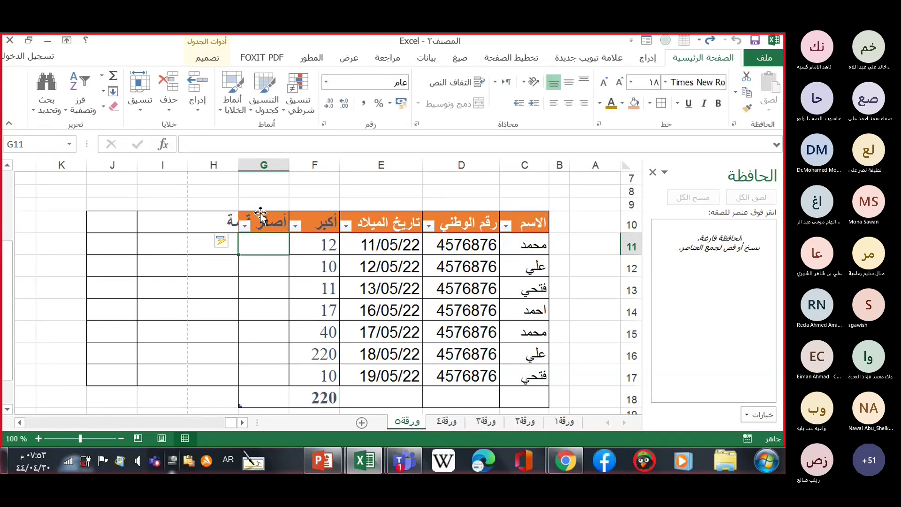
AutoFit column G's width so the أصغر قيمة heading fits
key("ctrl+a")
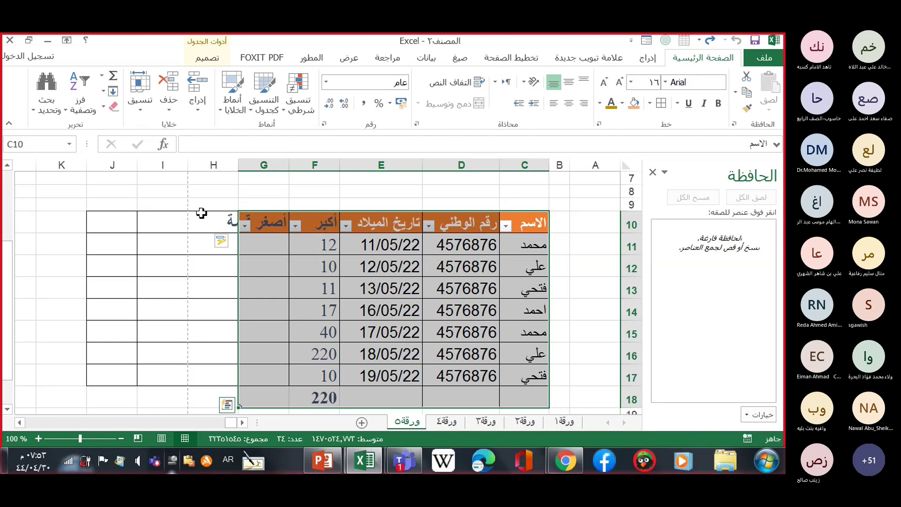
left_click(201, 213)
key("Right")
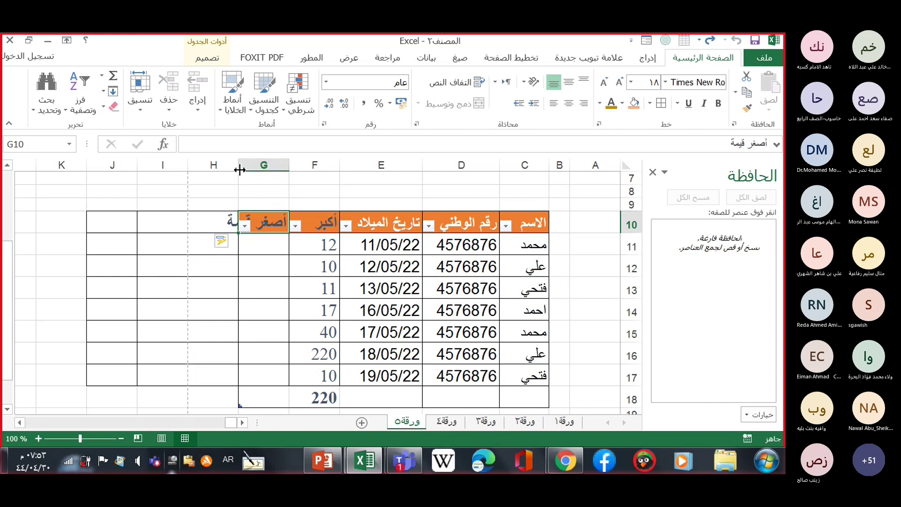
left_click(139, 103)
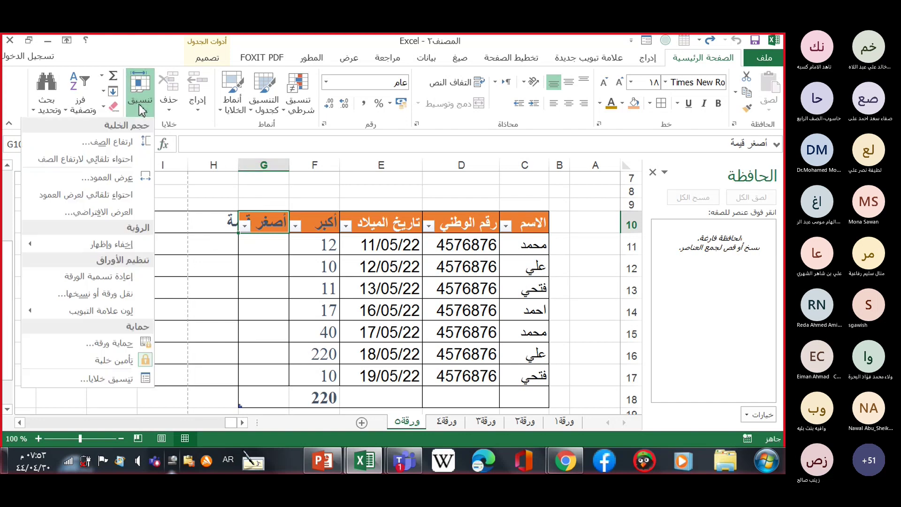
left_click(104, 193)
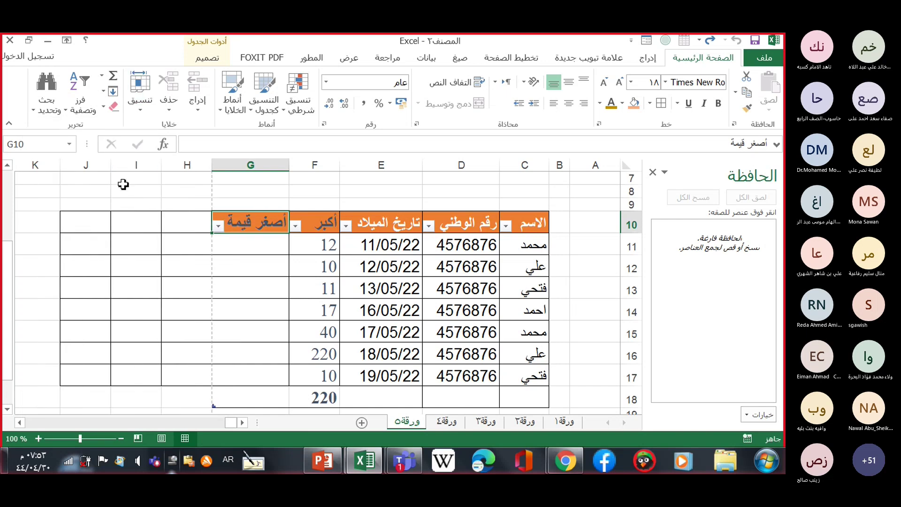
left_click(141, 106)
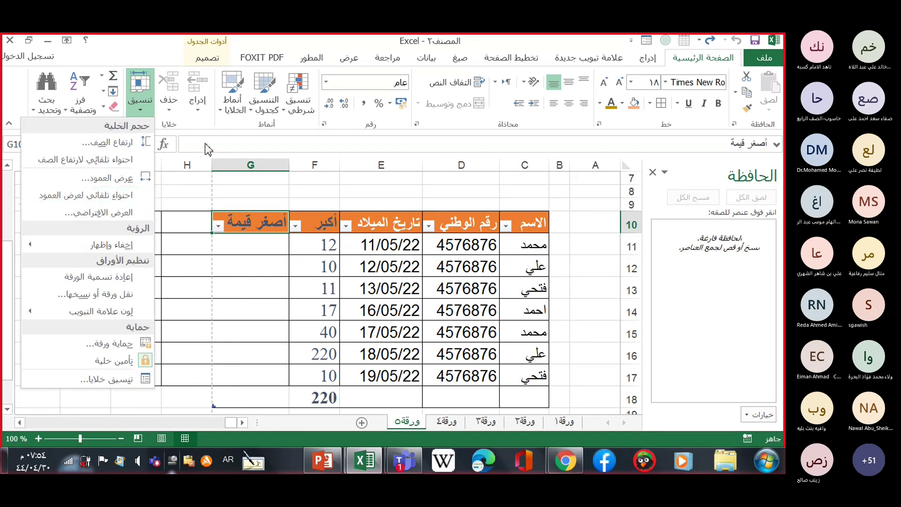
left_click(187, 197)
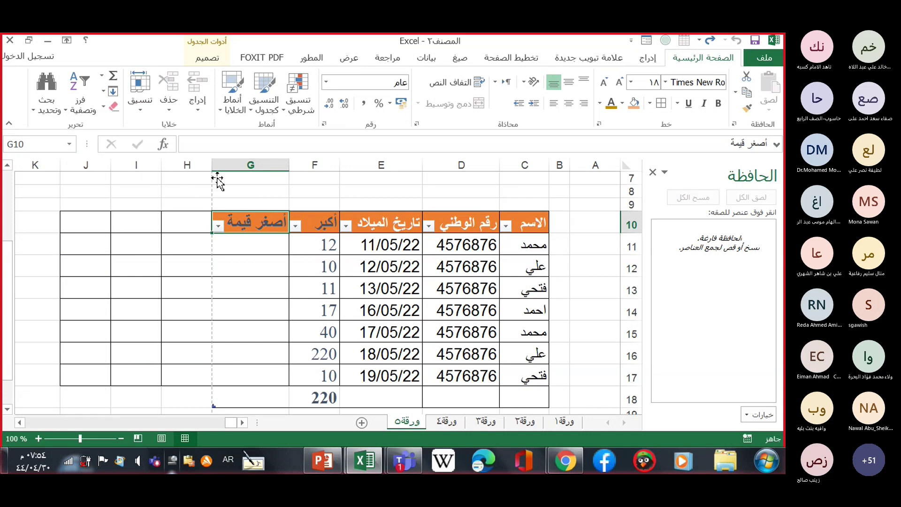
left_click_drag(207, 163, 221, 163)
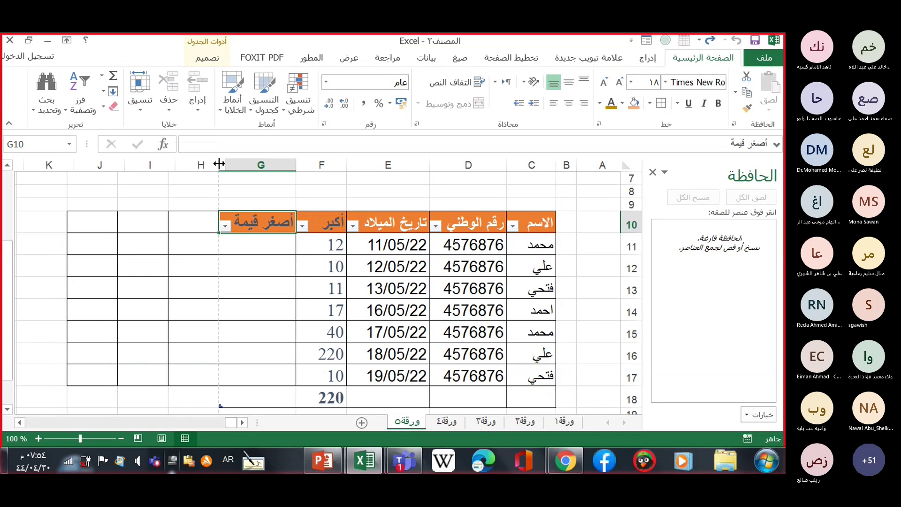
left_click_drag(221, 163, 248, 162)
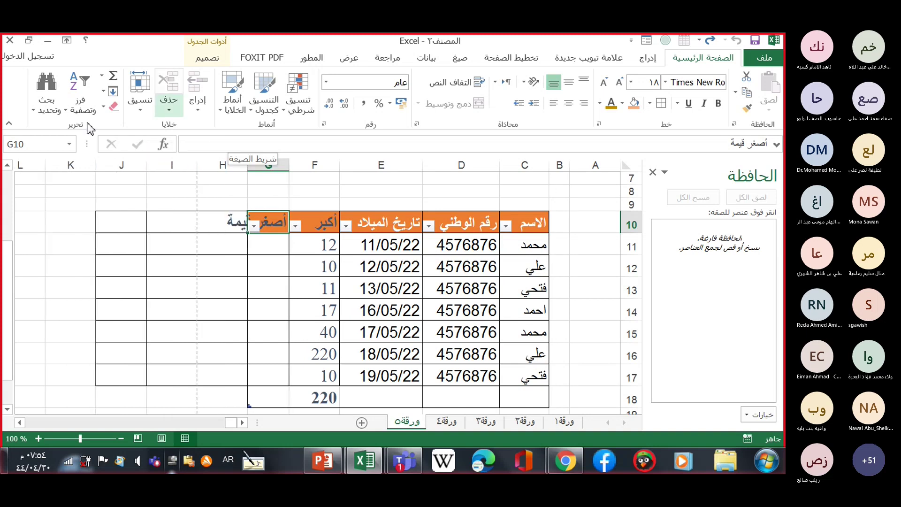
left_click(140, 114)
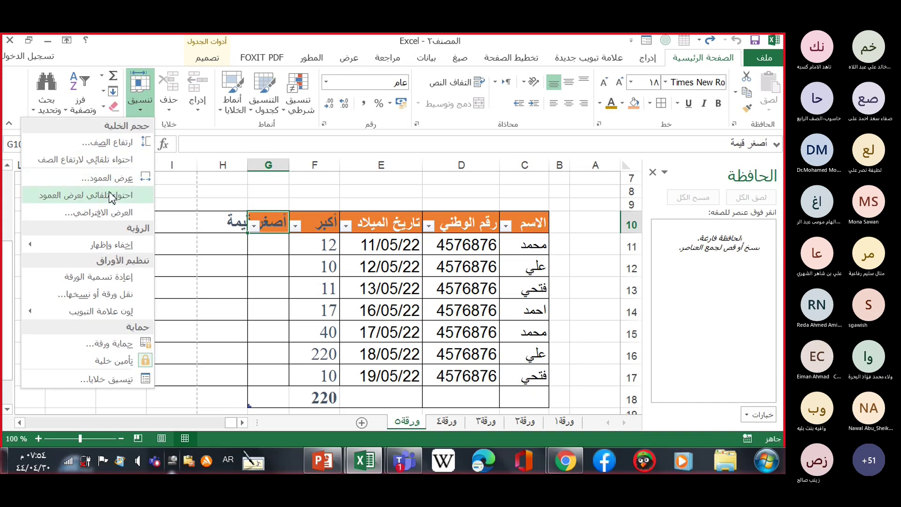
left_click(112, 197)
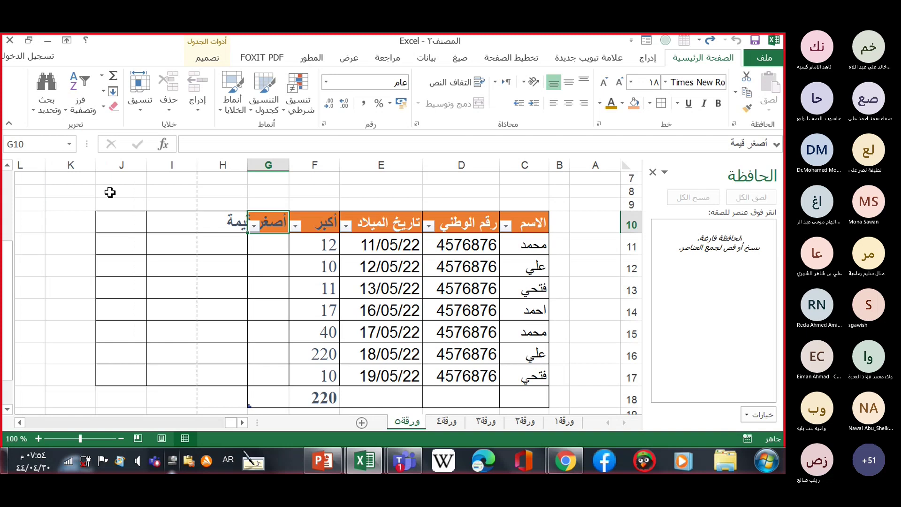
Enter 10, 12, 11, 5 and 10 in G11 through G15
left_click(250, 242)
type("10")
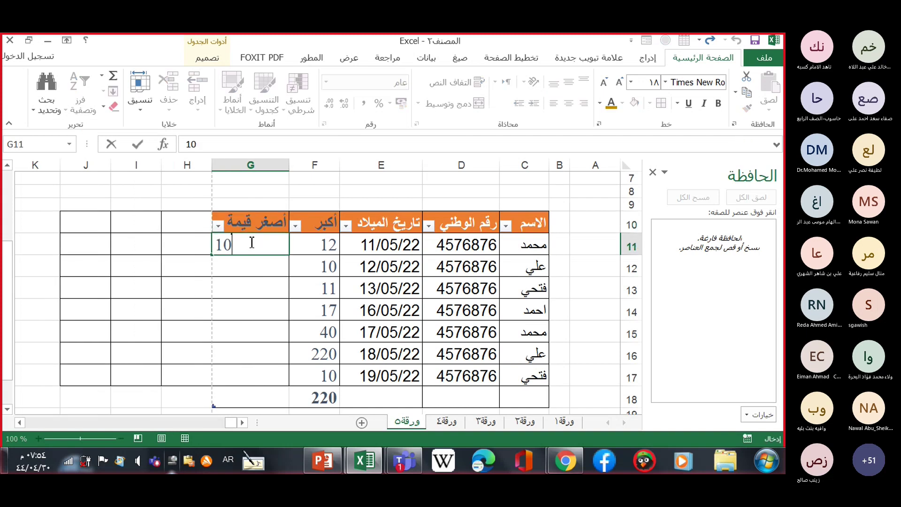
key("Return")
type("1")
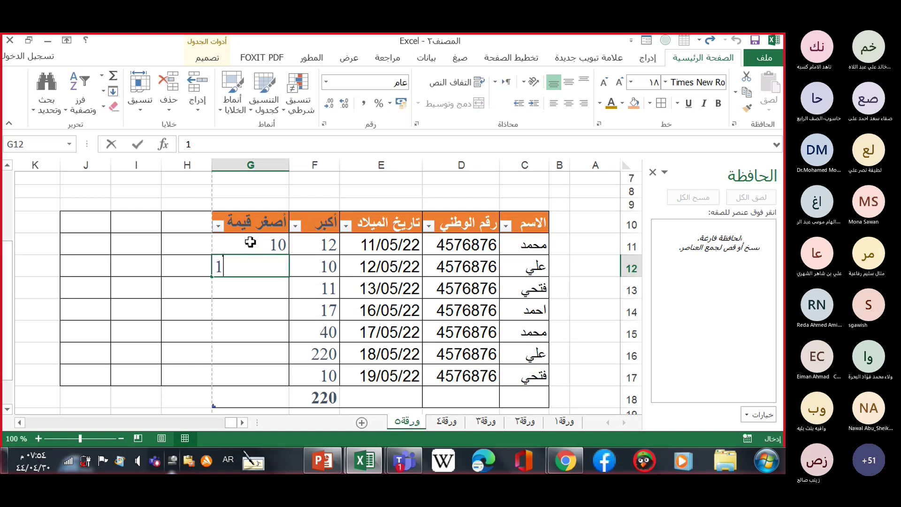
type("2")
key("Return")
type("1")
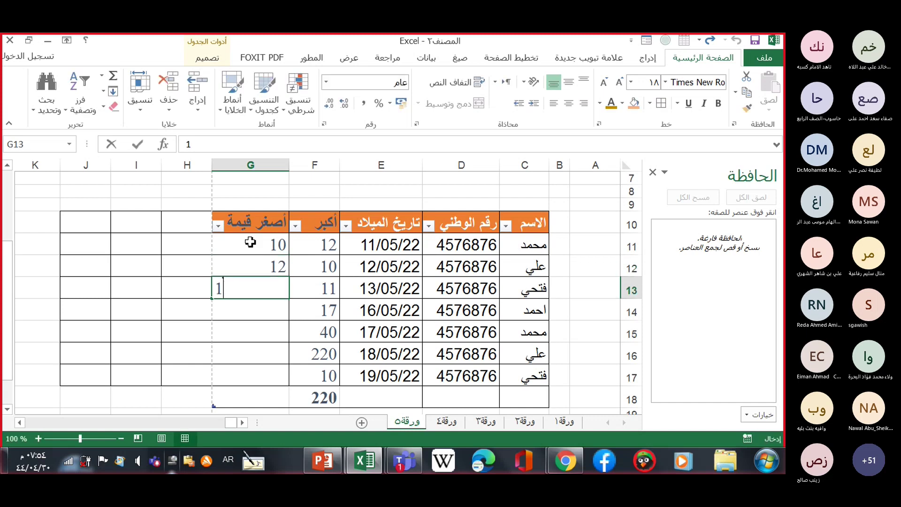
type("1")
key("Return")
type("5")
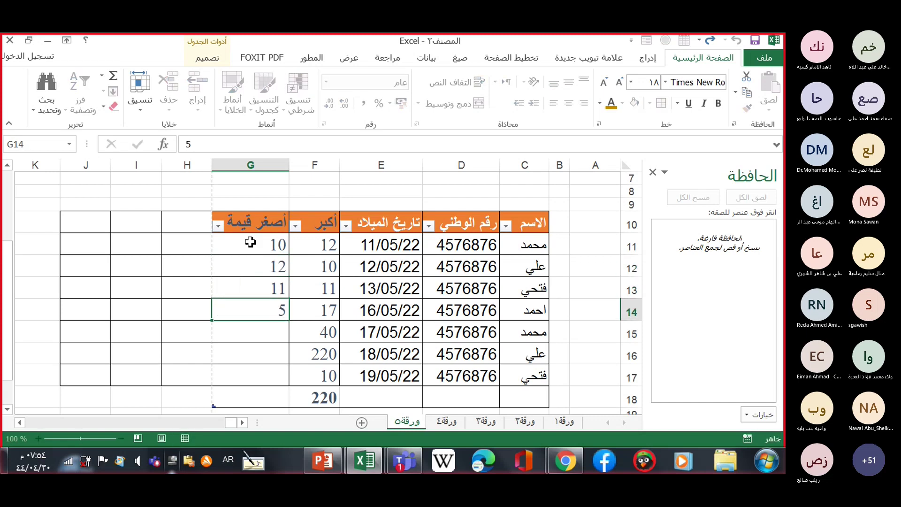
key("Return")
type("1")
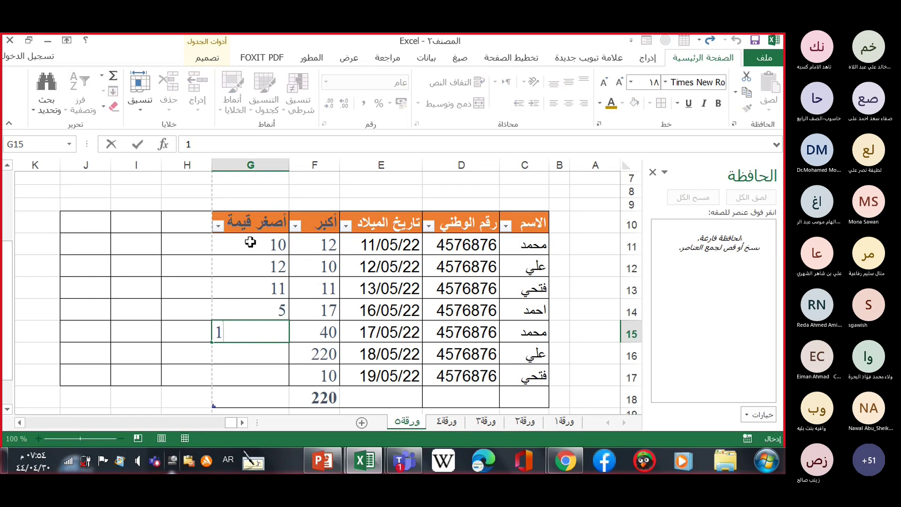
type("0")
key("Return")
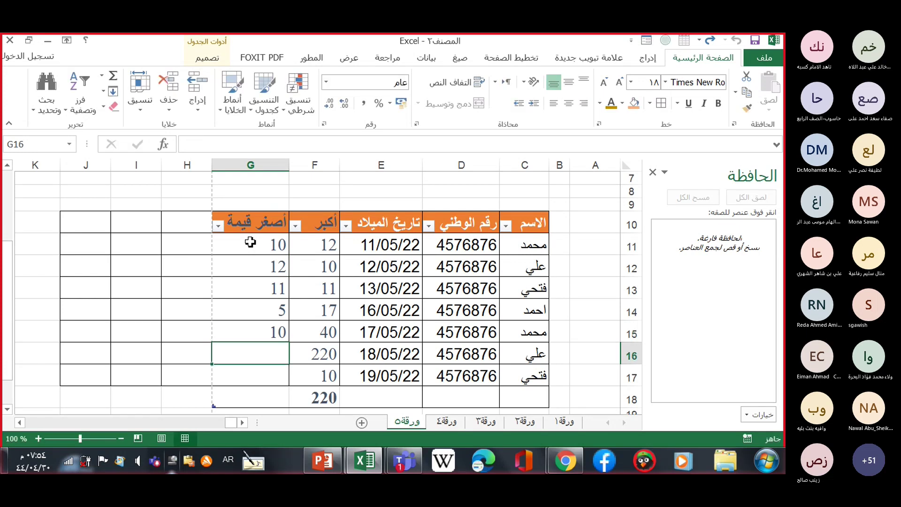
Enter 1 in G16 and 7 in G17, then start a formula in G18
type("1")
key("Return")
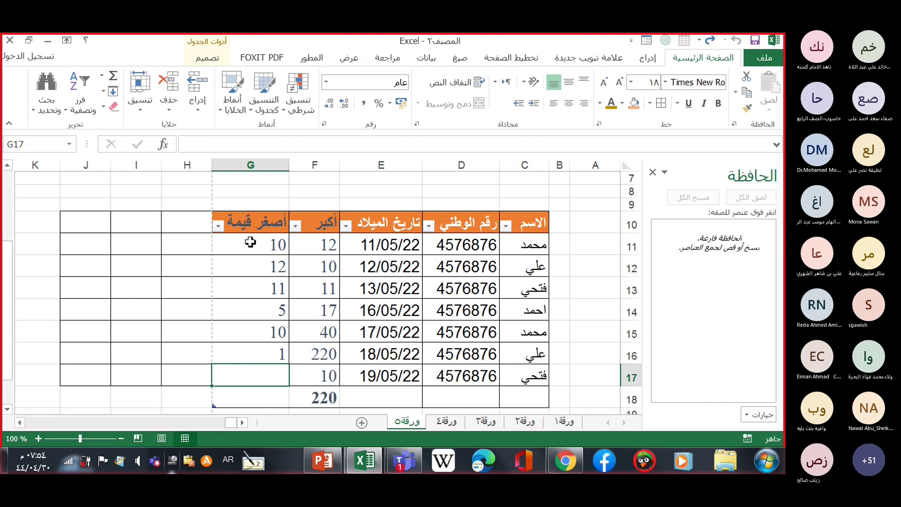
type("7")
key("Return")
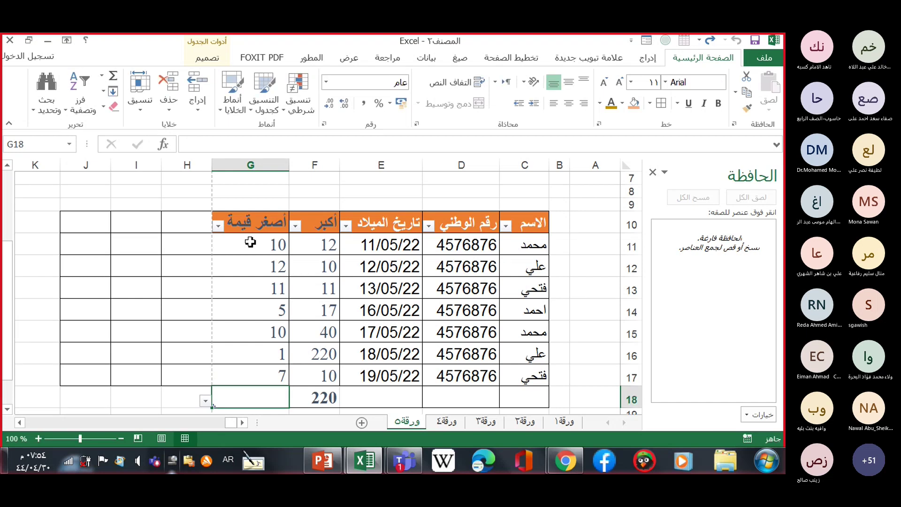
type("=")
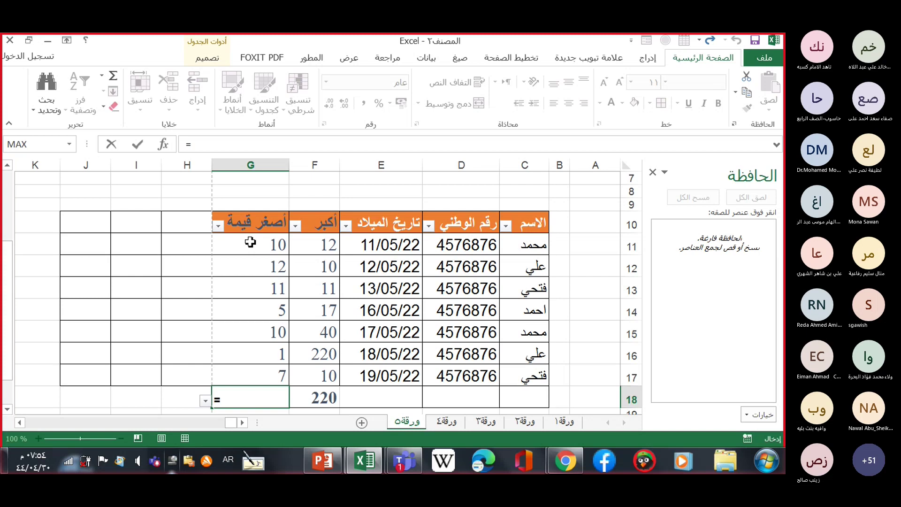
Insert a MIN formula over G11:G17 in G18
type("ة")
key("BackSpace")
left_click(164, 144)
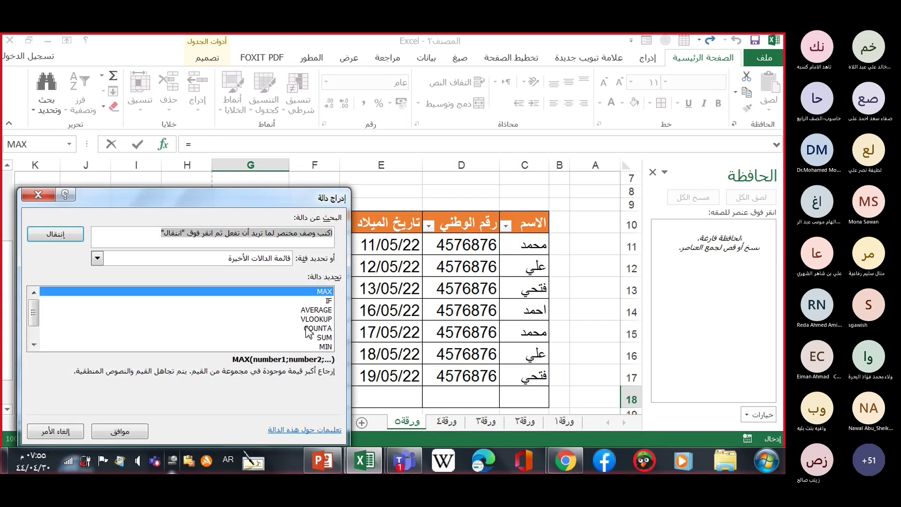
double_click(324, 346)
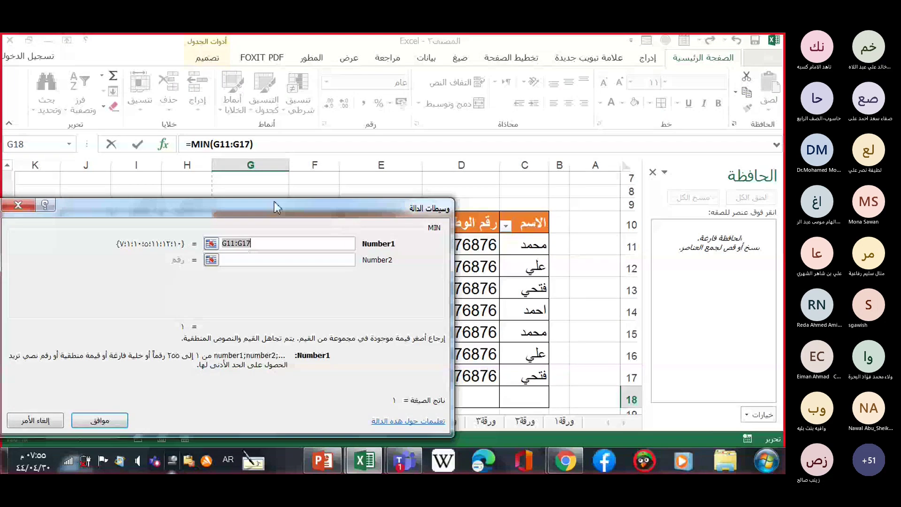
mouse_move(238, 220)
left_mouse_down()
mouse_move(245, 39)
mouse_move(186, 343)
left_mouse_up()
left_click(239, 244)
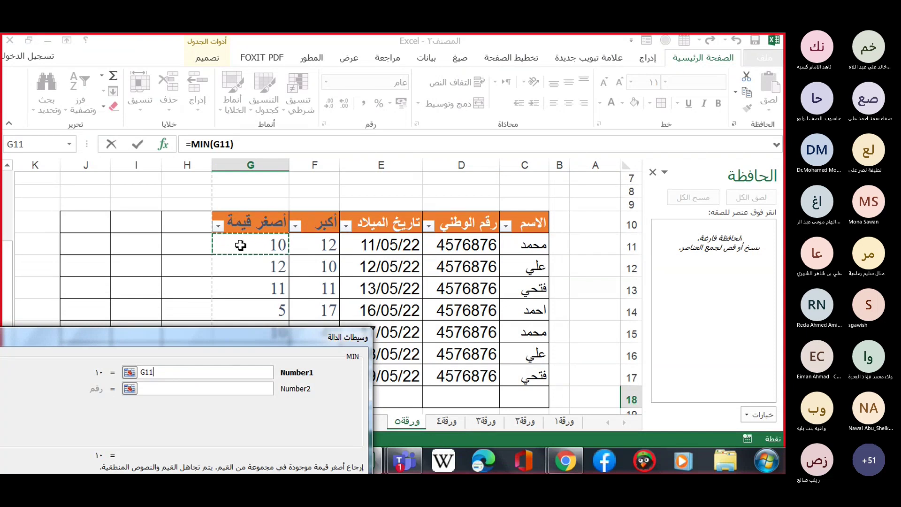
left_click_drag(240, 245, 239, 290)
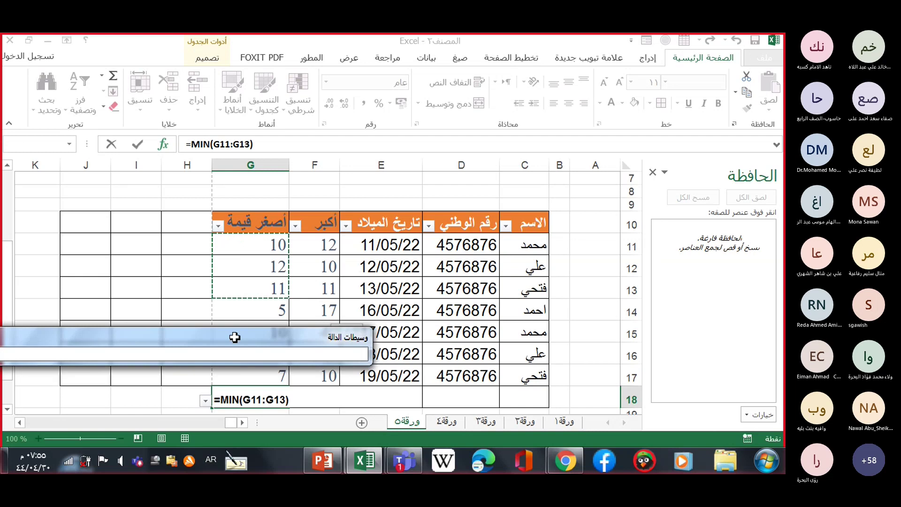
left_click_drag(235, 337, 235, 366)
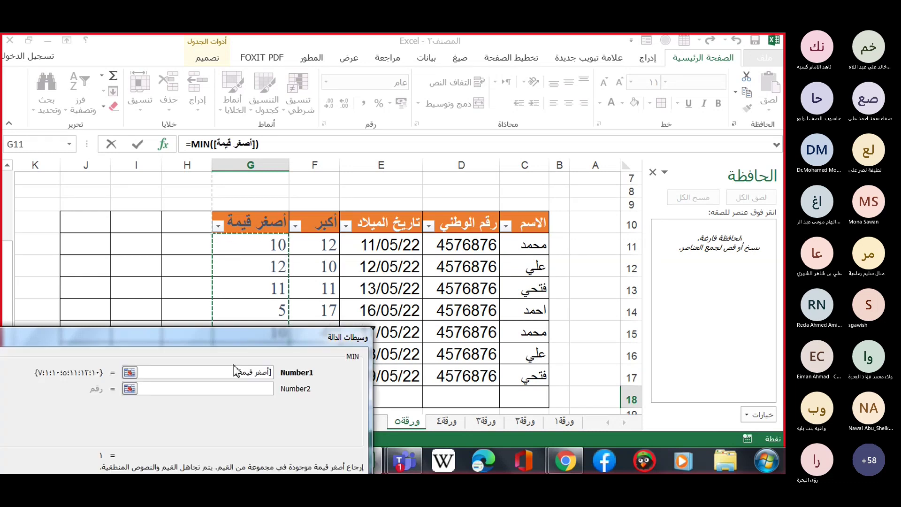
key("Return")
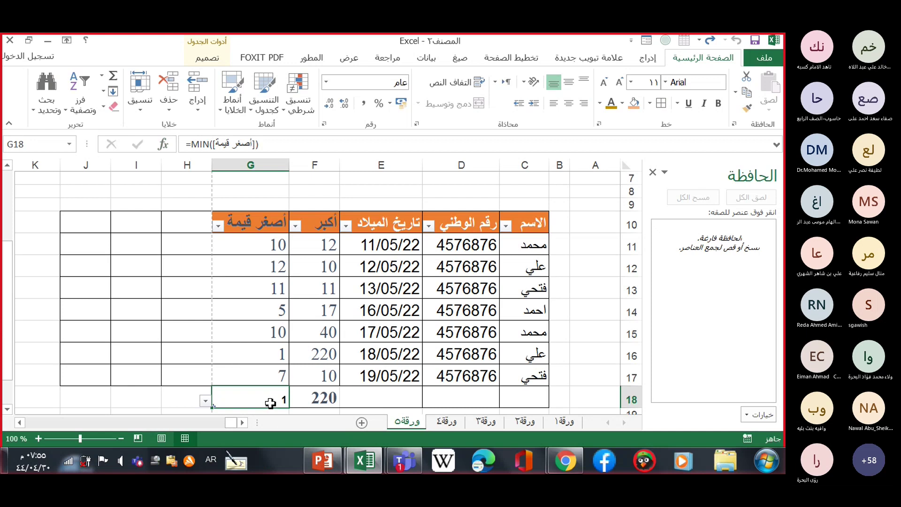
Clear the value in G17 so the minimum becomes 0
left_click(277, 374)
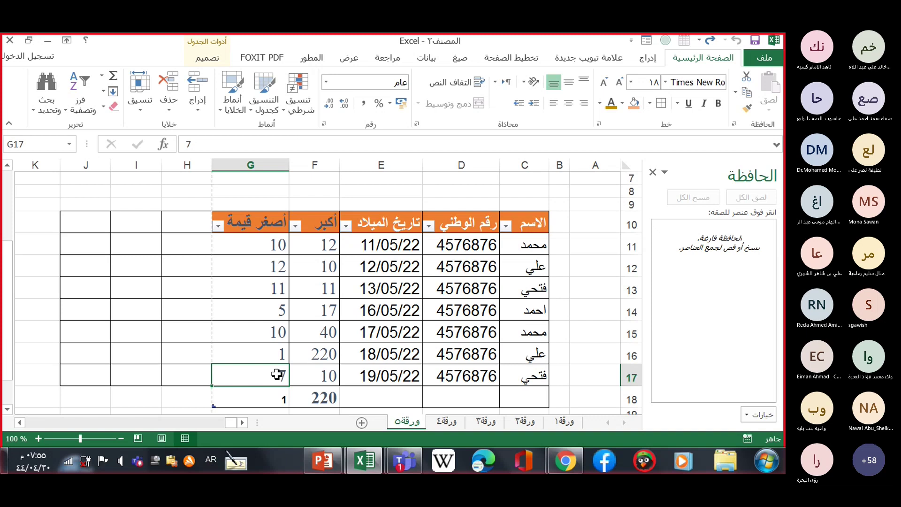
type("1")
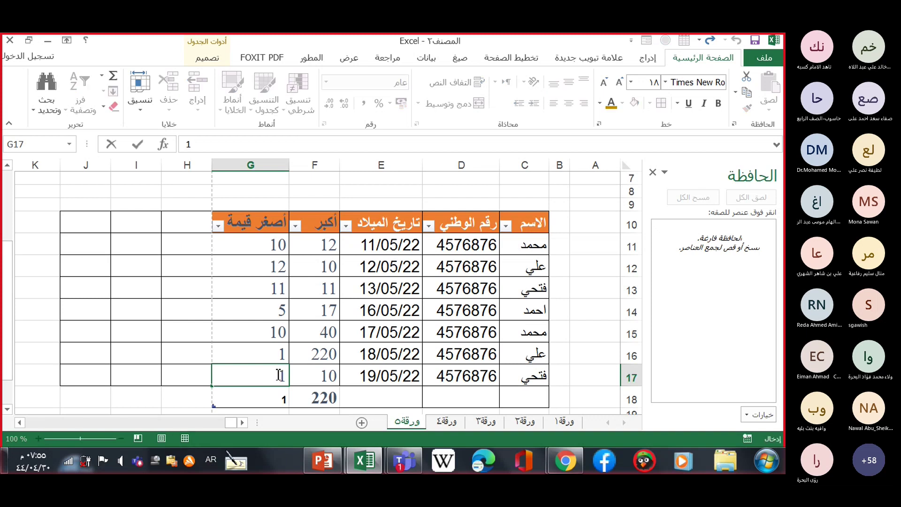
key("BackSpace")
key("Return")
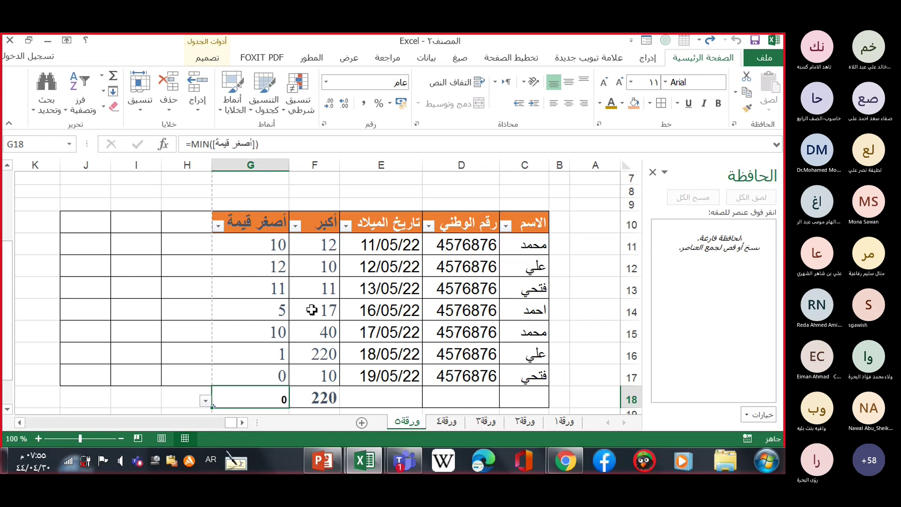
Add the header الجمع in H10 to extend the table, then start a formula in H11
left_click(195, 217)
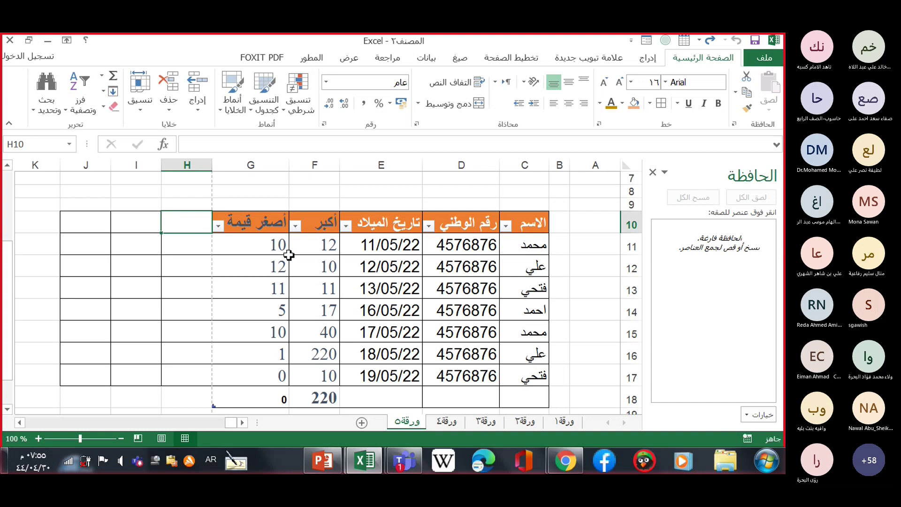
left_click(301, 247)
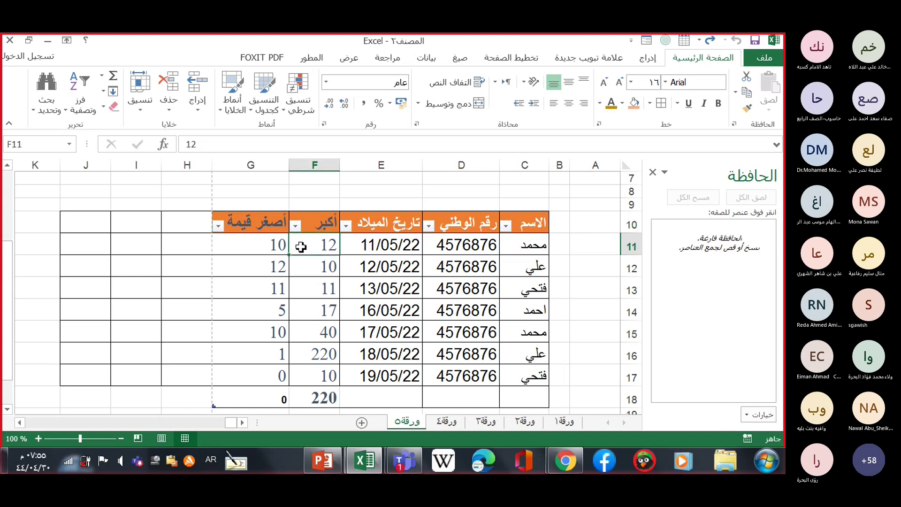
left_click(261, 244)
left_click_drag(213, 237, 185, 221)
left_click(185, 221)
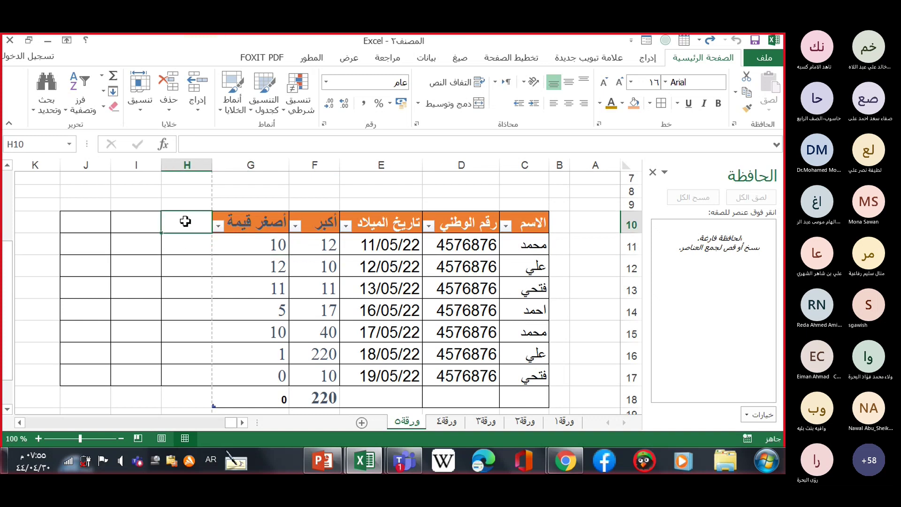
type("الج")
key("BackSpace")
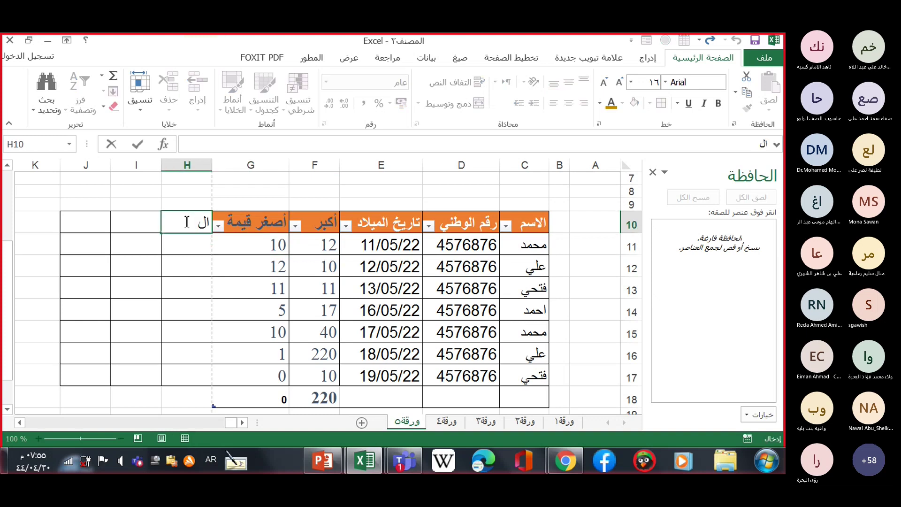
type("جم")
type("ع")
key("Return")
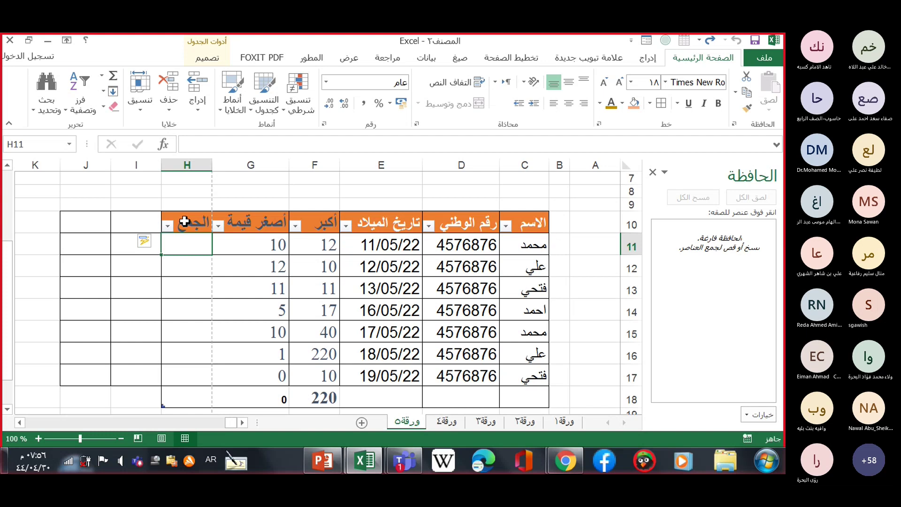
type("=")
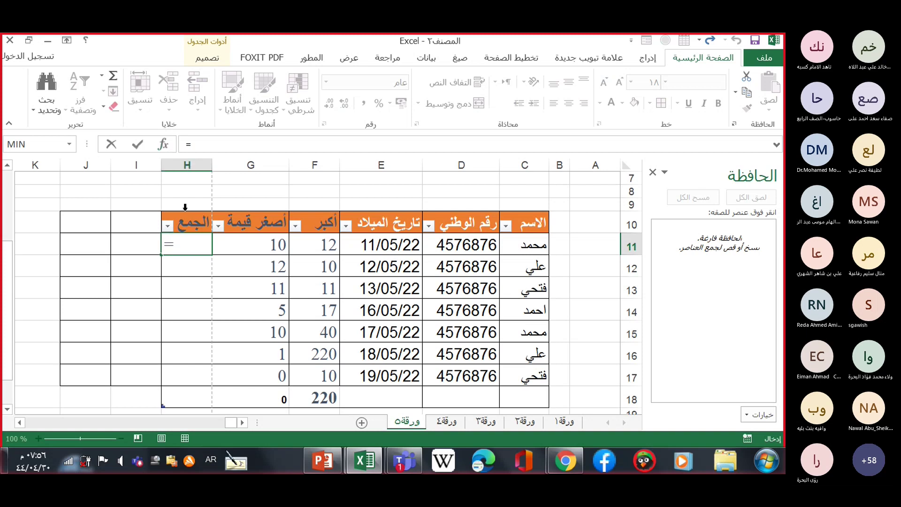
Fill the الجمع column with =SUM(F11:G11) row totals: 22, 22, 22, 22, 50, 221, 10
left_click(164, 145)
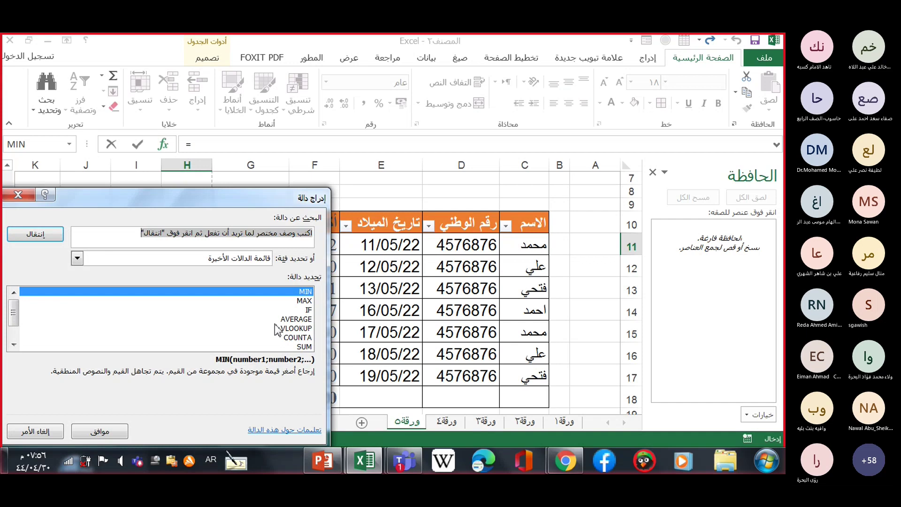
left_click(304, 347)
double_click(304, 347)
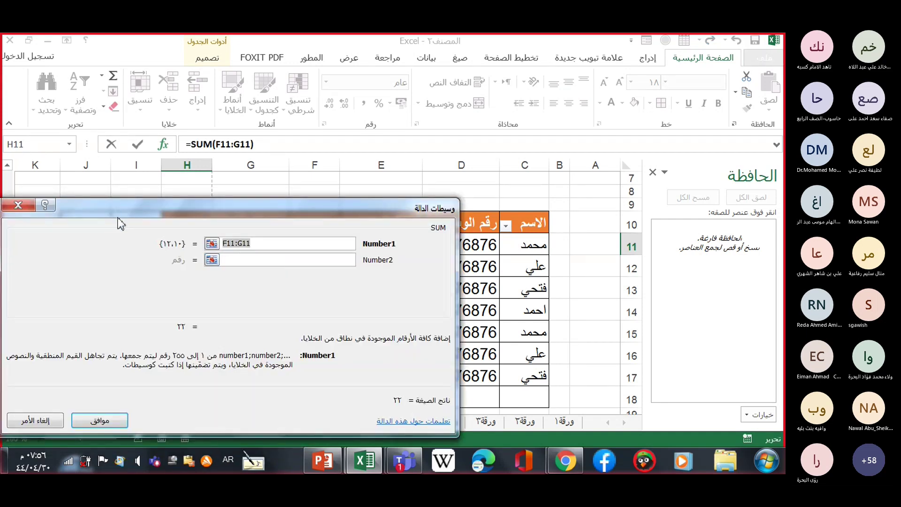
mouse_move(118, 209)
left_mouse_down()
mouse_move(94, 308)
mouse_move(107, 271)
left_mouse_up()
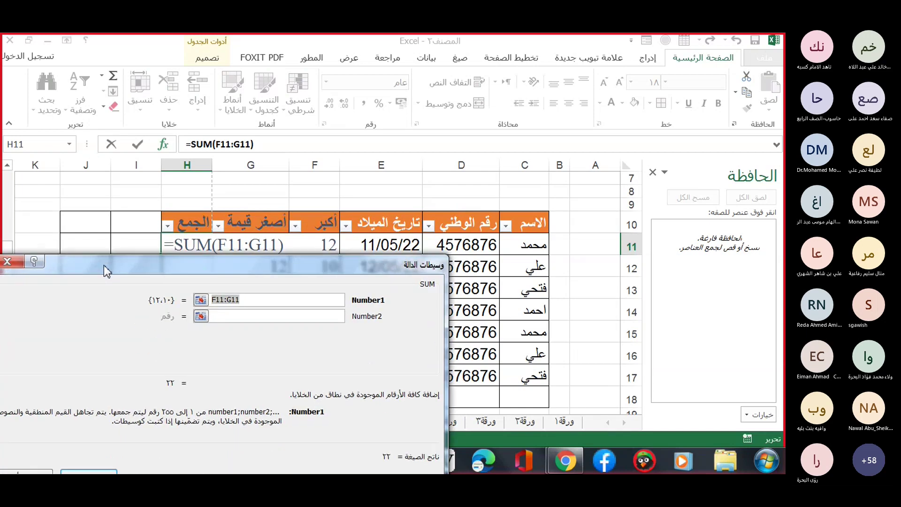
key("Return")
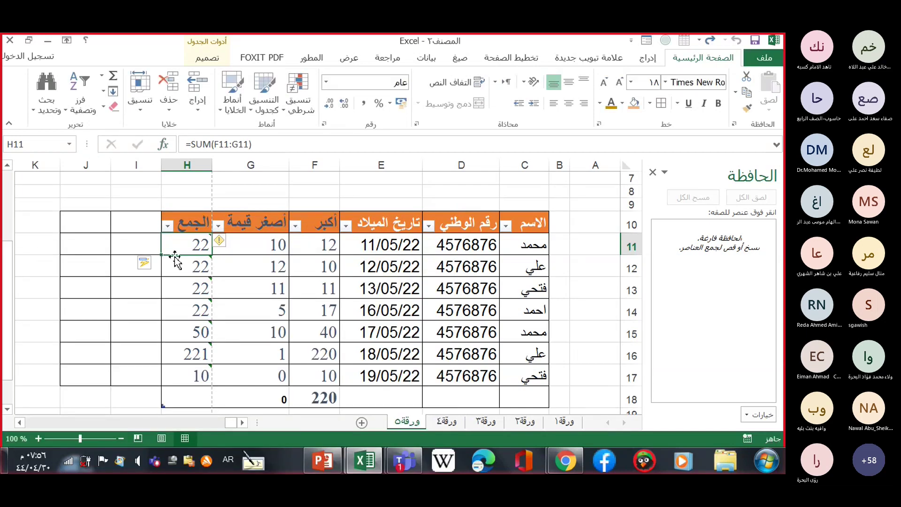
right_click(174, 254)
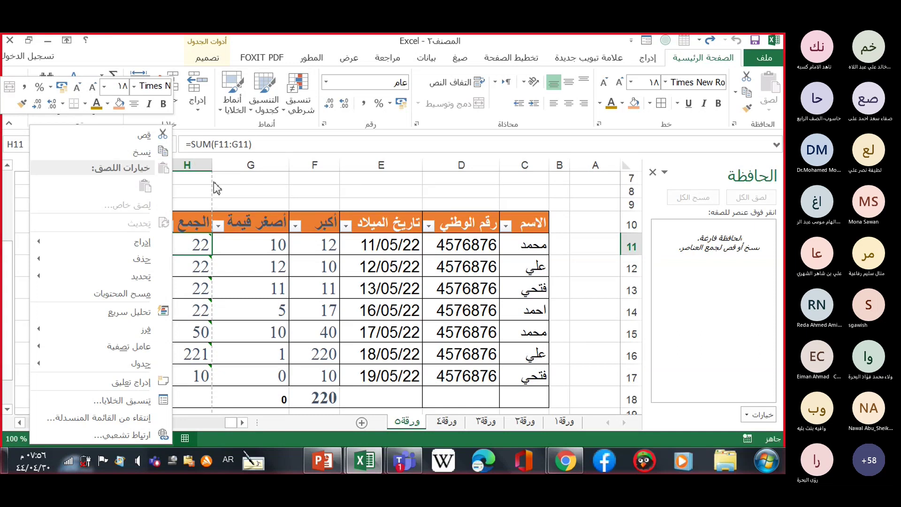
key("Escape")
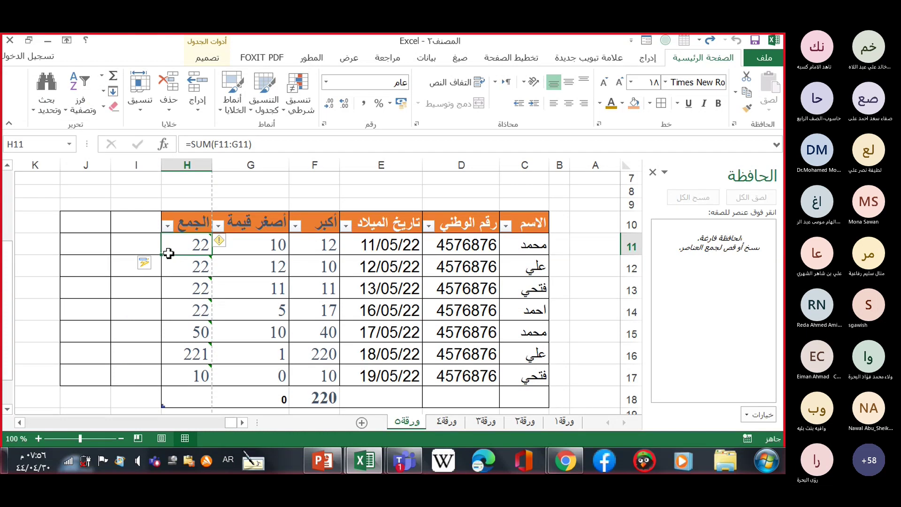
left_click_drag(164, 256, 153, 379)
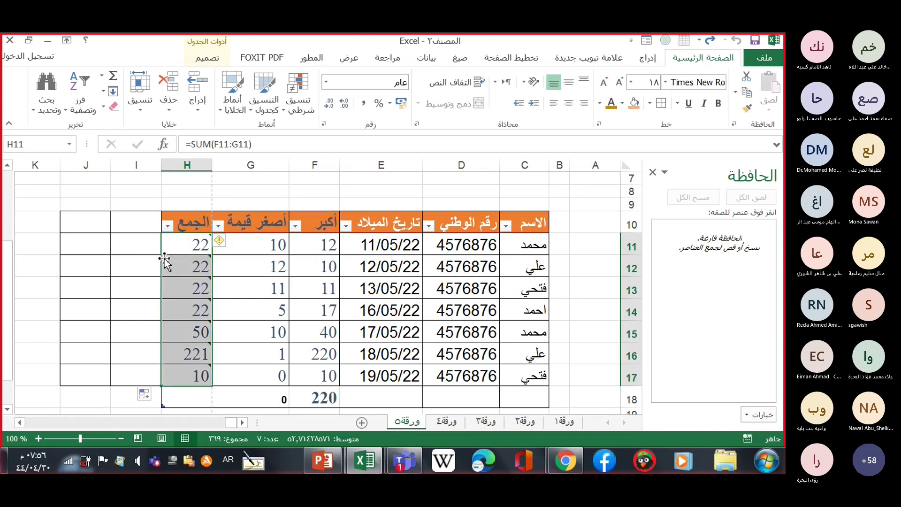
Change G13 to 0 and F16 to 4, making those totals 11 and 5
left_click(240, 290)
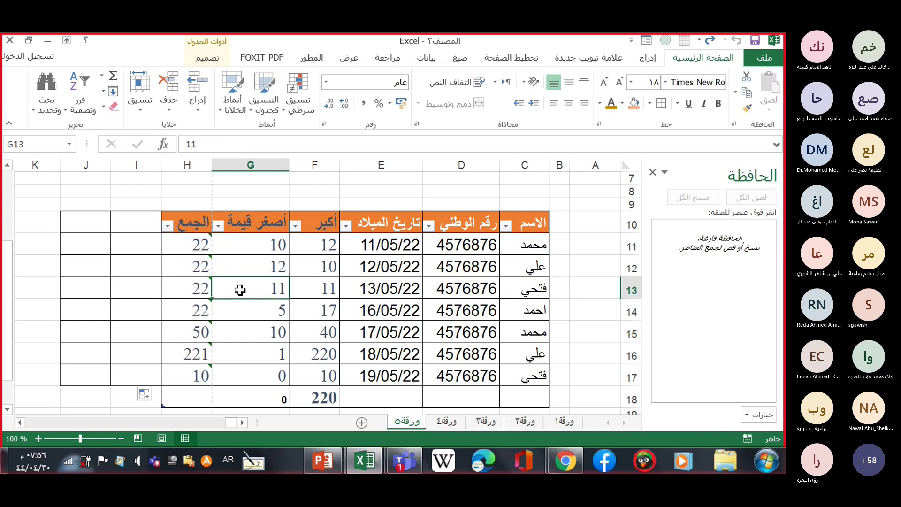
type("0")
key("Return")
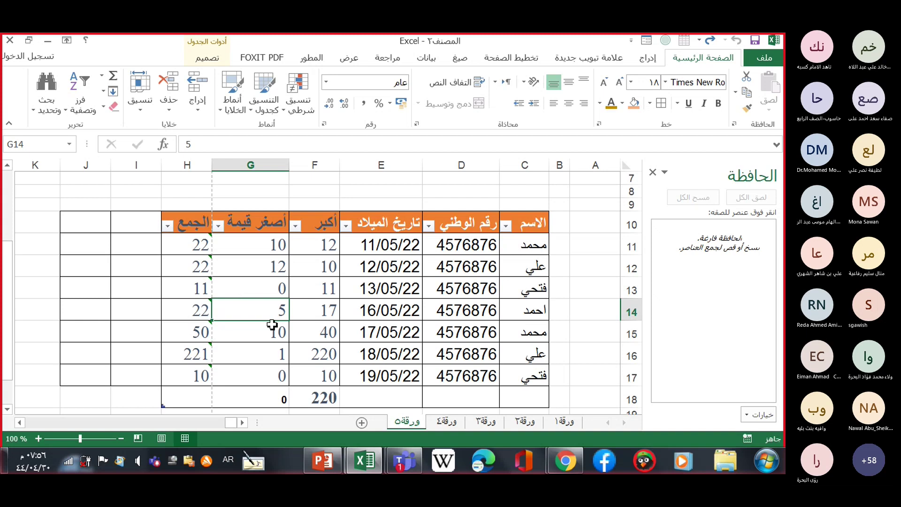
left_click(321, 360)
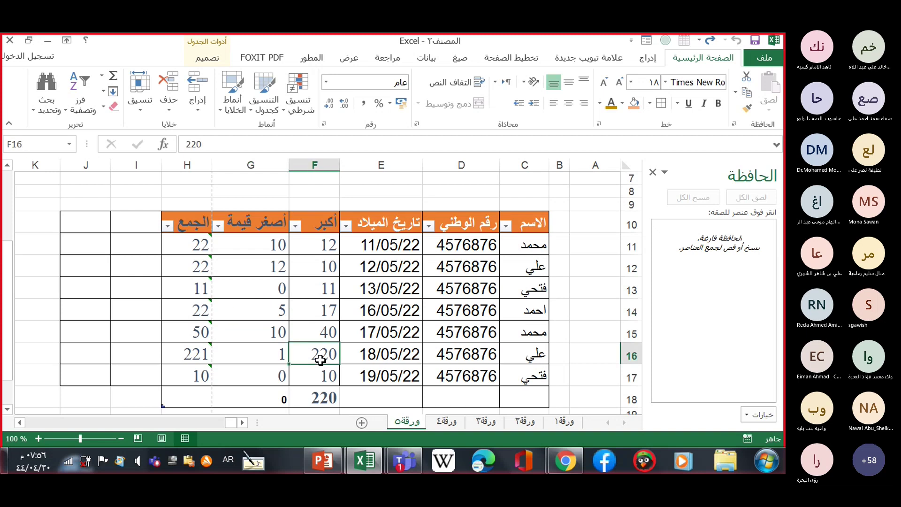
type("4")
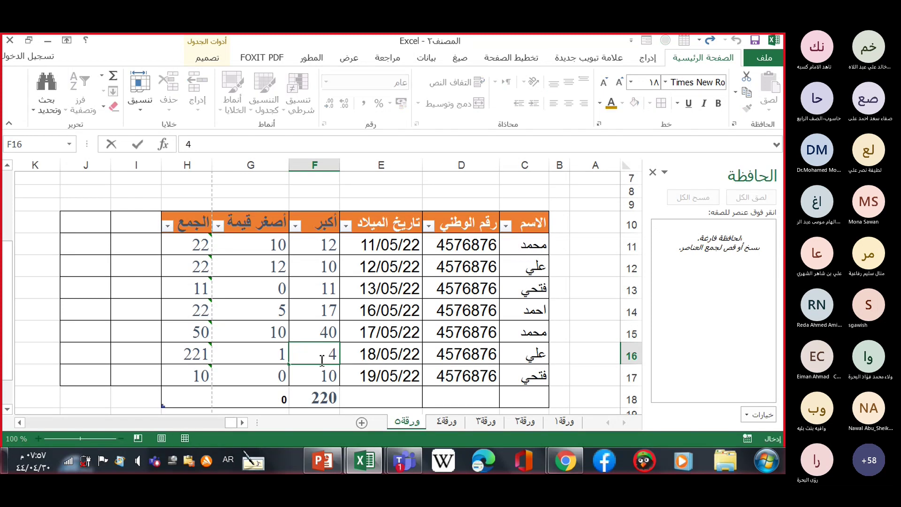
key("Return")
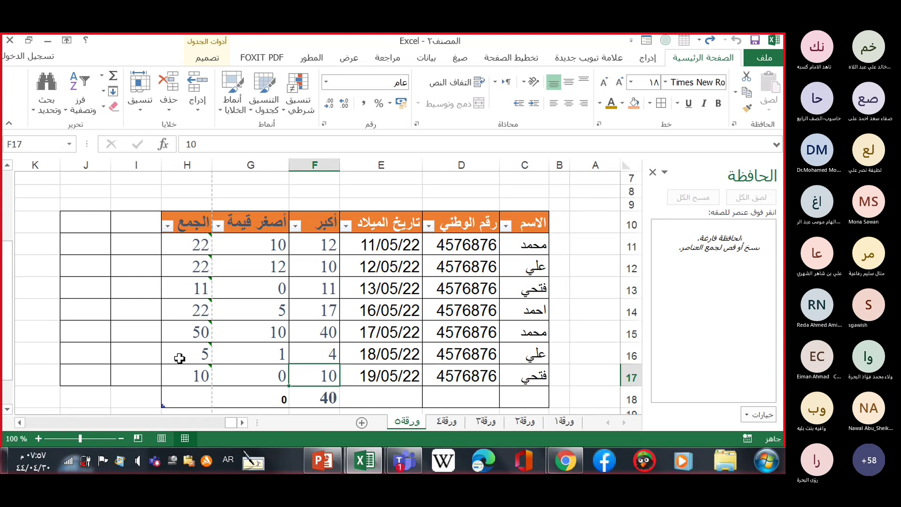
left_click(154, 226)
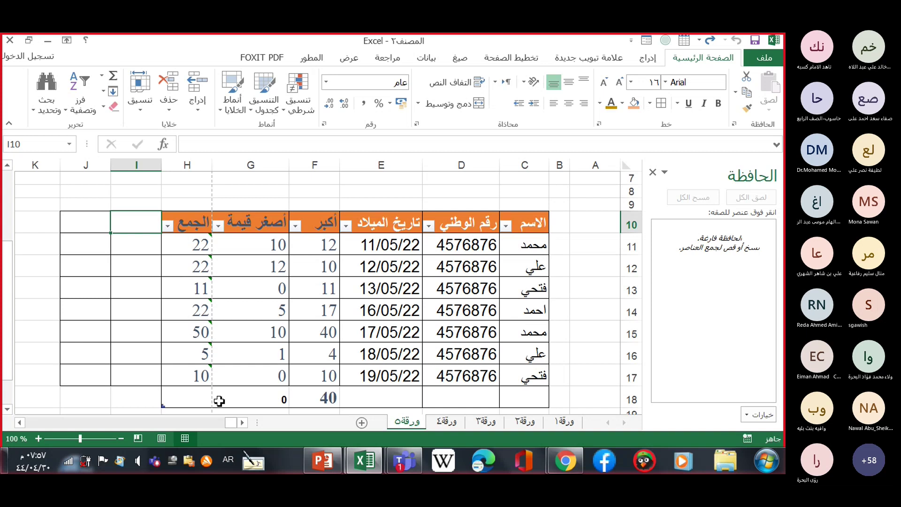
Total H11:H17 with a SUM formula in H18, showing 142
left_click(219, 400)
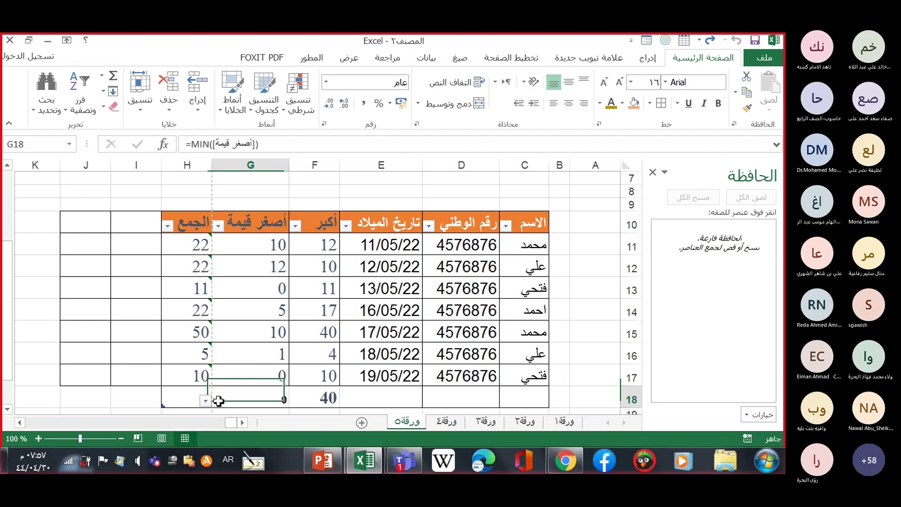
left_click(190, 399)
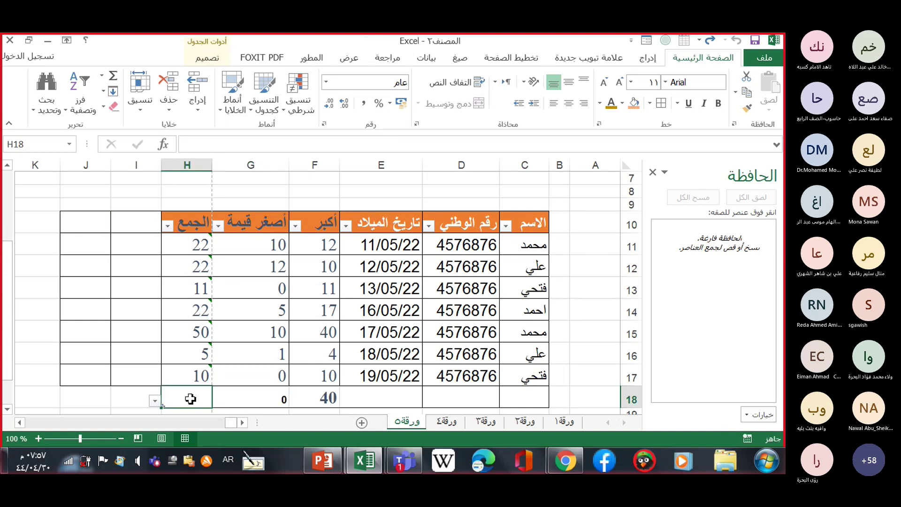
type("=")
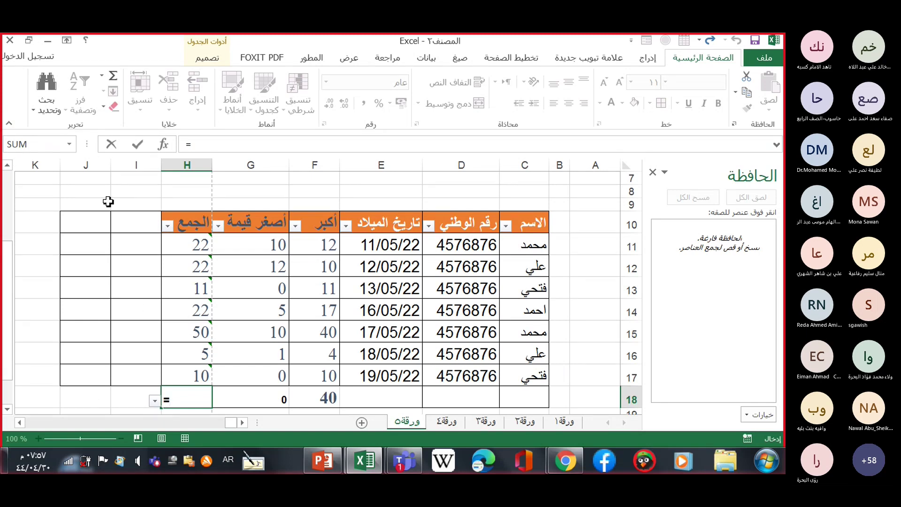
left_click(19, 144)
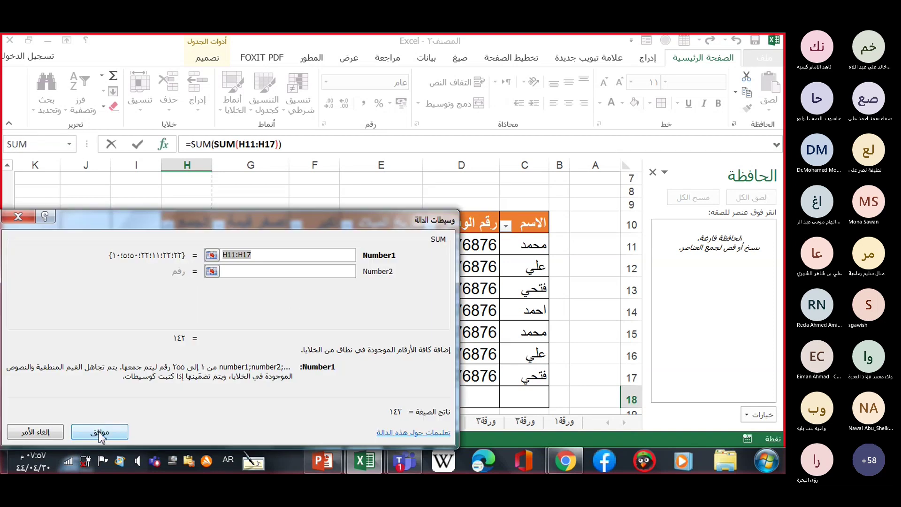
left_click(99, 431)
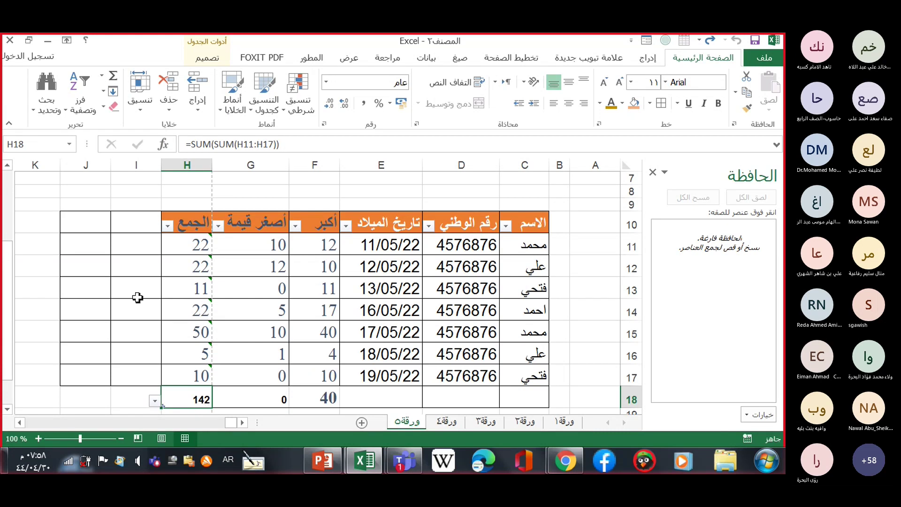
Enter the Arabic letter ا as a header in I10 so the table extends to column I
left_click(136, 223)
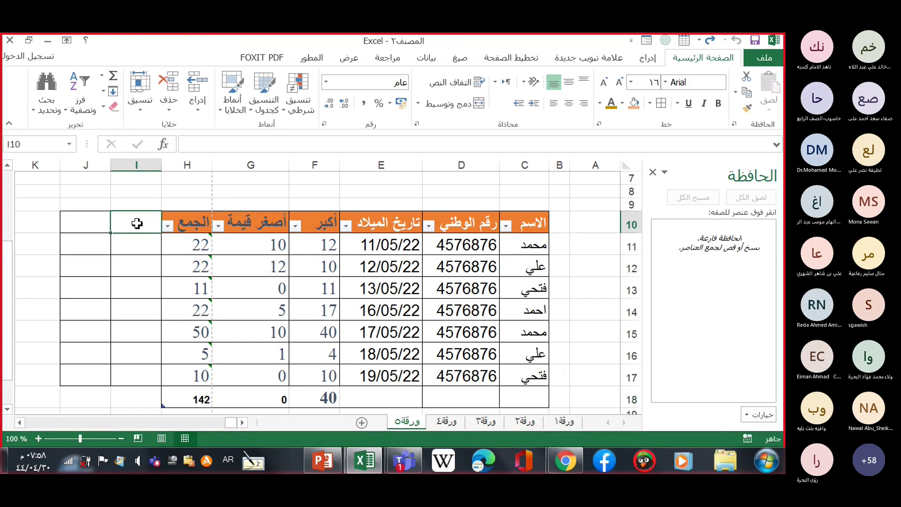
type("ا")
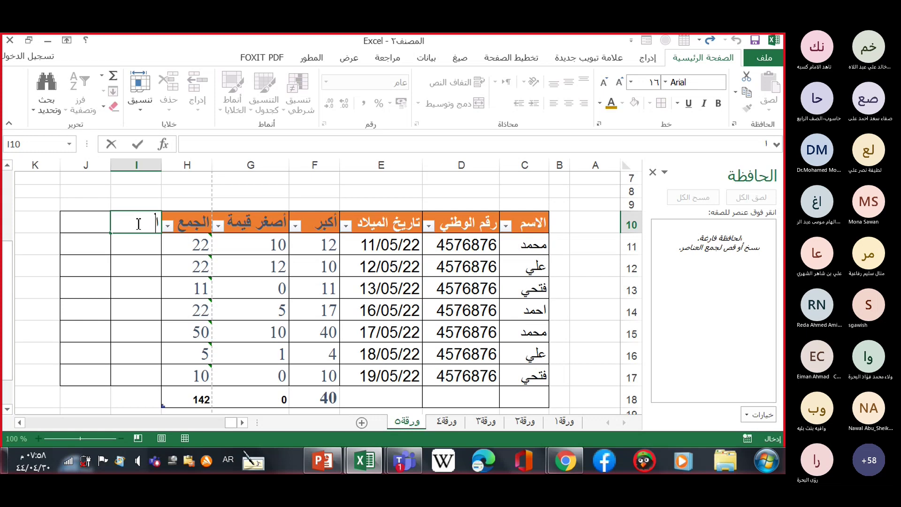
key("ctrl+Return")
Overwrite G11:G14 with 50, 50, 40 and 10
left_click(268, 253)
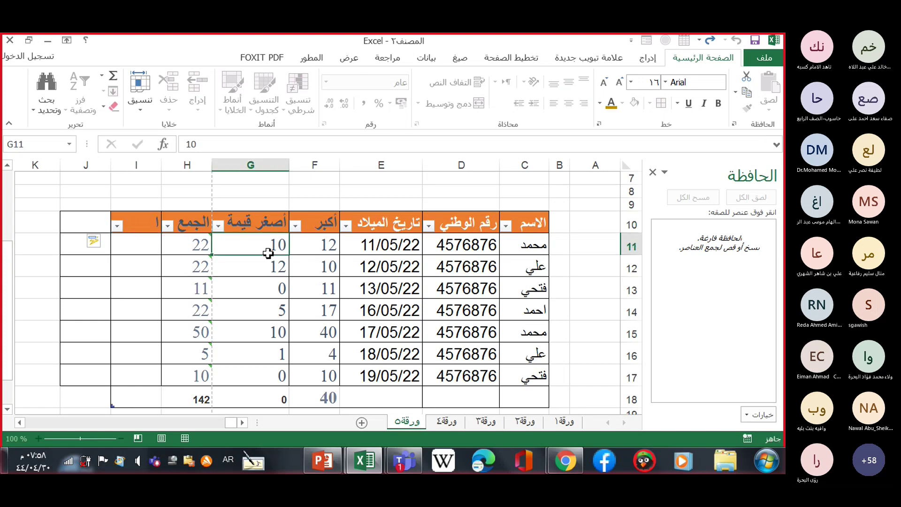
type("50")
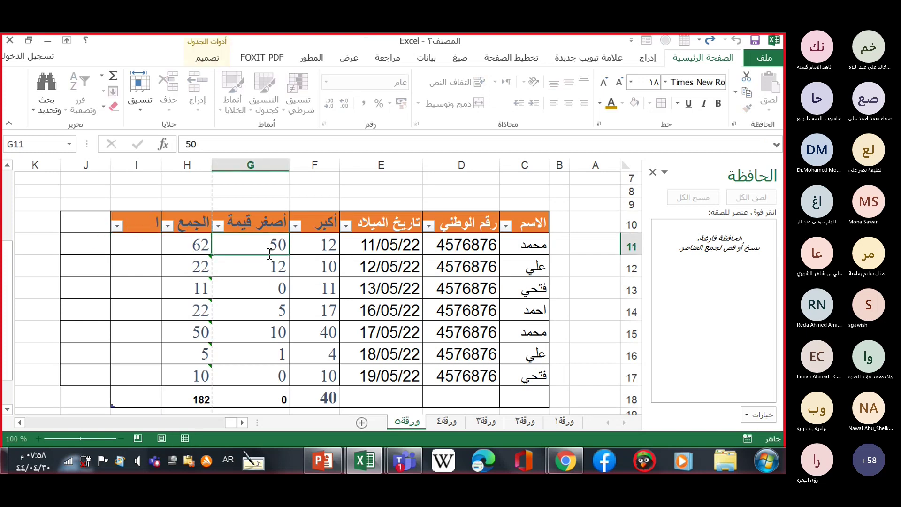
key("Return")
key("Return")
left_click(267, 264)
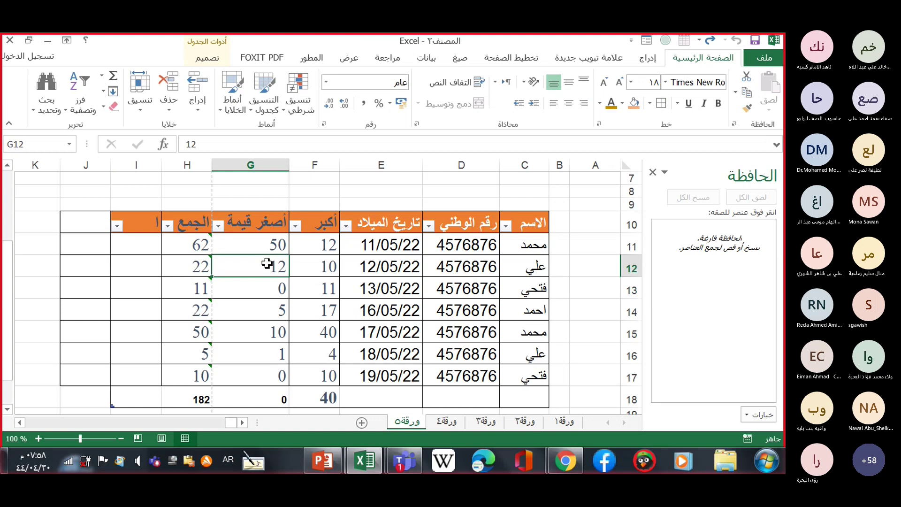
type("50")
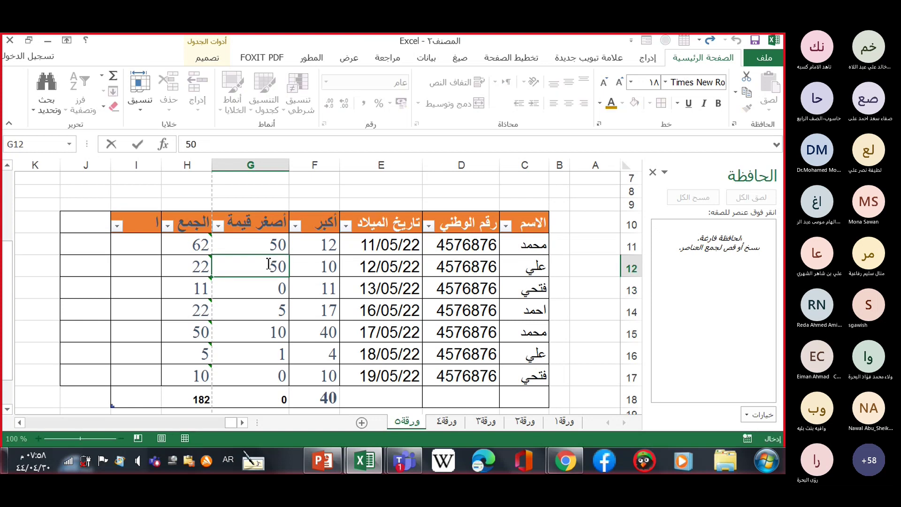
key("Return")
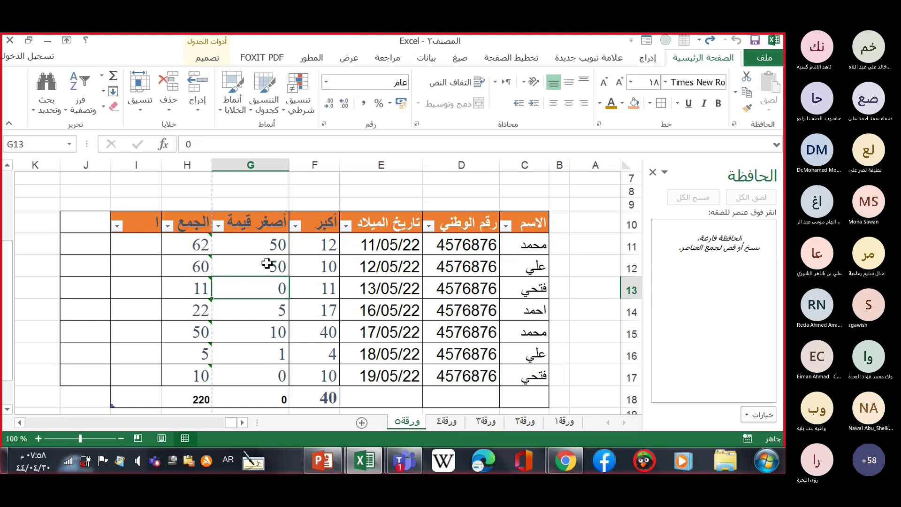
type("40")
key("Return")
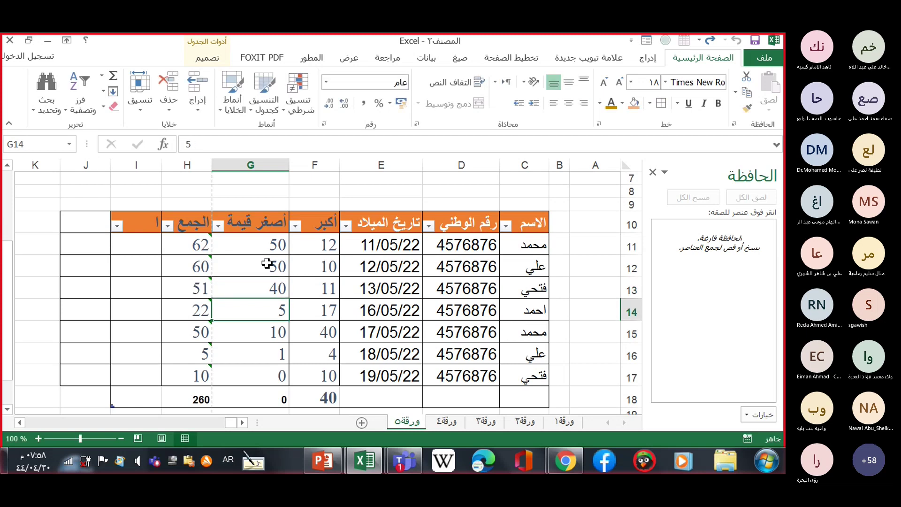
type("10")
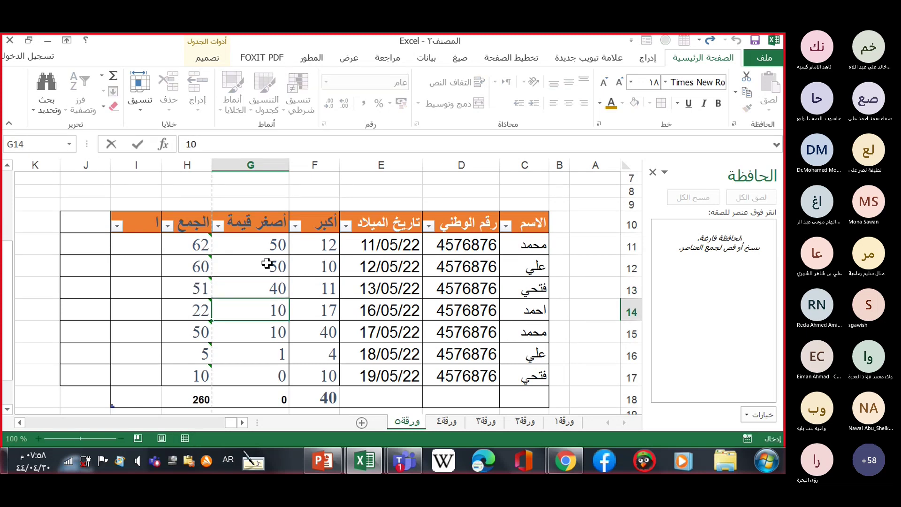
key("Return")
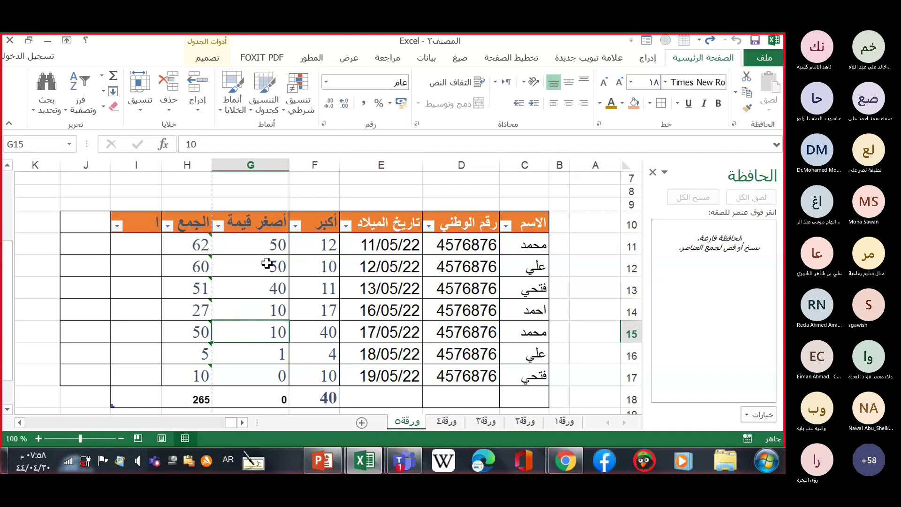
Set G15 to 60, G16 to 80 and G17 to 90, raising the grand total to 484
type("70")
key("Return")
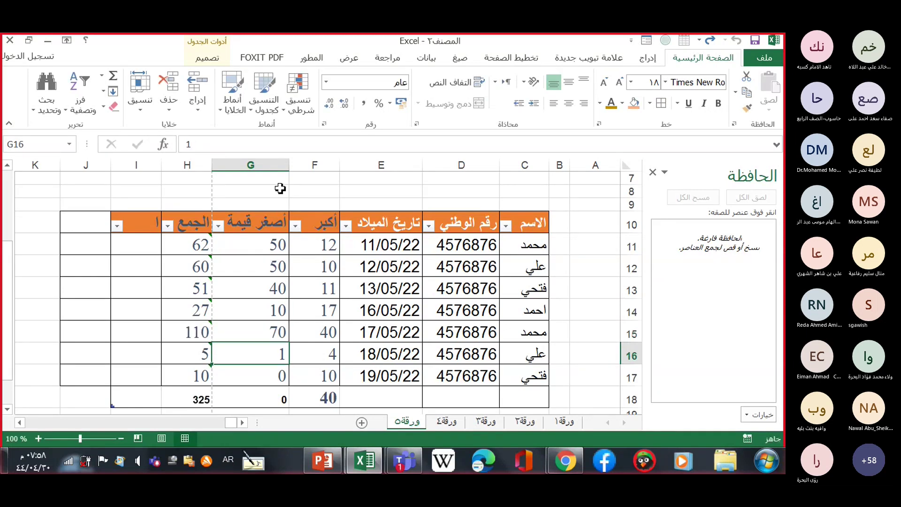
left_click(261, 336)
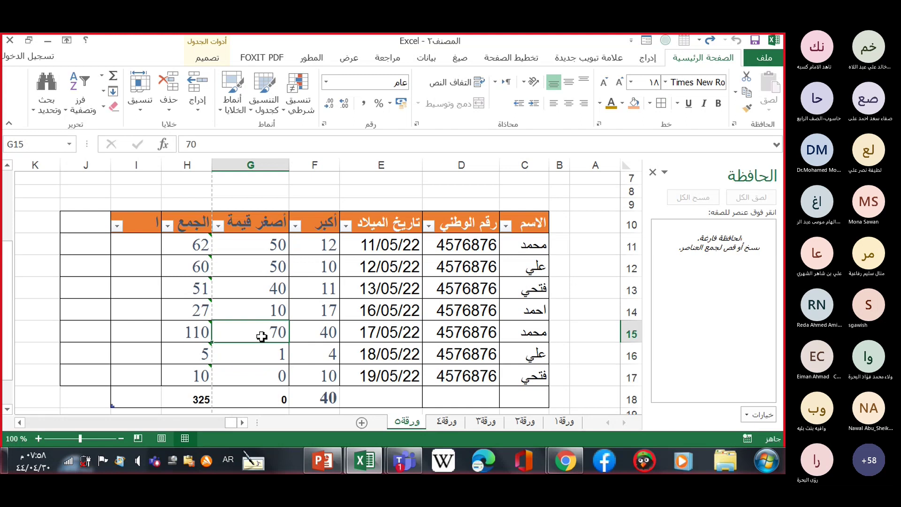
type("60")
key("Return")
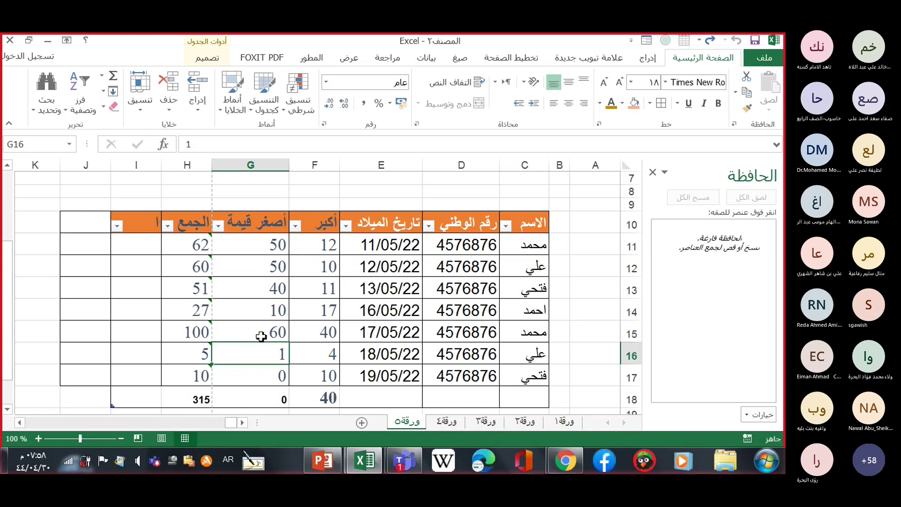
type("80")
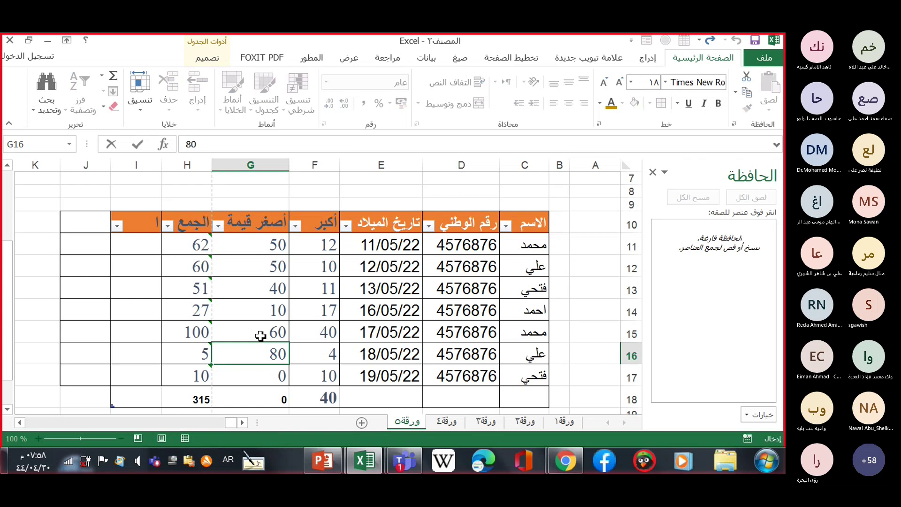
key("Return")
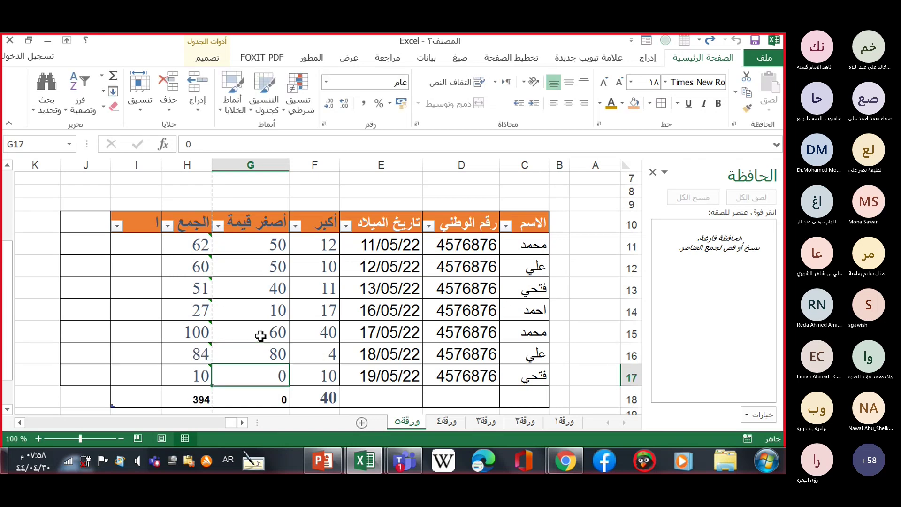
type("1")
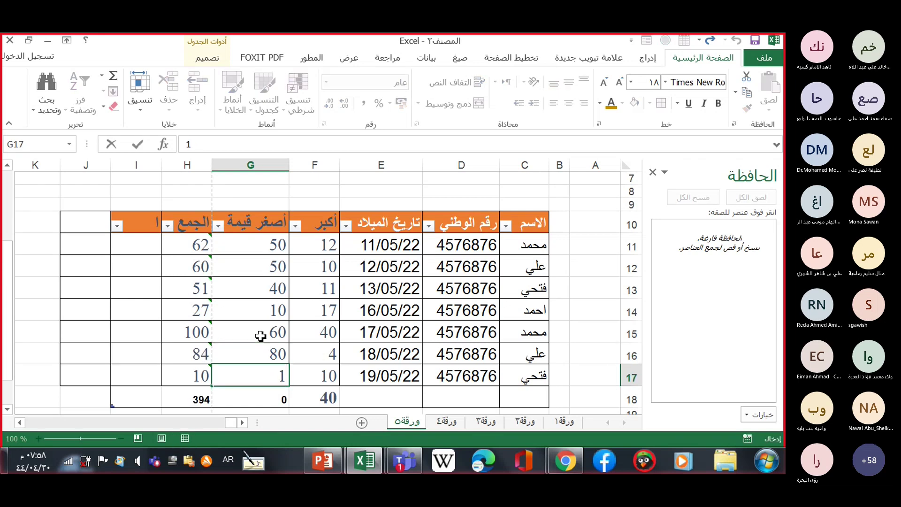
type("0")
key("BackSpace")
key("BackSpace")
type("90")
key("Return")
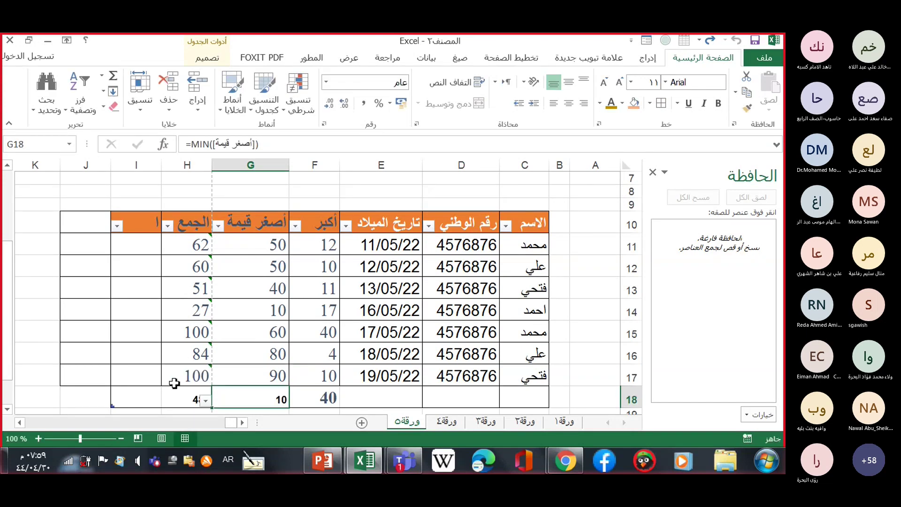
left_click(178, 404)
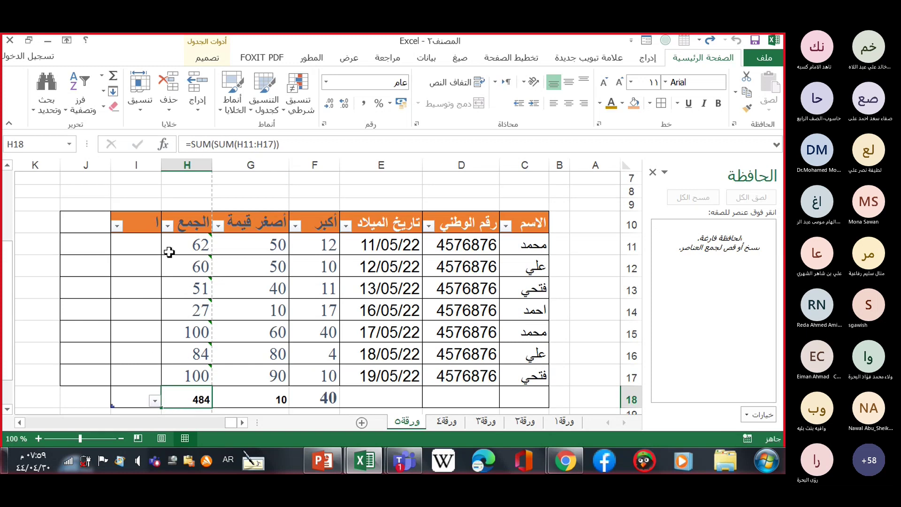
Enter the header النتيجة in cell I10 above the new result column, correcting typos
left_click(143, 247)
left_click(143, 219)
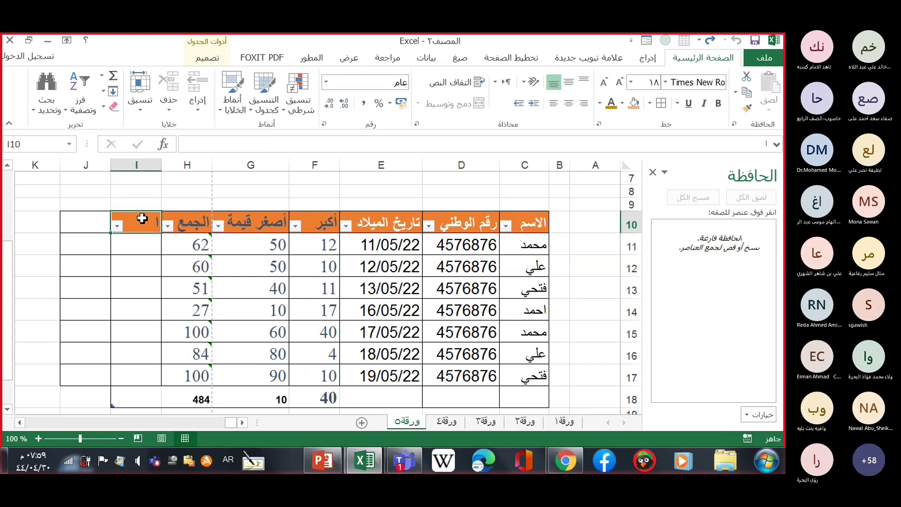
type("ا")
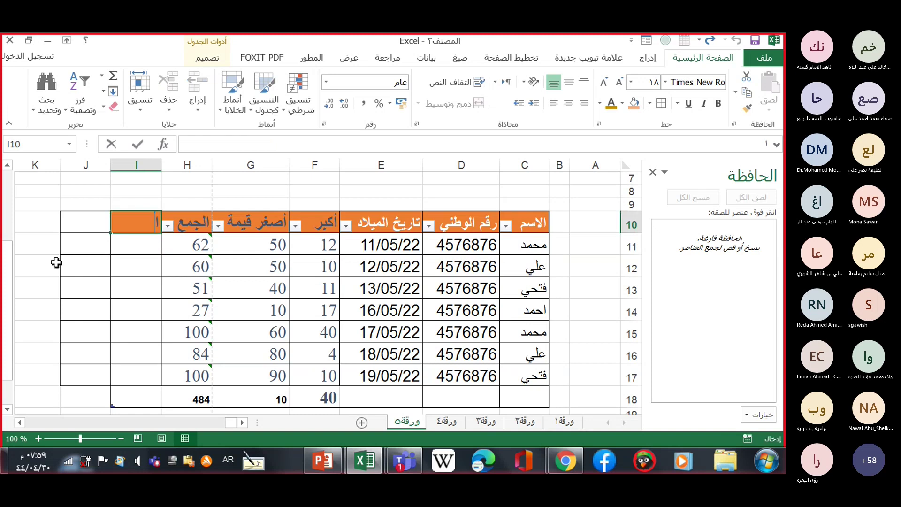
type("لن")
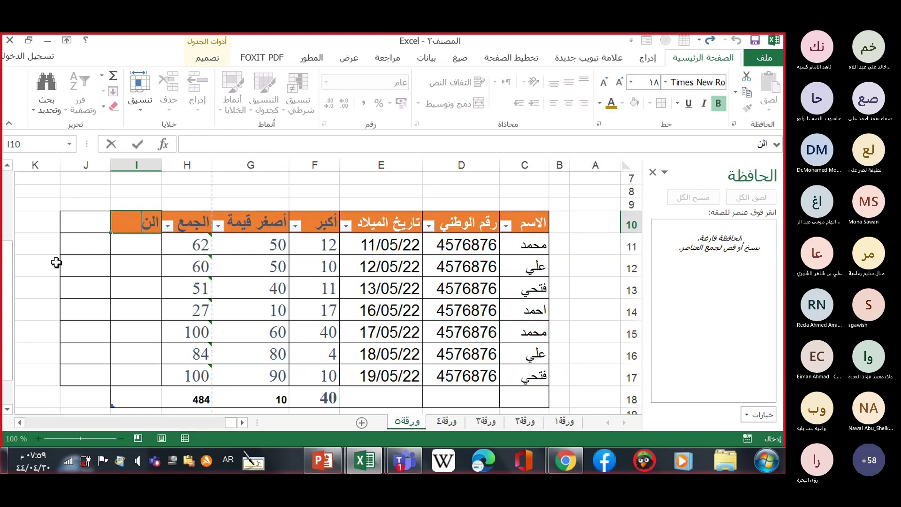
type("ت")
type("يج")
key("BackSpace")
key("BackSpace")
type("ي")
key("BackSpace")
key("BackSpace")
key("BackSpace")
key("BackSpace")
key("BackSpace")
left_click(138, 232)
type("ال")
key("BackSpace")
type("نت")
type("يجة")
key("BackSpace")
key("BackSpace")
key("BackSpace")
key("BackSpace")
key("BackSpace")
type("ل")
type("نتي")
type("جة")
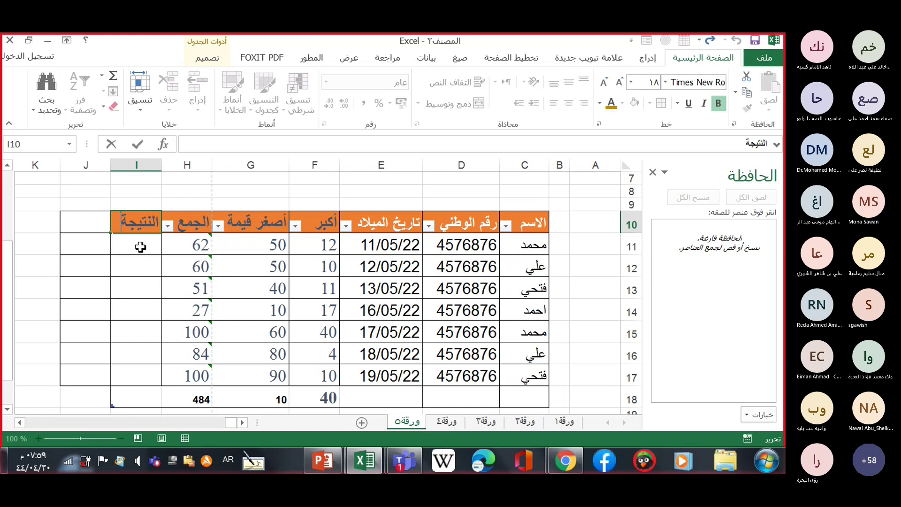
left_click(140, 247)
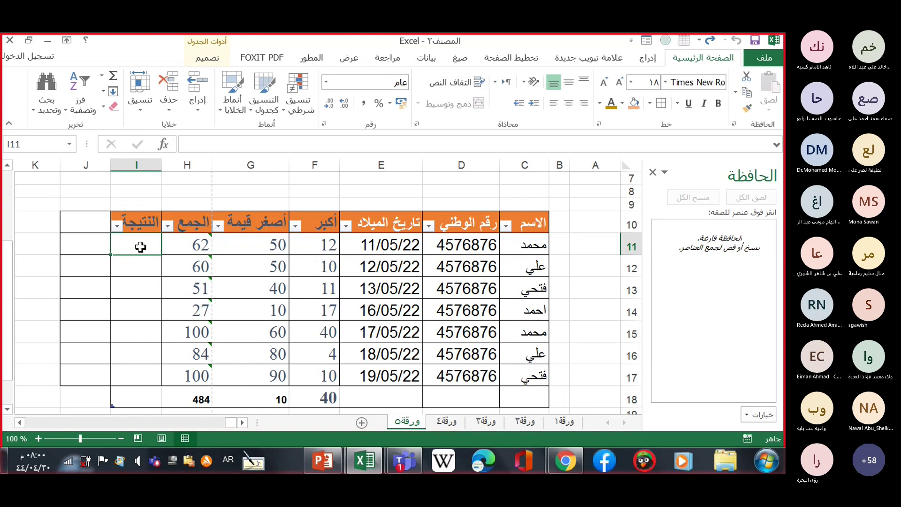
Start an IF formula in I11 and use the H11 total as the logical test
type("=")
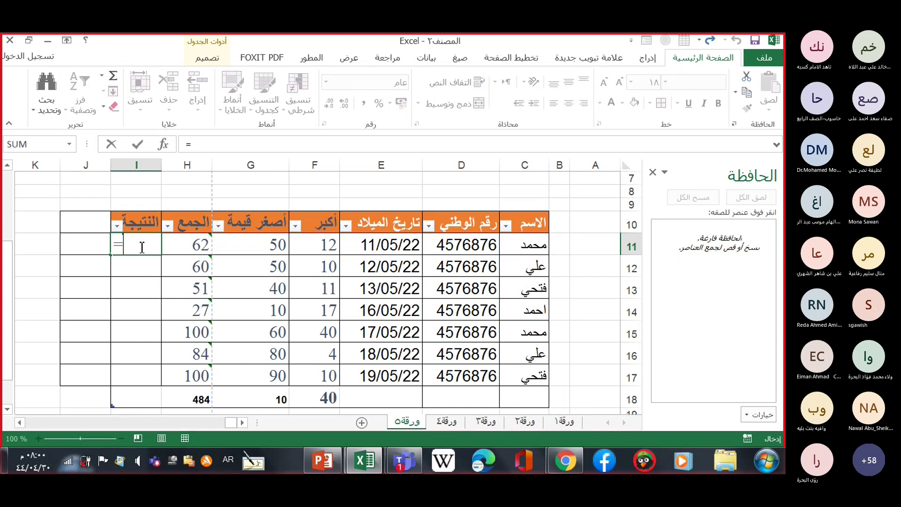
left_click(164, 146)
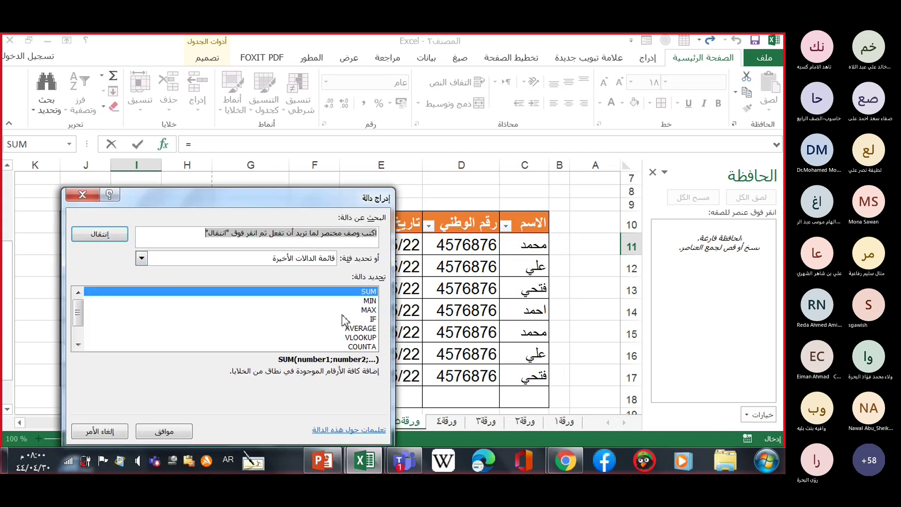
double_click(369, 319)
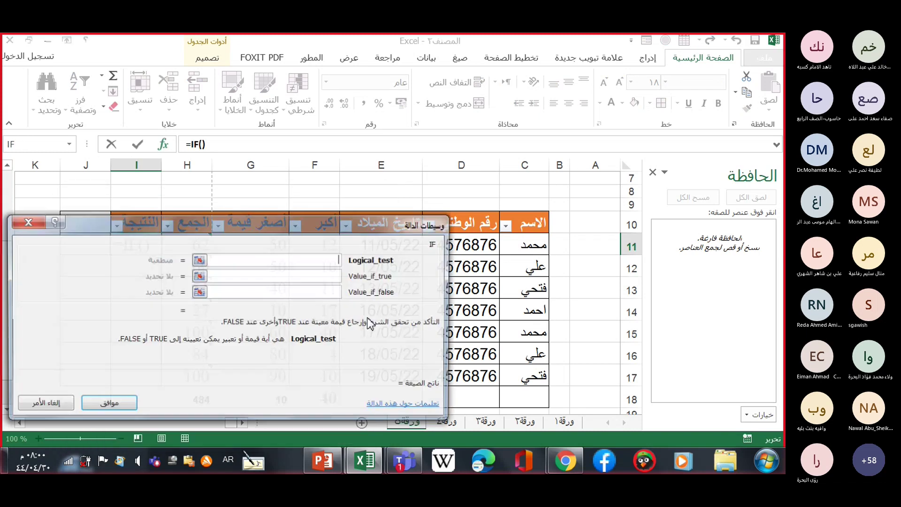
mouse_move(266, 220)
left_mouse_down()
mouse_move(264, 273)
mouse_move(247, 320)
left_mouse_up()
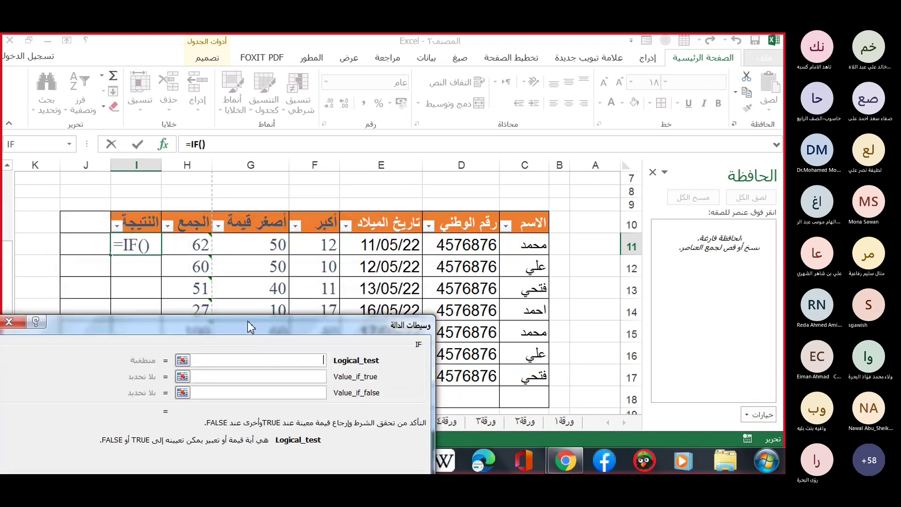
left_click(193, 243)
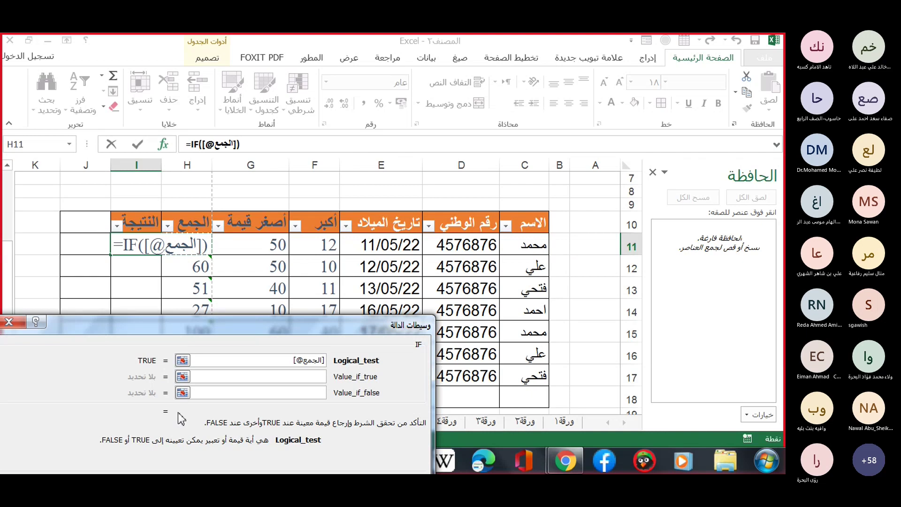
key("F8")
type(".")
key("BackSpace")
type("ز")
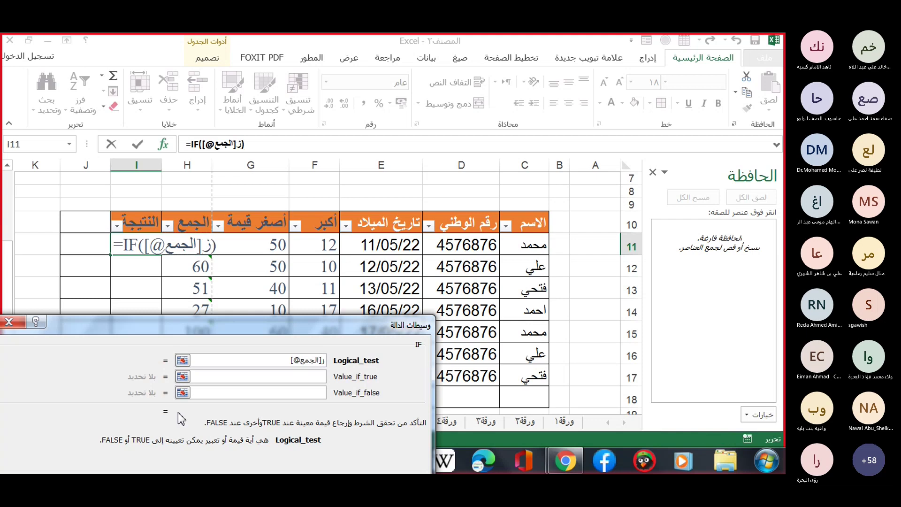
key("BackSpace")
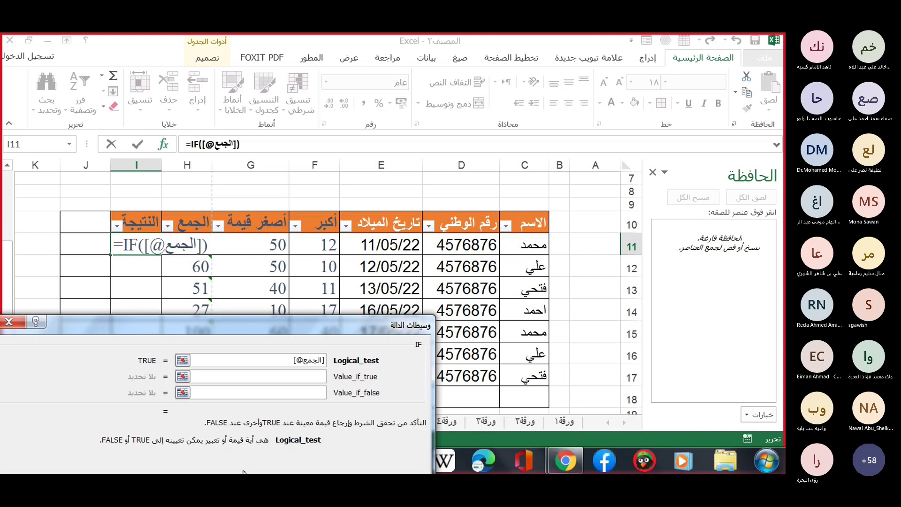
Try several versions of the H11 >49 condition, then clear the garbled test text
type(">")
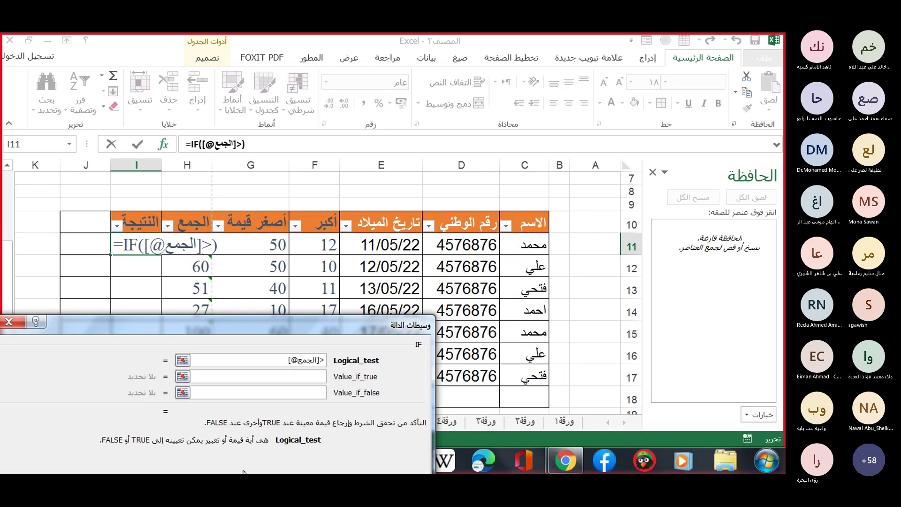
type("4")
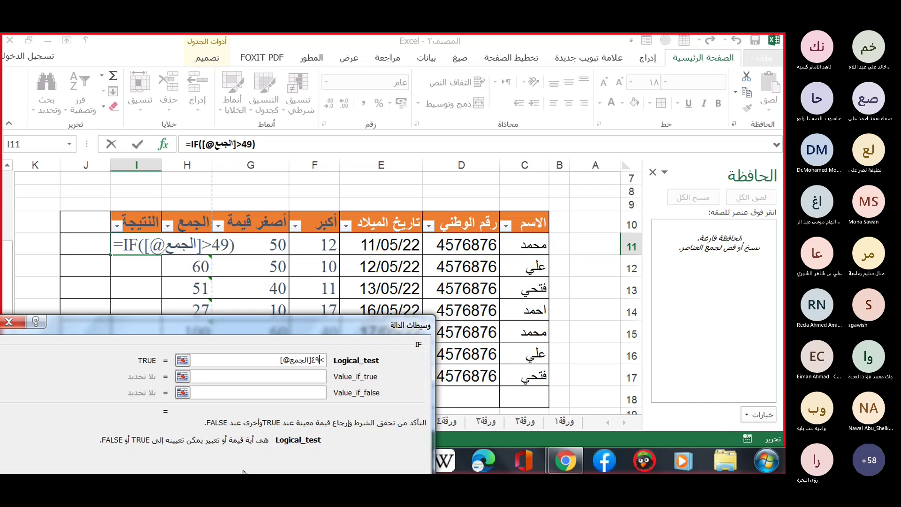
key("BackSpace")
key("BackSpace")
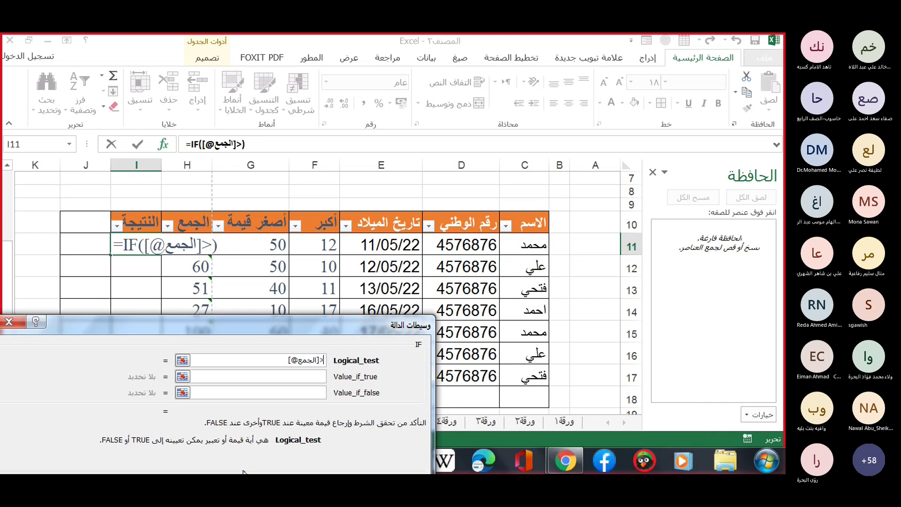
key("BackSpace")
type(">")
type("4")
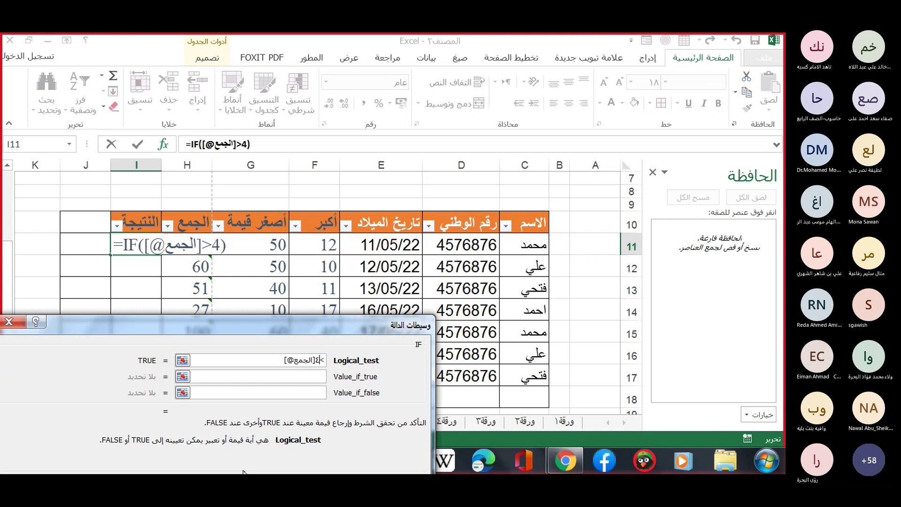
type("9")
key("BackSpace")
key("BackSpace")
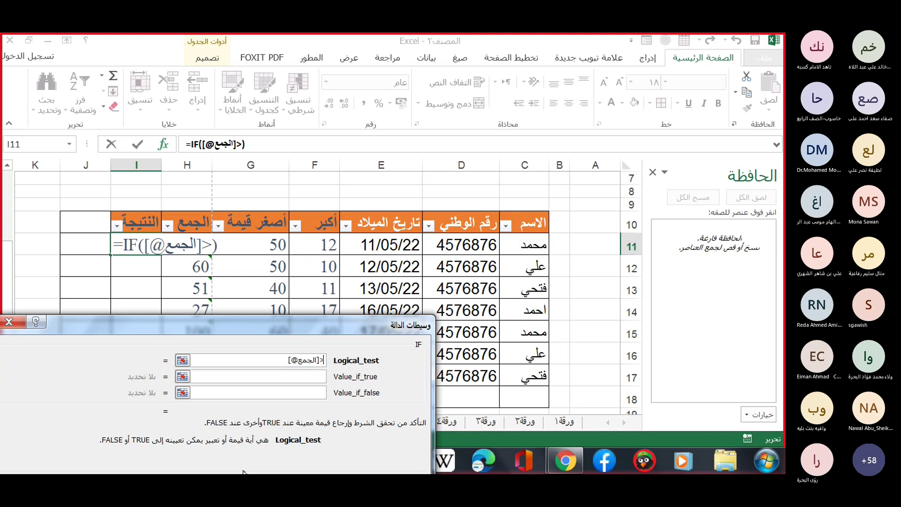
key("BackSpace")
key("BackSpace")
key("BackSpace")
key("BackSpace")
key("BackSpace")
key("BackSpace")
key("BackSpace")
key("BackSpace")
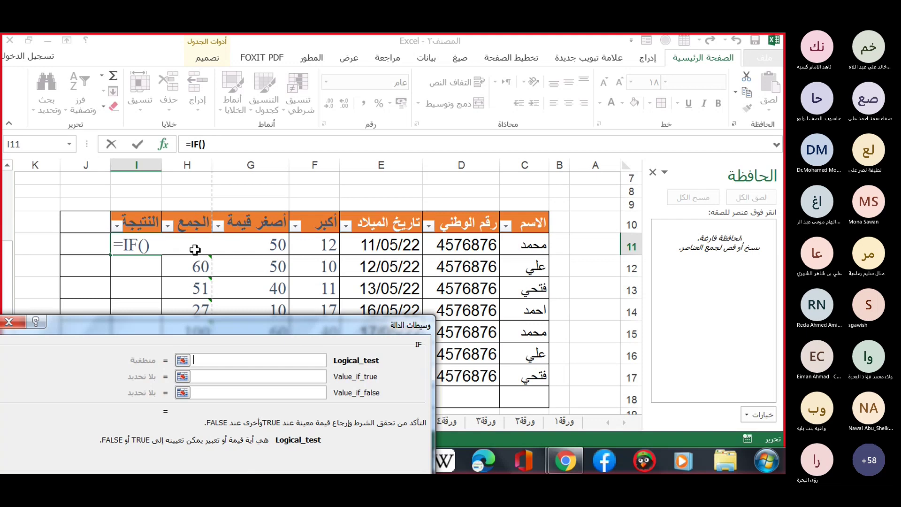
left_click(195, 249)
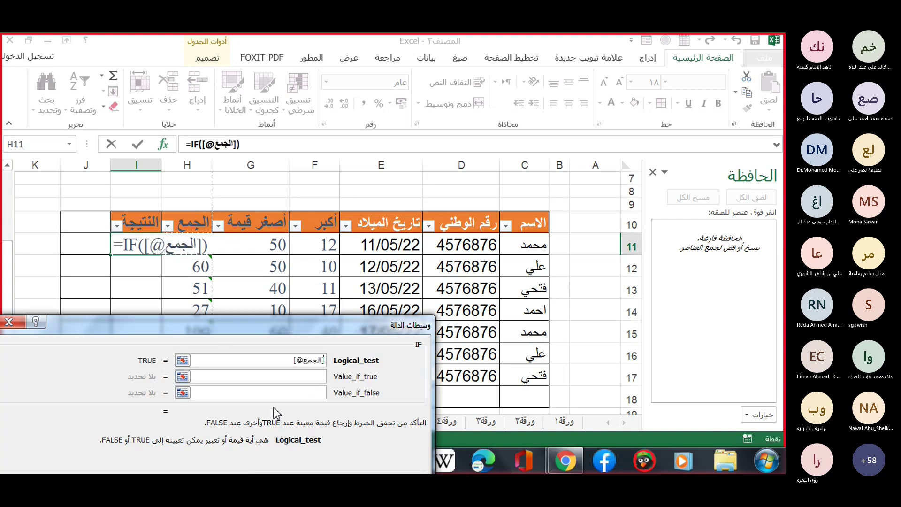
type(">")
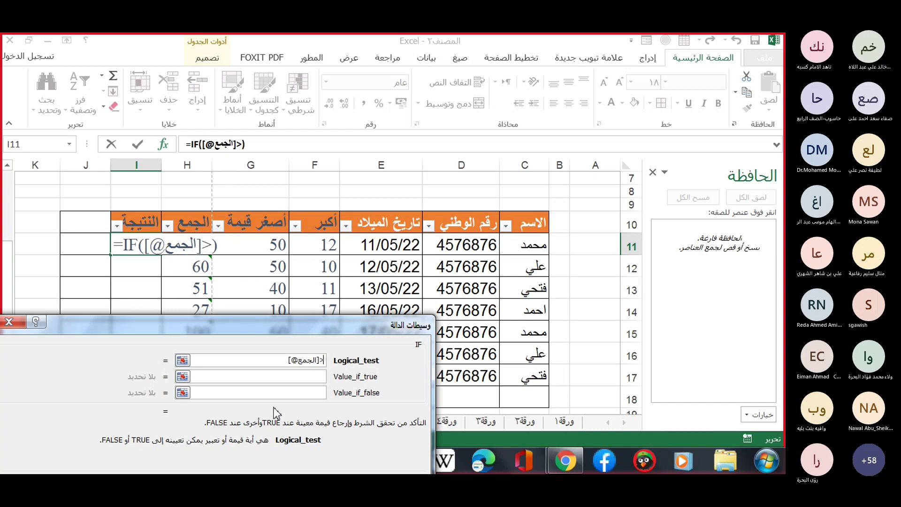
type("49")
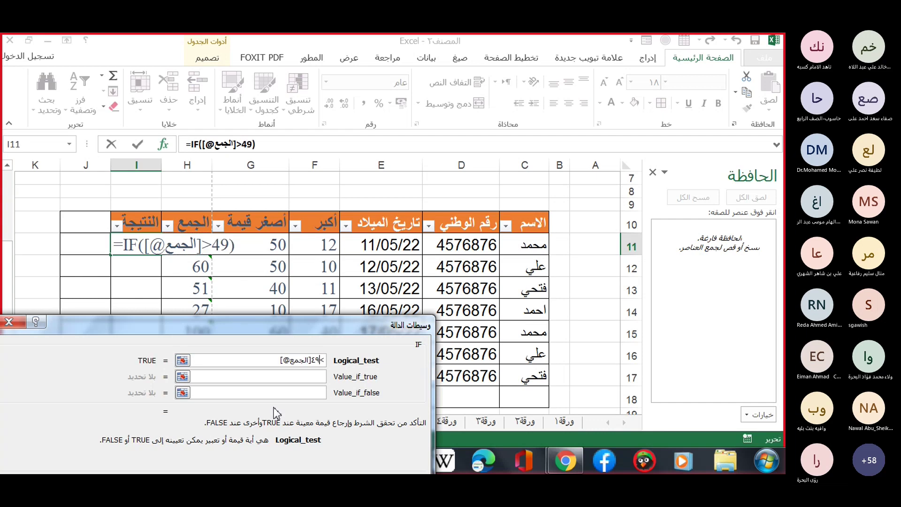
key("BackSpace")
key("BackSpace")
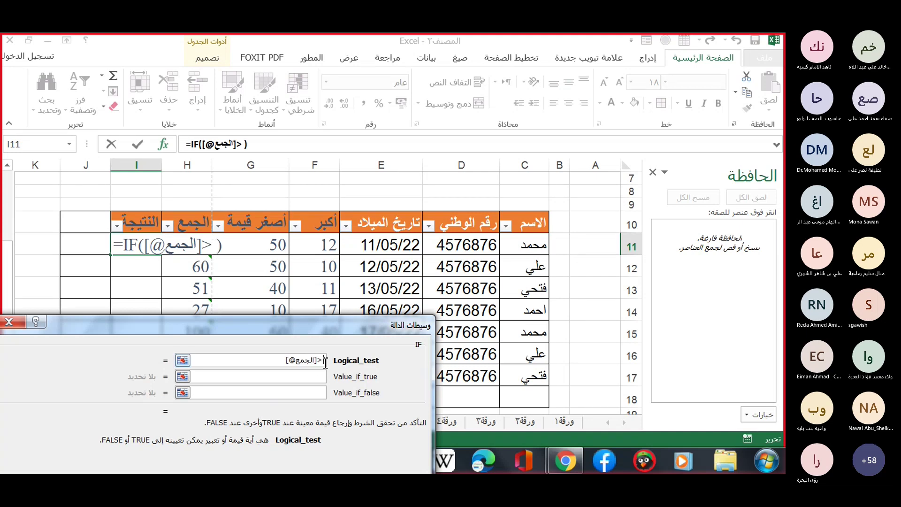
type("49")
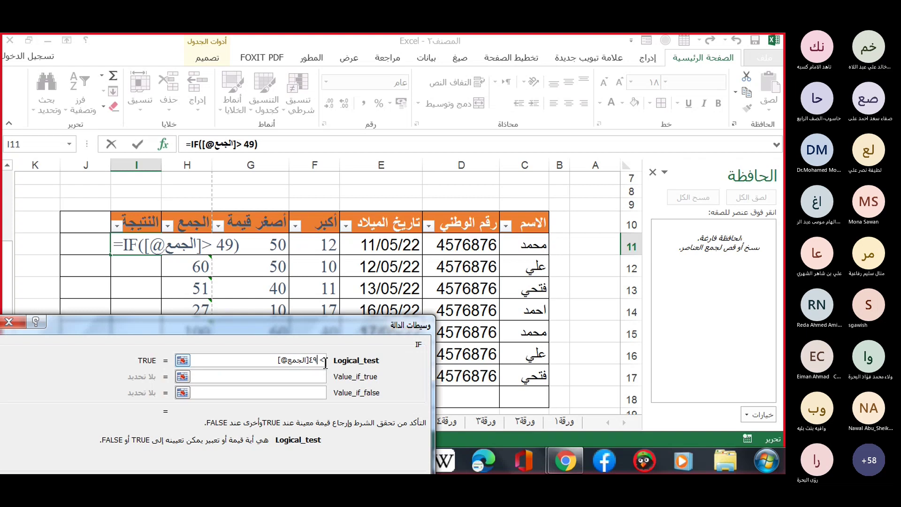
key("BackSpace")
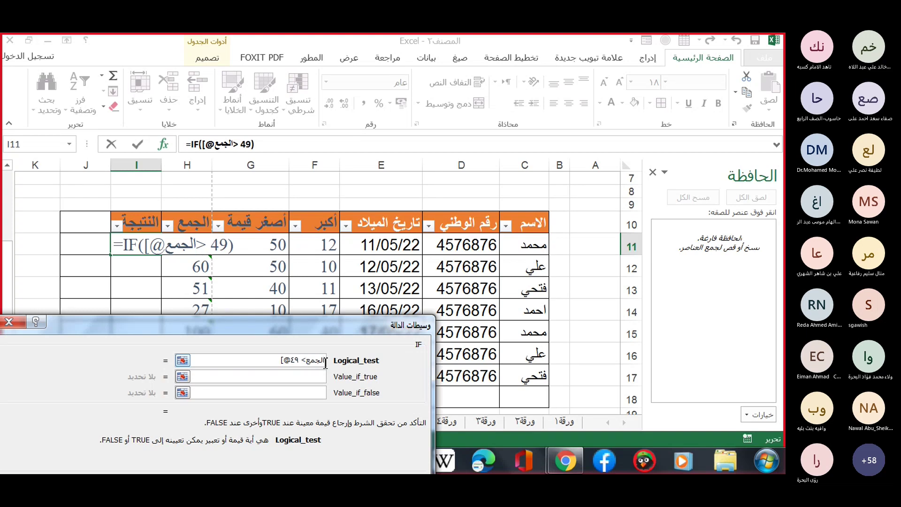
key("BackSpace")
key("BackSpace")
key("BackSpace")
key("BackSpace")
key("BackSpace")
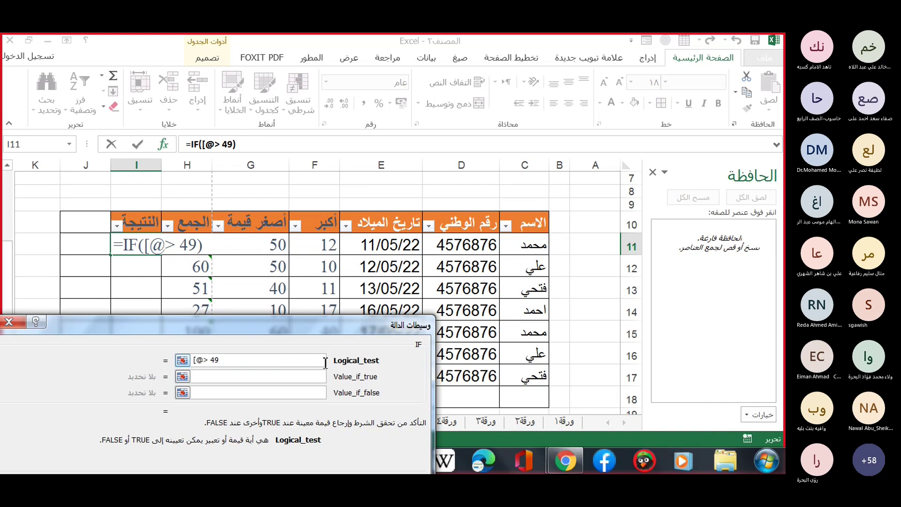
type("+")
left_click(94, 252)
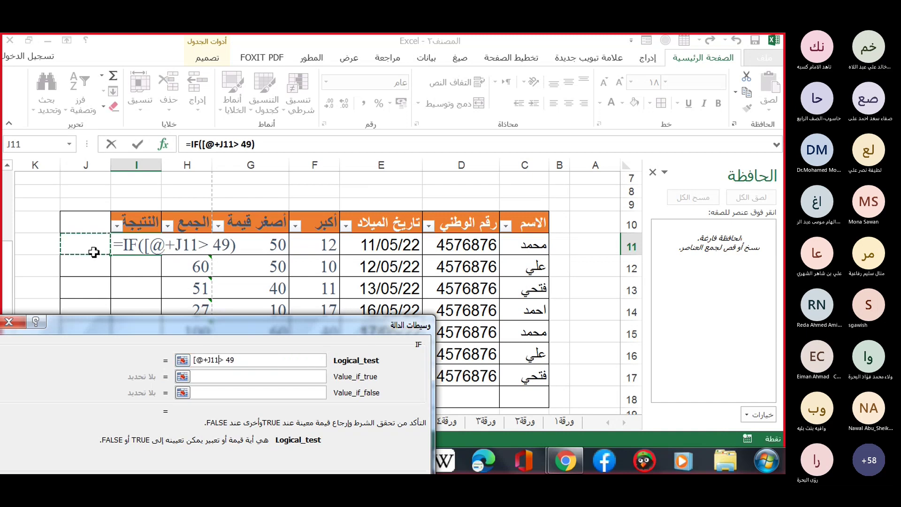
left_click(197, 255)
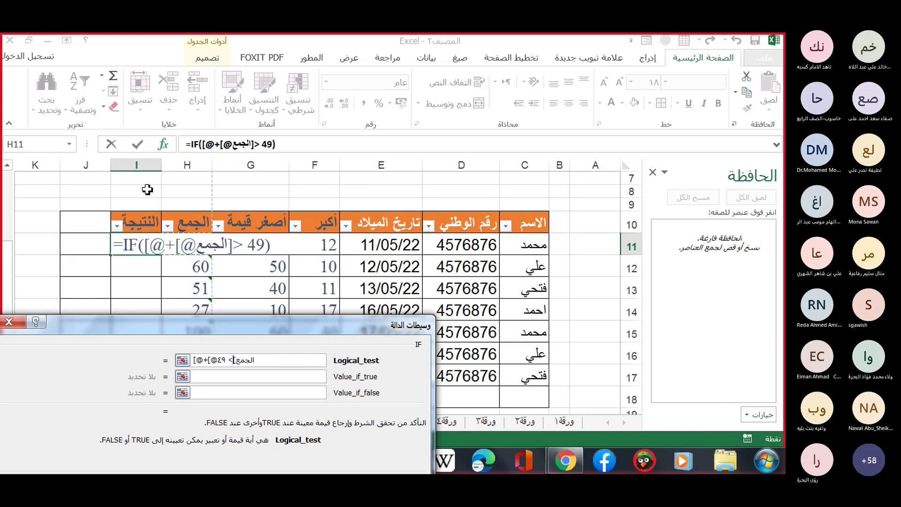
left_click(262, 361)
key("BackSpace")
key("BackSpace")
key("BackSpace")
key("BackSpace")
key("BackSpace")
key("BackSpace")
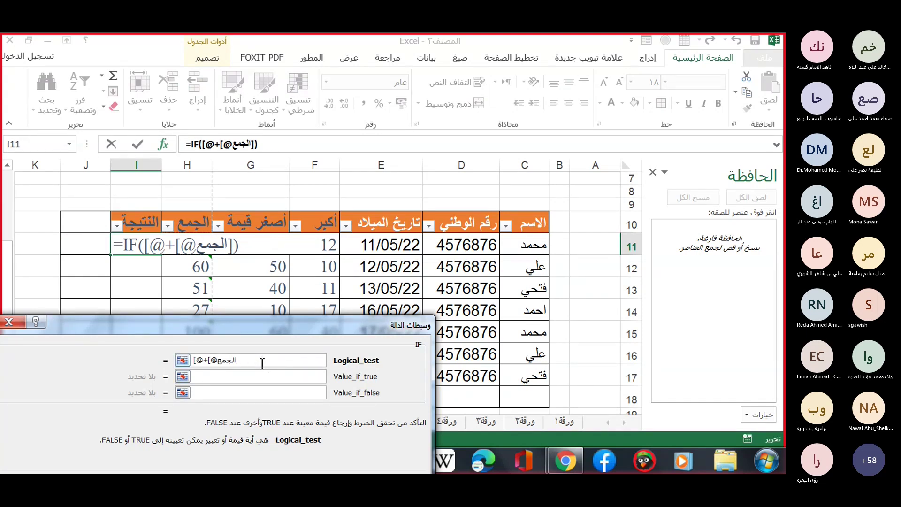
key("BackSpace")
key("BackSpace")
key("BackSpace")
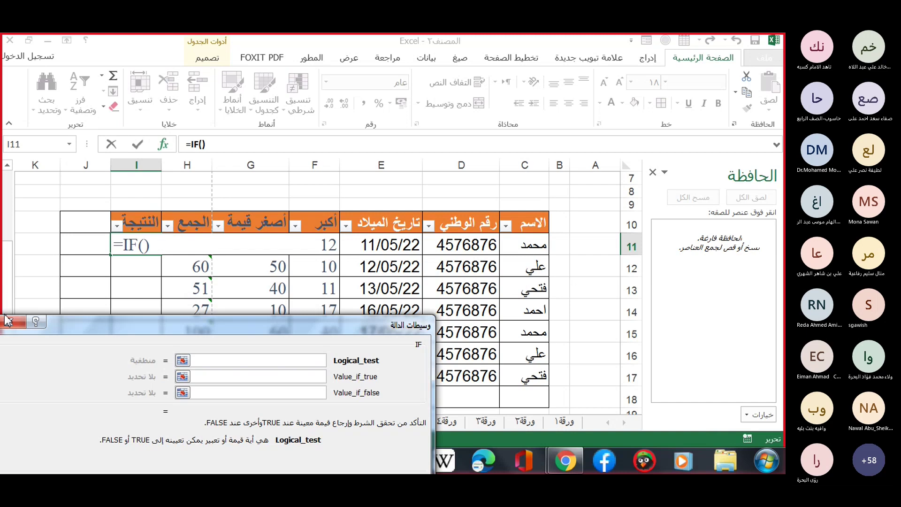
left_click(8, 321)
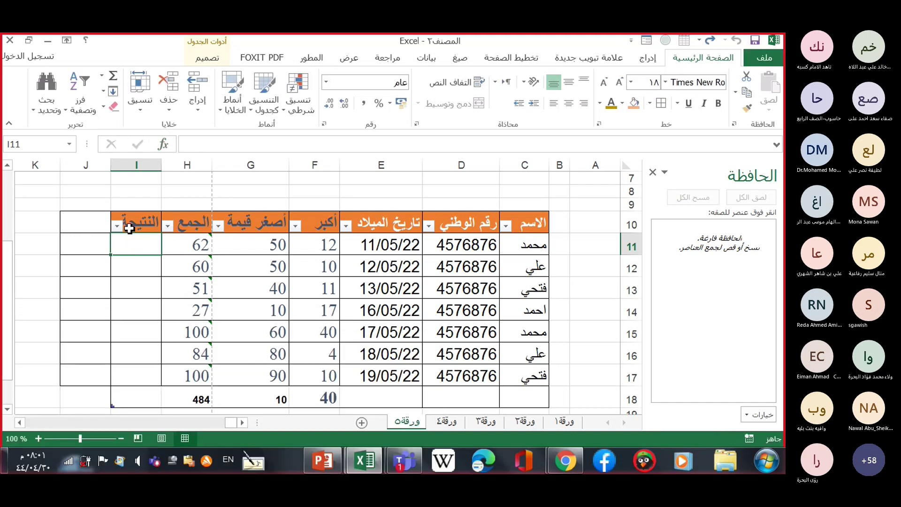
type("=")
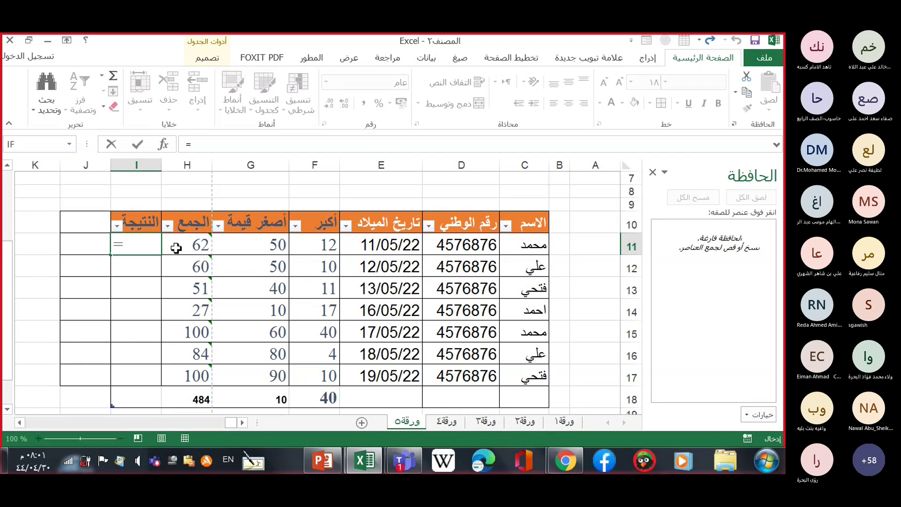
type("I")
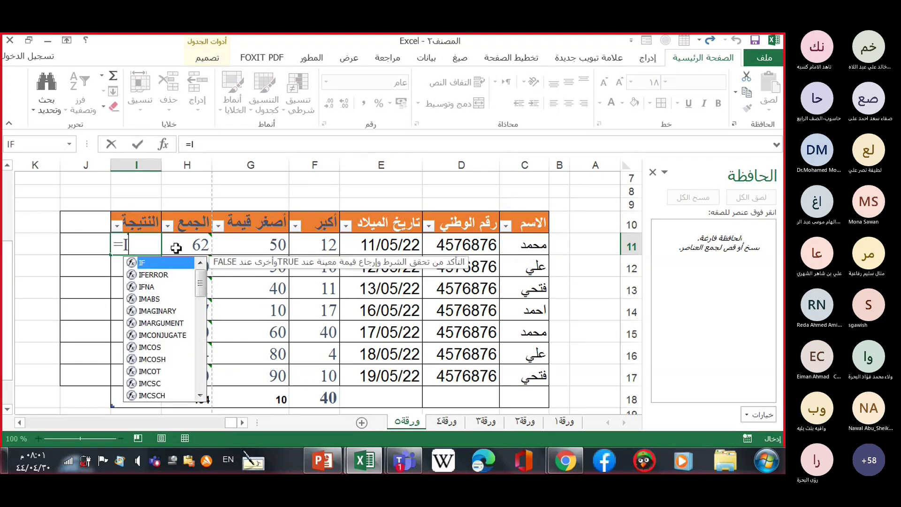
type("F")
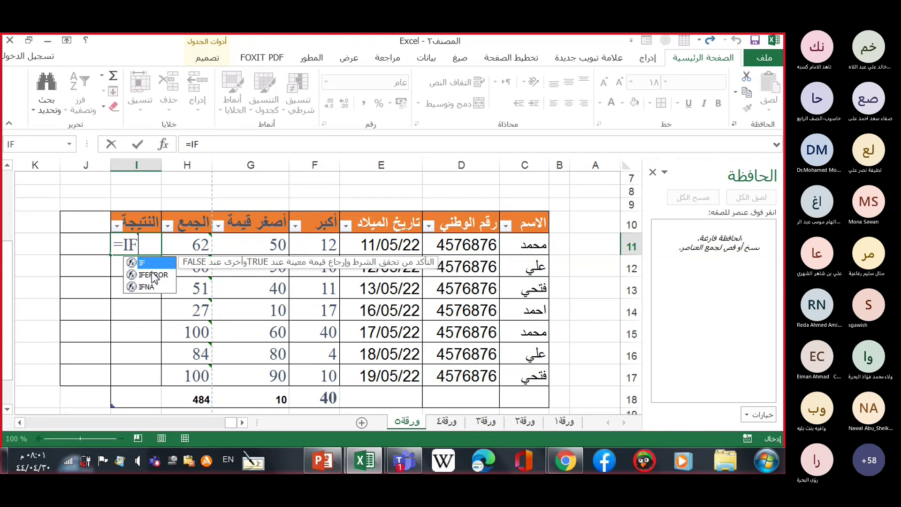
double_click(151, 264)
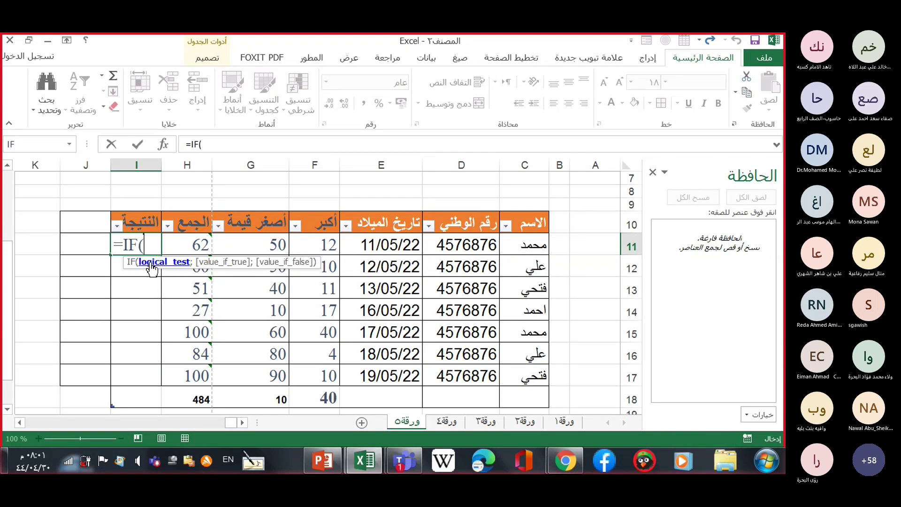
left_click(197, 249)
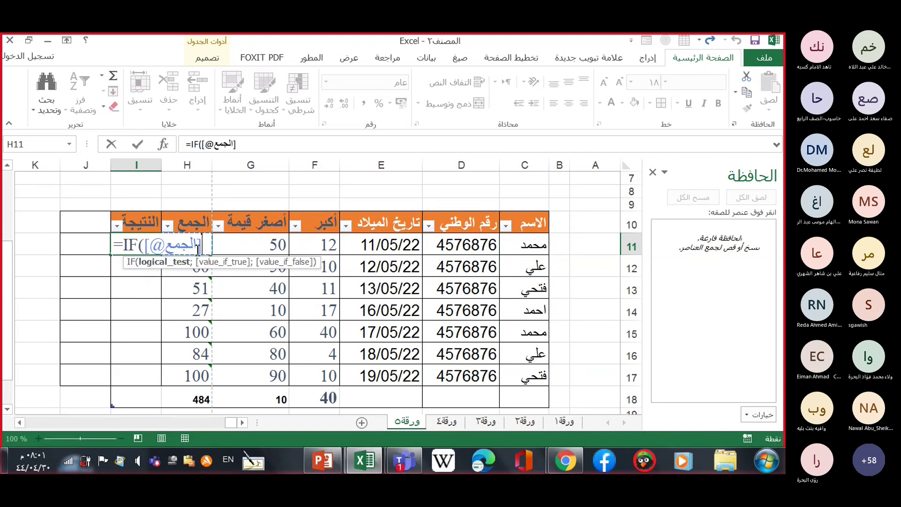
type(">")
type("4")
type("9")
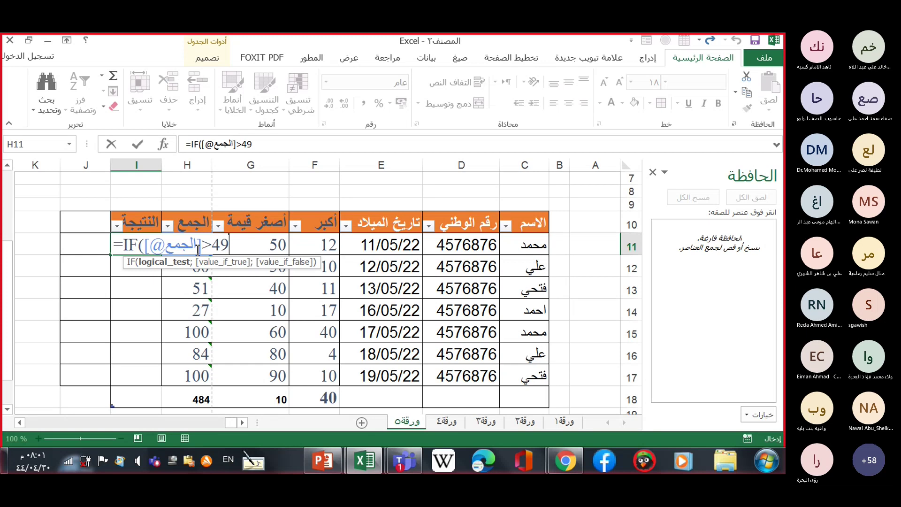
type(";")
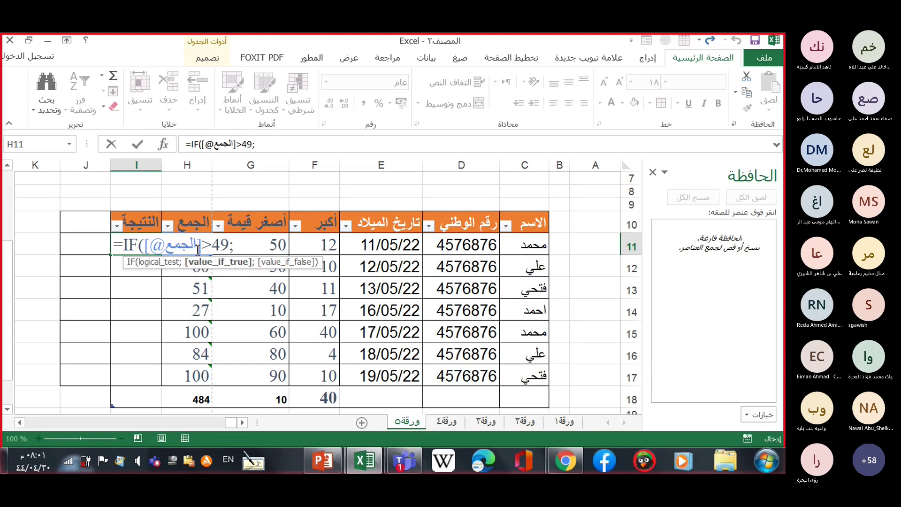
type("T")
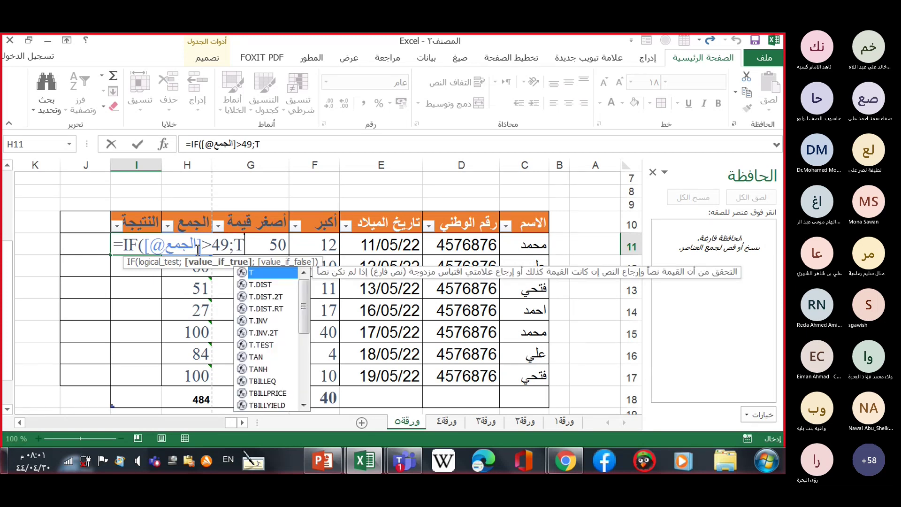
key("BackSpace")
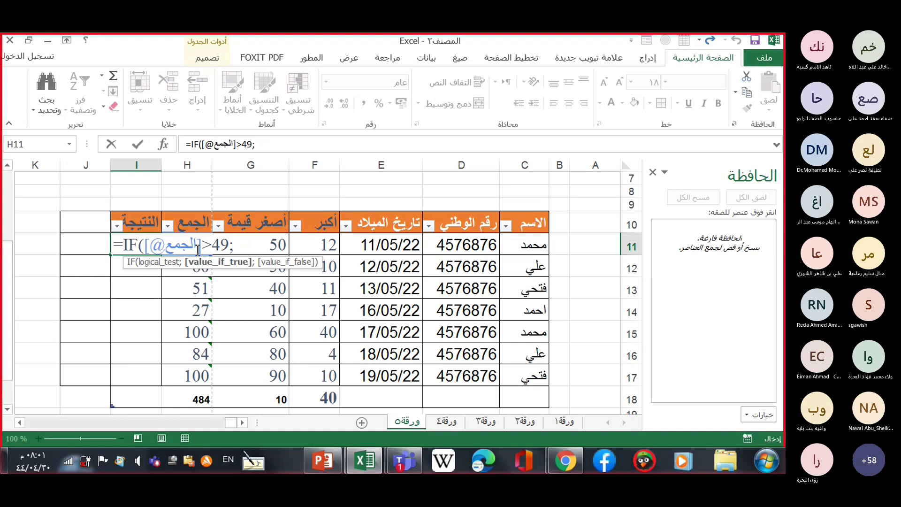
type("\"")
type("T")
type("\"")
type(";")
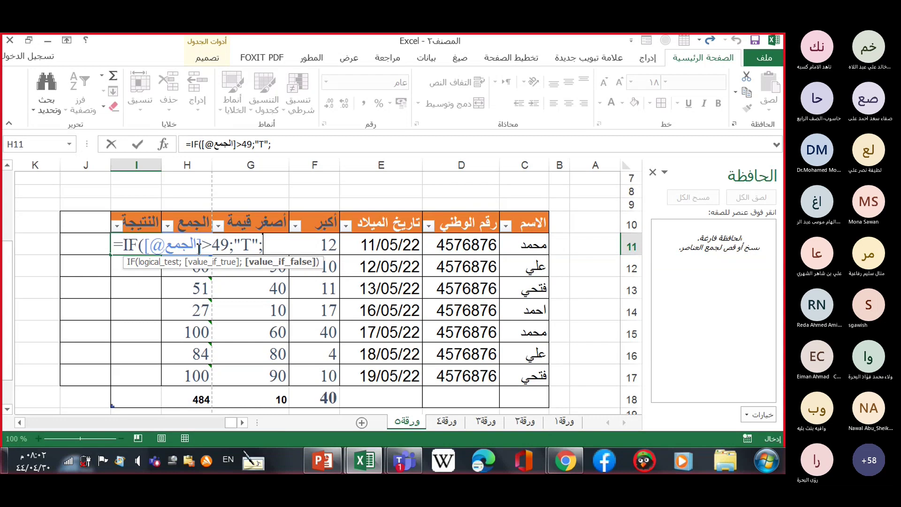
type("\"")
type("F")
type("\"")
type(")")
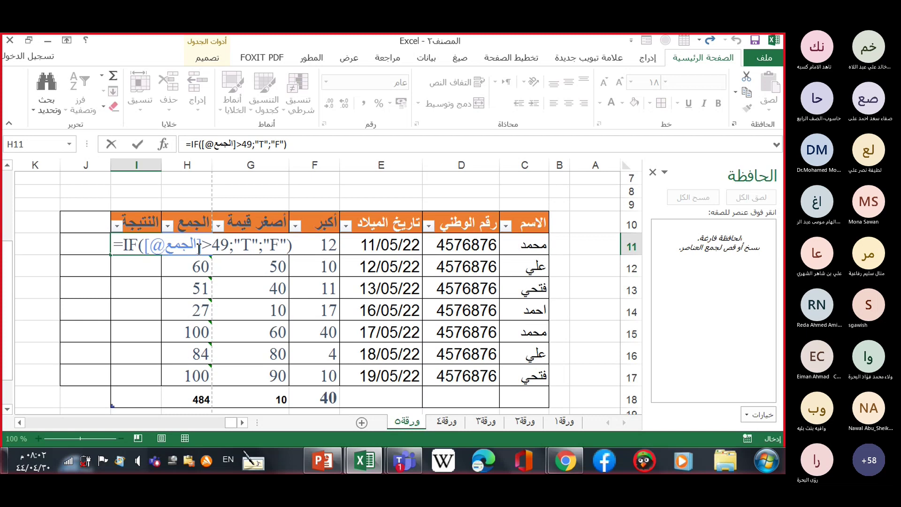
key("Return")
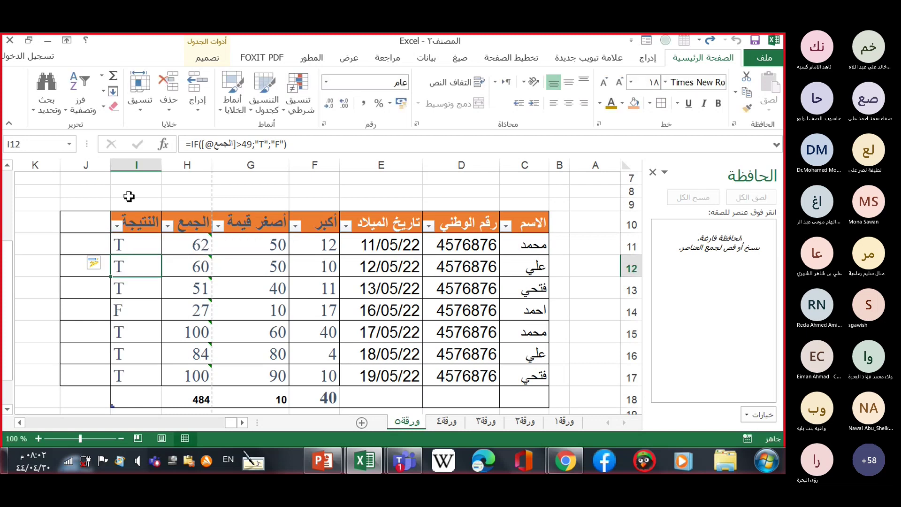
Change the value in G16 from 80 to 0
left_click(258, 354)
type("1")
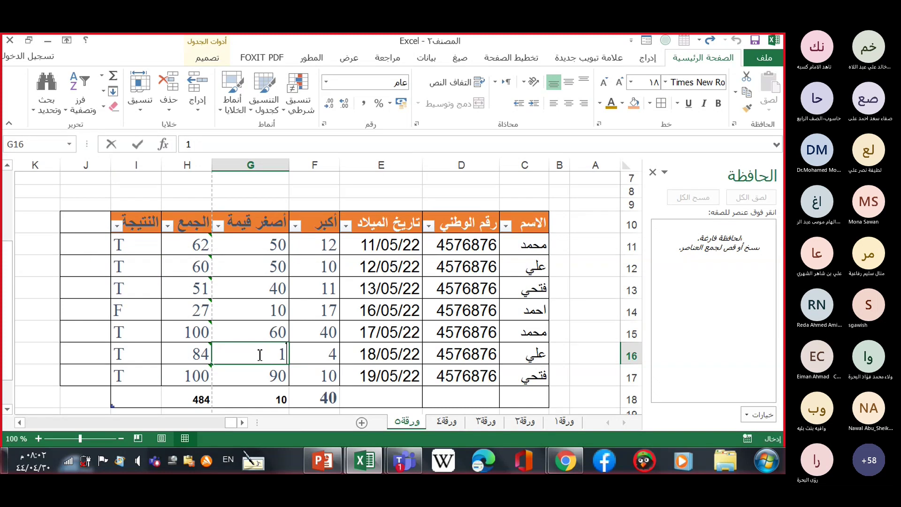
key("BackSpace")
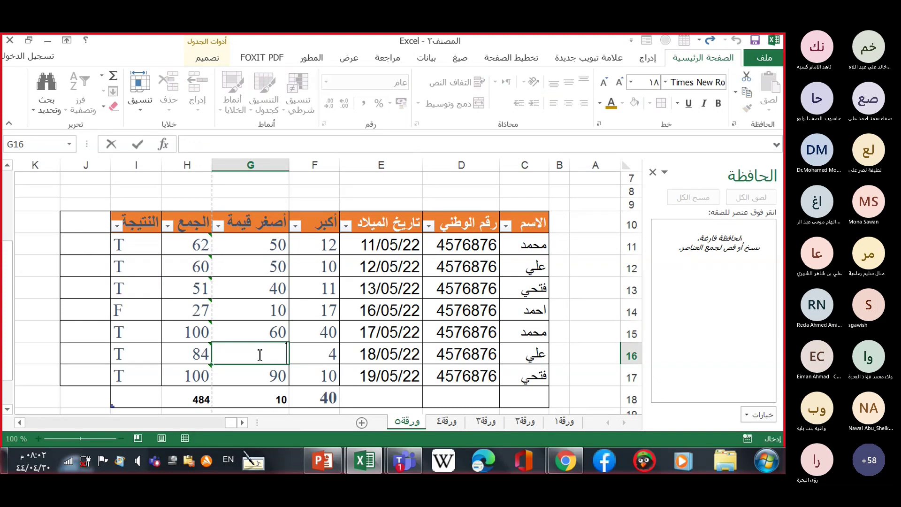
type("0")
key("Return")
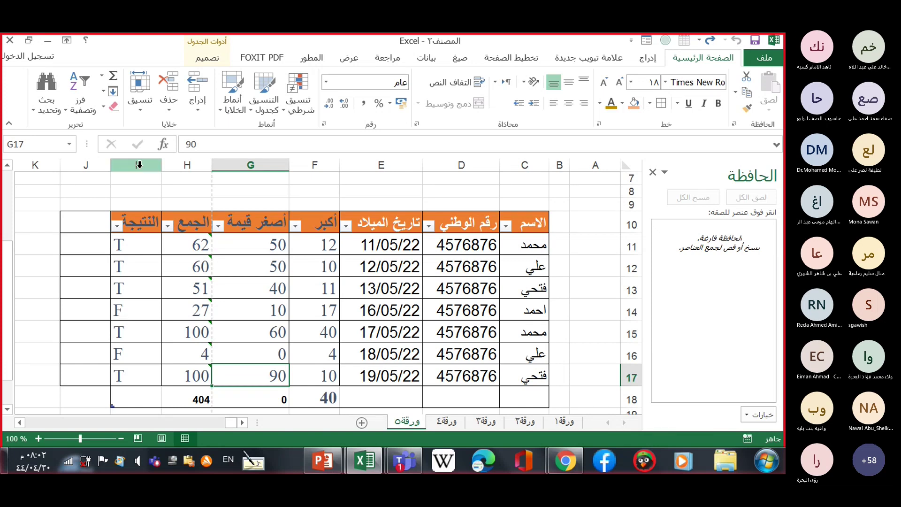
Look over the Conditional Formatting options and review the IF formula in I11
left_click(285, 118)
mouse_move(250, 133)
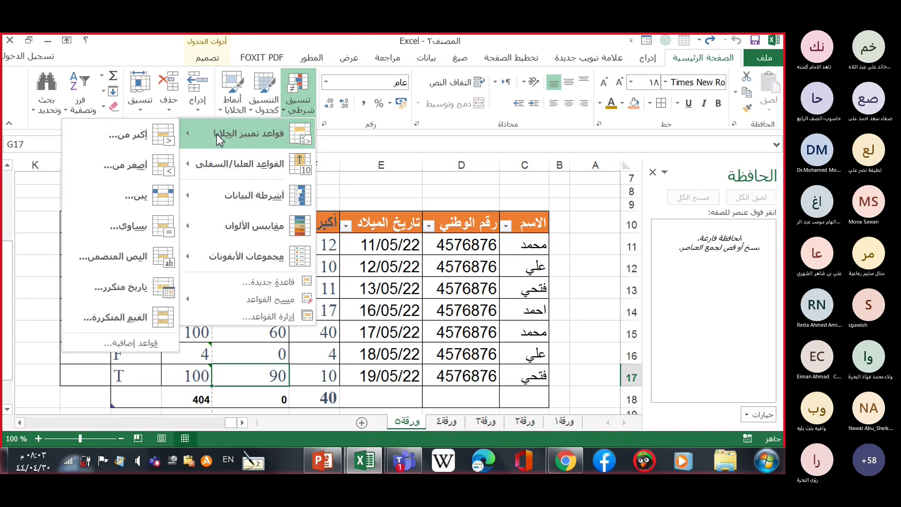
left_click(361, 186)
double_click(138, 245)
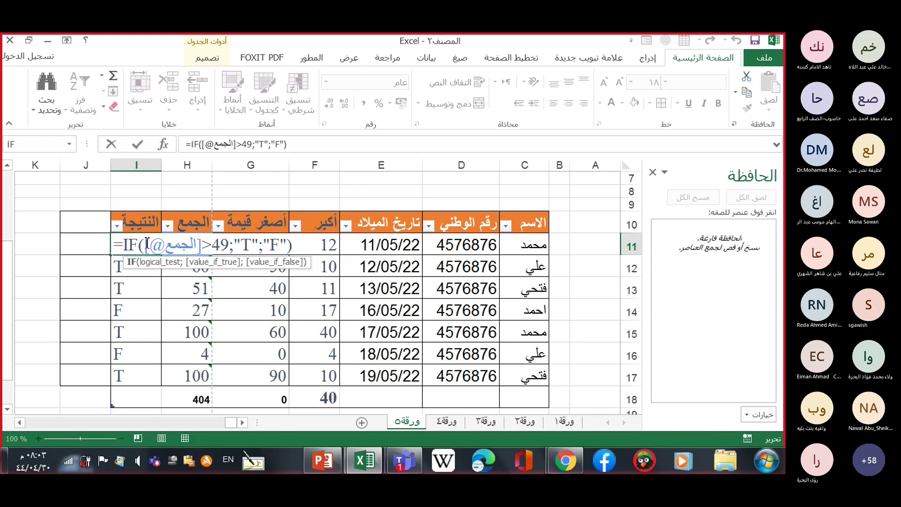
left_click(85, 242)
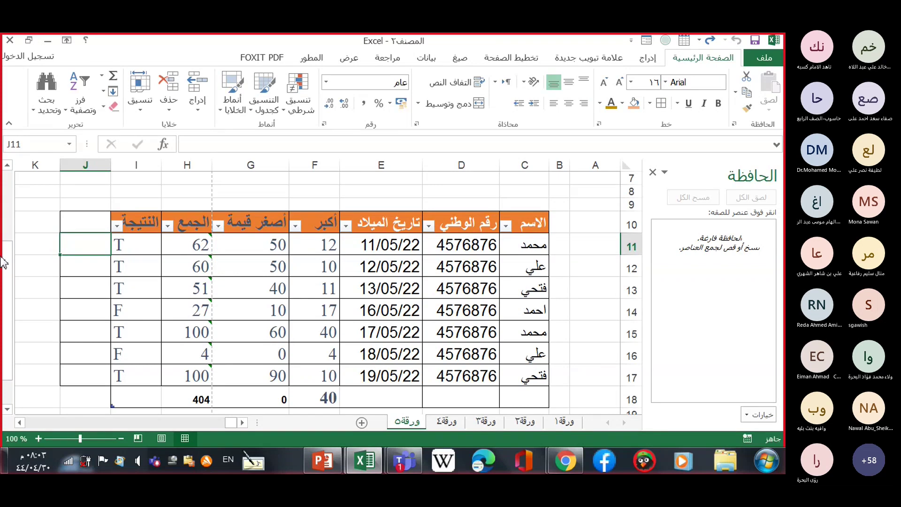
type("=")
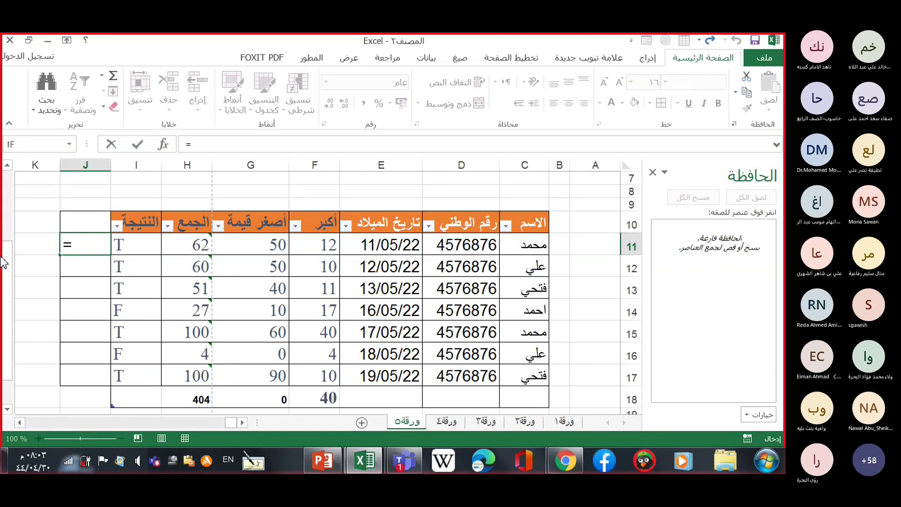
type("I")
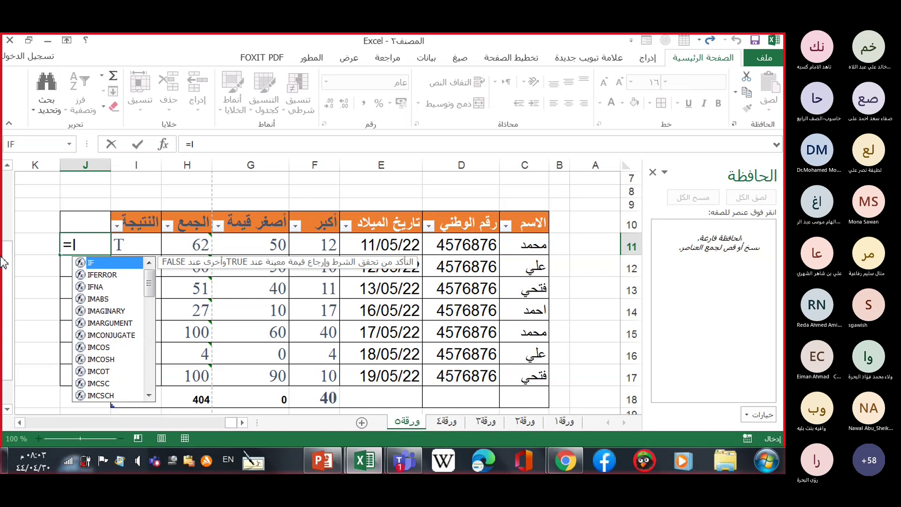
double_click(109, 264)
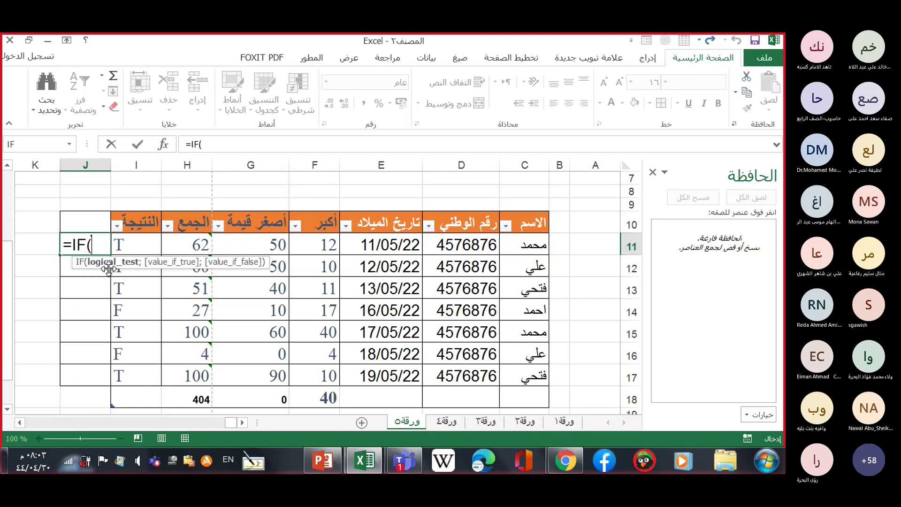
left_click(191, 249)
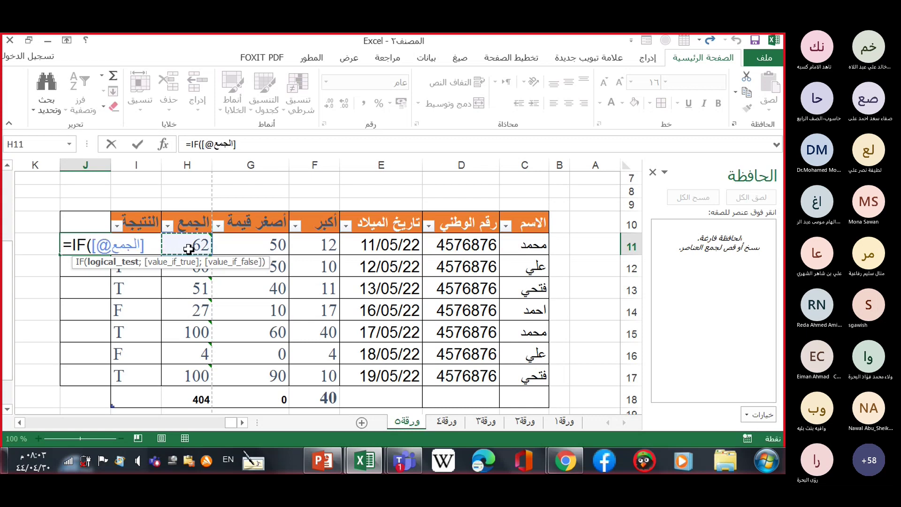
type(">")
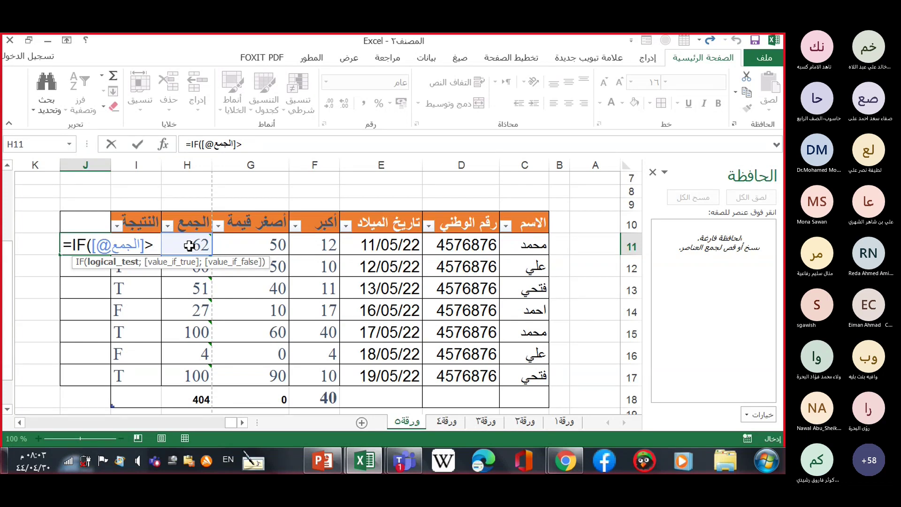
type("4")
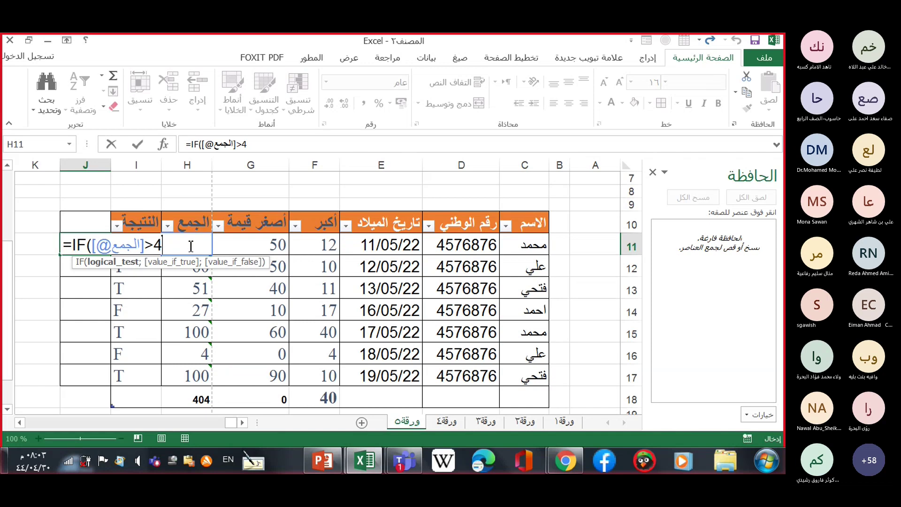
type("9")
type(";\"")
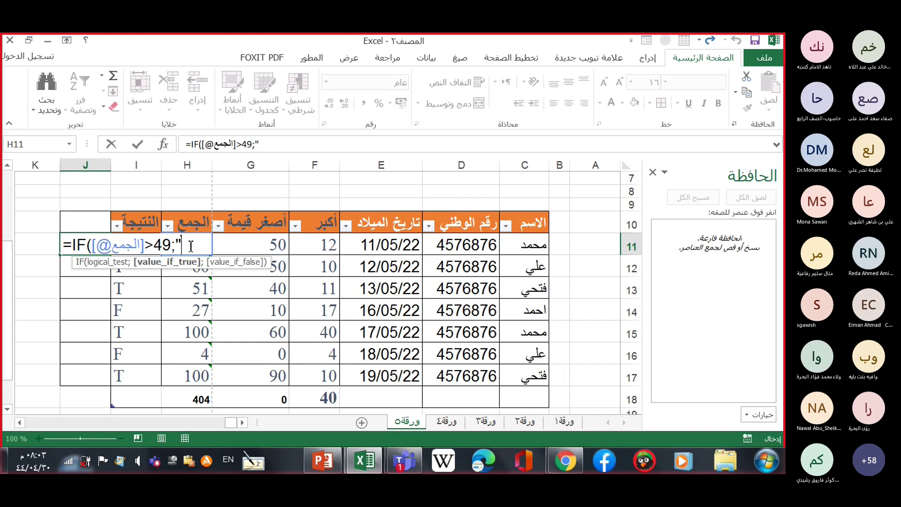
type("K")
type("H")
key("BackSpace")
key("BackSpace")
key("alt+shift")
type("ن")
type("اجح")
type("\"ك")
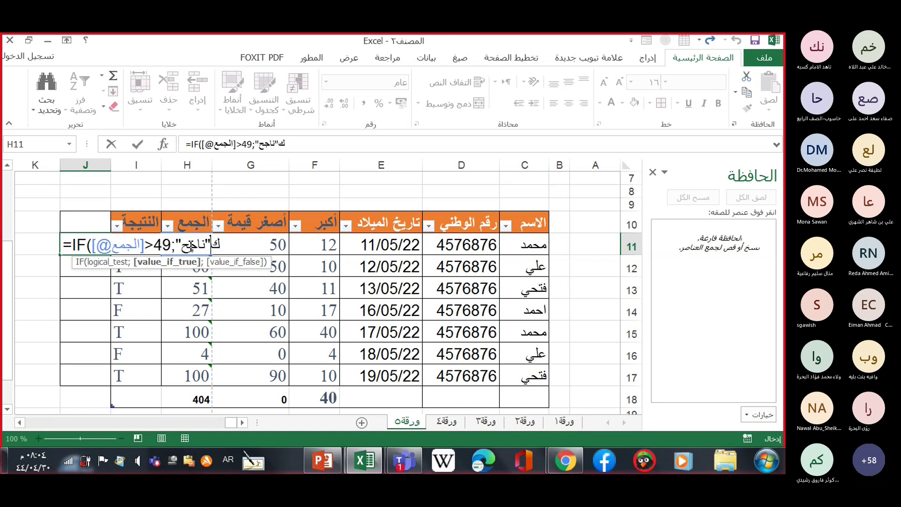
key("BackSpace")
Add the fail label "راسب" and commit the formula as a new table column
key("alt+shift")
type(";")
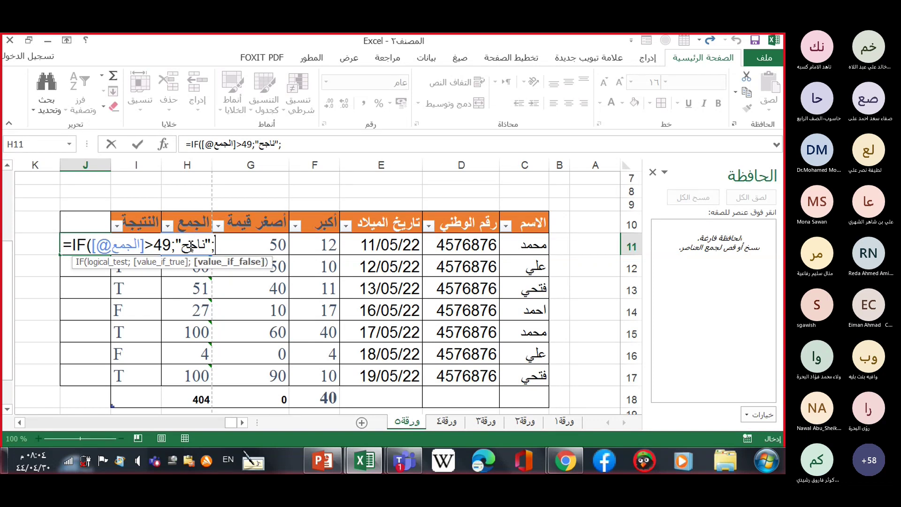
key("alt+shift")
type("\"")
type("ر")
type("اس")
type("ب\"")
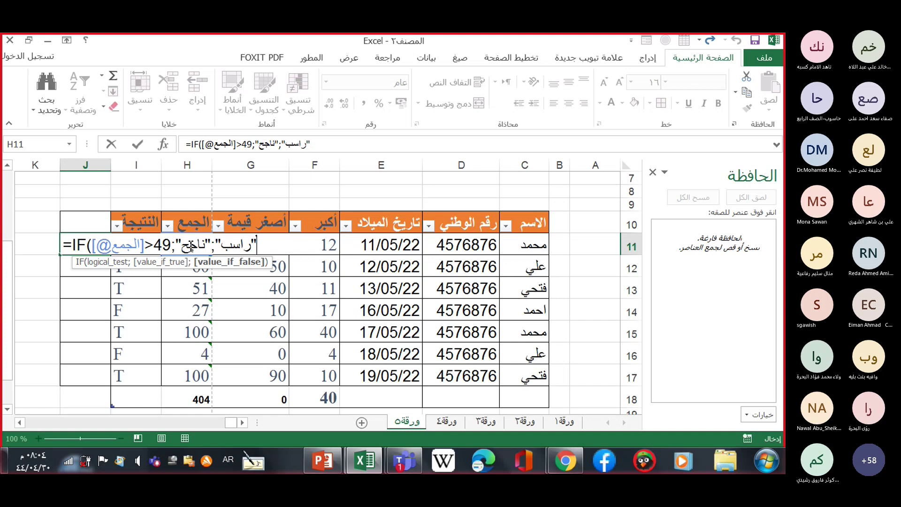
type(")")
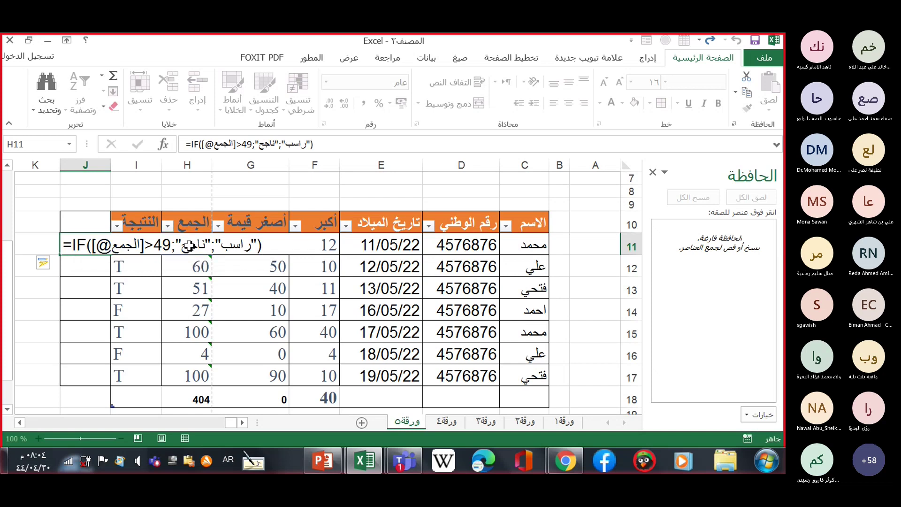
key("Return")
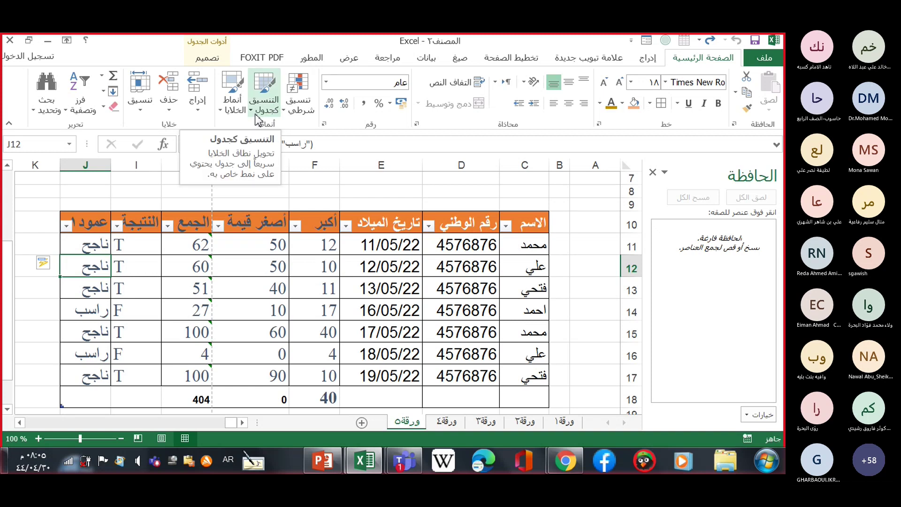
Try an Equal To highlight rule for راسب, then dismiss it
left_click(299, 108)
mouse_move(246, 133)
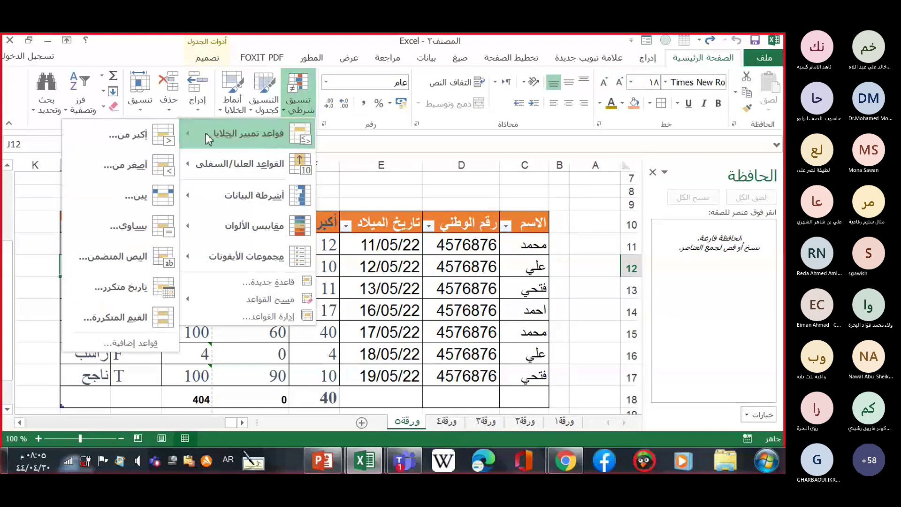
left_click(138, 243)
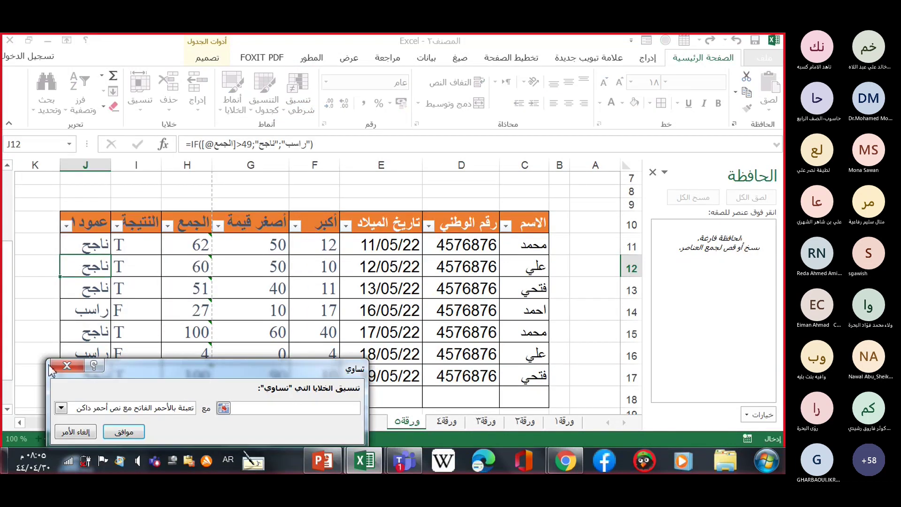
type("را")
type("سب")
left_click(133, 433)
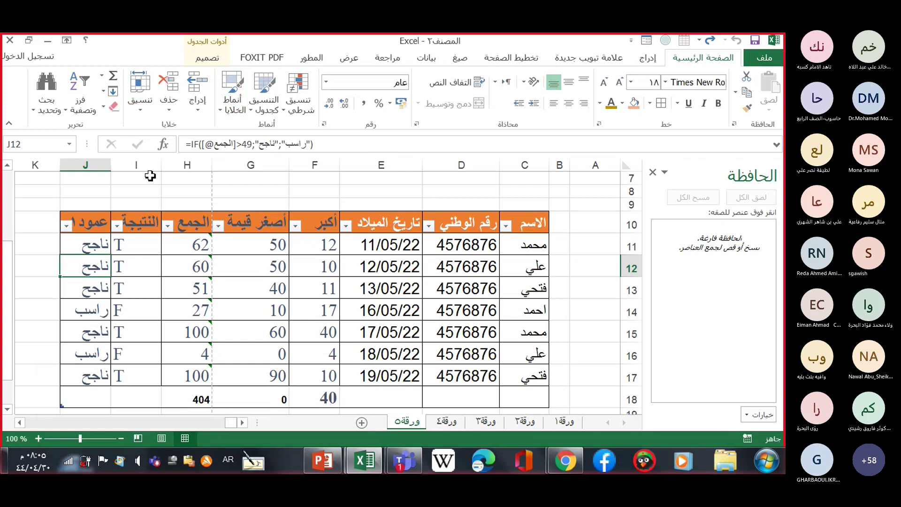
Highlight cells in J11:J17 equal to راسب with the light red fill
left_click(94, 216)
left_click(288, 112)
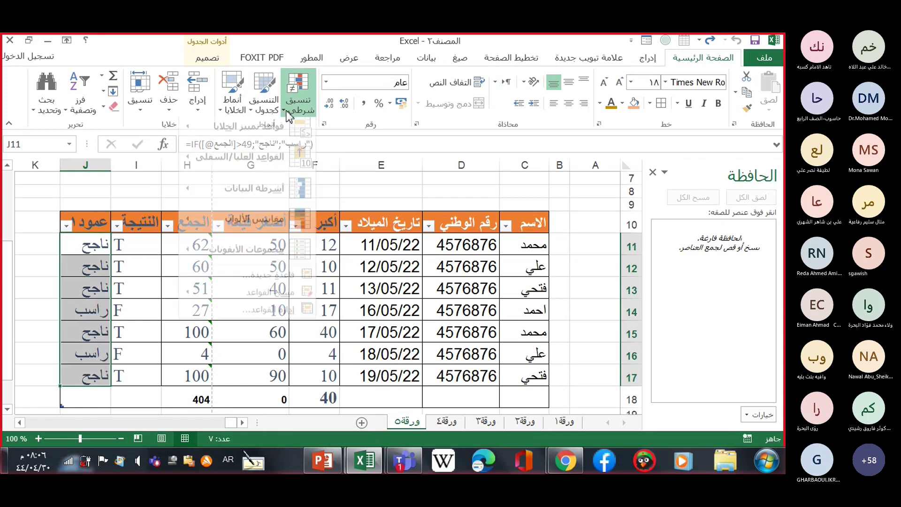
mouse_move(249, 134)
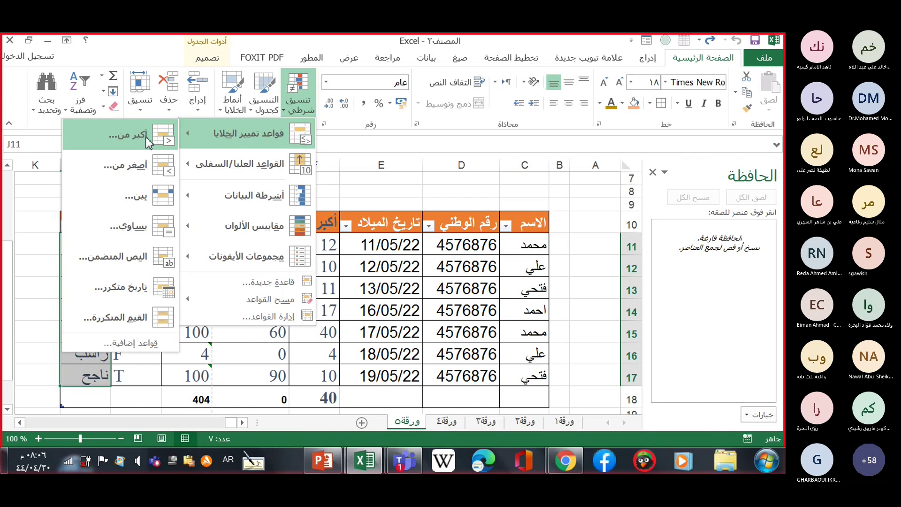
left_click(145, 225)
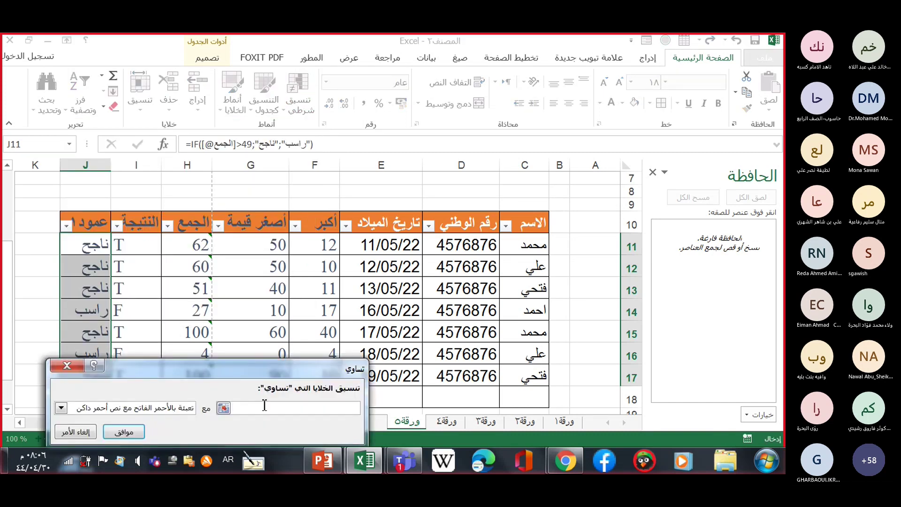
type("ؤ")
key("BackSpace")
type("را")
type("سب")
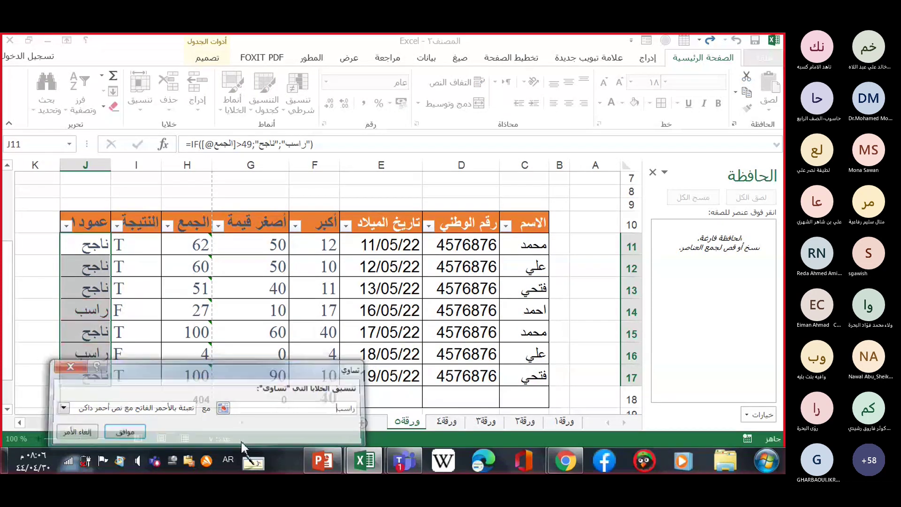
key("Return")
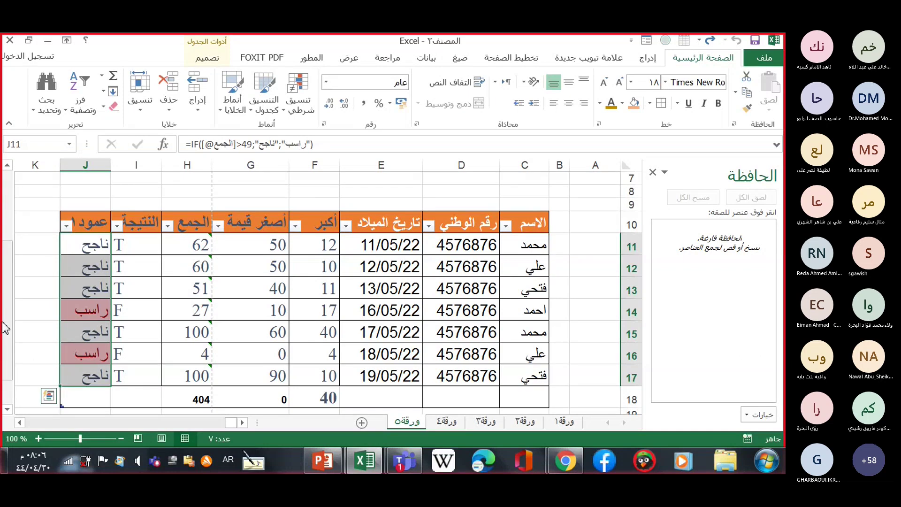
left_click(28, 302)
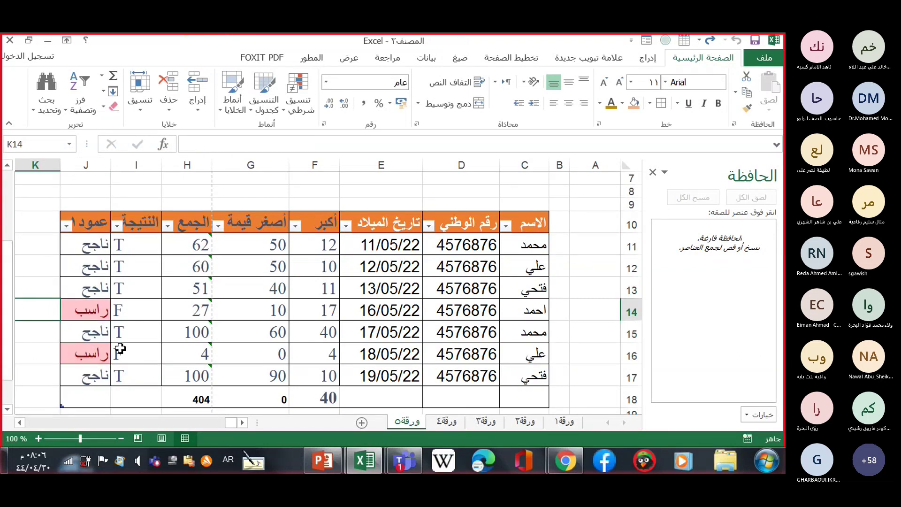
Add an Equal To F rule on the النتيجة results with light red fill and dark red text
left_click(141, 216)
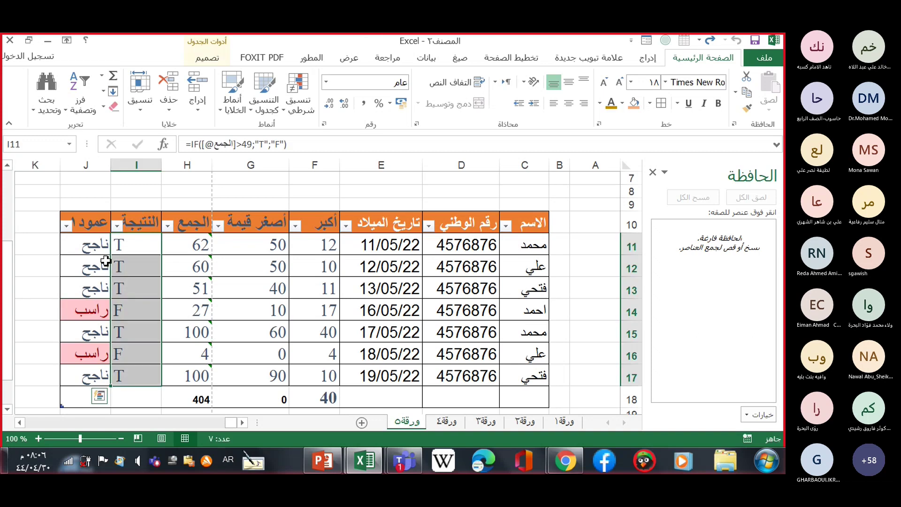
left_click(292, 110)
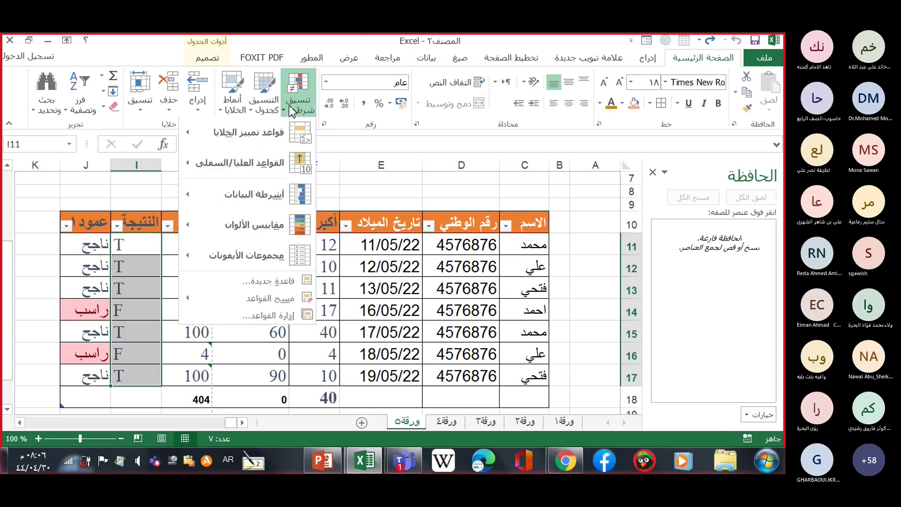
mouse_move(247, 134)
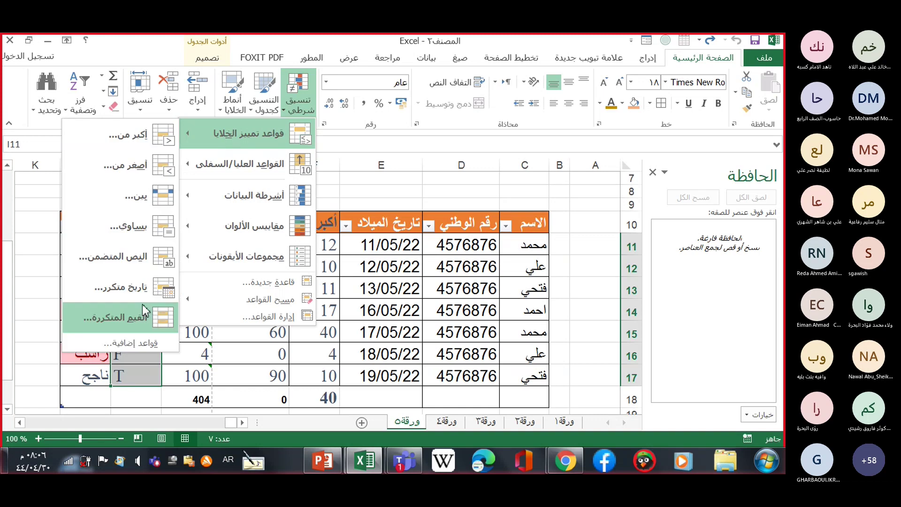
left_click(144, 225)
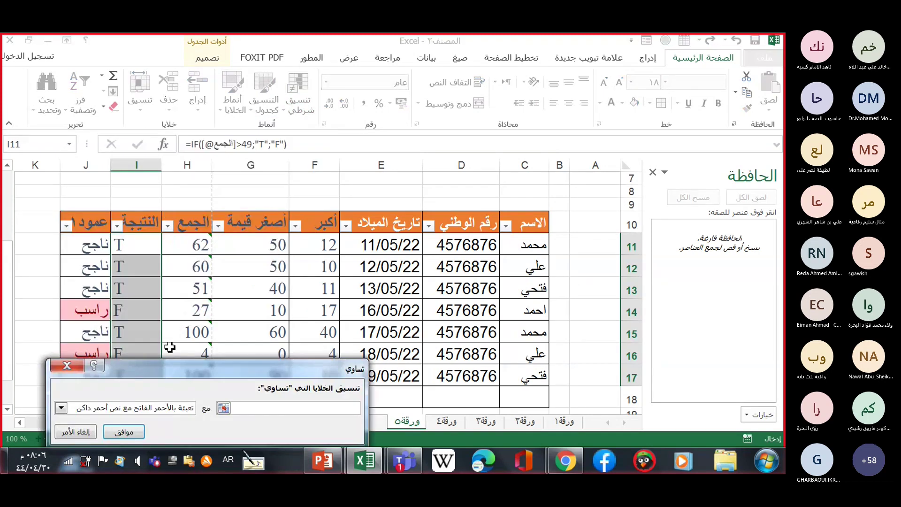
key("alt+shift")
type("F")
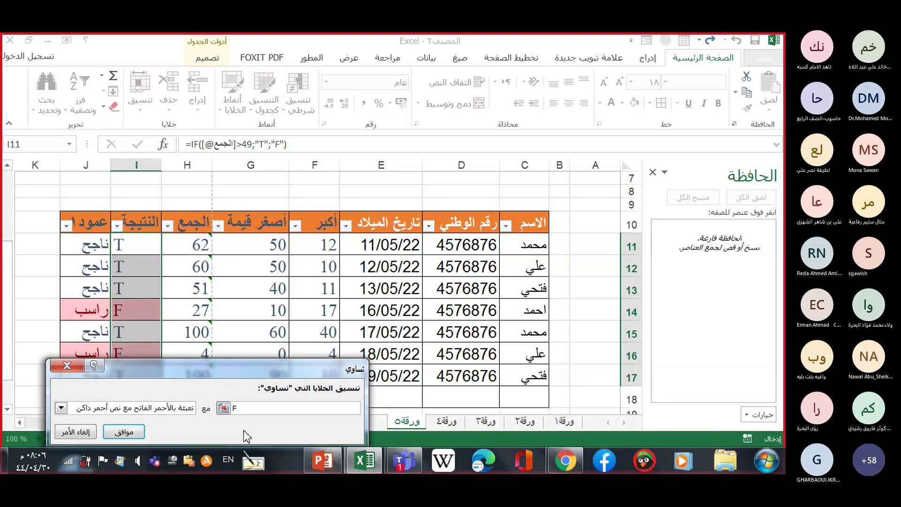
key("Return")
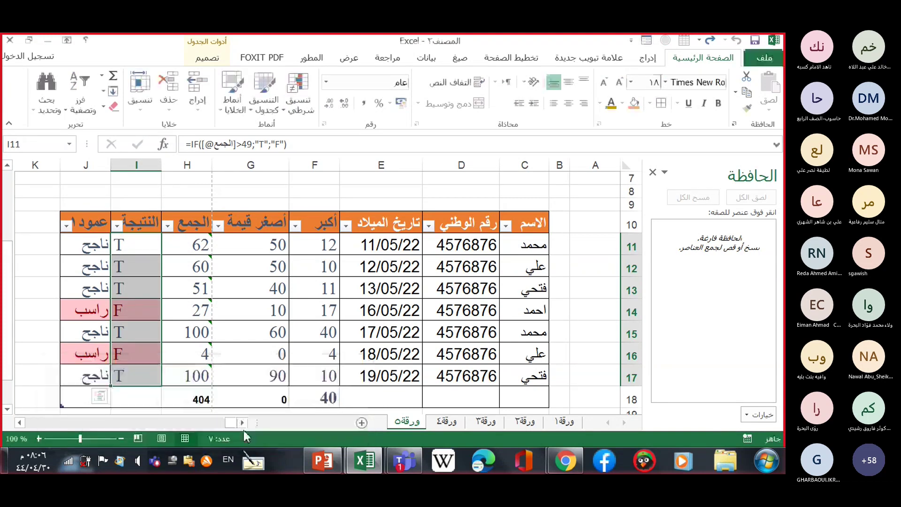
left_click(44, 338)
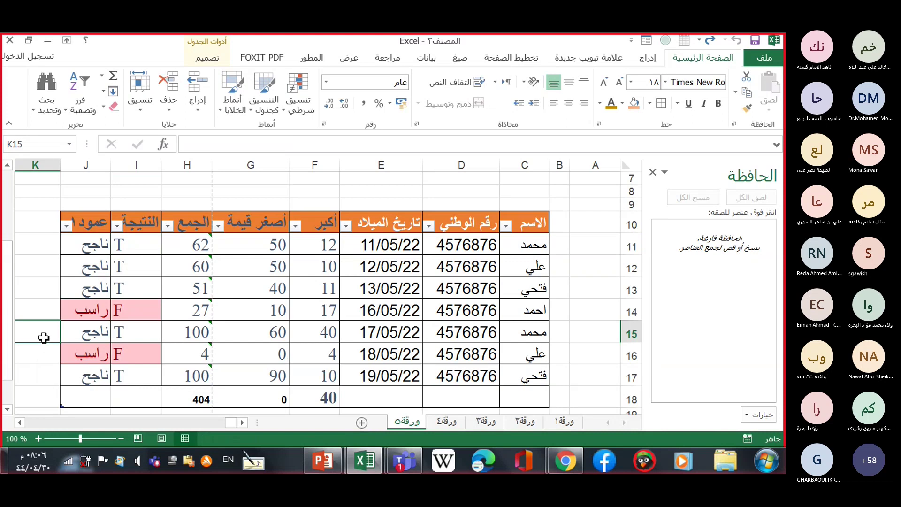
Sort the table A to Z by the الاسم name column
left_click_drag(8, 315, 4, 427)
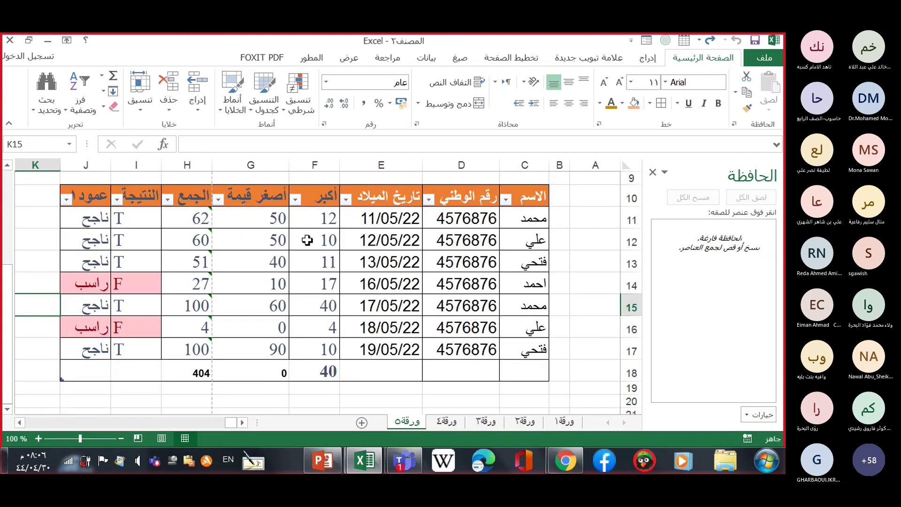
left_click(651, 64)
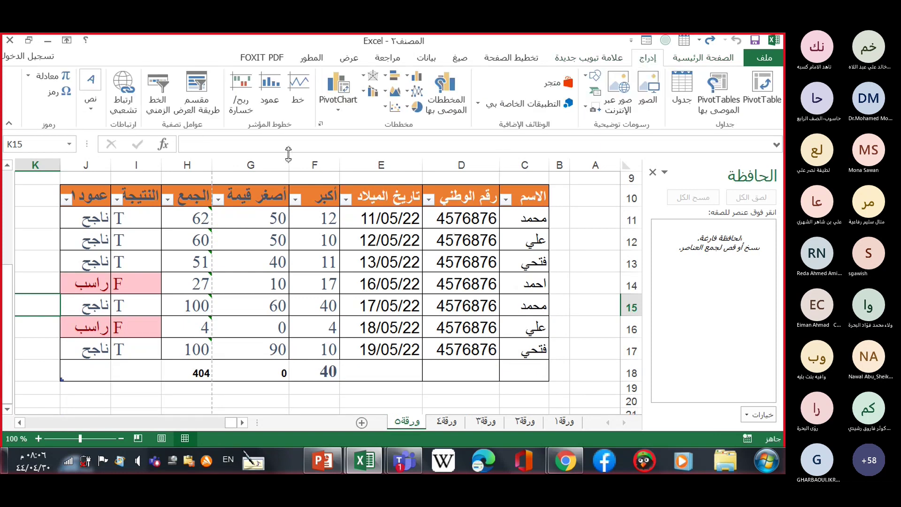
left_click(698, 57)
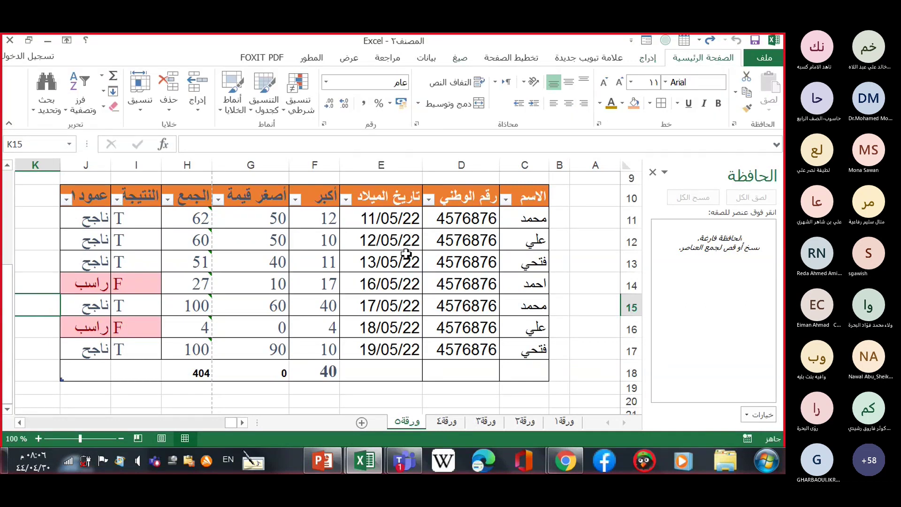
left_click(506, 199)
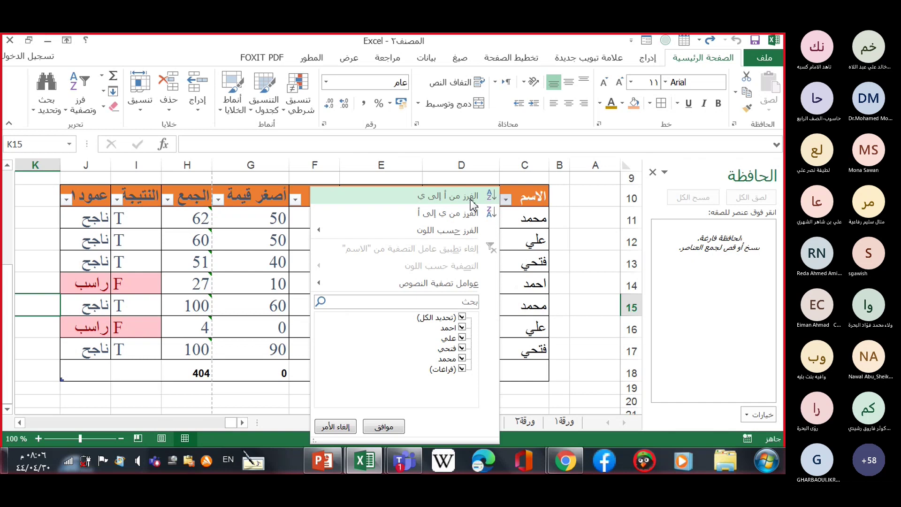
left_click(471, 198)
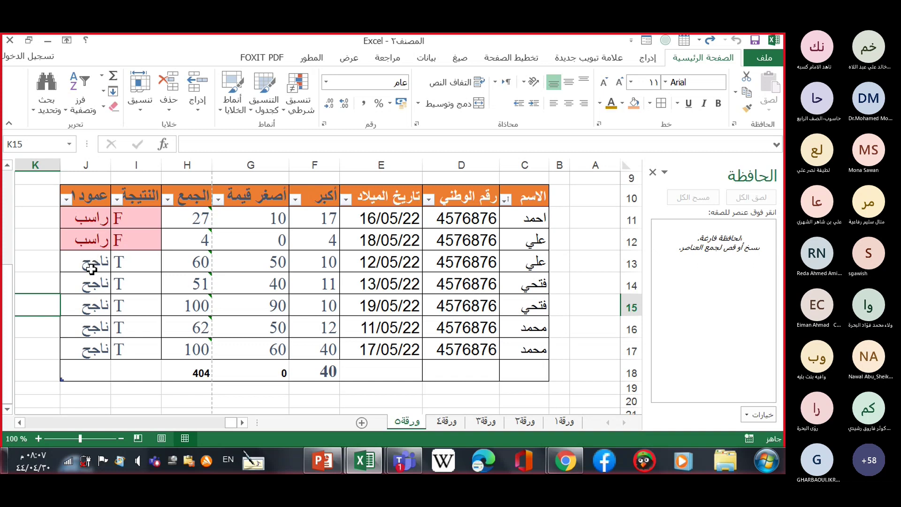
Set G12 to 40, F12 to 60 (after first entering 80), and G15 to 10
left_click(252, 246)
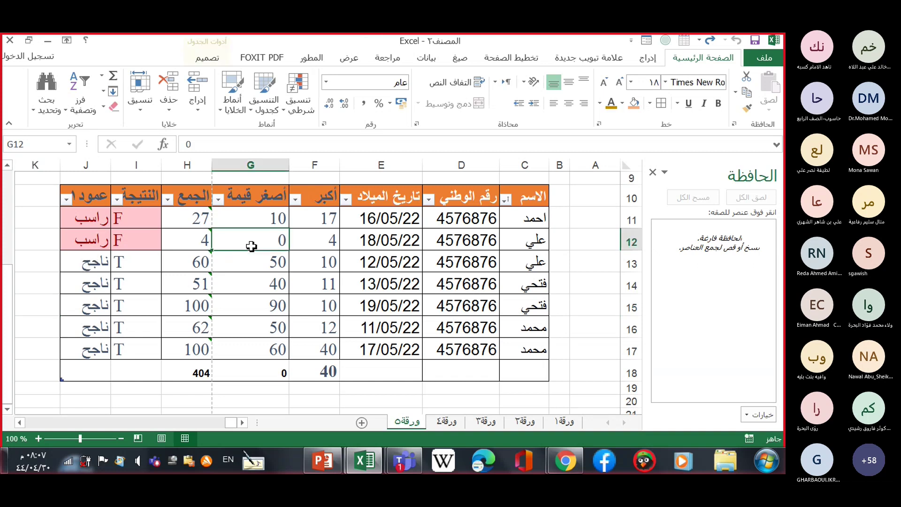
type("40")
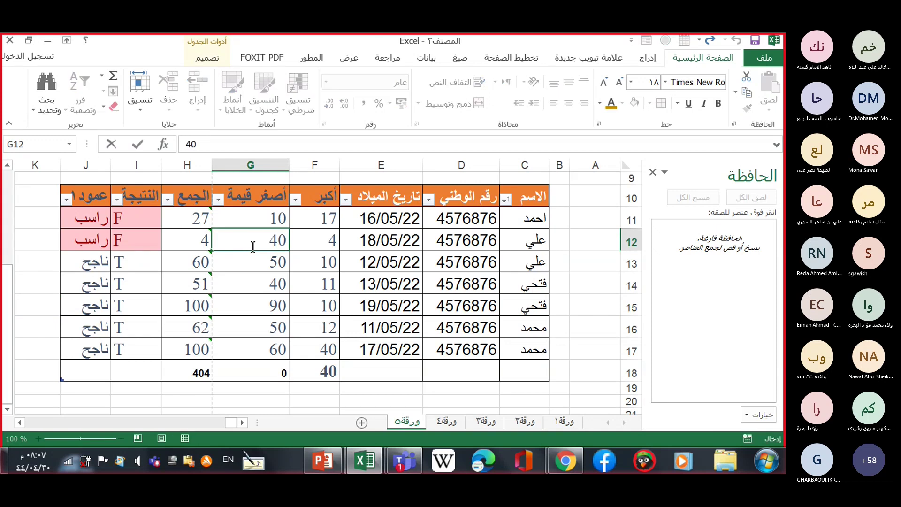
key("Return")
left_click(334, 243)
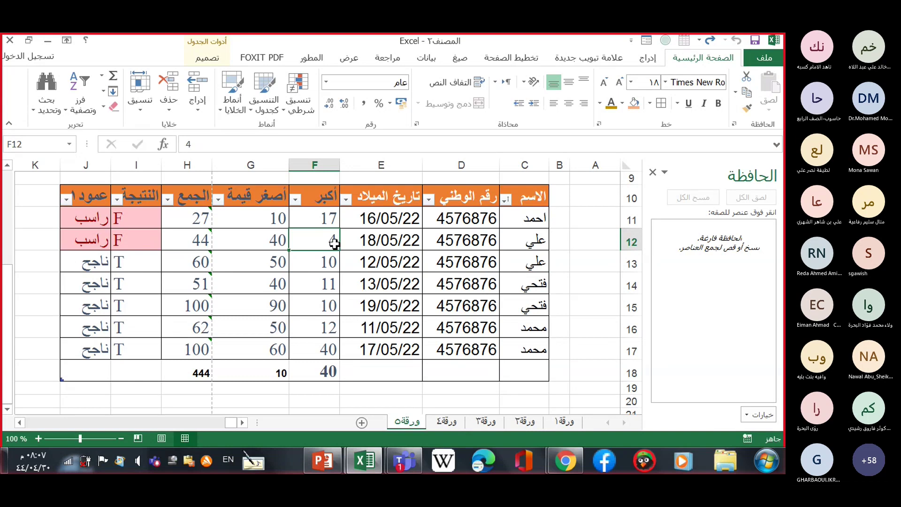
type("80")
key("Return")
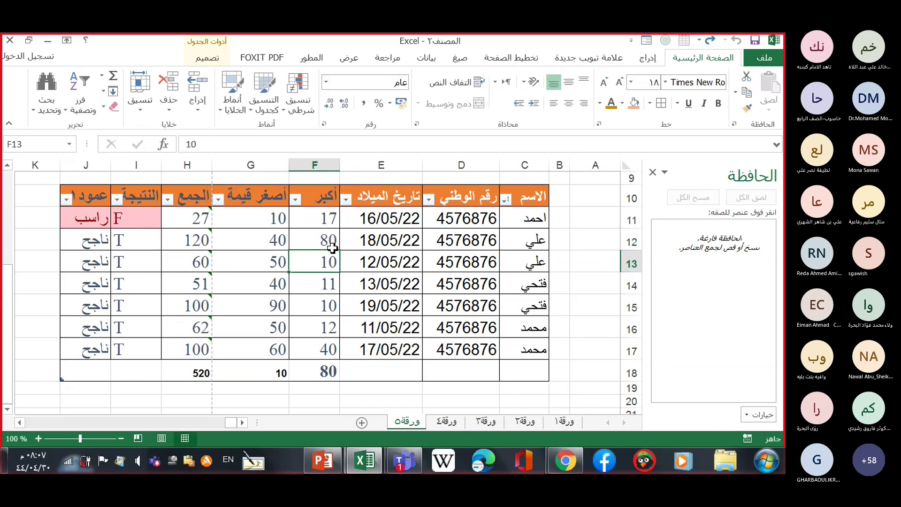
left_click(331, 243)
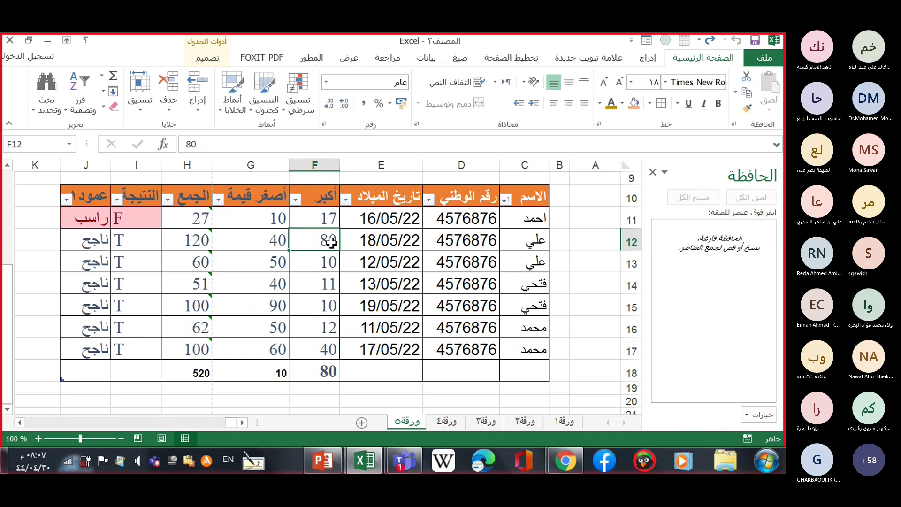
type("60")
key("Return")
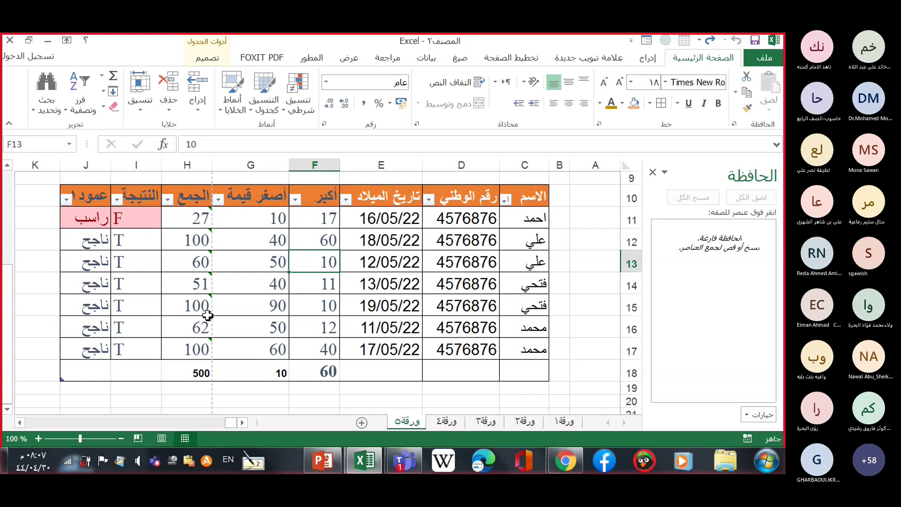
left_click(257, 308)
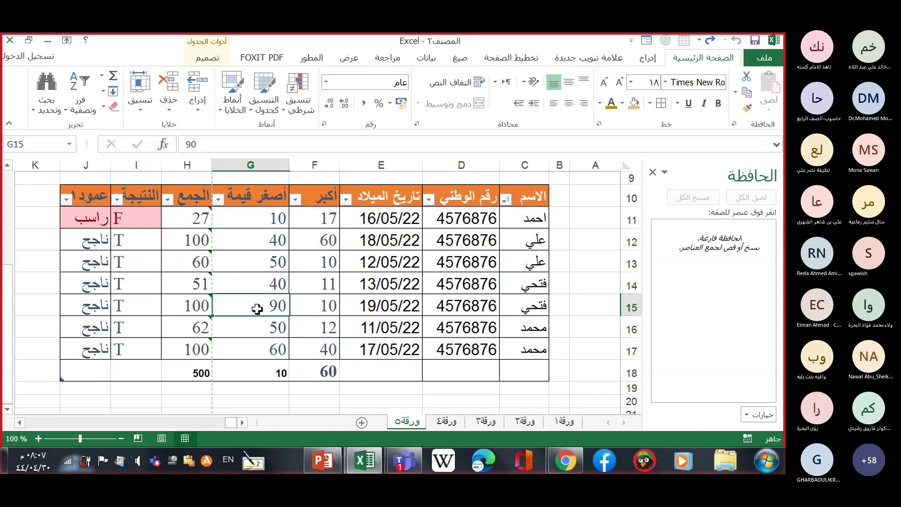
type("10.")
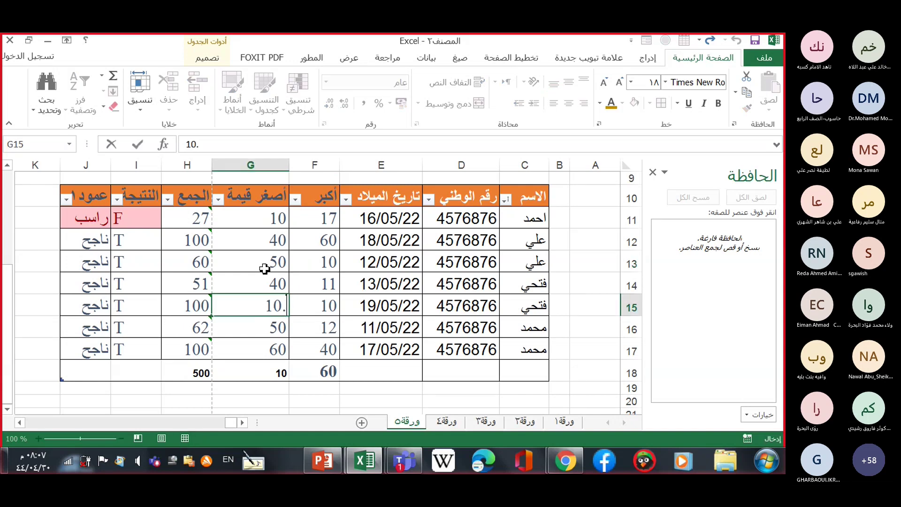
key("Return")
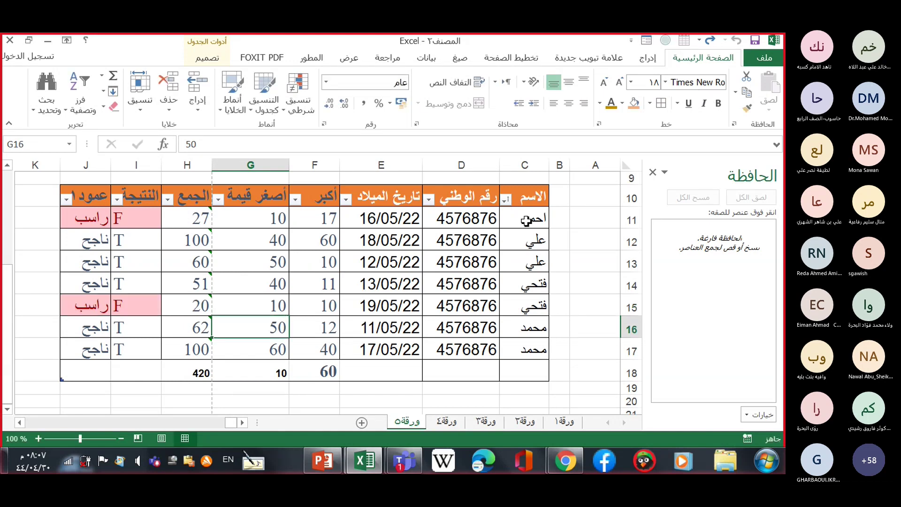
Filter the النتيجة column to show only the T rows
left_click(116, 199)
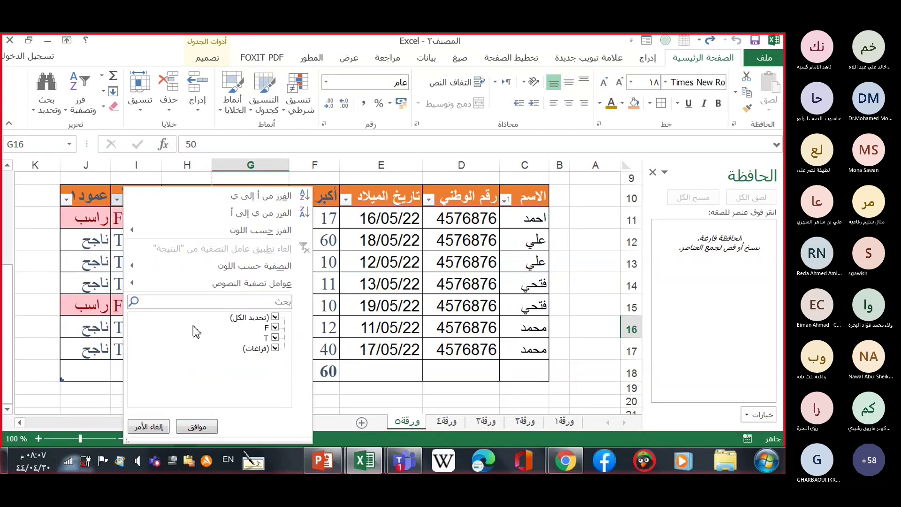
left_click(276, 318)
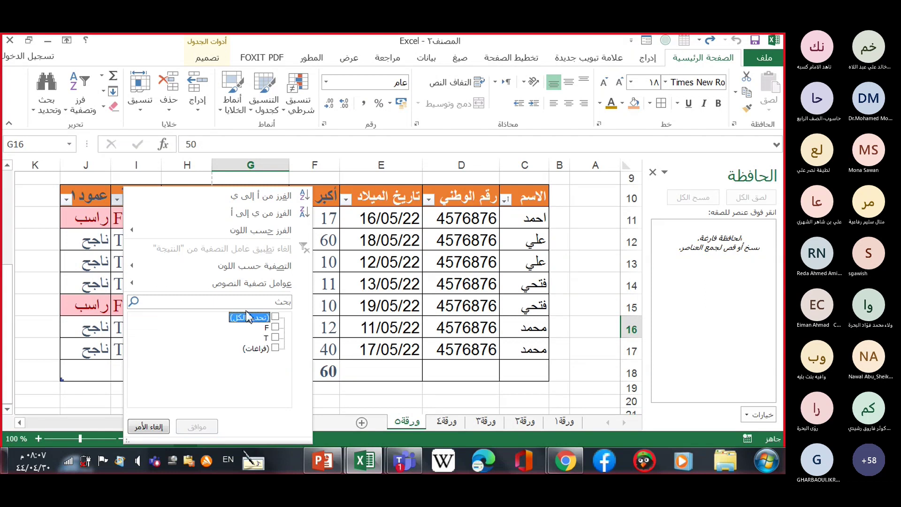
left_click(275, 337)
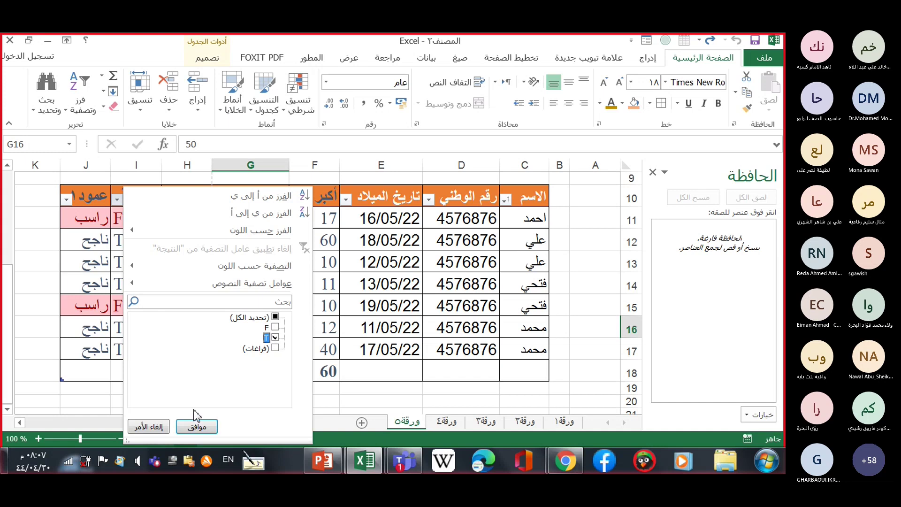
left_click(197, 427)
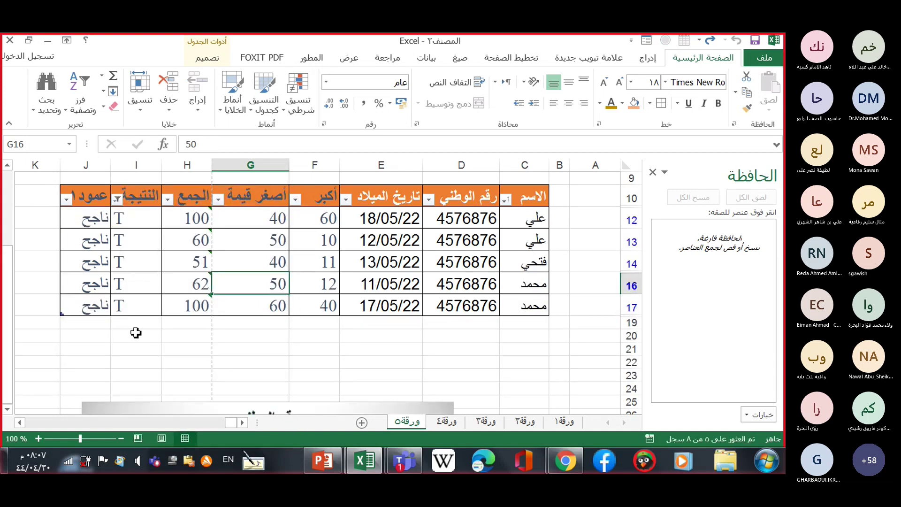
Change the النتيجة filter to show only the F rows, excluding T and blanks
left_click(117, 200)
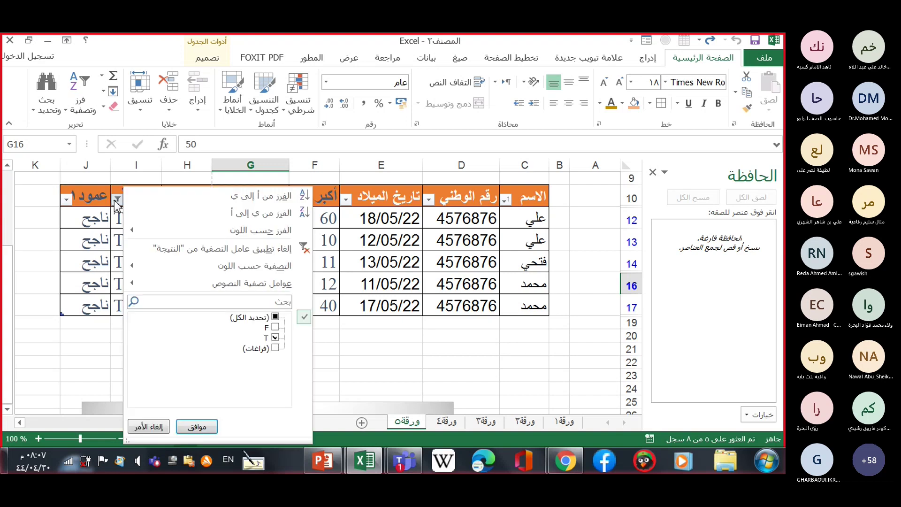
left_click(275, 318)
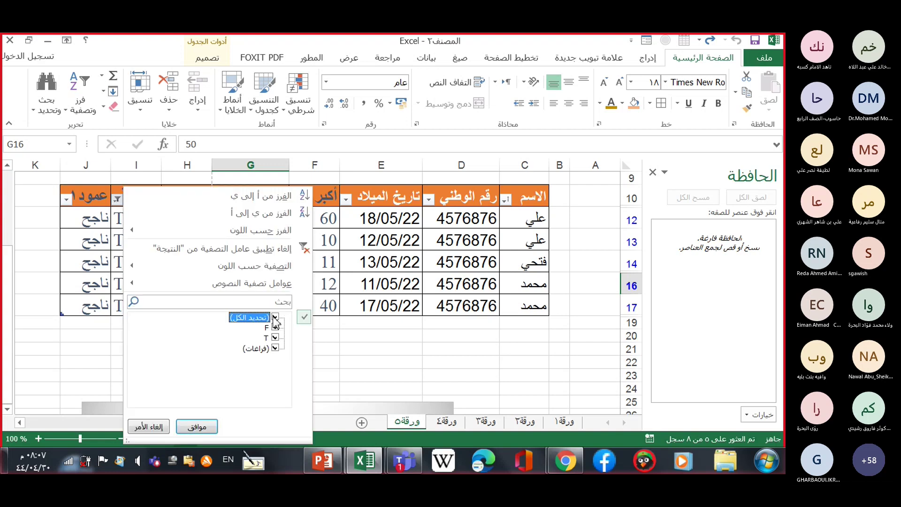
left_click(275, 317)
left_click(275, 327)
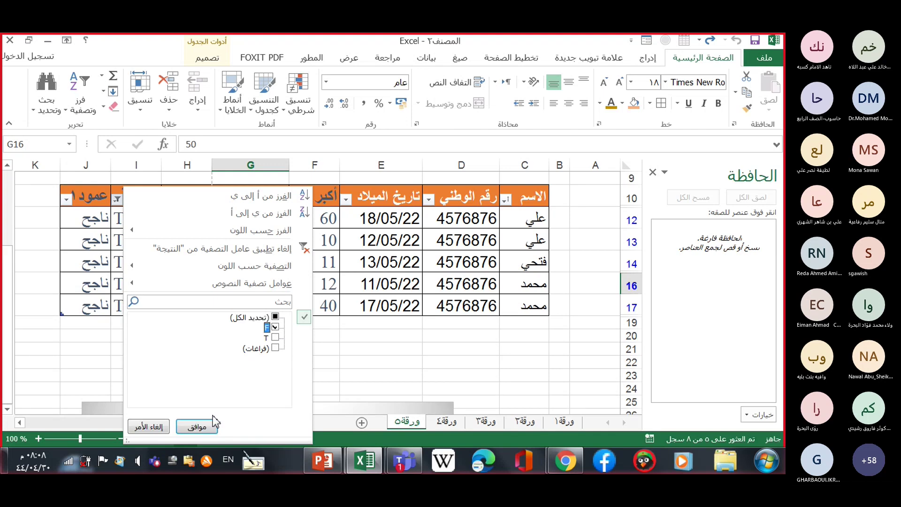
left_click(200, 426)
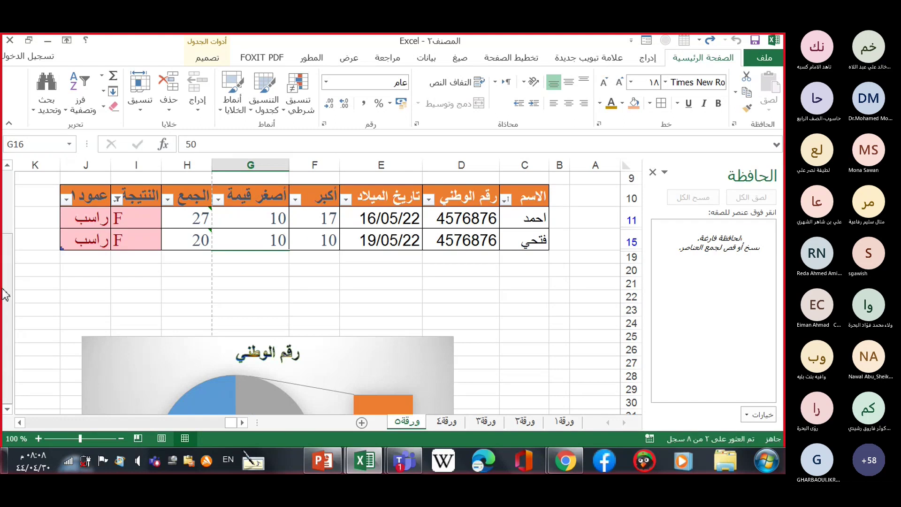
Show the Page Layout ribbon options and select all of column E in the filtered table
left_click_drag(5, 291, 5, 324)
scroll(12, 250, "up", 3)
scroll(14, 230, "down", 3)
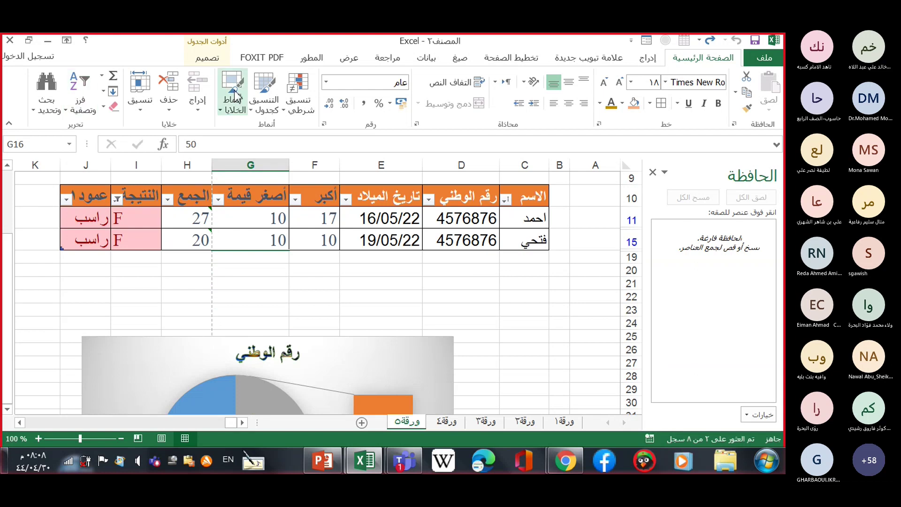
left_click(646, 59)
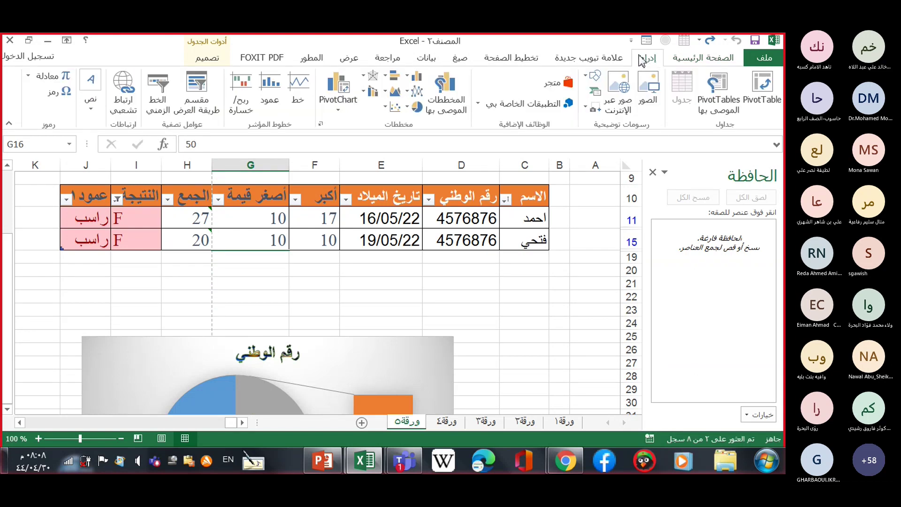
left_click(519, 58)
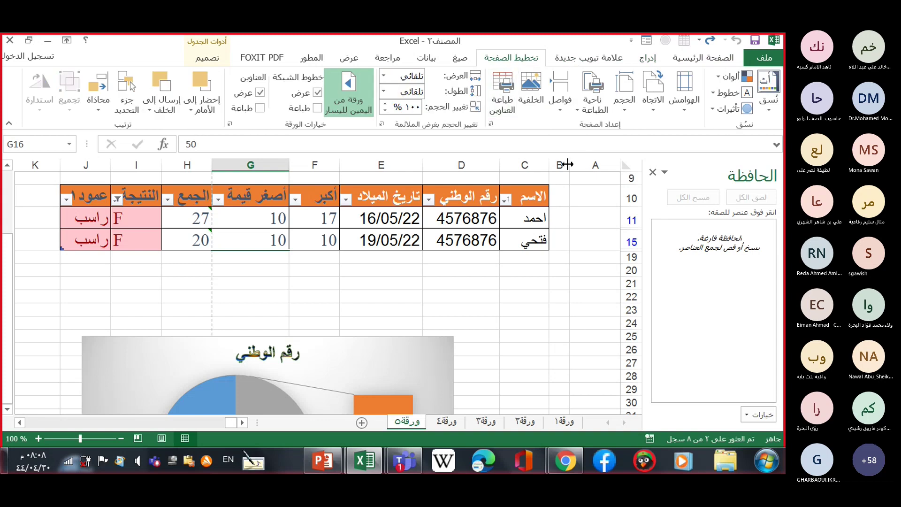
left_click(420, 163)
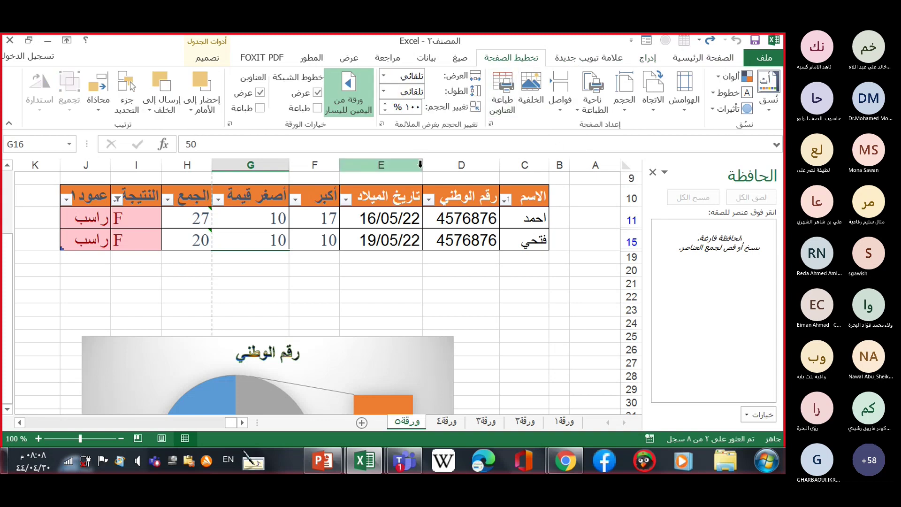
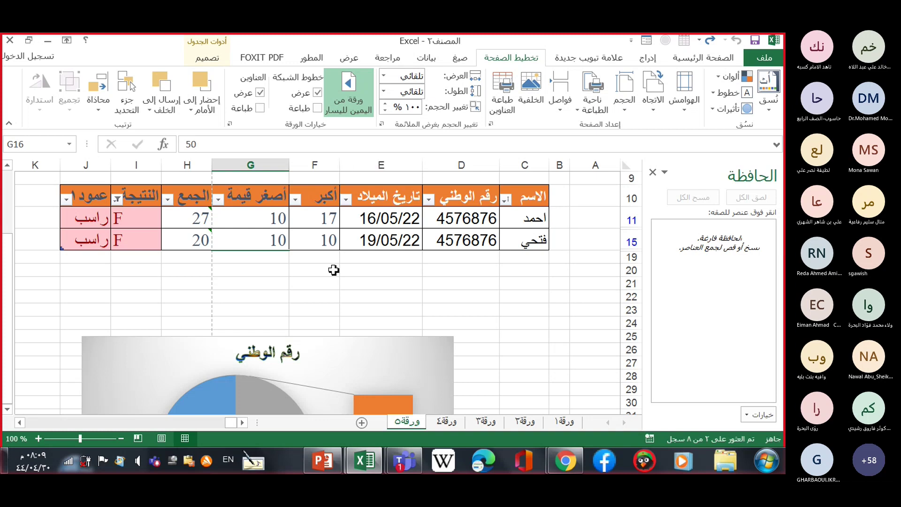
Switch the sheet to left-to-right direction and back to right-to-left
left_click(253, 325)
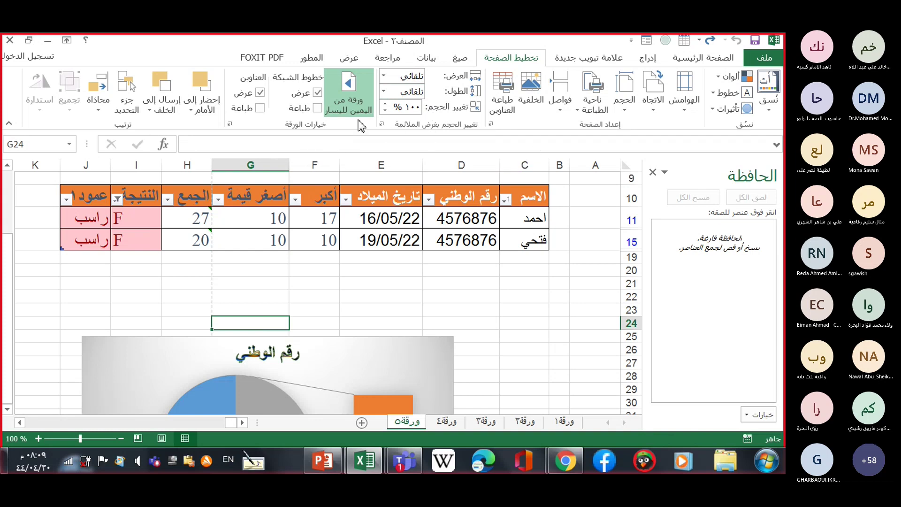
left_click(359, 99)
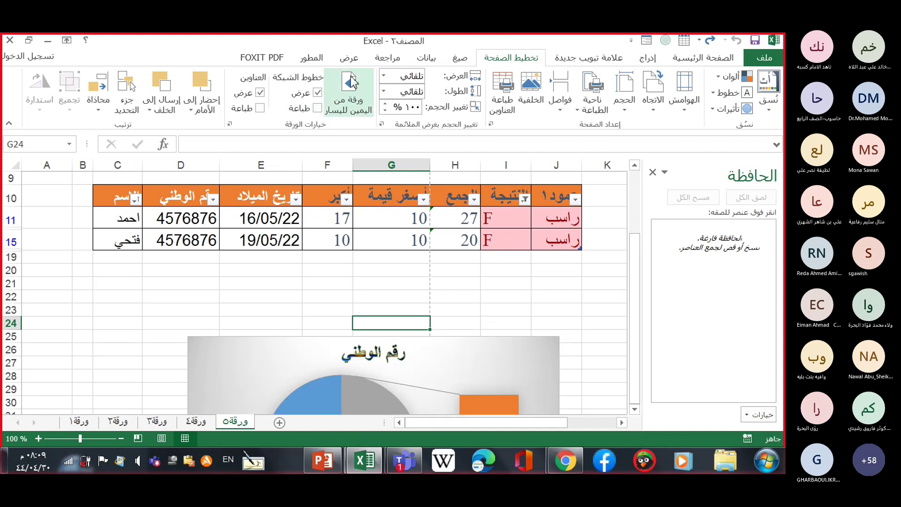
left_click(362, 104)
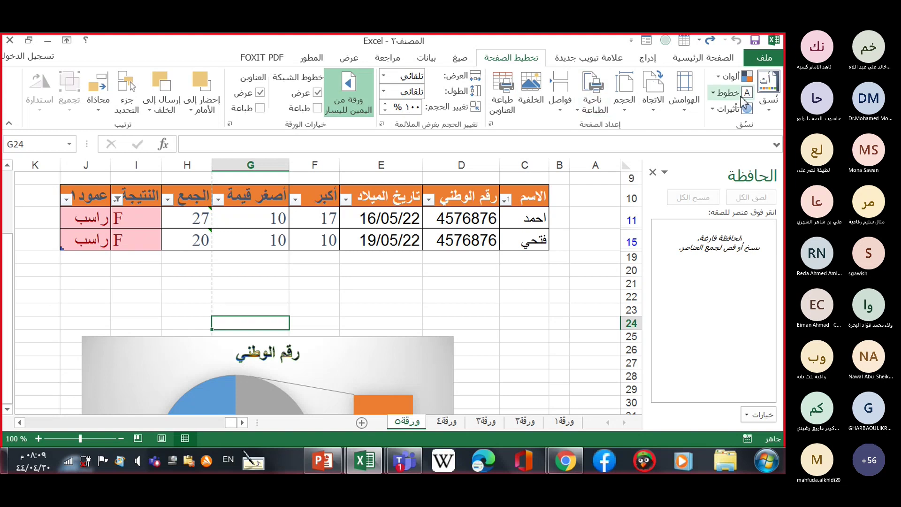
Apply a red theme colour scheme, glancing at the theme Fonts and Effects lists unchanged
left_click(730, 76)
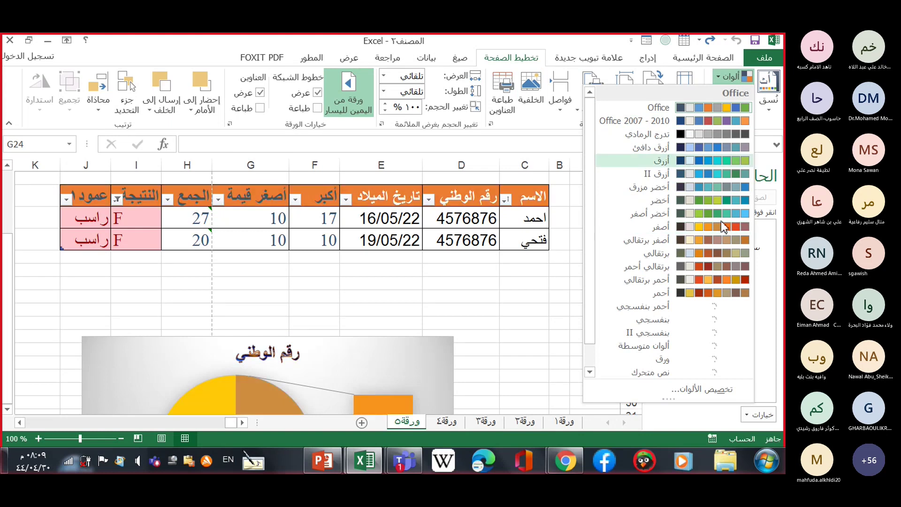
left_click(721, 266)
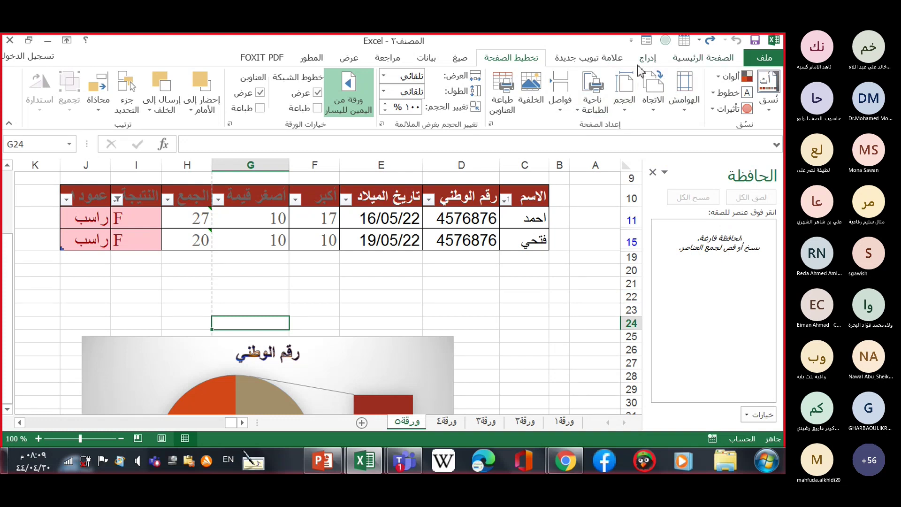
left_click(715, 93)
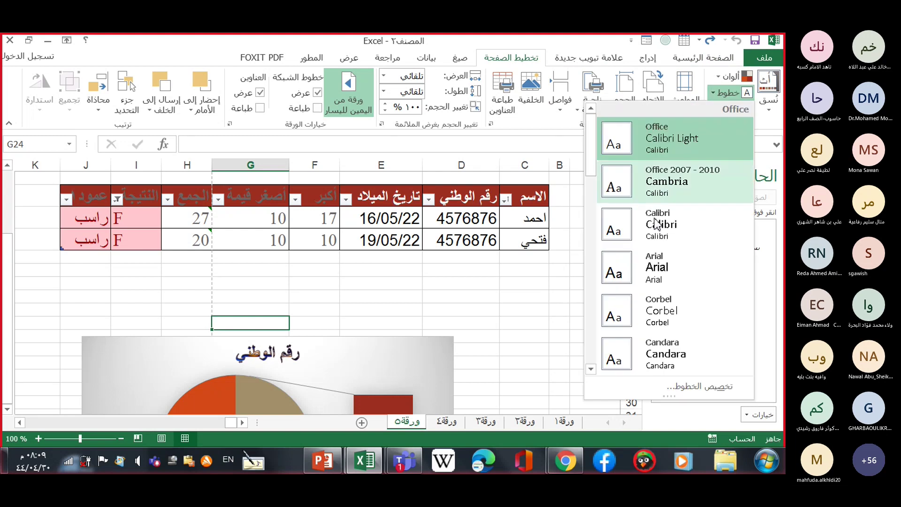
left_click(533, 161)
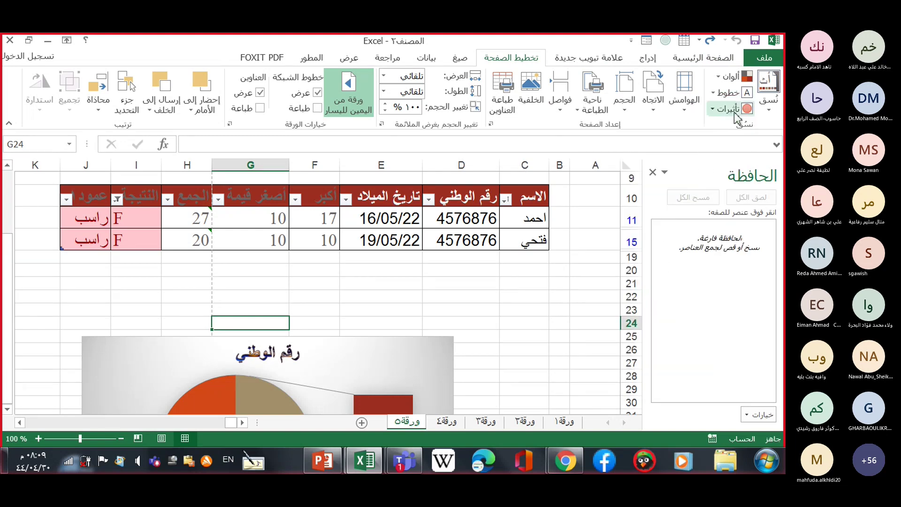
left_click(716, 110)
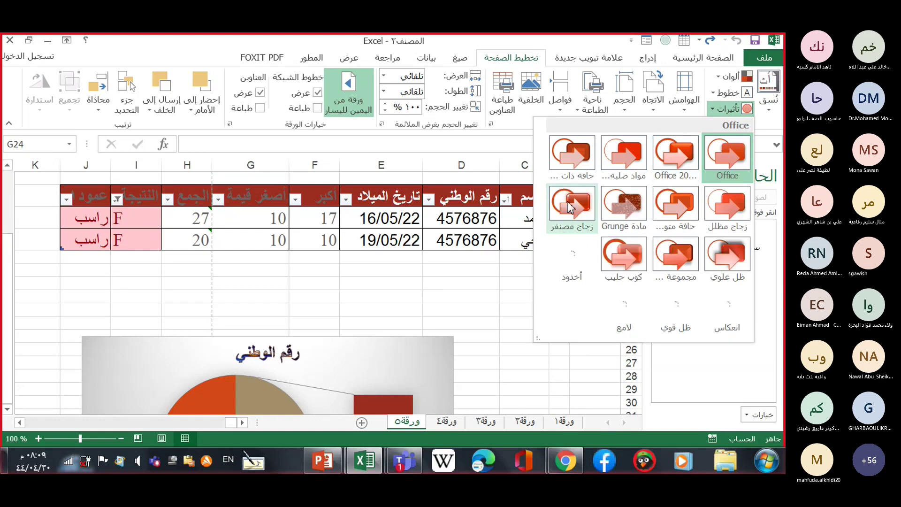
left_click(570, 206)
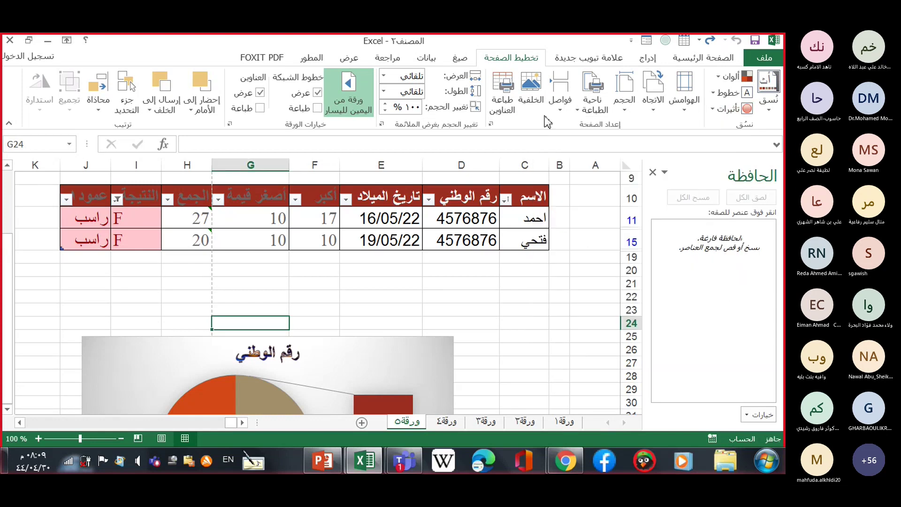
left_click(680, 111)
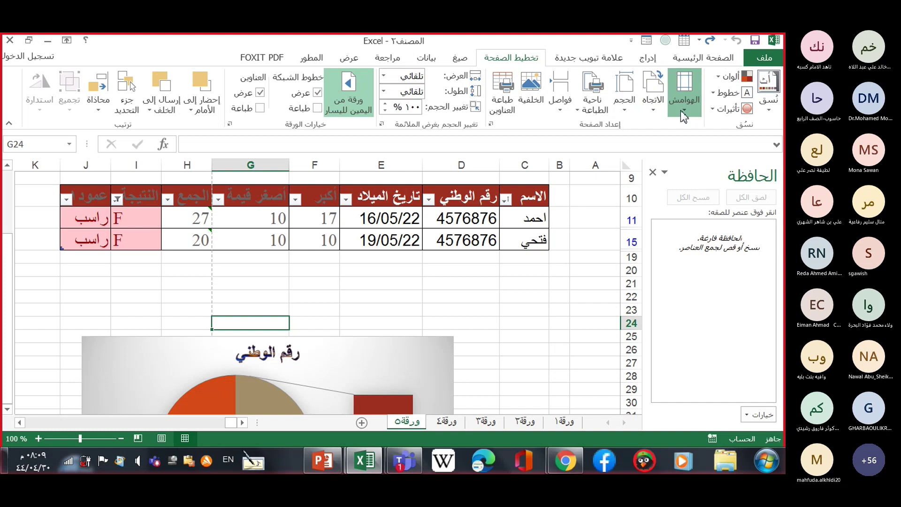
left_click(653, 106)
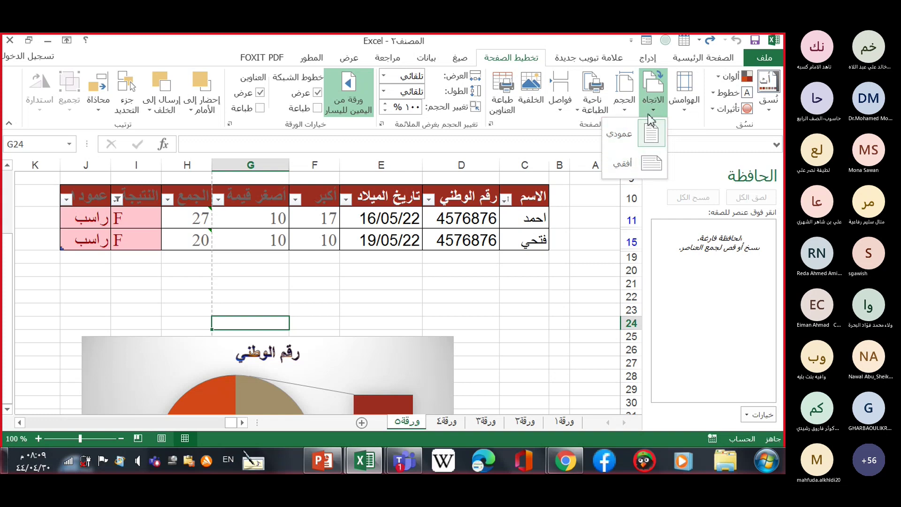
left_click(597, 214)
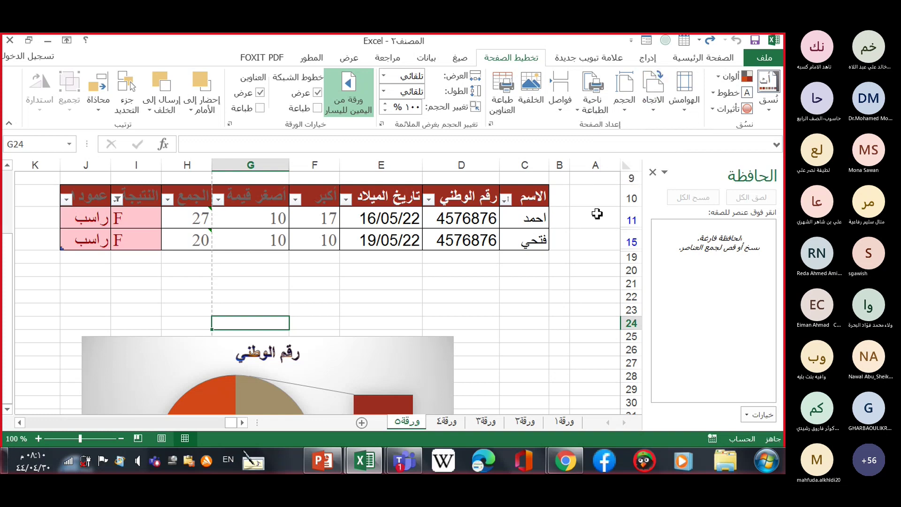
left_click(626, 109)
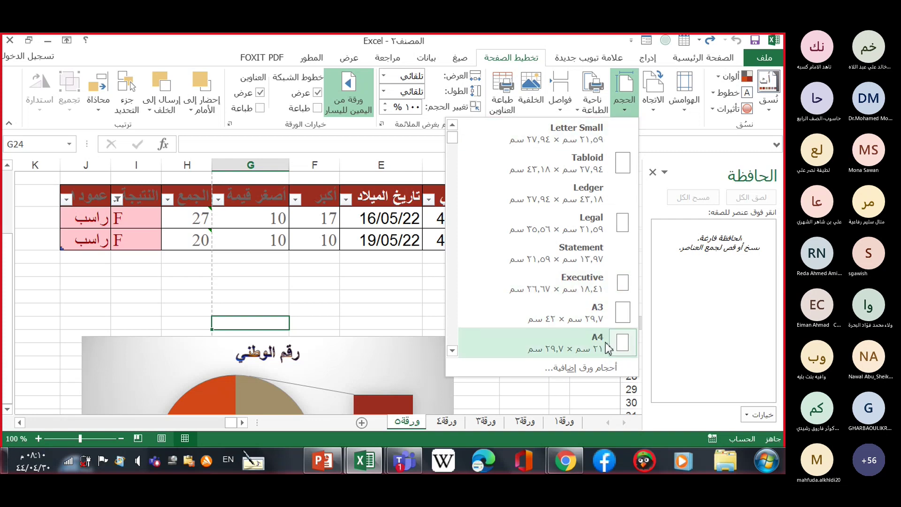
left_click(399, 149)
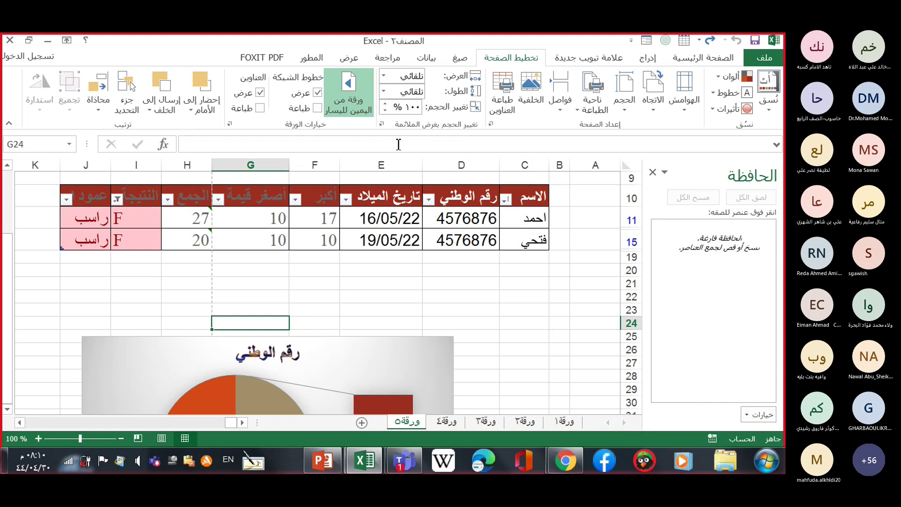
Use the Penguins picture from file as the sheet background, then select cell J7
left_click(535, 108)
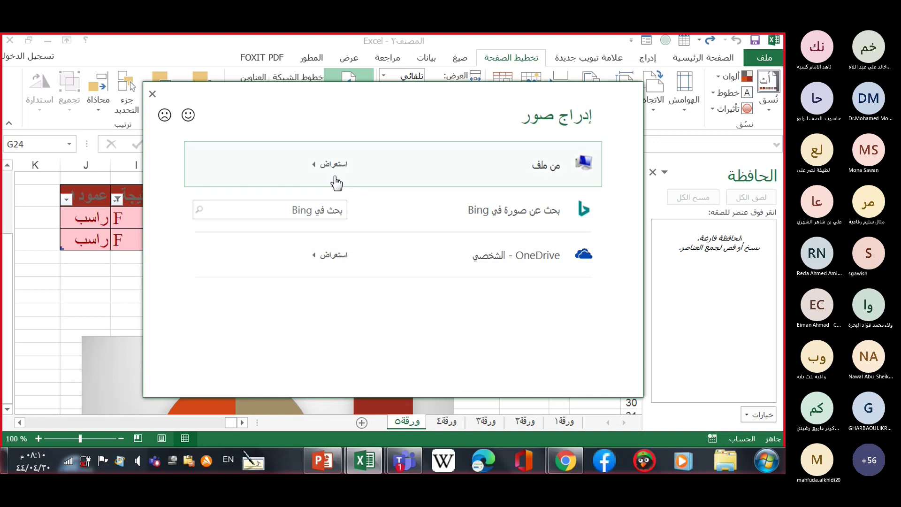
left_click(336, 183)
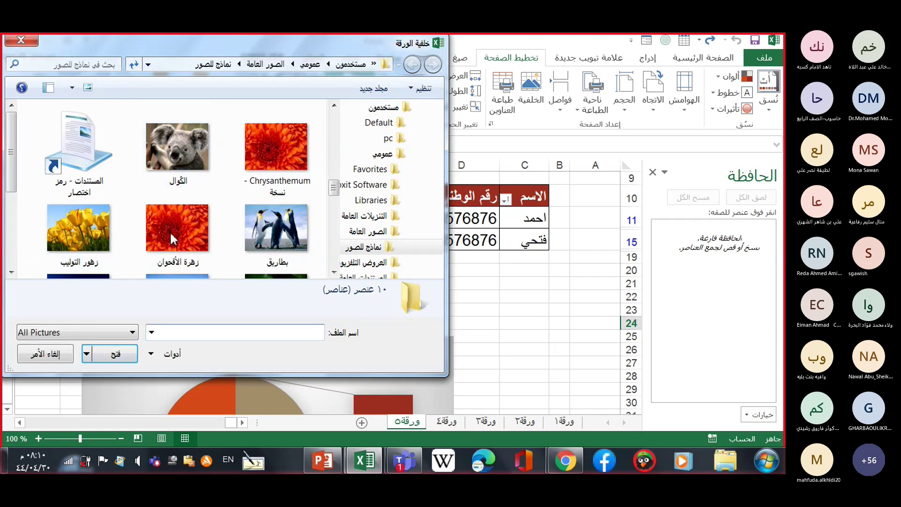
double_click(297, 240)
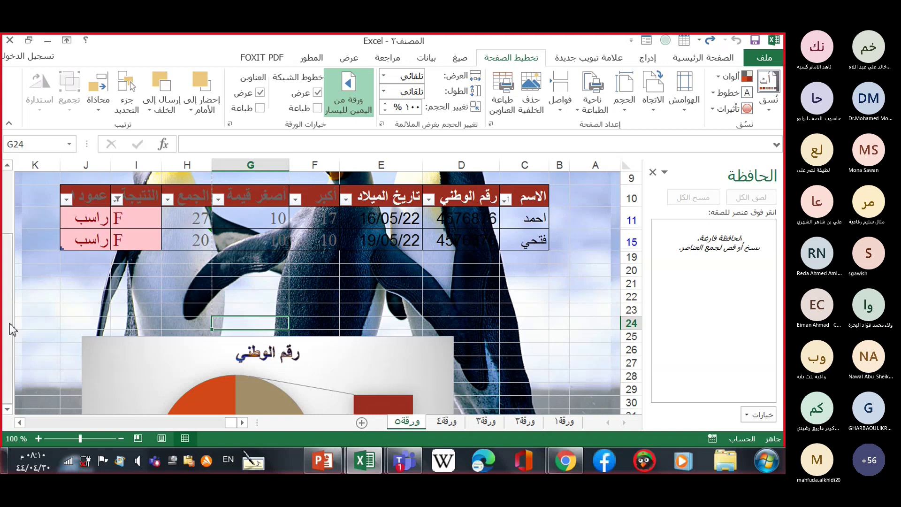
left_click_drag(10, 323, 14, 239)
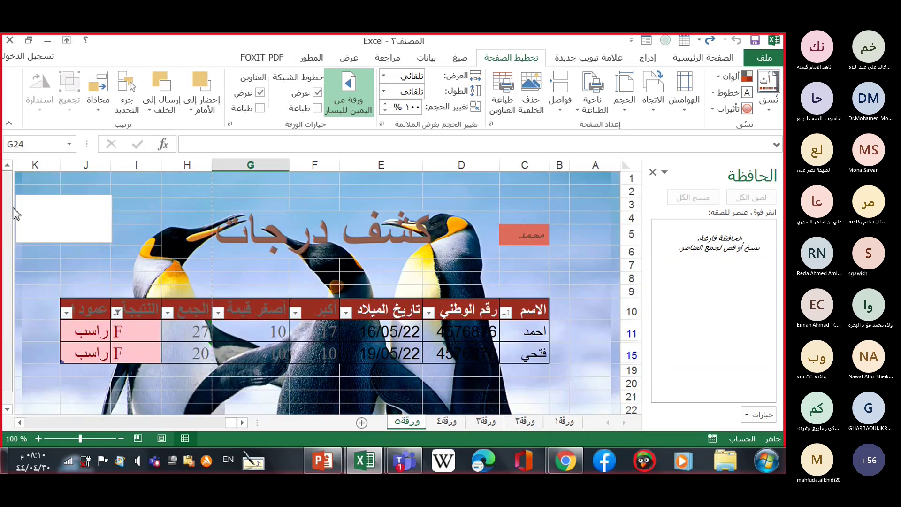
left_click(89, 269)
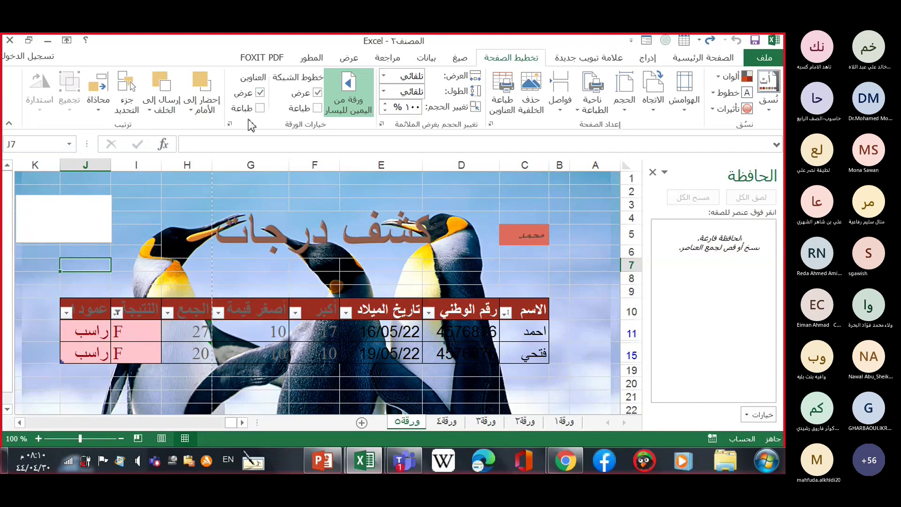
Toggle headings off and back on, and leave the sheet gridlines hidden
left_click(260, 93)
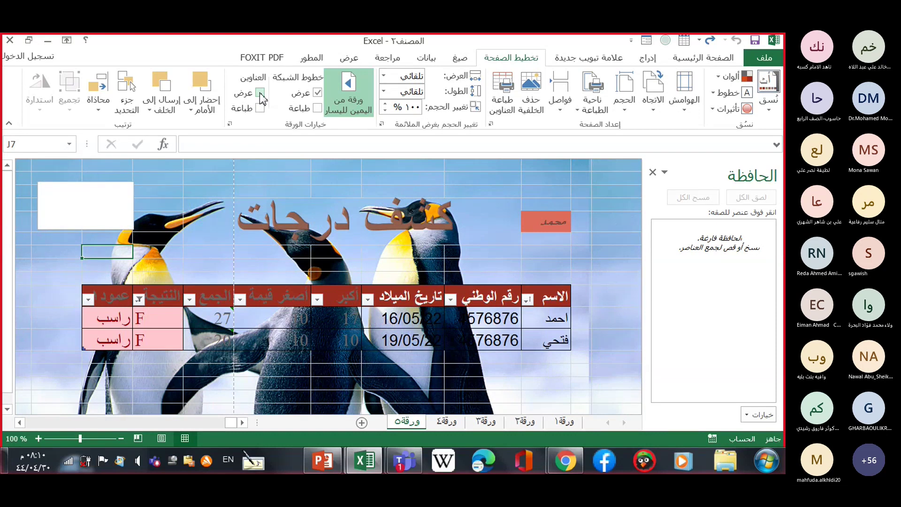
left_click(260, 93)
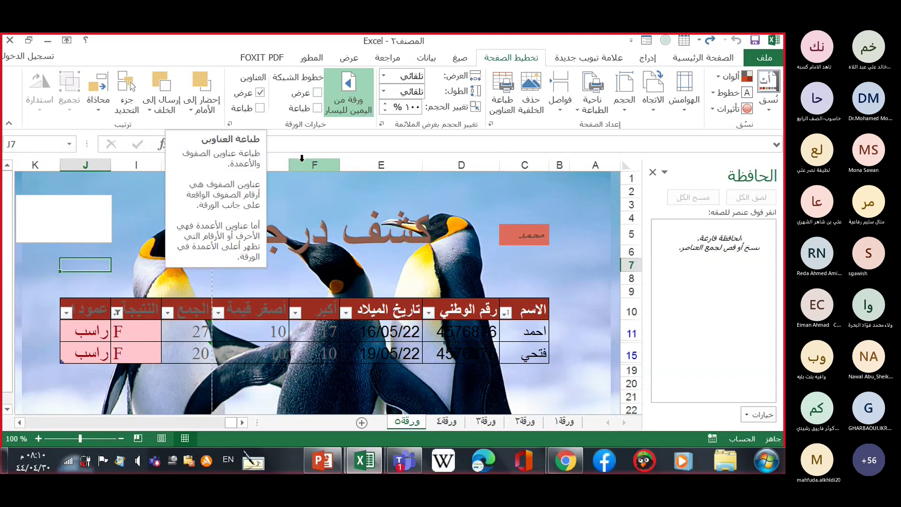
left_click(318, 93)
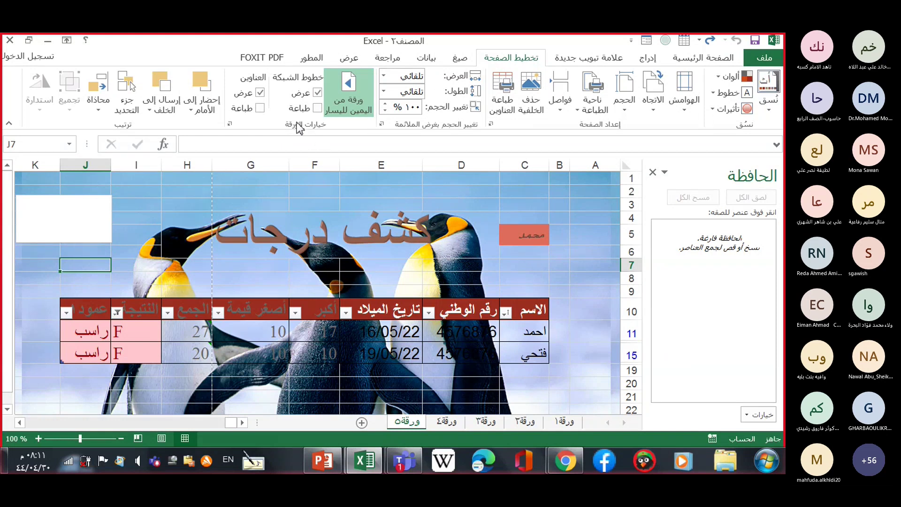
left_click(318, 93)
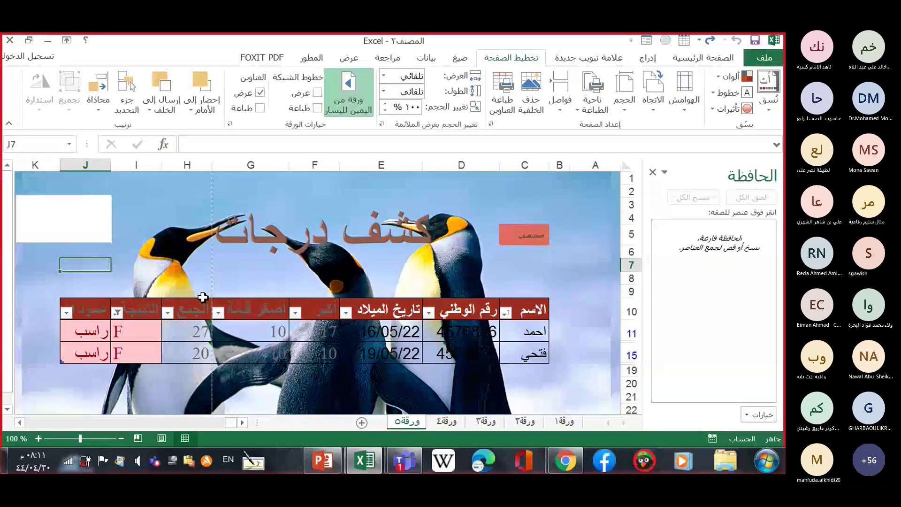
Delete the empty text box at the top left of the sheet
left_click(224, 247)
left_click(206, 332)
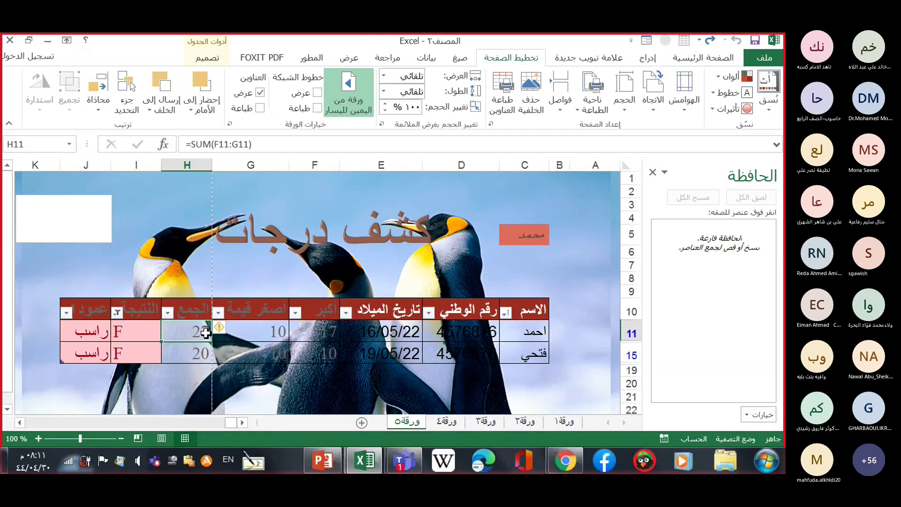
left_click(71, 204)
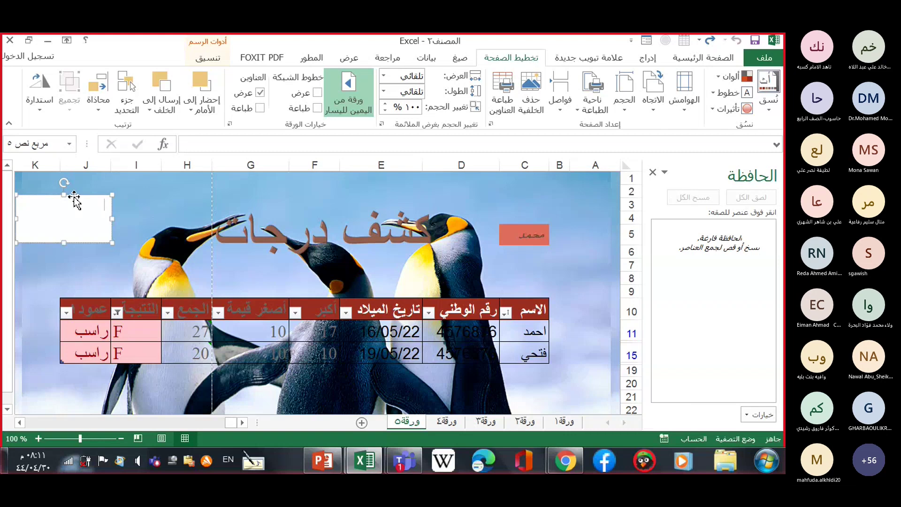
key("Delete")
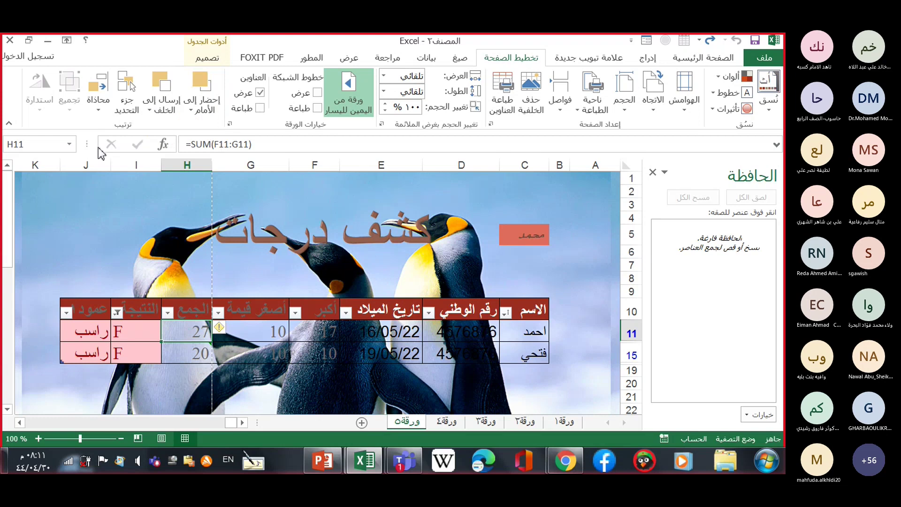
Look over the alignment options and Formulas and Data tabs, selecting the كشف درجات title shape
left_click(99, 104)
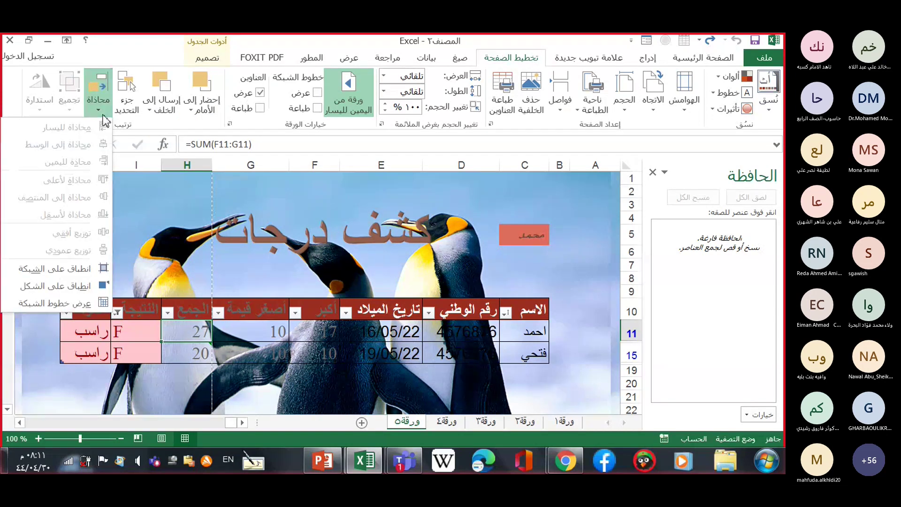
left_click(223, 249)
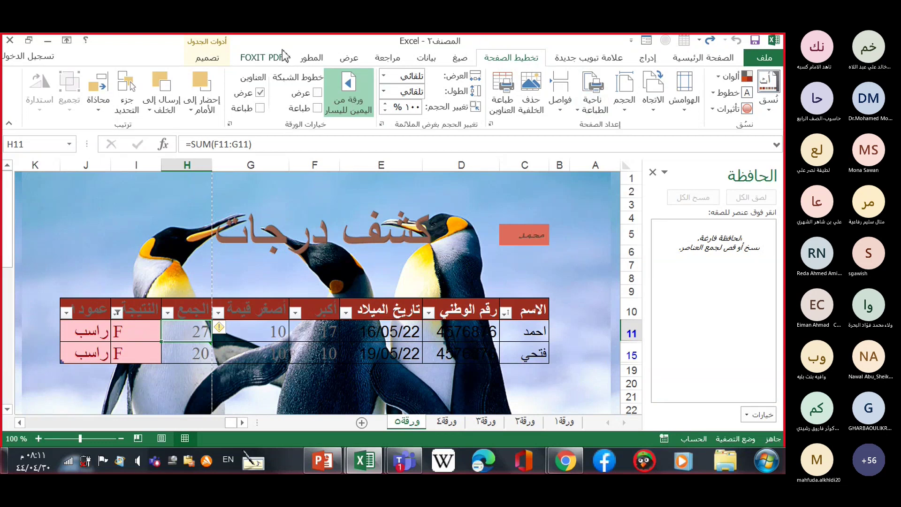
left_click(458, 64)
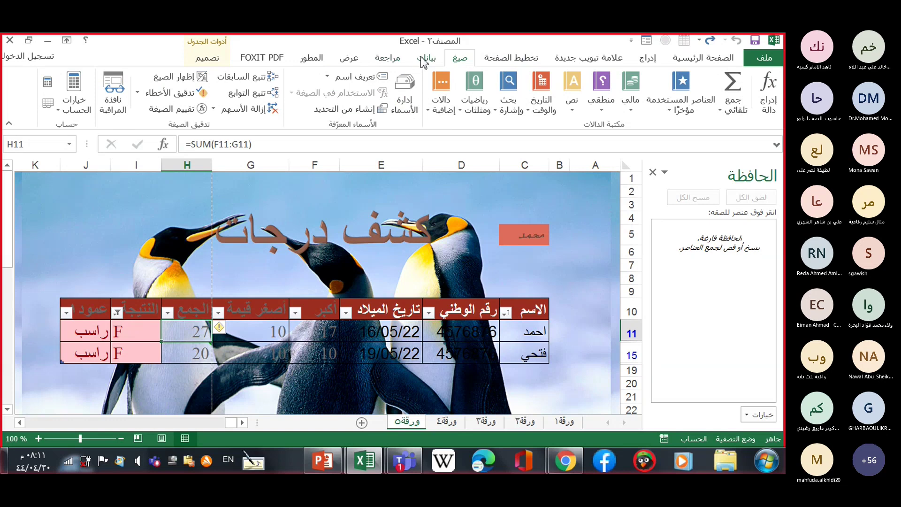
left_click(425, 60)
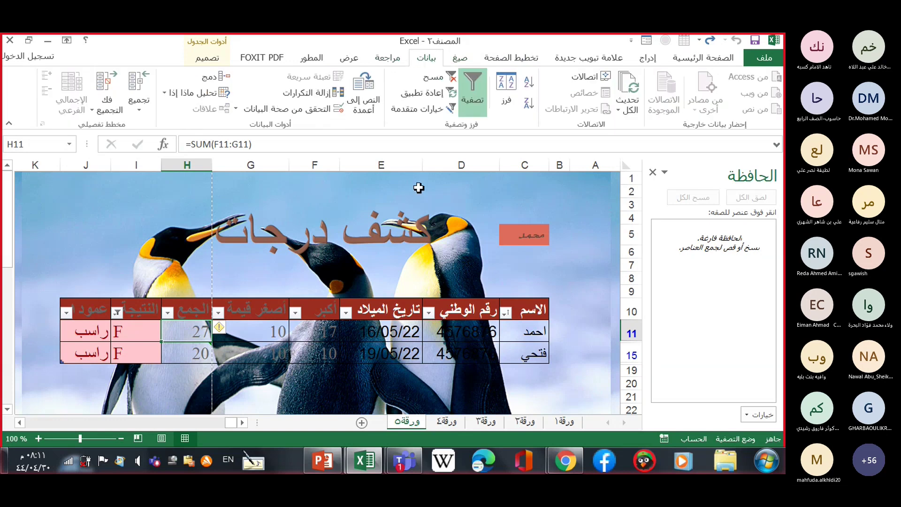
left_click(359, 197)
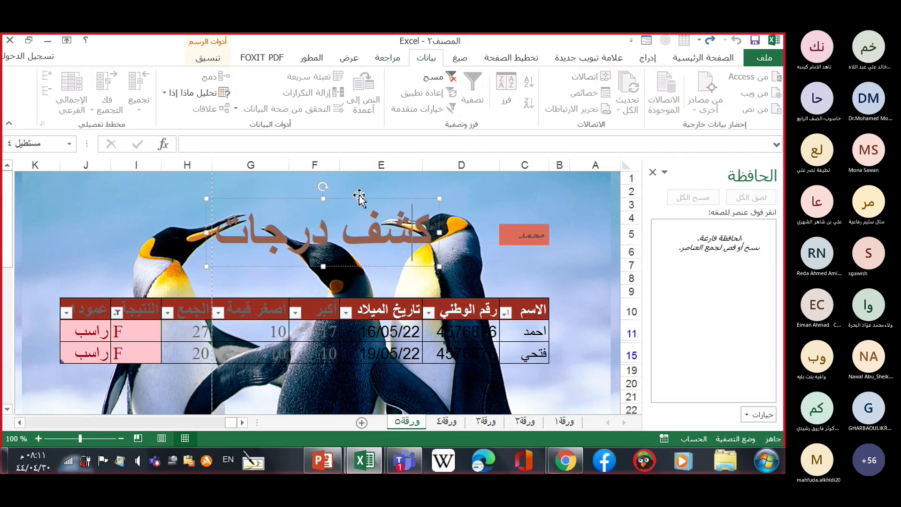
mouse_move(7, 256)
left_mouse_down()
mouse_move(8, 276)
mouse_move(33, 237)
left_mouse_up()
Check (Select All) in the النتيجة column filter so every student row shows
left_click(118, 313)
left_click(152, 180)
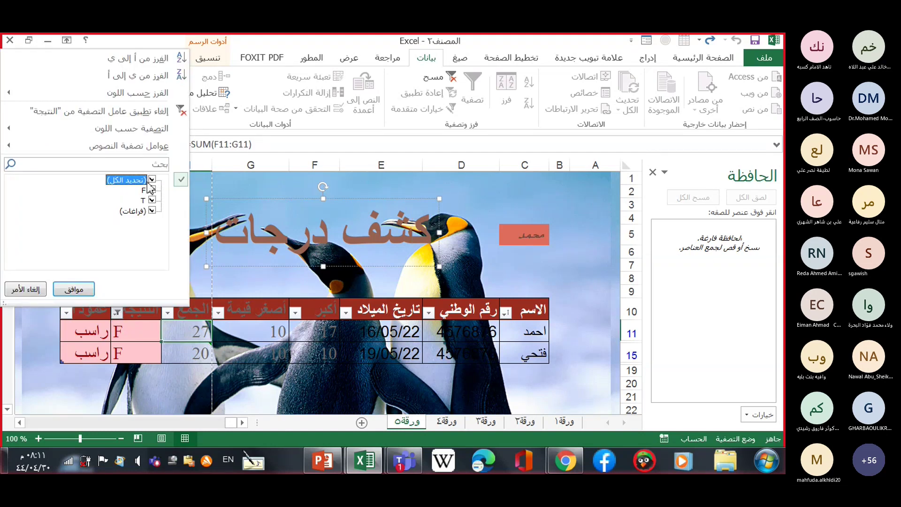
left_click(69, 290)
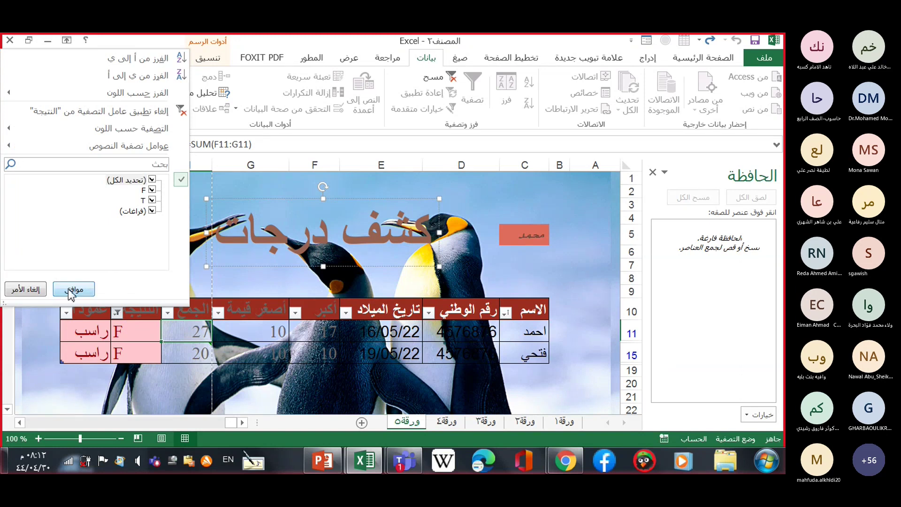
key("Escape")
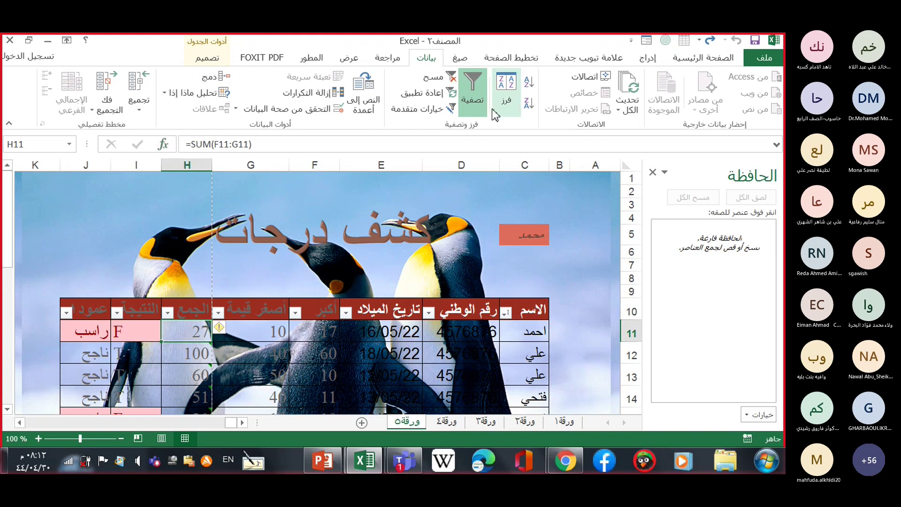
Save the workbook to the Desktop as a PDF file named H
left_click(762, 61)
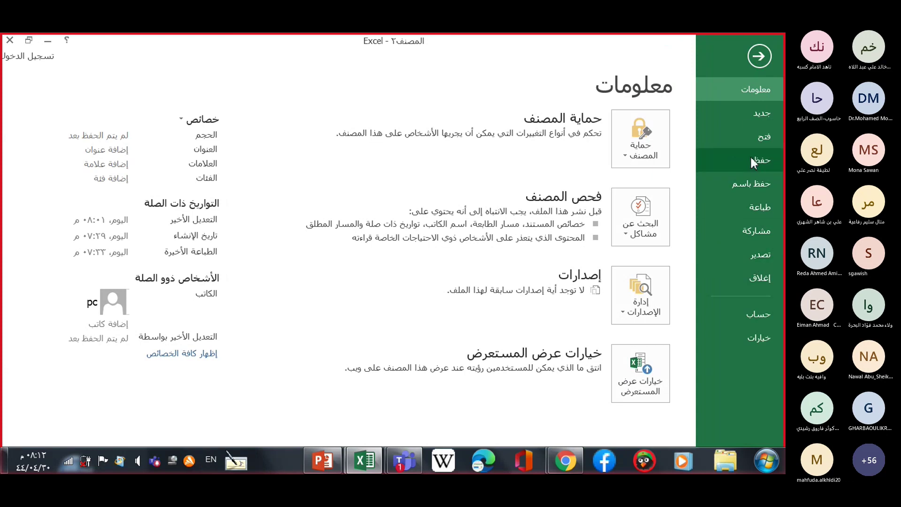
left_click(749, 188)
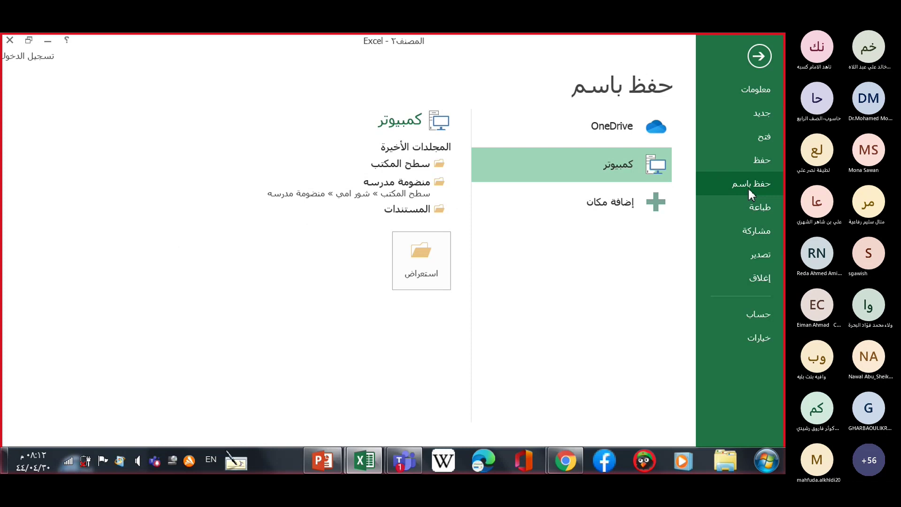
left_click(549, 164)
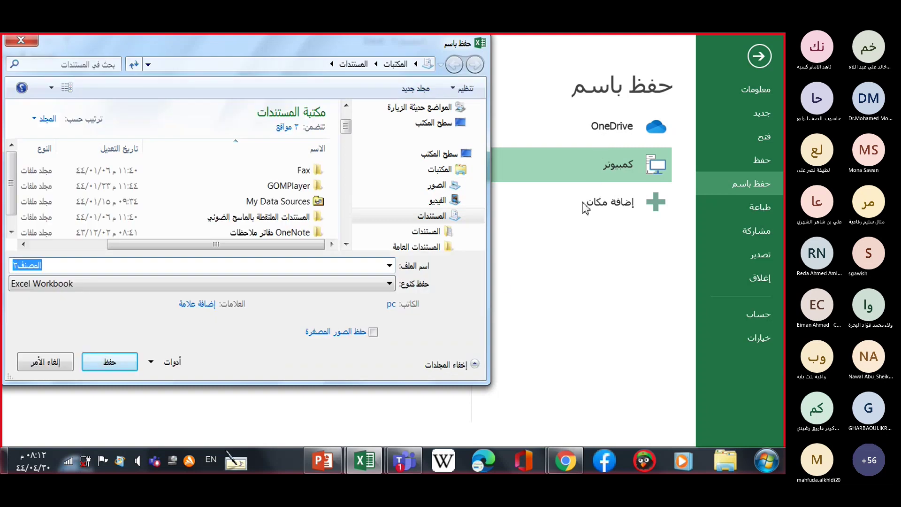
left_click(405, 124)
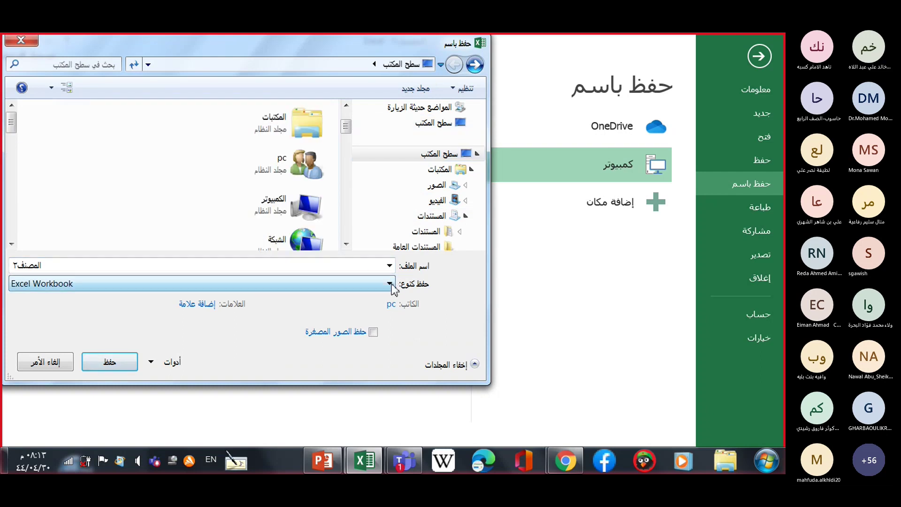
left_click(390, 283)
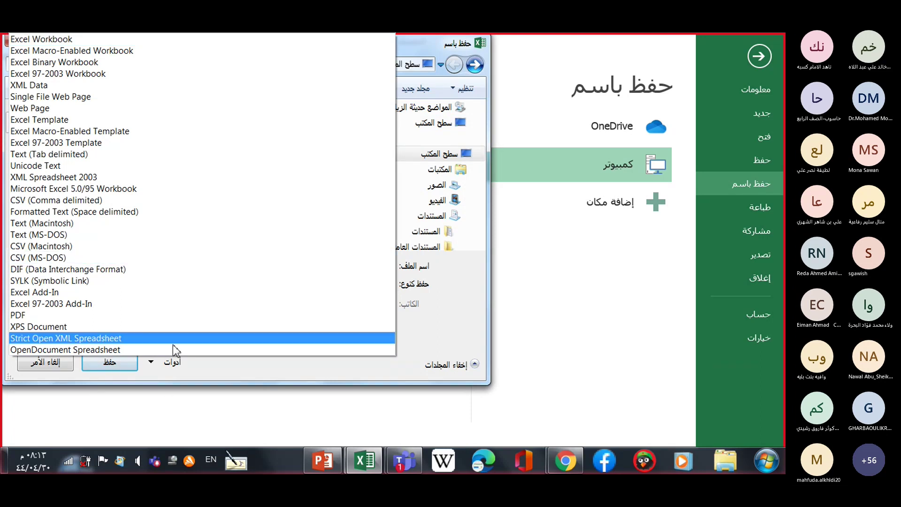
left_click(175, 316)
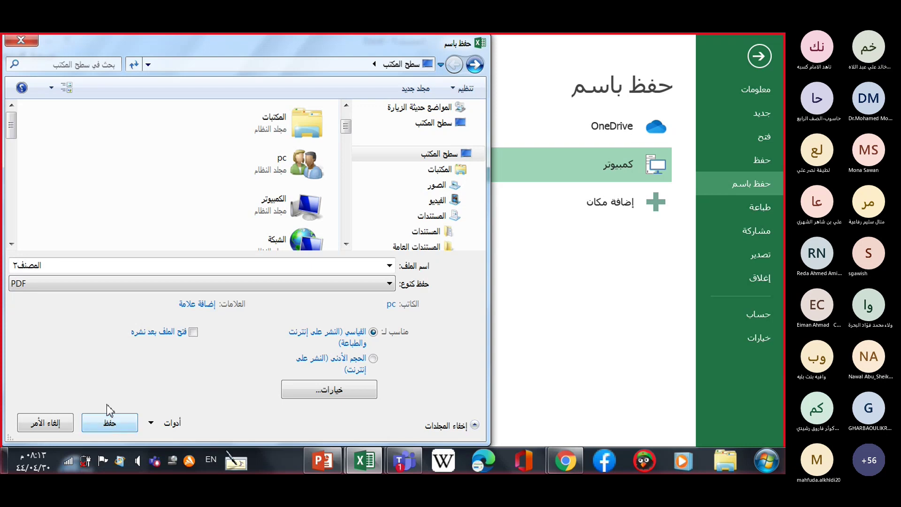
double_click(48, 265)
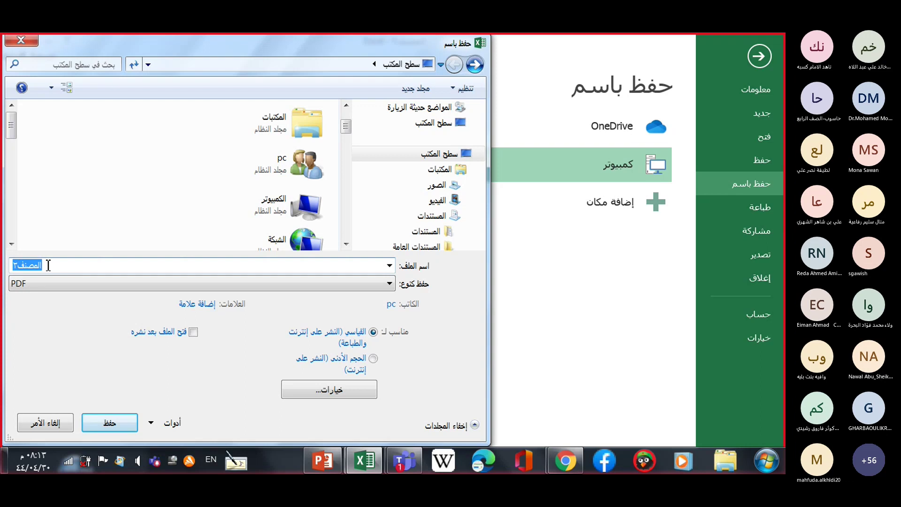
key("BackSpace")
type("H")
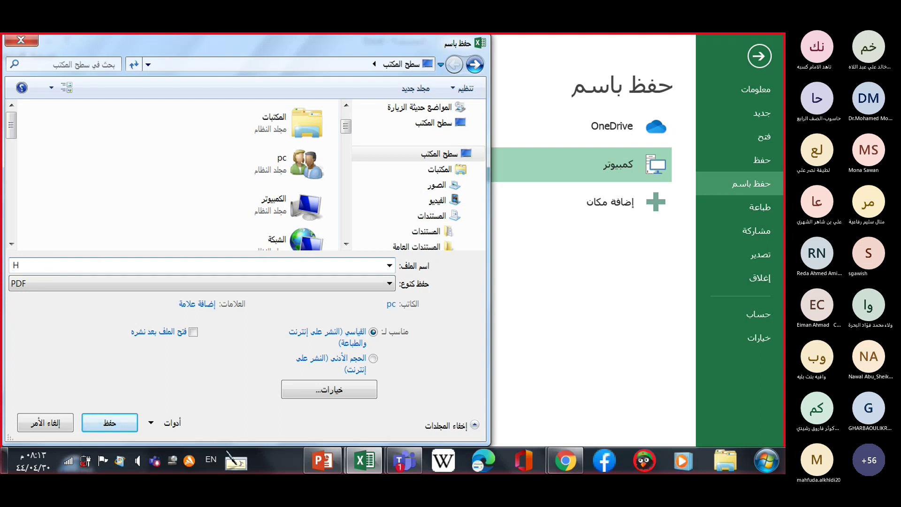
left_click(112, 427)
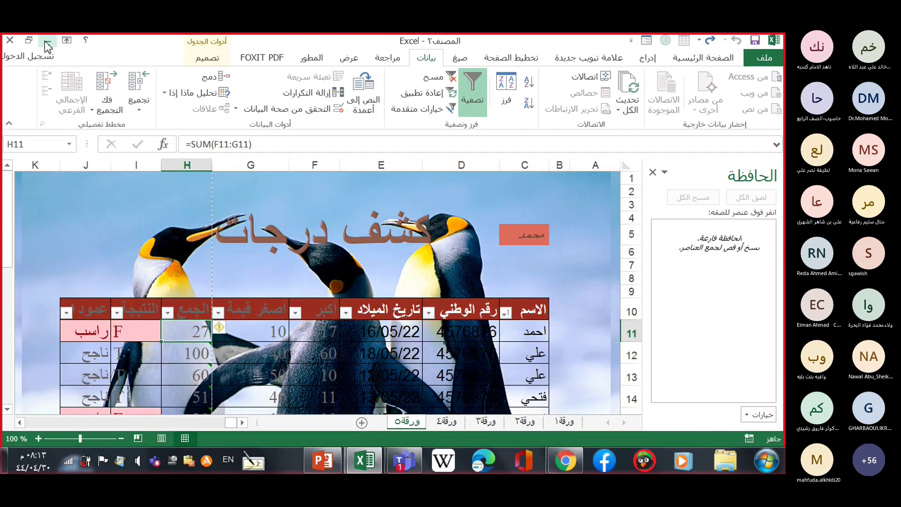
Minimize Excel and the meeting window, then select the H file icon on the desktop
left_click(47, 44)
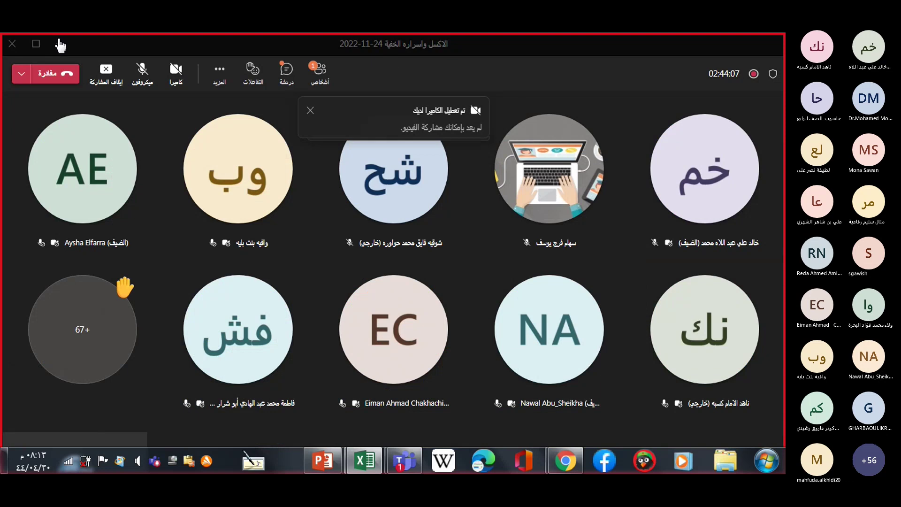
left_click(60, 43)
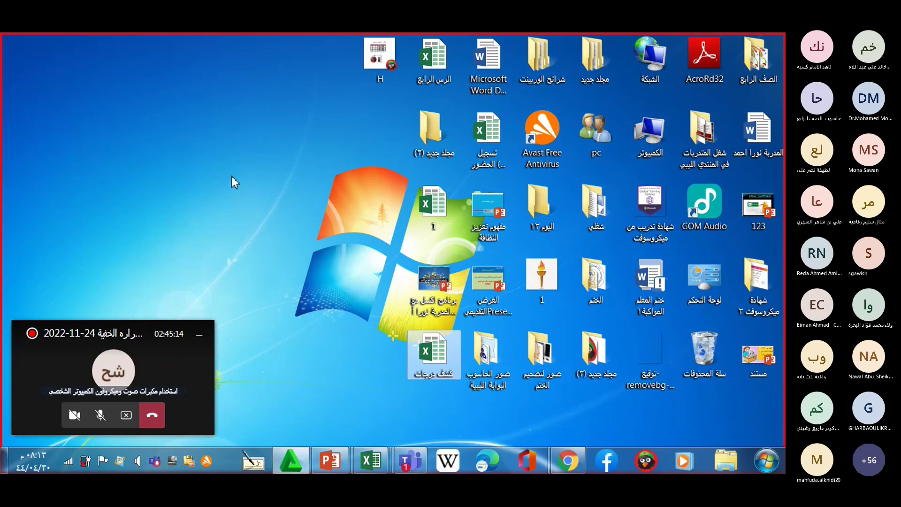
left_click(369, 59)
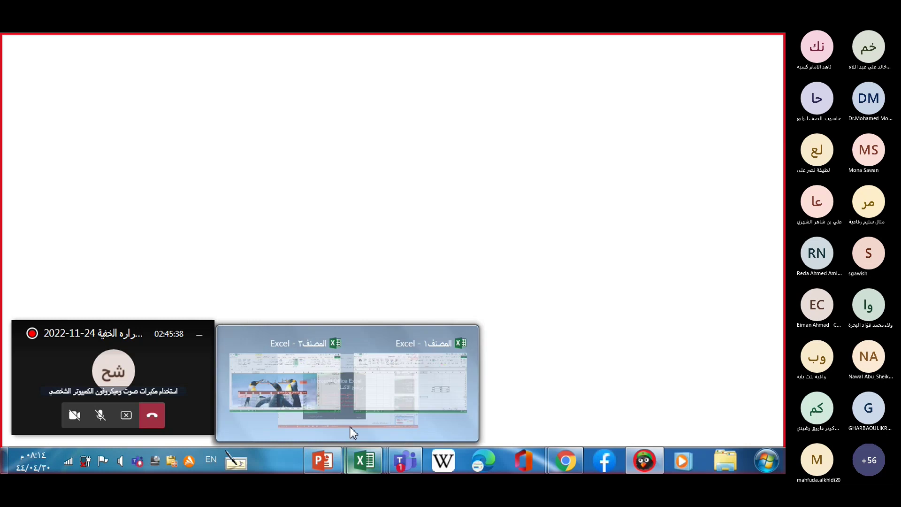
mouse_move(364, 461)
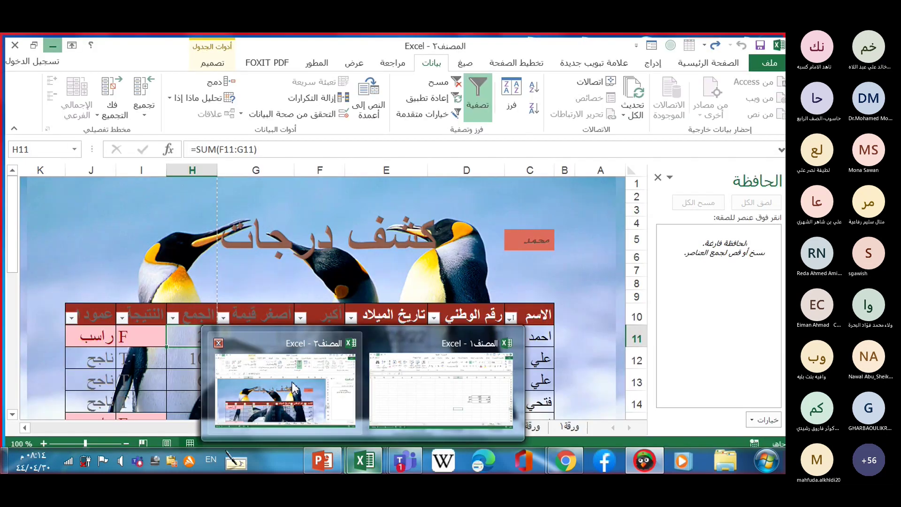
Return to the Excel grades workbook and open the Save As dialog via Computer > Browse
left_click(293, 385)
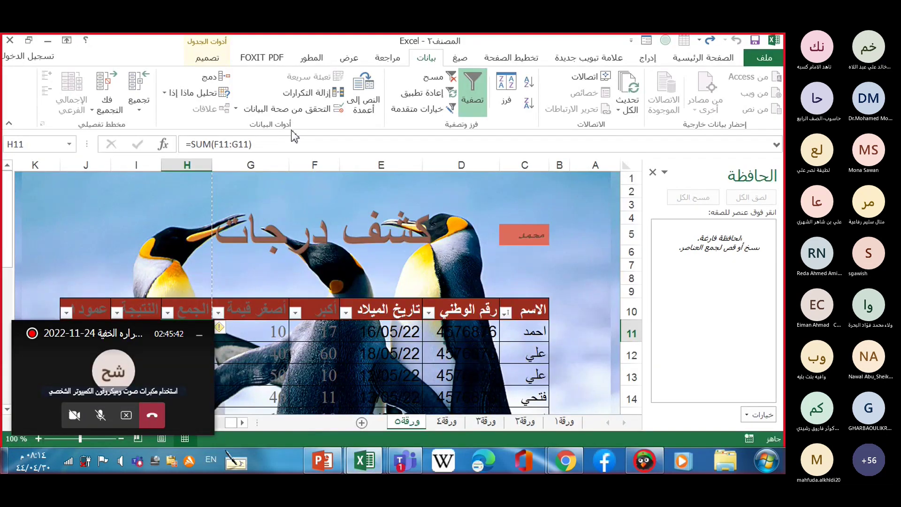
left_click(191, 220)
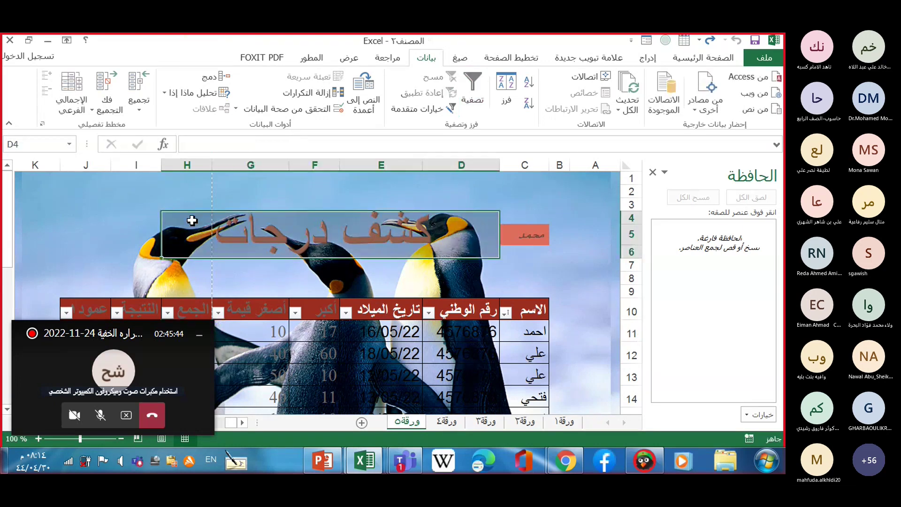
left_click(196, 195)
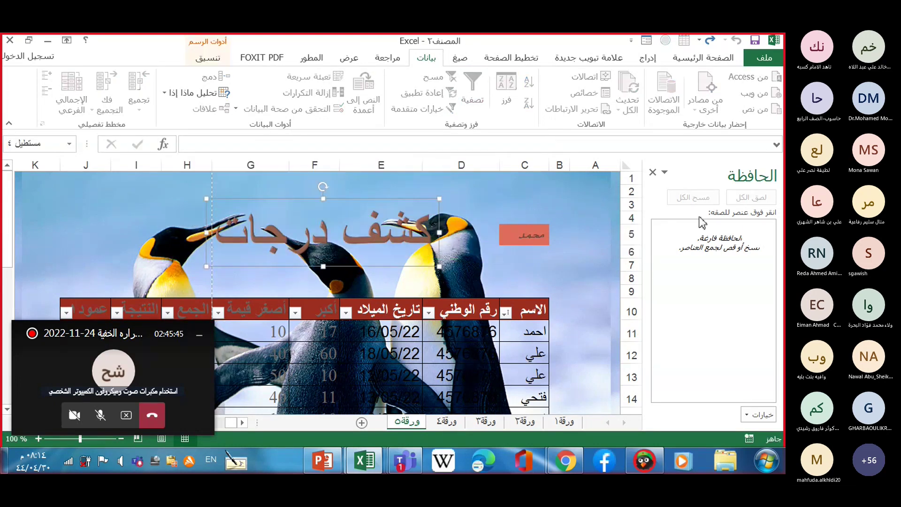
left_click(764, 58)
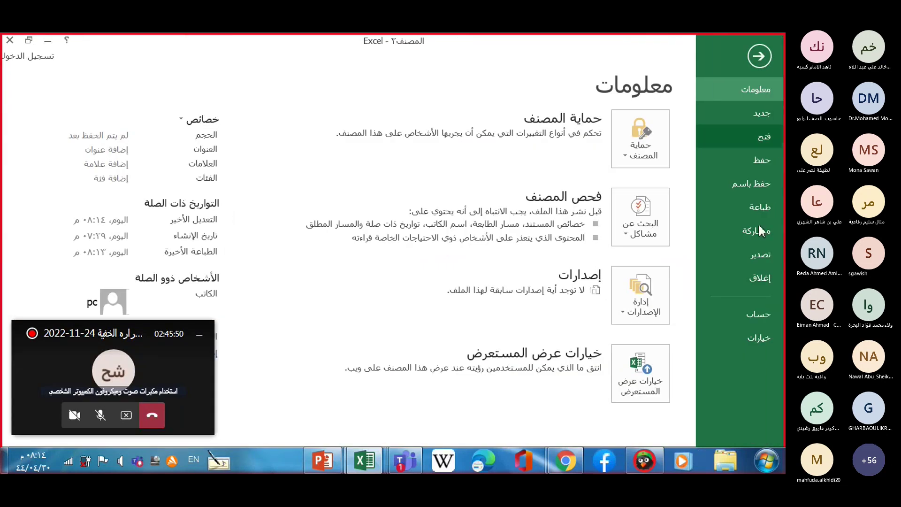
left_click(756, 184)
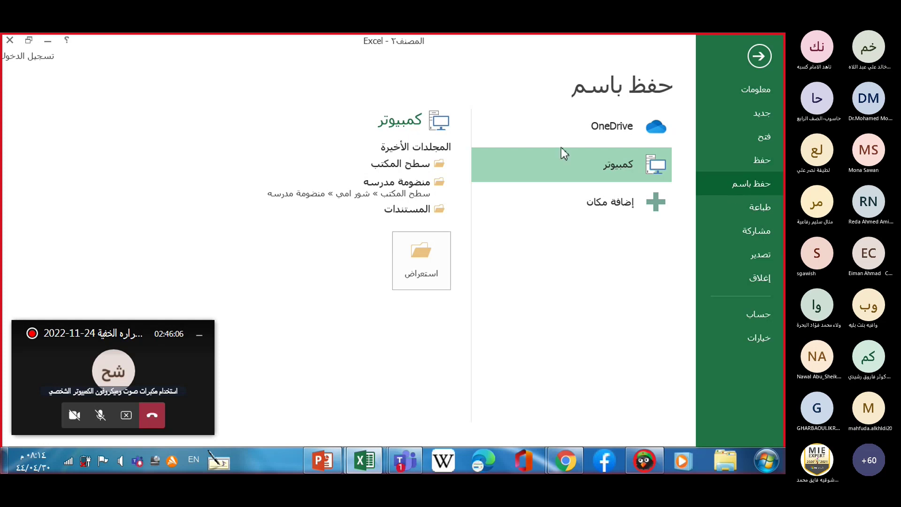
left_click(406, 262)
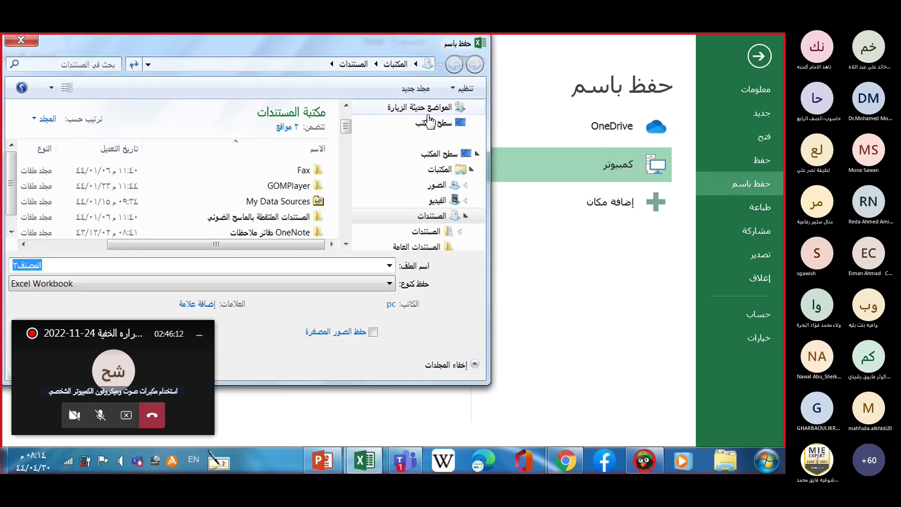
Set the save location to the Desktop and the file name to 1H
left_click(428, 122)
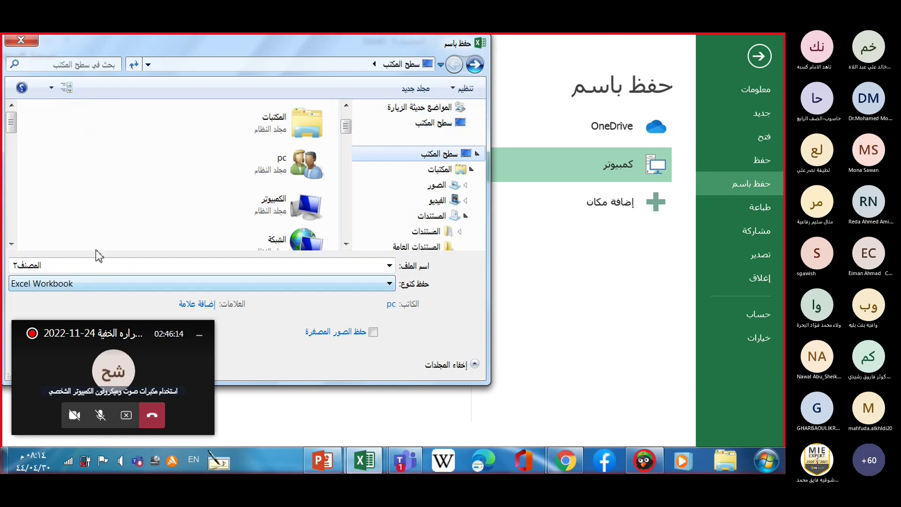
left_click(199, 334)
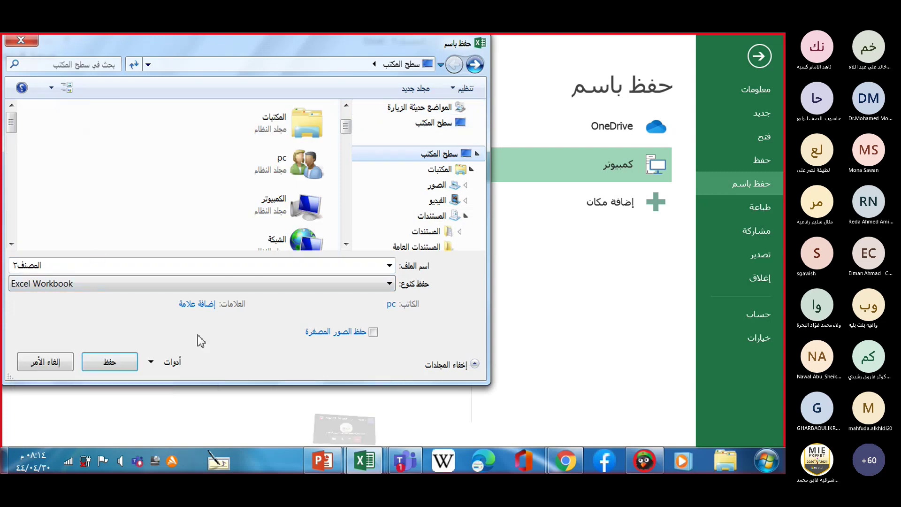
double_click(52, 266)
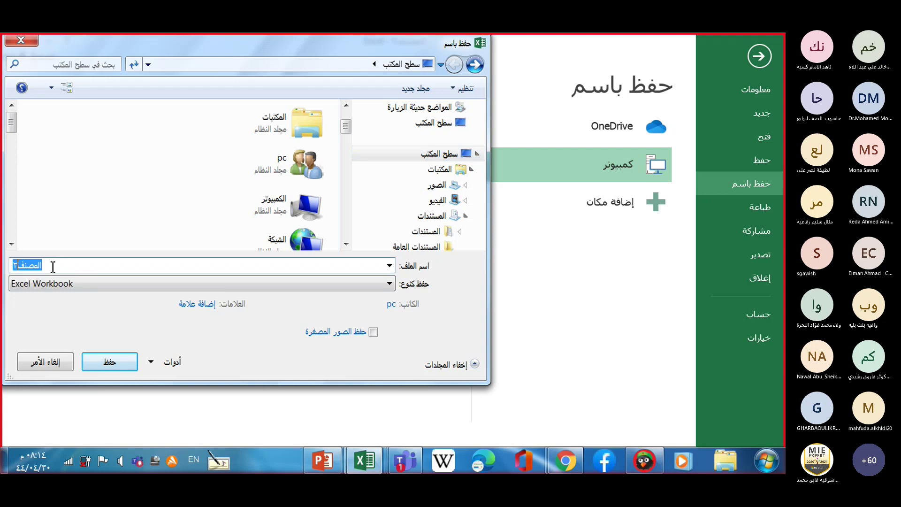
type("1")
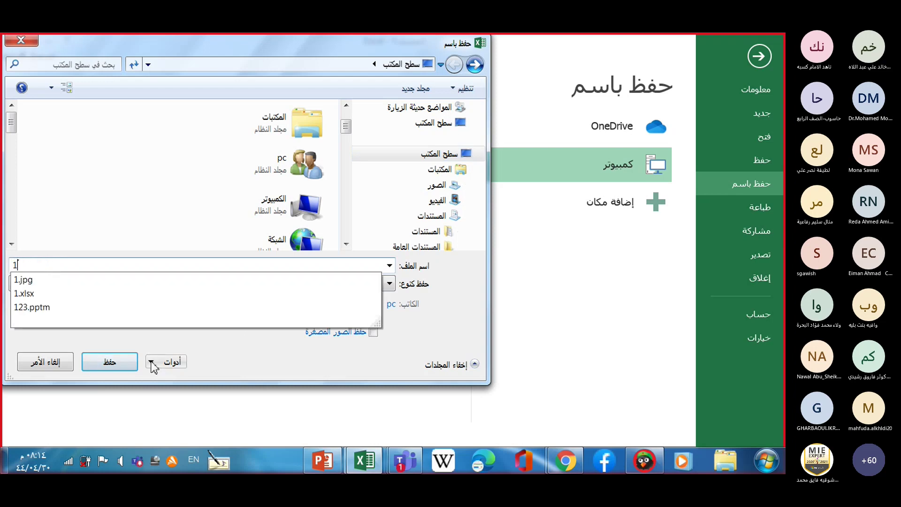
type("H")
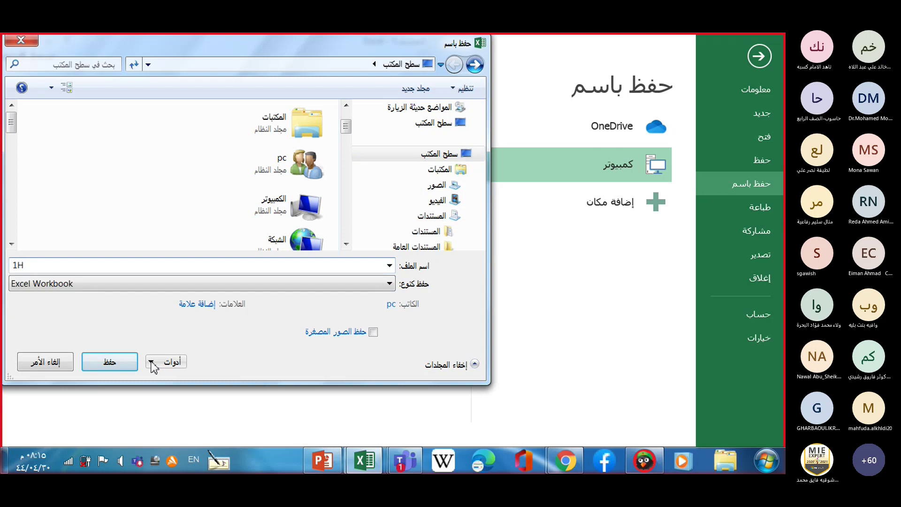
In General Options enter a password to open; the first confirmation mismatches
left_click(153, 364)
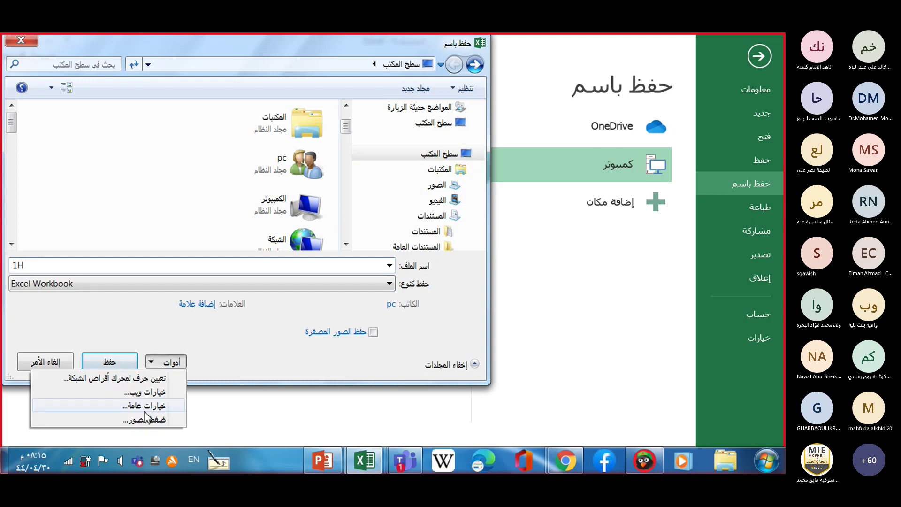
left_click(144, 409)
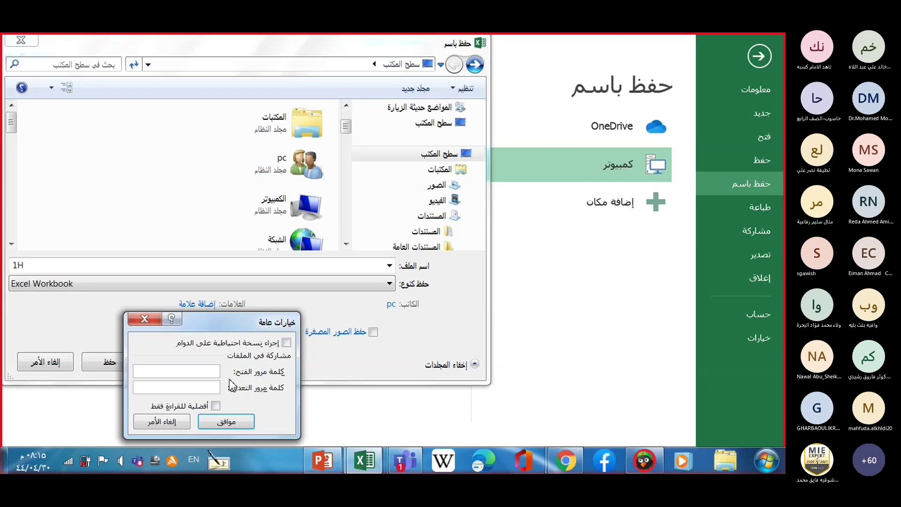
left_click(165, 387)
left_click(213, 424)
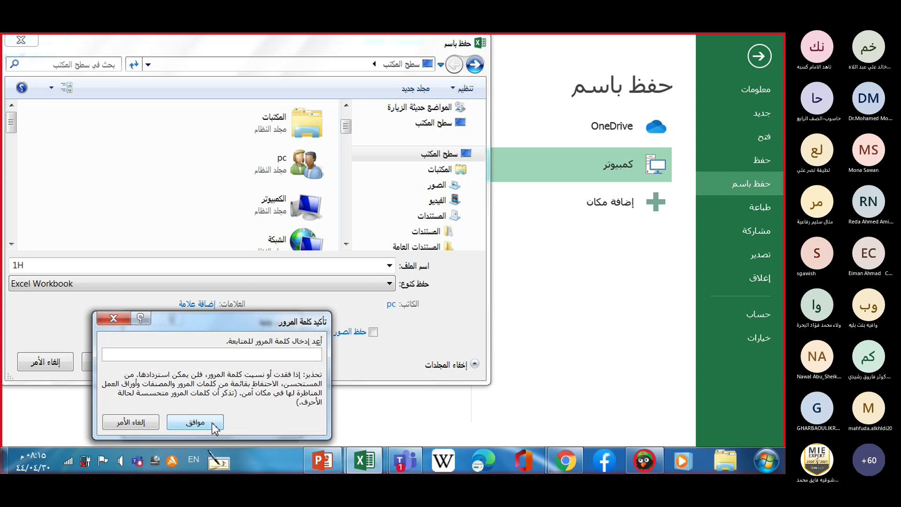
left_click(213, 424)
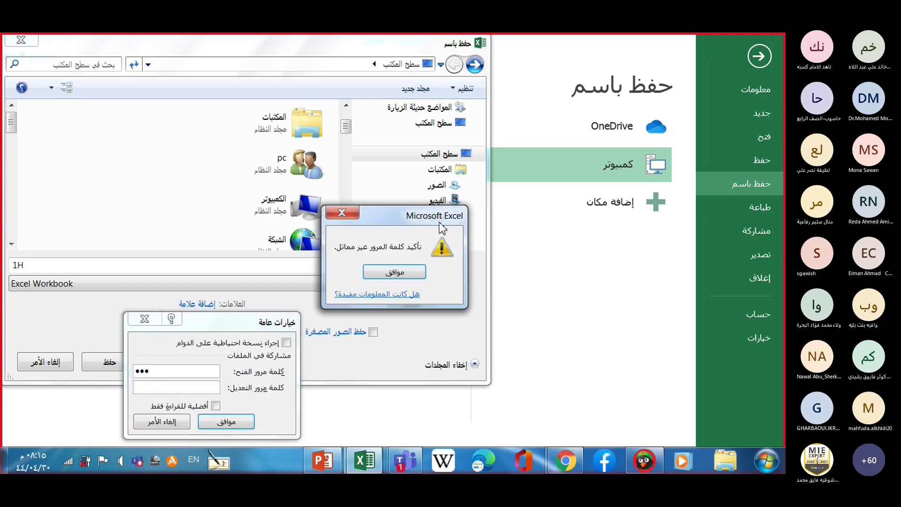
left_click(392, 273)
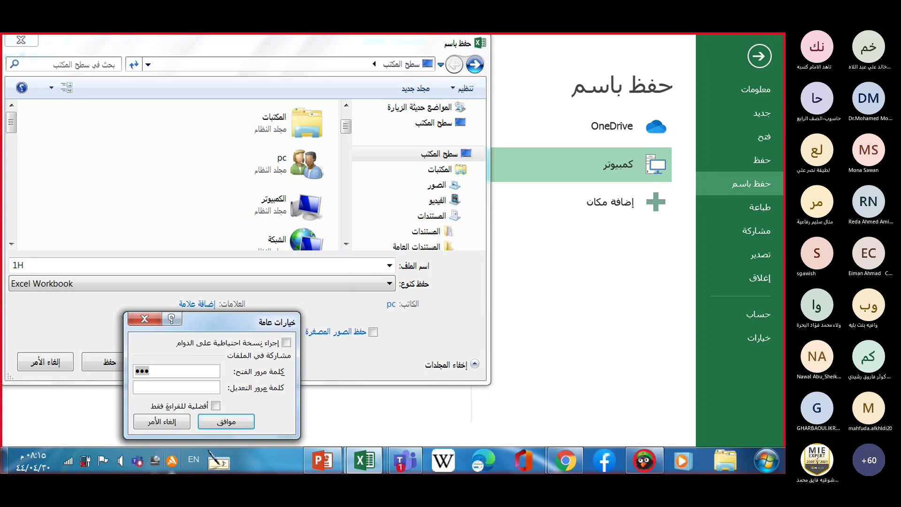
Re-enter the matching open password to confirm it and save the workbook as 1H
left_click(209, 427)
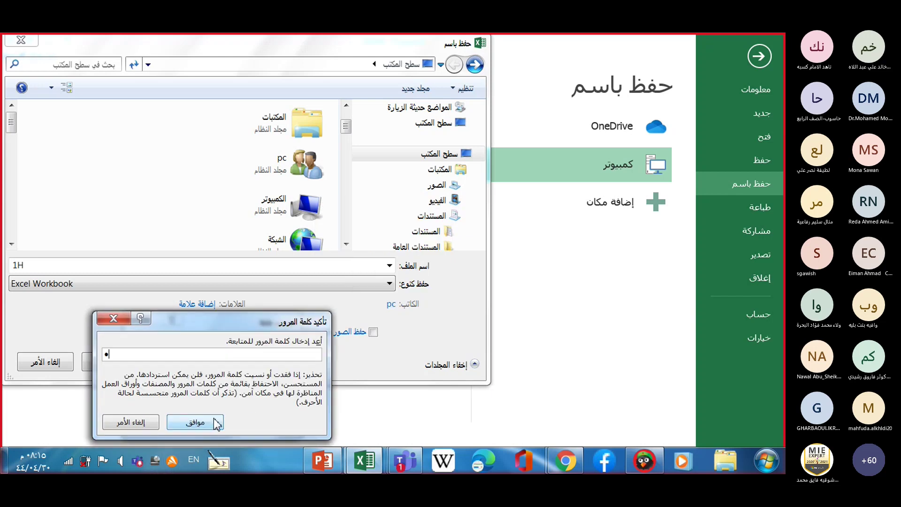
left_click(216, 424)
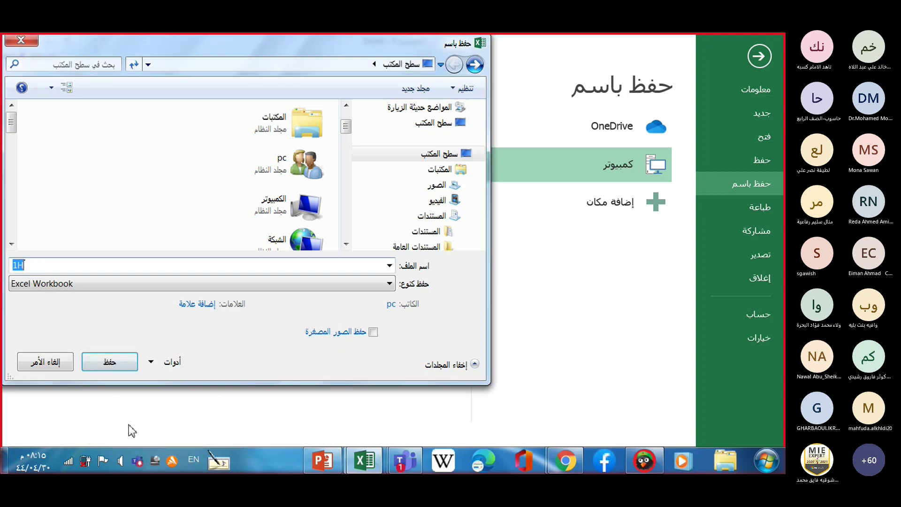
left_click(111, 365)
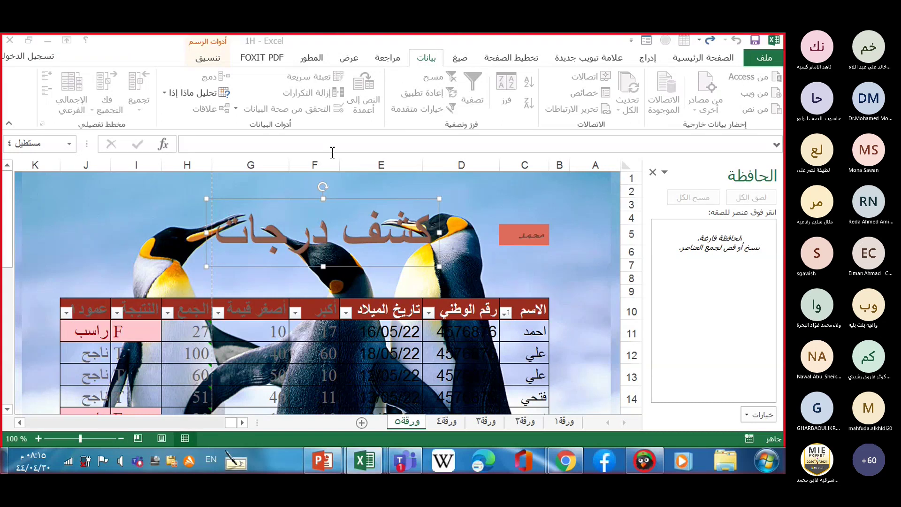
Minimize Excel to reveal H.pdf open in the Chedot browser
left_click(53, 42)
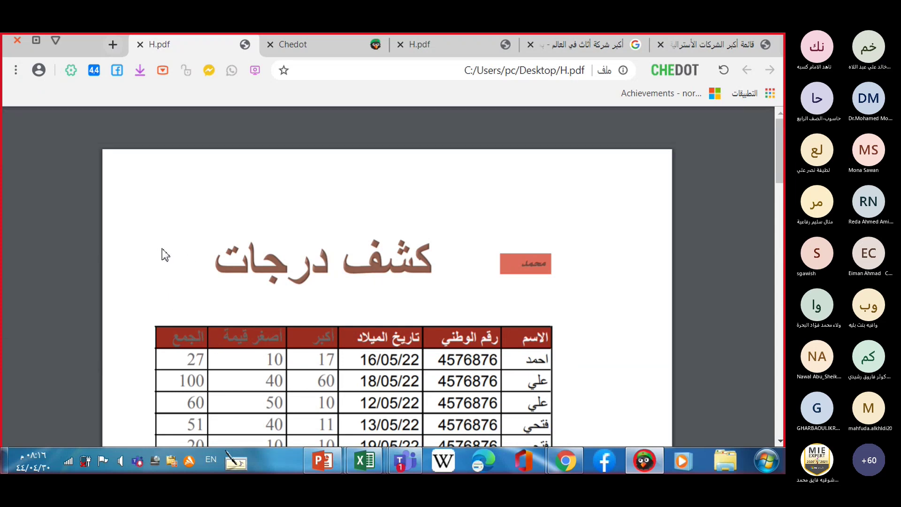
mouse_move(780, 162)
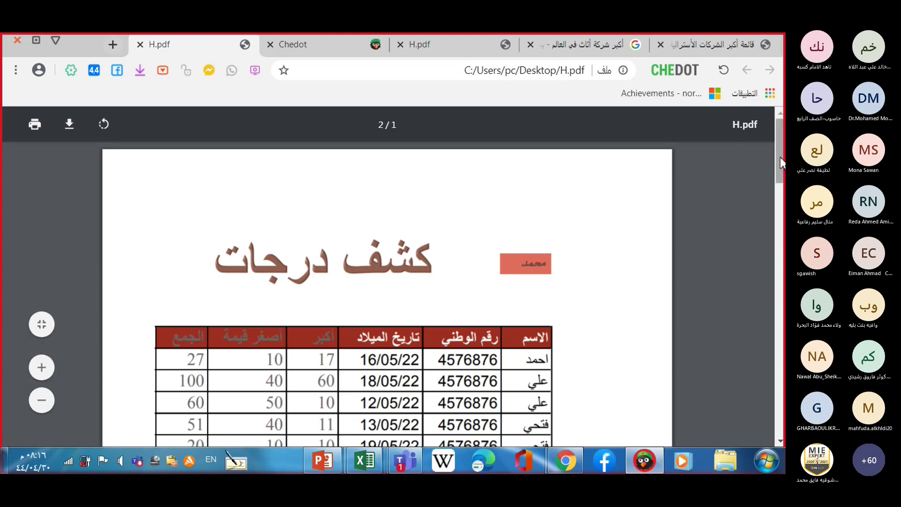
Scroll through both pages of H.pdf, then close the Chedot browser
left_click_drag(782, 162, 761, 326)
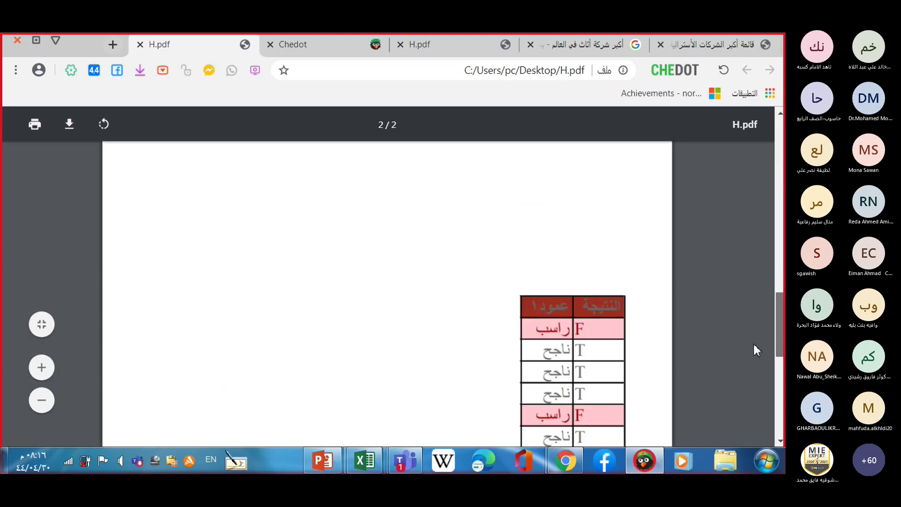
scroll(760, 328, "down", 5)
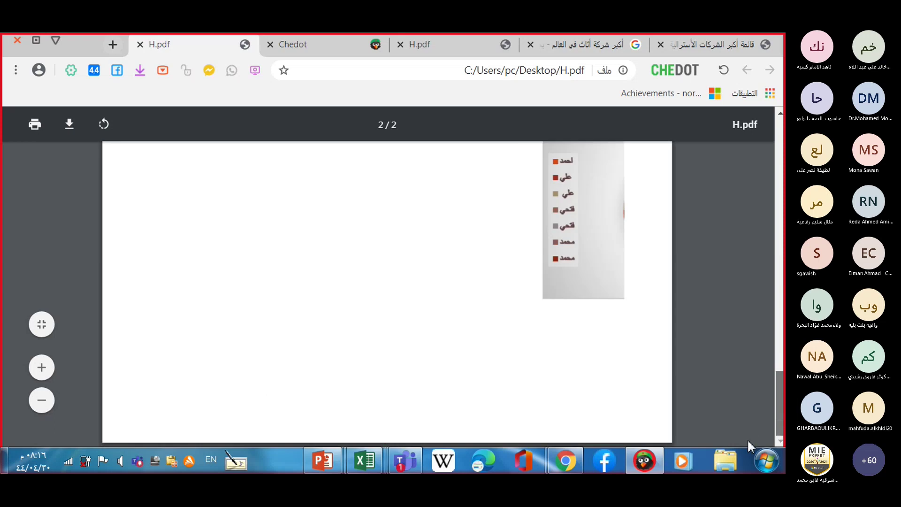
scroll(757, 328, "up", 10)
scroll(746, 211, "up", 5)
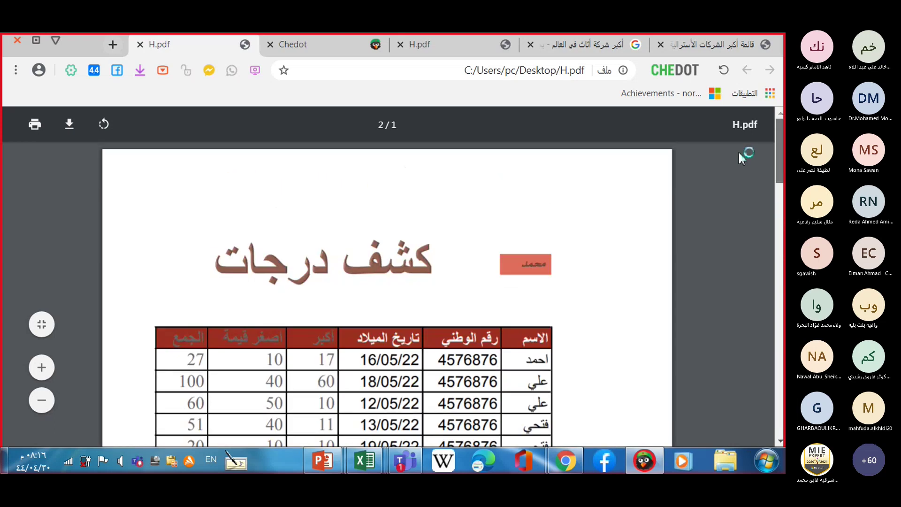
scroll(739, 225, "down", 5)
scroll(733, 267, "down", 6)
scroll(730, 295, "down", 1)
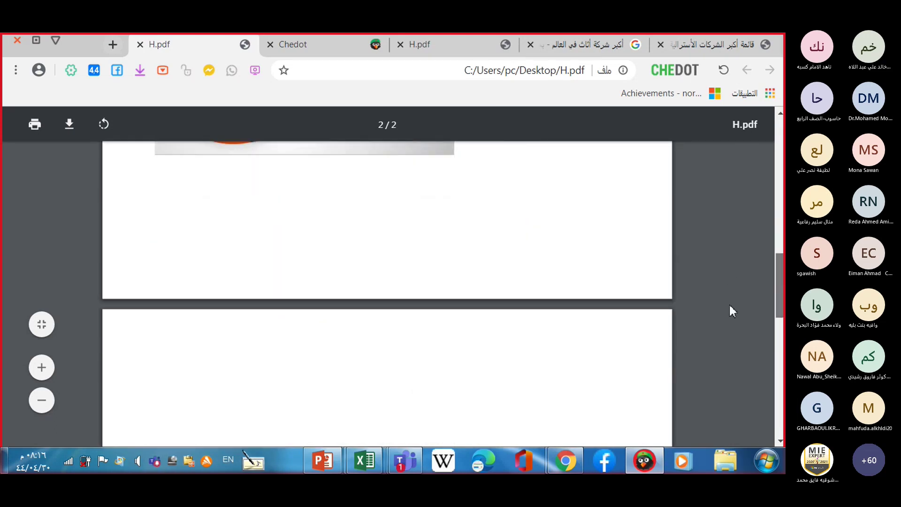
scroll(728, 329, "down", 4)
scroll(722, 357, "down", 5)
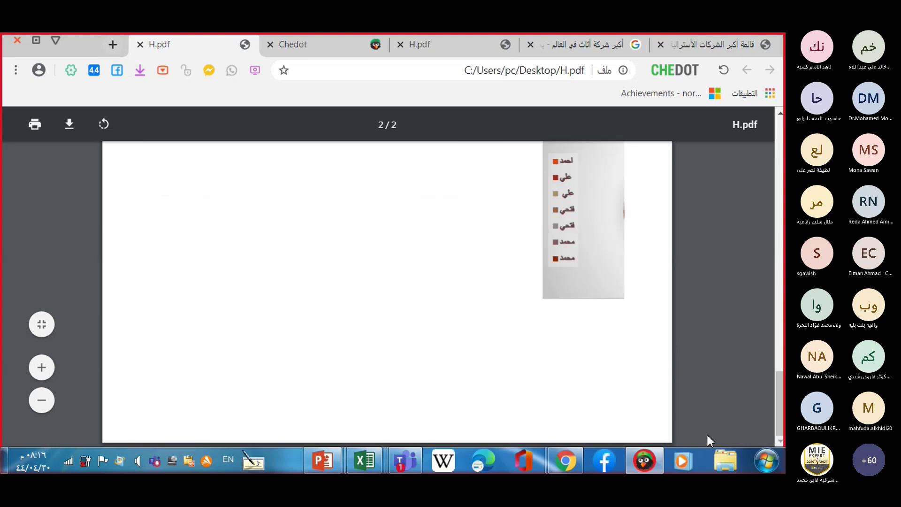
left_click(17, 41)
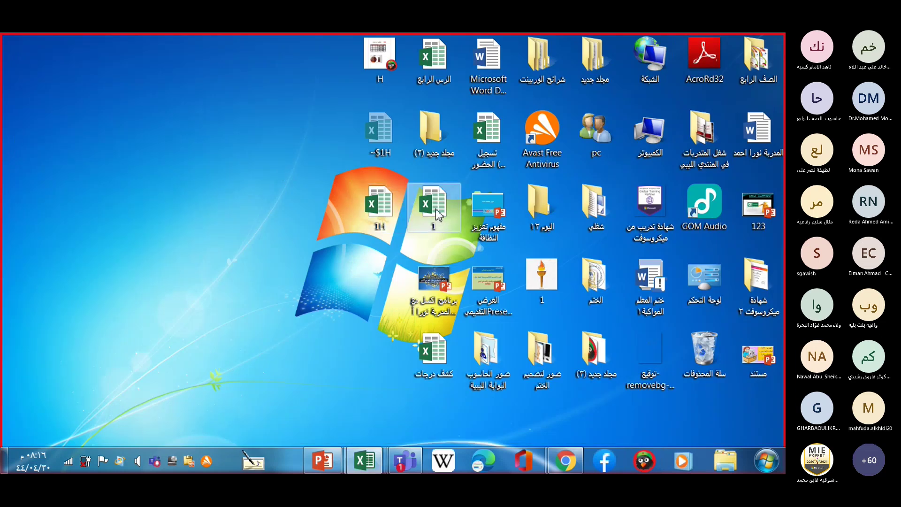
double_click(372, 215)
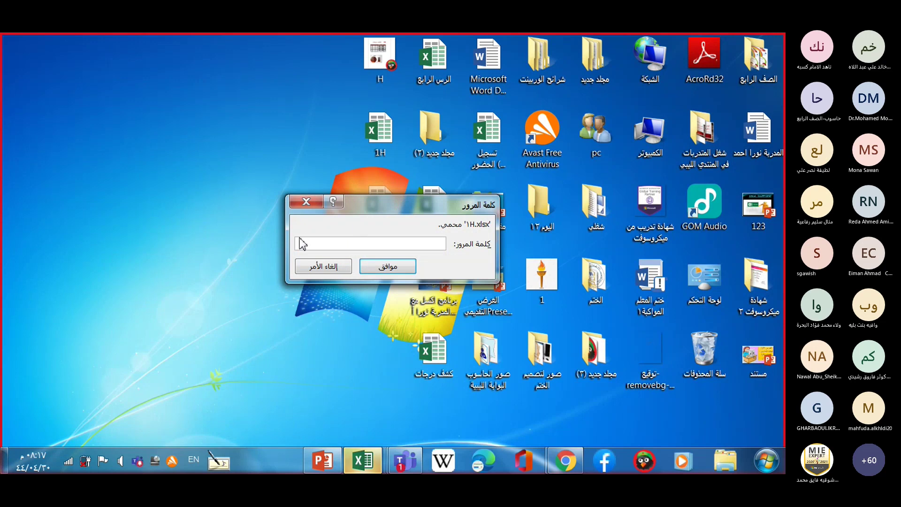
key("Return")
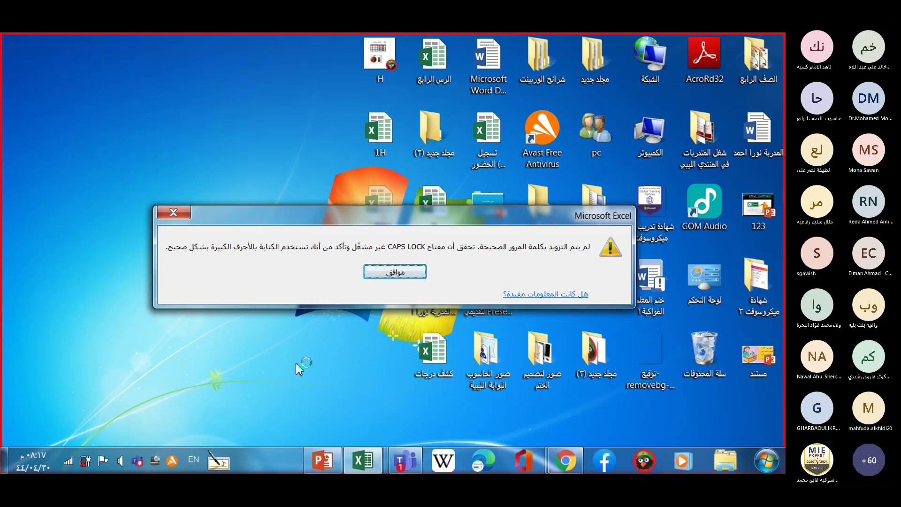
left_click(176, 214)
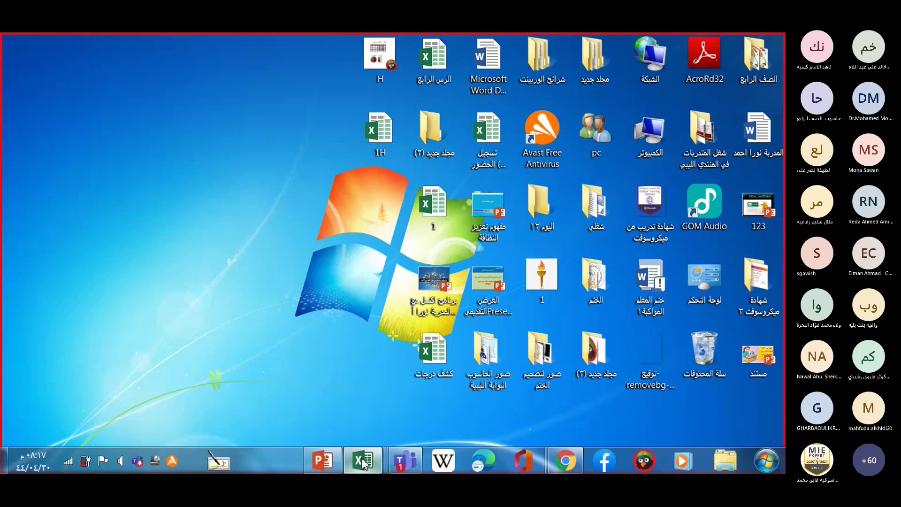
mouse_move(361, 460)
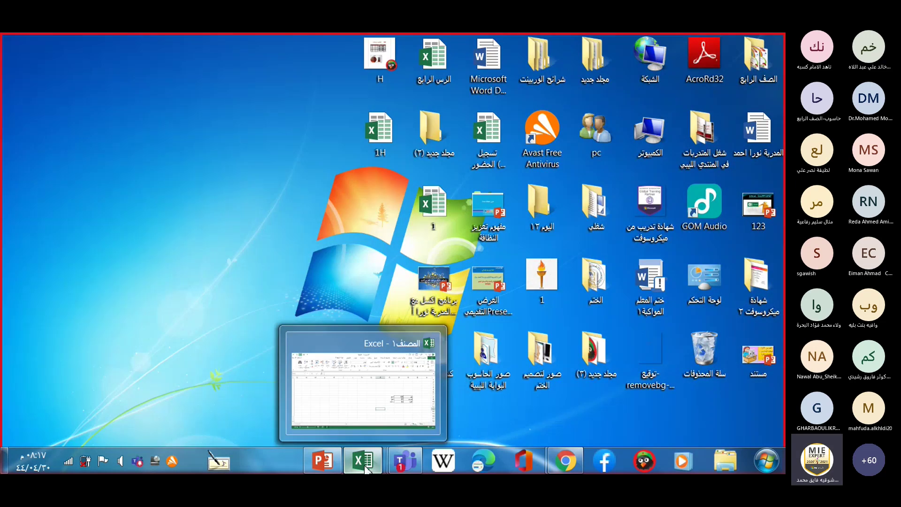
Minimize the Excel windows and open the 1H workbook from the desktop
left_click(365, 469)
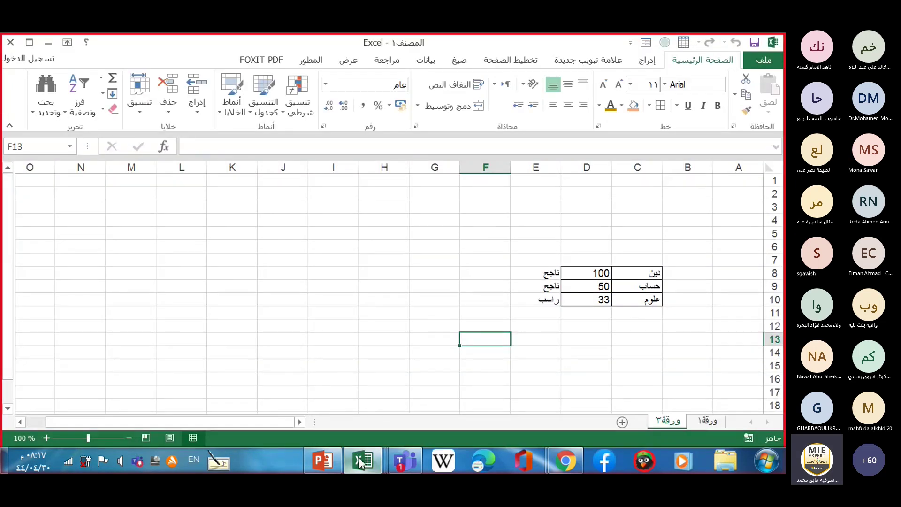
left_click(50, 43)
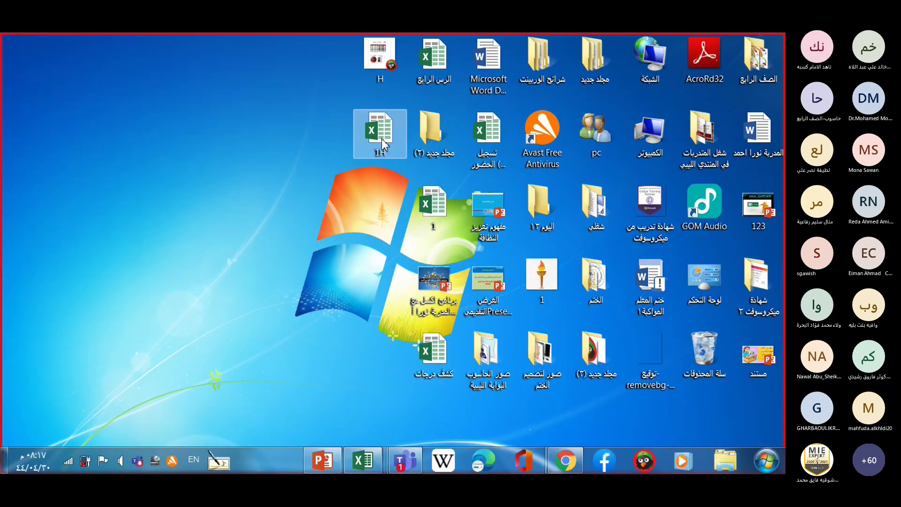
double_click(382, 139)
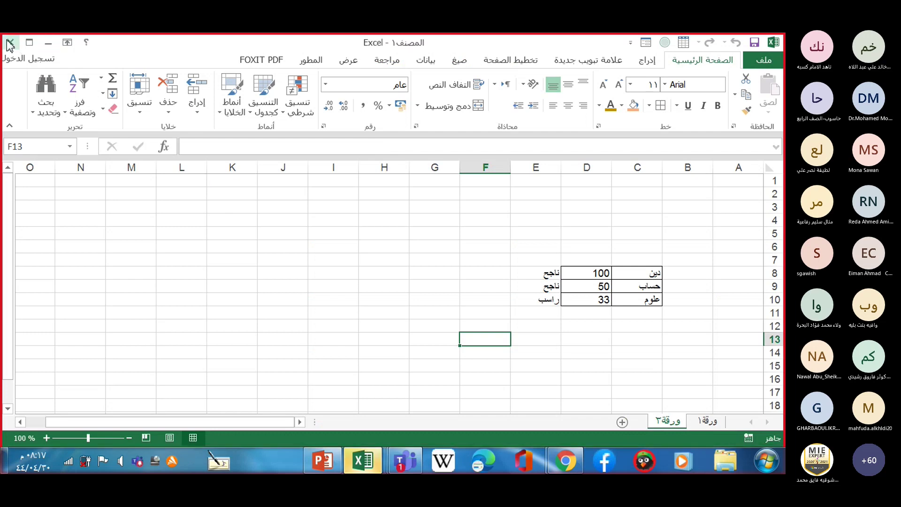
left_click(49, 45)
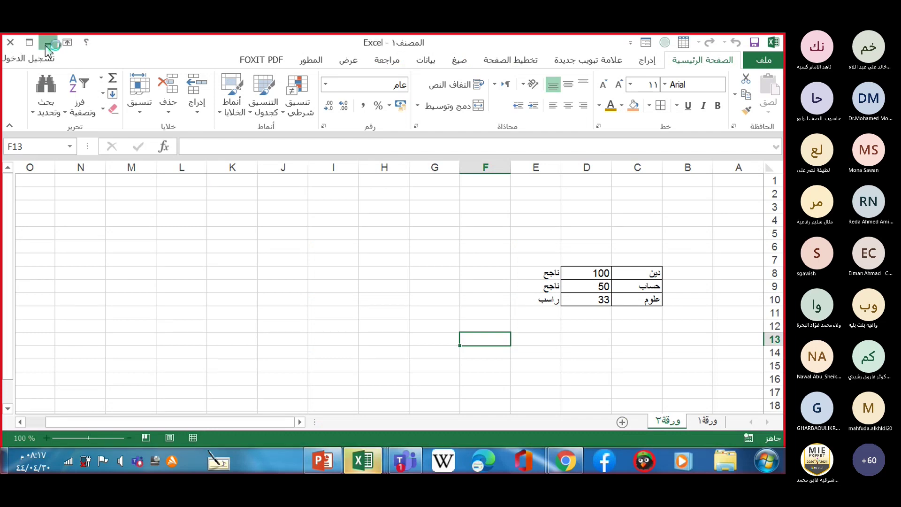
double_click(389, 149)
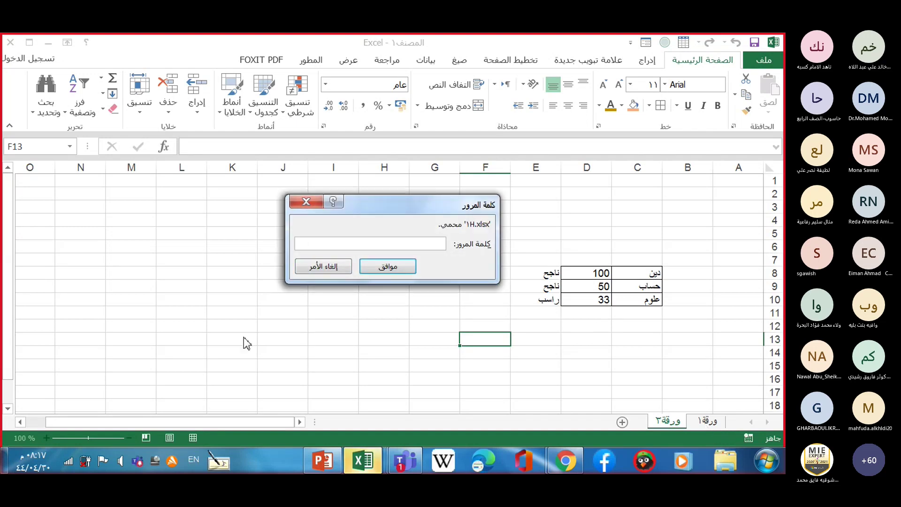
Enter the workbook password to unlock and open 1H
key("Return")
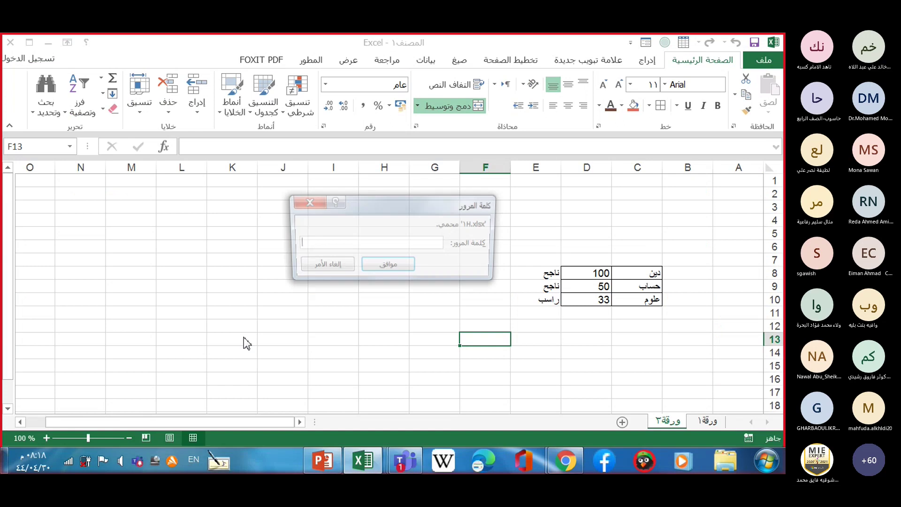
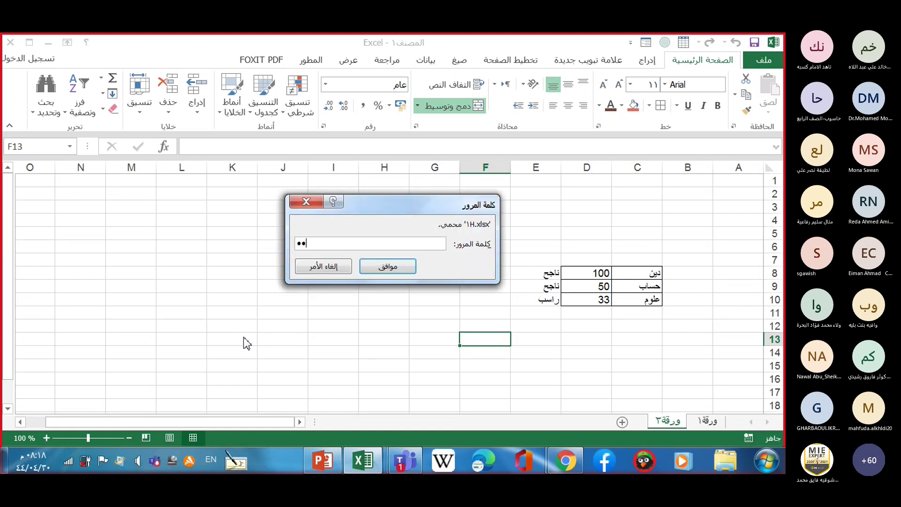
key("Return")
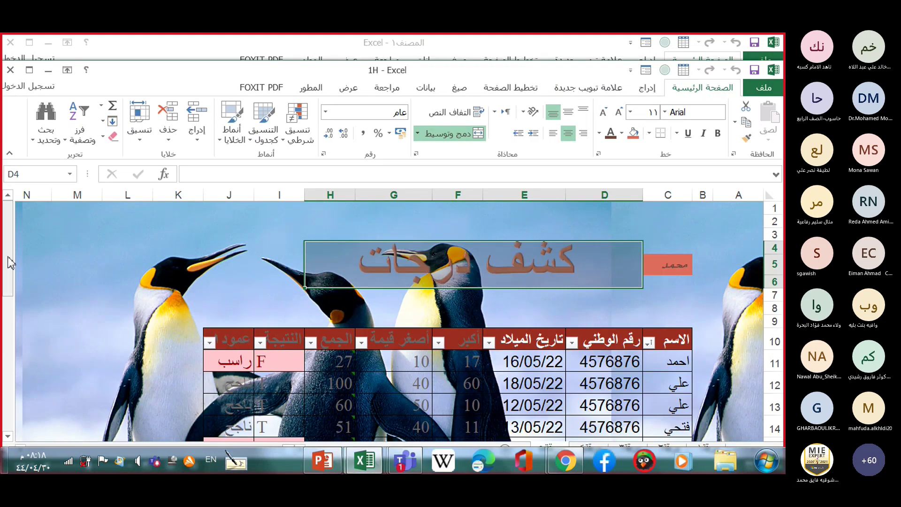
Select cell I11 to reveal its IF formula marking totals above 49 as T or F
mouse_move(10, 262)
left_mouse_down()
mouse_move(9, 272)
mouse_move(6, 252)
left_mouse_up()
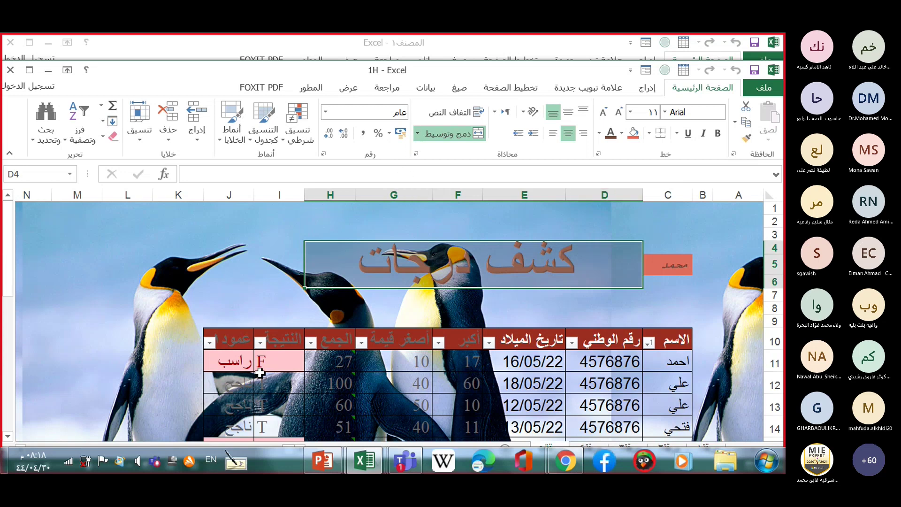
left_click(273, 366)
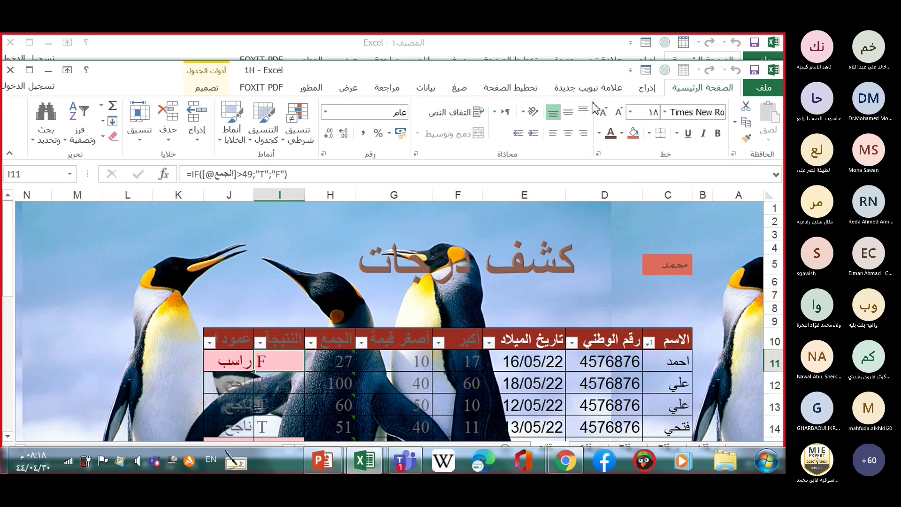
left_click(650, 87)
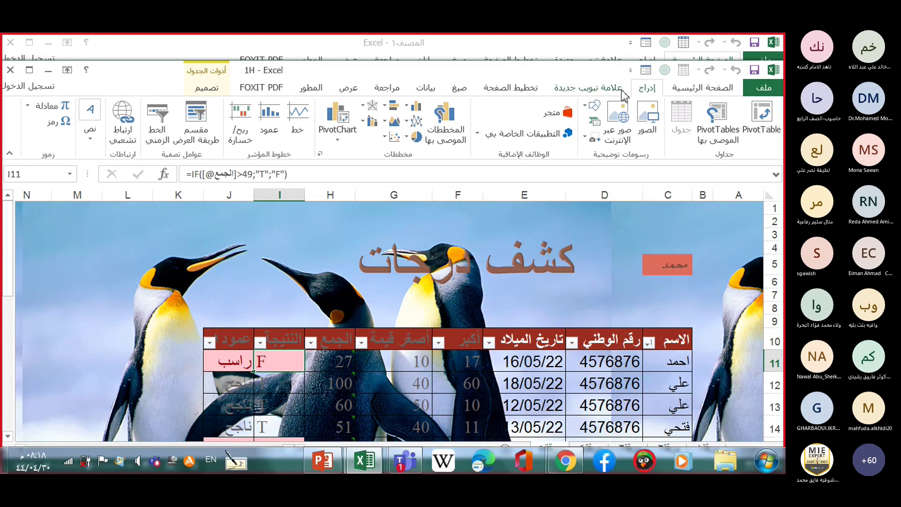
Browse the New Tab, Page Layout, Formulas, Data and Review tabs, ending on View
left_click(606, 89)
left_click(497, 89)
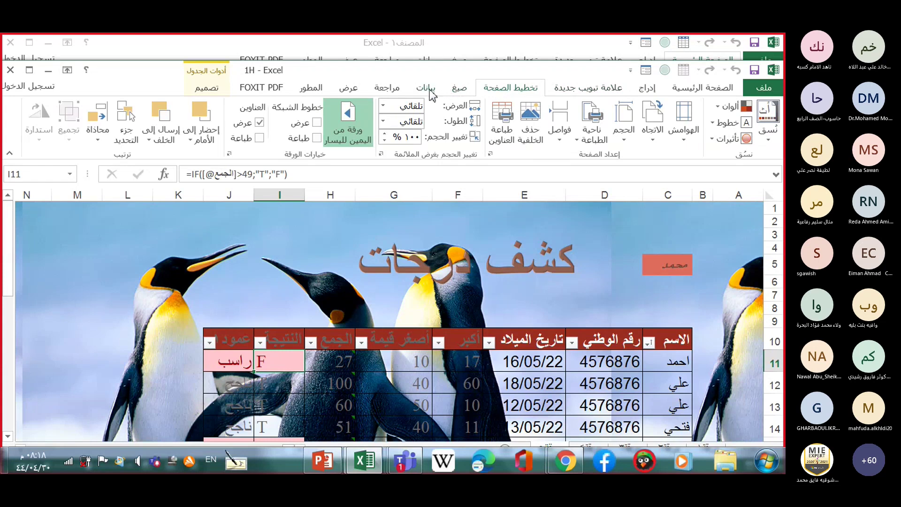
left_click(456, 89)
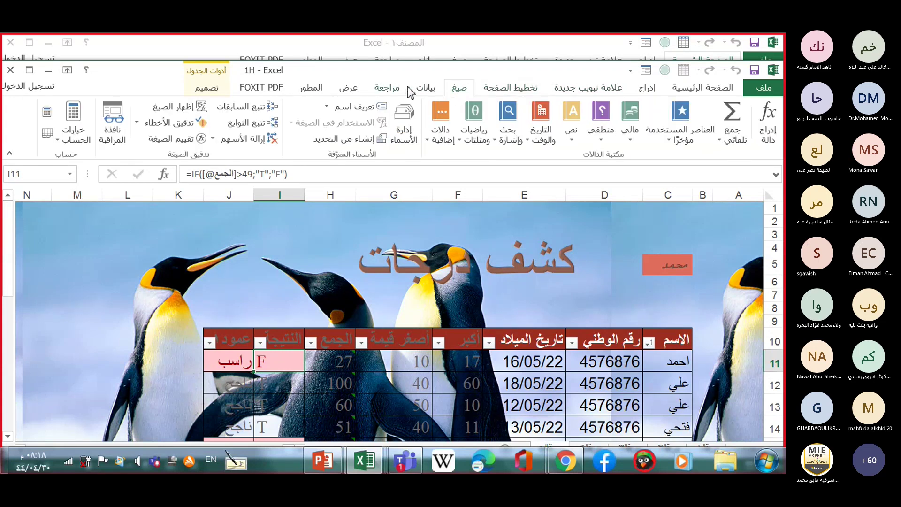
left_click(426, 90)
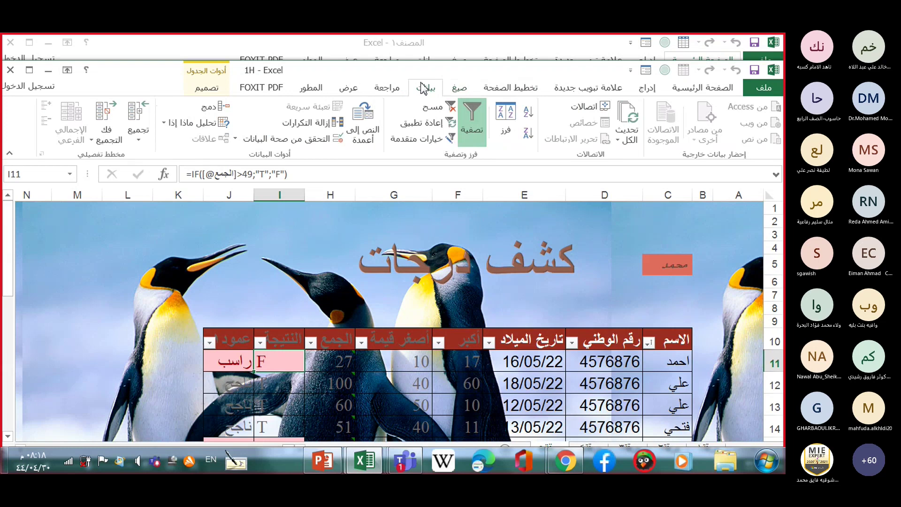
left_click(387, 90)
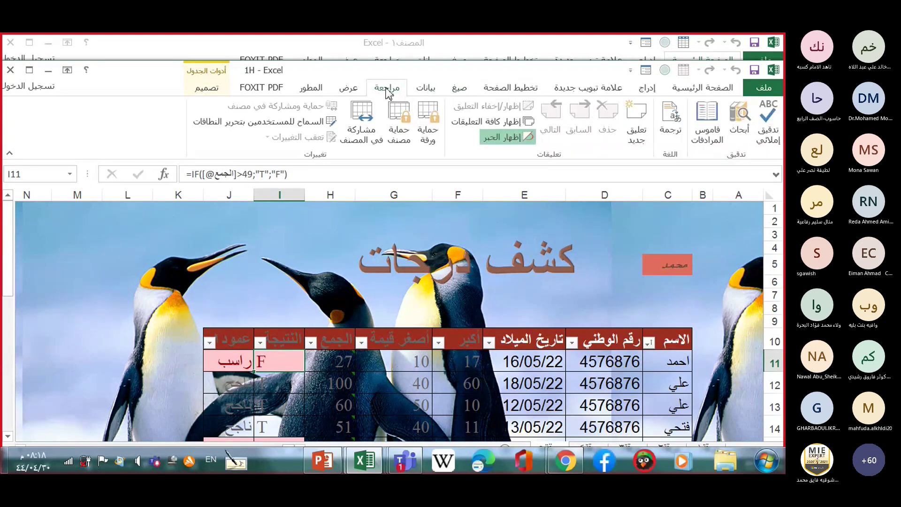
left_click(350, 89)
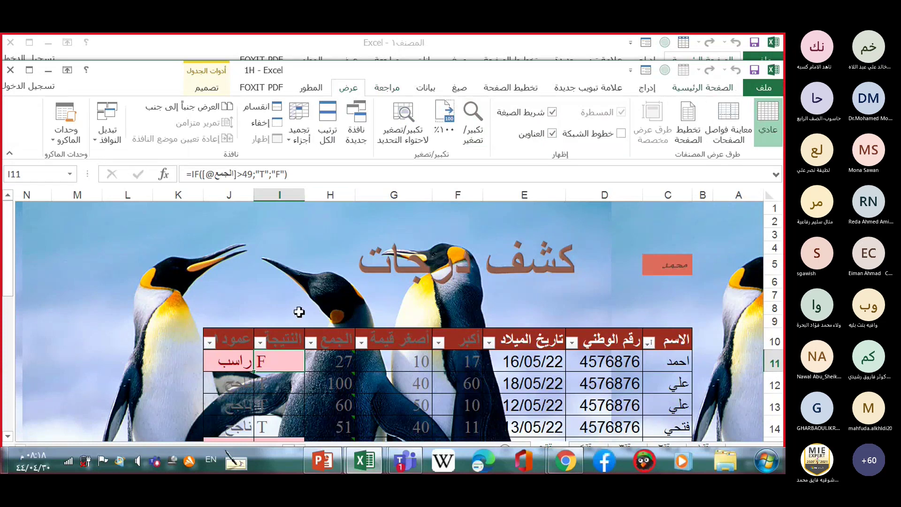
Insert a comment on J11 reading راسب, switching the keyboard to Arabic to type it
right_click(248, 364)
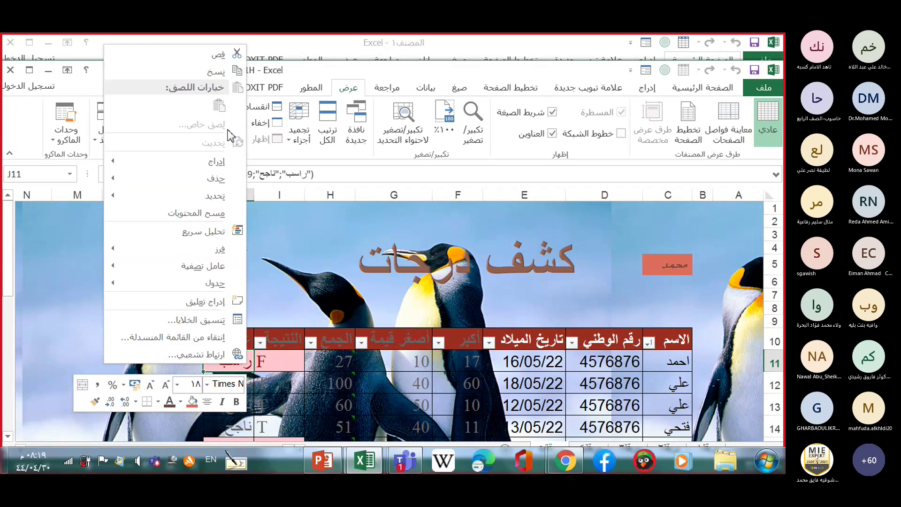
mouse_move(204, 266)
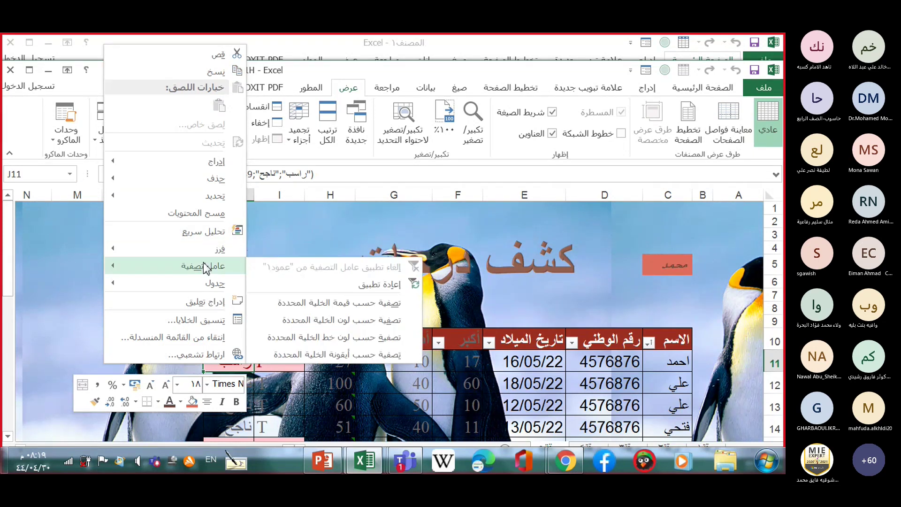
left_click(194, 307)
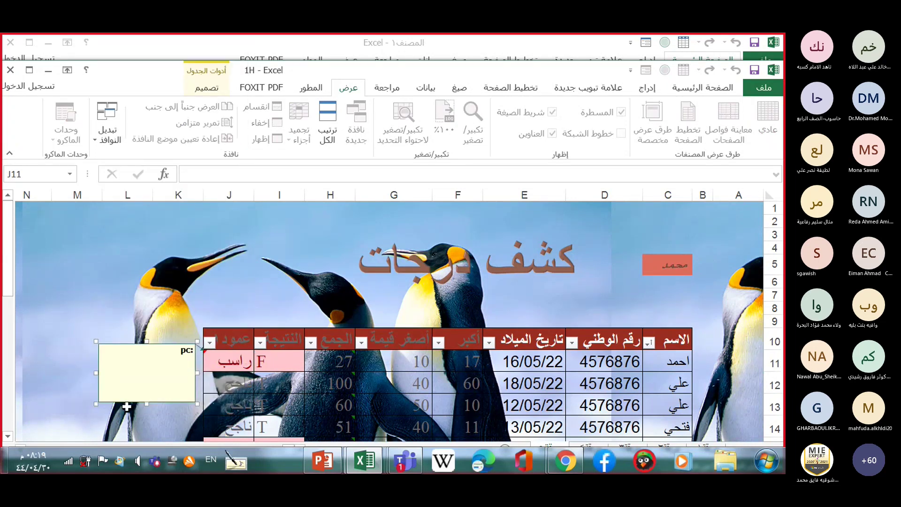
type("L")
key("BackSpace")
key("alt+shift")
type("ا")
type("سب")
key("Return")
left_click(65, 339)
left_click(219, 362)
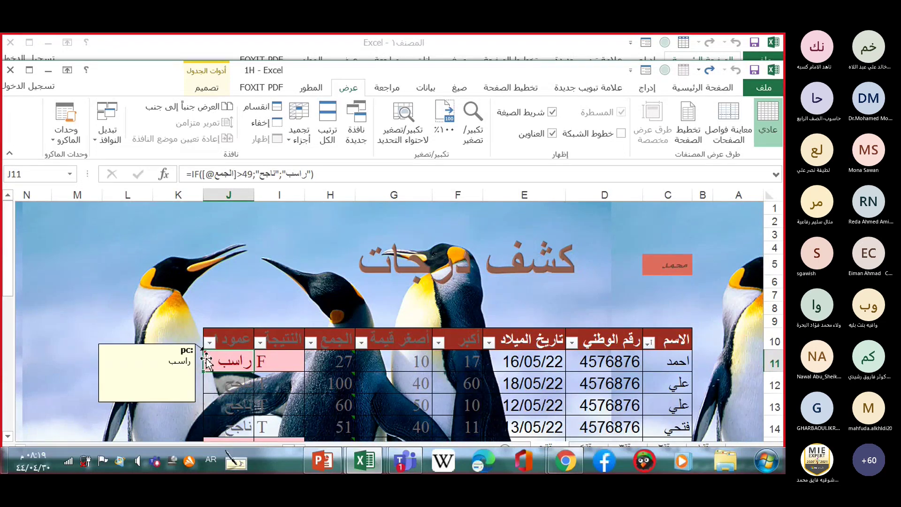
Insert a ناجح comment on J12, then check the comments across J11 to J13
mouse_move(228, 361)
left_click(210, 391)
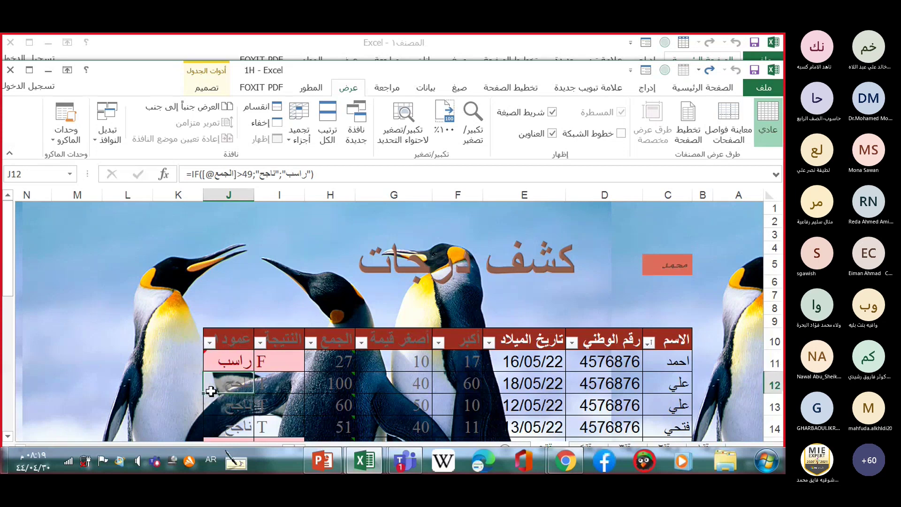
right_click(211, 391)
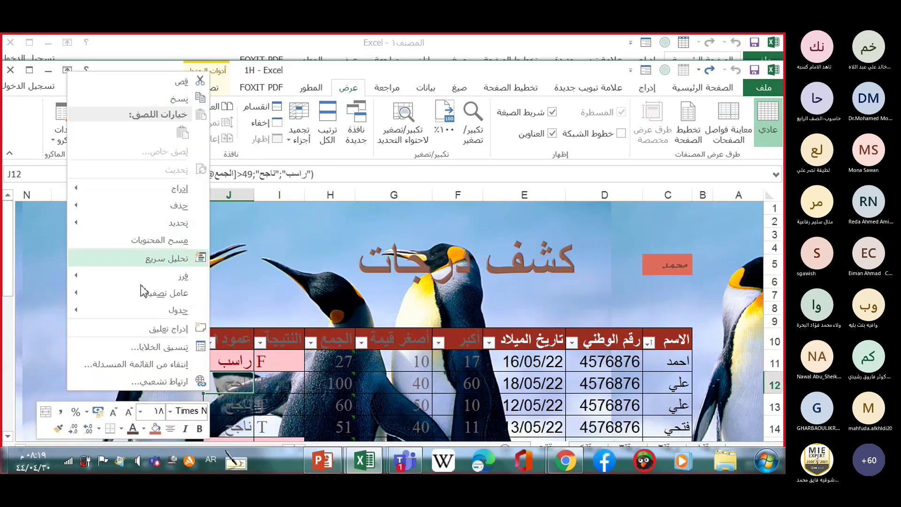
left_click(147, 330)
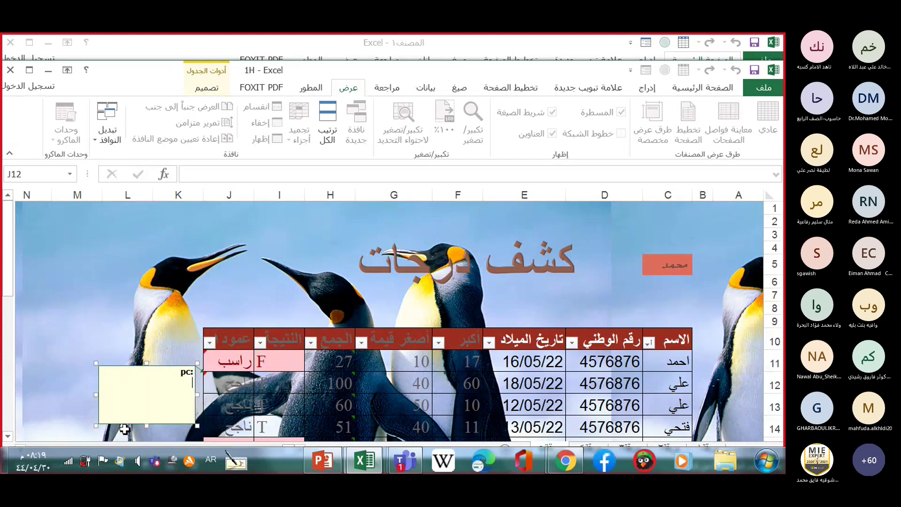
type("ع")
key("BackSpace")
type("ا")
type("جح")
left_click(141, 320)
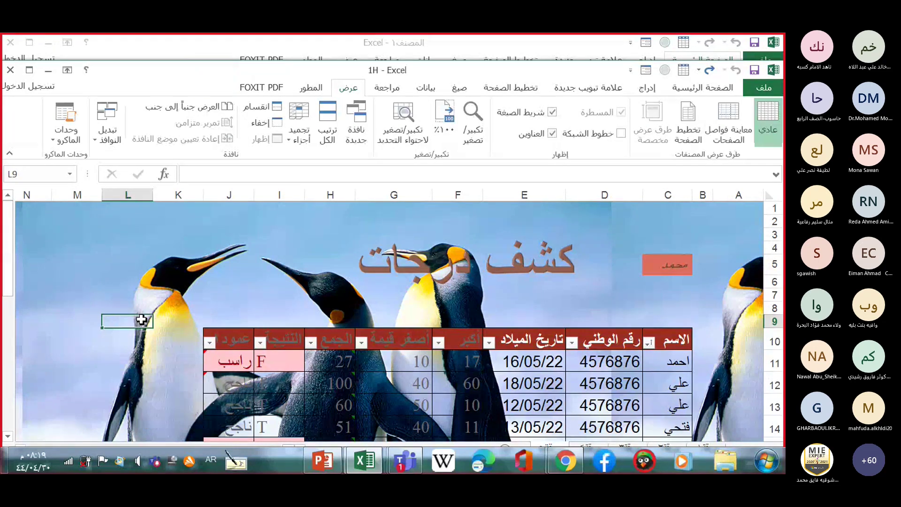
left_click(211, 356)
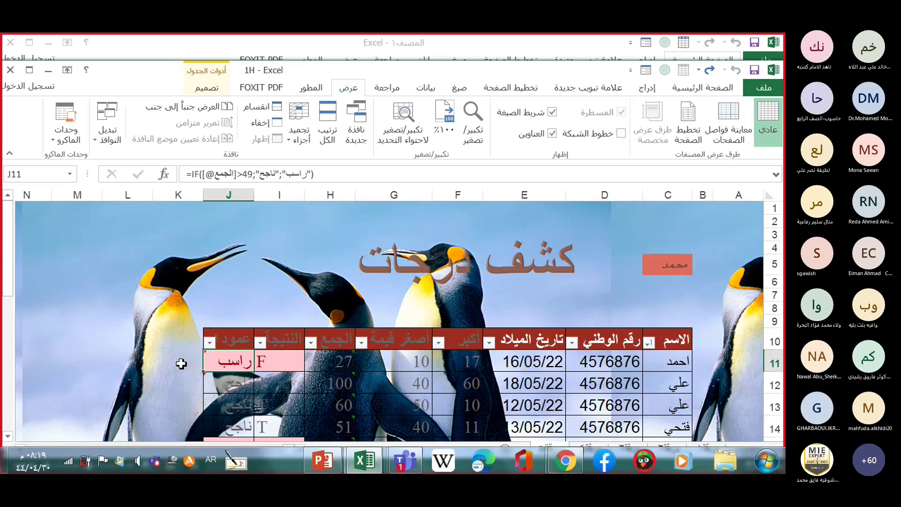
left_click(211, 389)
left_click(219, 406)
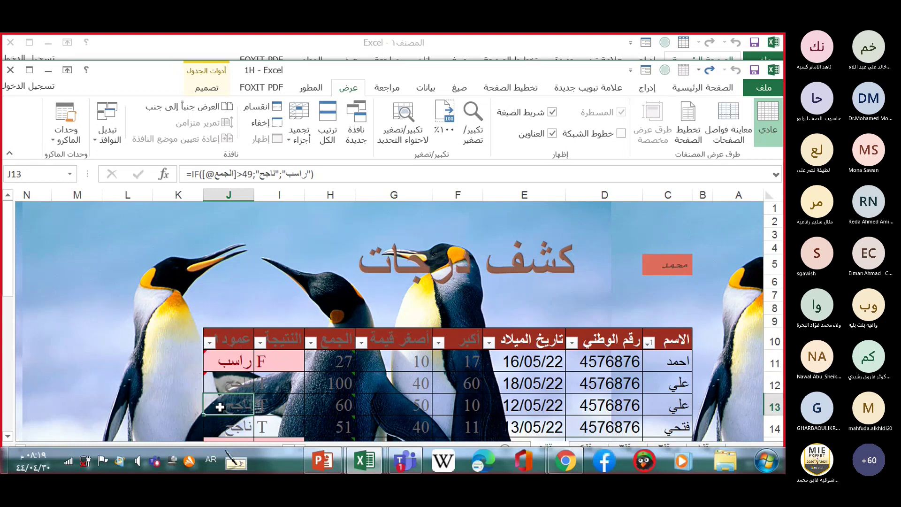
Delete the راسب comment from cell J11
right_click(218, 365)
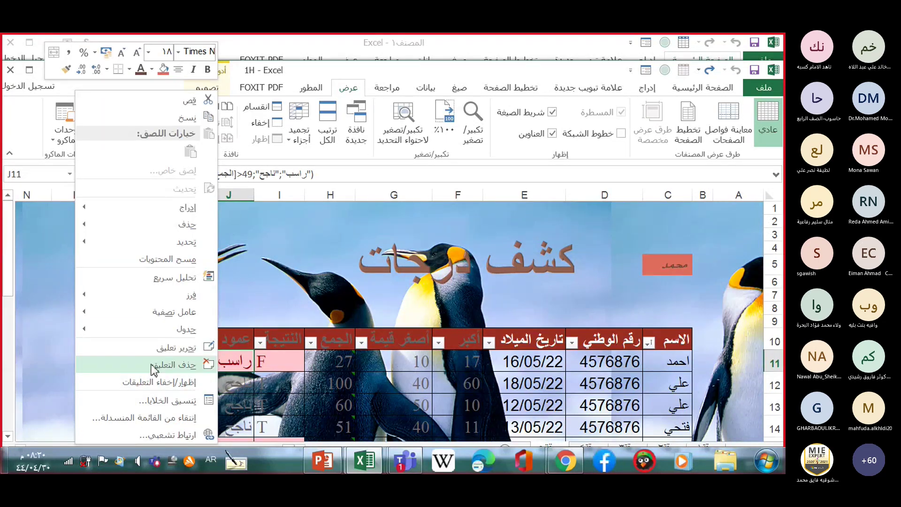
left_click(151, 365)
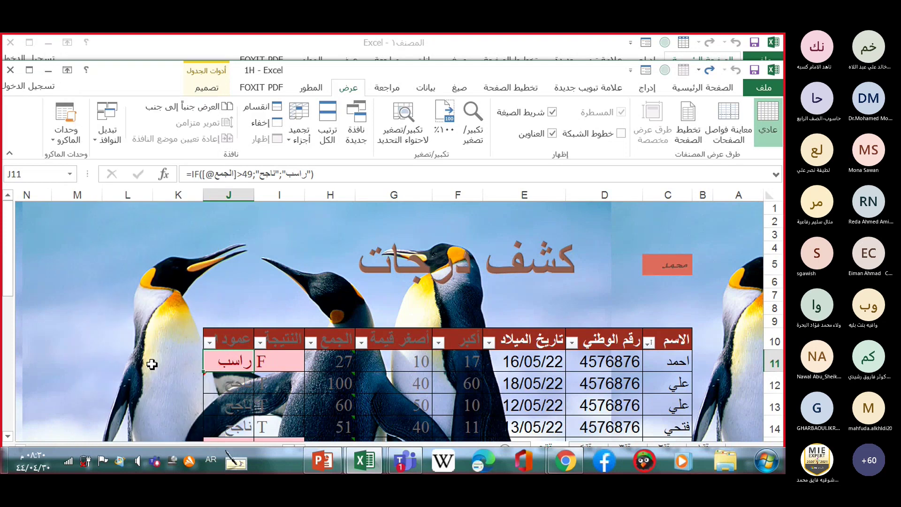
right_click(230, 366)
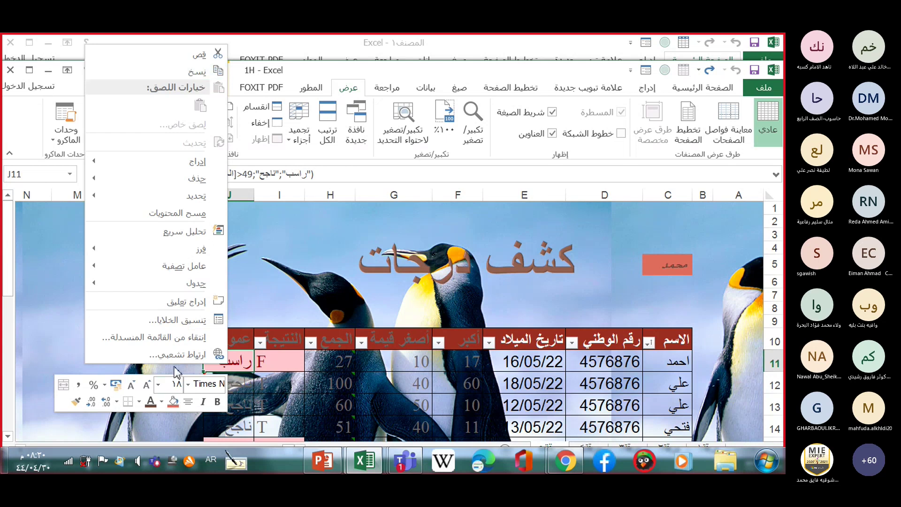
left_click(235, 363)
Add an empty test comment to J11, then delete it again
right_click(235, 362)
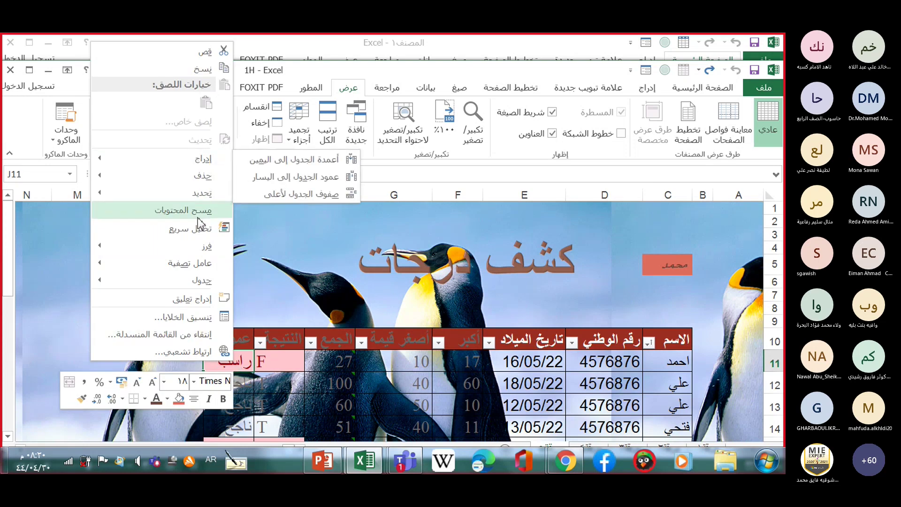
mouse_move(191, 298)
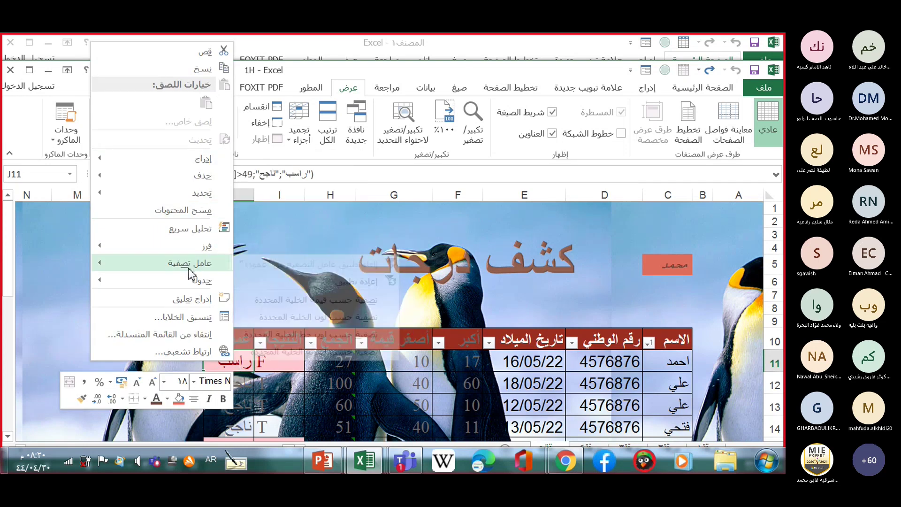
left_click(189, 308)
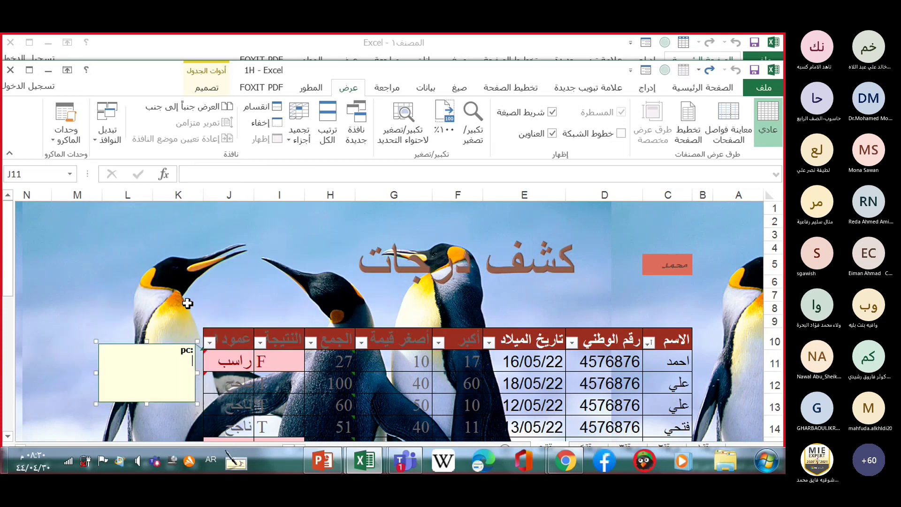
right_click(230, 367)
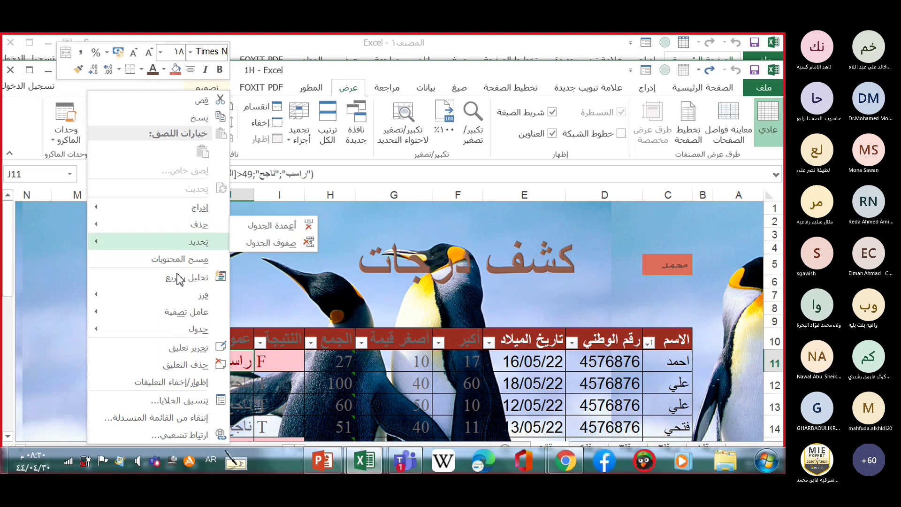
mouse_move(199, 224)
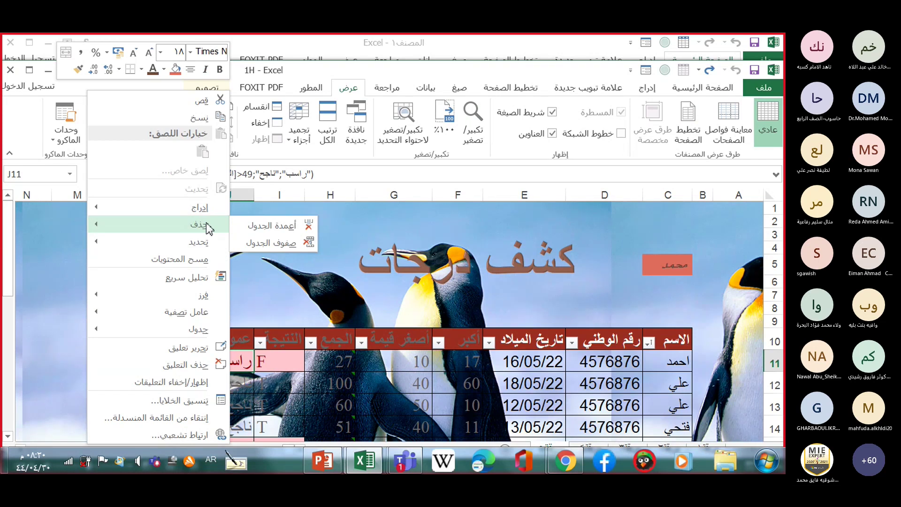
mouse_move(197, 241)
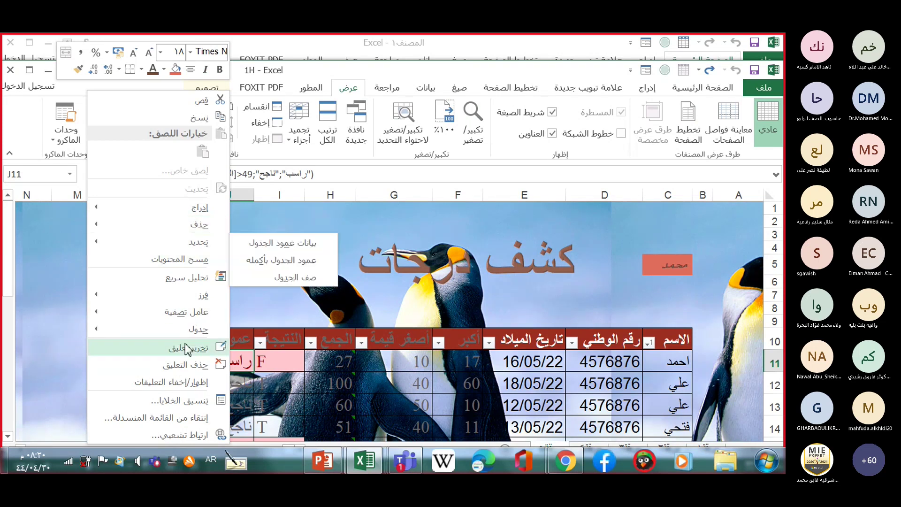
left_click(188, 367)
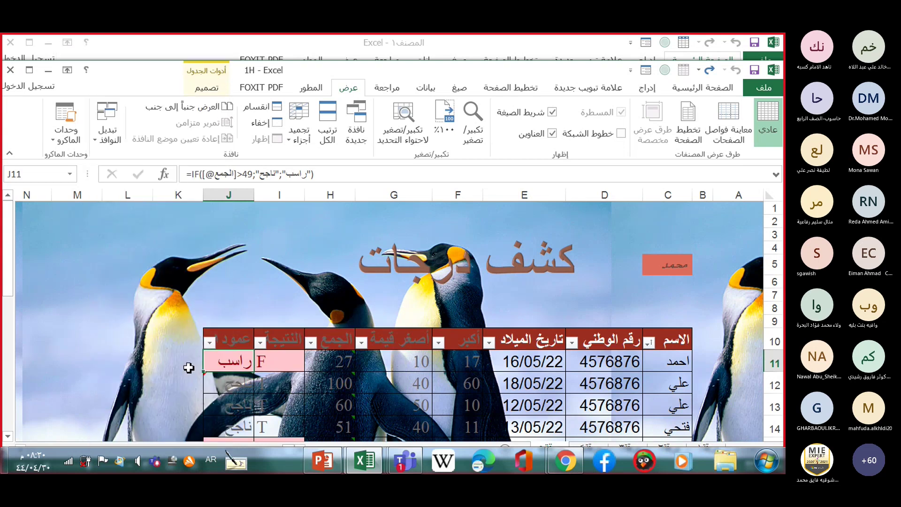
Browse the Developer tools and select cells K12, L7, J6 and I6
left_click(163, 381)
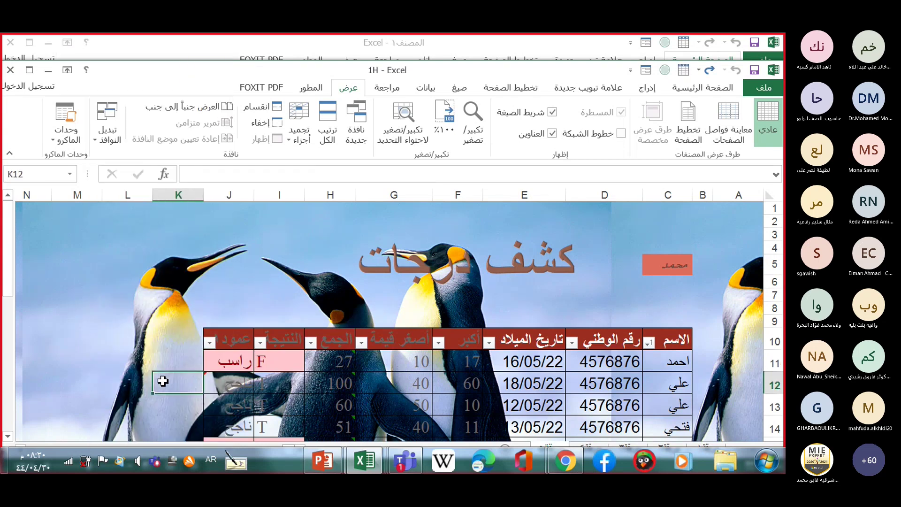
left_click(308, 89)
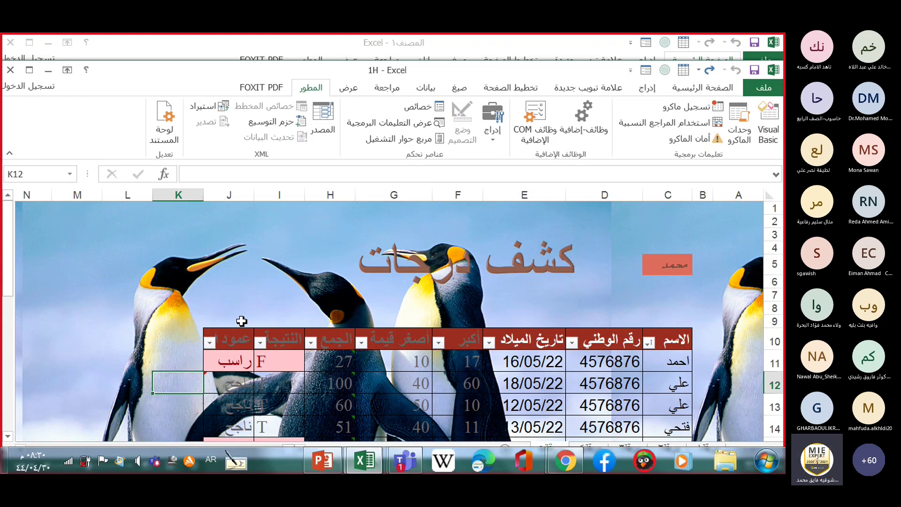
left_click(151, 295)
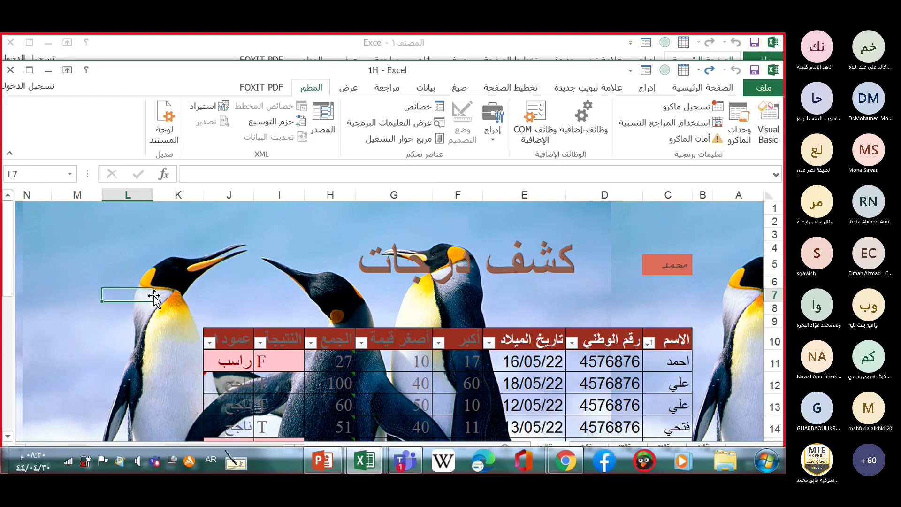
left_click(235, 283)
left_click(303, 284)
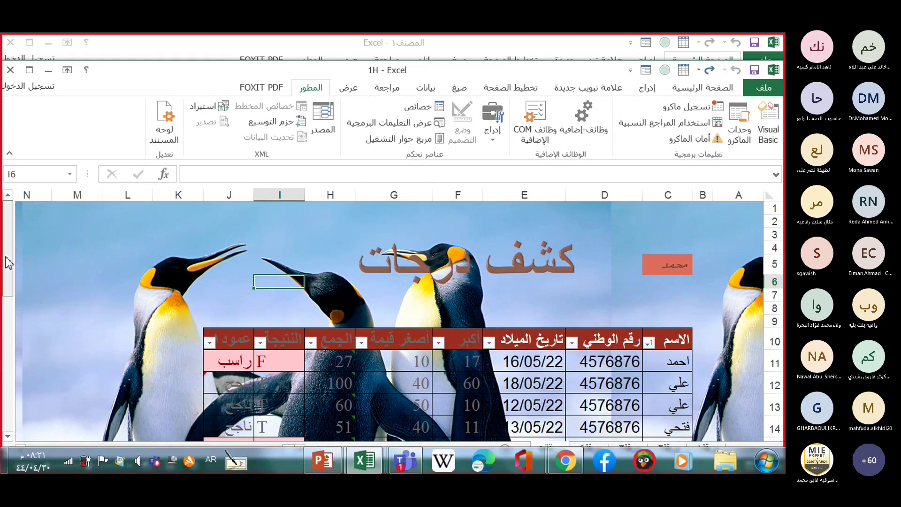
scroll(9, 262, "down", 6)
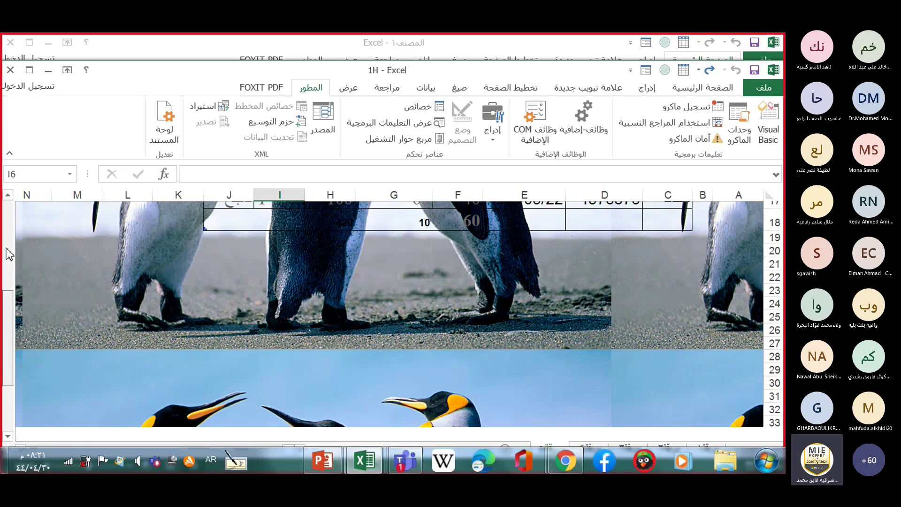
scroll(6, 300, "up", 6)
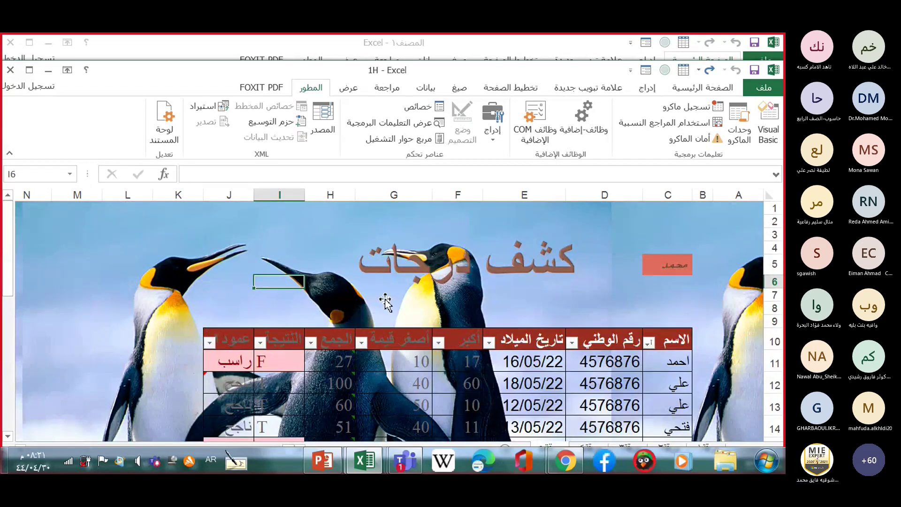
Switch through the Home, Insert and custom tabs, ending on Page Layout
left_click(695, 89)
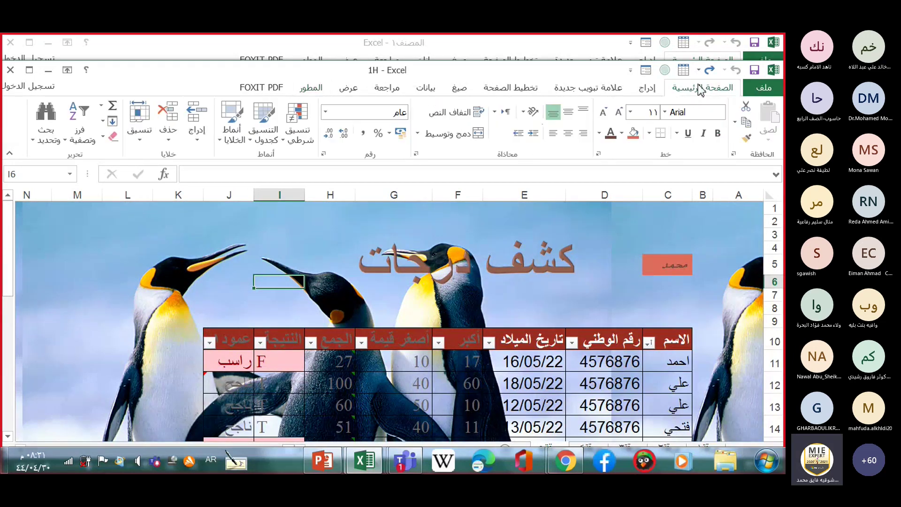
left_click(650, 90)
left_click(606, 91)
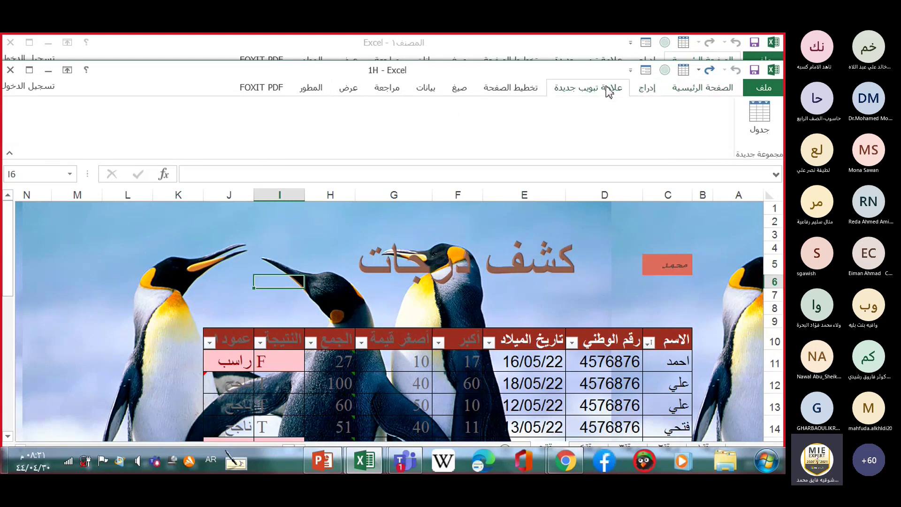
left_click(511, 89)
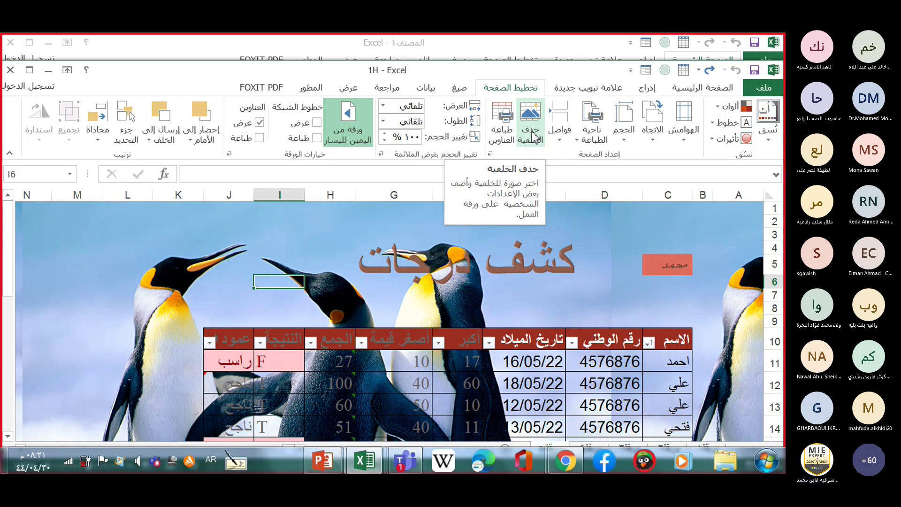
Delete the penguin sheet background, then select the entire worksheet
left_click(534, 135)
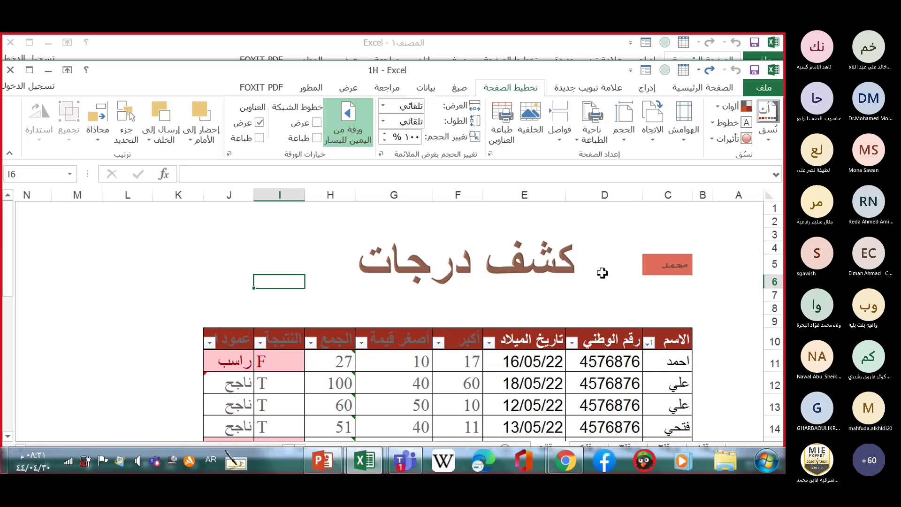
left_click(775, 196)
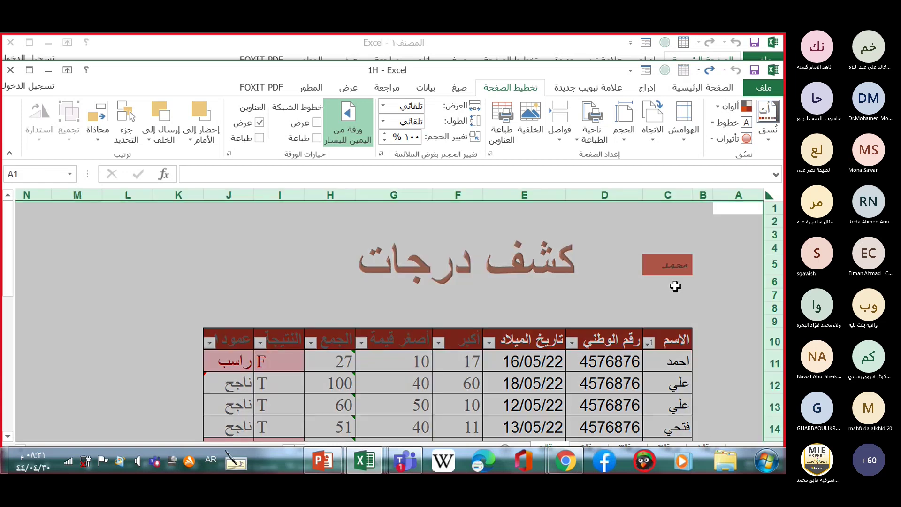
left_click(718, 234)
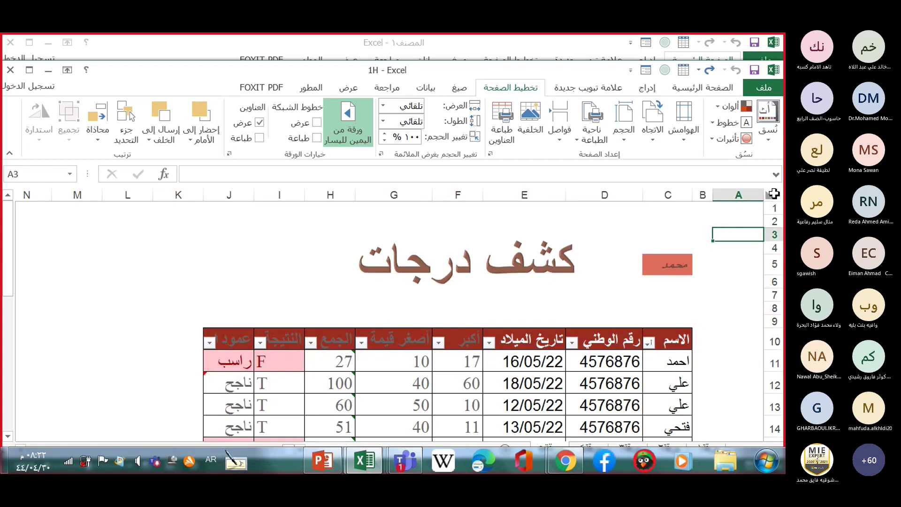
left_click(774, 194)
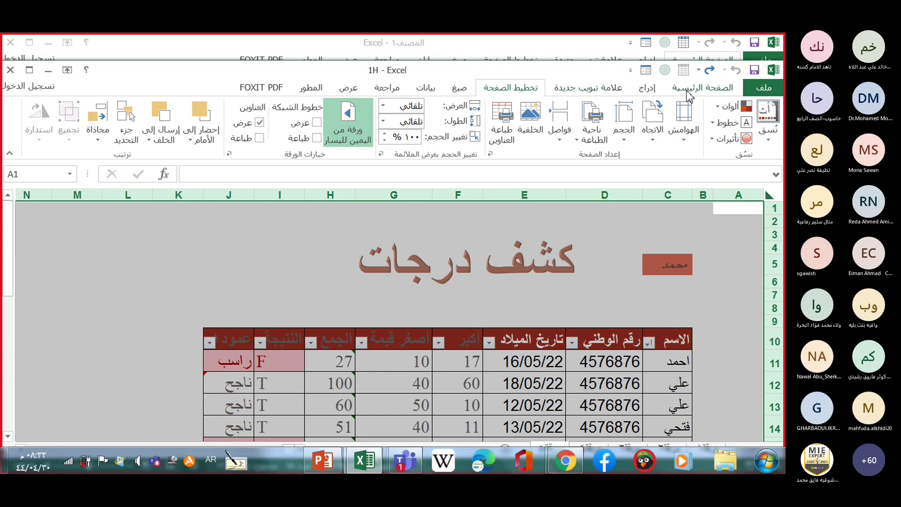
left_click(689, 94)
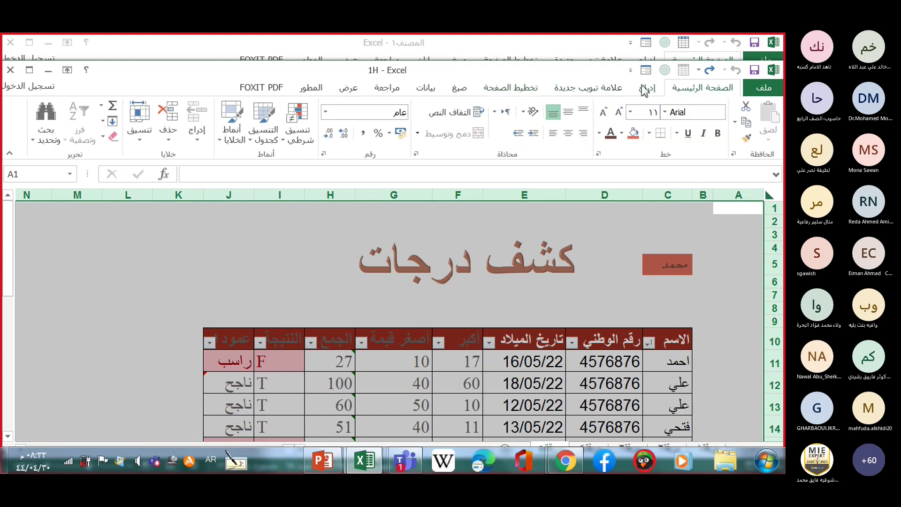
Fill the whole sheet white and select the كشف درجات title art
left_click(620, 134)
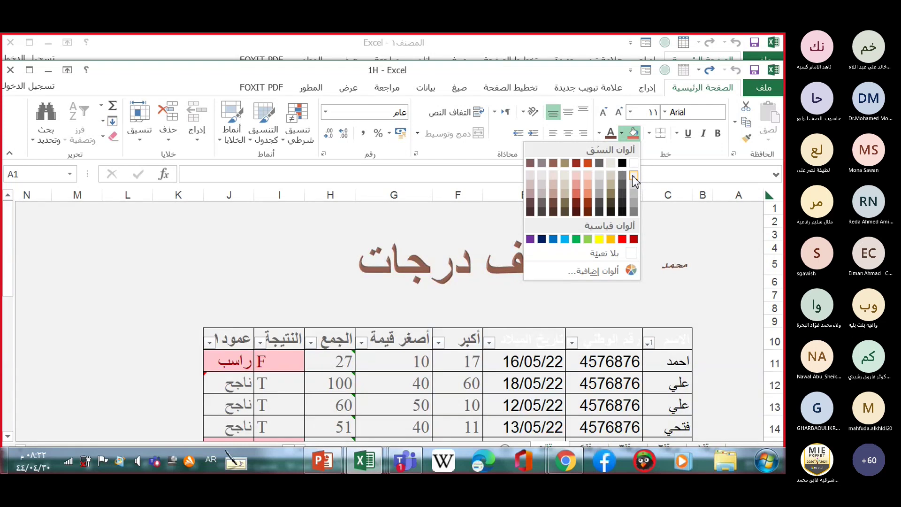
left_click(634, 176)
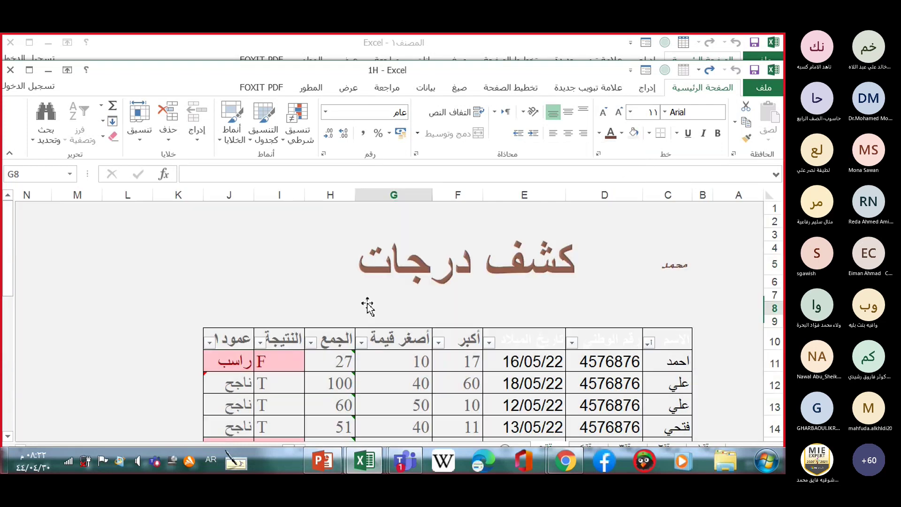
left_click(366, 304)
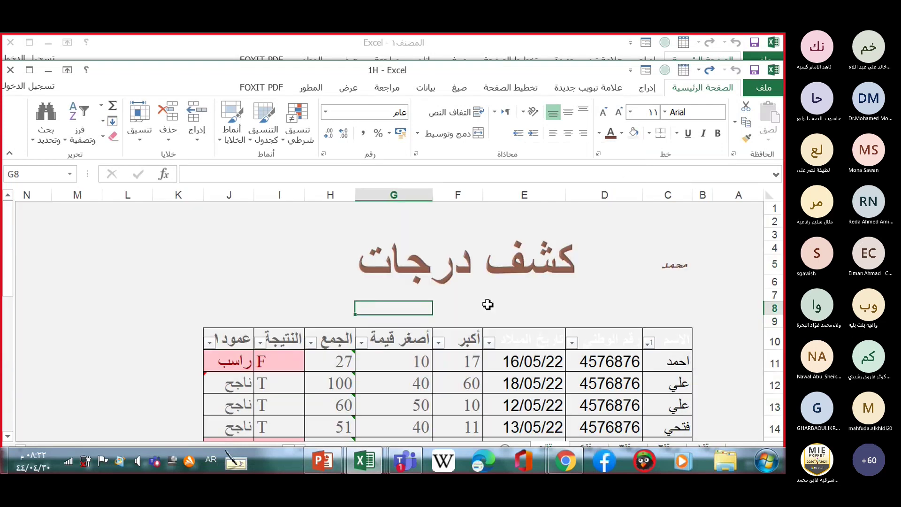
left_click(532, 276)
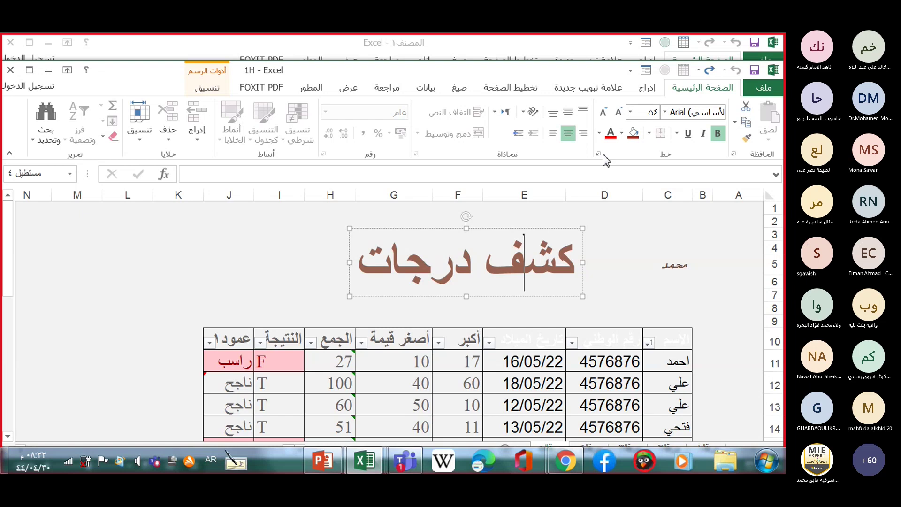
Browse the Insert, custom, Page Layout and Formulas ribbon tabs
left_click(647, 97)
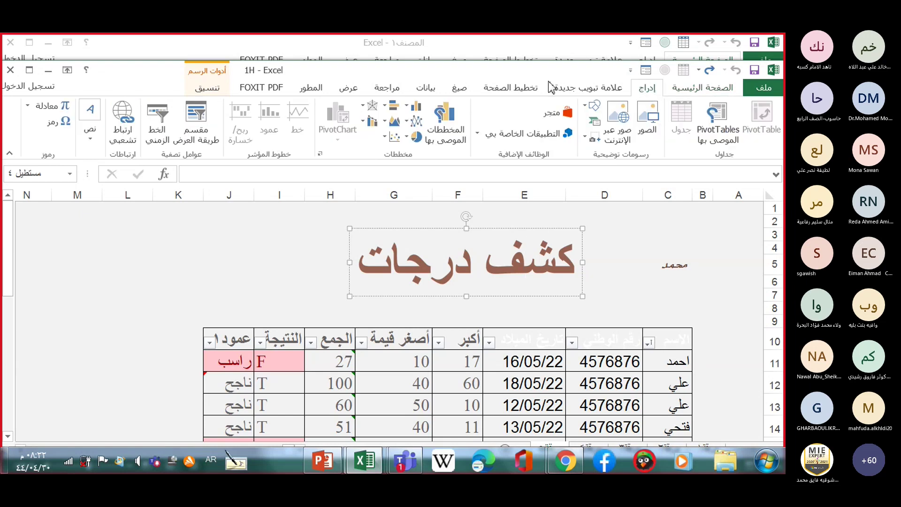
left_click(579, 91)
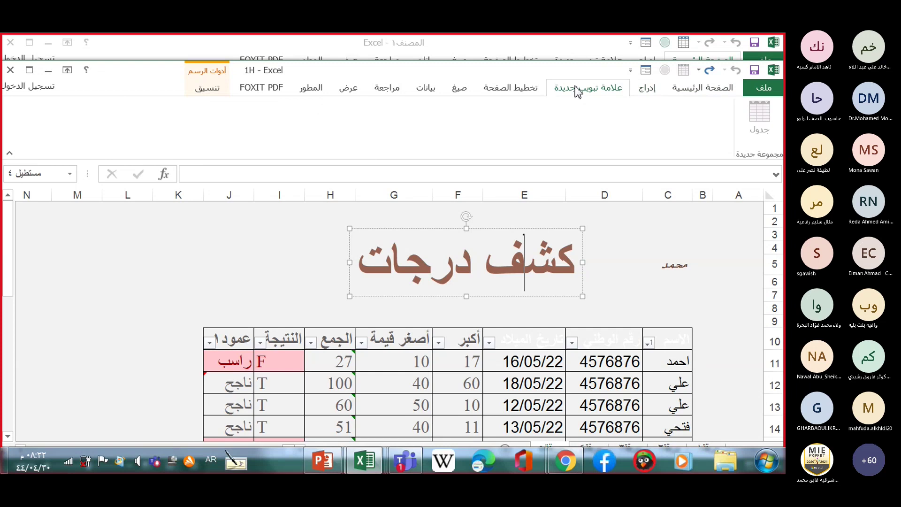
left_click(520, 91)
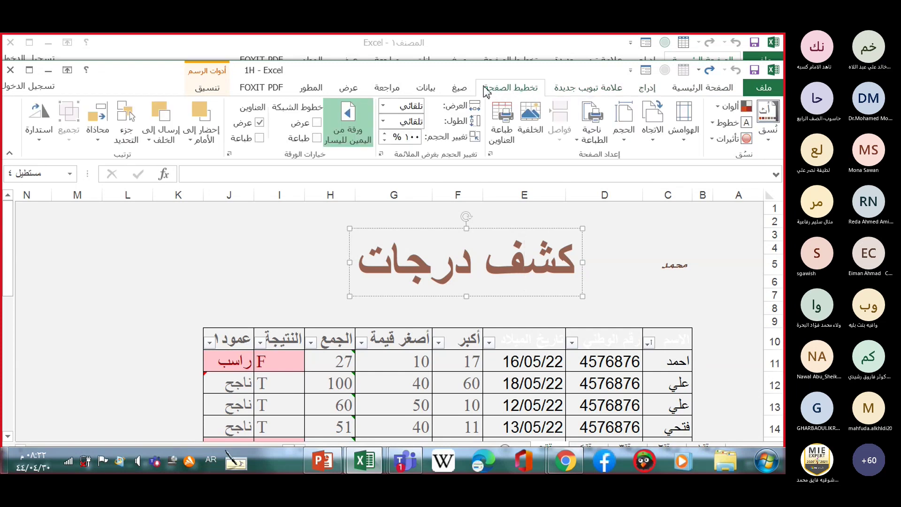
left_click(460, 90)
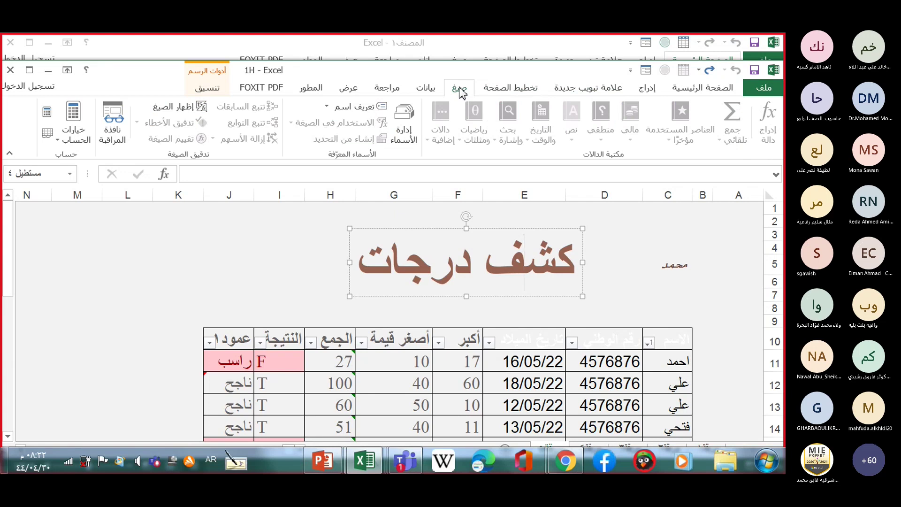
View the Protect Sheet options under Review, then close them without protecting the sheet
left_click(427, 89)
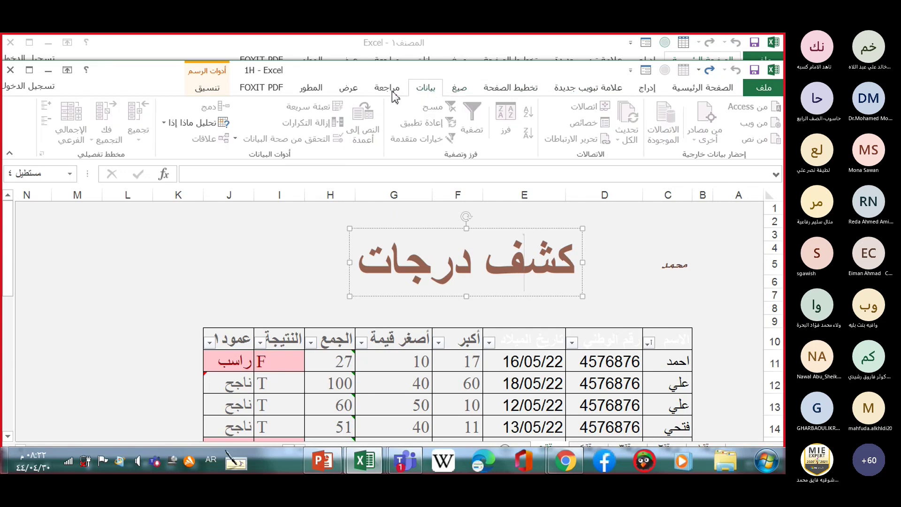
left_click(385, 89)
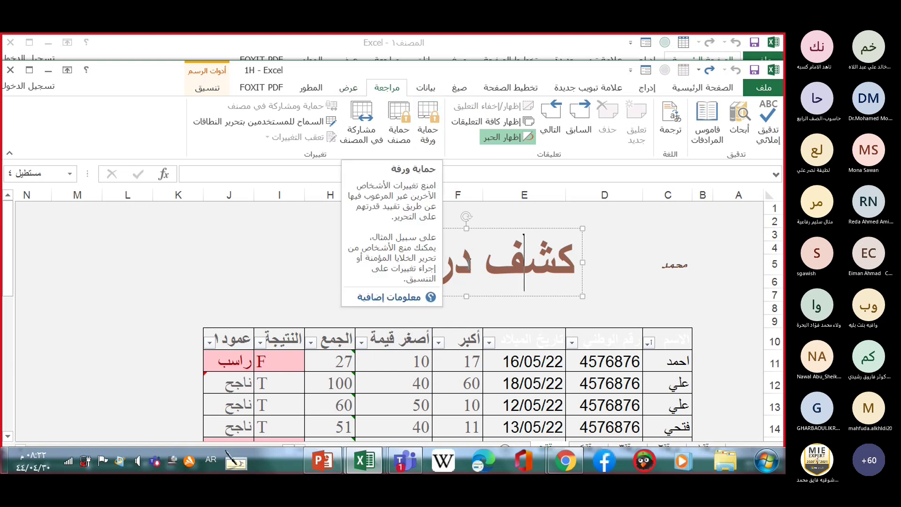
left_click(424, 136)
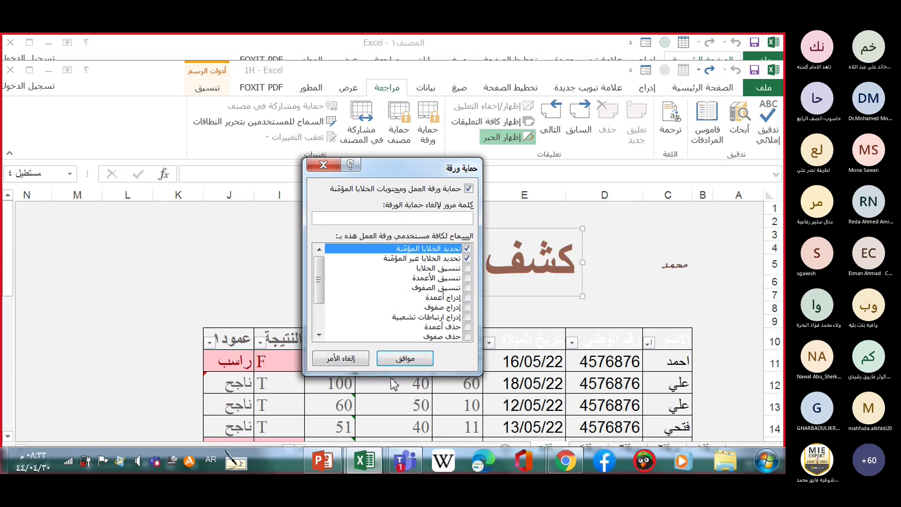
left_click(319, 164)
mouse_move(9, 226)
left_mouse_down()
mouse_move(10, 305)
mouse_move(9, 209)
left_mouse_up()
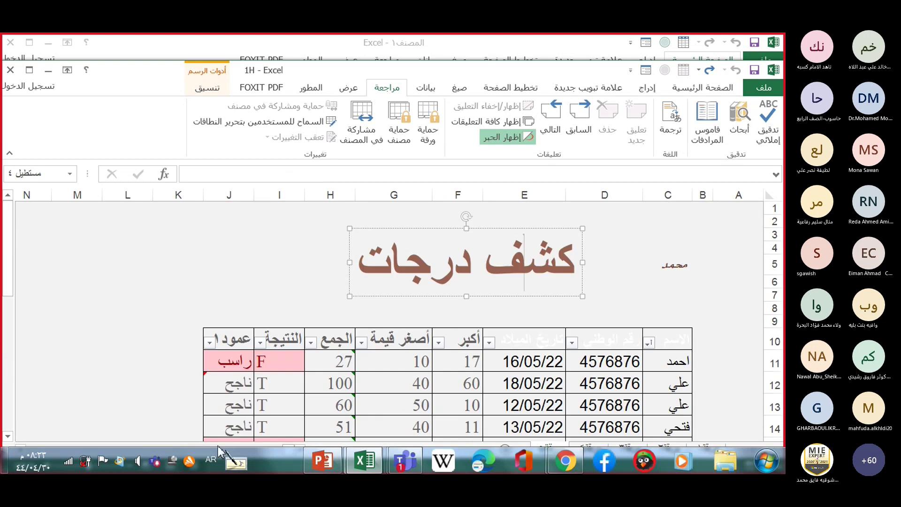
Maximize the workbook window and add two new blank sheets, ورقة٦ and ورقة٧
left_click(7, 436)
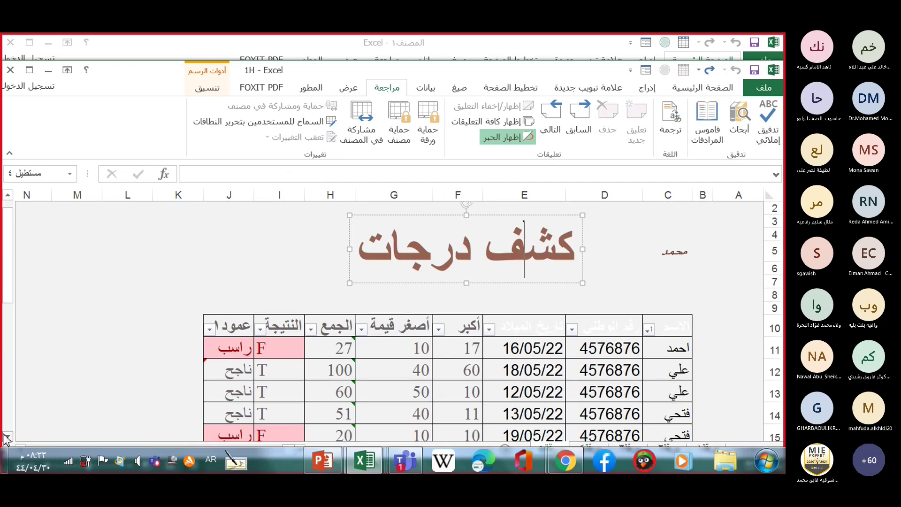
left_click(7, 439)
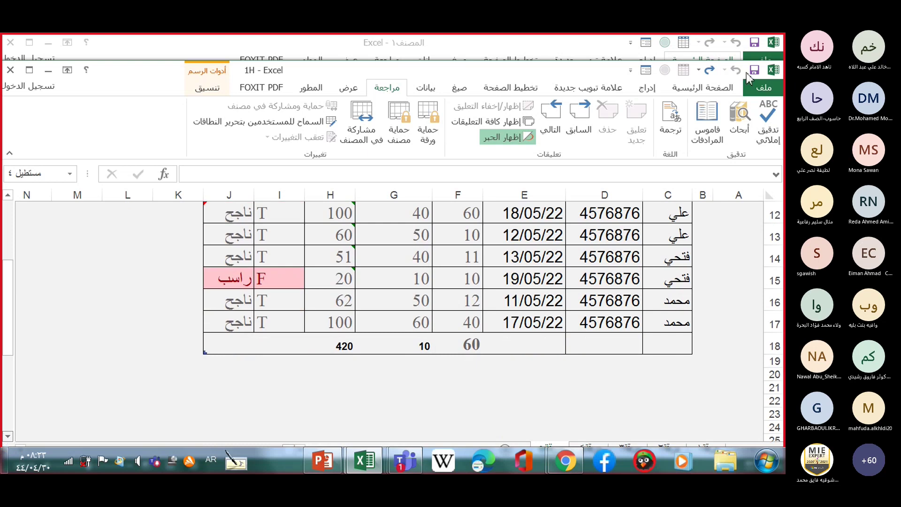
left_click(29, 70)
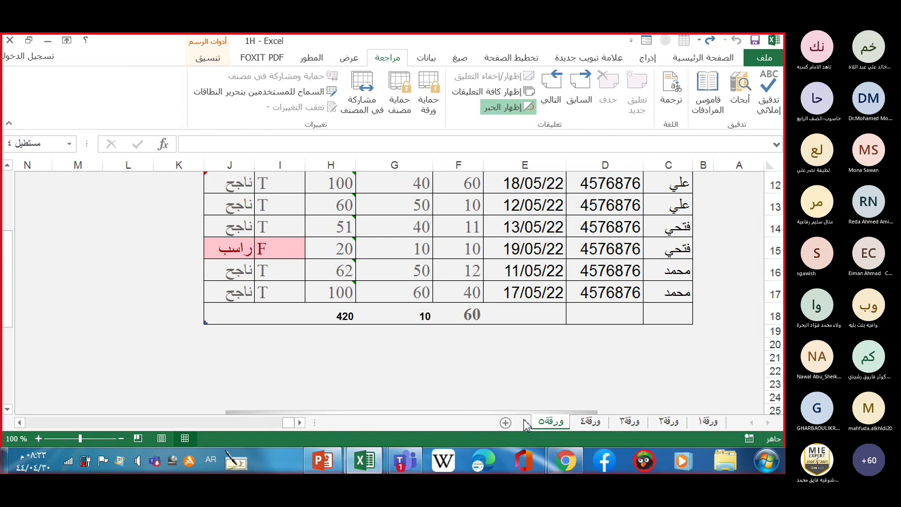
left_click(506, 424)
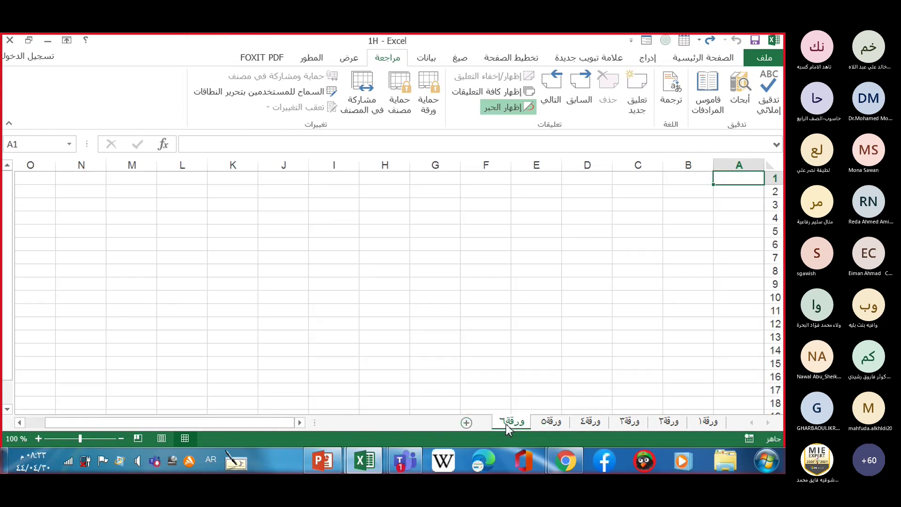
left_click(467, 423)
Switch to sheet ورقة١ and close the Insert dialog without adding anything
right_click(702, 421)
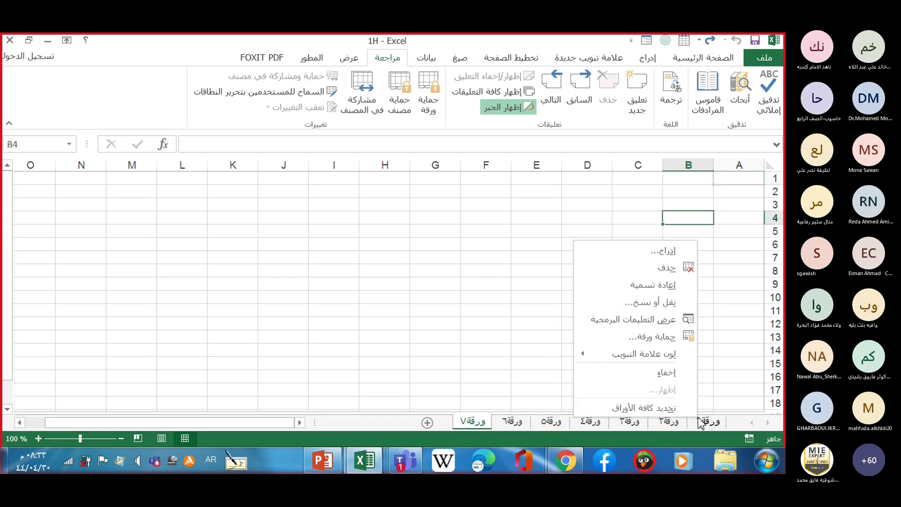
left_click(671, 254)
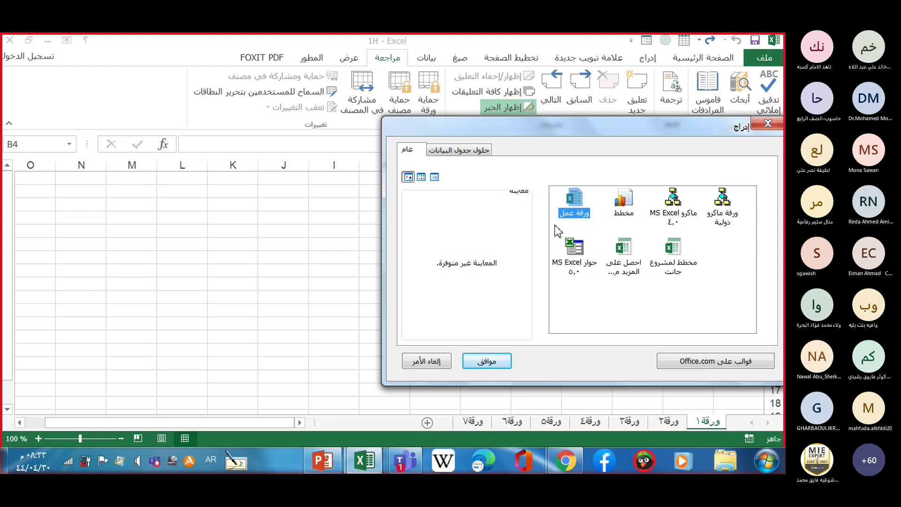
left_click(767, 124)
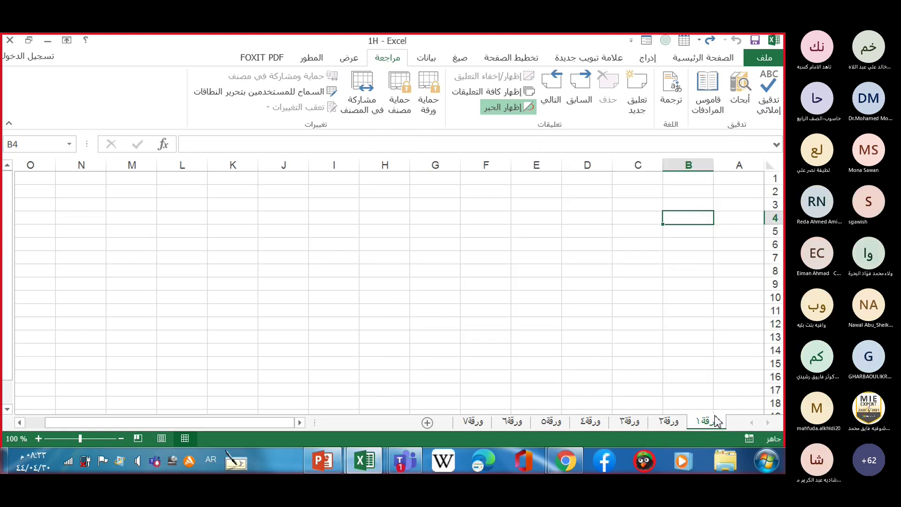
Rename sheet ورقة١ to 1
right_click(713, 420)
left_click(653, 284)
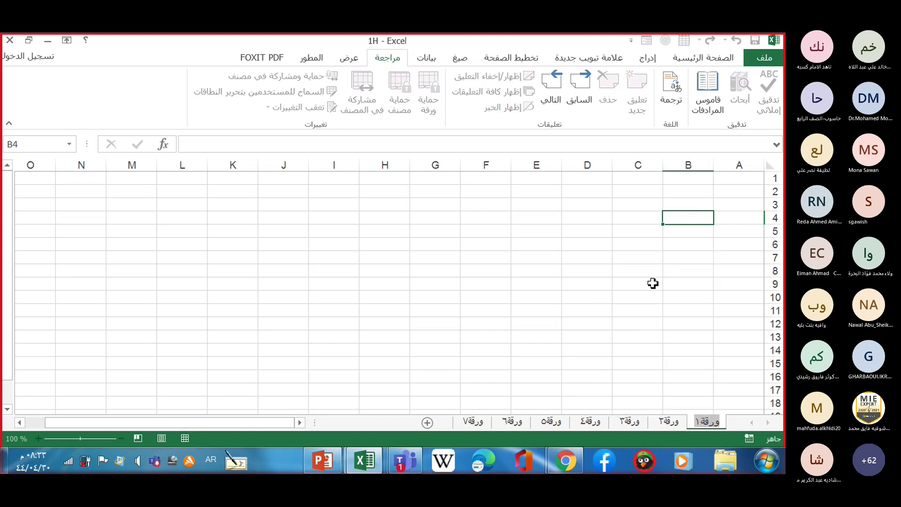
type("1")
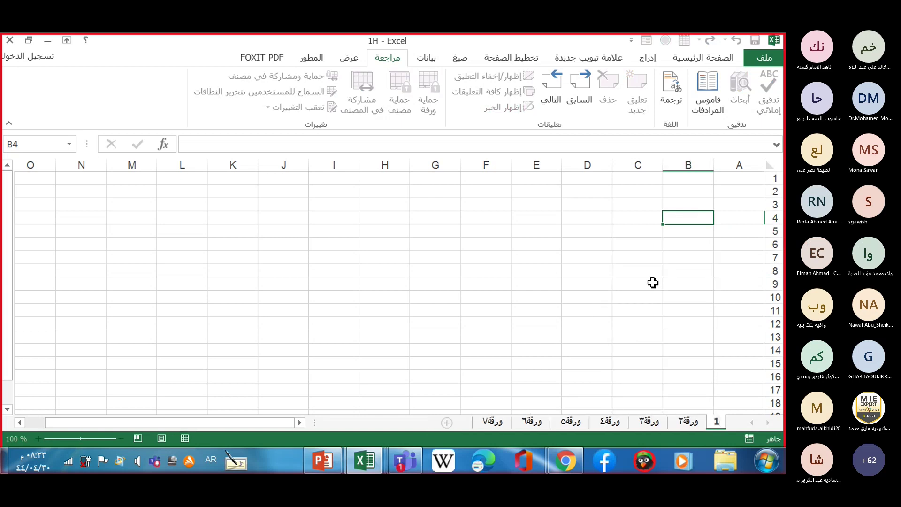
Open Protect Sheet for sheet 1 and close it without protecting
right_click(713, 424)
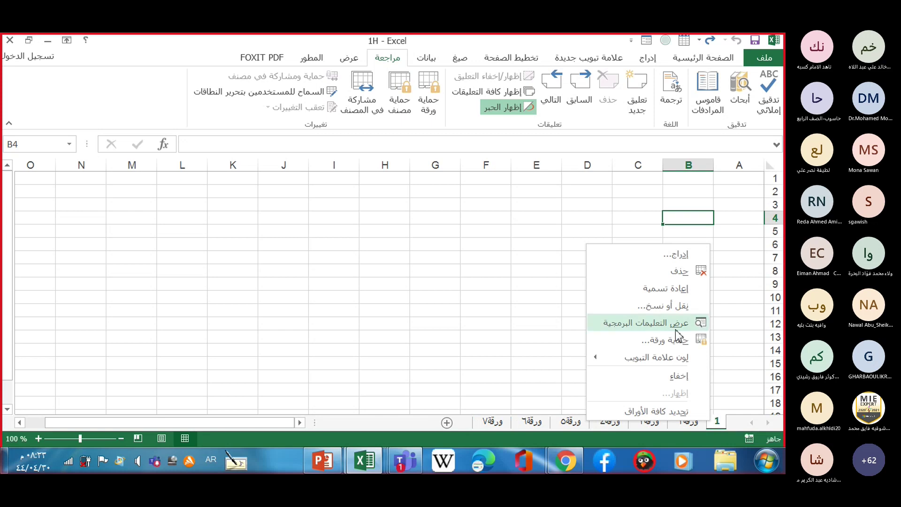
left_click(670, 340)
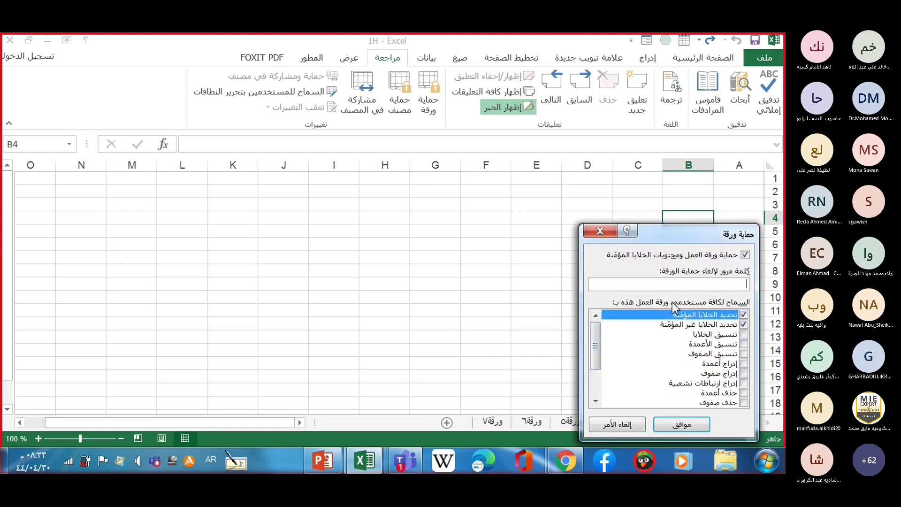
left_click(600, 230)
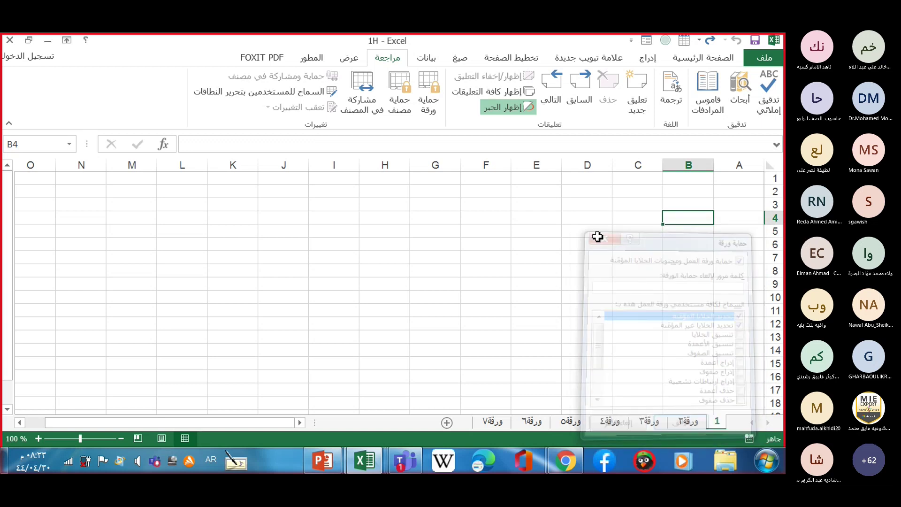
right_click(714, 421)
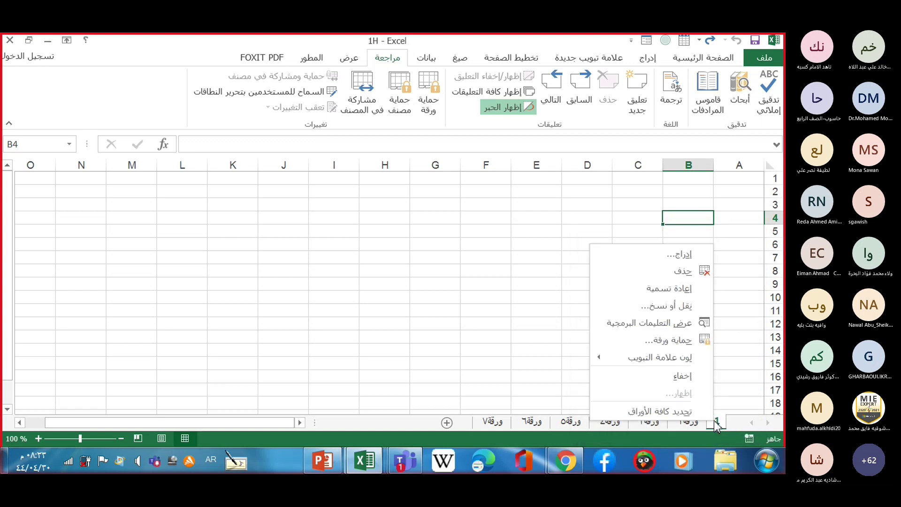
left_click(653, 306)
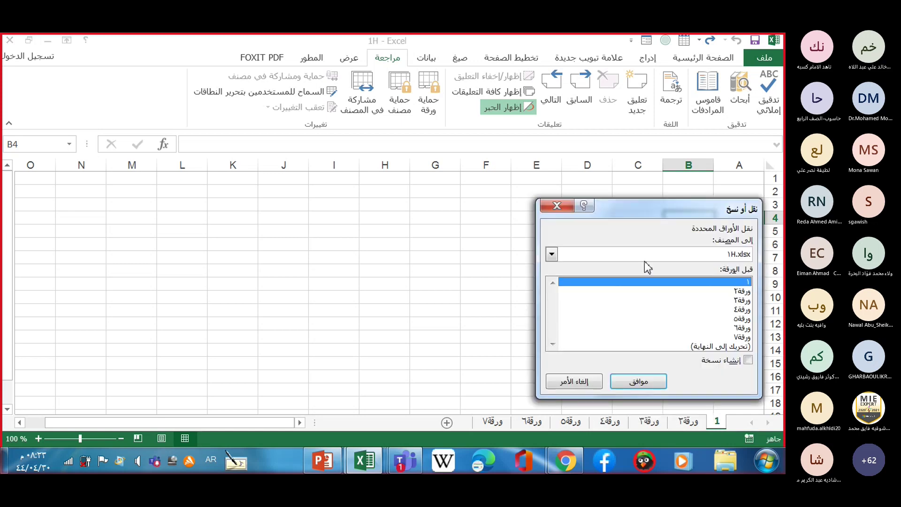
left_click(551, 256)
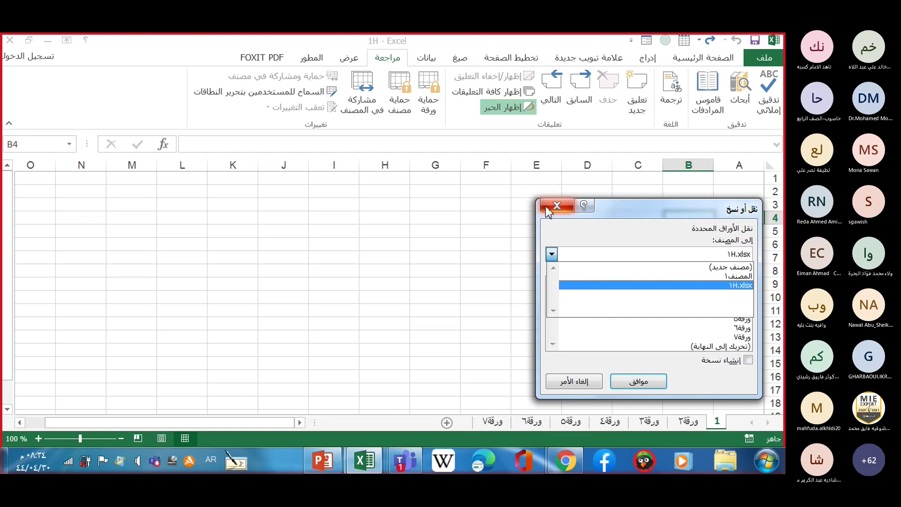
left_click(657, 285)
left_click(679, 328)
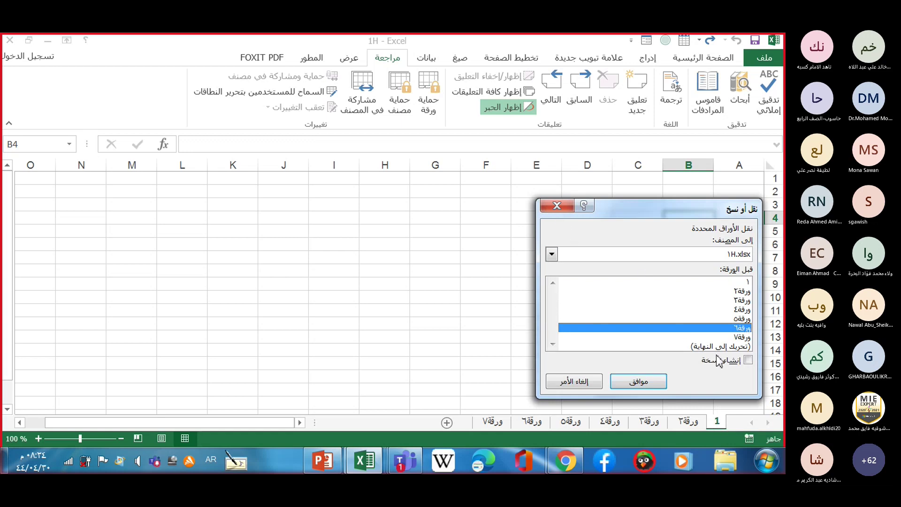
left_click(550, 205)
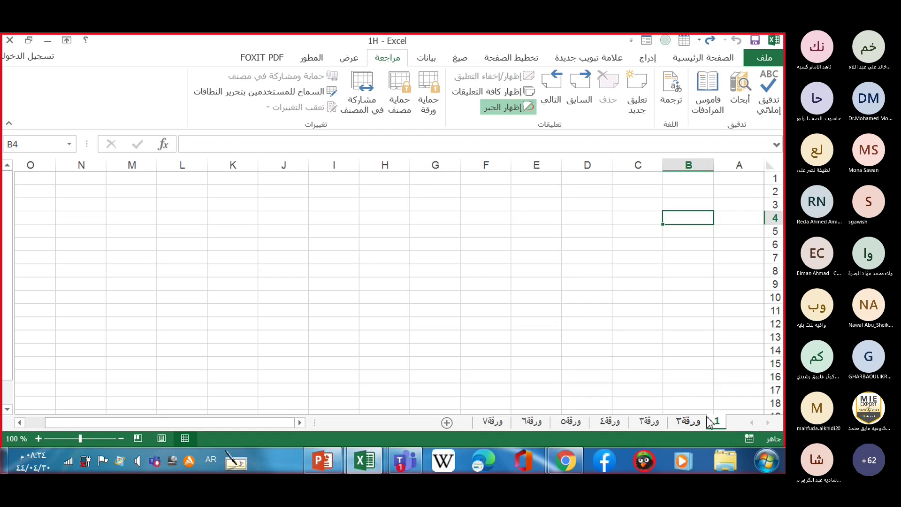
Give sheet ورقة٢ a yellow tab colour and hide it
right_click(706, 422)
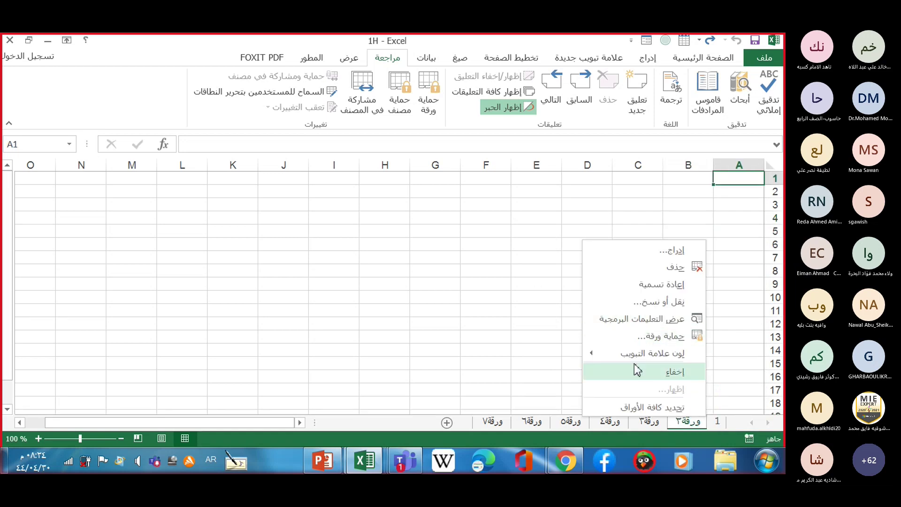
mouse_move(652, 353)
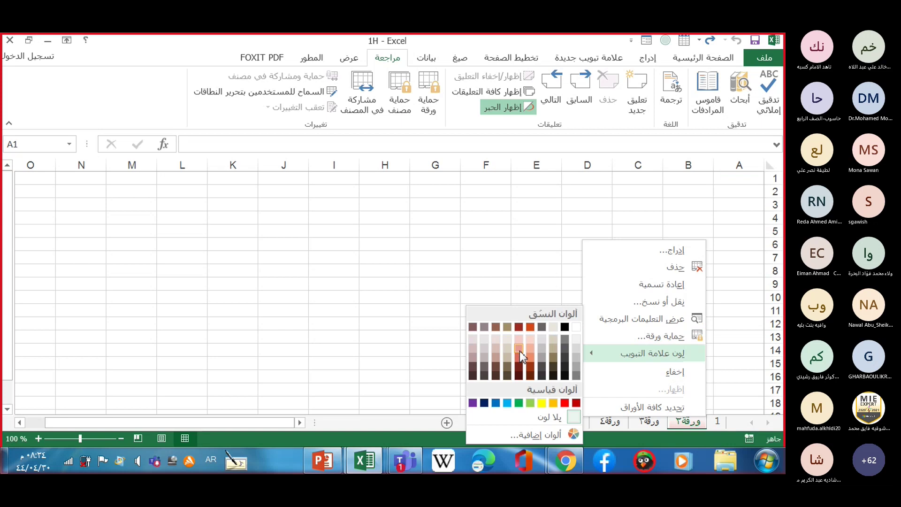
left_click(542, 405)
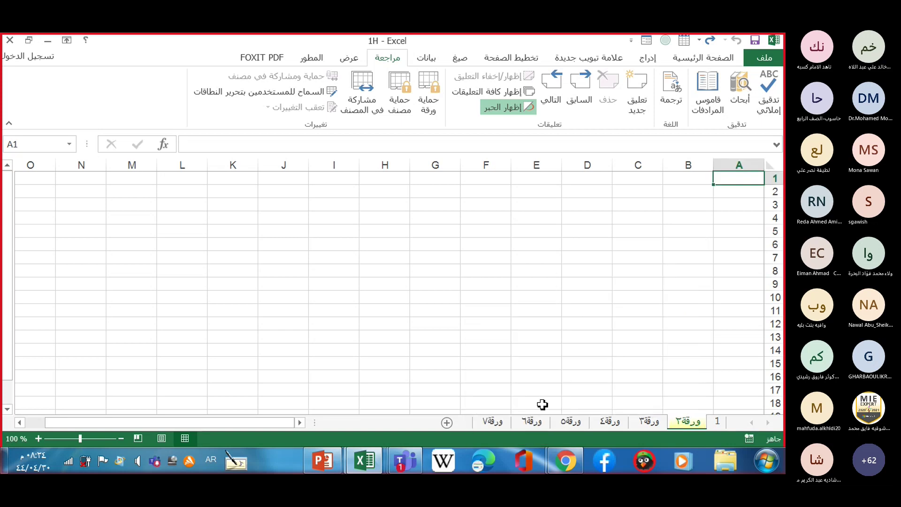
right_click(688, 423)
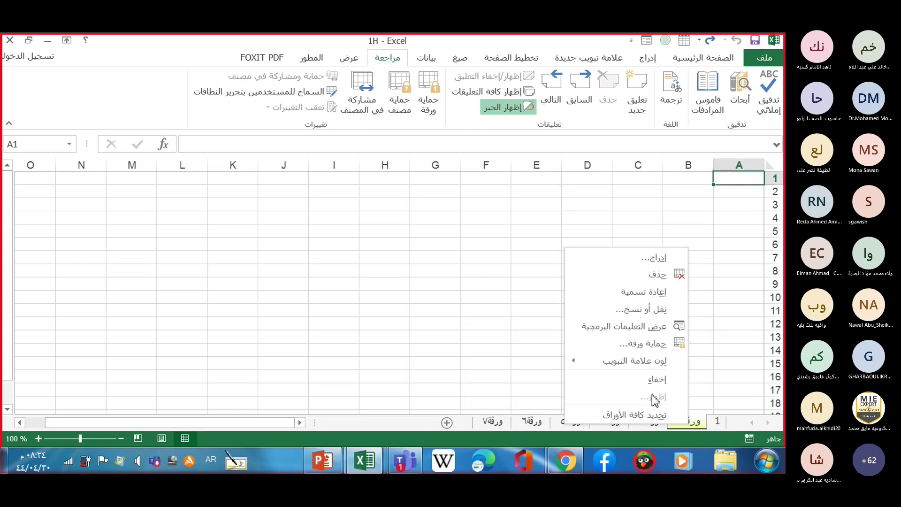
left_click(622, 386)
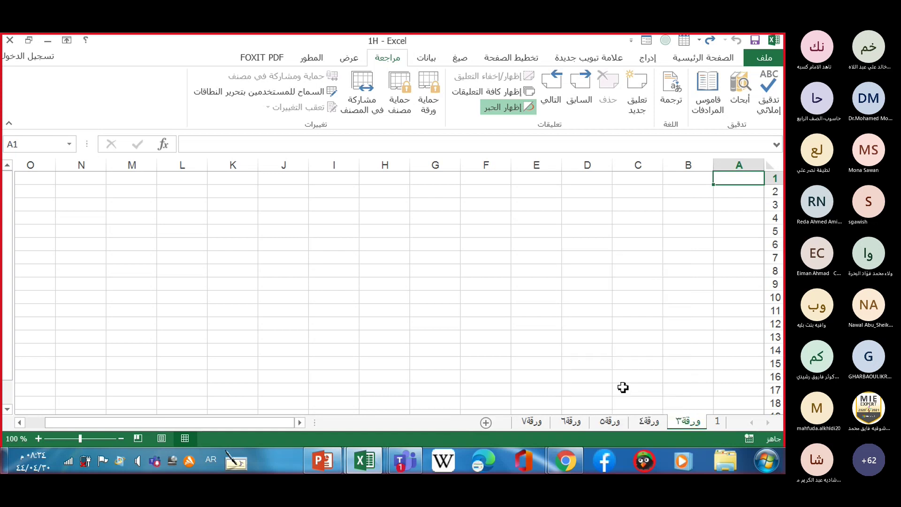
Unhide sheet ورقة٢ through the Unhide dialog
right_click(685, 424)
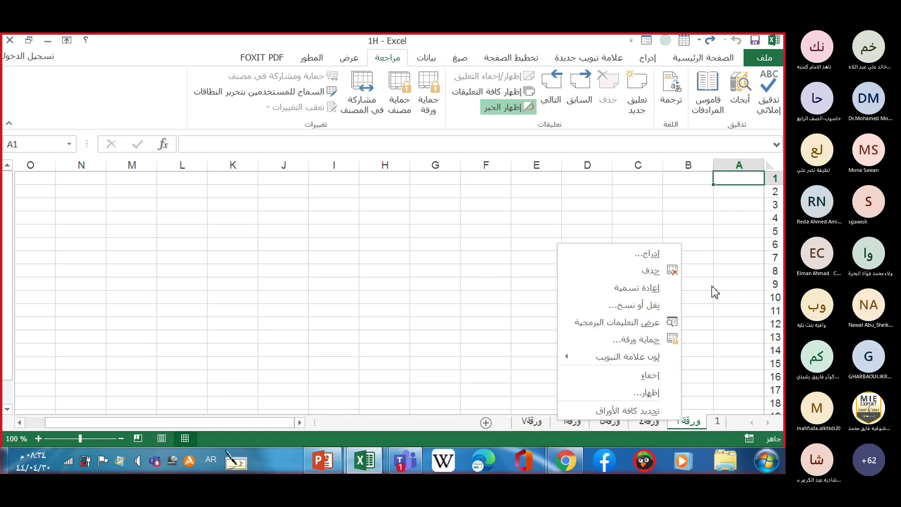
left_click(639, 392)
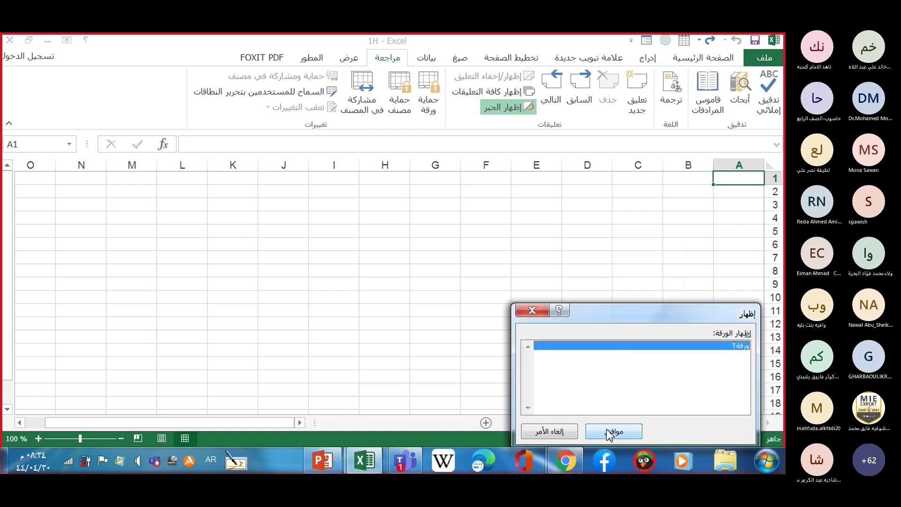
left_click(609, 433)
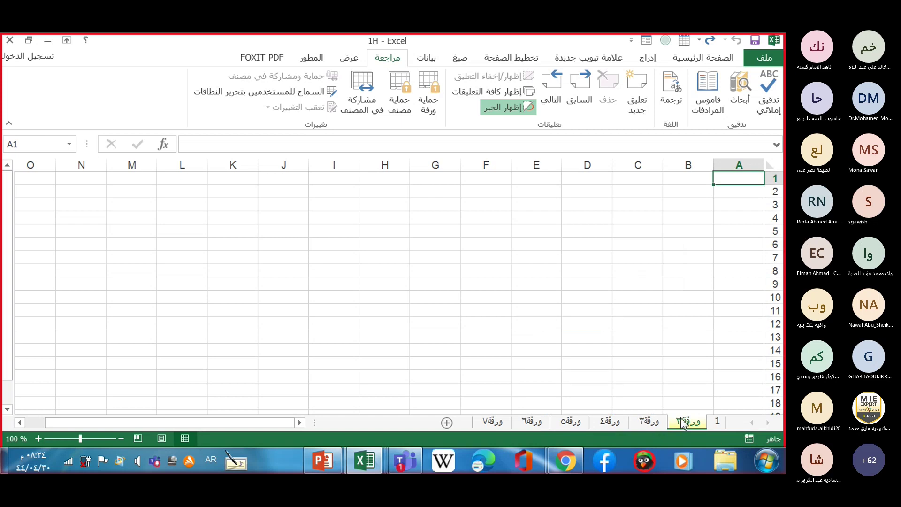
Group all sheets with Select All Sheets, then ungroup them
right_click(683, 424)
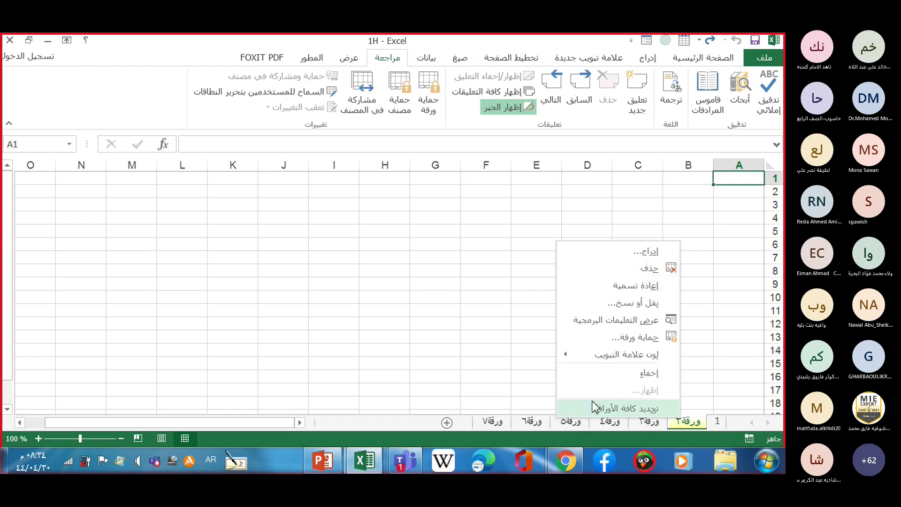
left_click(592, 407)
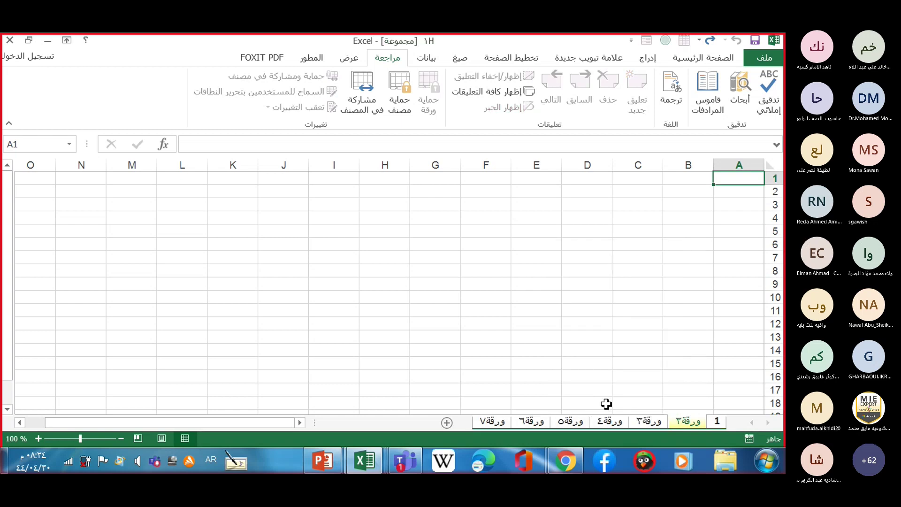
left_click(672, 426)
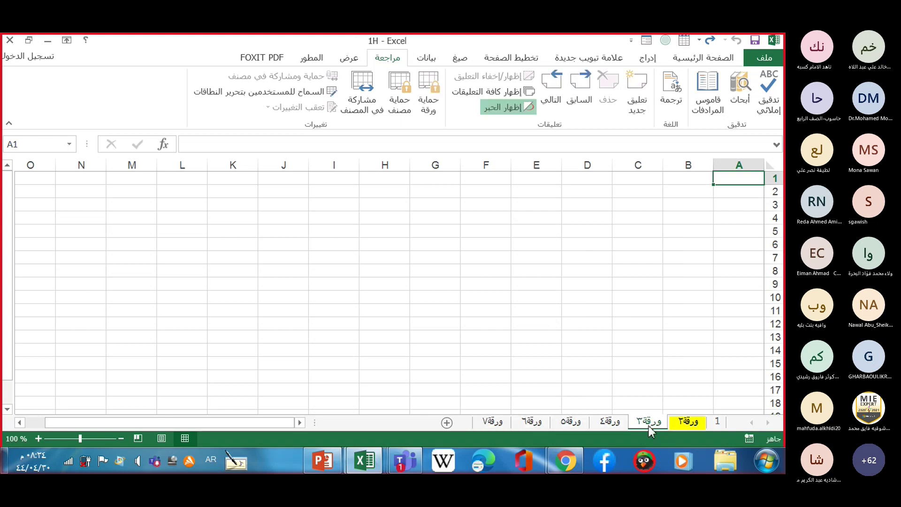
right_click(689, 426)
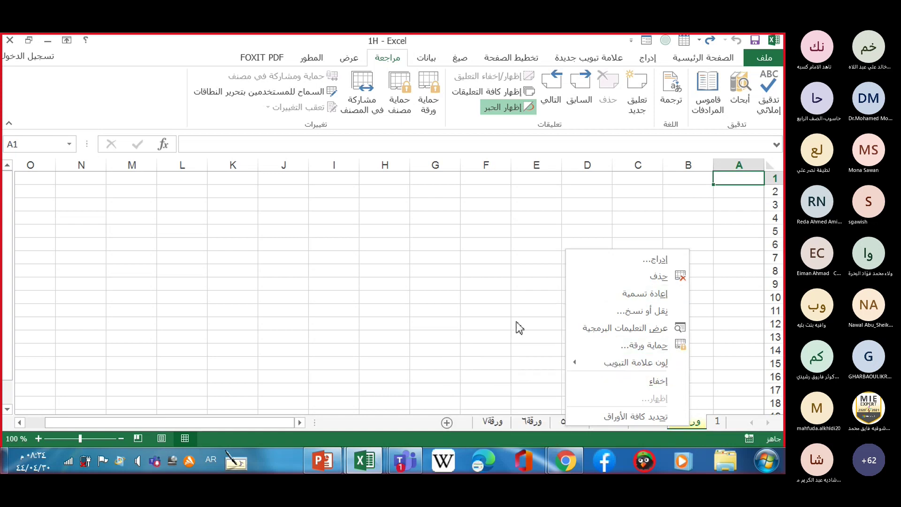
left_click(515, 335)
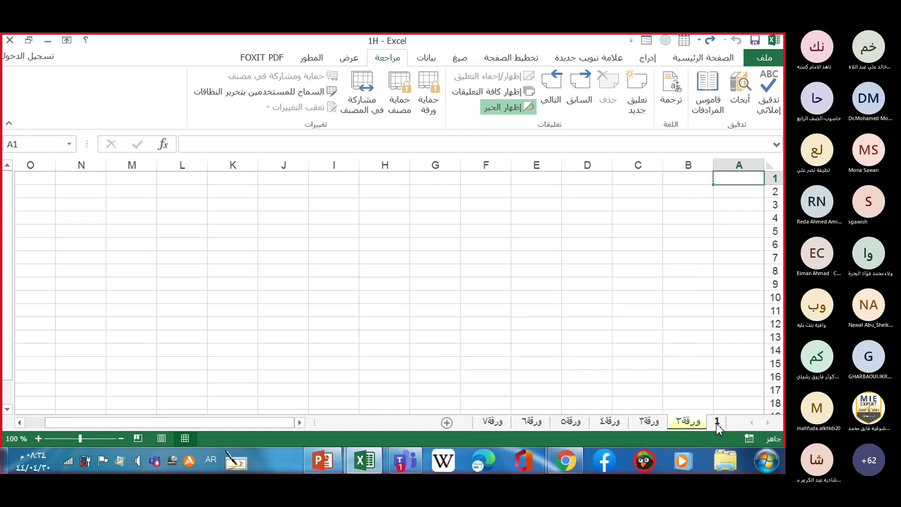
Step through sheets 1, ورقة٢, ورقة٣ and ورقة٤ to the grades table on ورقة٥
left_click(717, 425)
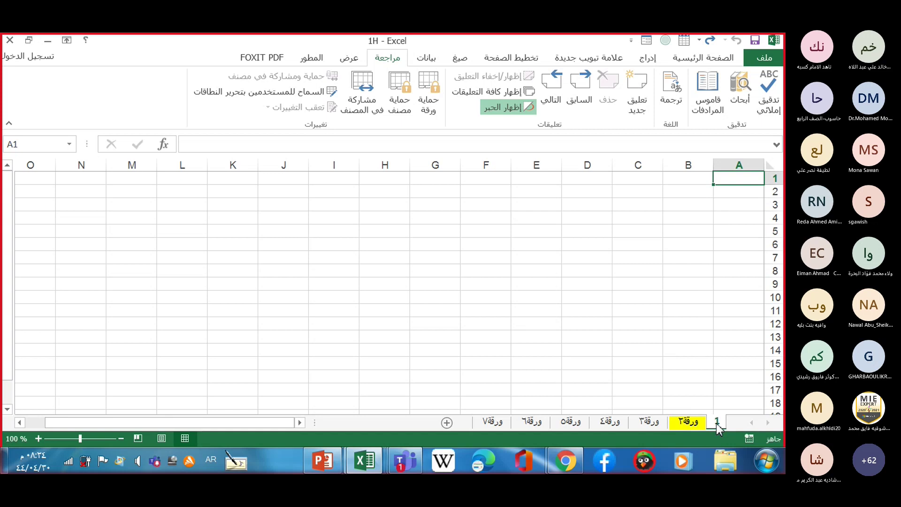
left_click(680, 424)
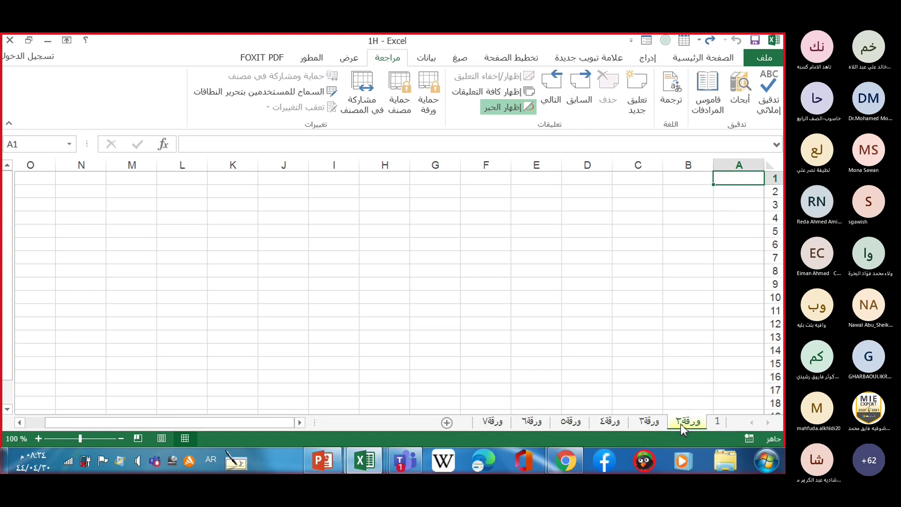
left_click(645, 424)
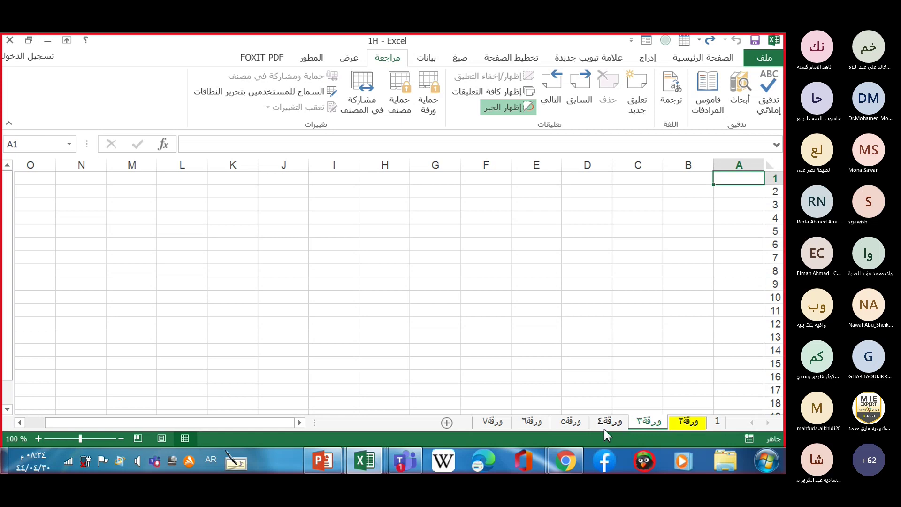
left_click(606, 422)
left_click(571, 422)
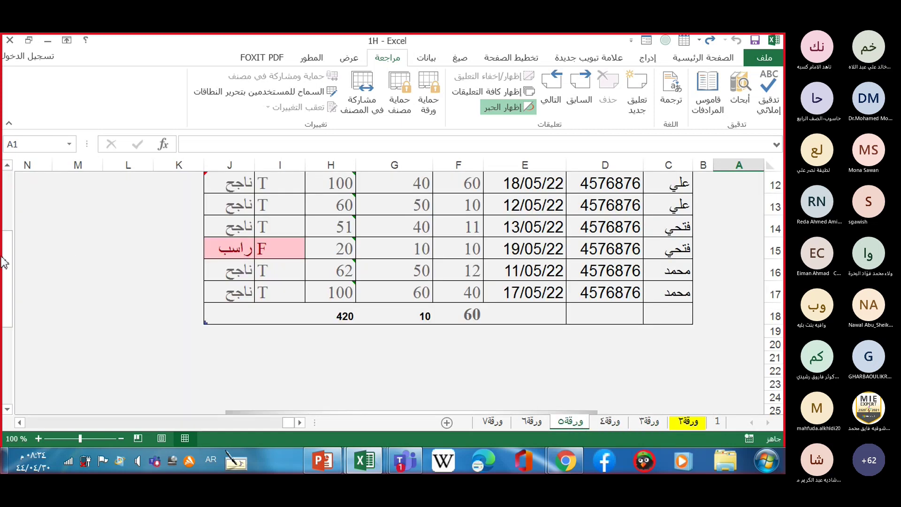
scroll(12, 242, "up", 1)
scroll(12, 241, "up", 3)
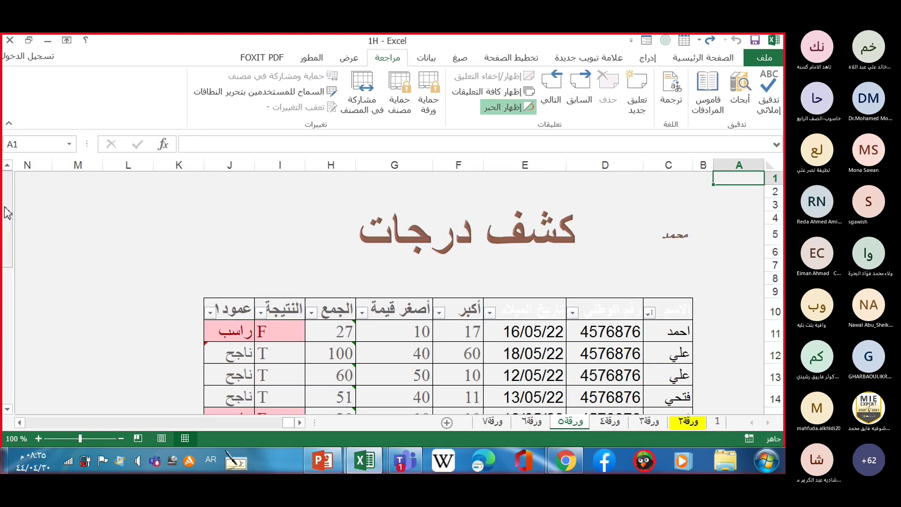
scroll(9, 228, "down", 1)
scroll(9, 228, "down", 3)
scroll(7, 225, "down", 1)
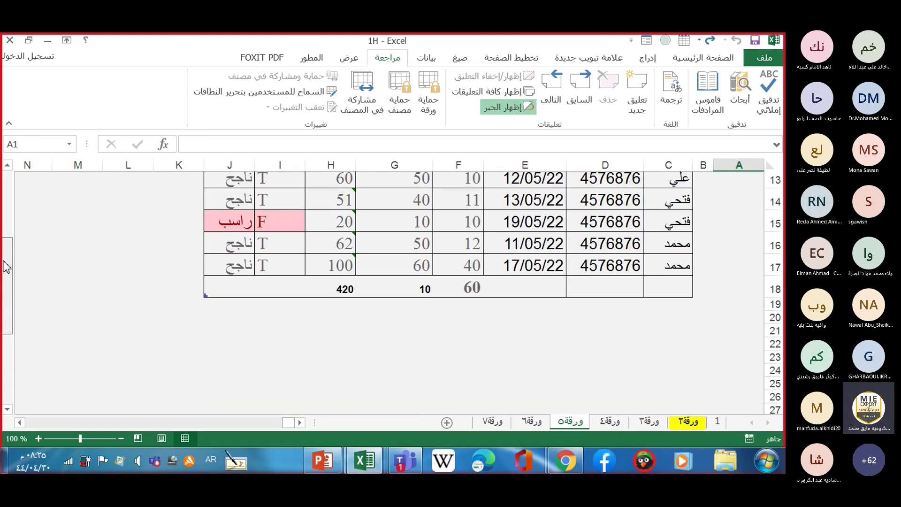
scroll(5, 206, "up", 4)
scroll(5, 207, "down", 1)
scroll(7, 263, "down", 3)
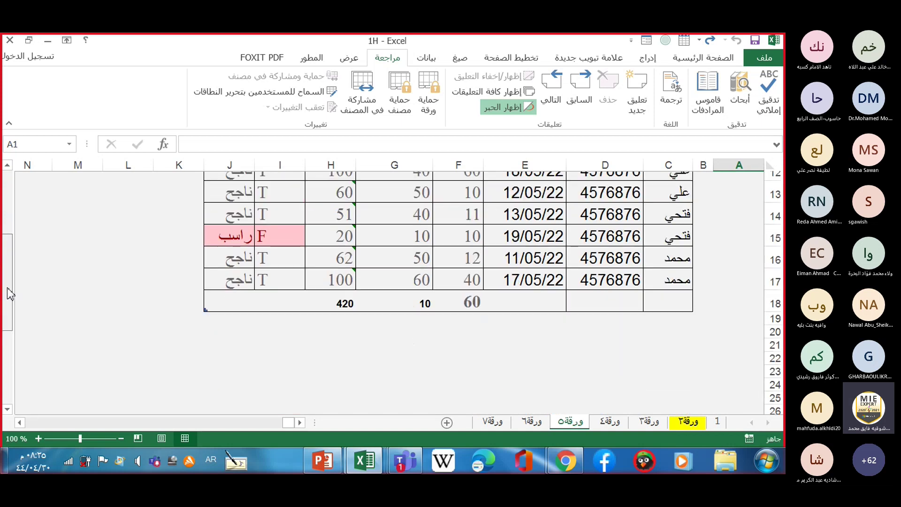
scroll(7, 266, "up", 2)
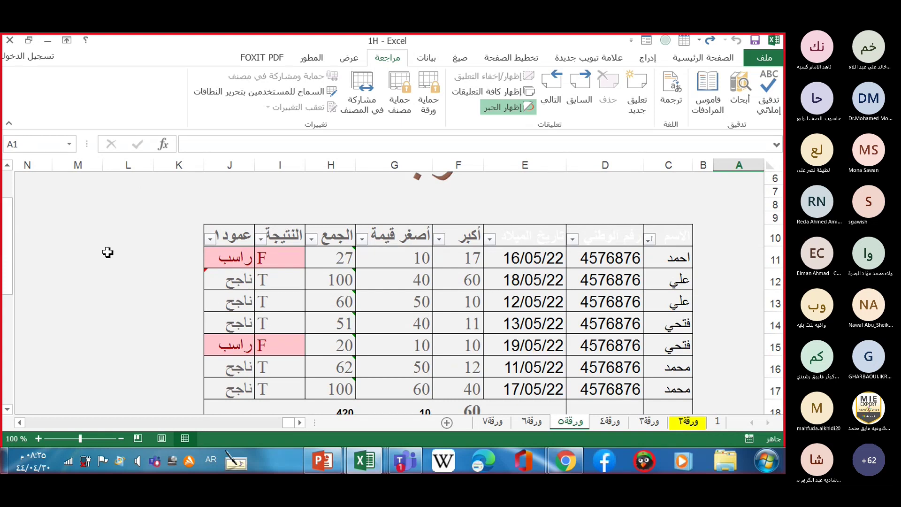
scroll(7, 269, "up", 1)
scroll(6, 272, "up", 1)
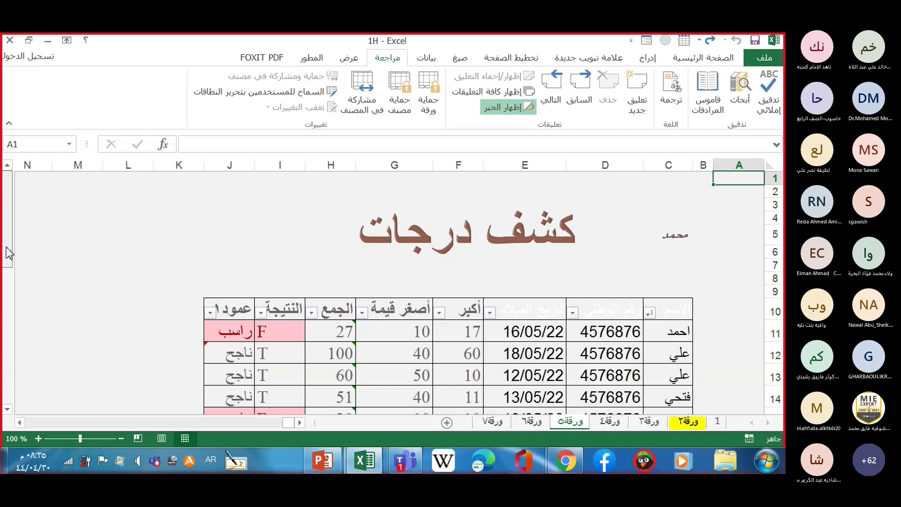
scroll(5, 280, "up", 1)
scroll(5, 281, "down", 4)
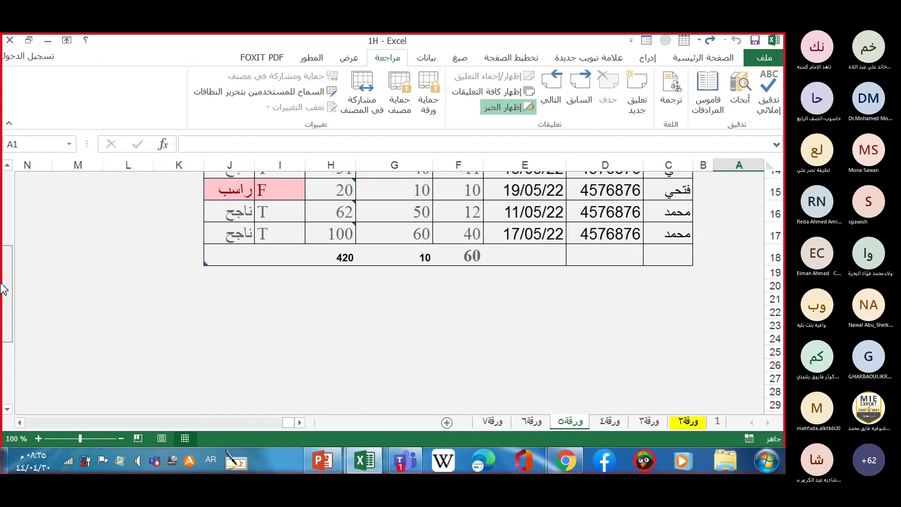
Browse the Home, Insert and custom New Tab ribbon tabs
left_click(703, 60)
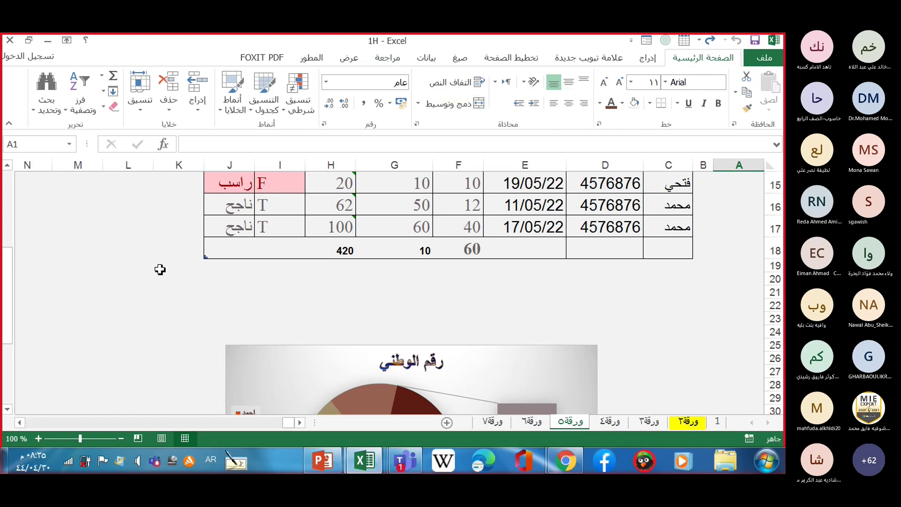
left_click_drag(5, 301, 14, 216)
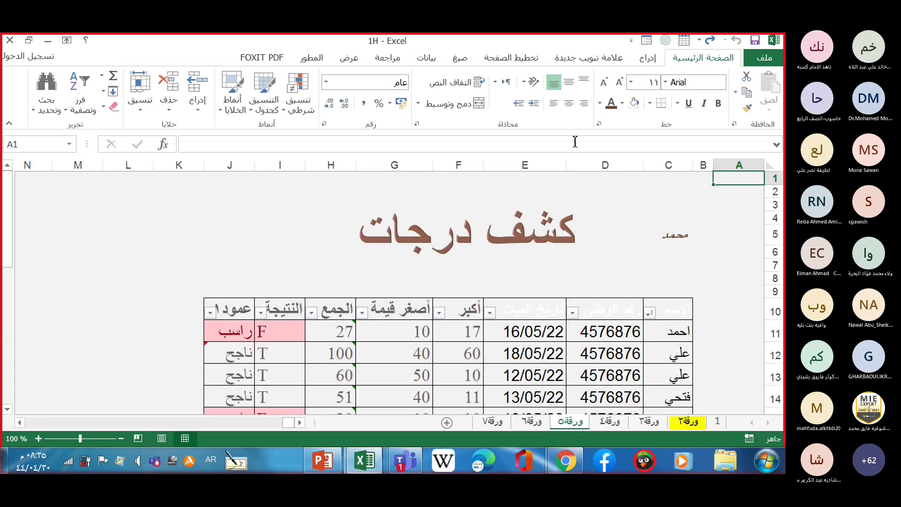
left_click(649, 59)
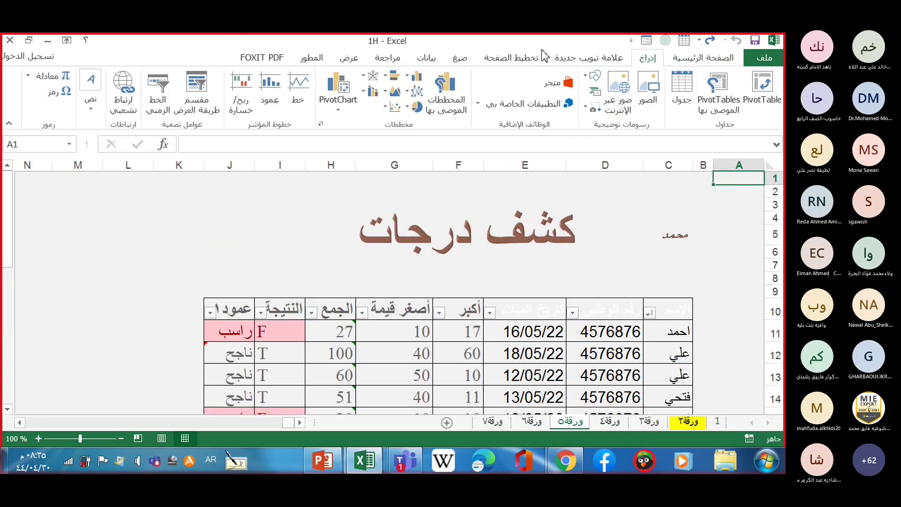
left_click(592, 59)
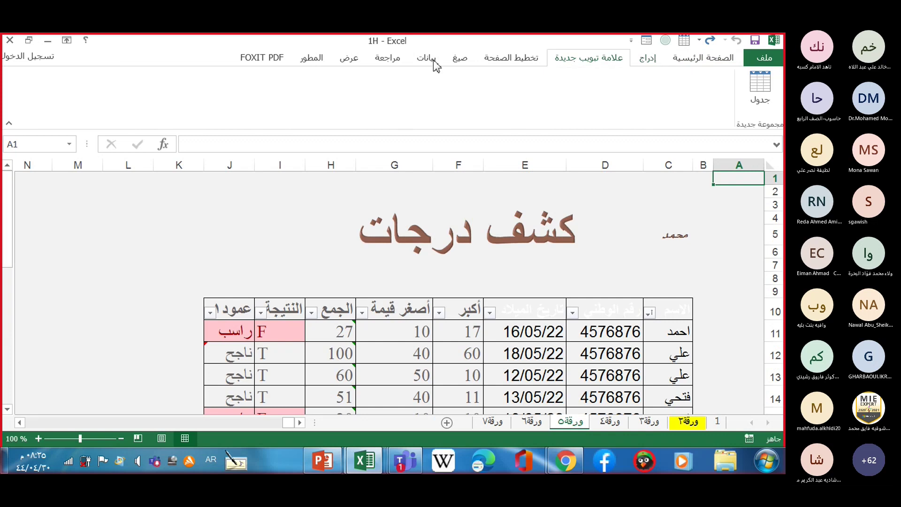
Select the كشف درجات title shape, then cells I7:K8, then row 13's scores
left_click(466, 266)
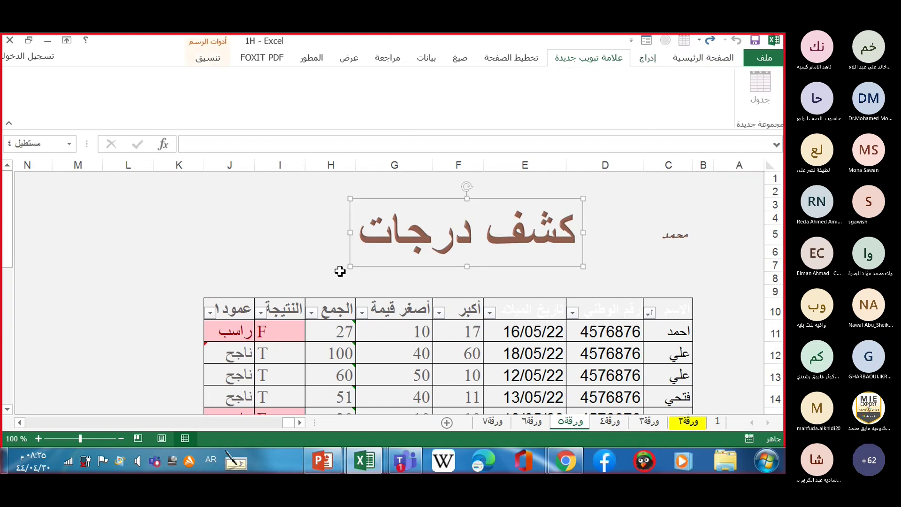
left_click(292, 279)
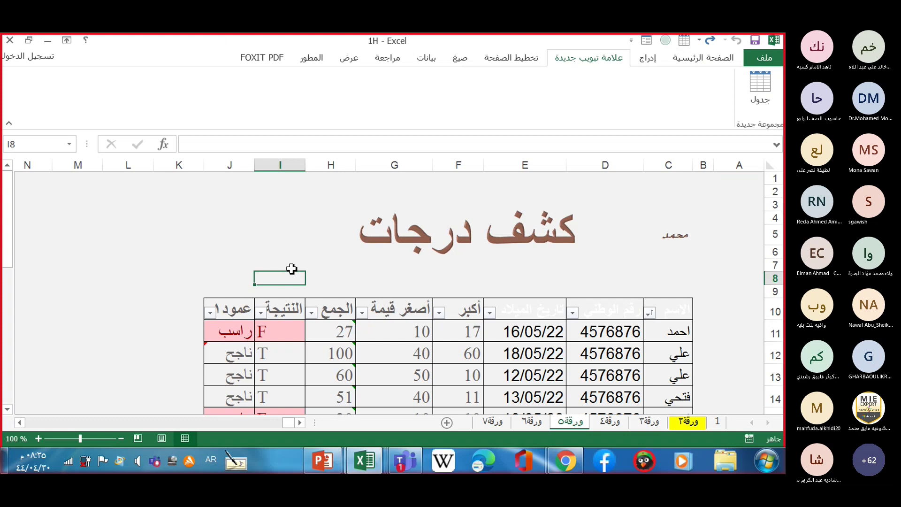
left_click_drag(292, 269, 169, 275)
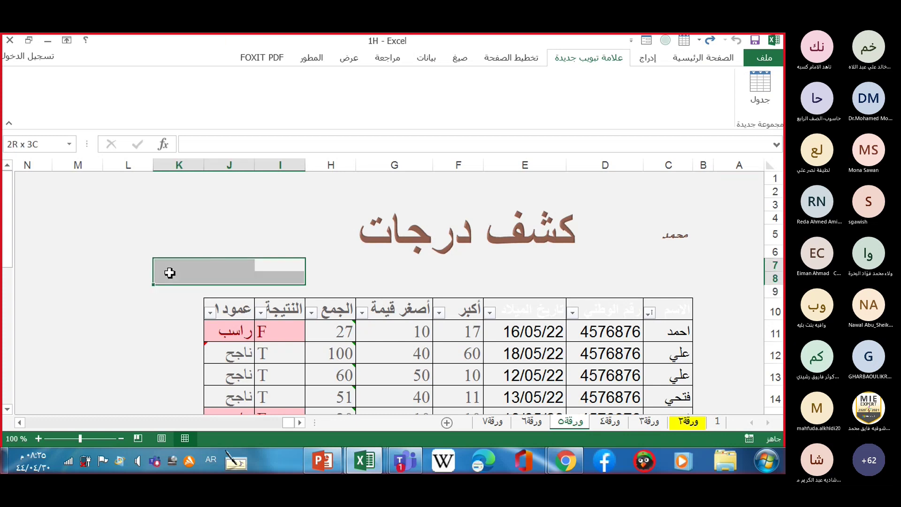
mouse_move(458, 376)
left_mouse_down()
mouse_move(403, 387)
mouse_move(344, 381)
left_mouse_up()
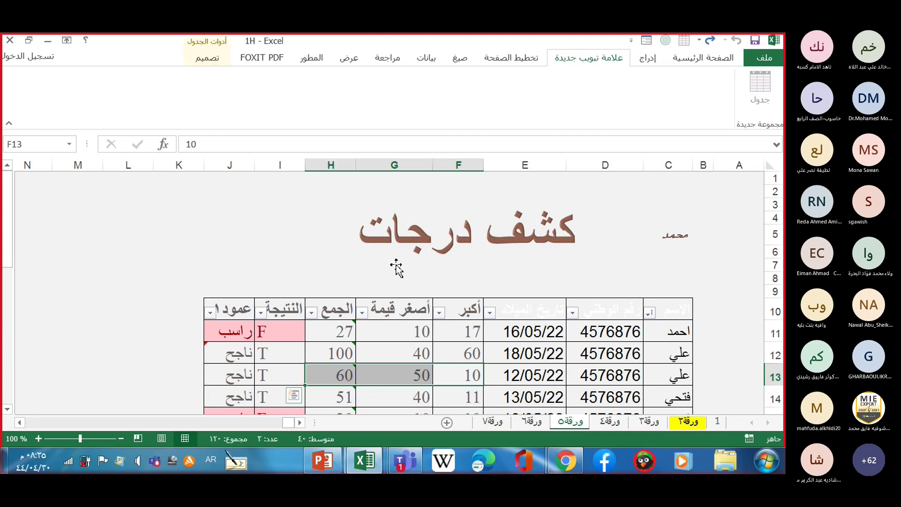
Clear the scores in F13, G13 and the total in H13
left_click(696, 63)
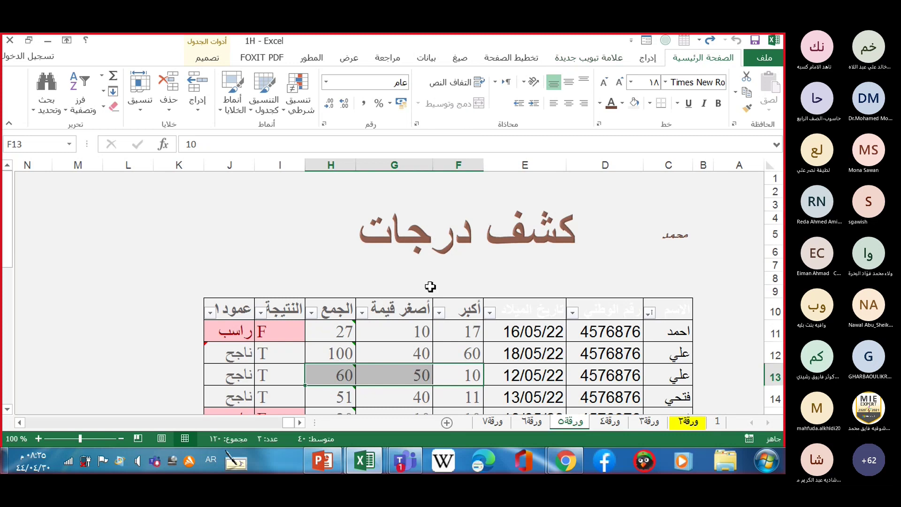
left_click(459, 379)
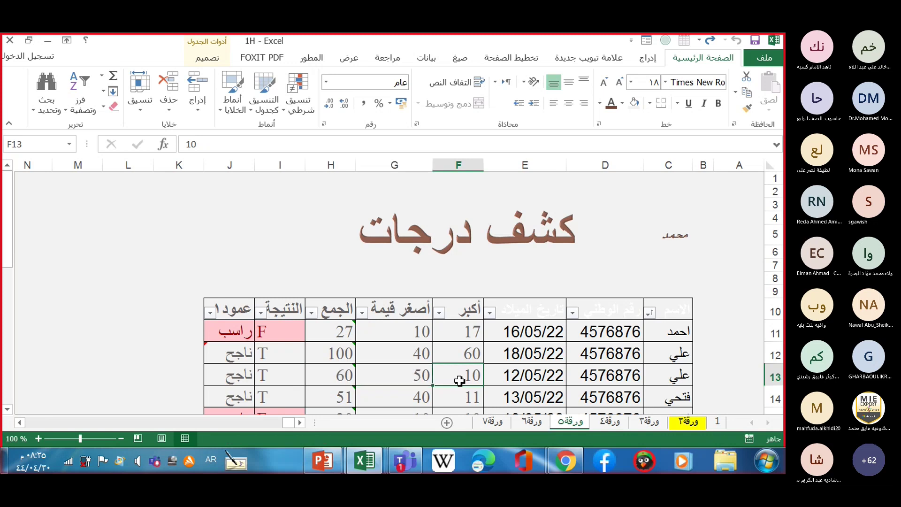
key("BackSpace")
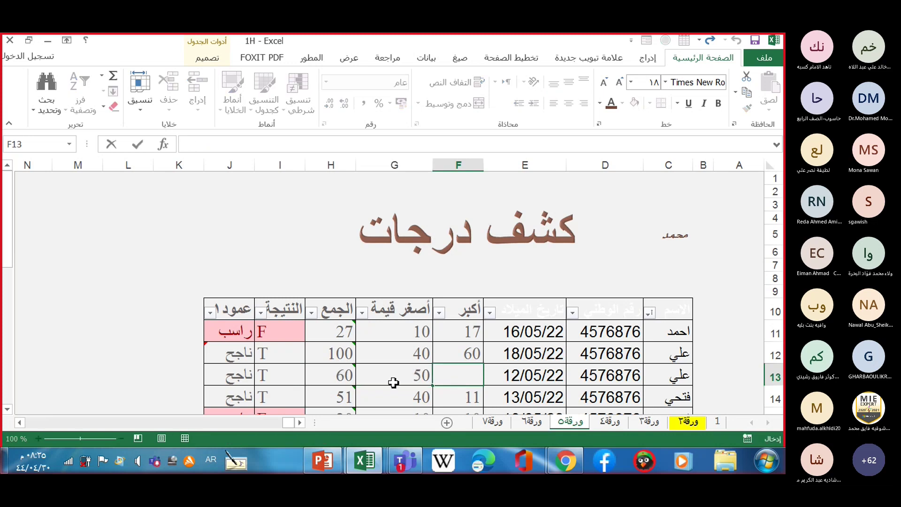
left_click(398, 375)
key("BackSpace")
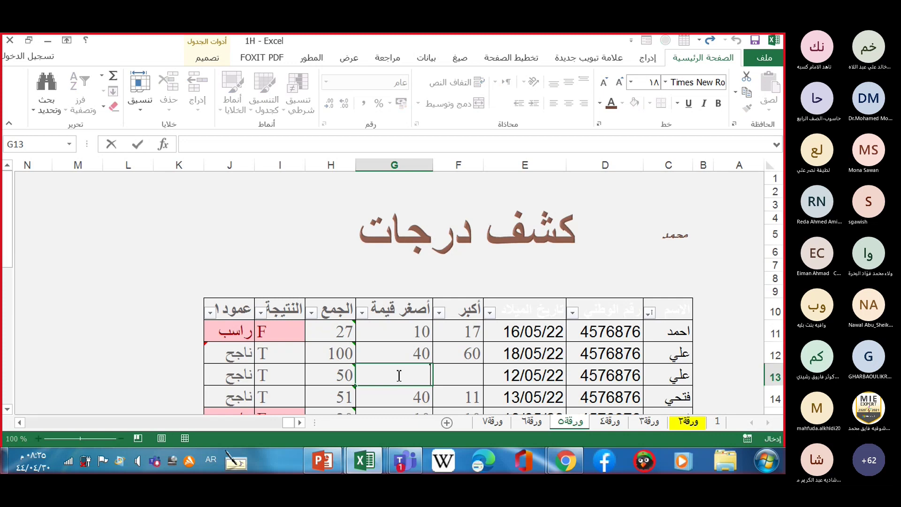
left_click(334, 372)
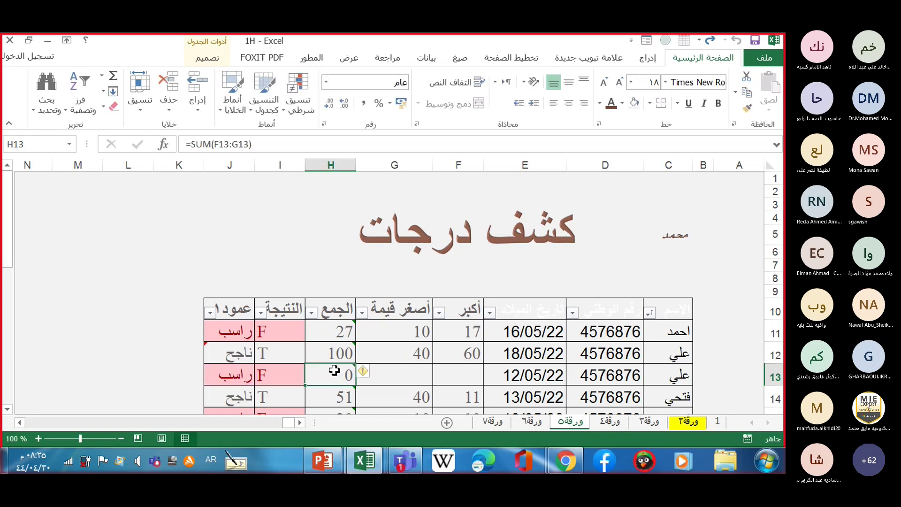
left_click_drag(333, 371, 465, 375)
key("BackSpace")
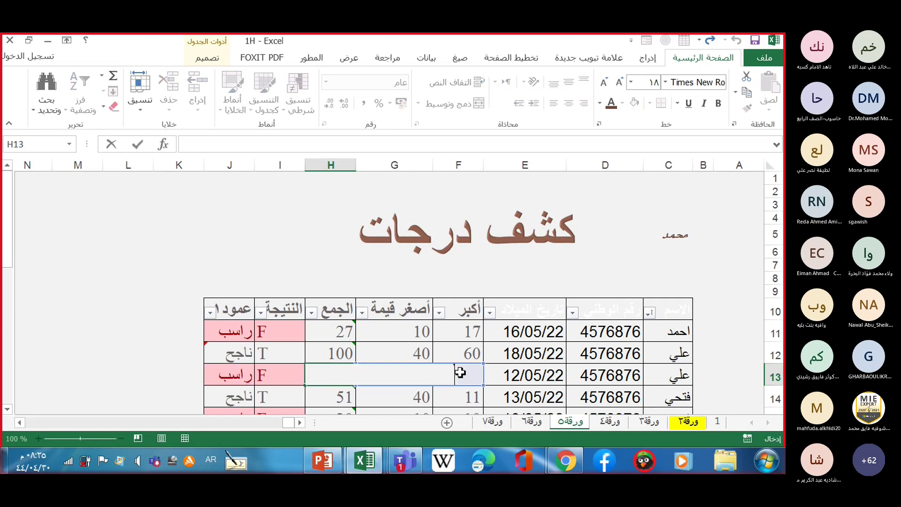
left_click(458, 370)
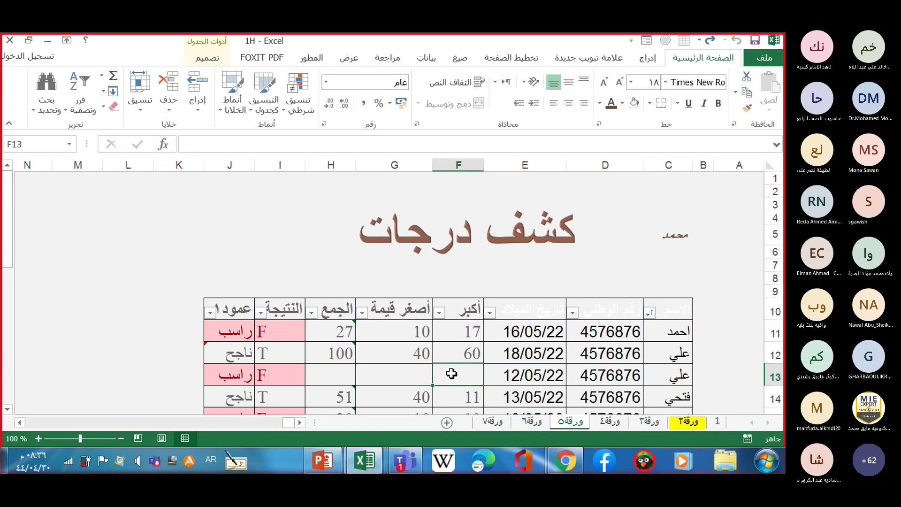
Select the emptied cells F13 through H13
left_click_drag(453, 368, 351, 377)
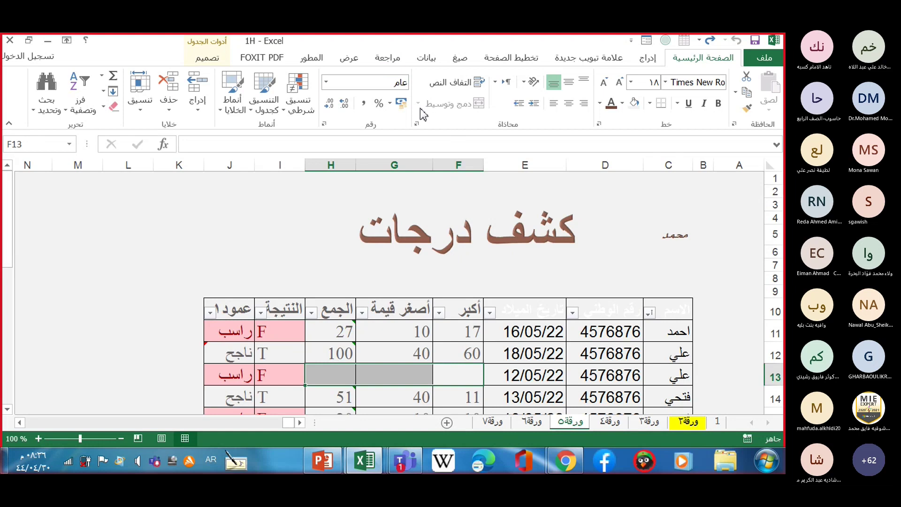
left_click(336, 228)
left_click(264, 245)
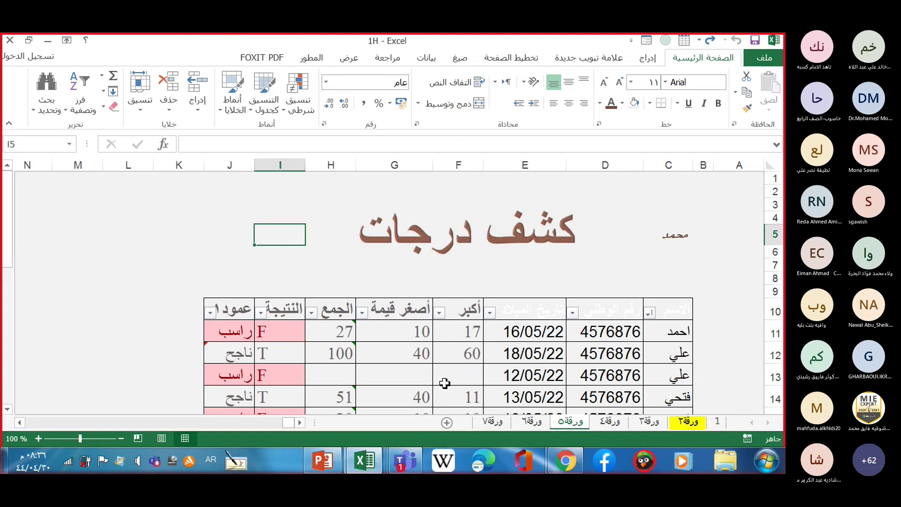
left_click_drag(444, 381, 329, 381)
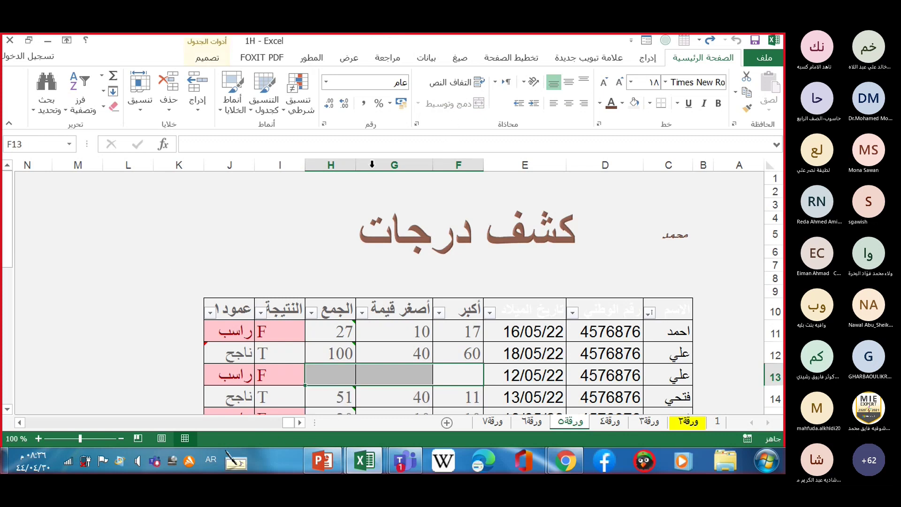
left_click(177, 277)
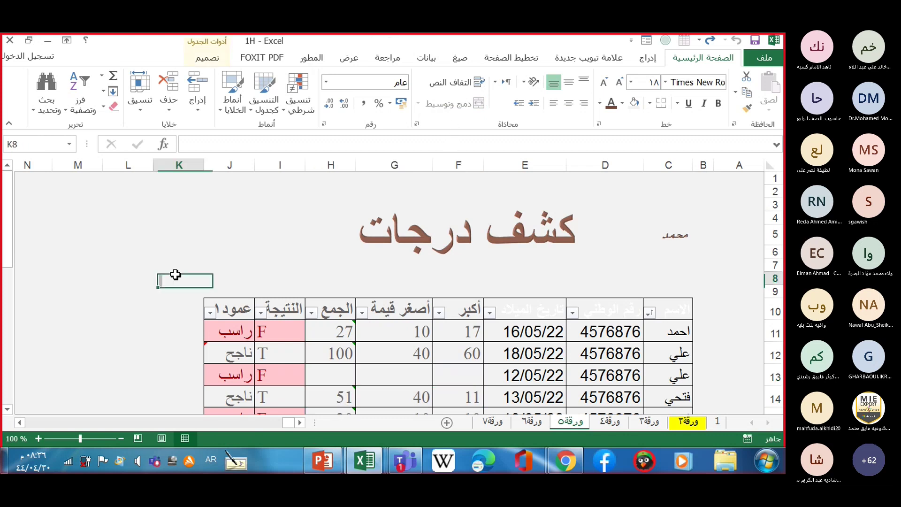
double_click(316, 378)
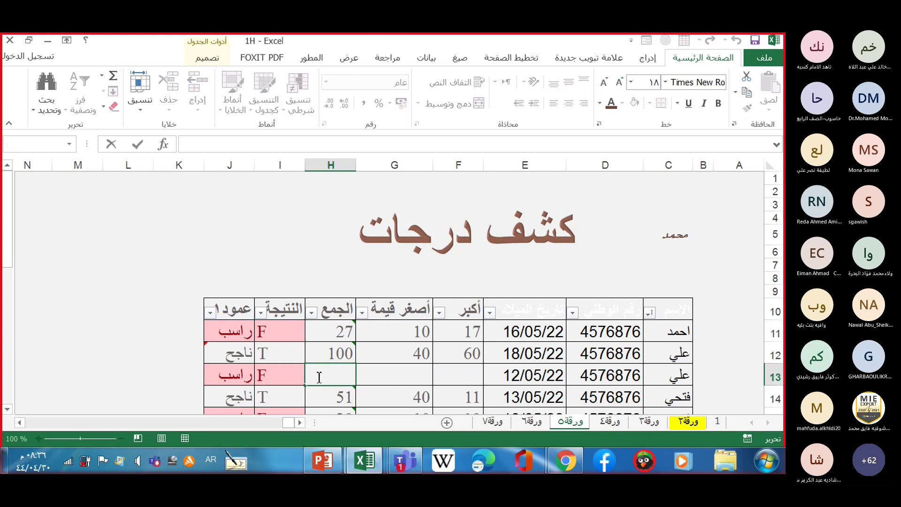
left_click_drag(463, 376, 344, 369)
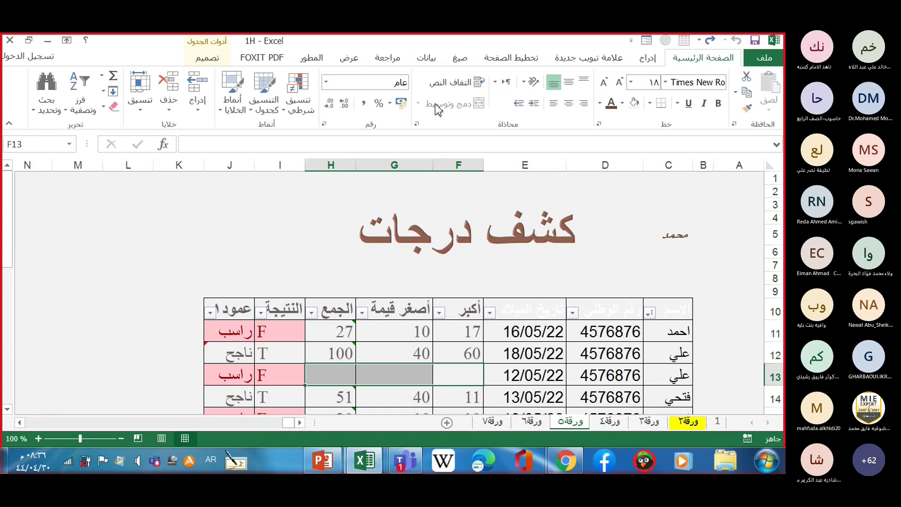
Set the selected row 13 cells' horizontal alignment to Center in Format Cells
left_click(417, 124)
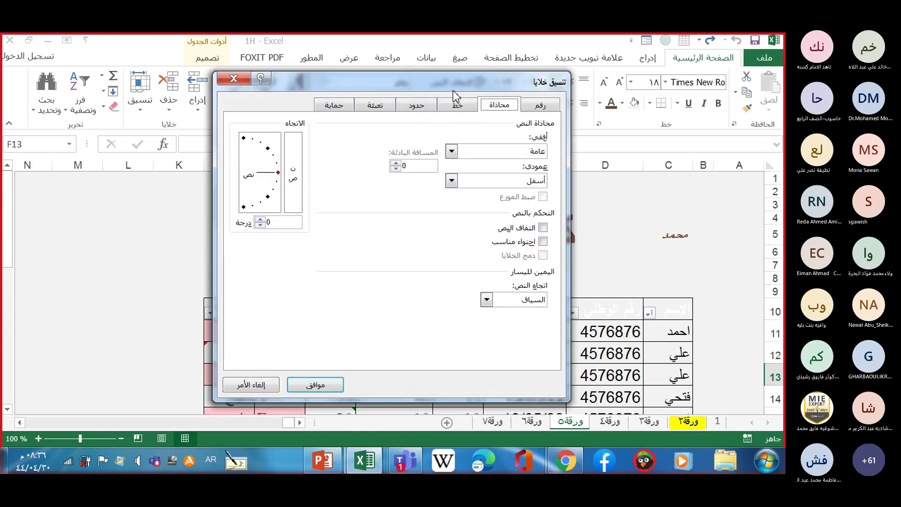
left_click(451, 152)
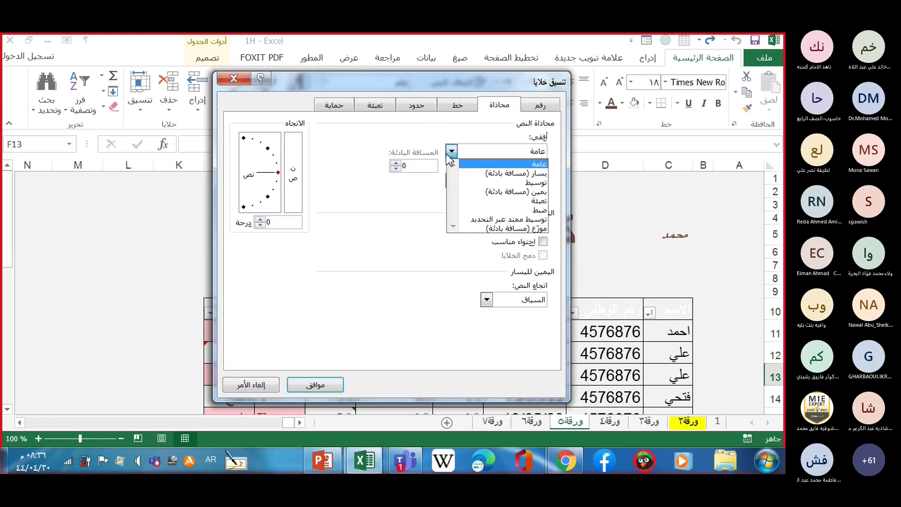
left_click(471, 183)
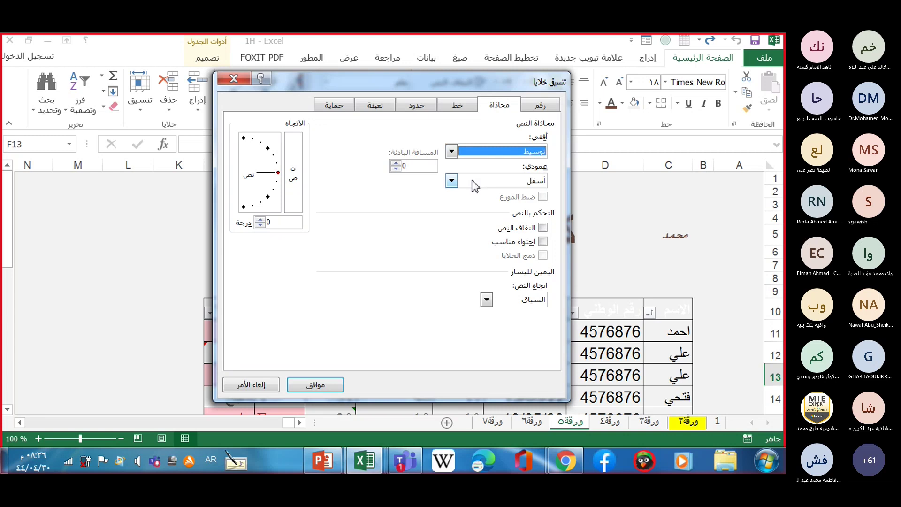
left_click(339, 388)
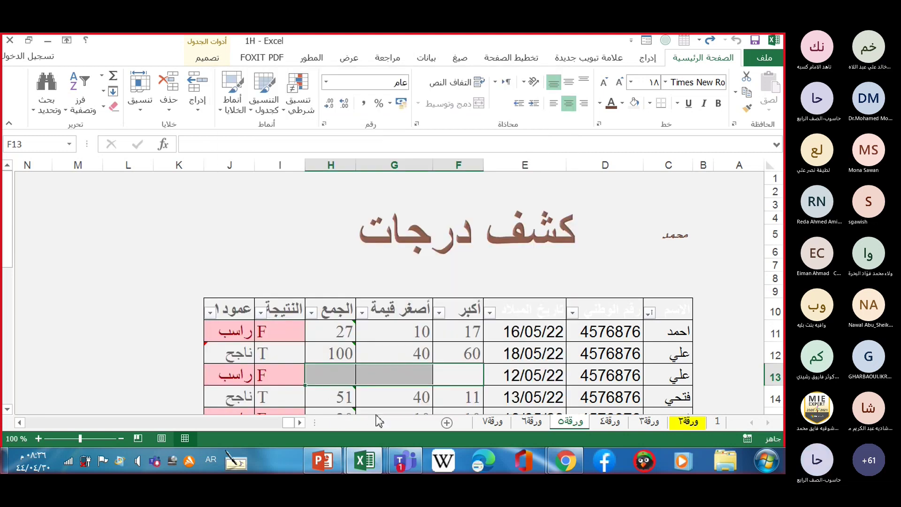
Enter عطلة in cell F13 and reselect F13:H13
type("ؤب")
key("BackSpace")
key("BackSpace")
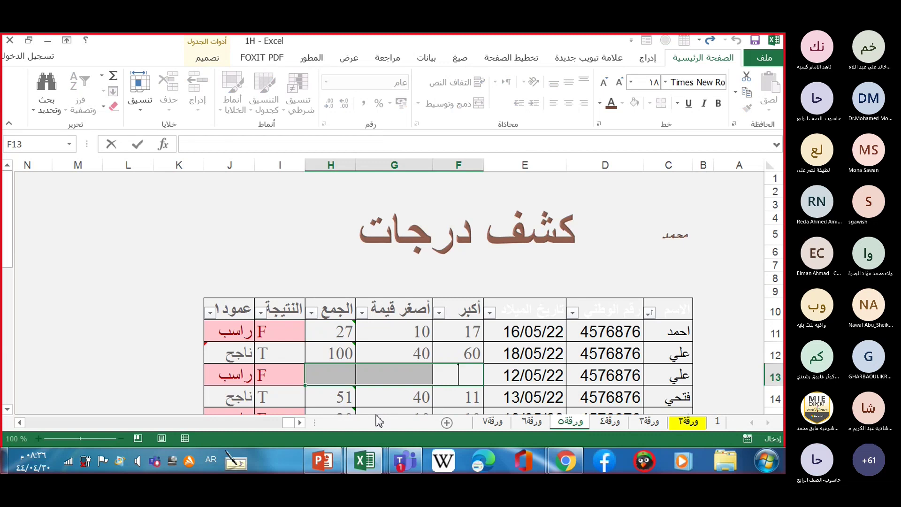
type("ع")
type("ط")
type("لة")
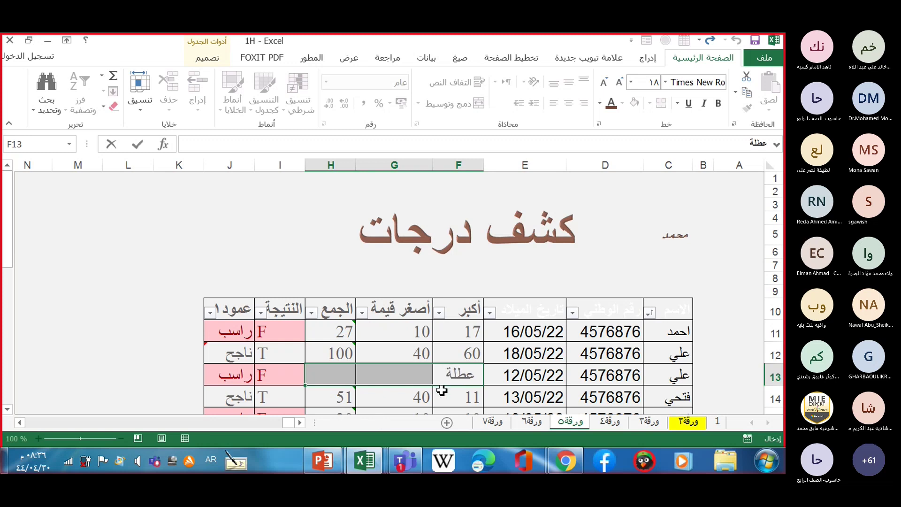
key("F2")
left_click_drag(346, 376, 438, 379)
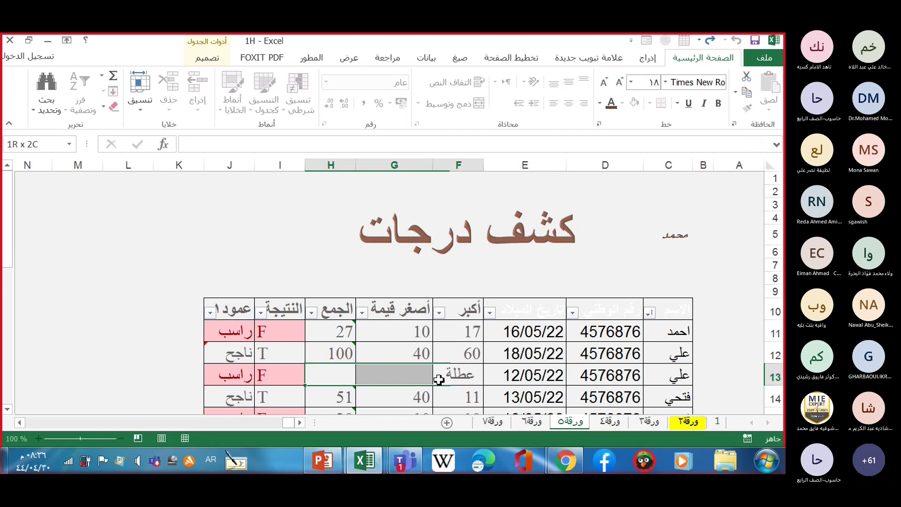
Give F13:H13 Center Across Selection horizontally and Center vertically, text direction Context
left_click(417, 124)
left_click(452, 152)
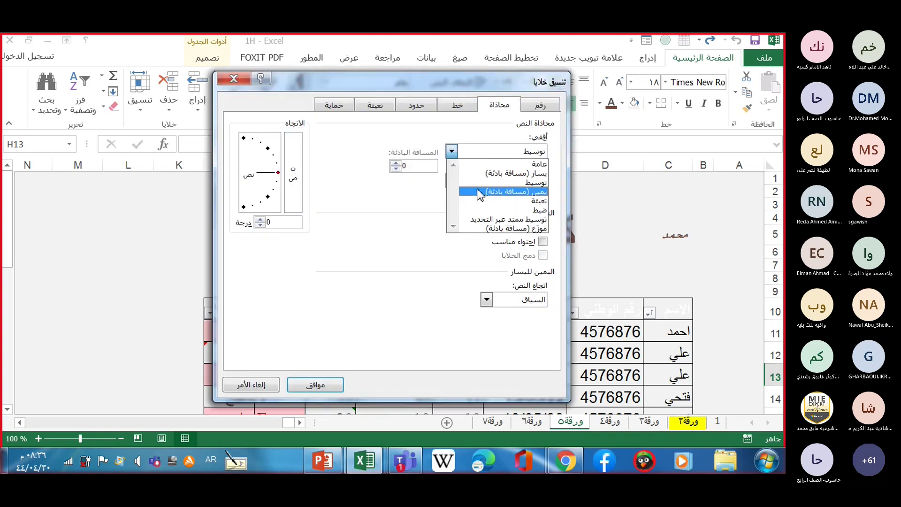
left_click(486, 220)
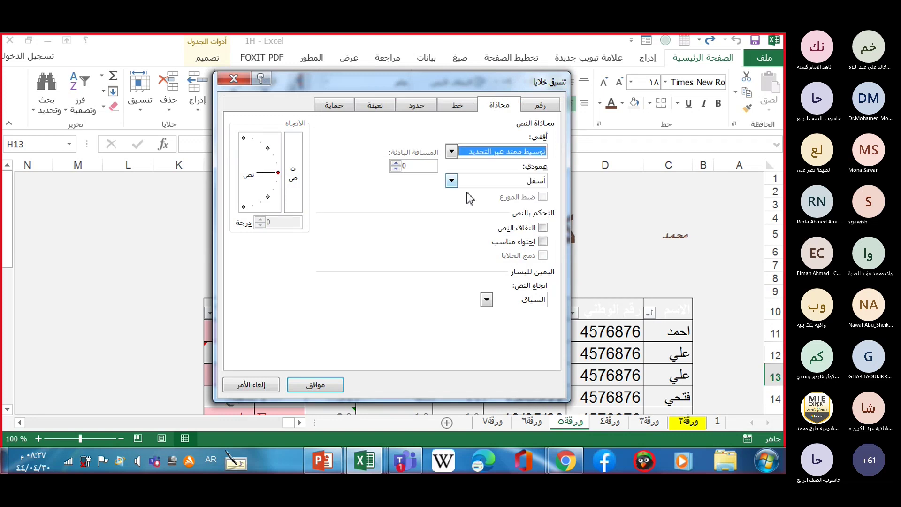
left_click(451, 181)
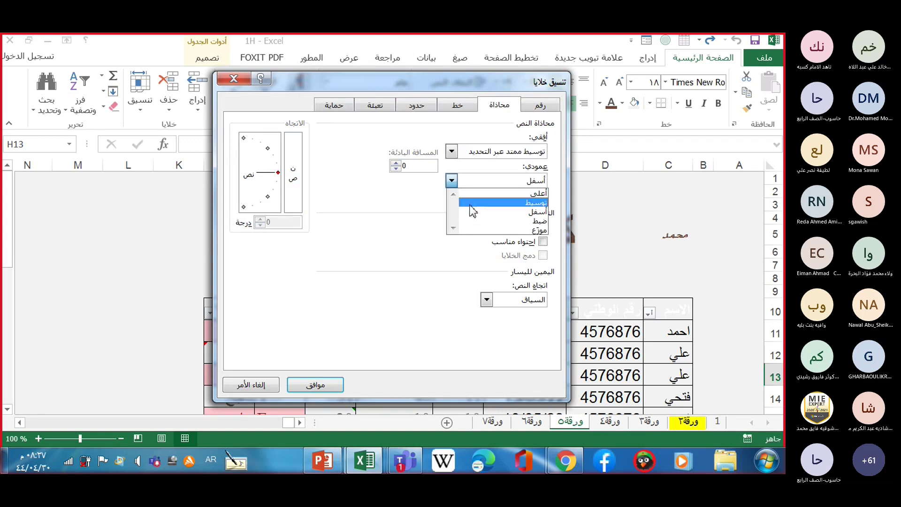
left_click(471, 204)
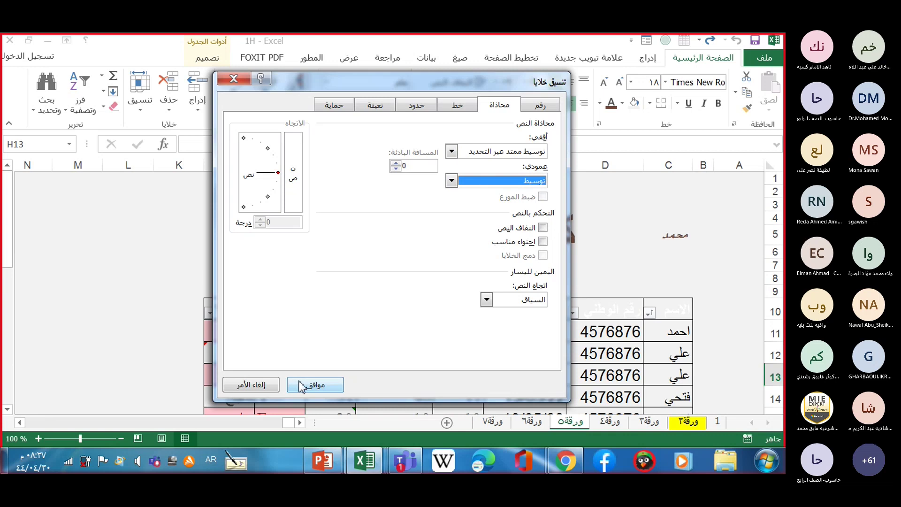
left_click(486, 300)
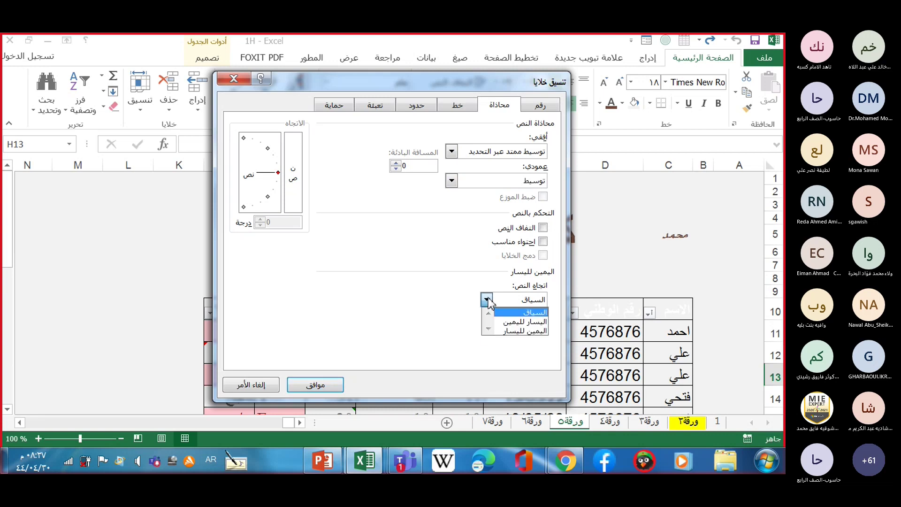
left_click(487, 301)
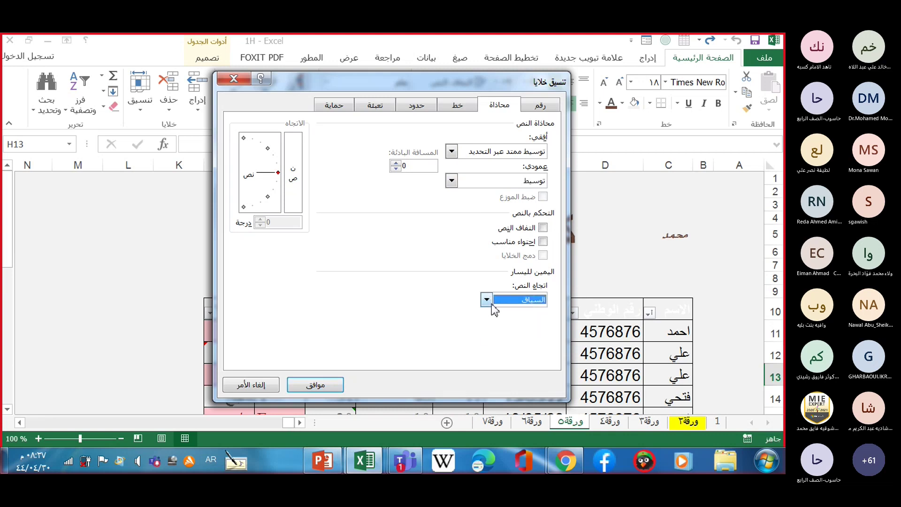
left_click(312, 387)
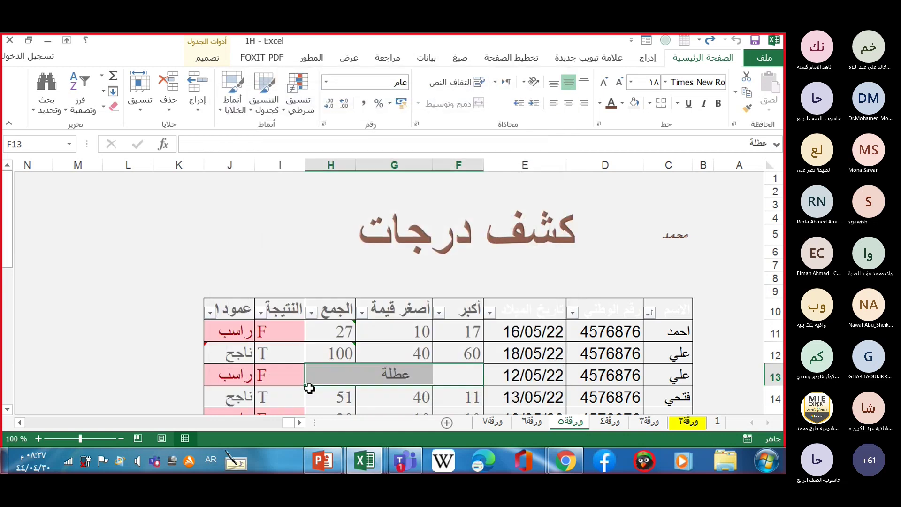
Change G14's score from 40 to 10, then reselect row 13's عطلة cells
left_click(172, 333)
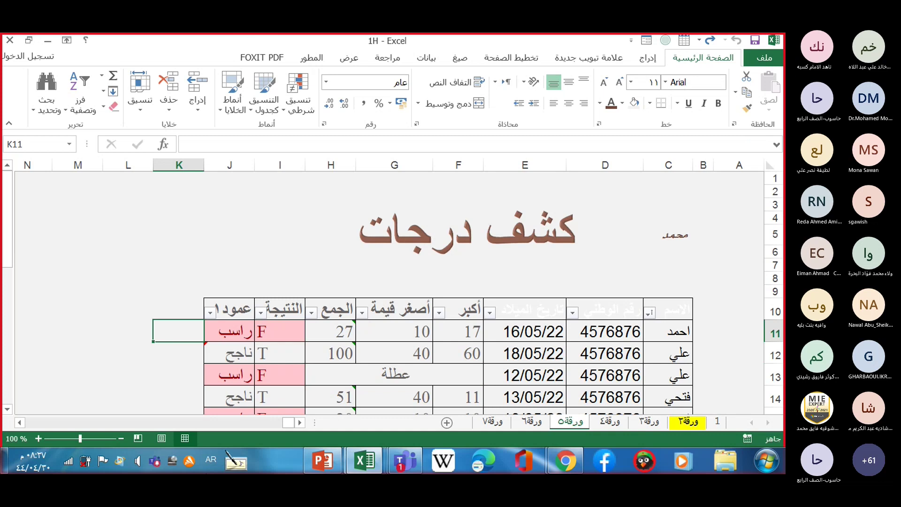
left_click(390, 403)
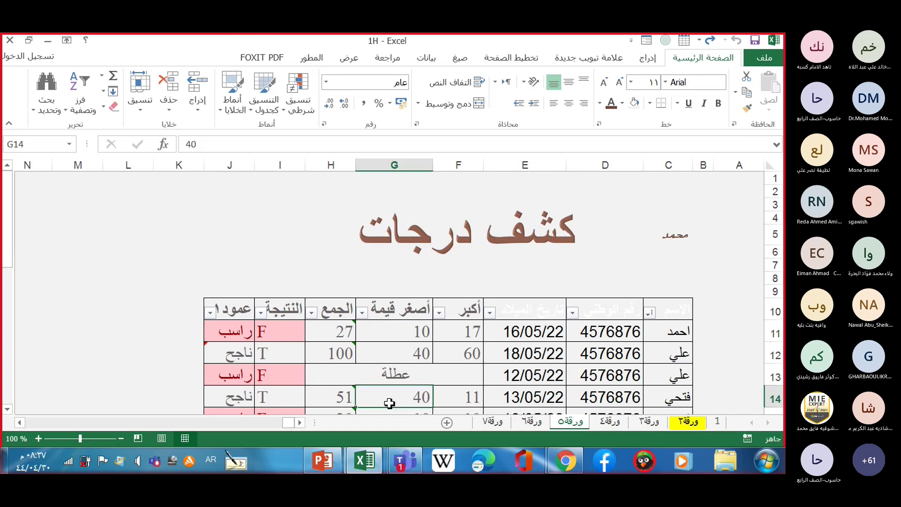
type("10")
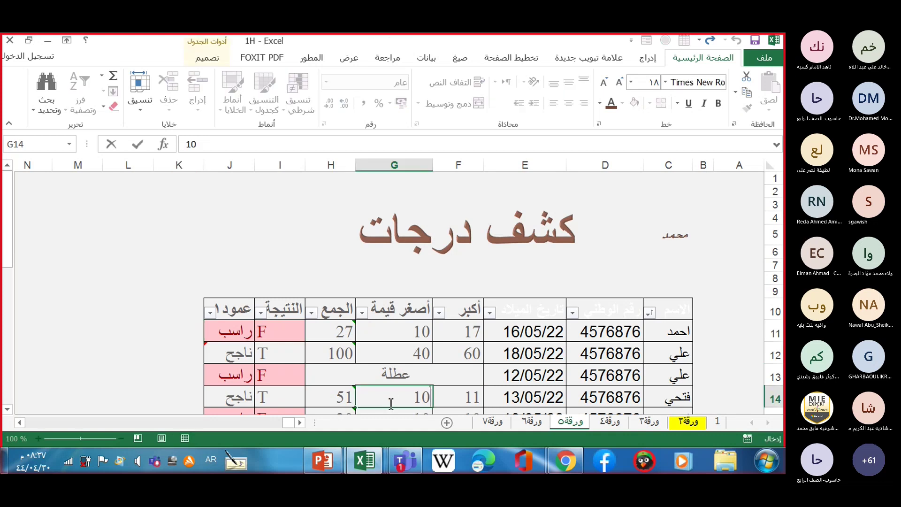
key("Return")
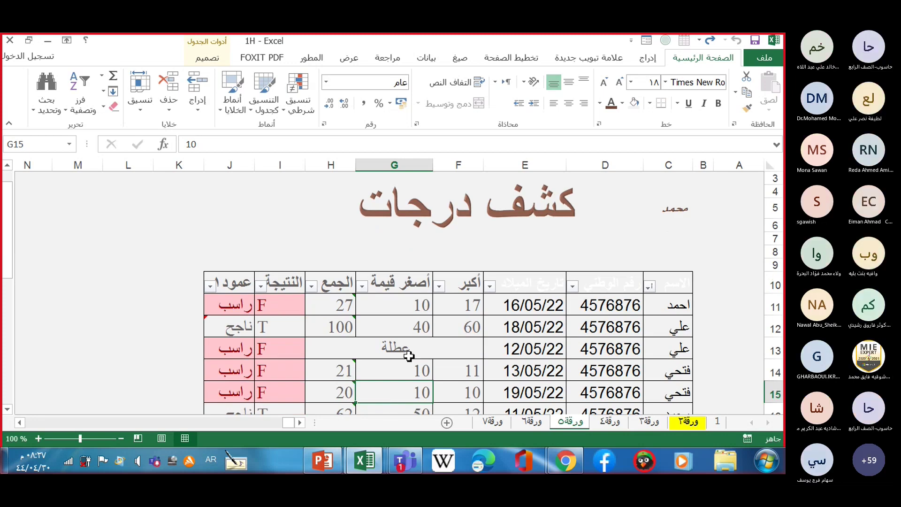
mouse_move(443, 348)
left_mouse_down()
mouse_move(405, 362)
mouse_move(344, 345)
left_mouse_up()
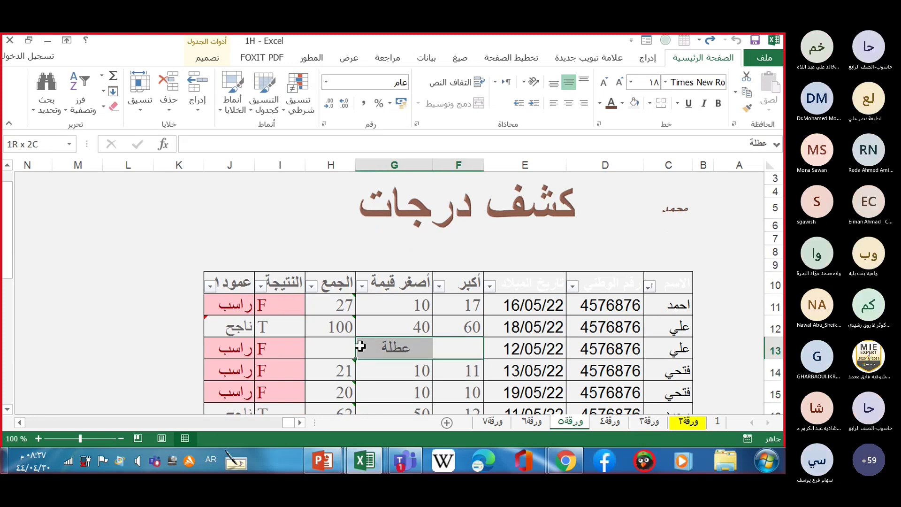
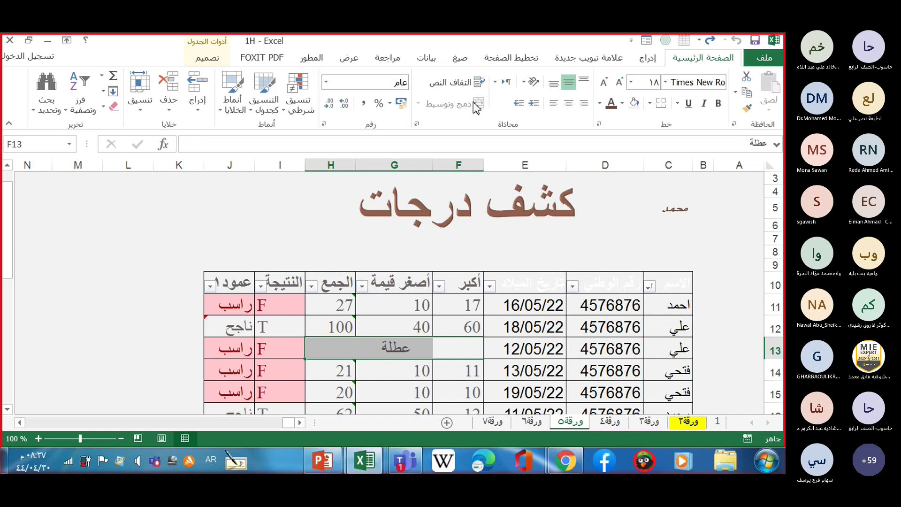
Apply All Borders to the block K10:M13 beside the grade table
left_click(134, 322)
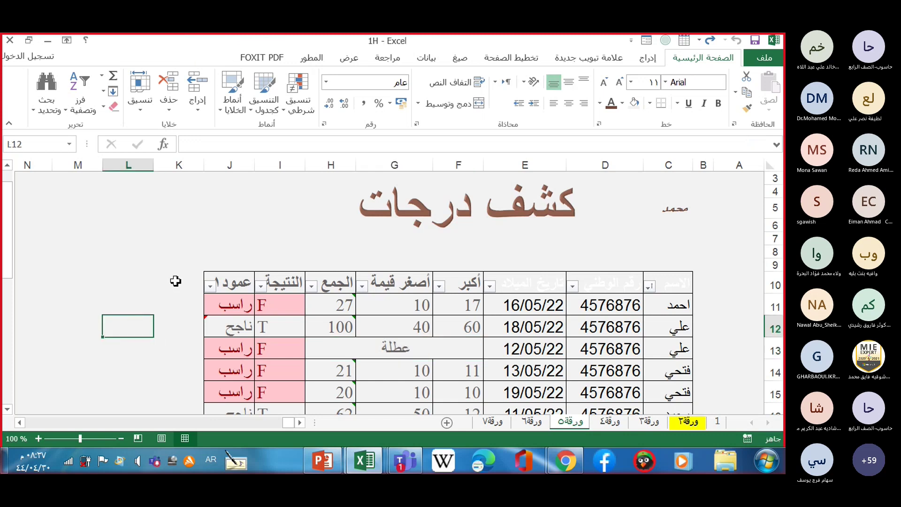
left_click_drag(175, 281, 78, 348)
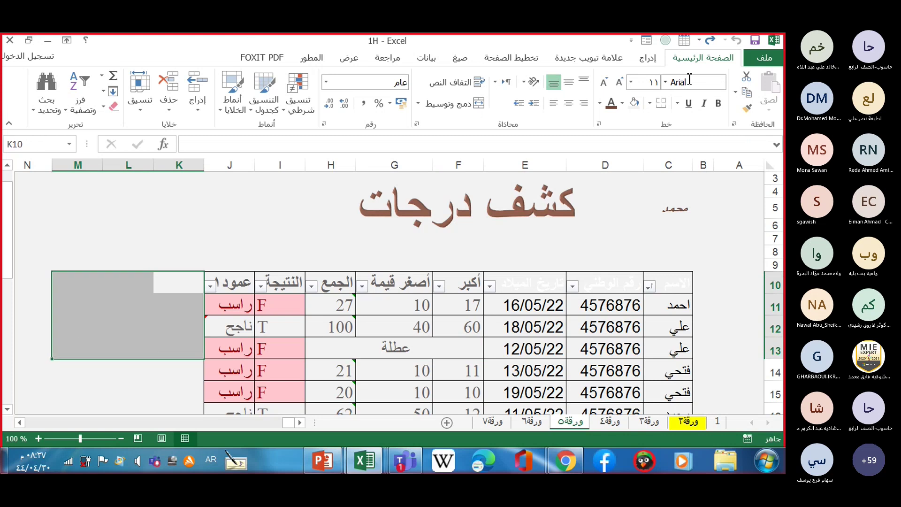
left_click(650, 103)
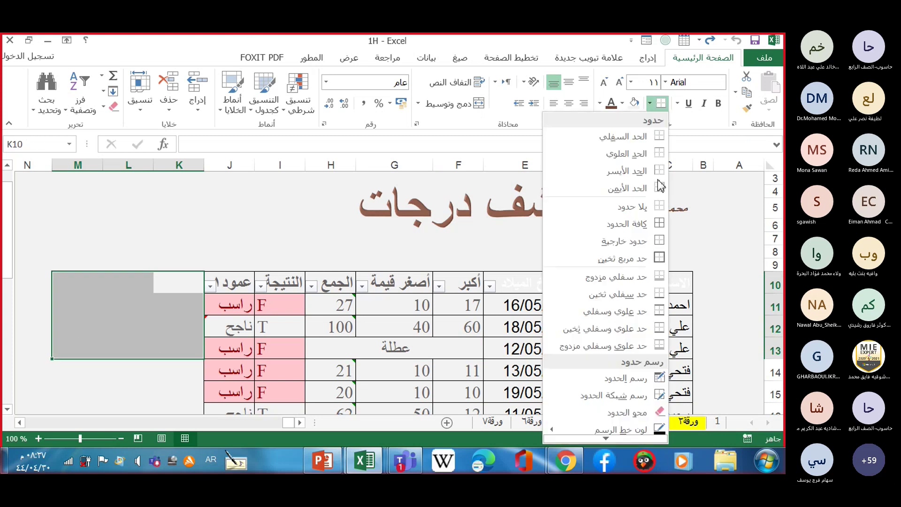
left_click(651, 228)
left_click(171, 285)
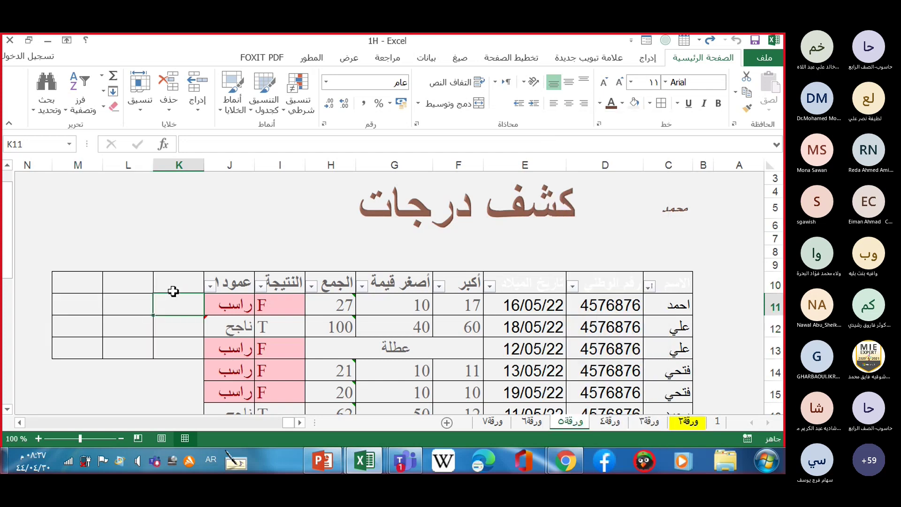
Fill K11:K13 with 1 and L11:L13 with 7 as columns عمود٢ and عمود٣
left_click(158, 307)
type("1")
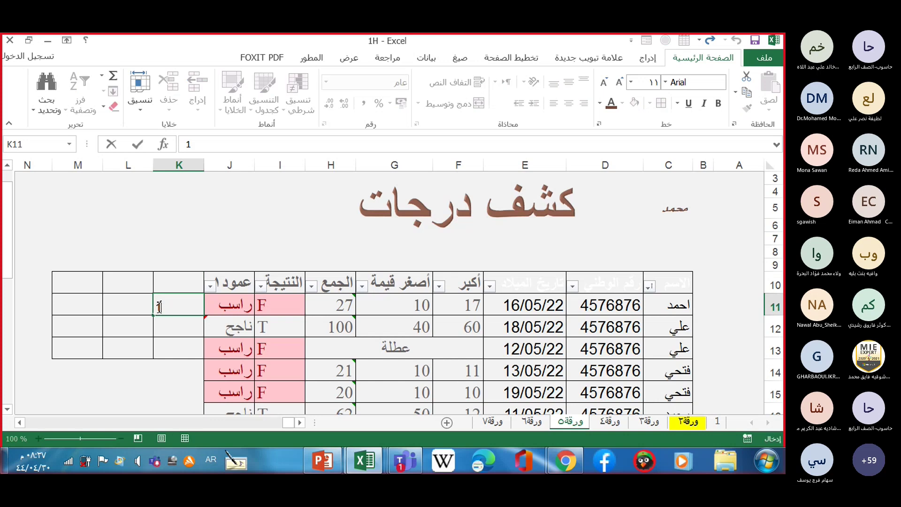
left_click_drag(154, 316, 155, 359)
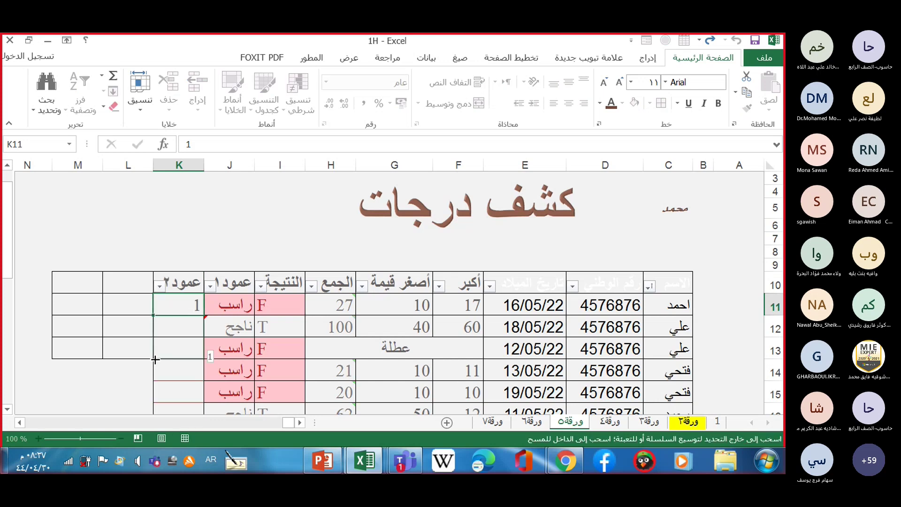
left_click(125, 301)
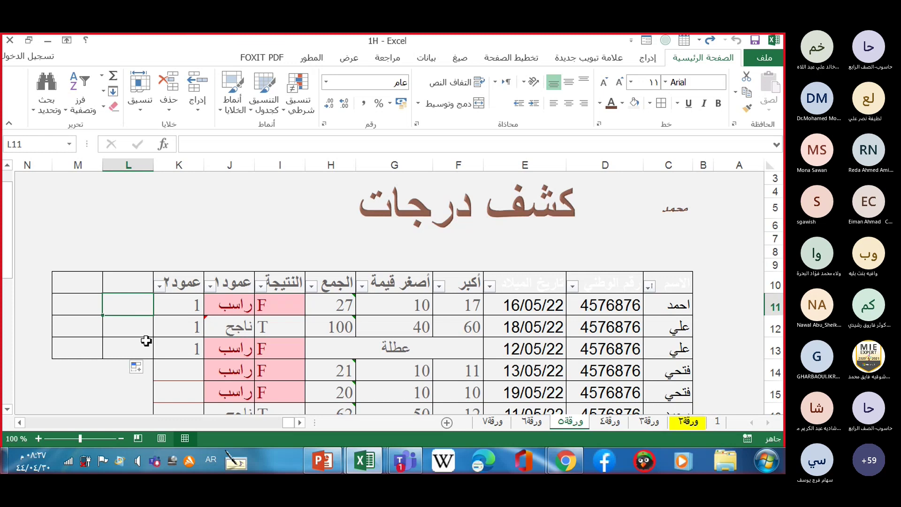
type("7")
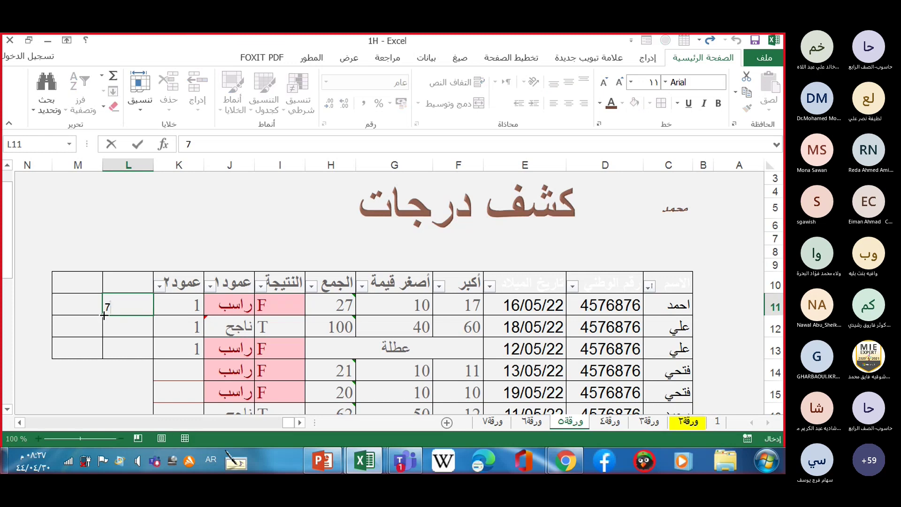
left_click_drag(103, 315, 105, 353)
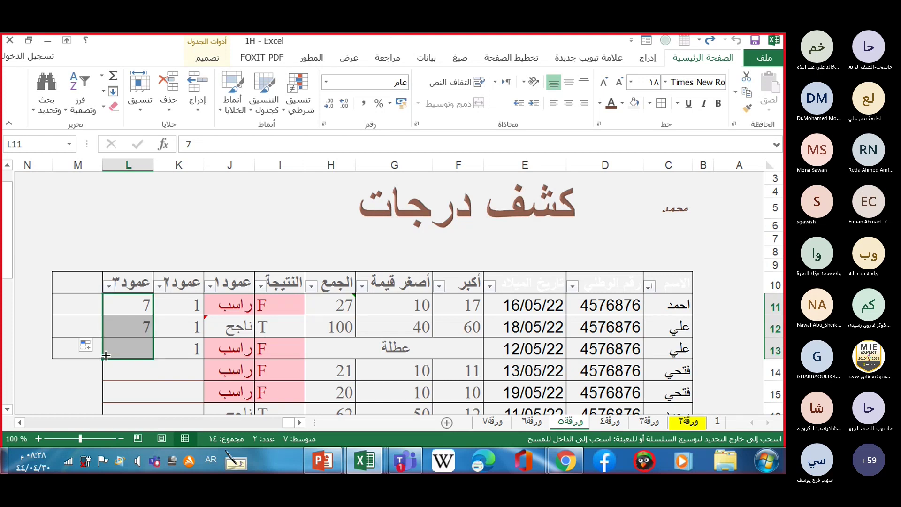
left_click(85, 306)
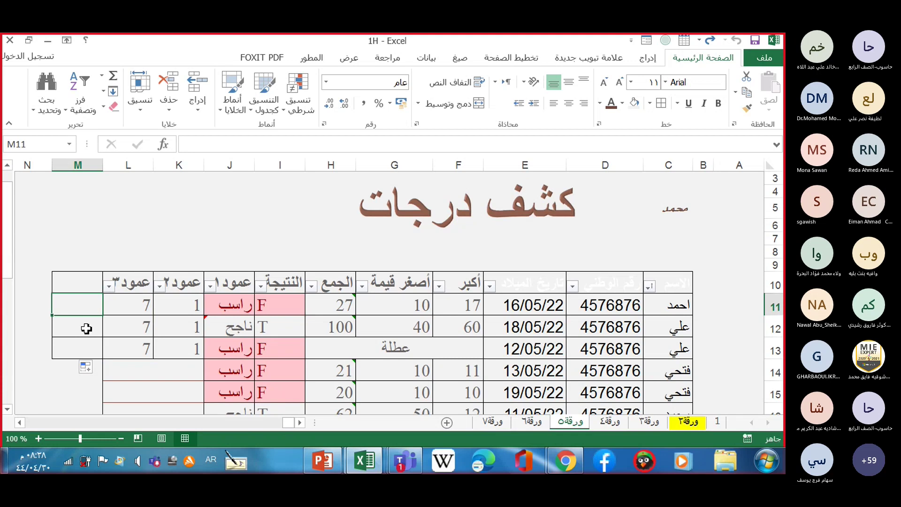
type("=")
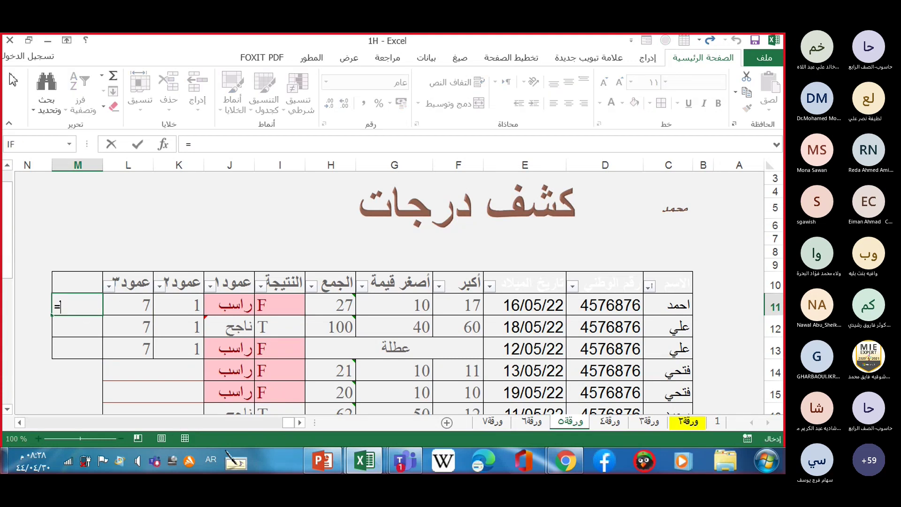
left_click(165, 309)
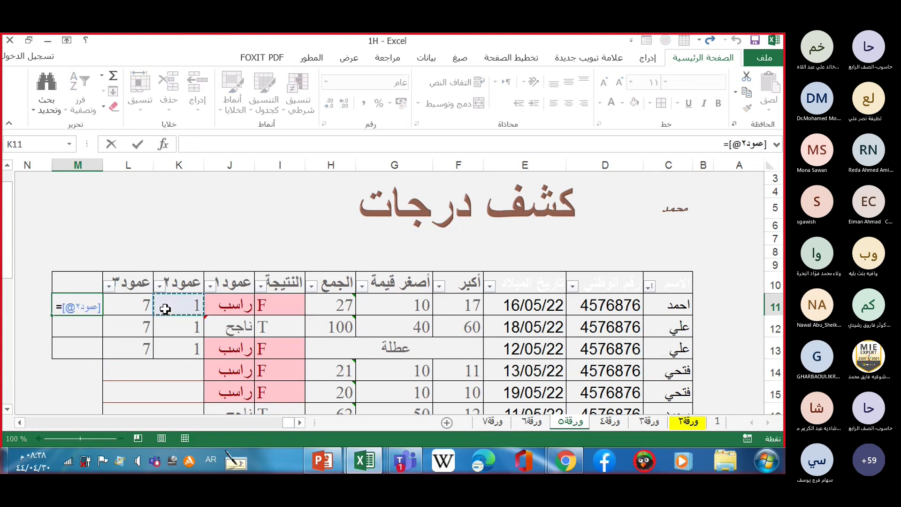
type("+")
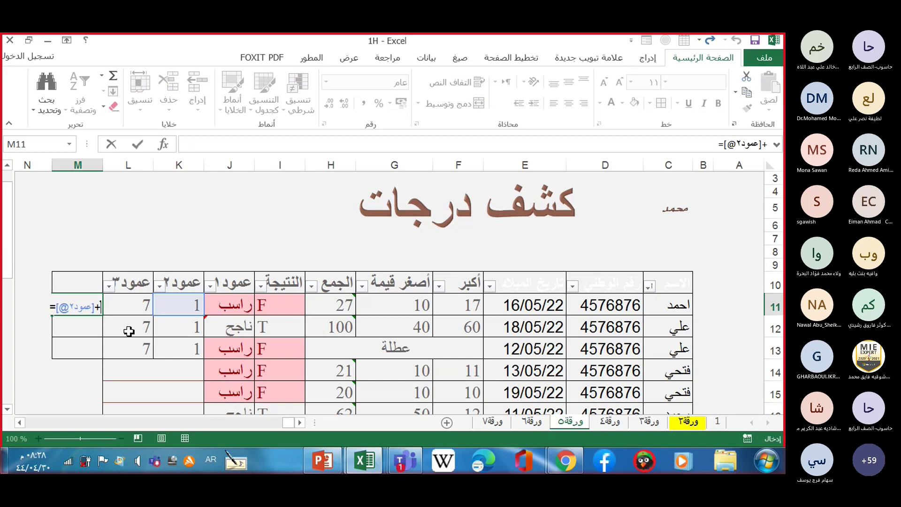
left_click(134, 307)
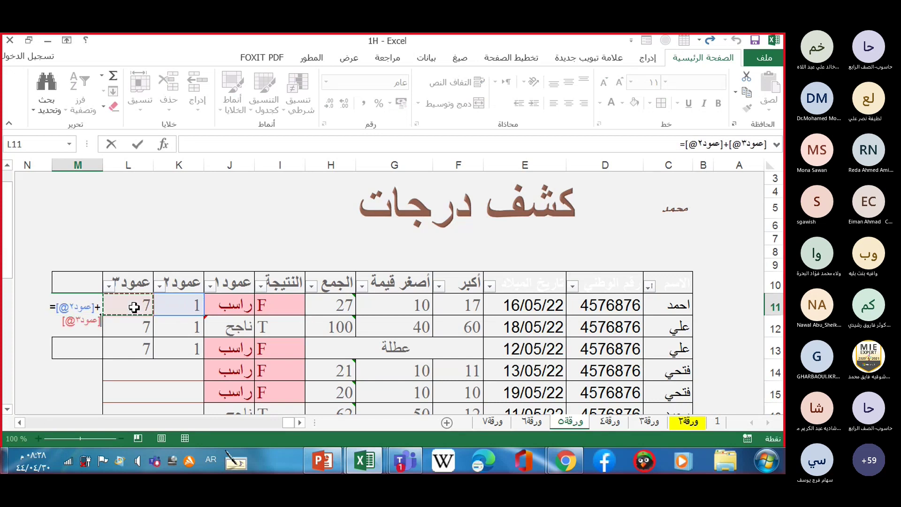
key("Return")
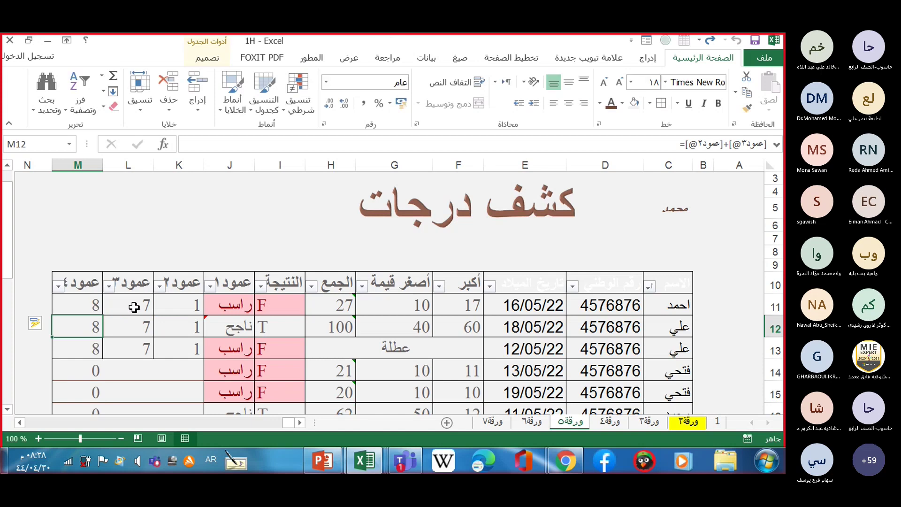
Change L13 to 1 so row 13's total becomes 2
left_click(129, 354)
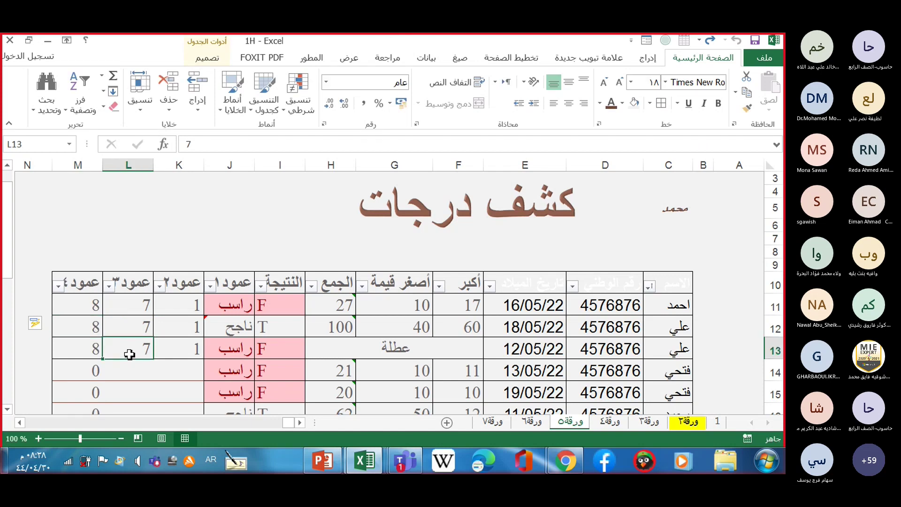
type("1")
key("Return")
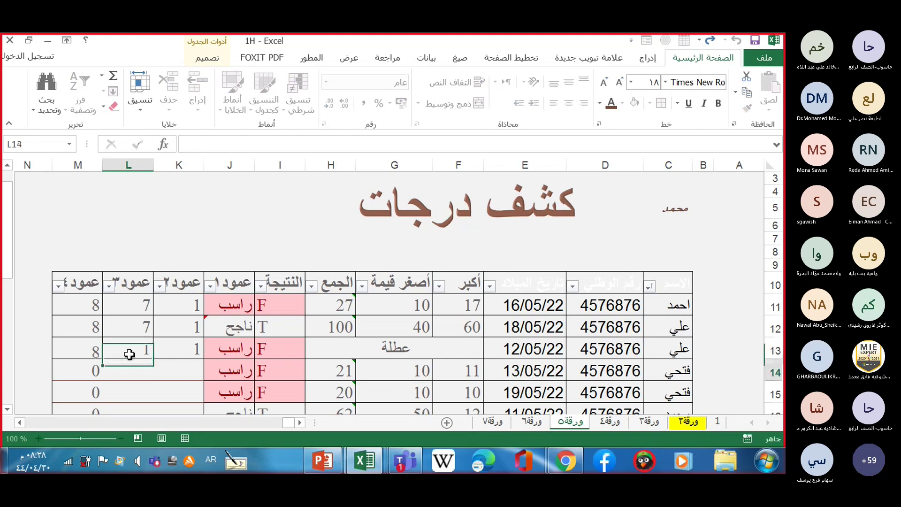
left_click_drag(181, 327, 94, 330)
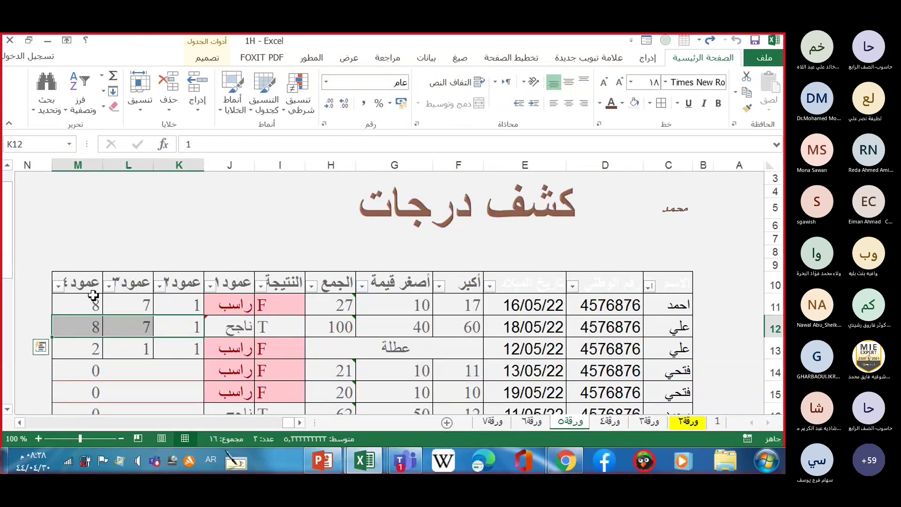
Check the sums, then undo the added columns and values back to the empty bordered block
left_click(96, 308)
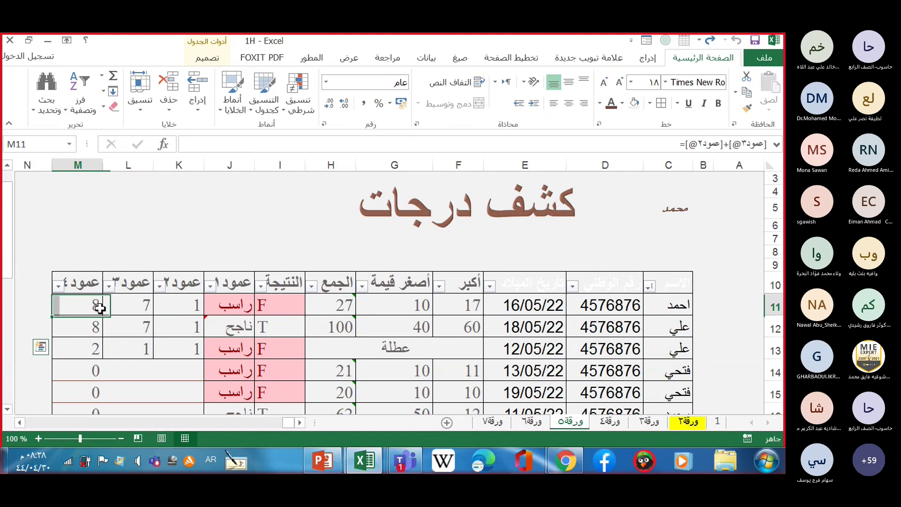
left_click(185, 332)
left_click_drag(145, 347, 188, 349)
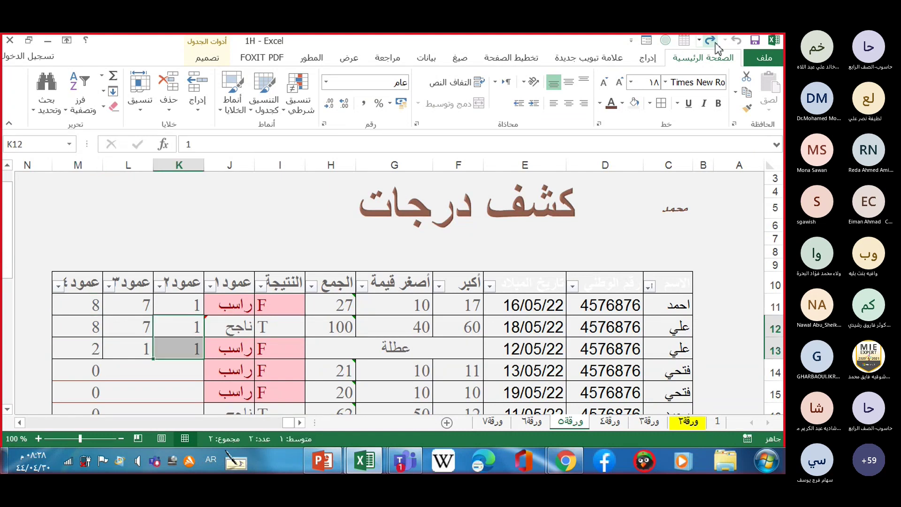
left_click(711, 41)
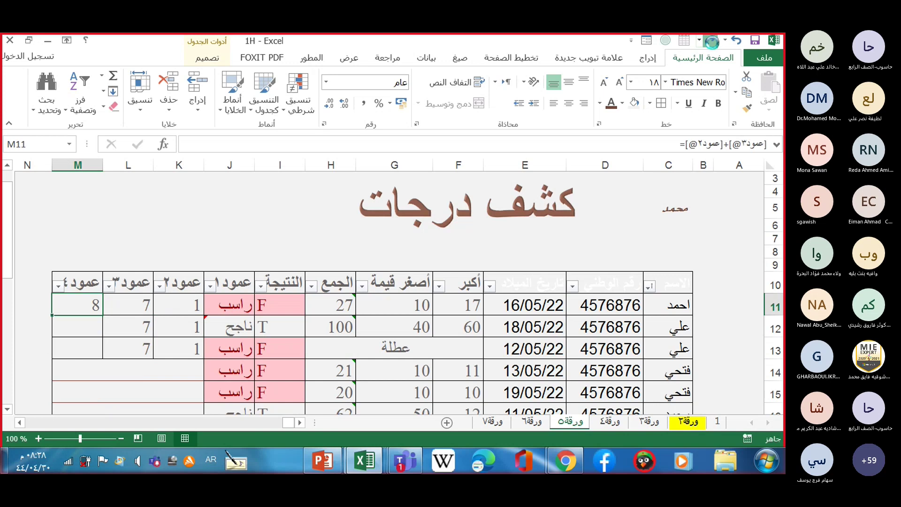
left_click(711, 41)
left_click(711, 41)
left_click(711, 42)
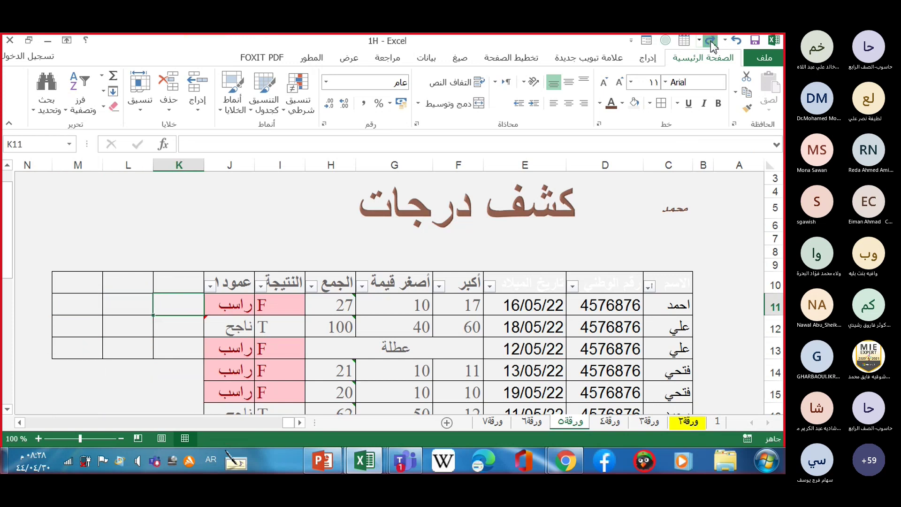
left_click(711, 41)
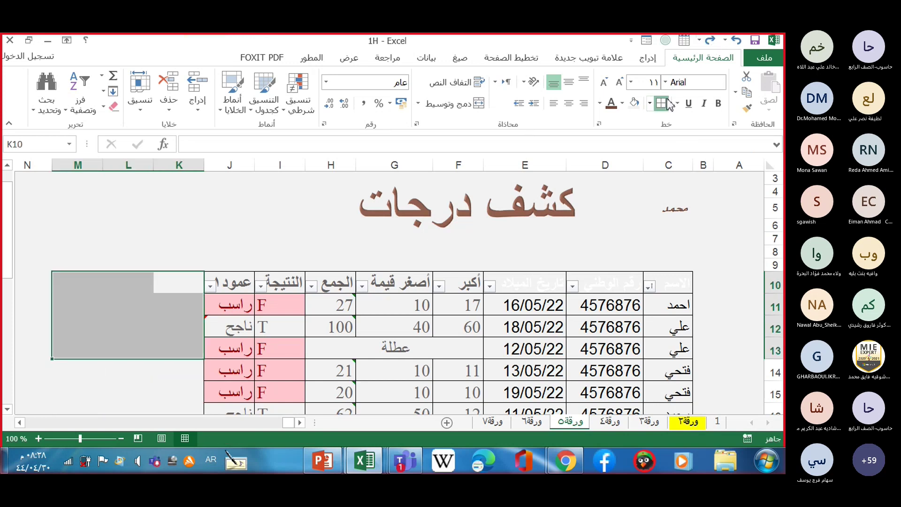
key("ctrl+z")
Merge & Center K11 through M11 and start typing 1 in K10
left_click_drag(160, 308, 89, 308)
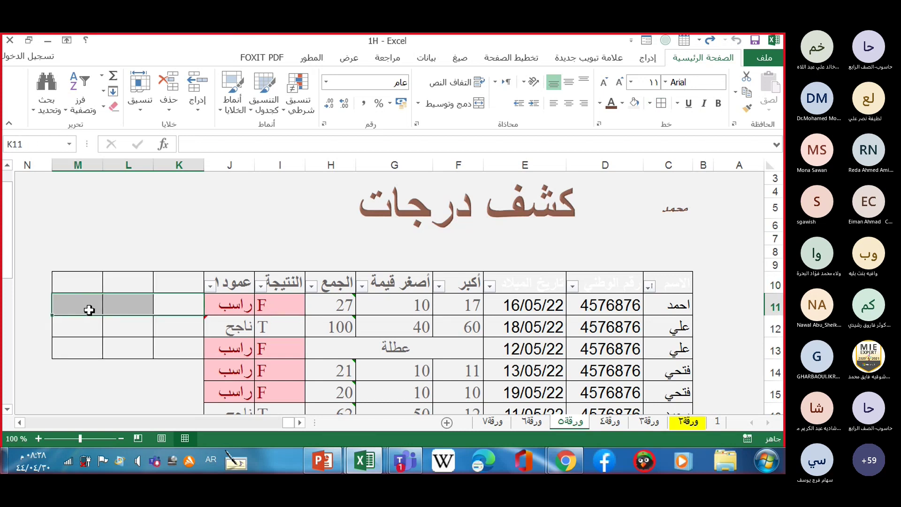
left_click(478, 106)
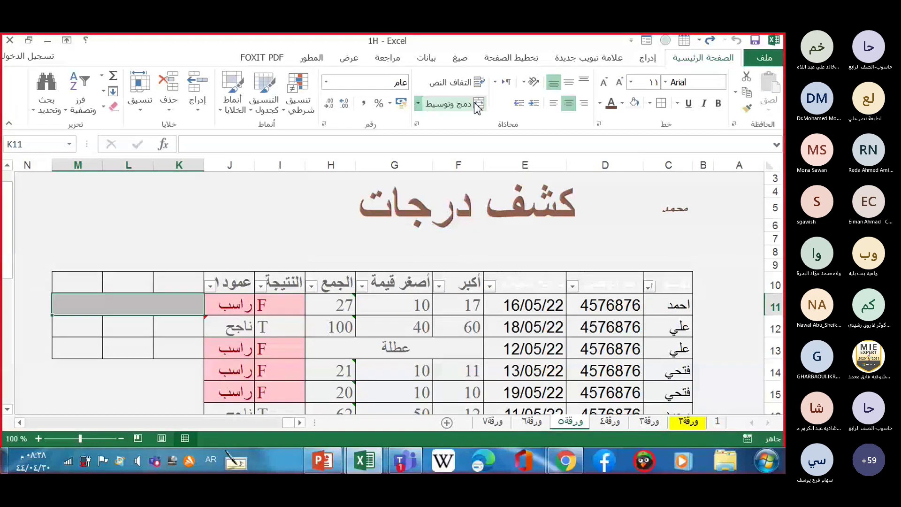
left_click(156, 283)
type("1")
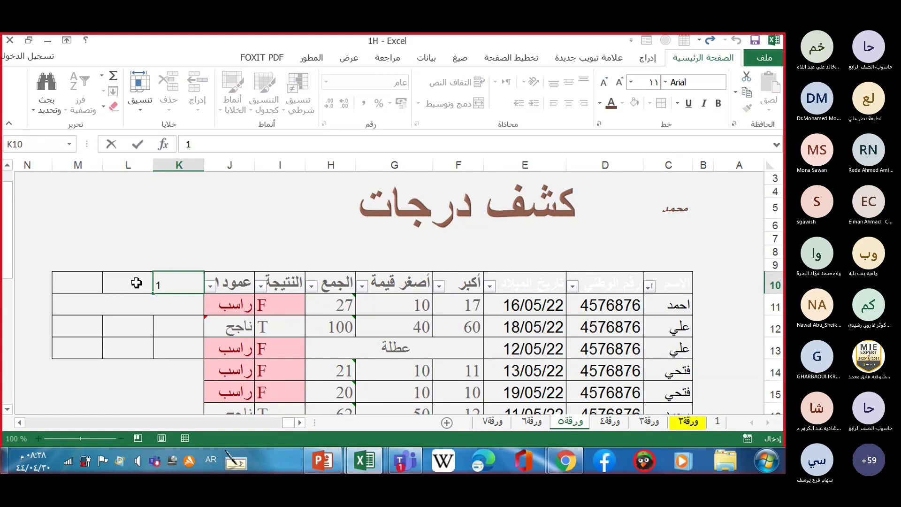
Commit 1 in K10 and enter 3 in L10
left_click(136, 283)
type("3")
key("Return")
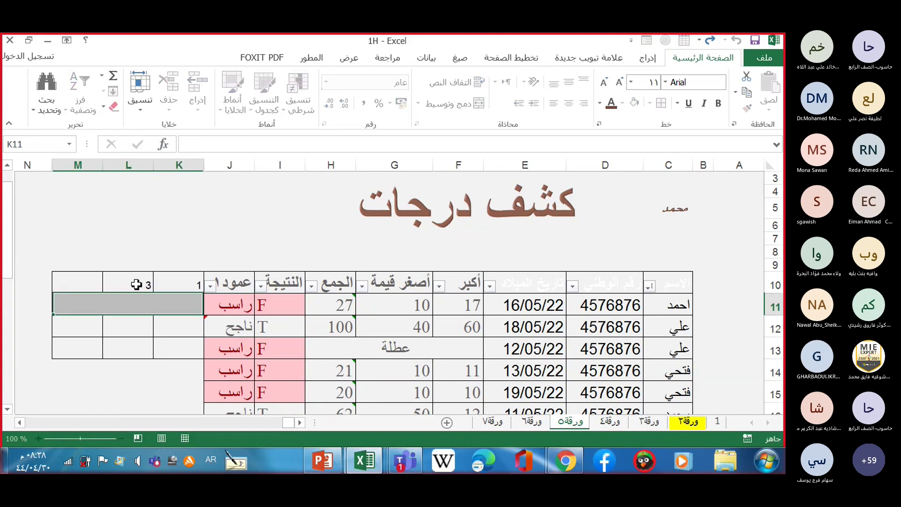
Start a formula in M10, cancel it, and bring up the Name Box list
left_click(79, 289)
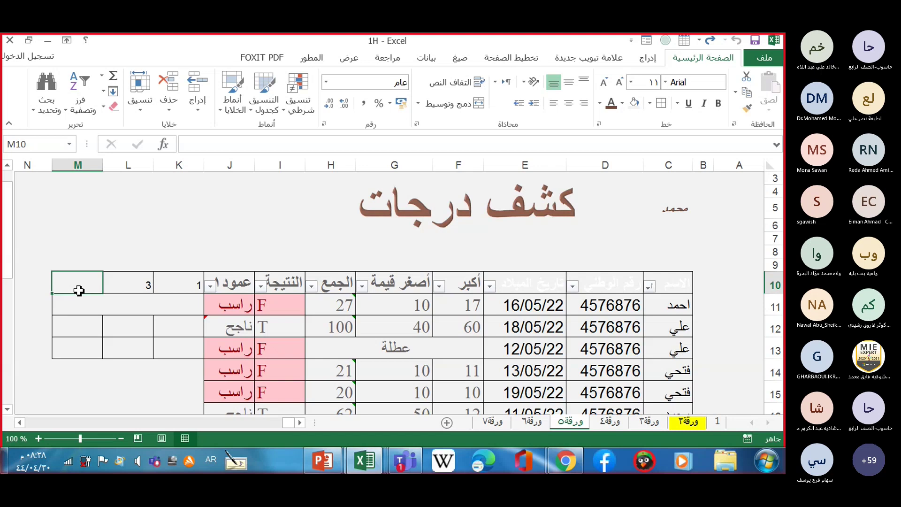
type("=")
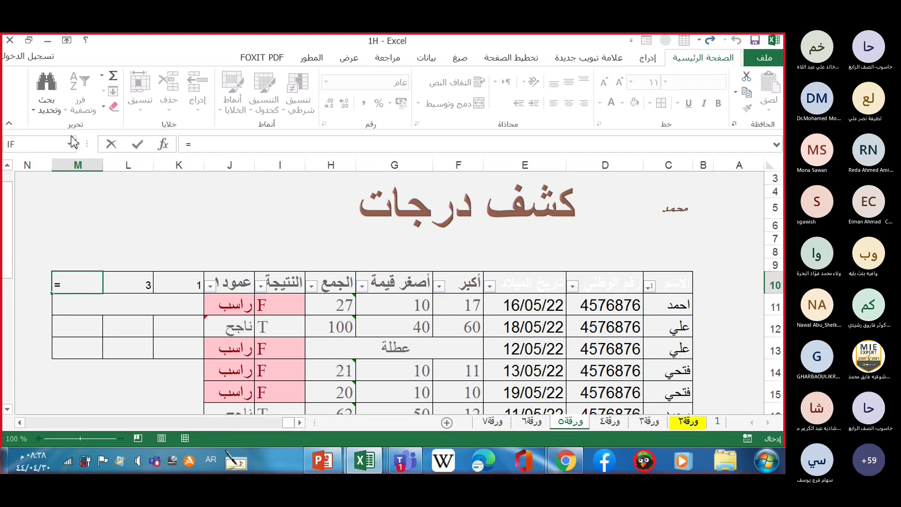
key("Escape")
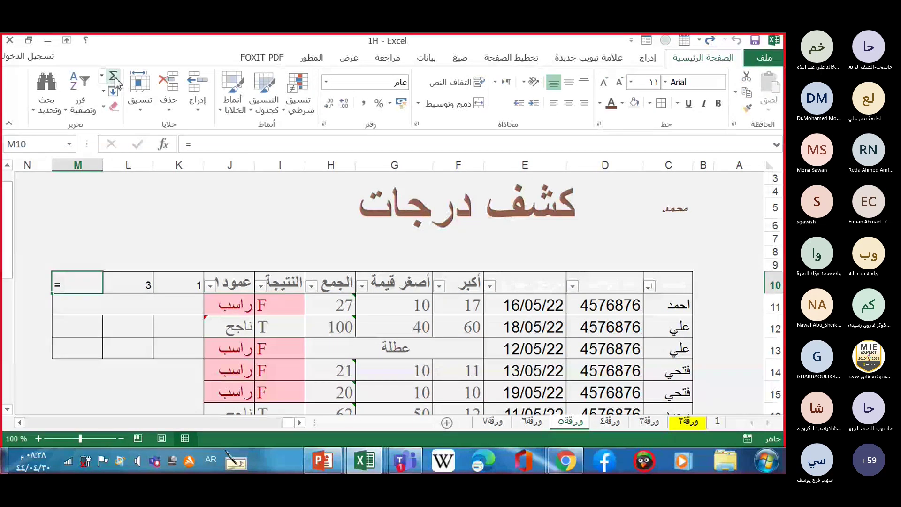
left_click(166, 288)
left_click(87, 285)
left_click(69, 146)
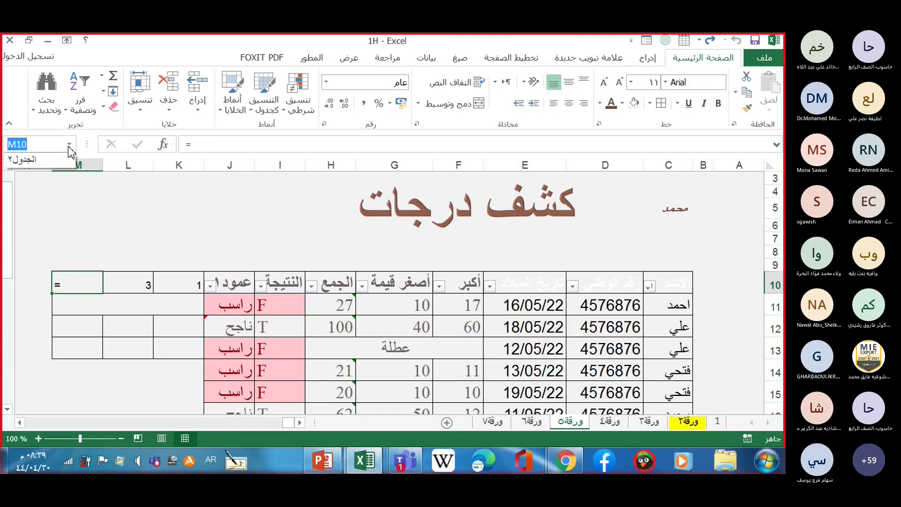
Build =SUM(K10:L10) in M10 through Insert Function, showing 4, then fill it downward
left_click(163, 147)
left_click(164, 147)
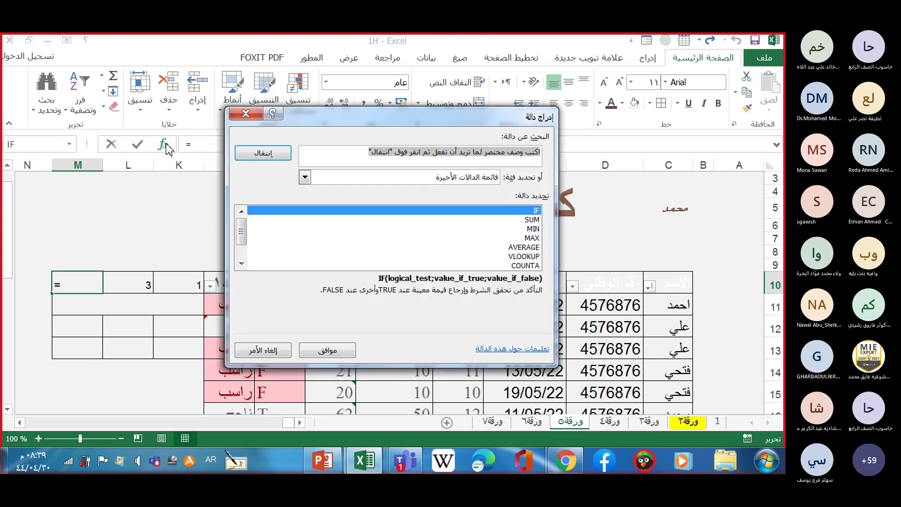
left_click(532, 219)
left_click(327, 350)
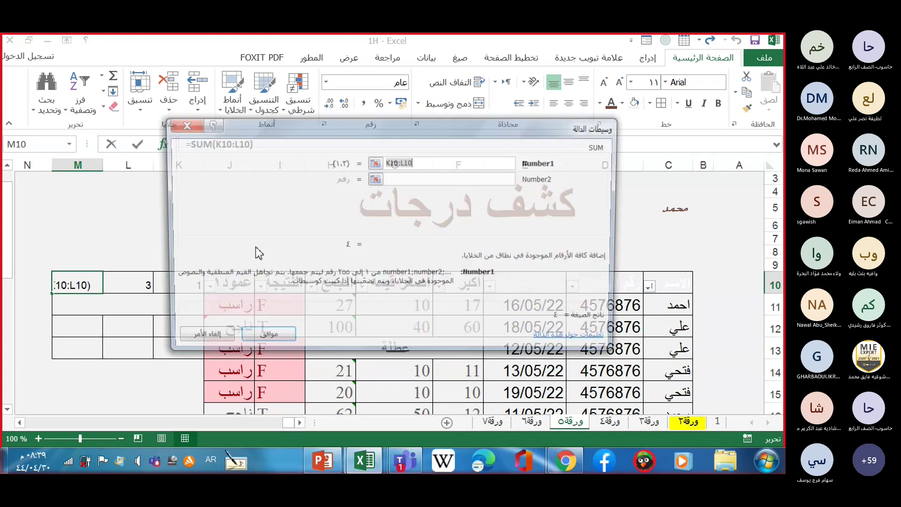
left_click_drag(366, 128, 544, 153)
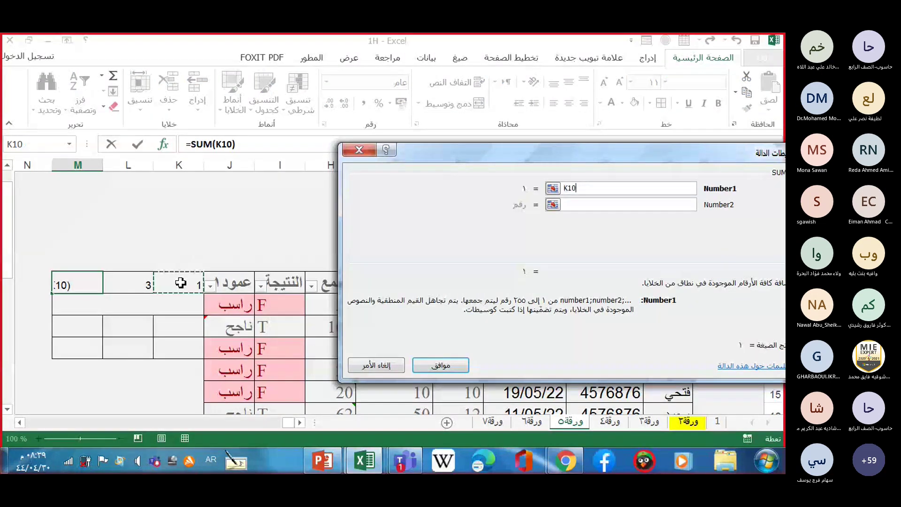
left_click_drag(179, 279, 140, 288)
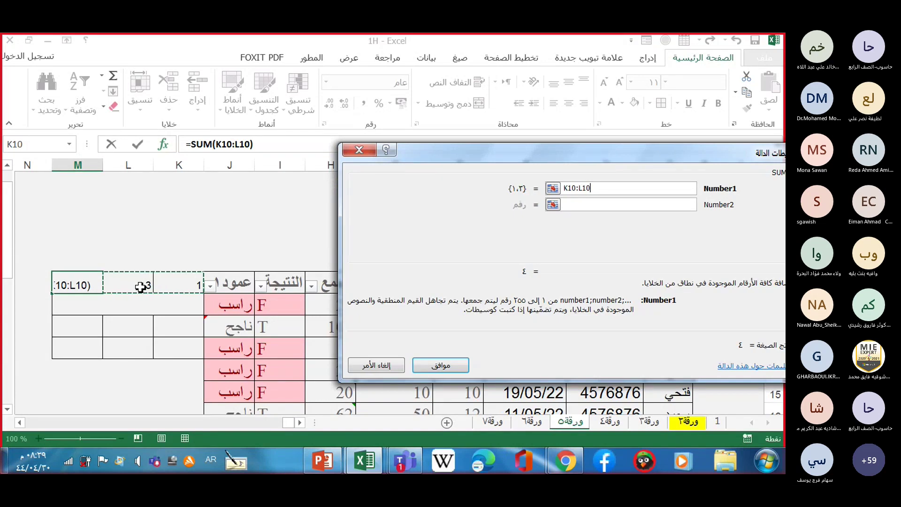
key("Return")
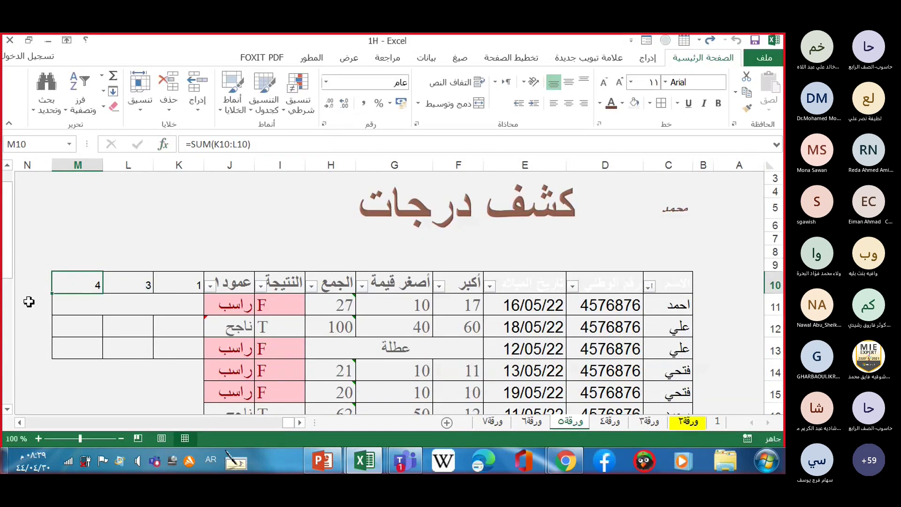
left_click_drag(52, 292, 60, 359)
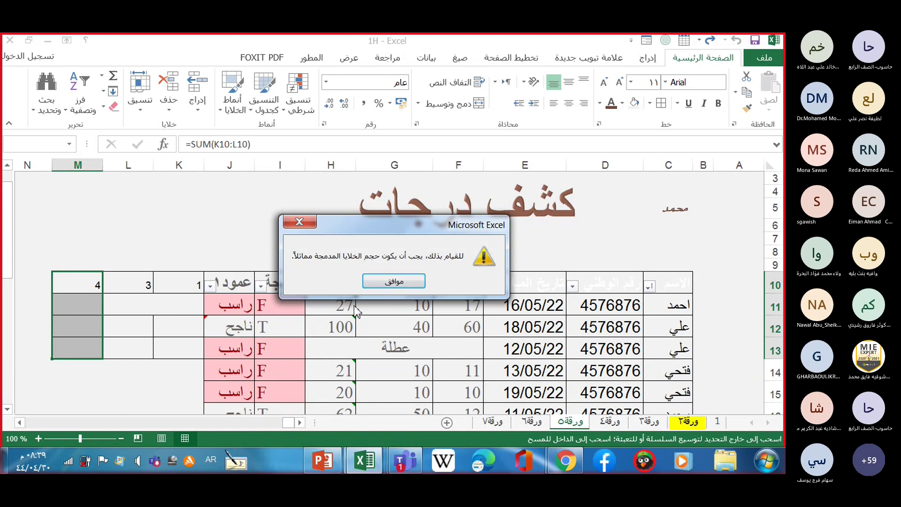
Dismiss the merged-cells warning and unmerge K11:M11
left_click(394, 281)
left_click(164, 311)
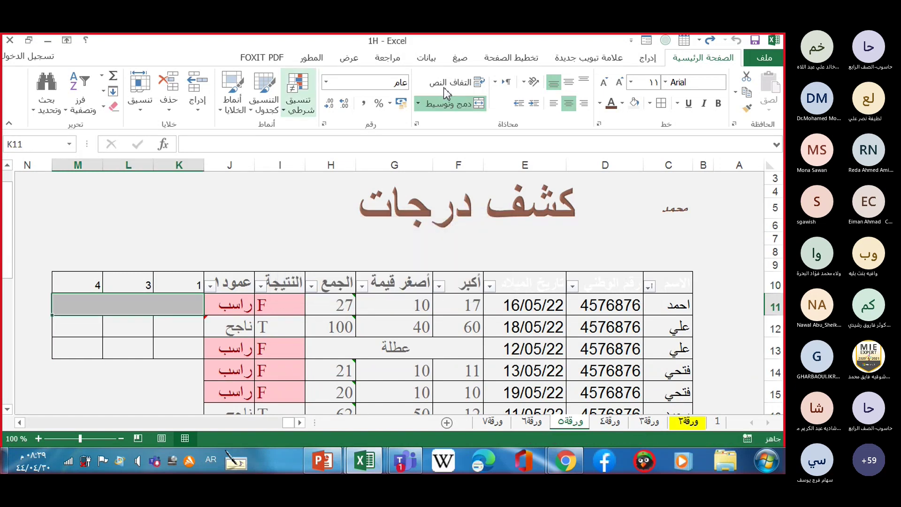
left_click(473, 102)
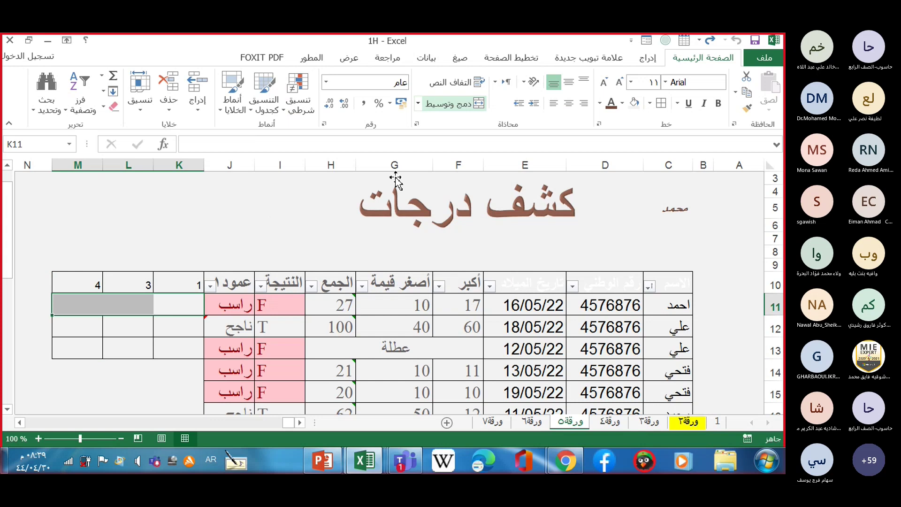
left_click(127, 331)
left_click(190, 310)
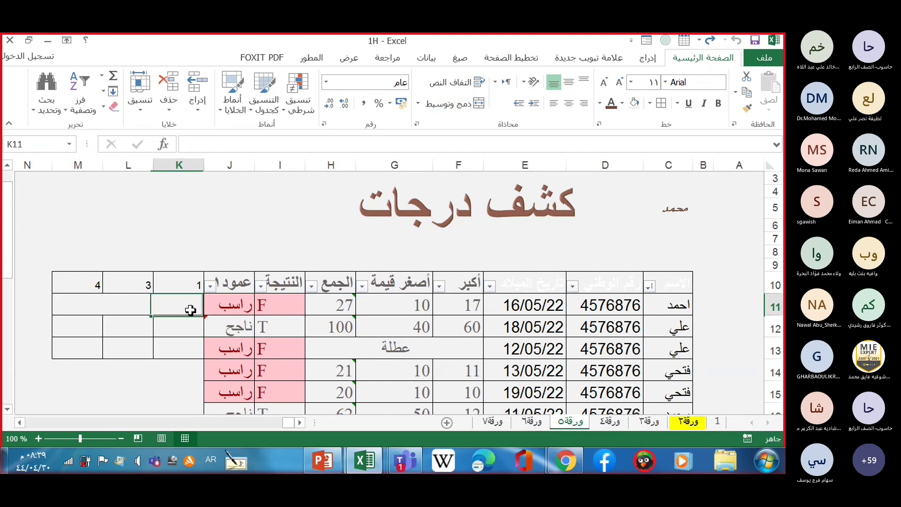
mouse_move(186, 310)
left_mouse_down()
mouse_move(100, 318)
mouse_move(78, 305)
left_mouse_up()
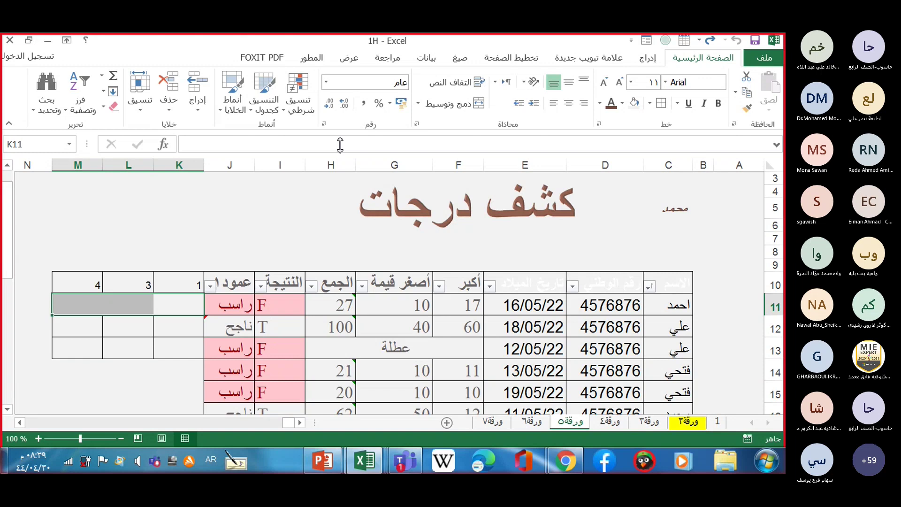
left_click(477, 107)
Enter the letter م in row 11 of the block and select K11:M11
left_click(117, 352)
left_click(110, 304)
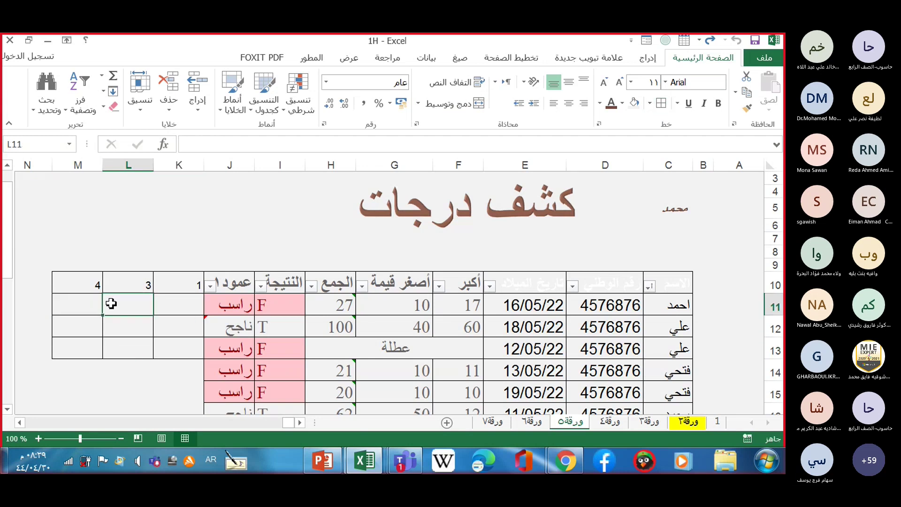
left_click(173, 308)
double_click(174, 308)
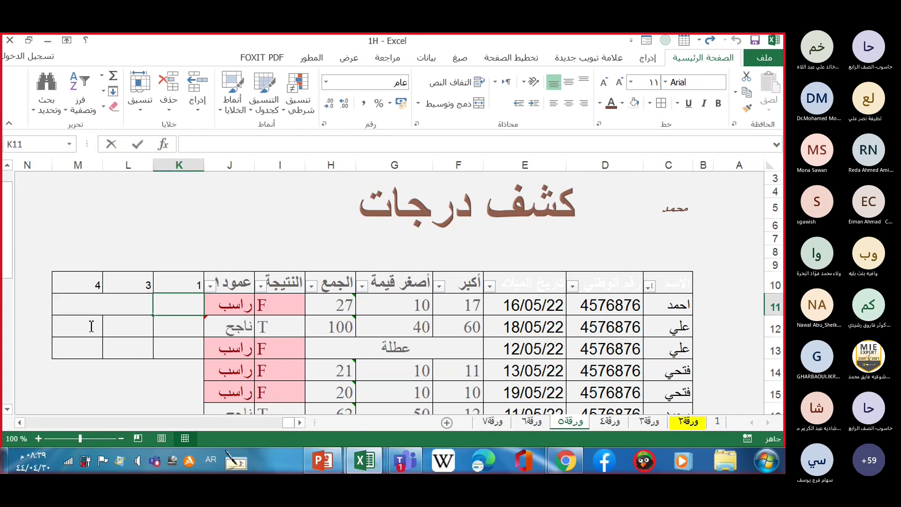
left_click_drag(151, 302, 149, 306)
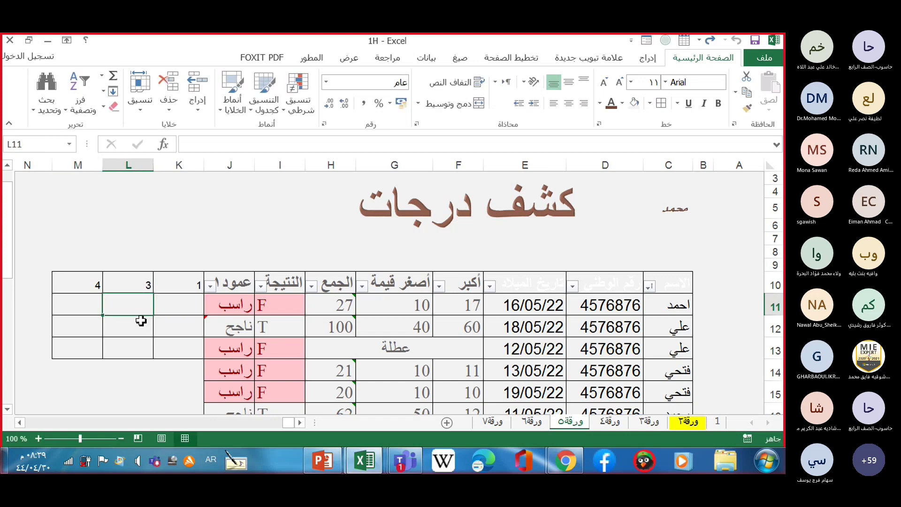
type("م")
left_click_drag(161, 302, 89, 307)
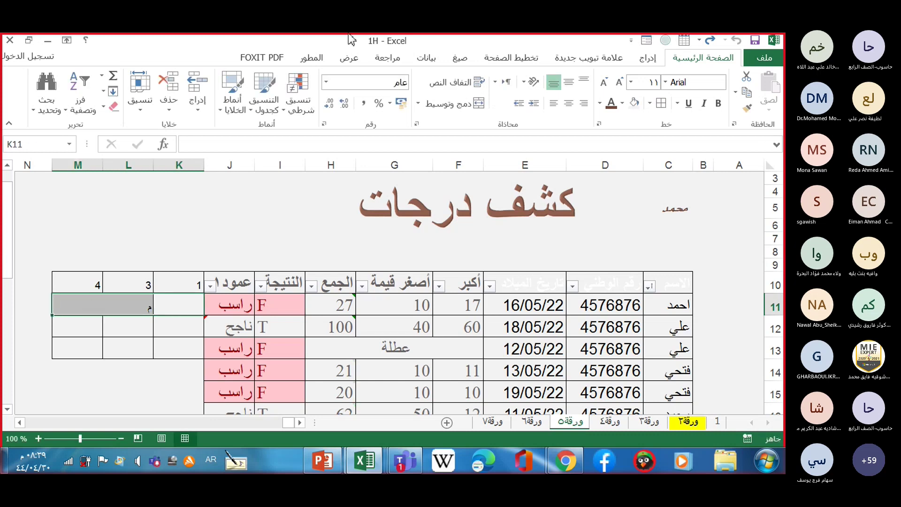
Give K11:M11 Center Across Selection horizontal and Center vertical alignment in Format Cells
left_click(416, 124)
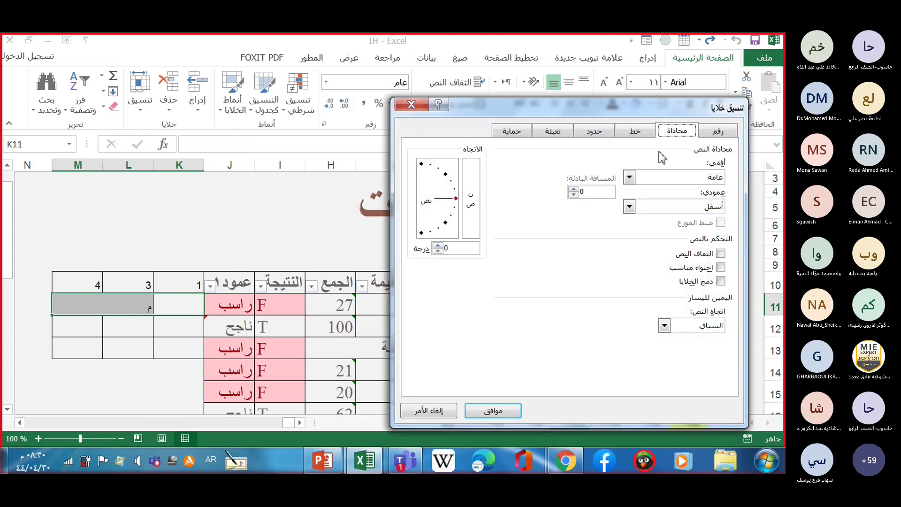
left_click(629, 177)
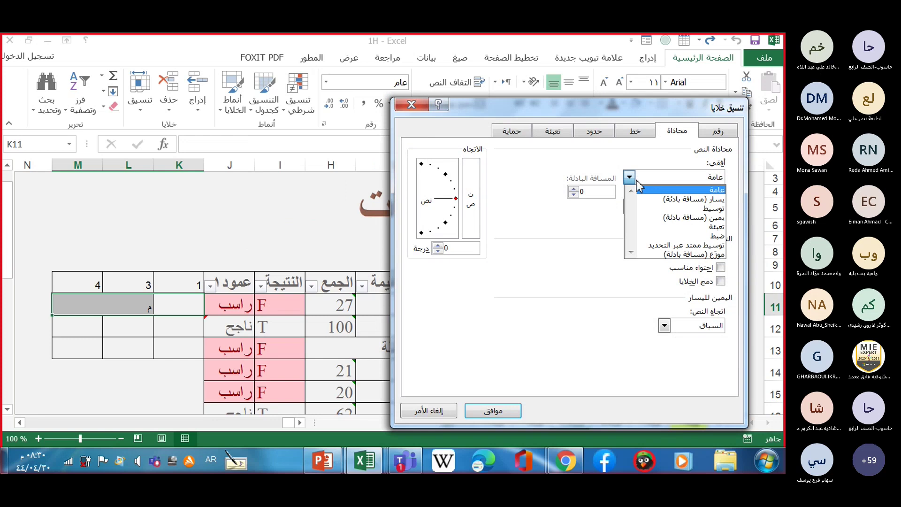
left_click(646, 214)
left_click(629, 208)
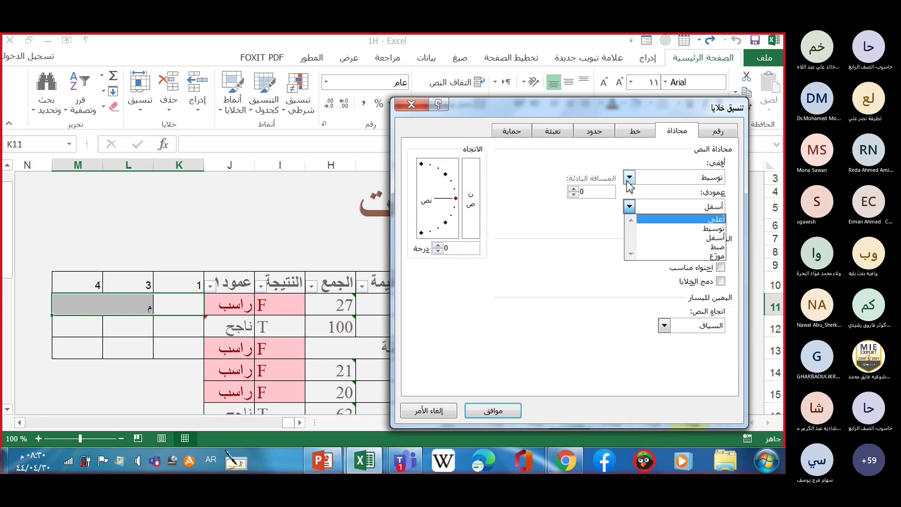
left_click(647, 228)
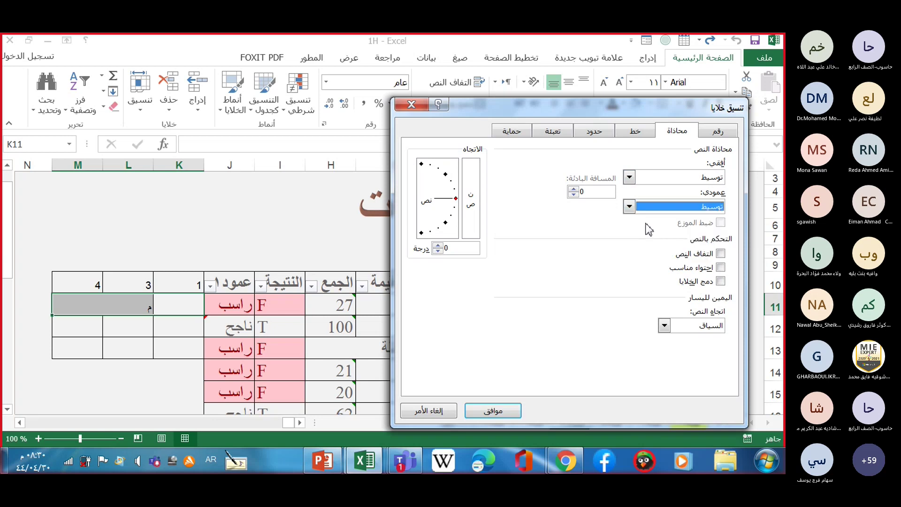
left_click(629, 177)
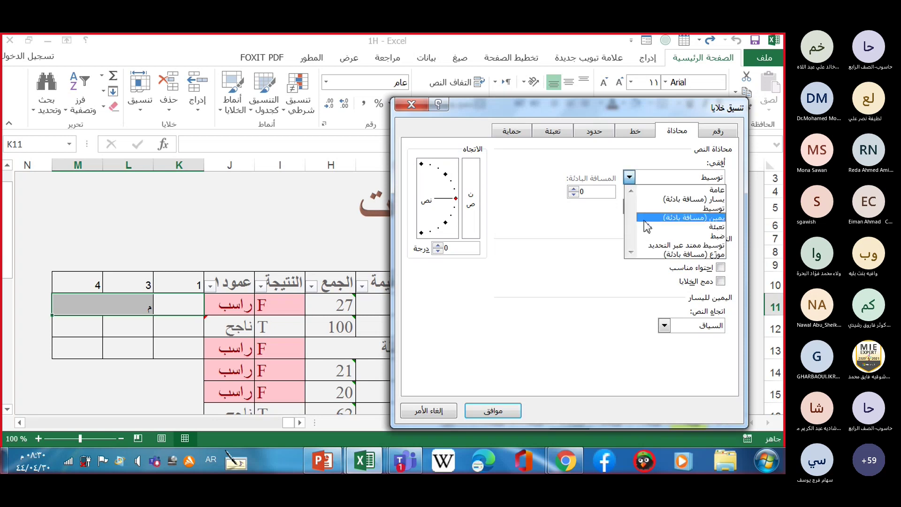
left_click(653, 246)
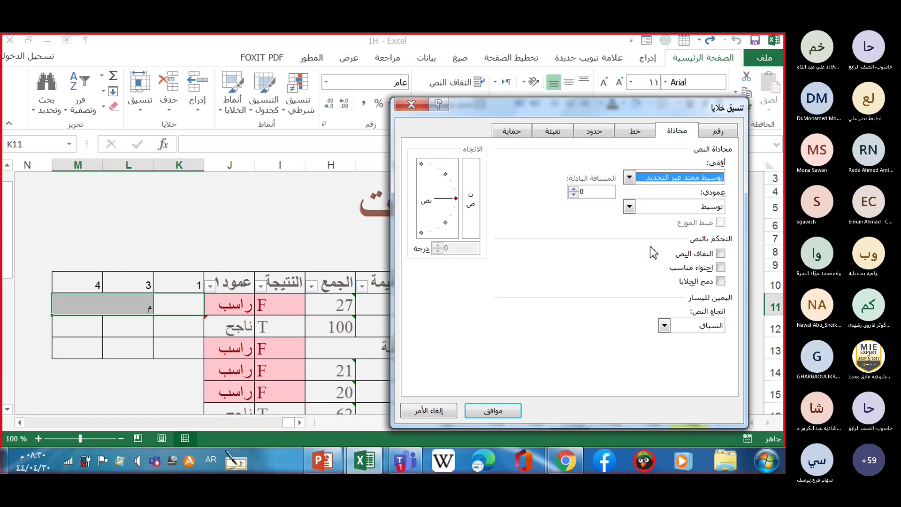
left_click(512, 416)
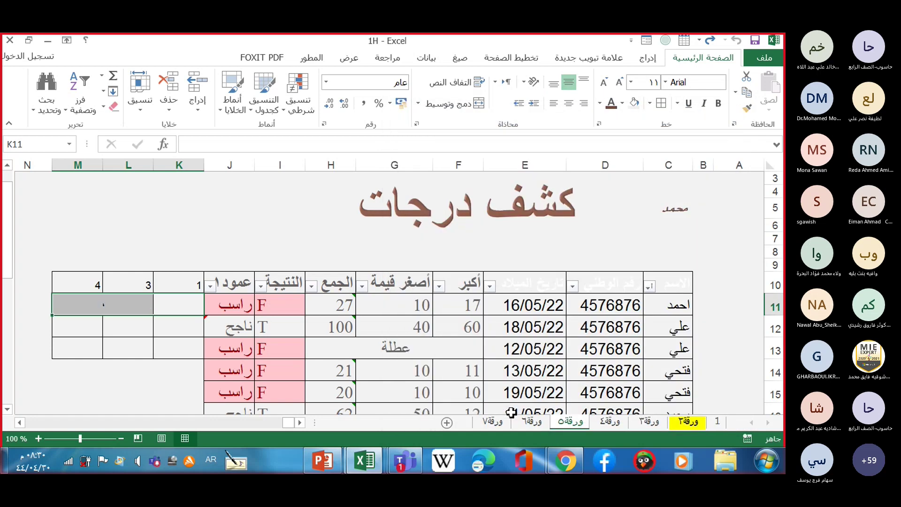
left_click(168, 305)
key("Return")
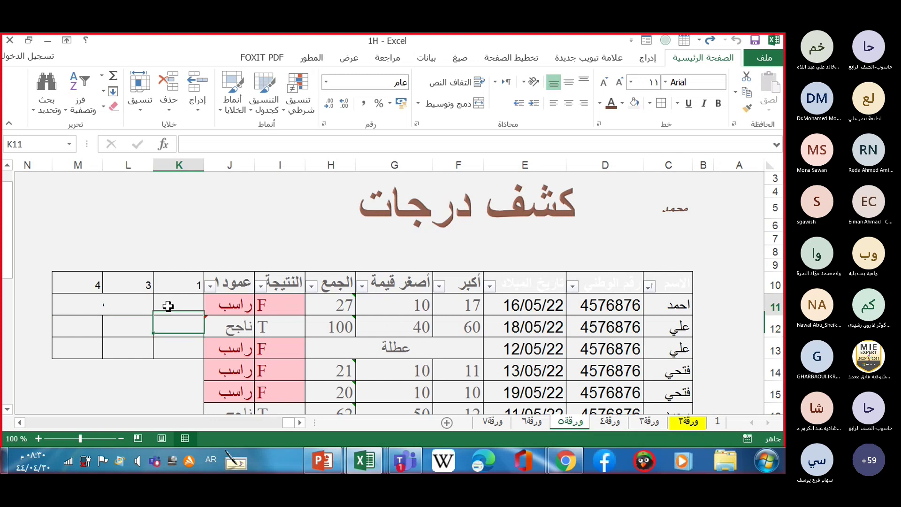
Type the word عطلة into cell K11
left_click(110, 331)
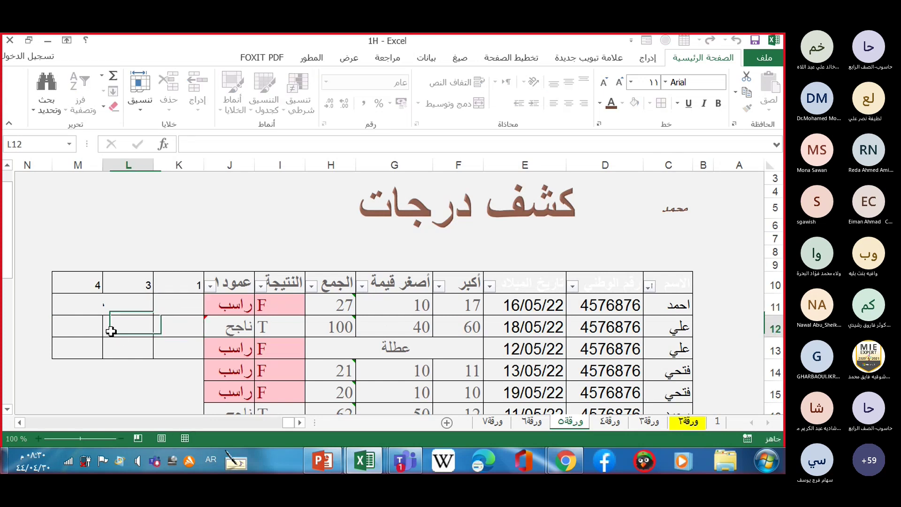
left_click(103, 307)
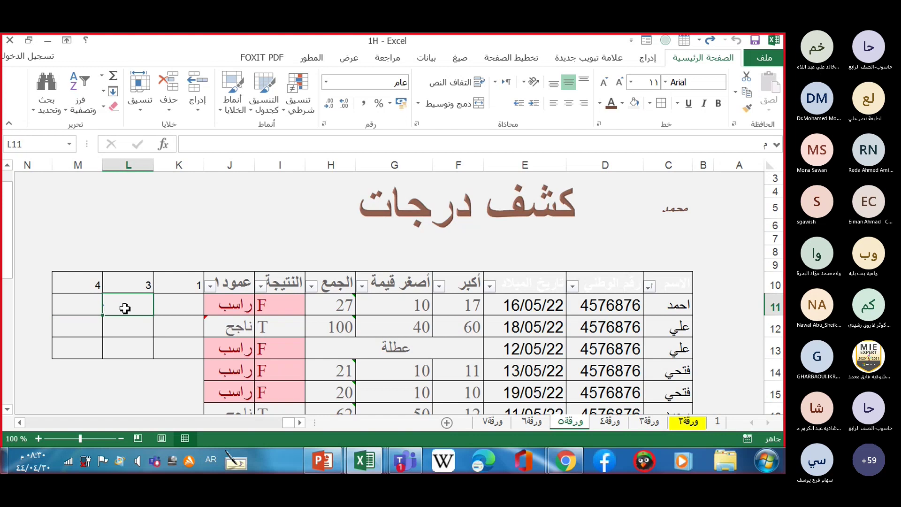
left_click(169, 298)
mouse_move(169, 298)
left_mouse_down()
mouse_move(102, 289)
mouse_move(97, 311)
left_mouse_up()
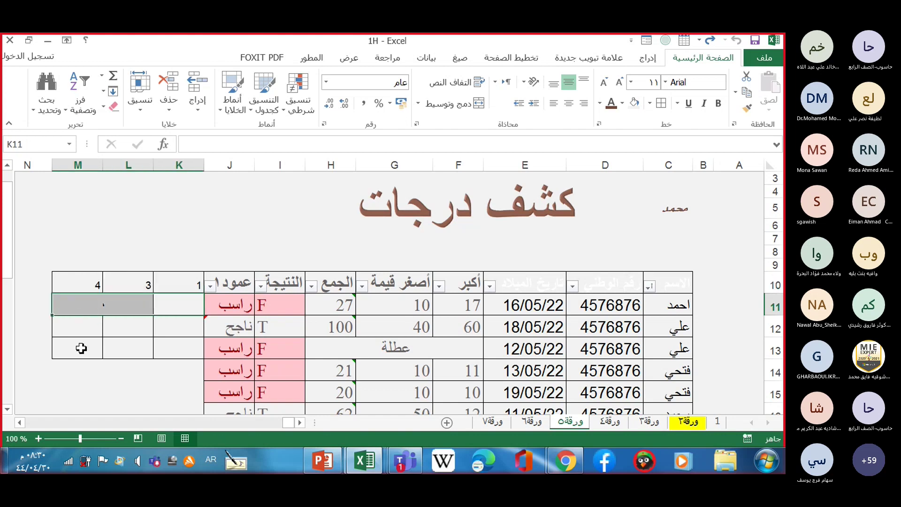
key("F2")
type("ع")
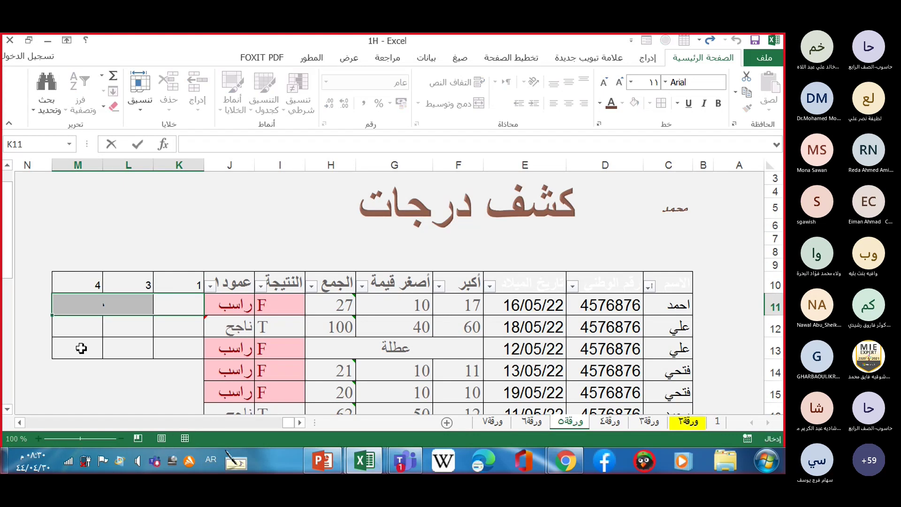
type("ط")
type("لة")
key("Return")
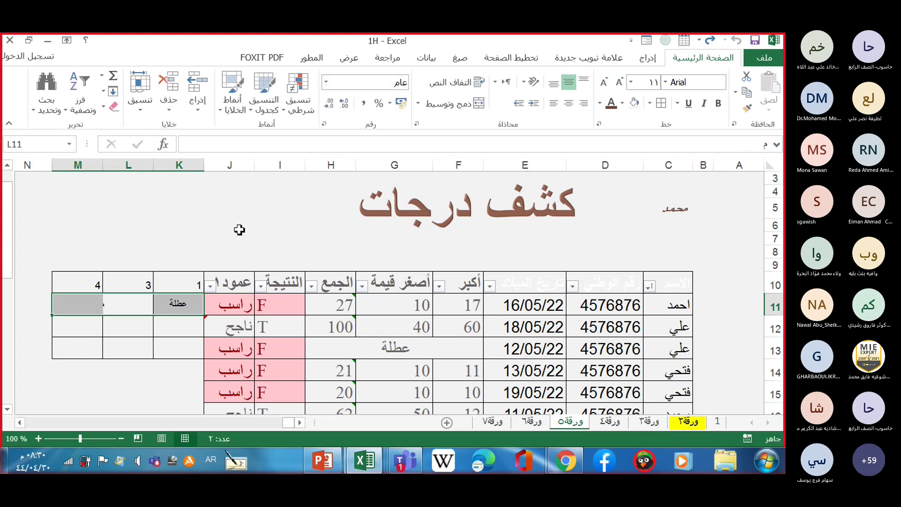
Reapply Center Across Selection alignment to the row-11 cells through Format Cells
left_click_drag(181, 302, 81, 305)
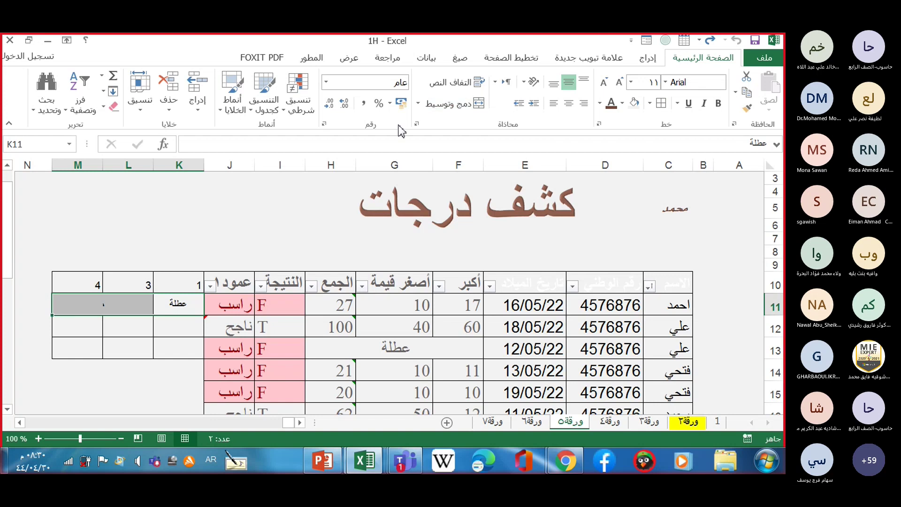
left_click(417, 123)
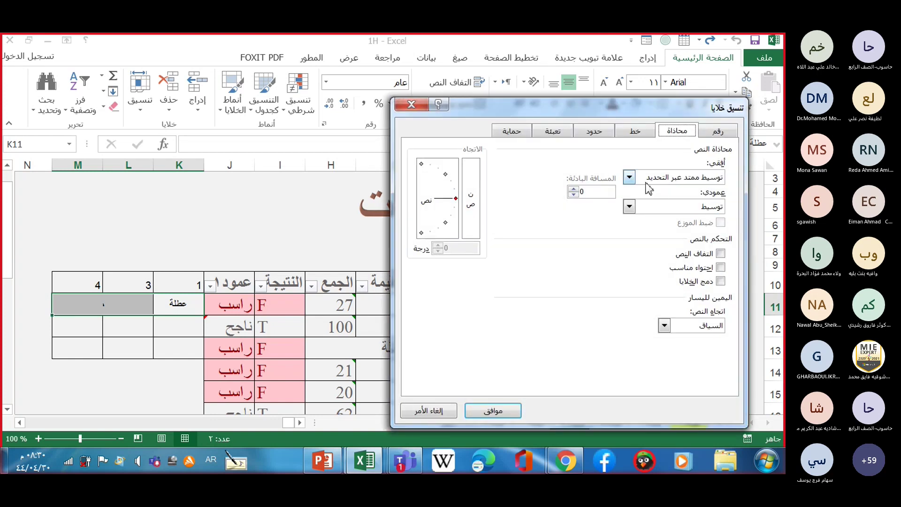
left_click(629, 178)
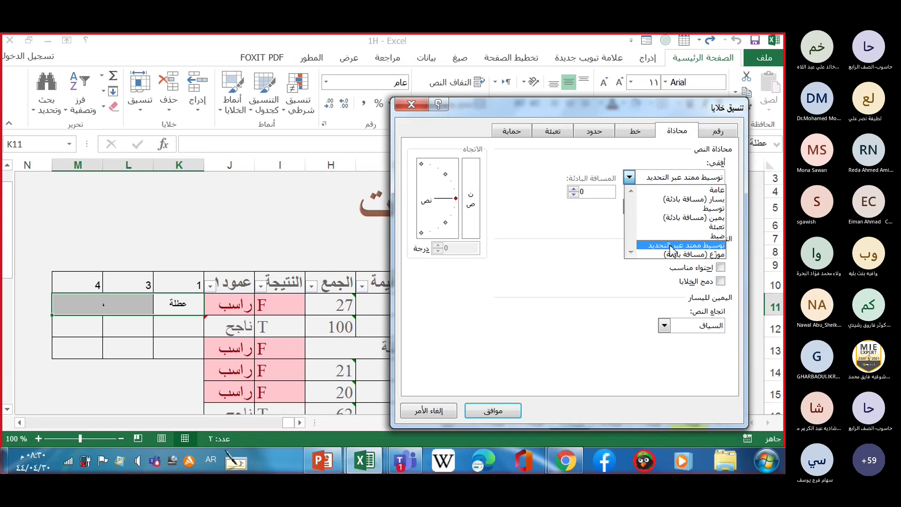
left_click(679, 245)
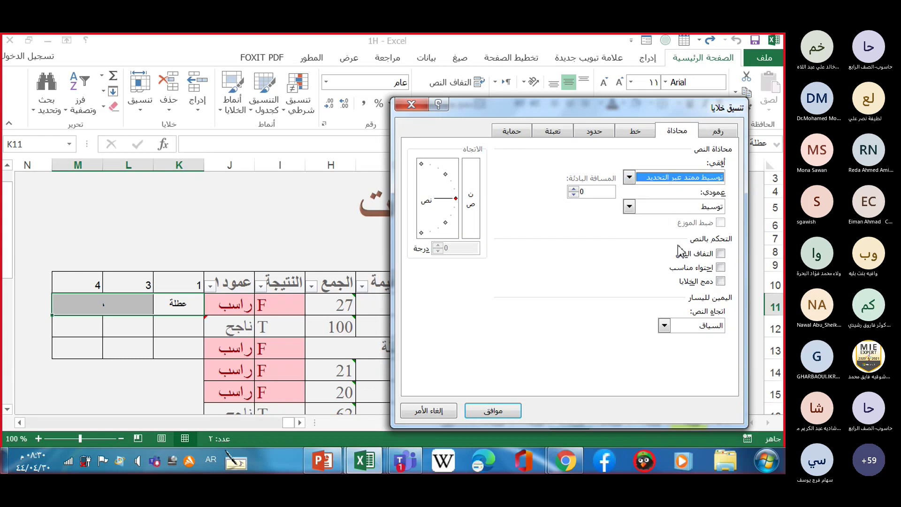
left_click(494, 411)
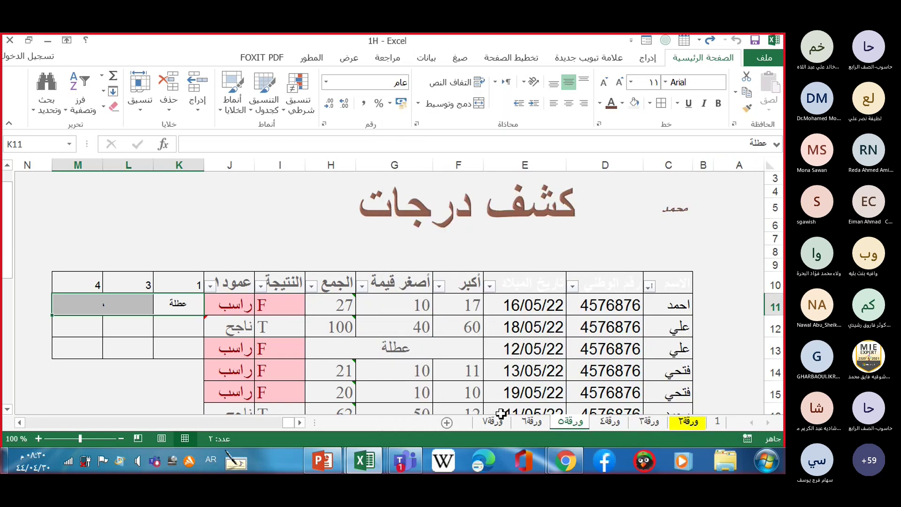
left_click(195, 304)
double_click(192, 304)
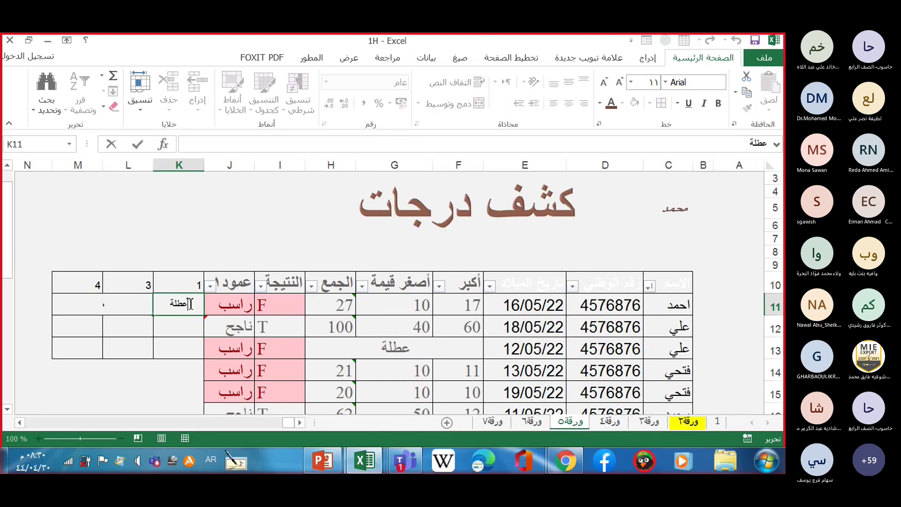
left_click_drag(179, 305, 191, 307)
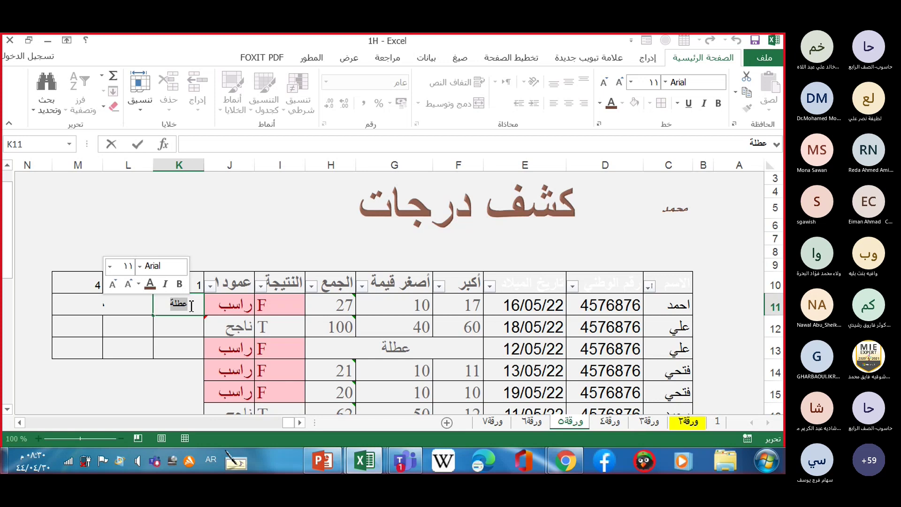
key("Escape")
left_click(396, 346)
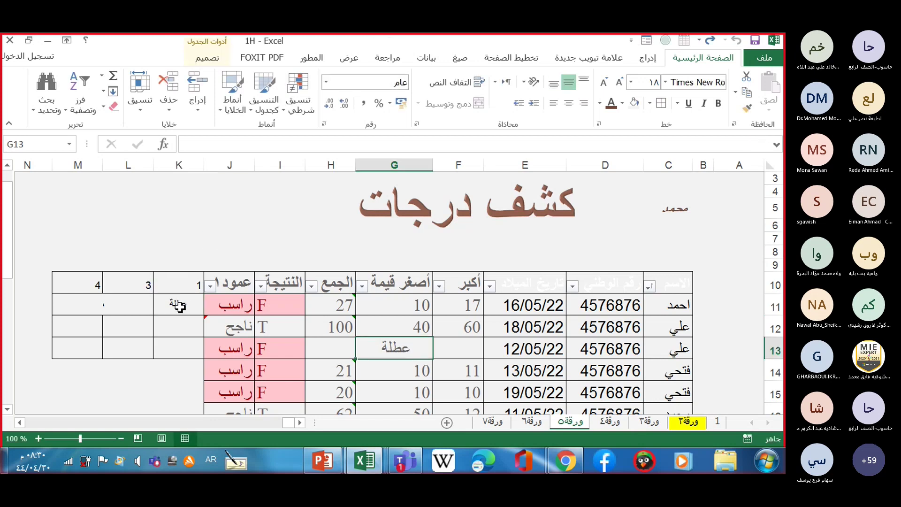
left_click(188, 303)
left_click_drag(188, 303, 143, 310)
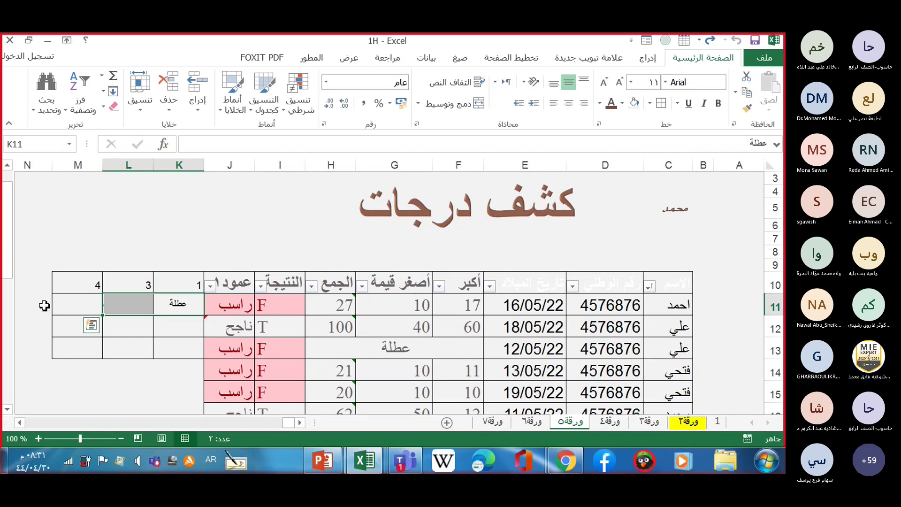
left_click(36, 319)
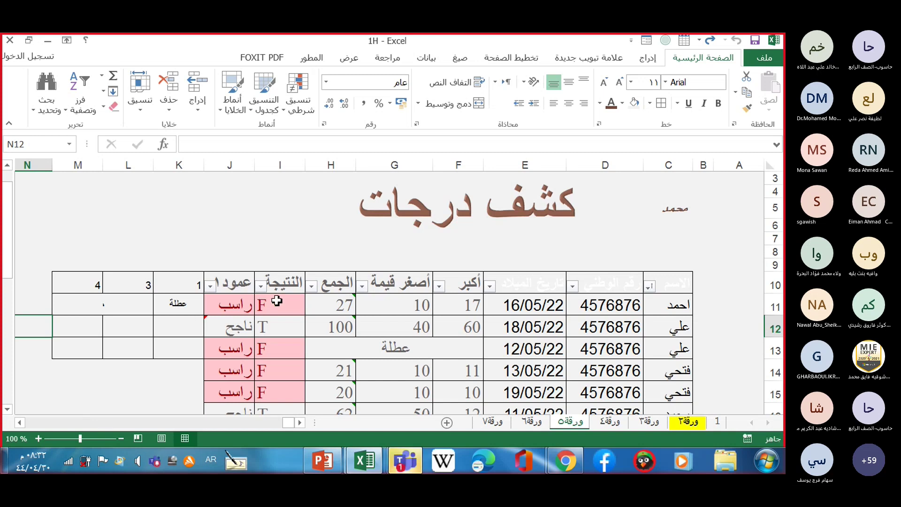
Inspect F11, G11 and H11's =SUM(F11:G11) total, then select the grade table from its headers
left_click(478, 303)
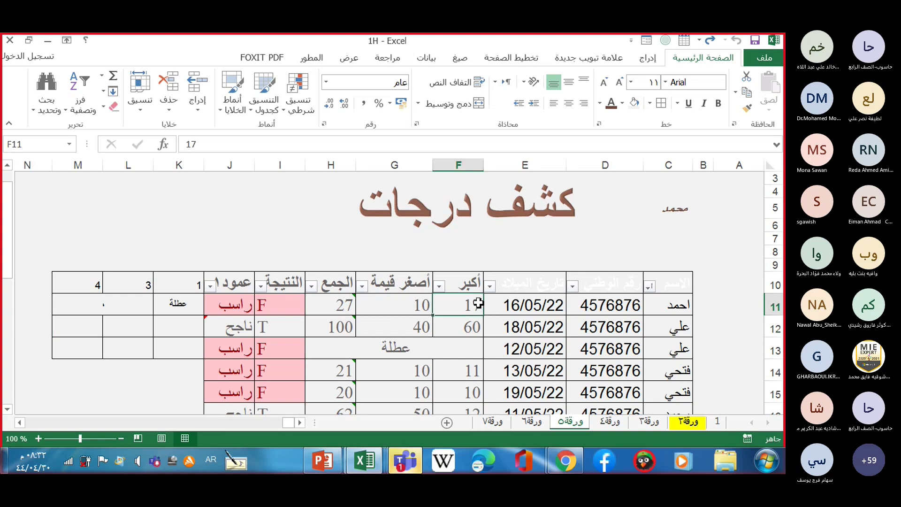
left_click(420, 303)
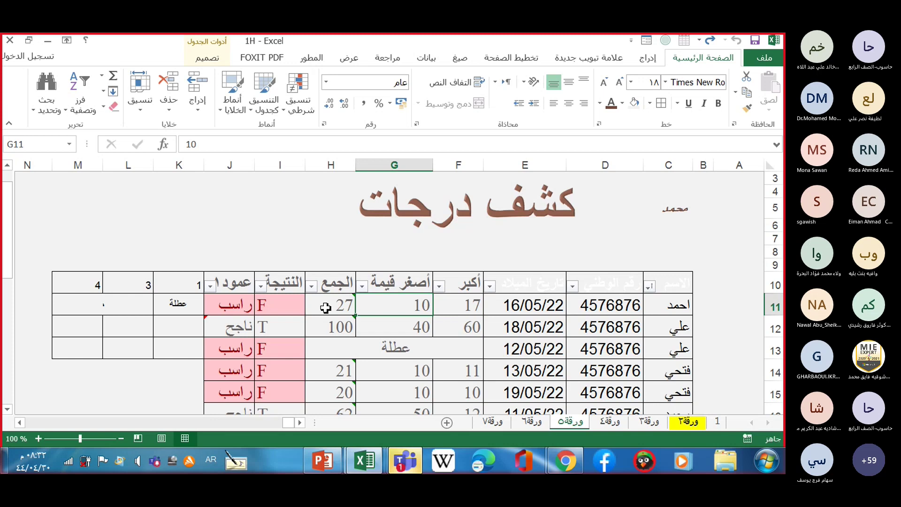
left_click(326, 308)
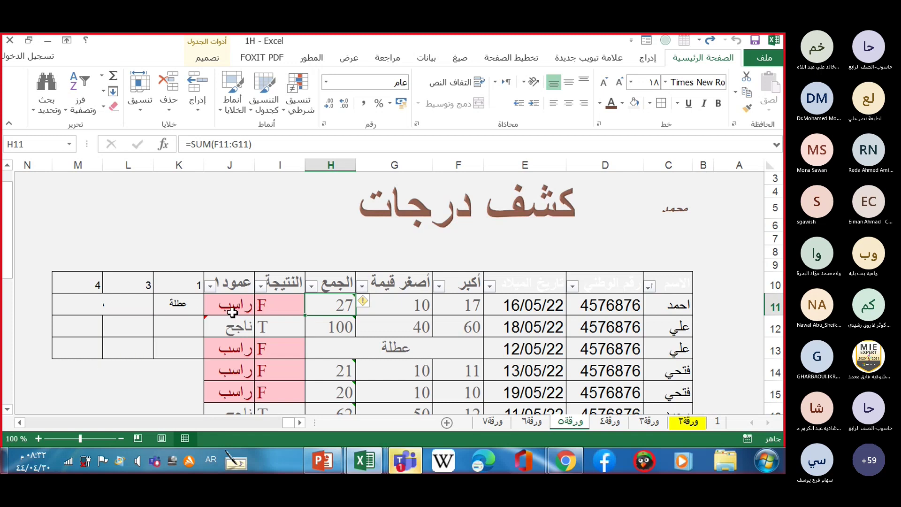
mouse_move(667, 284)
left_mouse_down()
mouse_move(494, 296)
mouse_move(216, 412)
left_mouse_up()
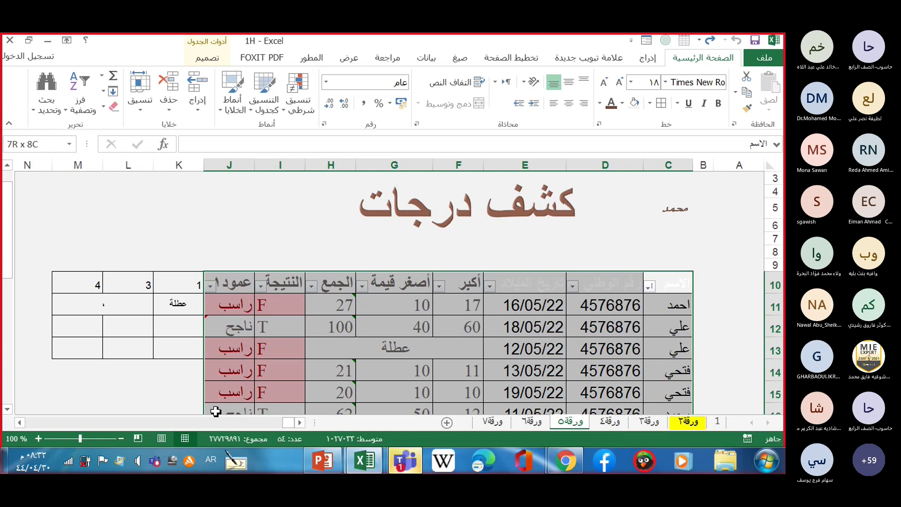
Preview the Format as Table style gallery for the grade table, closing it unchanged
left_click_drag(215, 411, 227, 374)
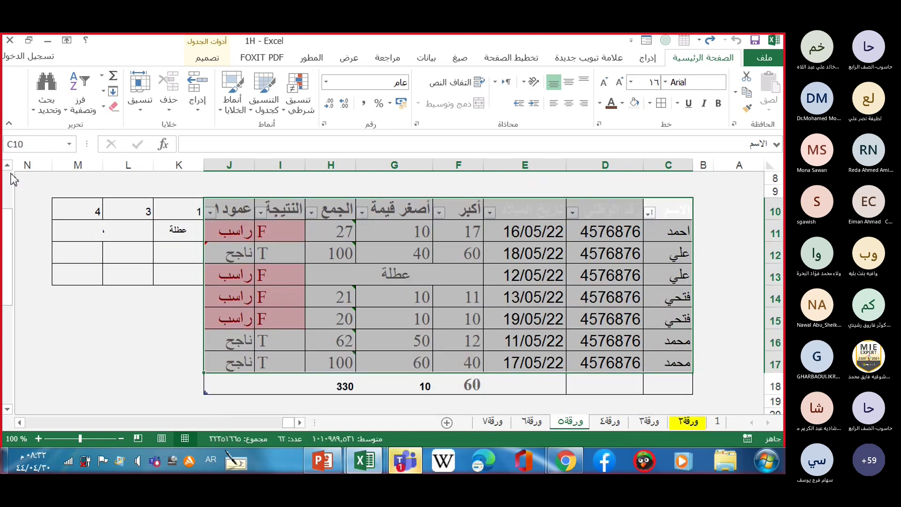
scroll(13, 178, "up", 3)
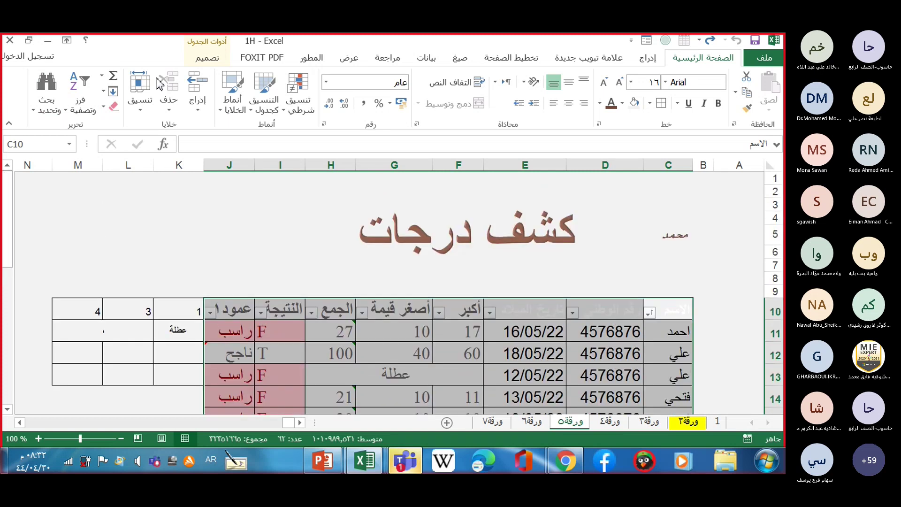
left_click(259, 113)
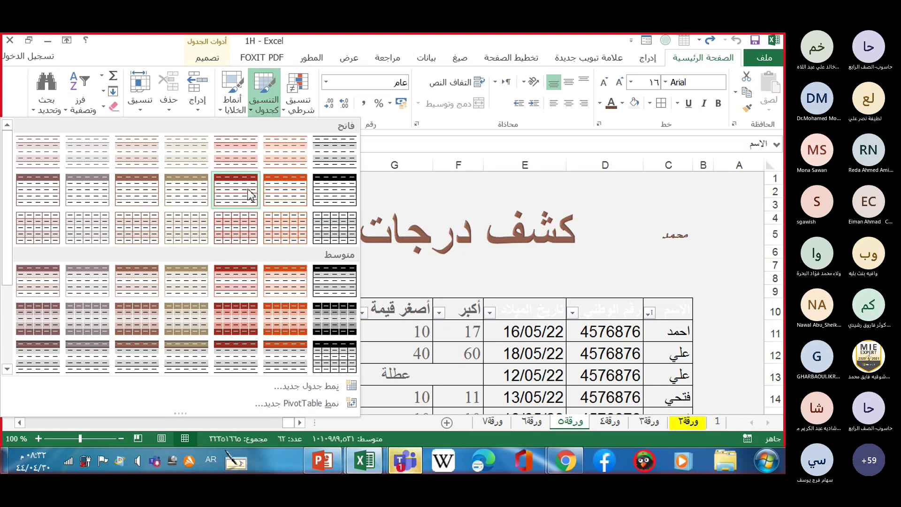
key("Escape")
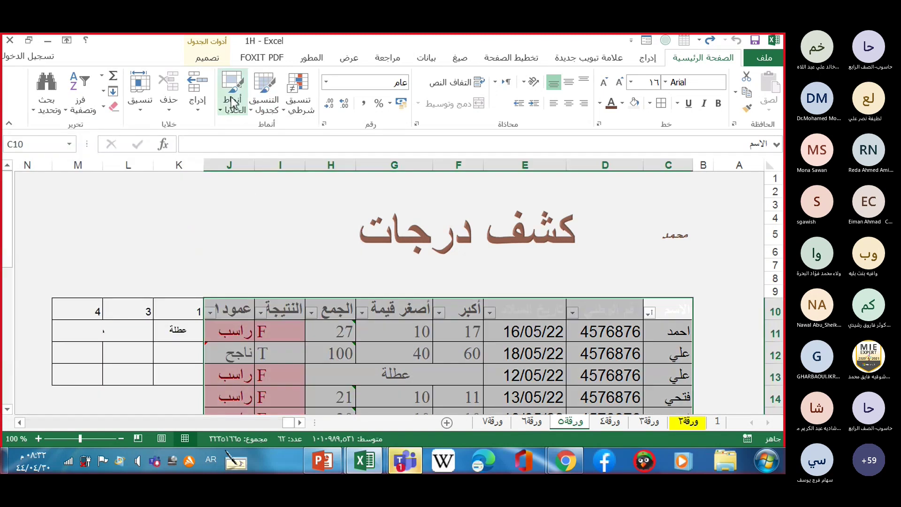
scroll(9, 254, "down", 5)
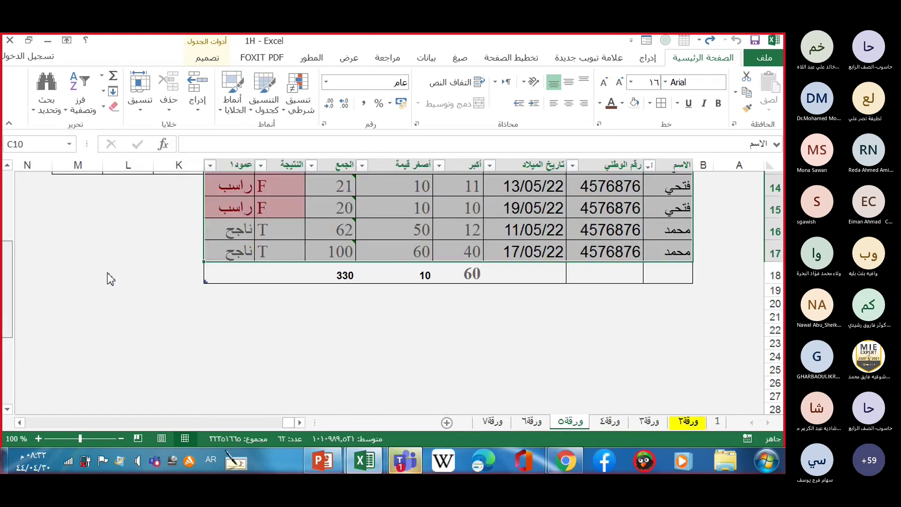
left_click(128, 275)
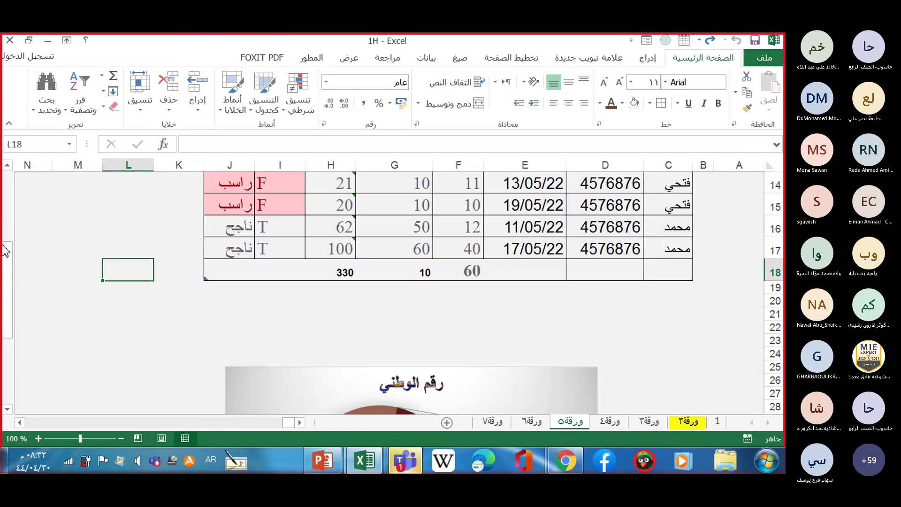
Reselect the grade table and apply a new table style with bold black header names
left_click_drag(4, 275, 5, 172)
scroll(6, 173, "up", 2)
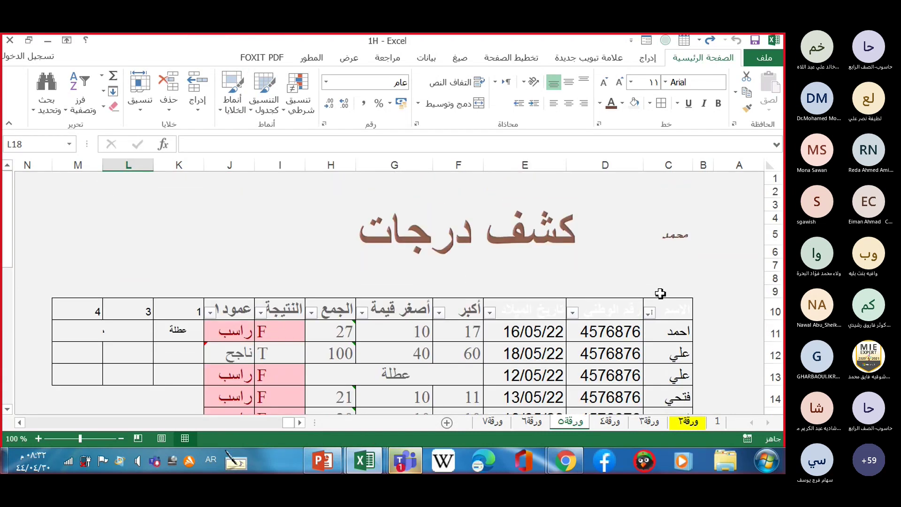
mouse_move(667, 312)
left_mouse_down()
mouse_move(481, 386)
mouse_move(217, 434)
mouse_move(216, 390)
left_mouse_up()
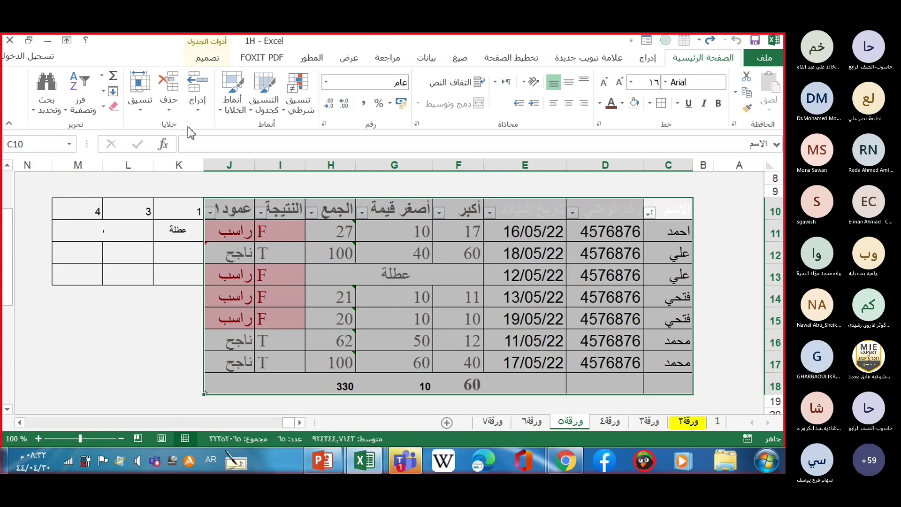
left_click(257, 106)
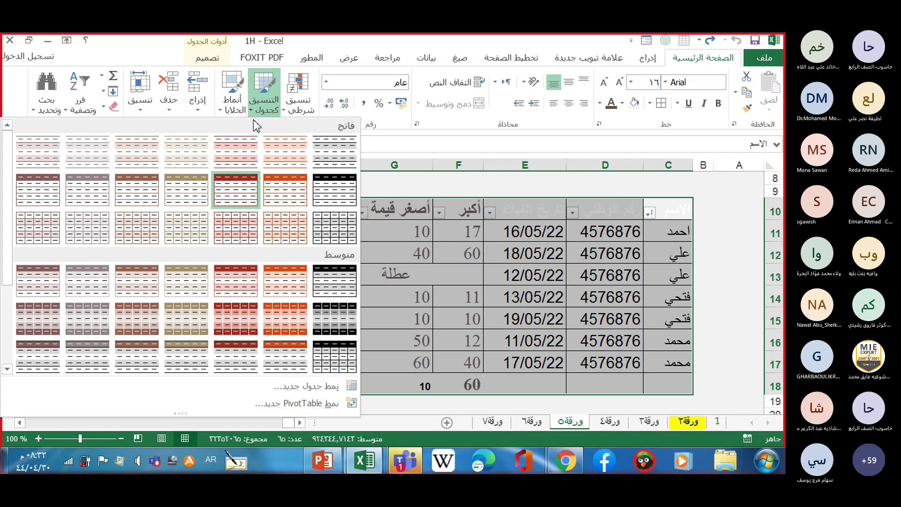
left_click(243, 229)
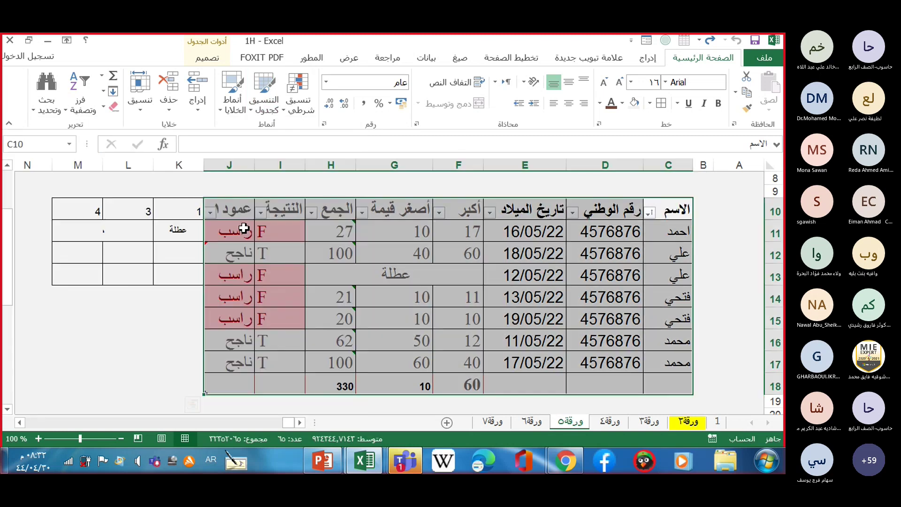
left_click(170, 322)
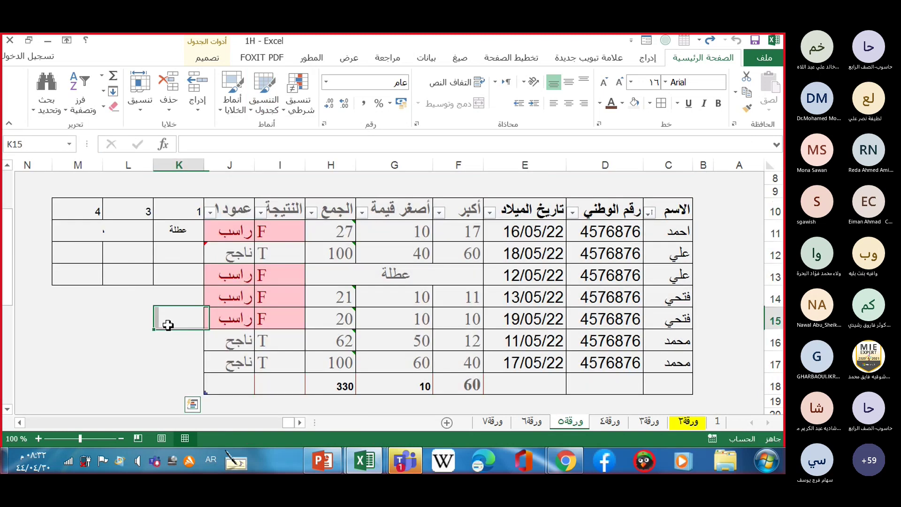
double_click(163, 345)
key("F2")
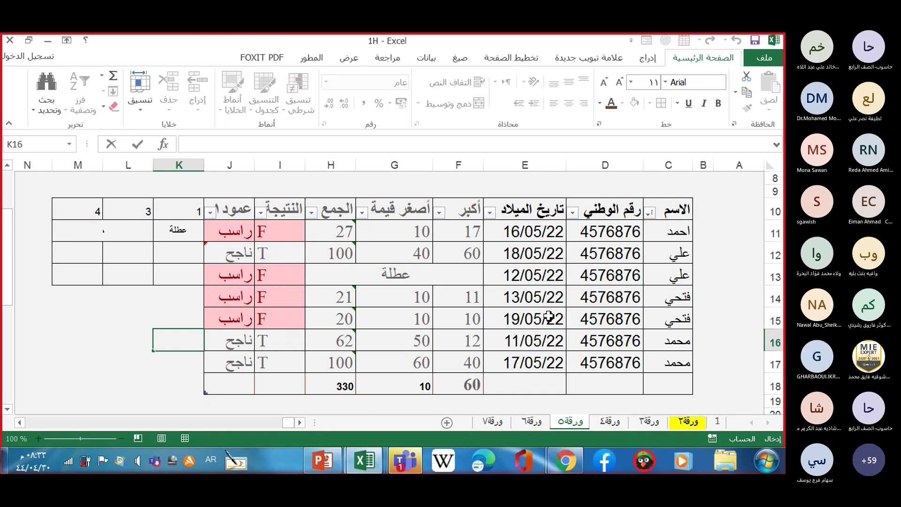
left_click(725, 226)
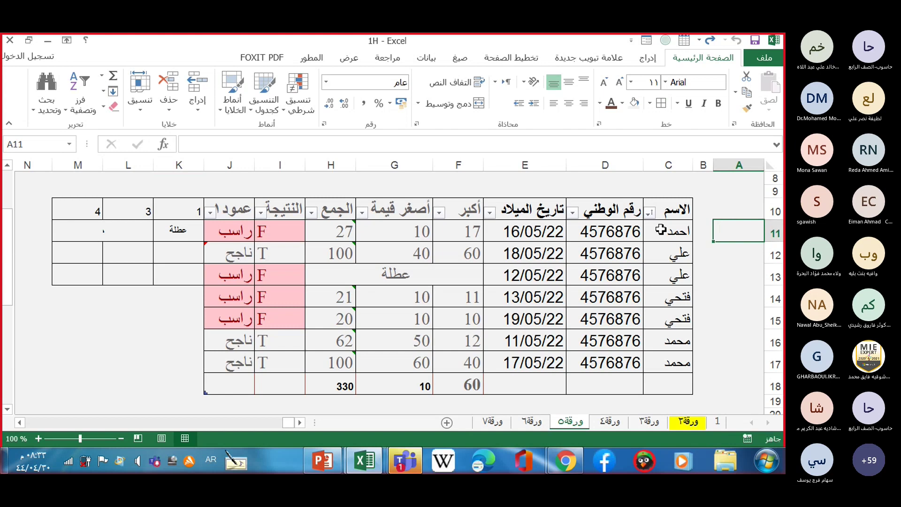
Fill every cell of the worksheet with a brown theme colour from Fill Color
left_click(770, 164)
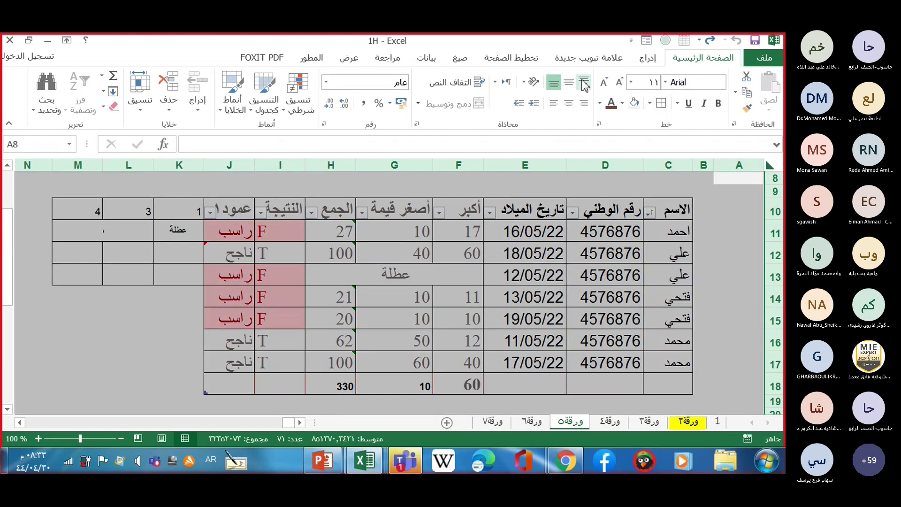
left_click(623, 103)
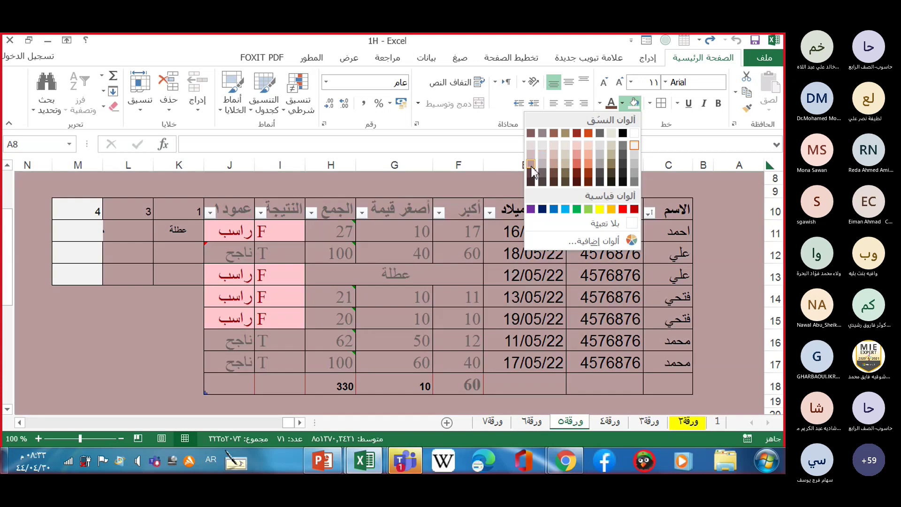
left_click(532, 171)
left_click(161, 313)
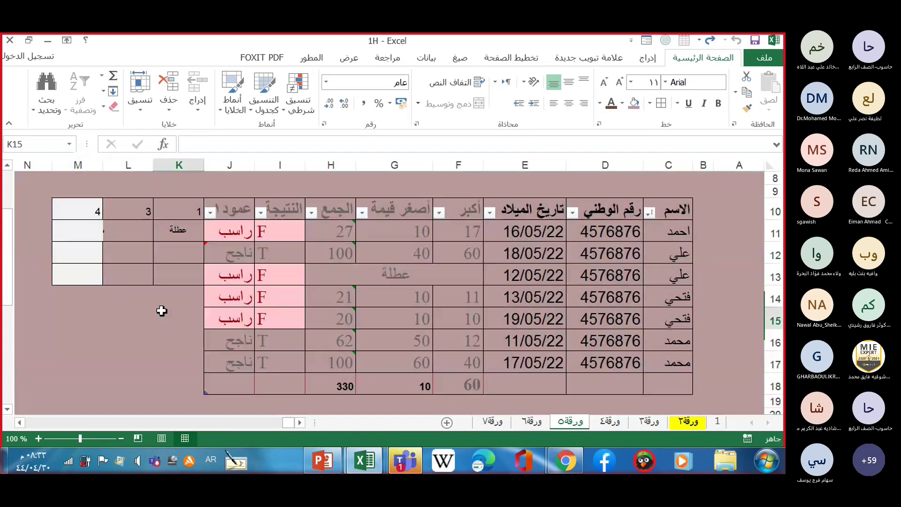
left_click(289, 111)
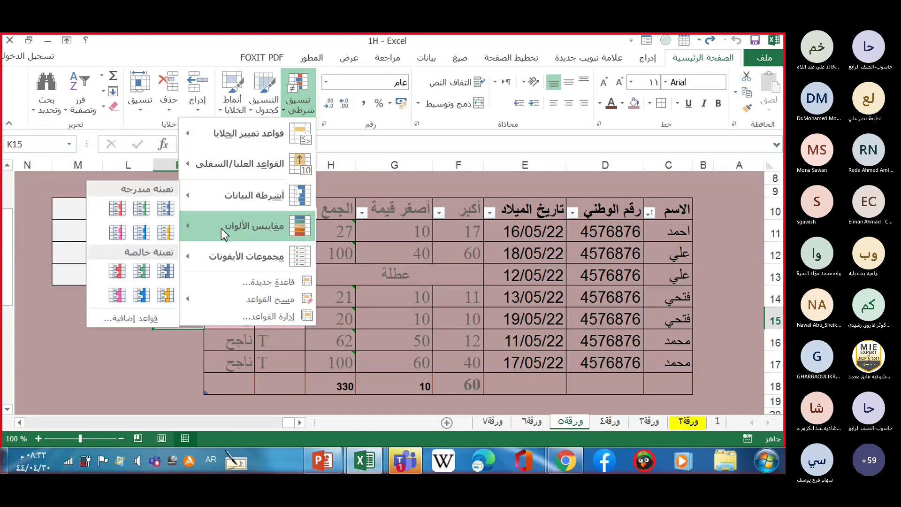
mouse_move(253, 196)
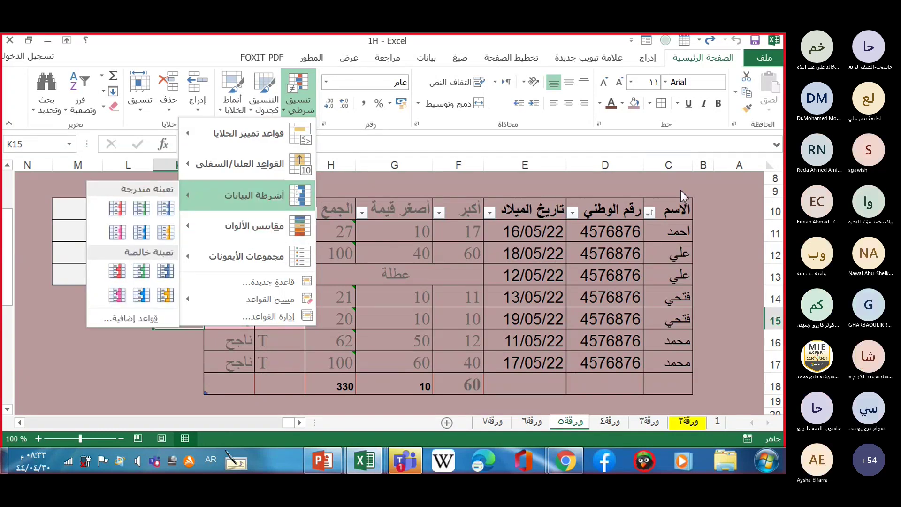
Select the grade table C10:J18 and apply green gradient-fill data bars
left_click(530, 223)
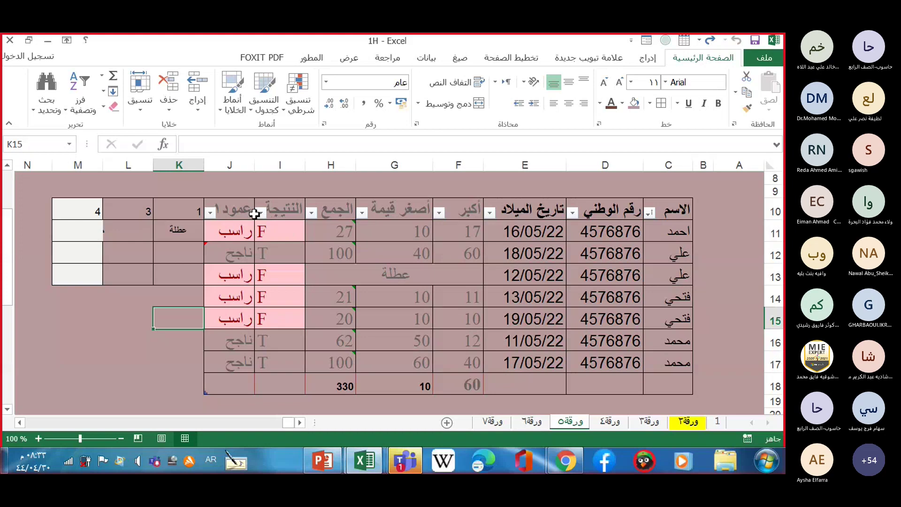
left_click_drag(277, 208, 263, 385)
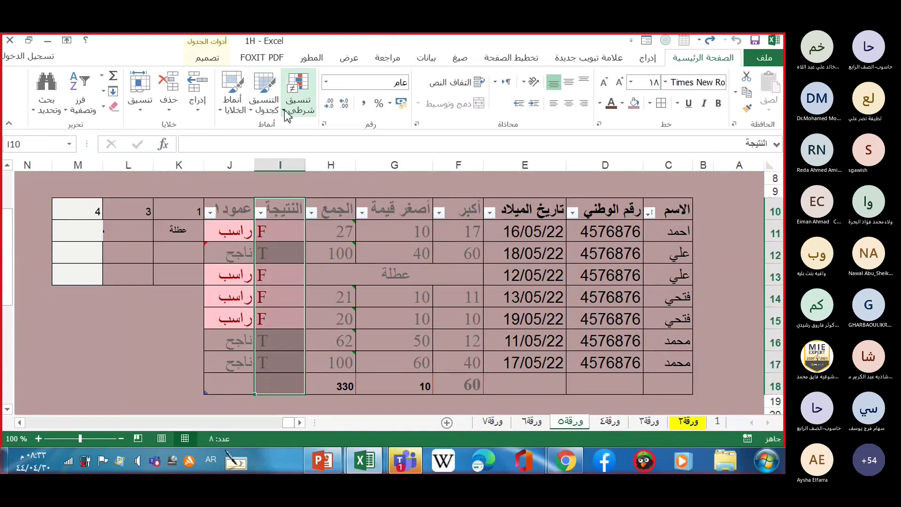
left_click(298, 94)
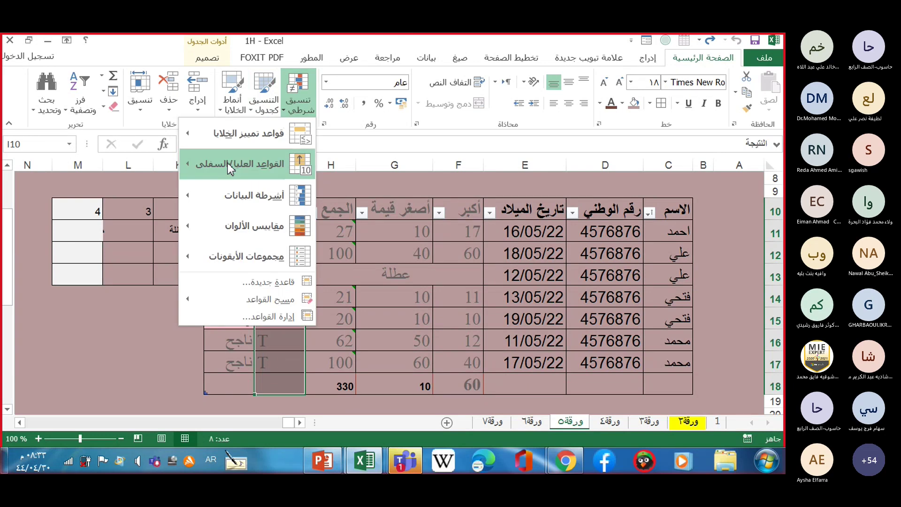
mouse_move(246, 196)
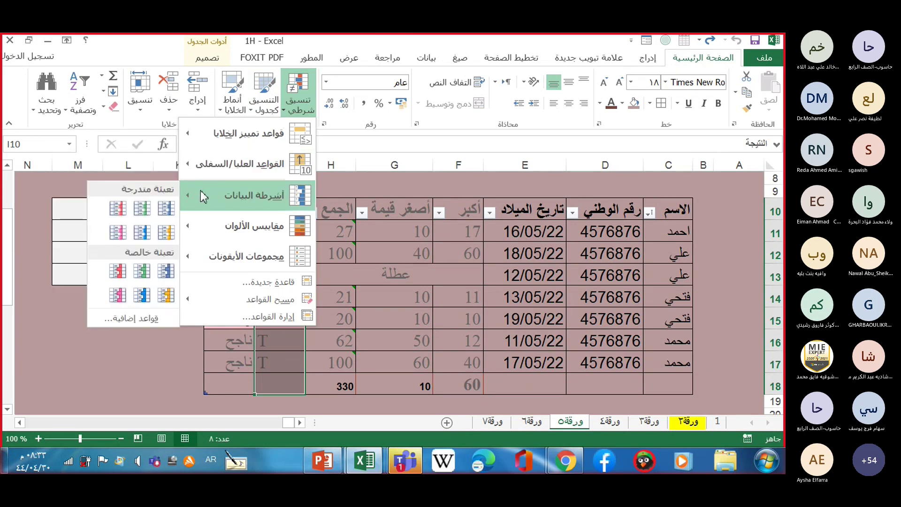
key("Escape")
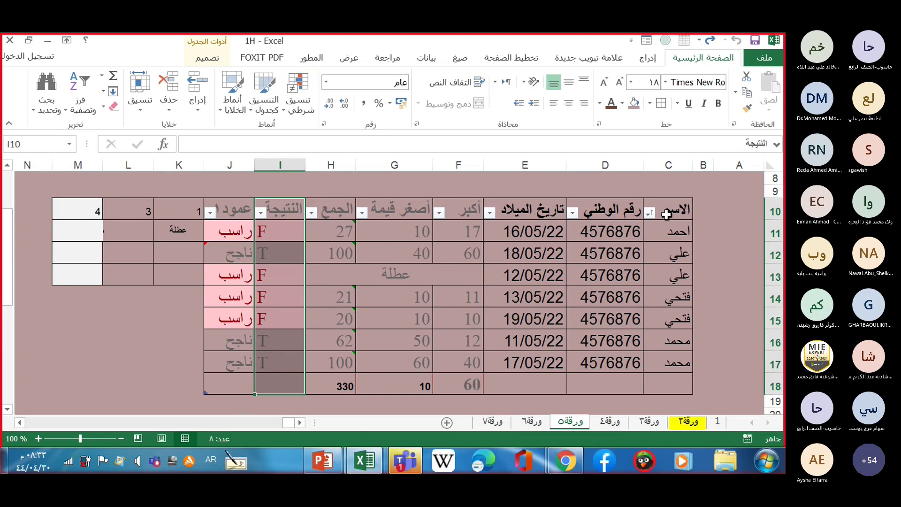
left_click_drag(667, 215, 291, 294)
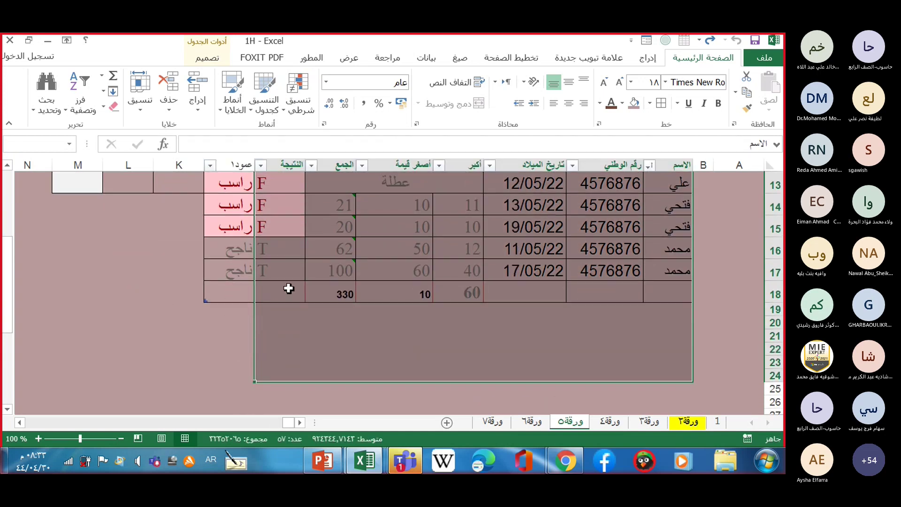
left_click(141, 322)
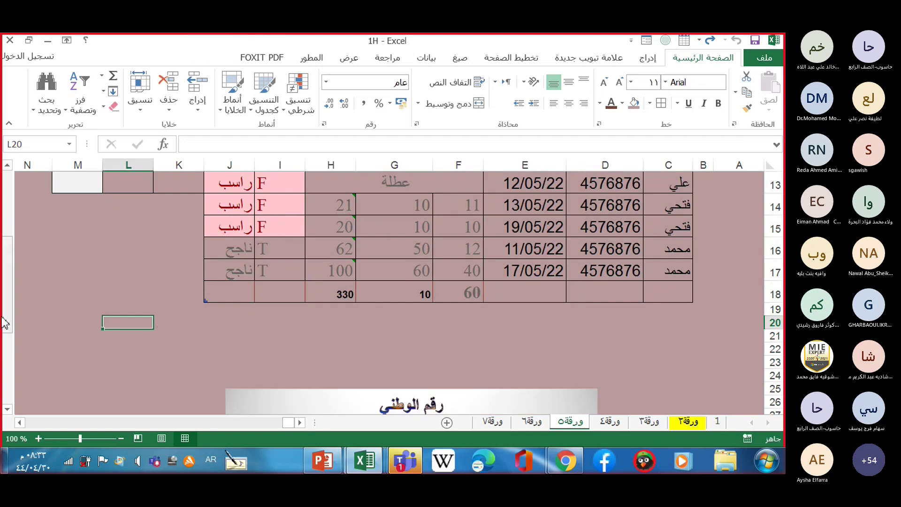
left_click_drag(6, 316, 6, 274)
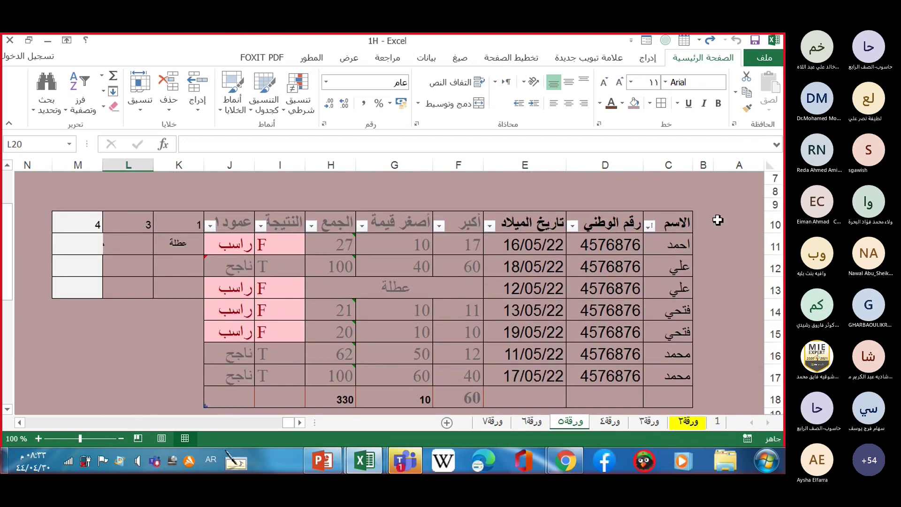
left_click_drag(668, 225, 204, 393)
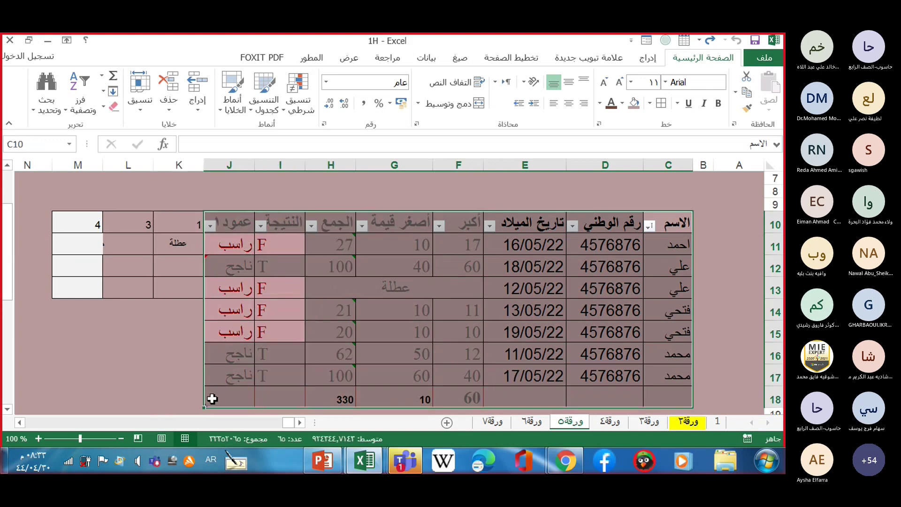
left_click(298, 91)
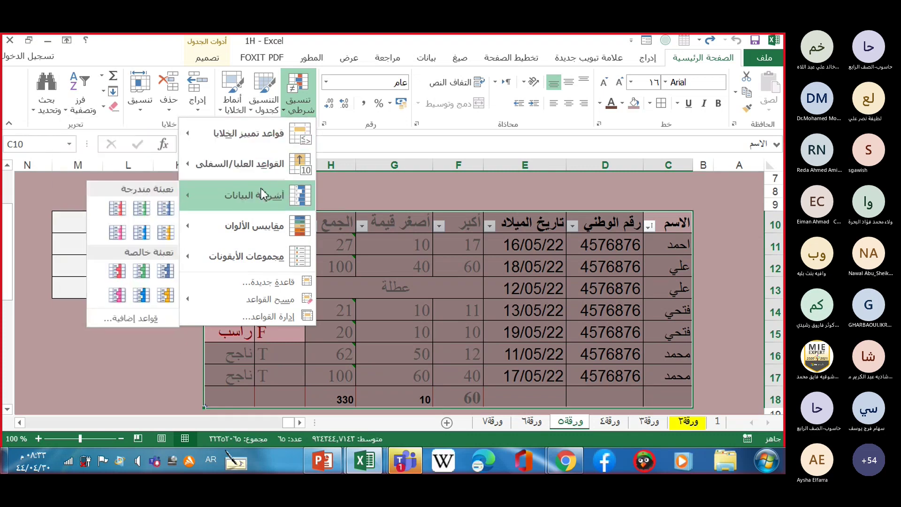
left_click(142, 211)
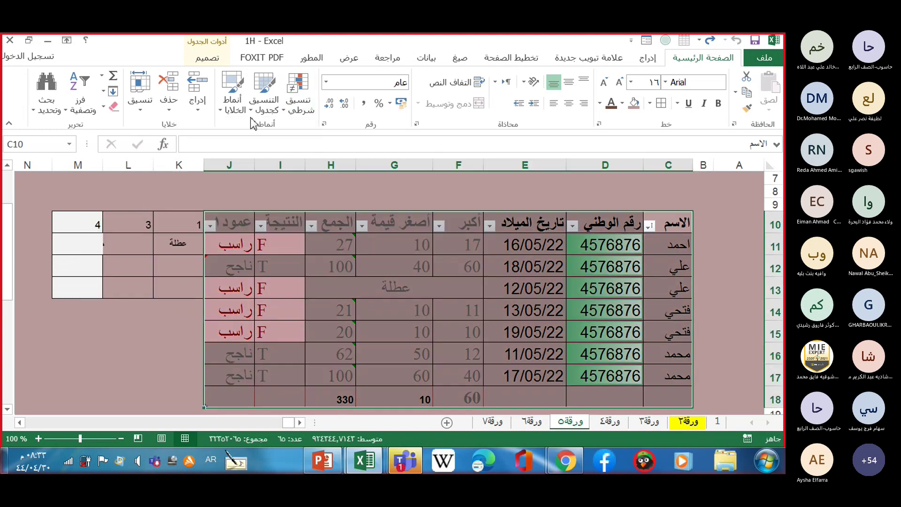
Add a colour scale to the table's numbers, then back out of the colour scale choices
left_click(294, 119)
mouse_move(255, 225)
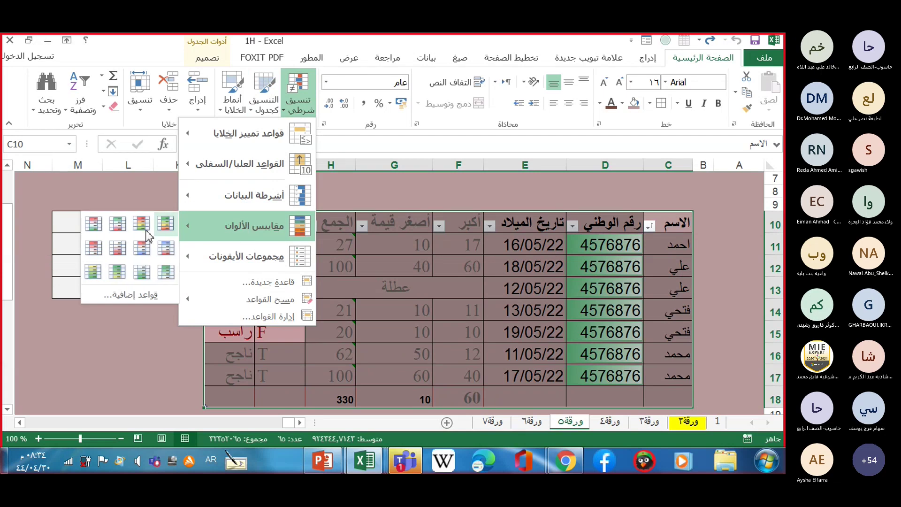
left_click(126, 249)
key("ctrl+a")
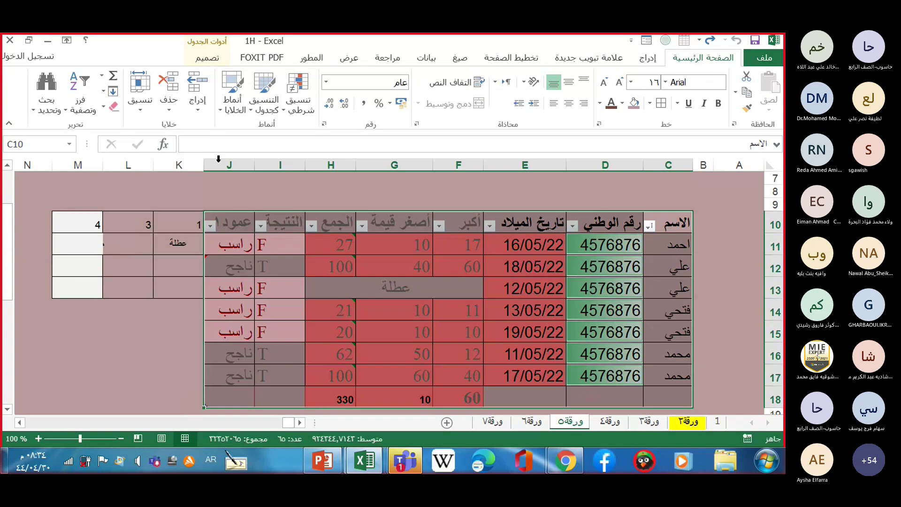
left_click(287, 111)
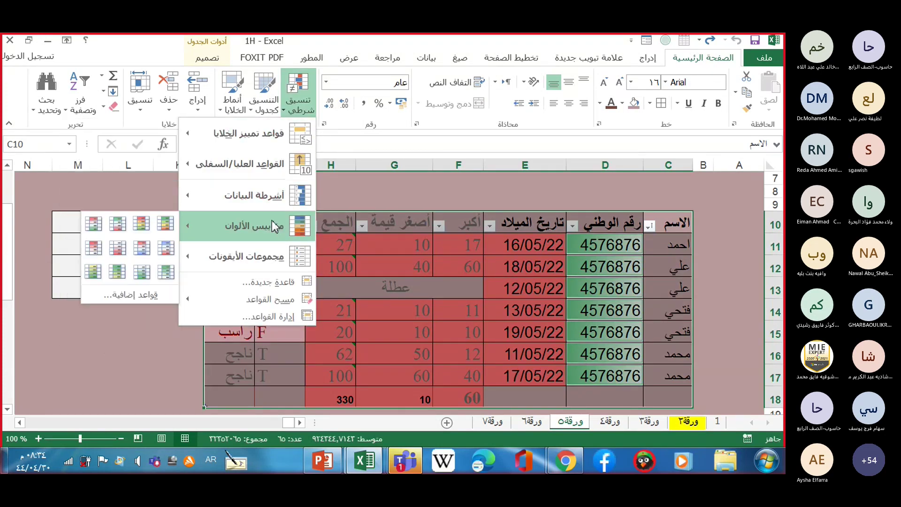
mouse_move(254, 226)
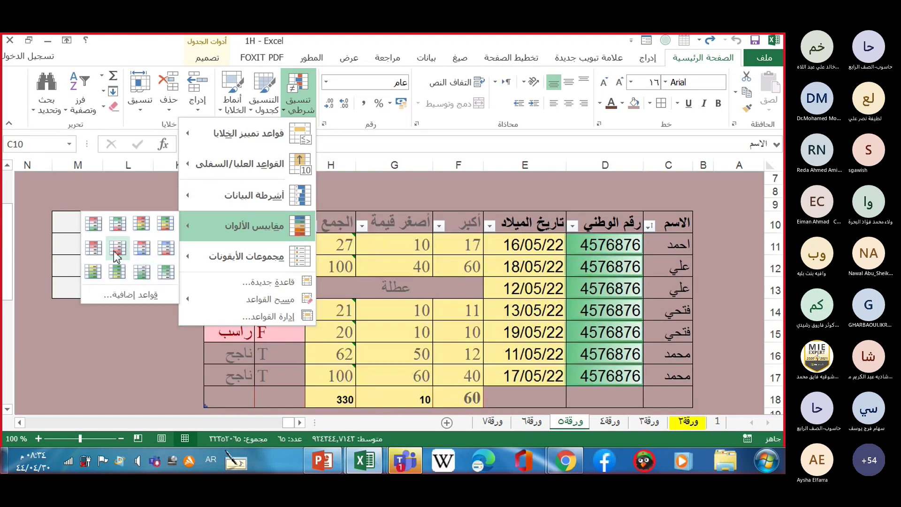
key("Escape")
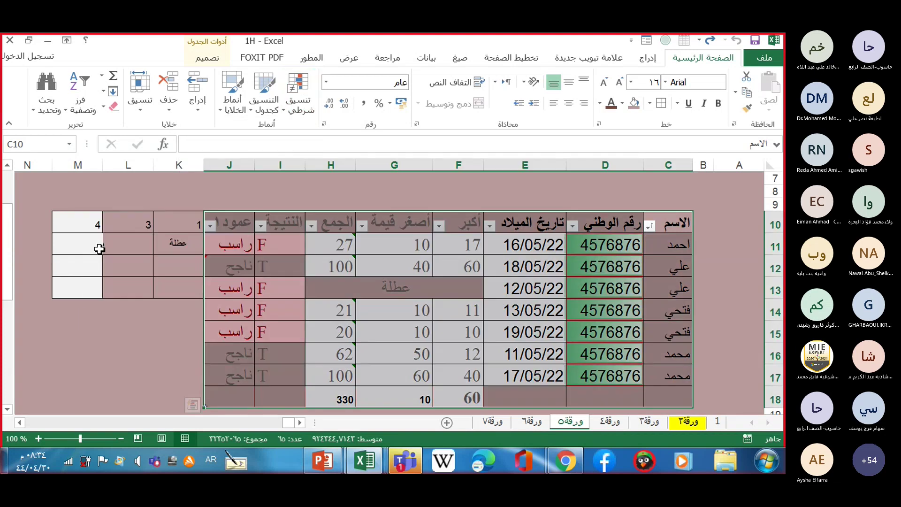
After browsing Cell Styles and Format as Table, apply the Ratings icon set to the table's numbers
left_click(233, 105)
left_click(258, 113)
left_click(259, 112)
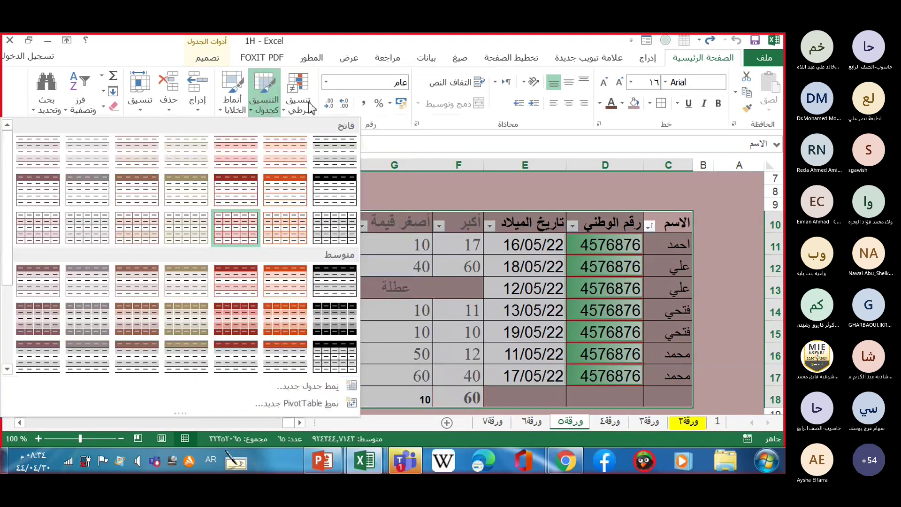
left_click(298, 101)
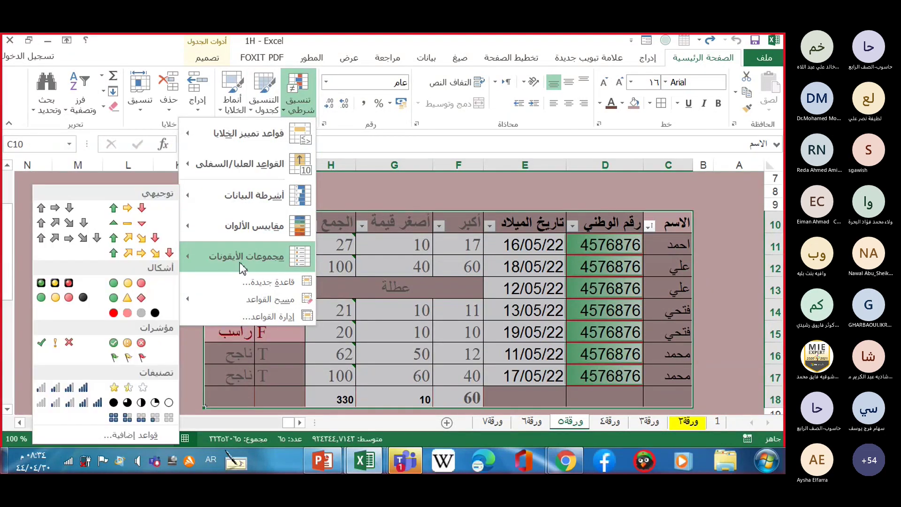
mouse_move(247, 257)
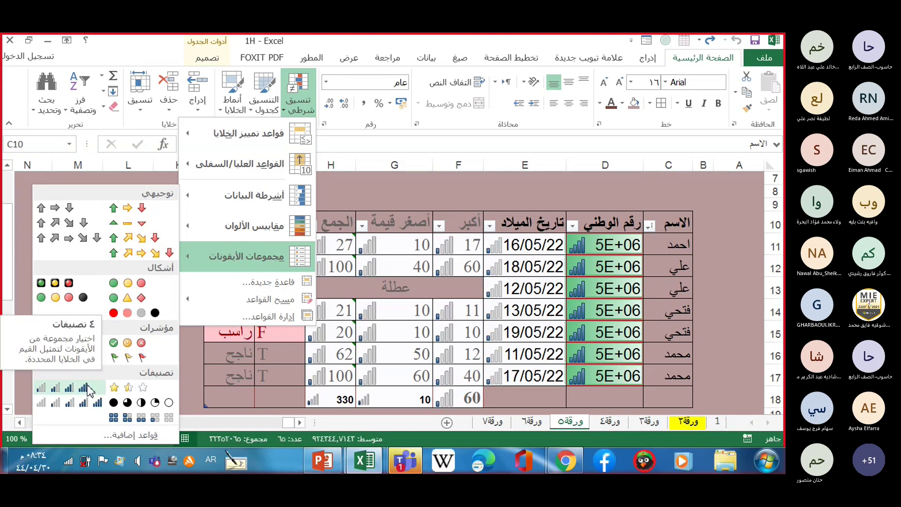
left_click(98, 403)
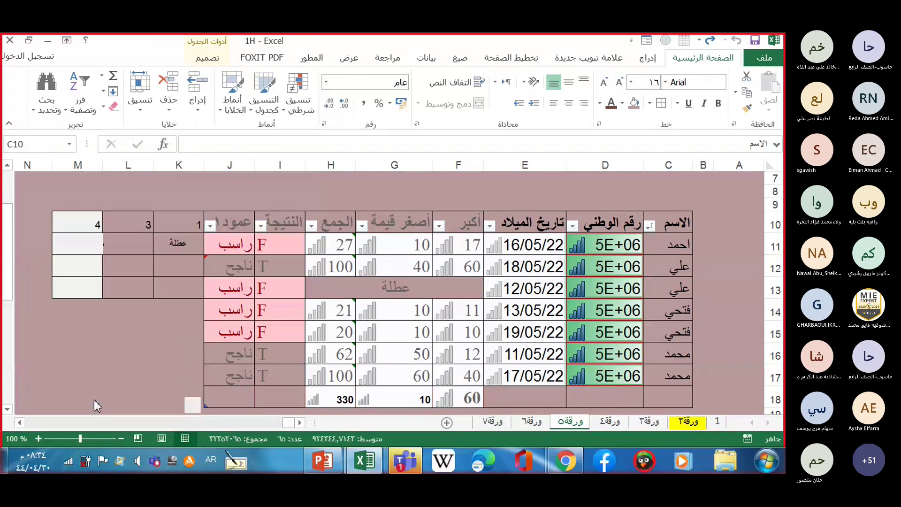
Set cell L15 to Wrap Text with Left-to-Right direction, showing the text direction list
left_click(133, 341)
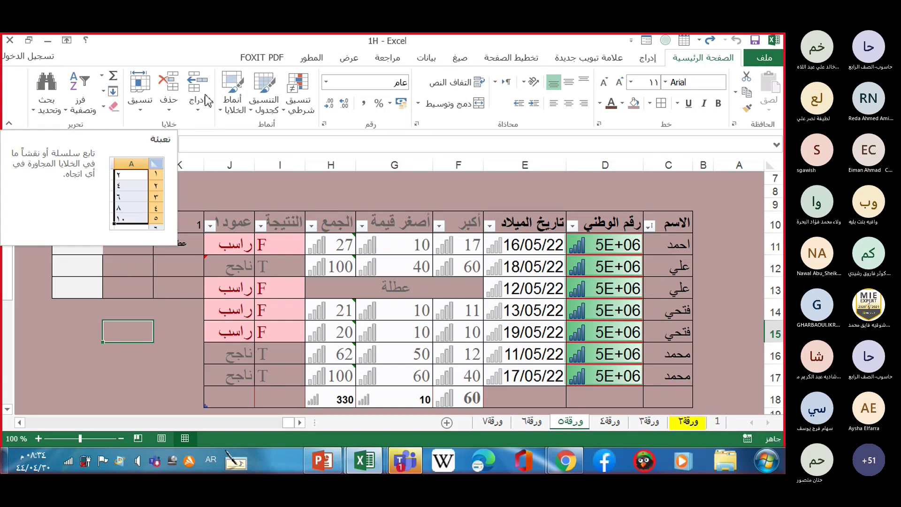
left_click(452, 90)
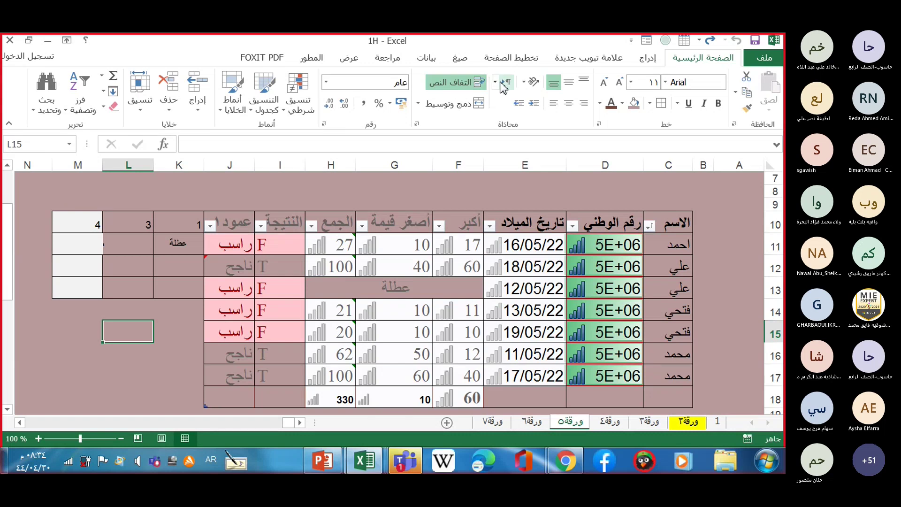
left_click(506, 85)
left_click(496, 83)
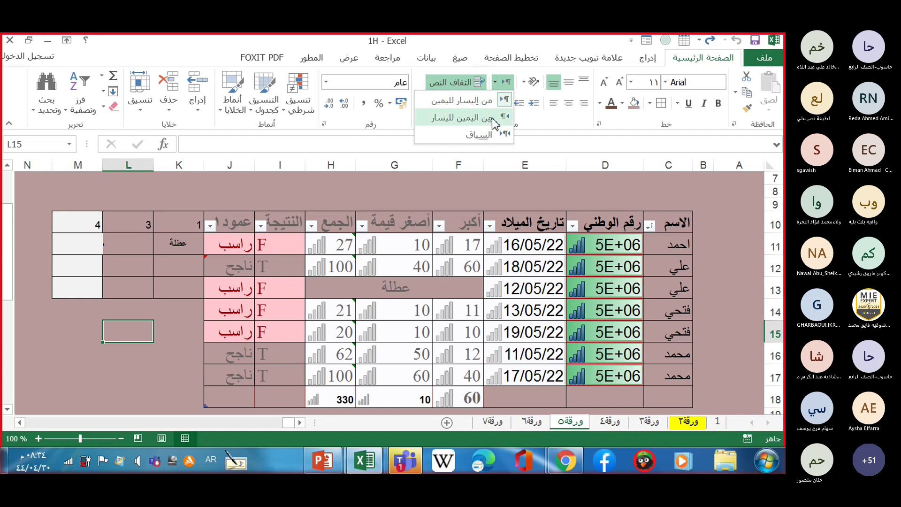
Enter a student's first name in cell C7, fixing the mistyped letters, and select column C
left_click(564, 196)
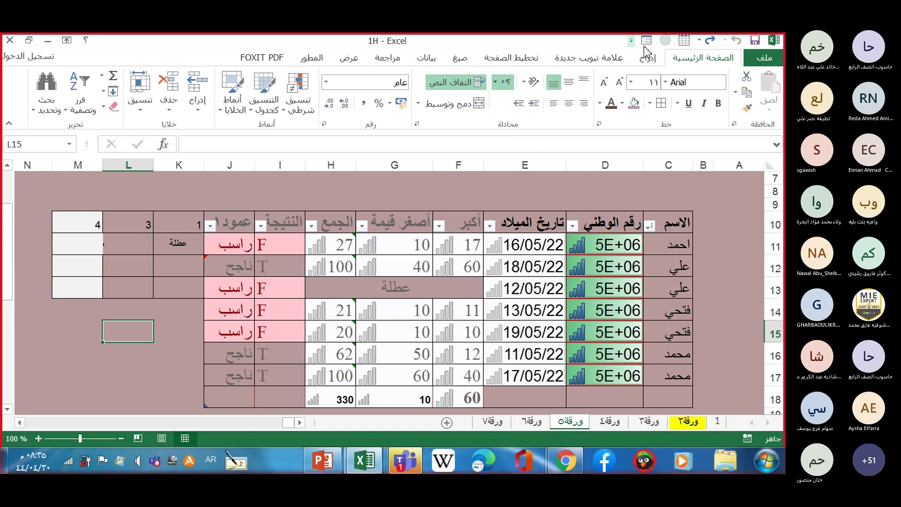
left_click(738, 184)
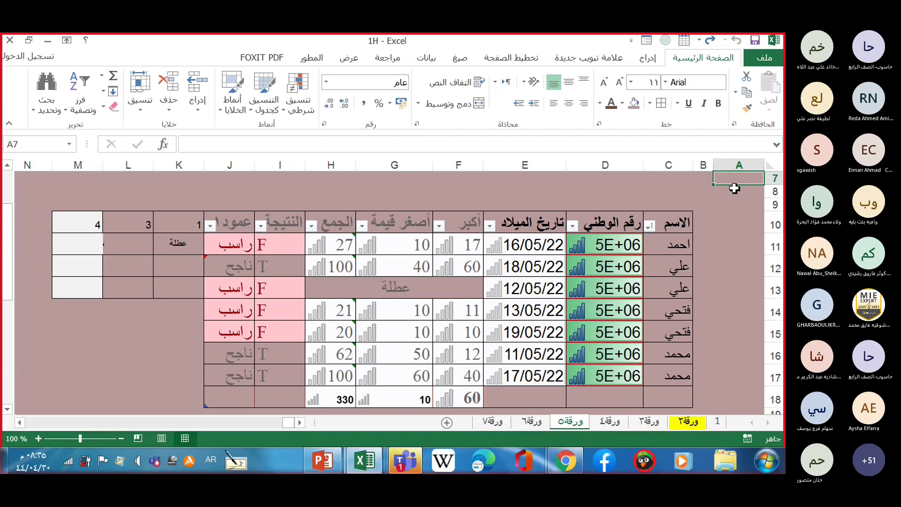
left_click(735, 190)
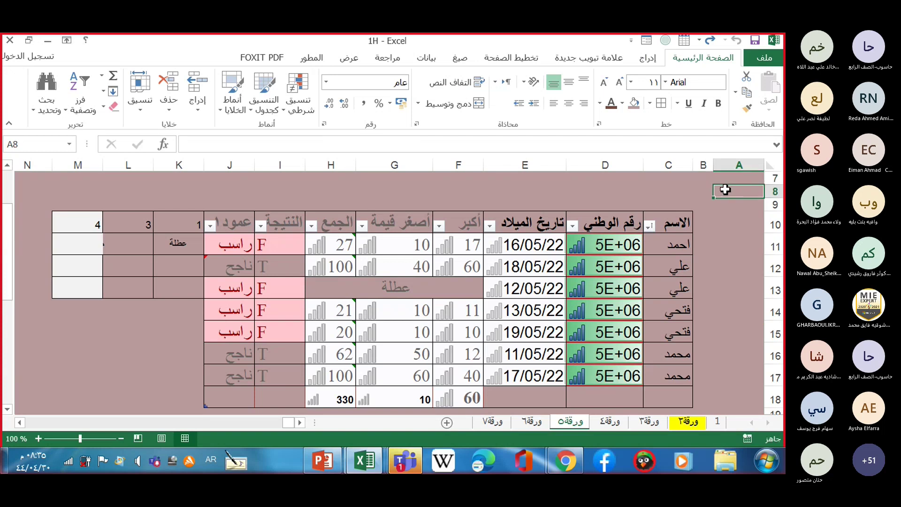
left_click(663, 202)
left_click(662, 178)
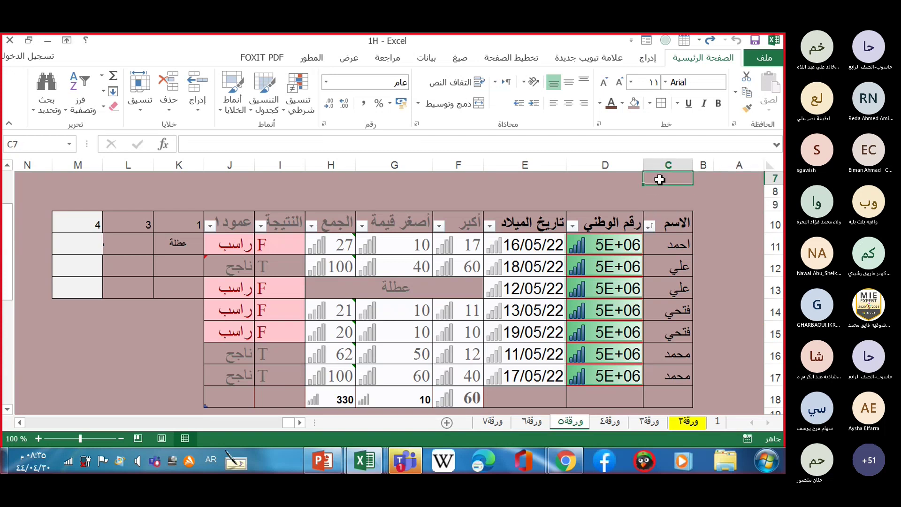
type("ني")
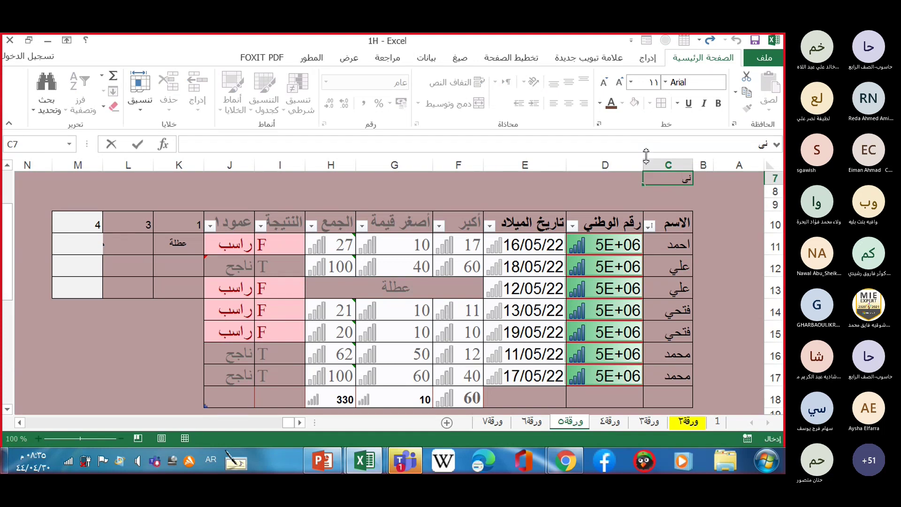
left_click(658, 145)
key("BackSpace")
key("BackSpace")
type("محمد")
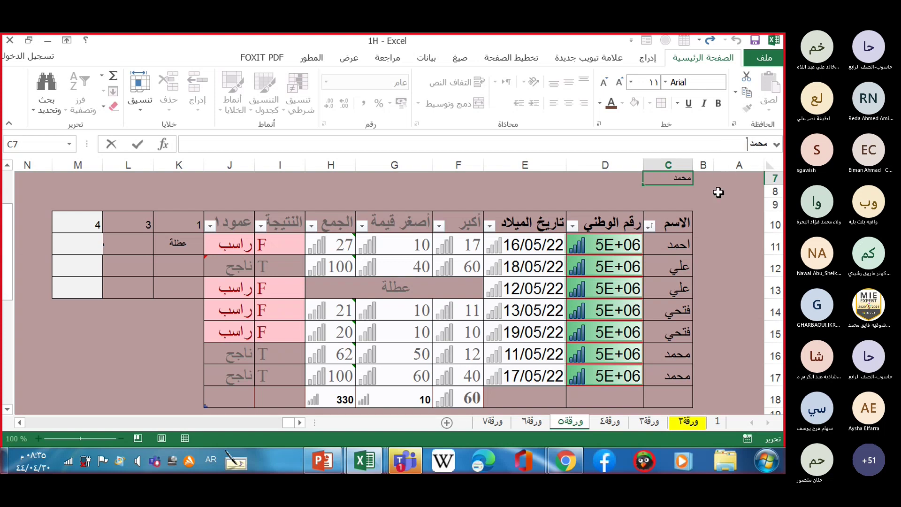
key("Return")
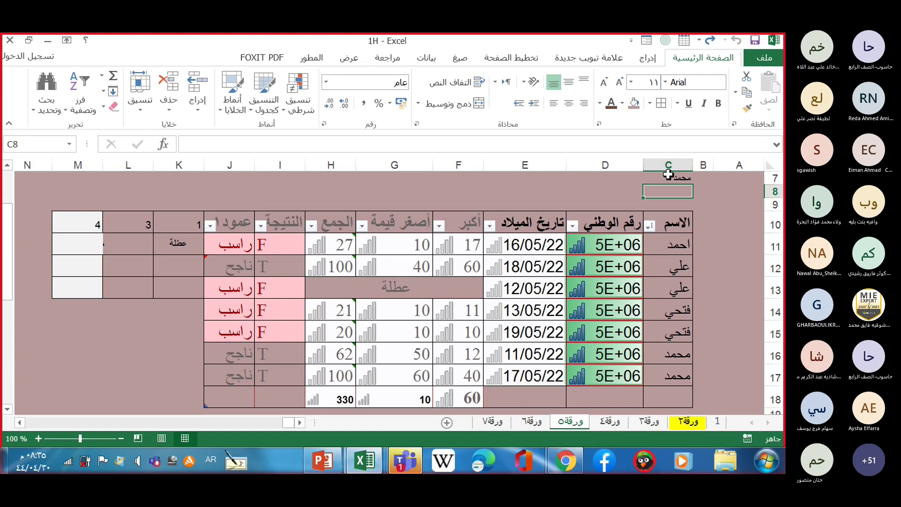
left_click(668, 177)
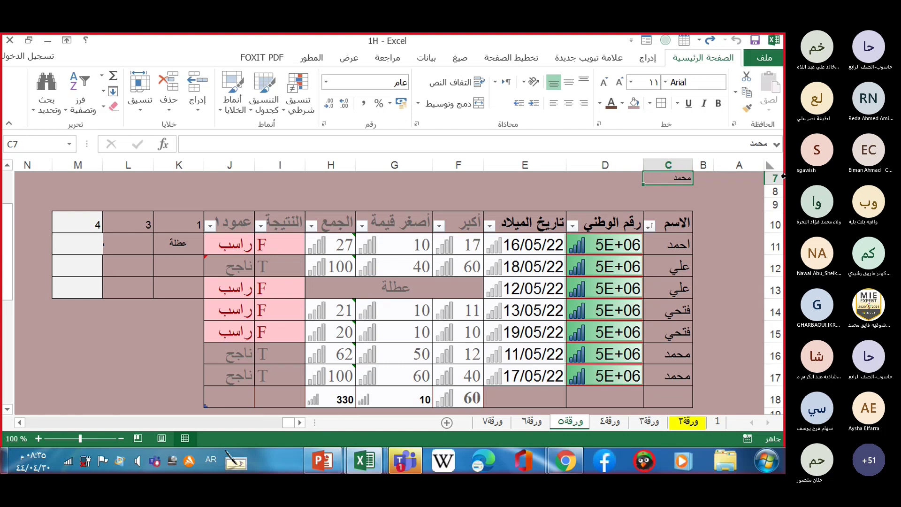
left_click(669, 166)
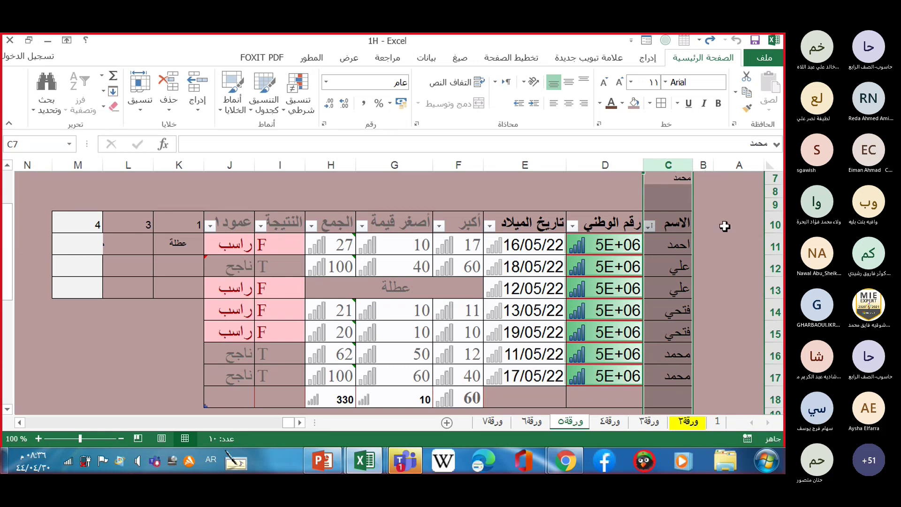
Copy the الاسم header cell C10's formatting onto C7 with Format Painter
left_click(722, 224)
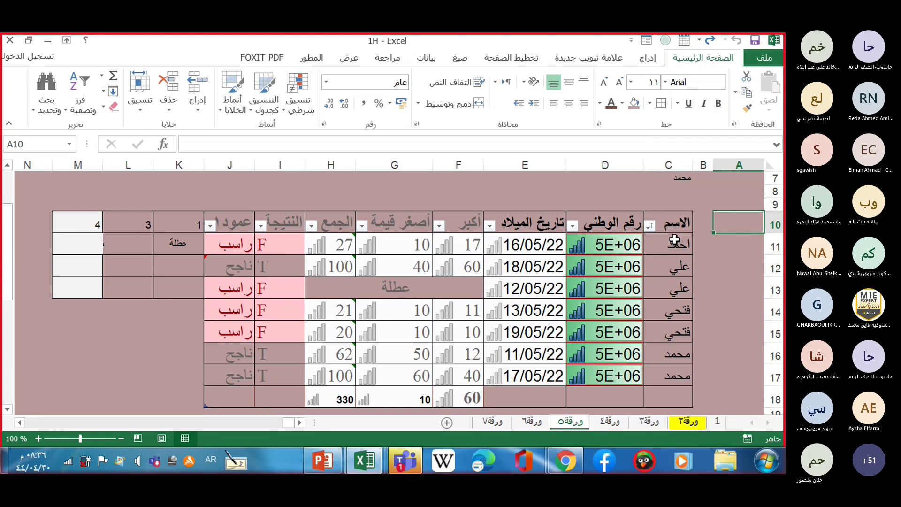
left_click(676, 218)
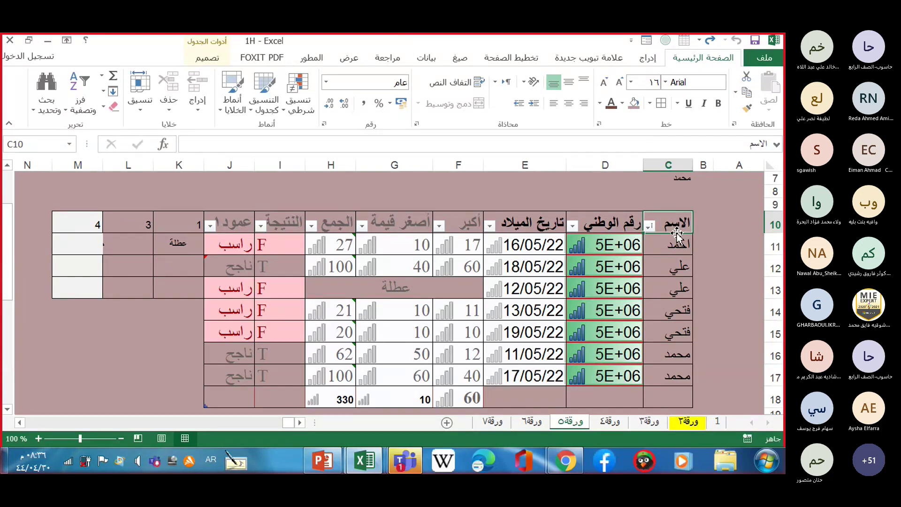
left_click(748, 113)
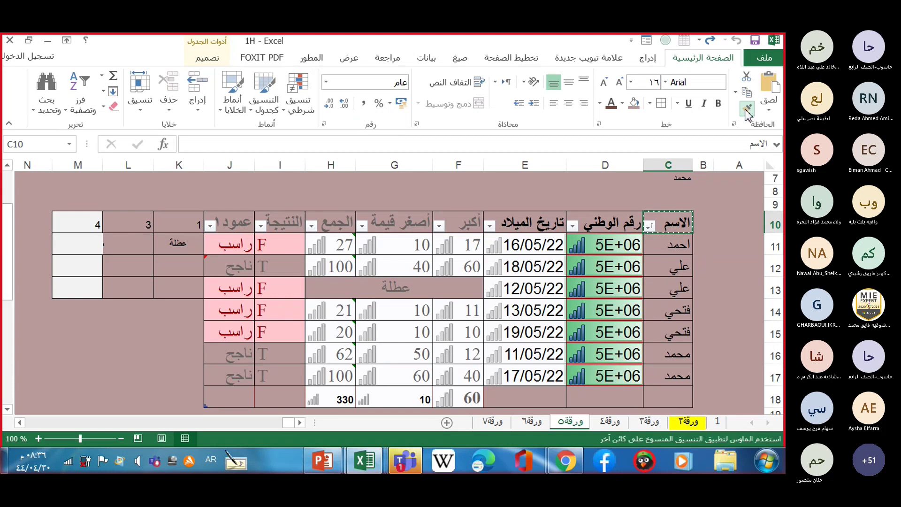
left_click(685, 178)
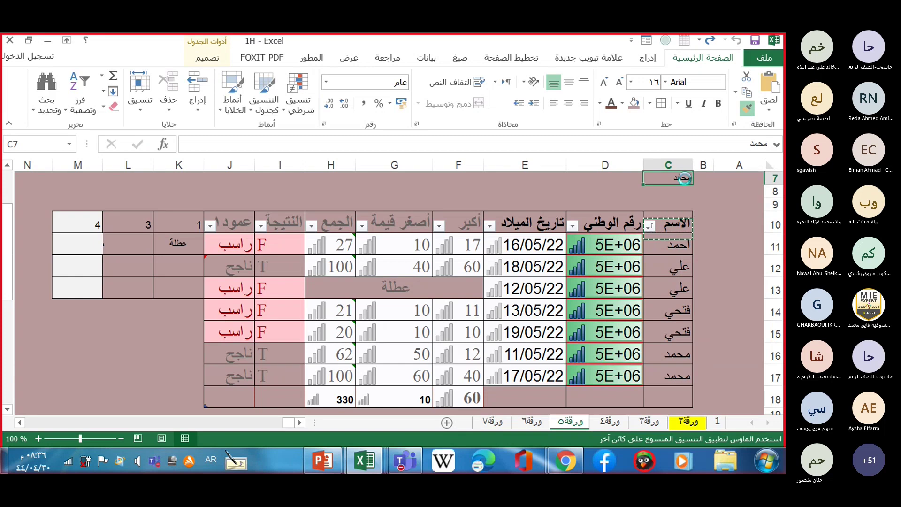
left_click(591, 199)
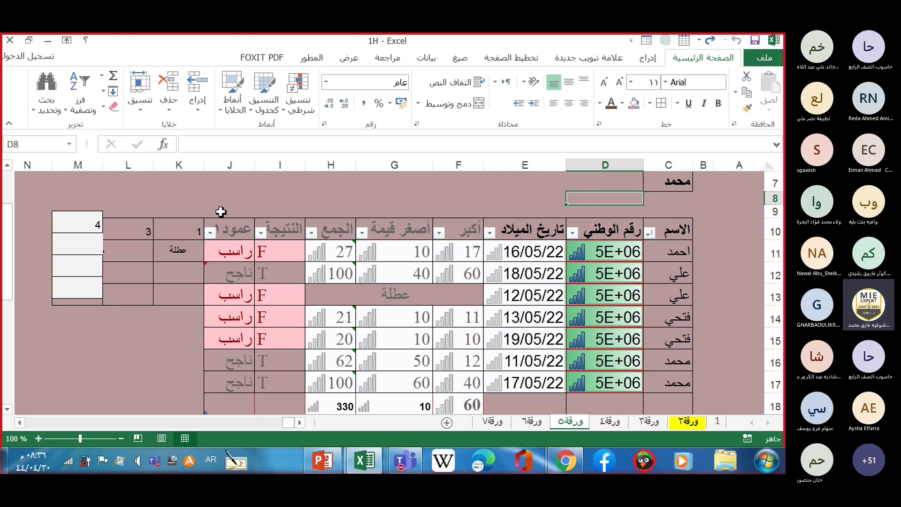
Select the extra cells K10:M13 and browse Format, Cell Styles and Conditional Formatting without applying anything
left_click(177, 227)
left_click_drag(177, 227, 81, 298)
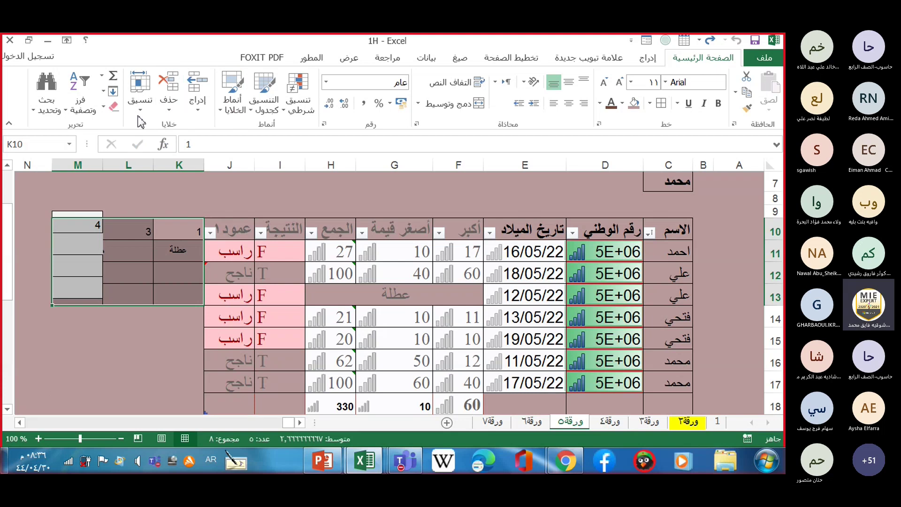
left_click(140, 99)
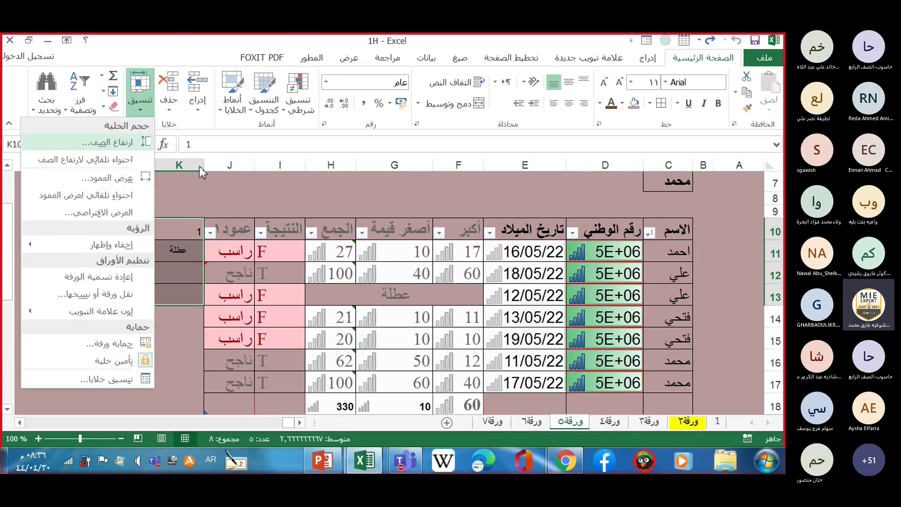
key("Escape")
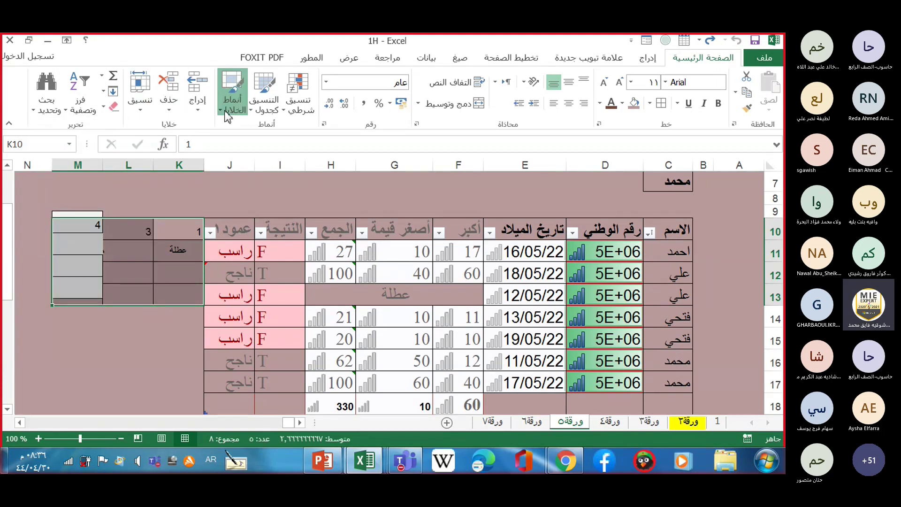
left_click(231, 105)
left_click(231, 104)
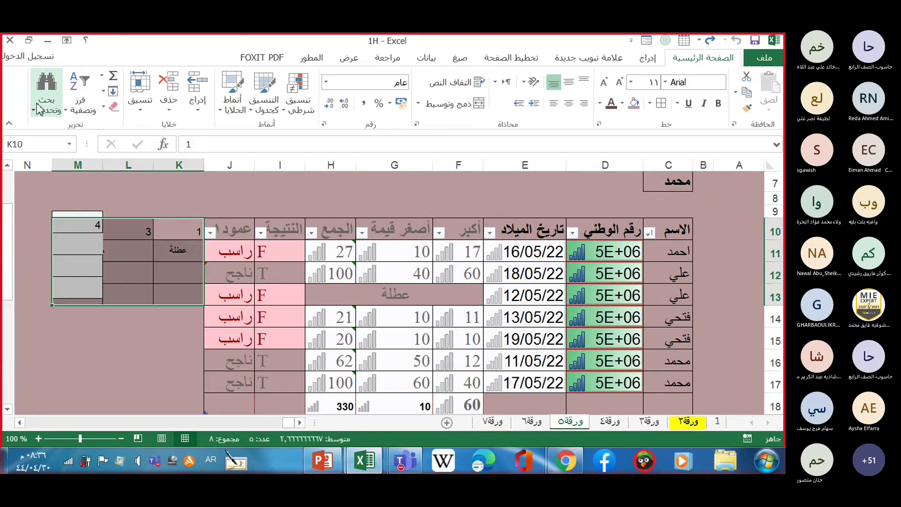
left_click(289, 112)
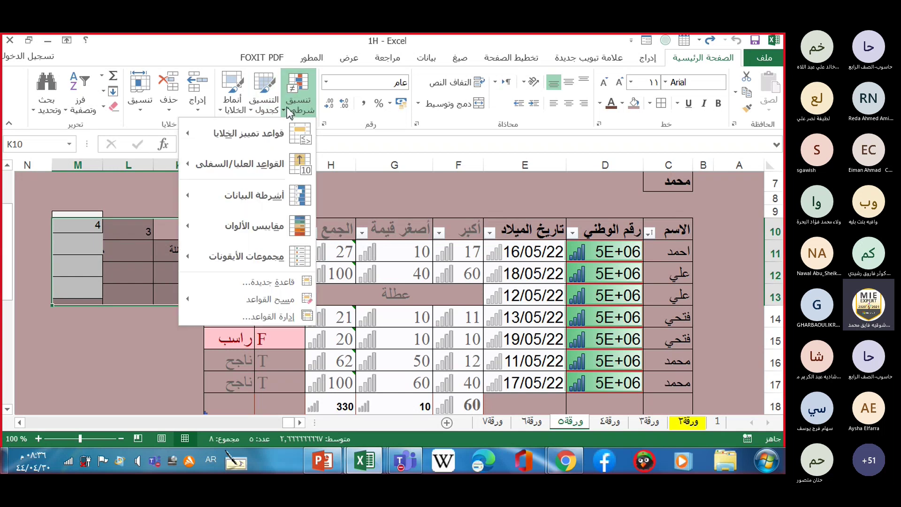
left_click(74, 225)
Clear All contents and formatting from K10:M13, then from the remaining column M cells
mouse_move(179, 230)
left_mouse_down()
mouse_move(58, 266)
mouse_move(60, 296)
left_mouse_up()
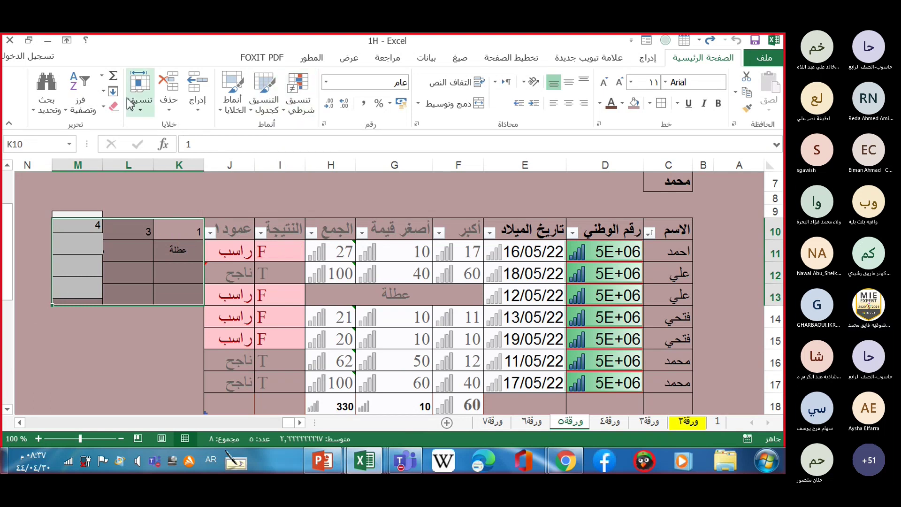
left_click(112, 107)
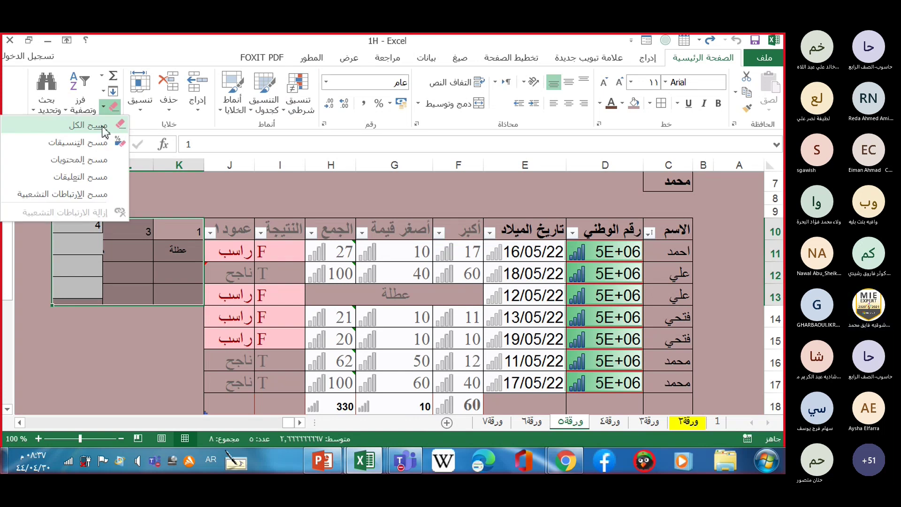
left_click(105, 125)
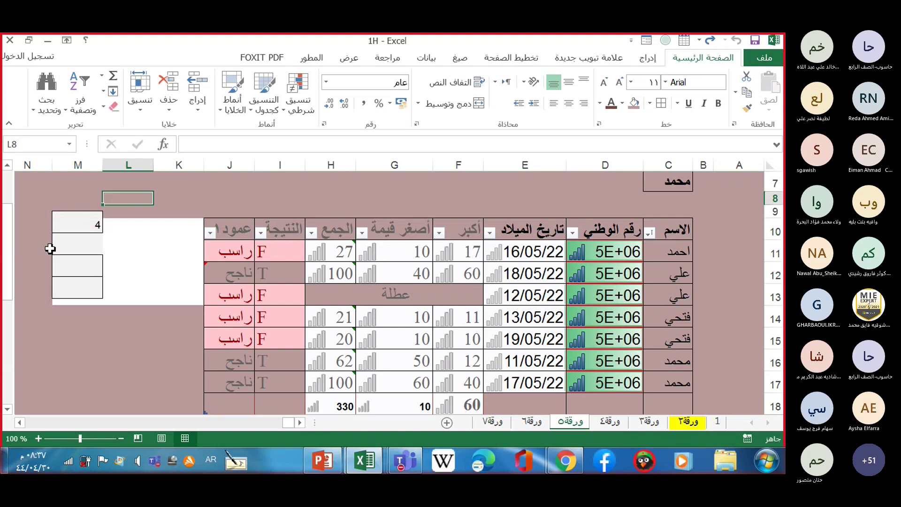
left_click_drag(78, 227, 79, 289)
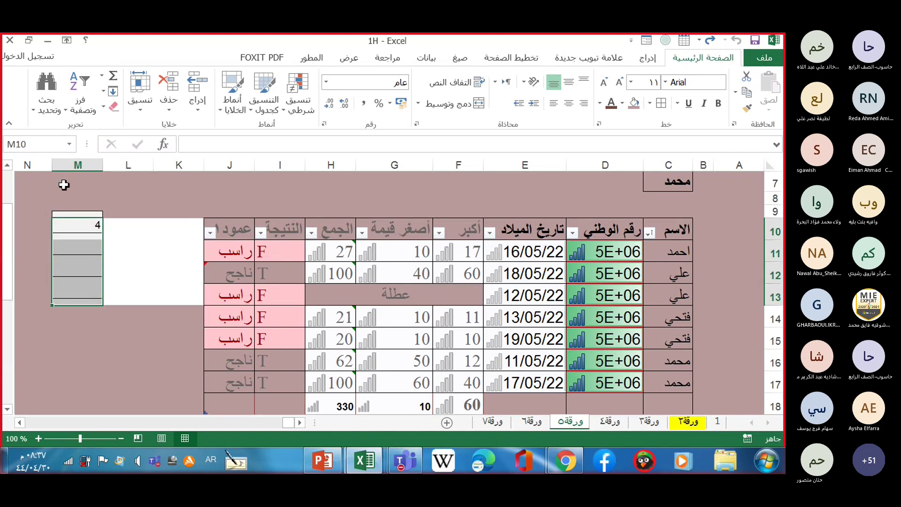
left_click(112, 107)
left_click(109, 126)
left_click_drag(81, 211, 85, 286)
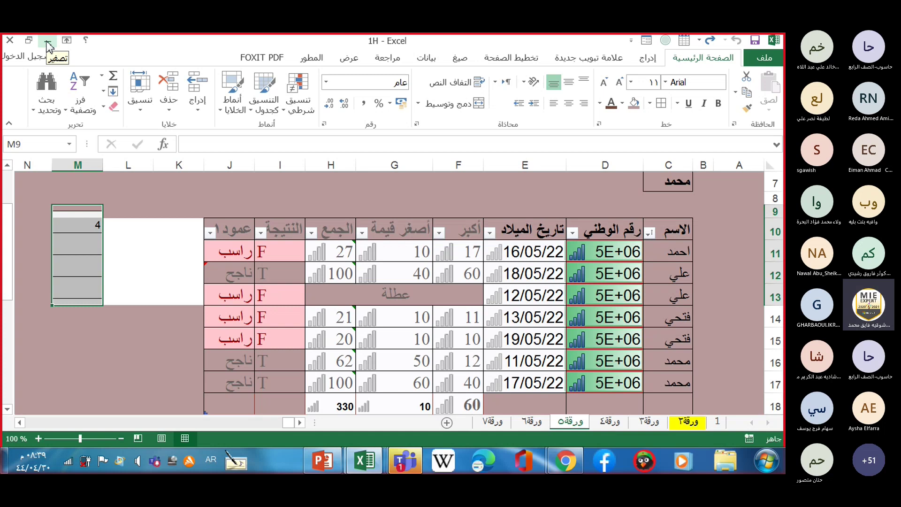
Minimize the 1H workbook and the other workbook, cancelling its close prompt
left_click(47, 43)
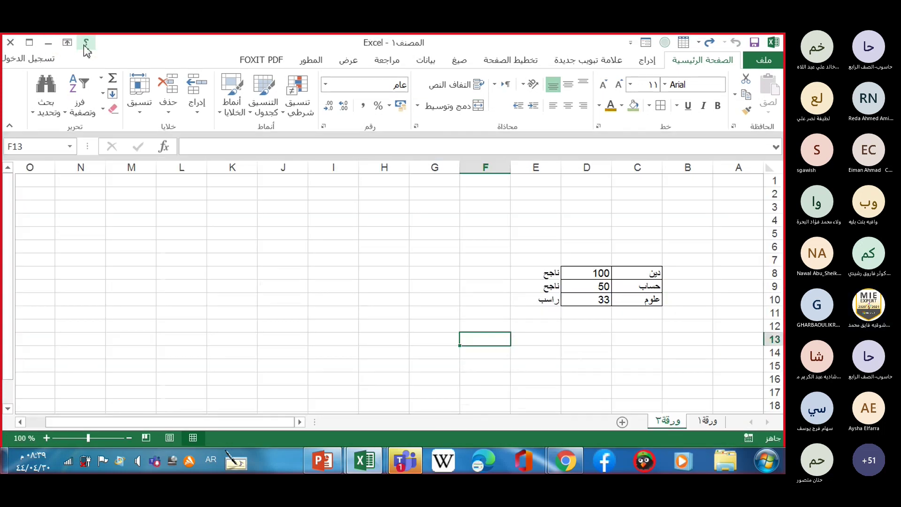
left_click(11, 43)
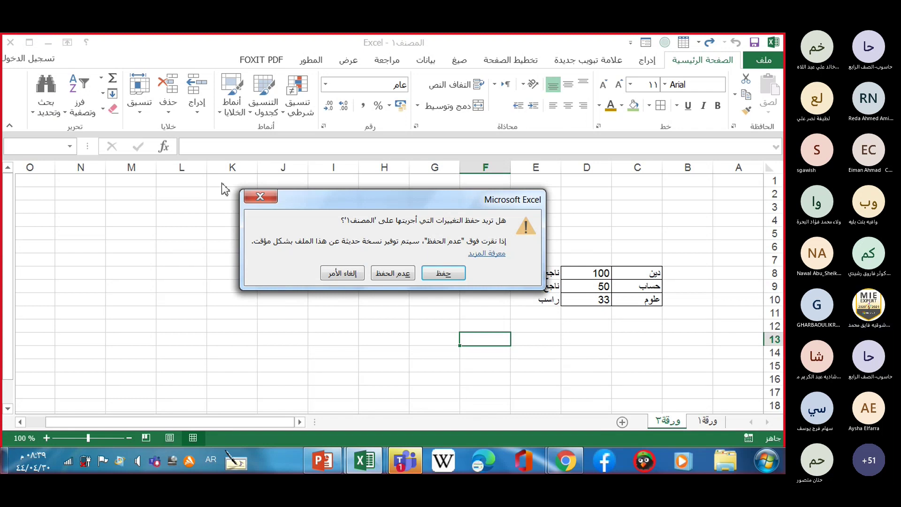
left_click(251, 198)
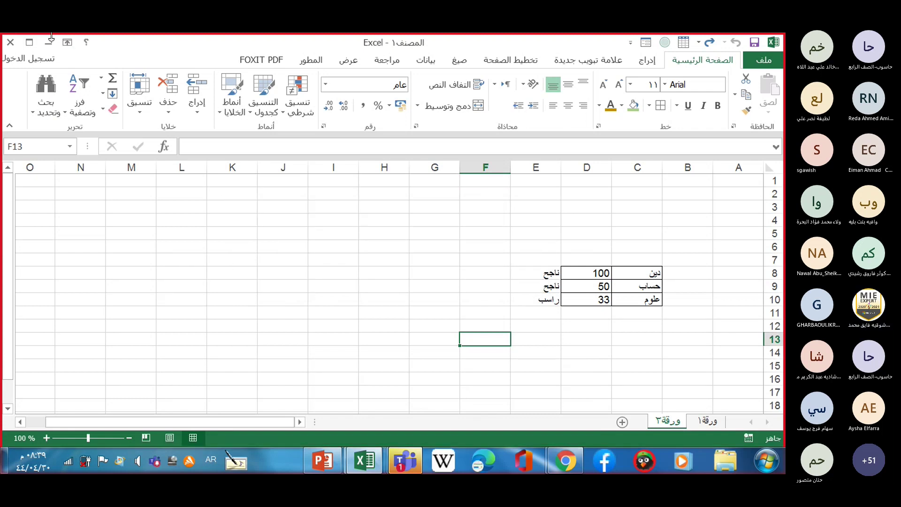
left_click(47, 43)
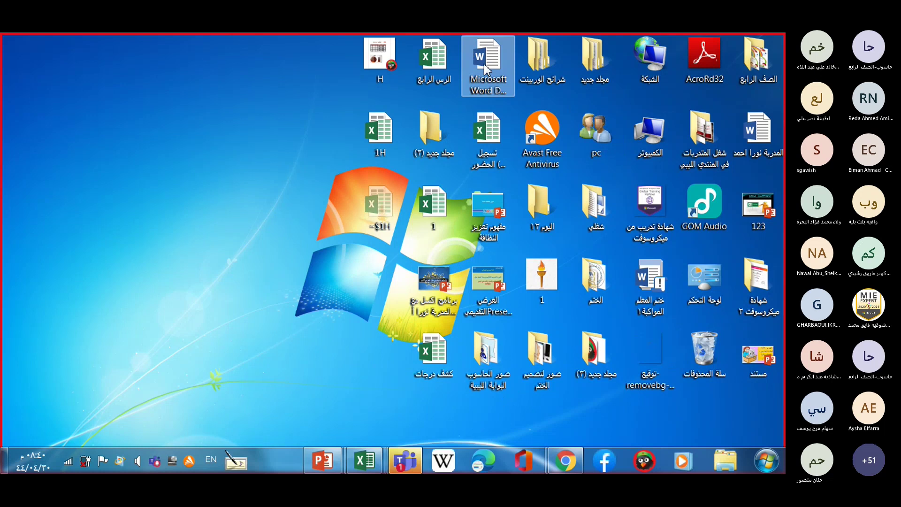
Open and close the attendance workbook, then restore the 1H workbook from the Excel taskbar thumbnail
left_click(495, 146)
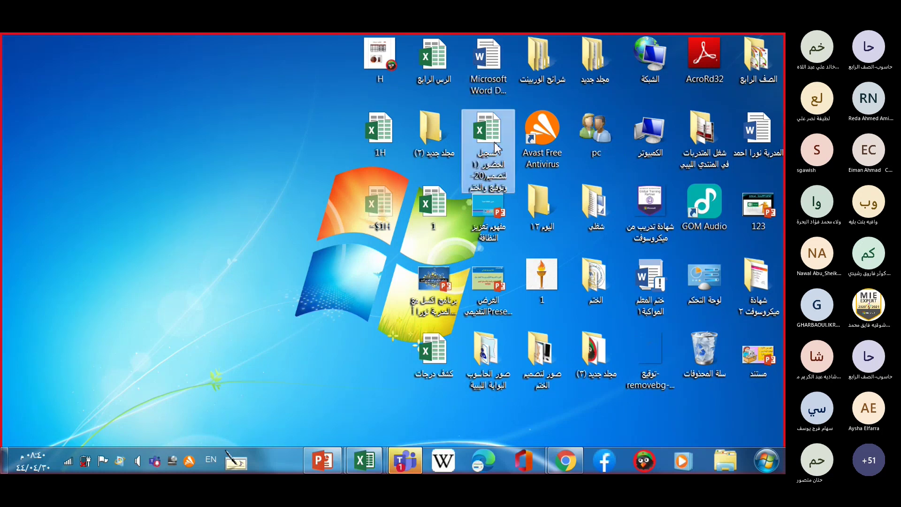
double_click(495, 147)
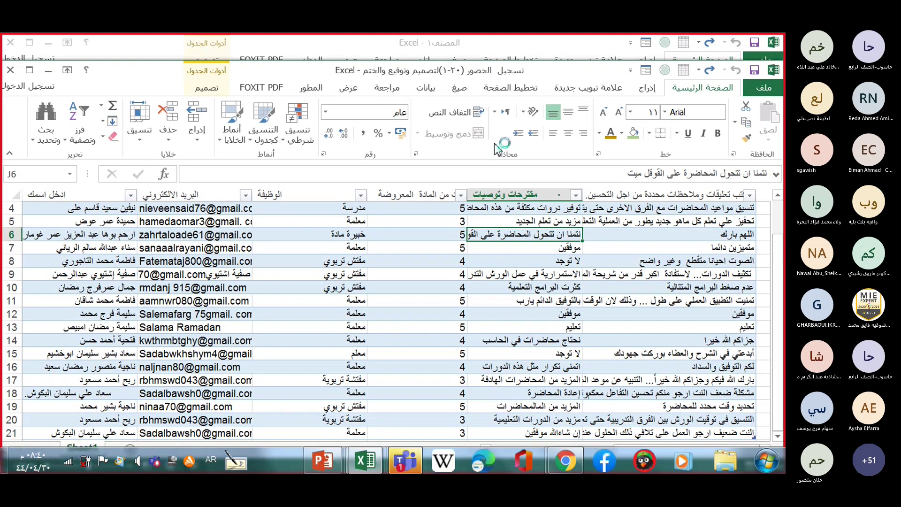
left_click(10, 69)
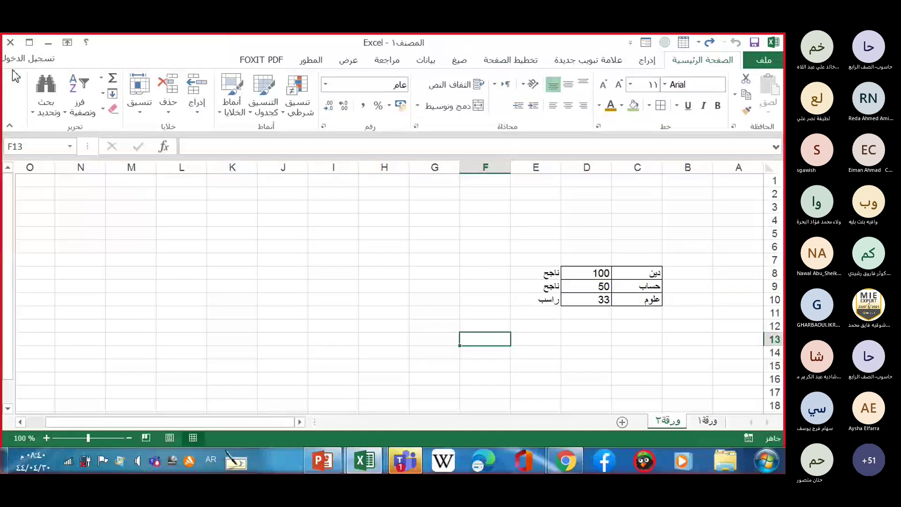
left_click(48, 43)
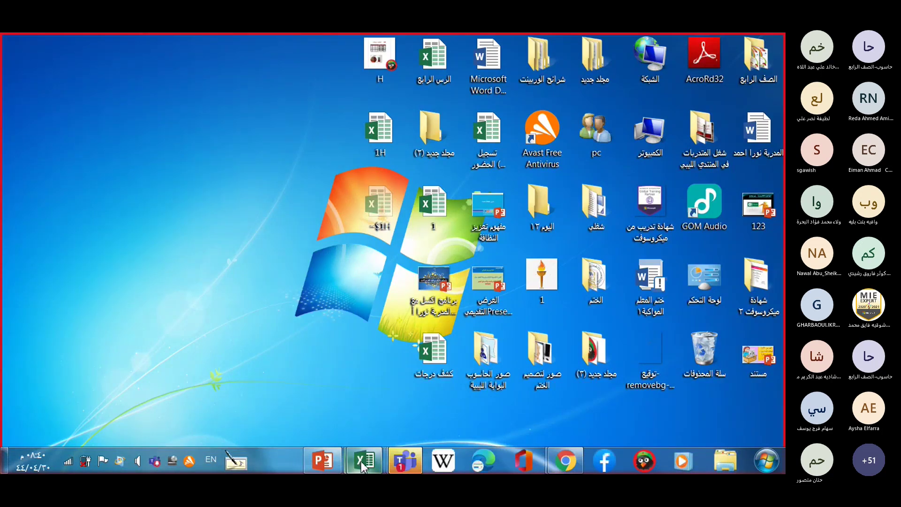
left_click(361, 461)
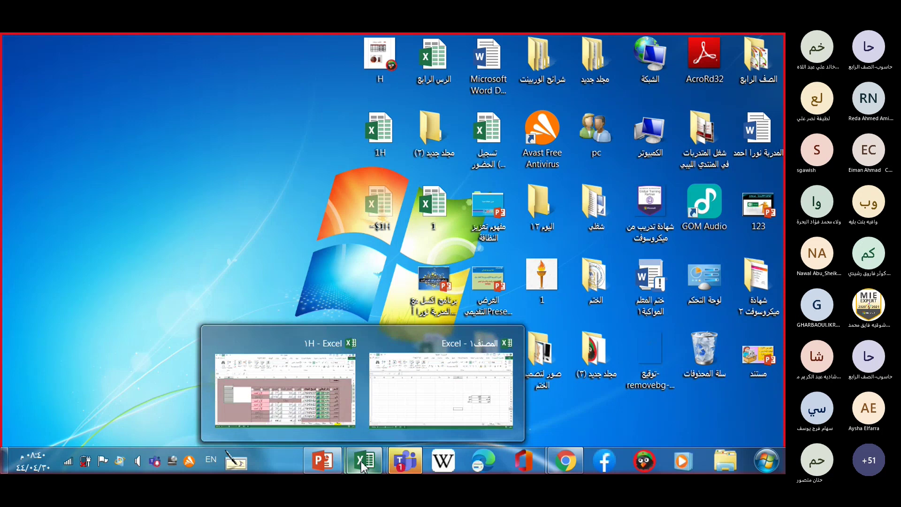
left_click(325, 404)
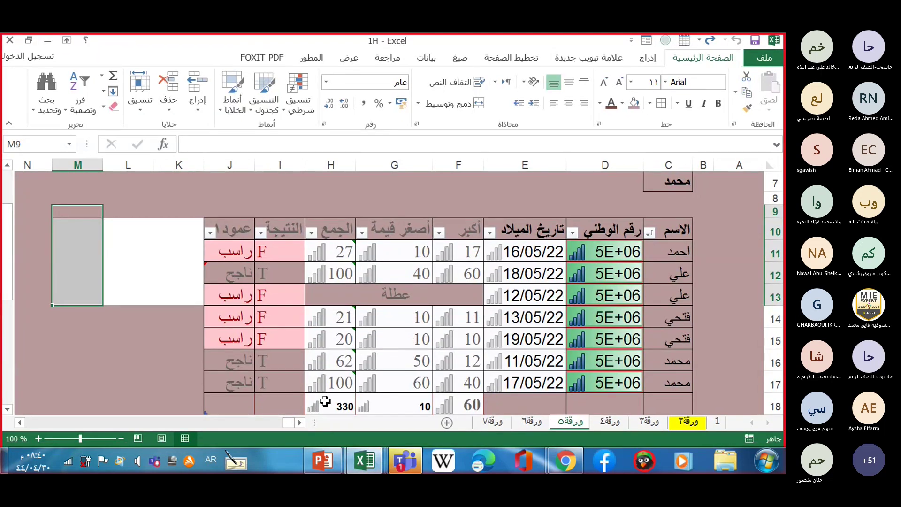
left_click(759, 470)
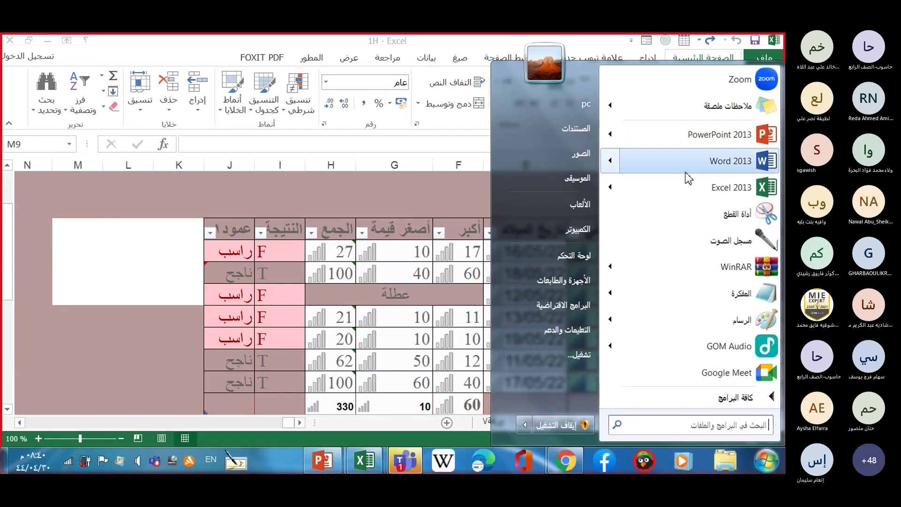
mouse_move(732, 187)
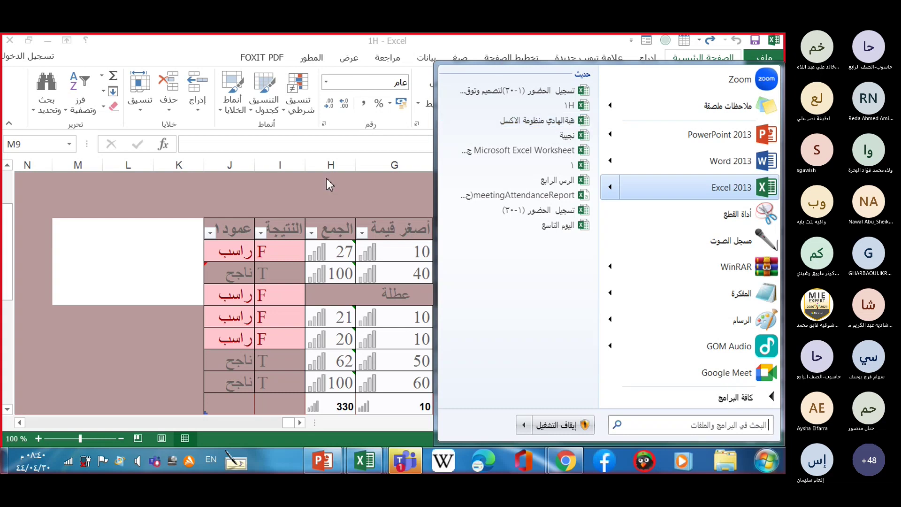
left_click(177, 192)
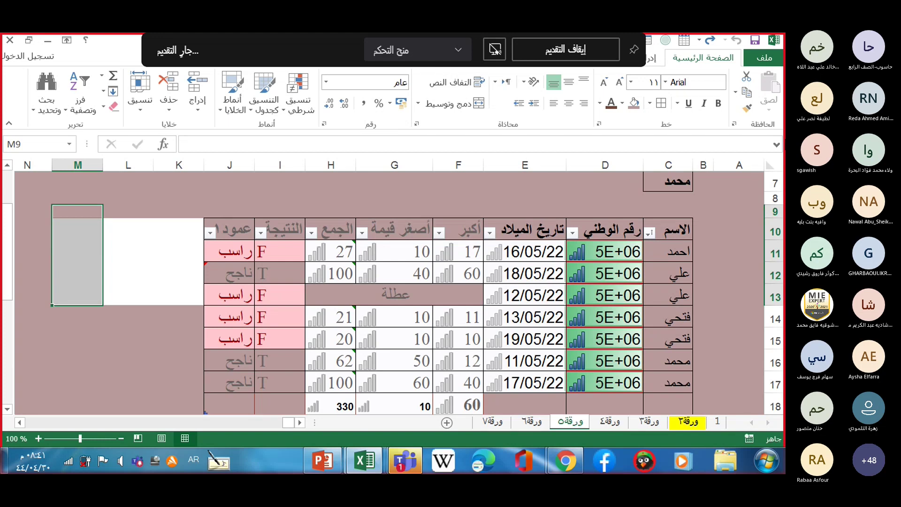
Set the whole sheet's fill colour to No Fill, leaving plain white cells
left_click(773, 163)
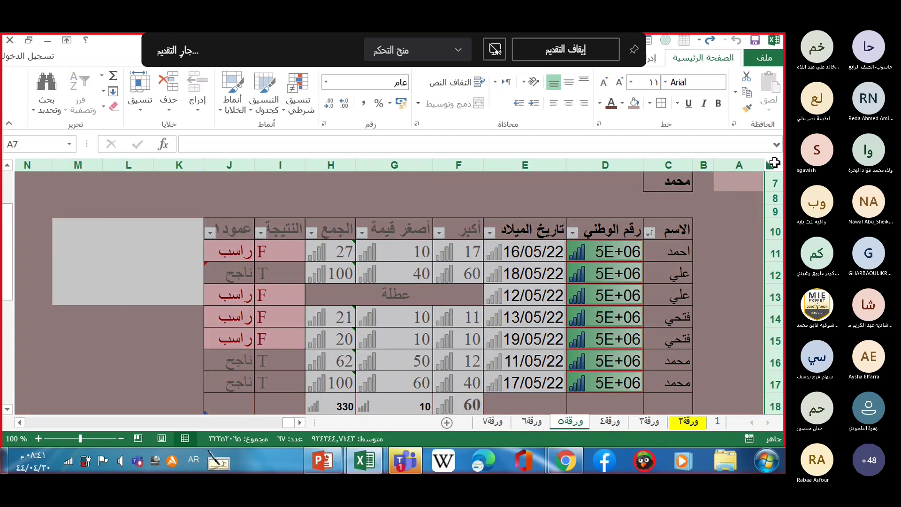
left_click(623, 104)
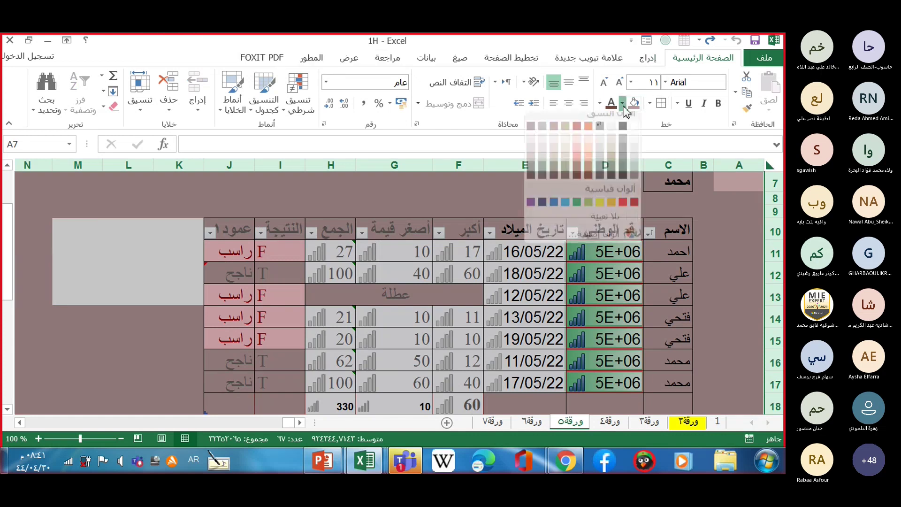
left_click(634, 134)
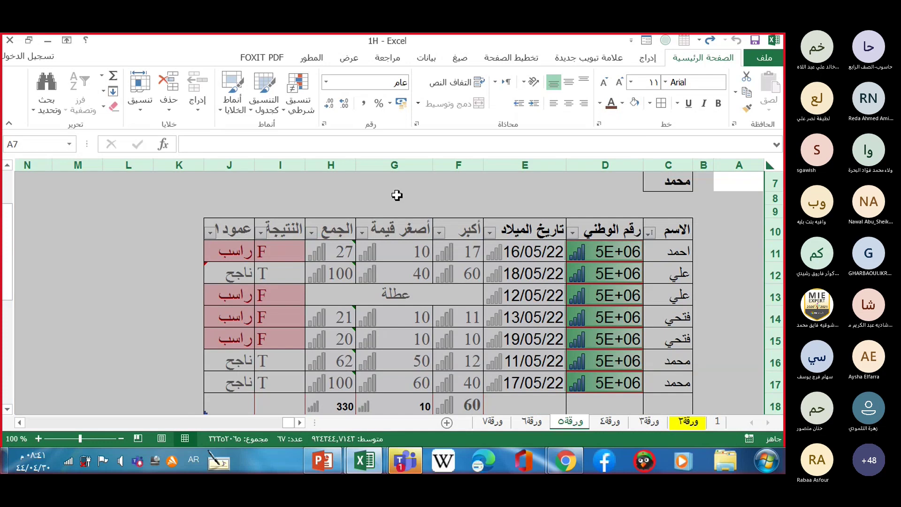
left_click(395, 197)
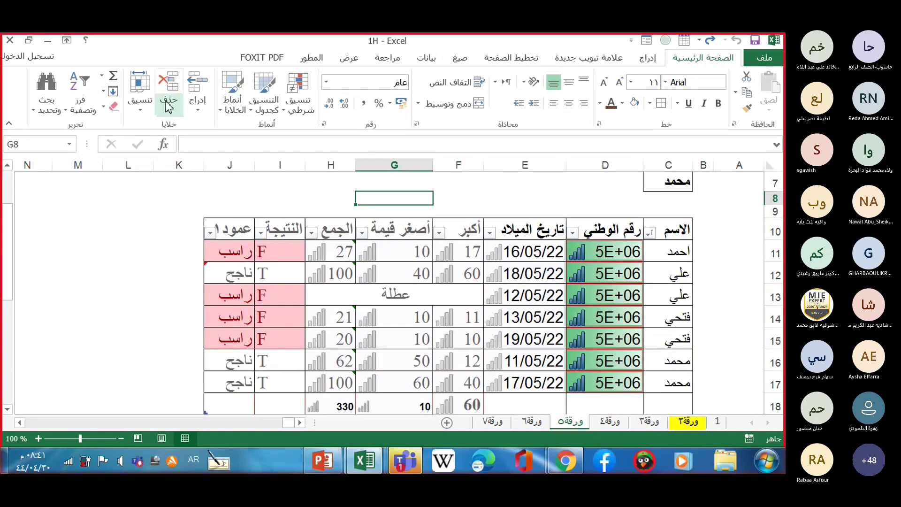
Look at the Format options without changes, then switch to the Insert ribbon
left_click(141, 110)
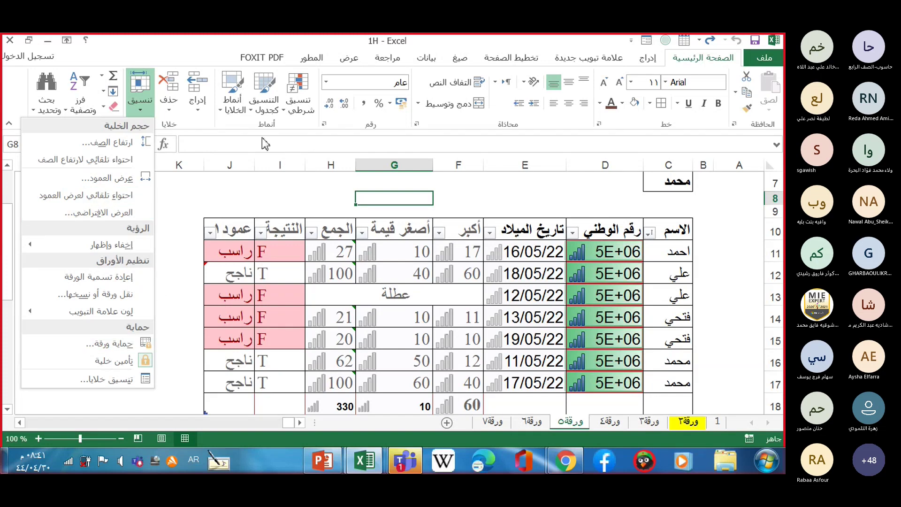
left_click(190, 213)
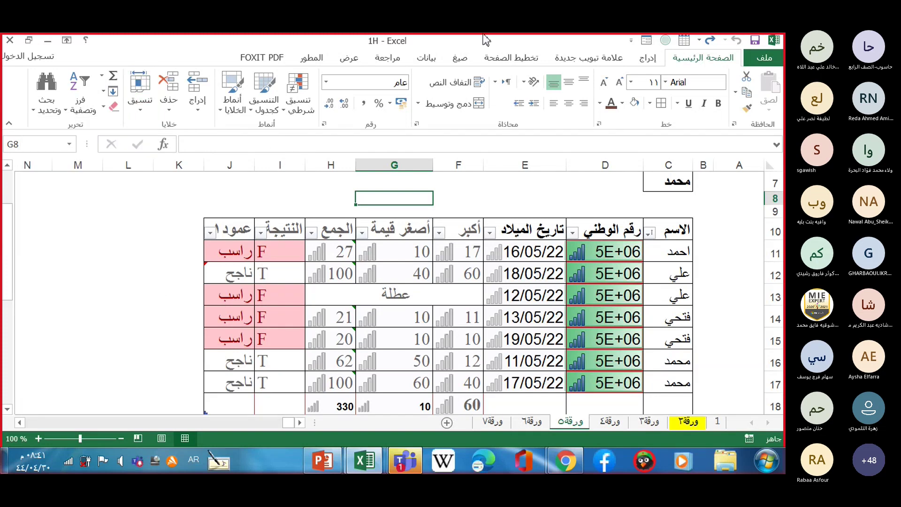
left_click(648, 58)
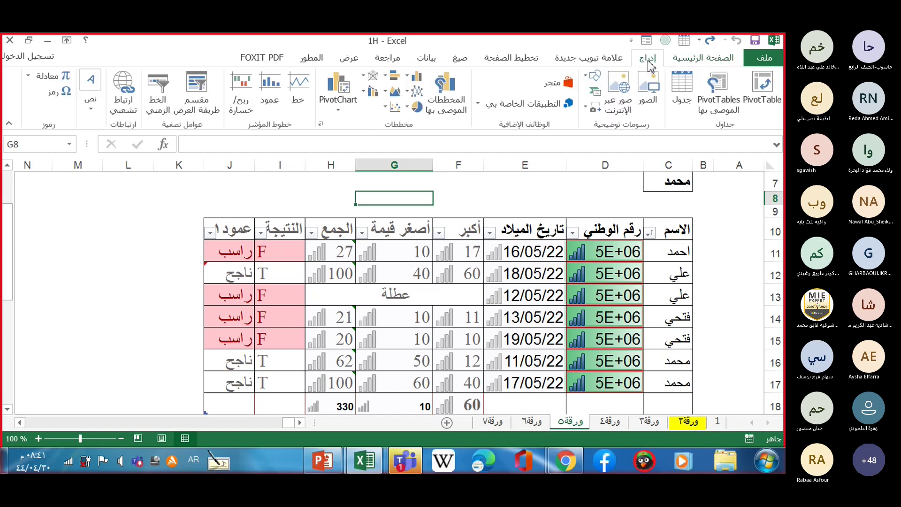
Go to the Page Layout sheet options and toggle the Gridlines View checkbox
left_click(610, 59)
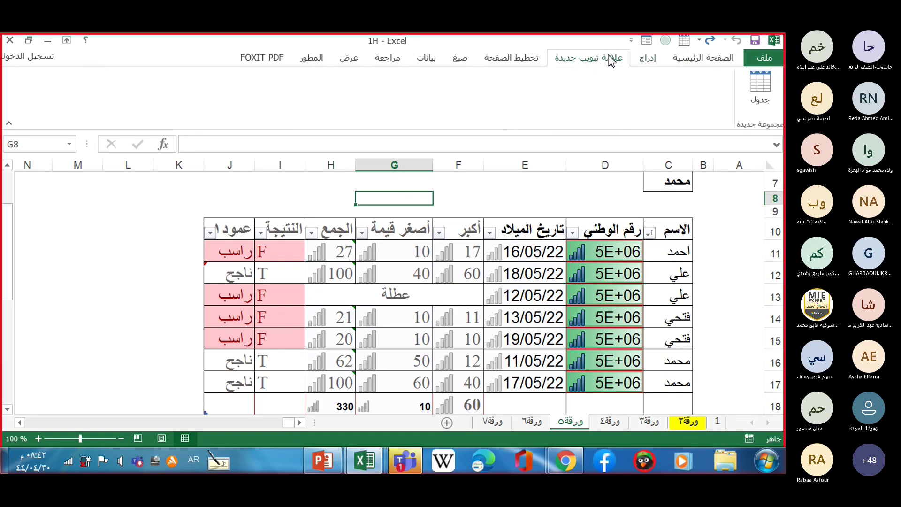
left_click(522, 60)
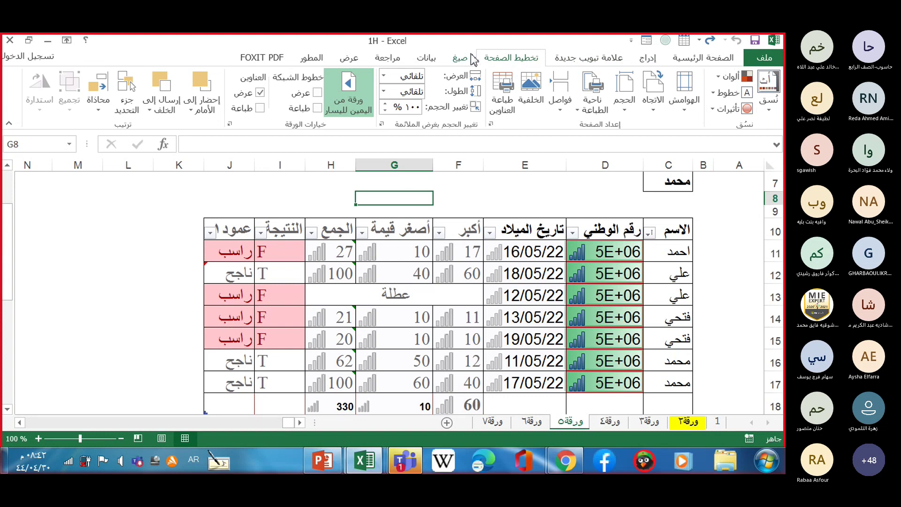
left_click(586, 64)
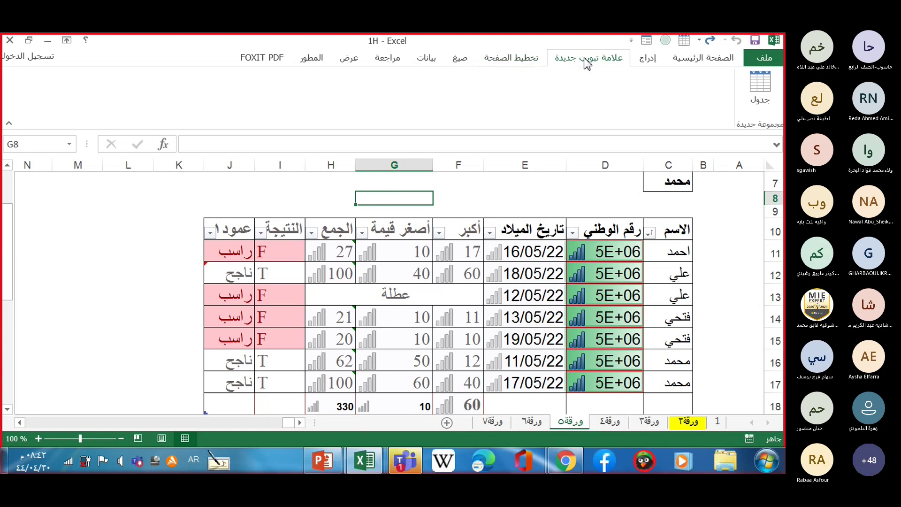
left_click(504, 70)
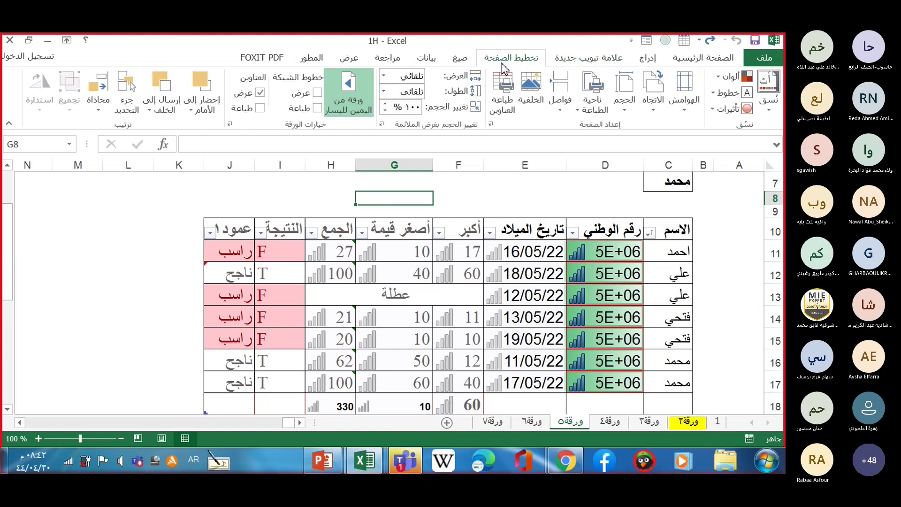
left_click(318, 93)
Select the whole sheet, uncheck Gridlines View, and turn Headings View off and back on
left_click(149, 204)
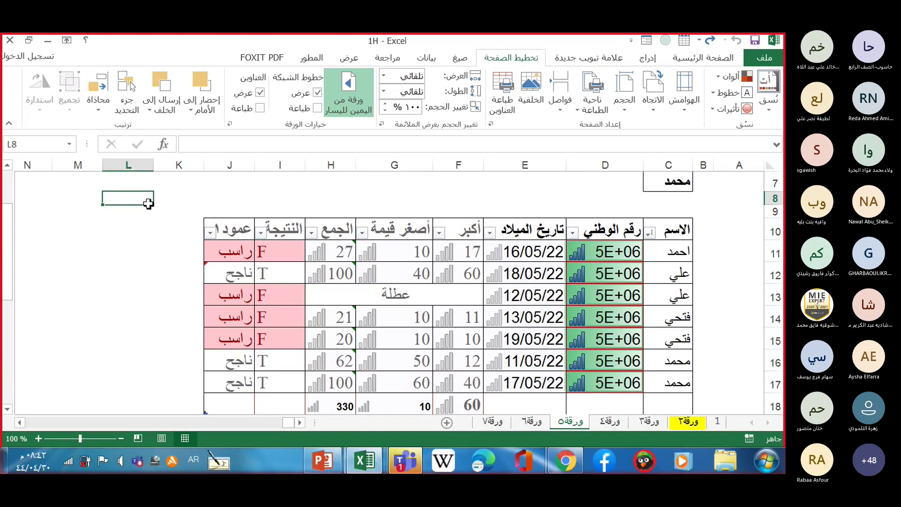
left_click(116, 264)
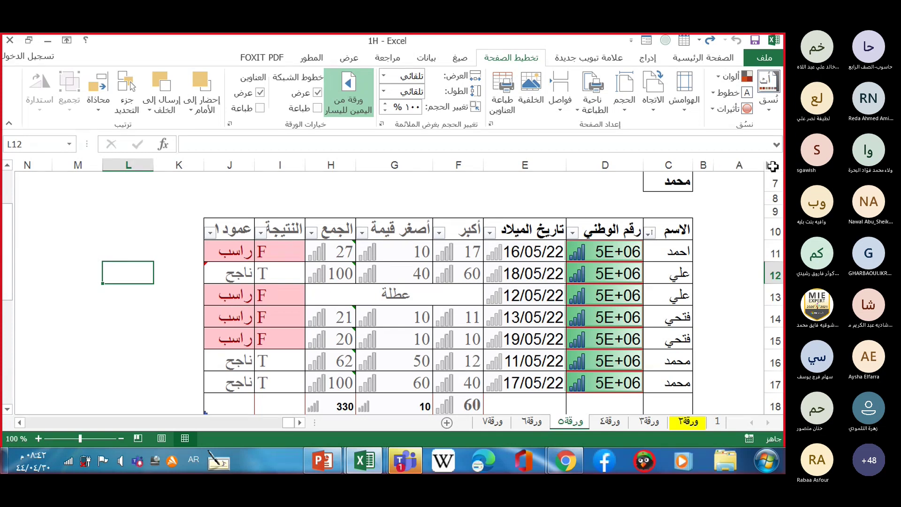
left_click(772, 165)
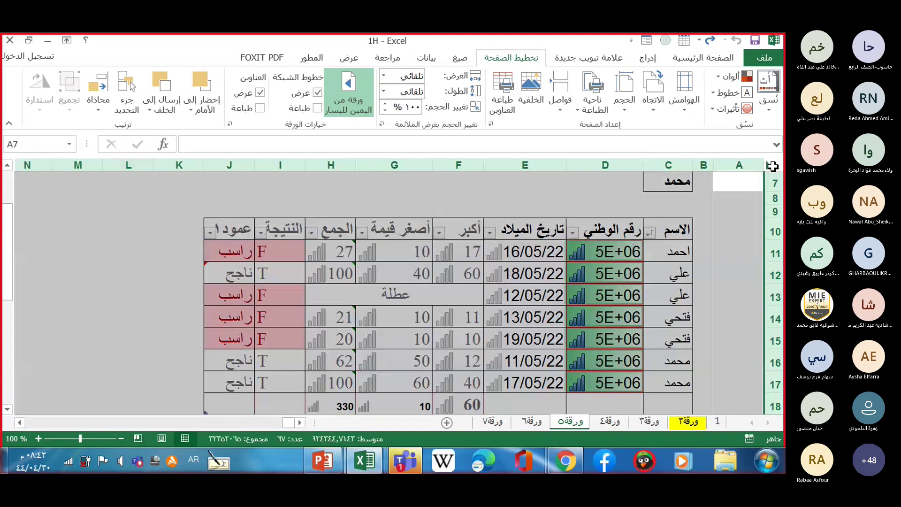
left_click(319, 93)
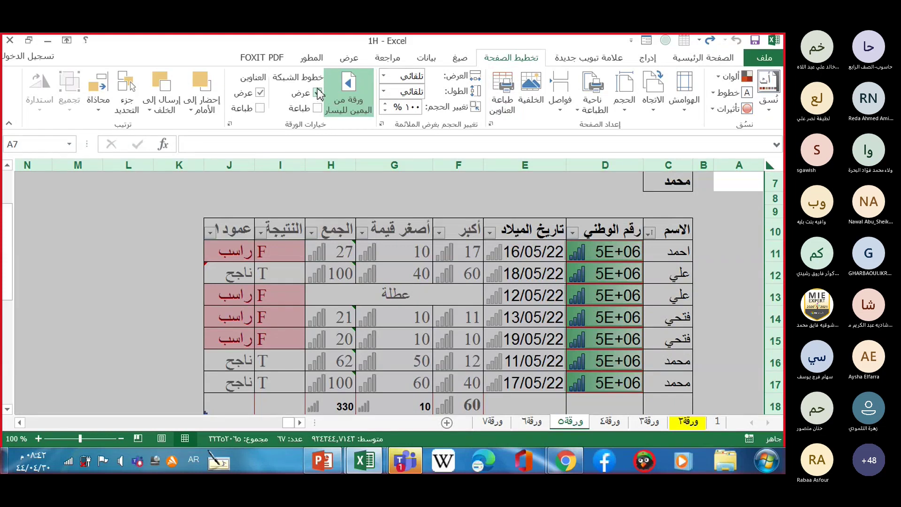
left_click(259, 93)
left_click(259, 93)
left_click(140, 214)
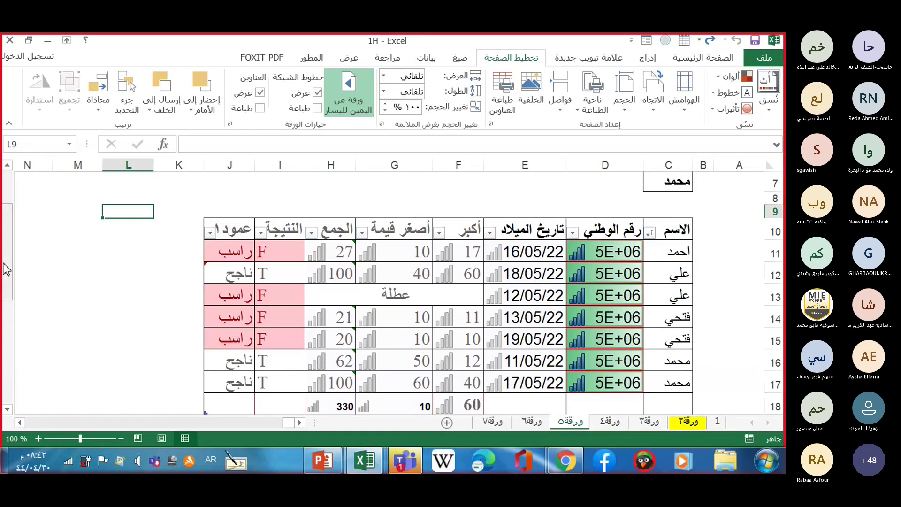
left_click_drag(6, 270, 6, 238)
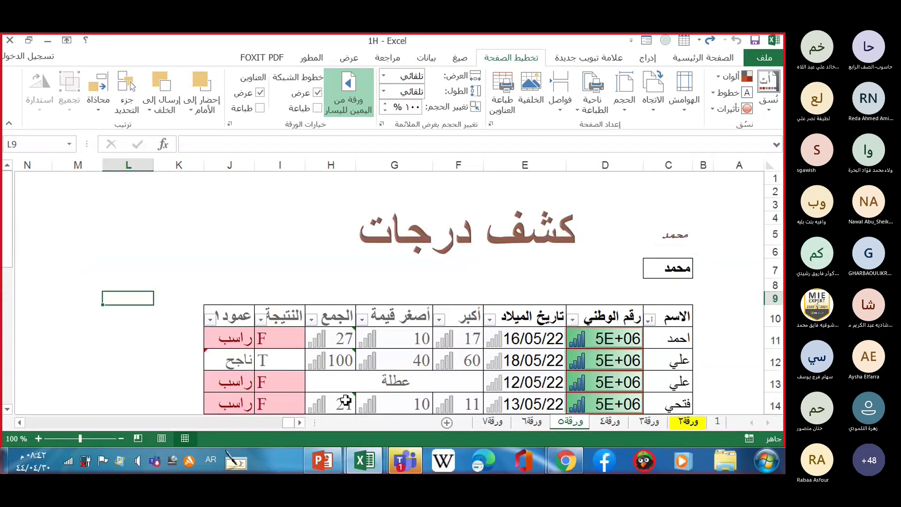
left_click(648, 423)
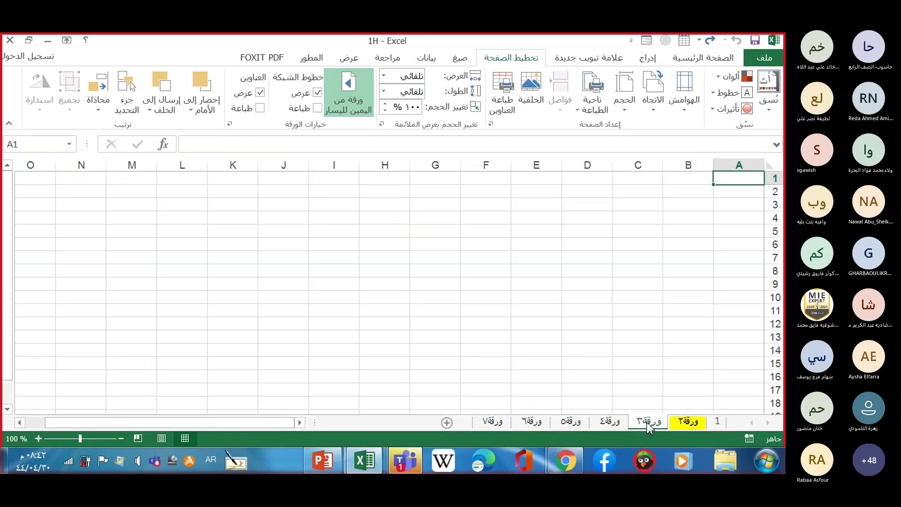
left_click(689, 424)
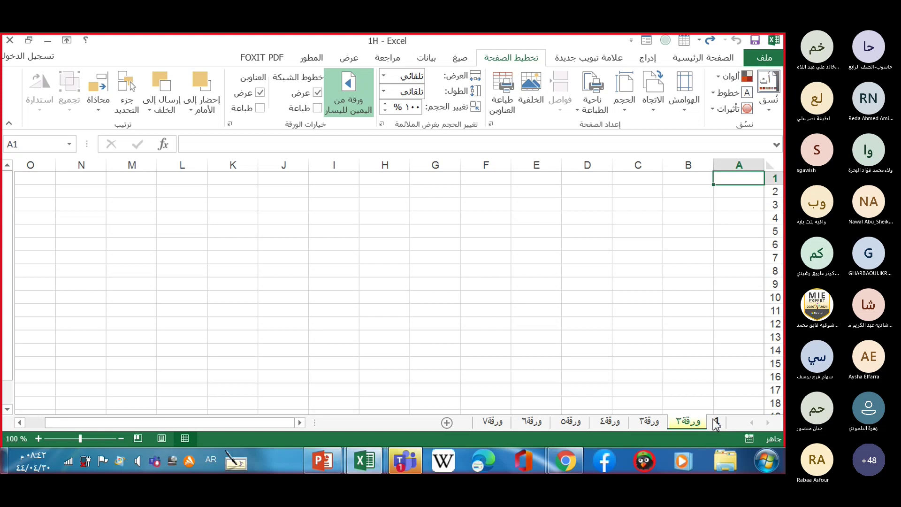
left_click(714, 421)
left_click(690, 419)
left_click(648, 421)
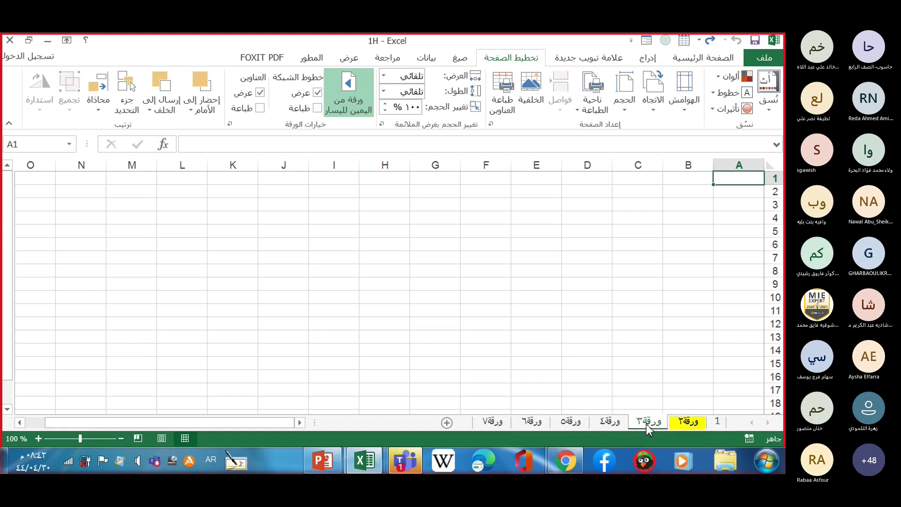
left_click(610, 422)
left_click(569, 422)
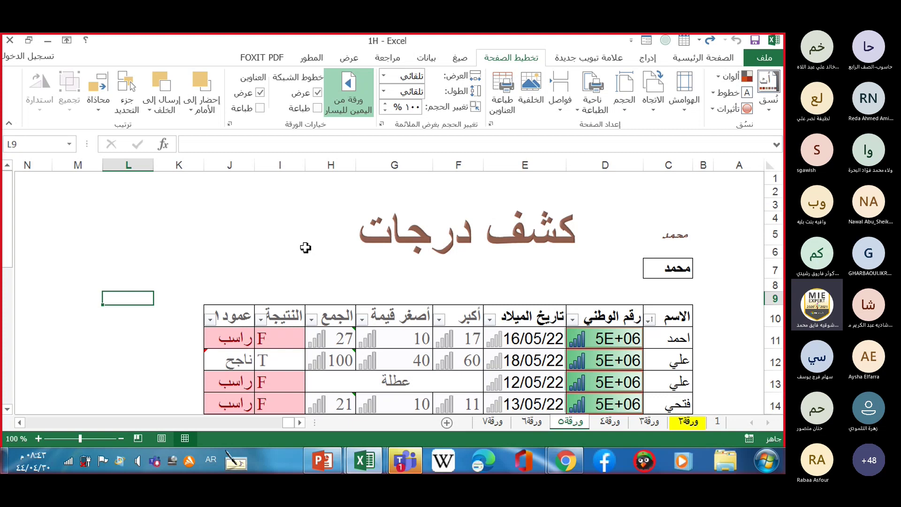
left_click(280, 261)
left_click(230, 262)
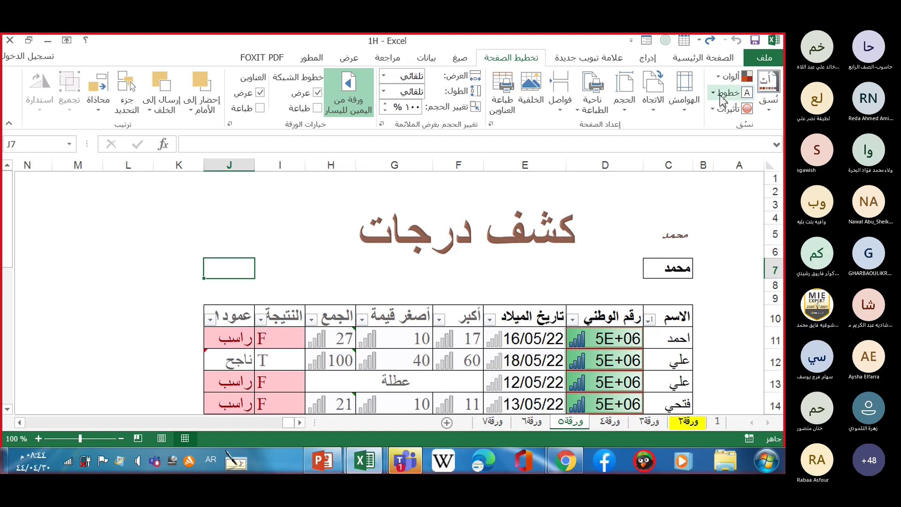
Save As to the Desktop with file name 'كشف الدرجات' as an Excel Workbook
left_click(765, 58)
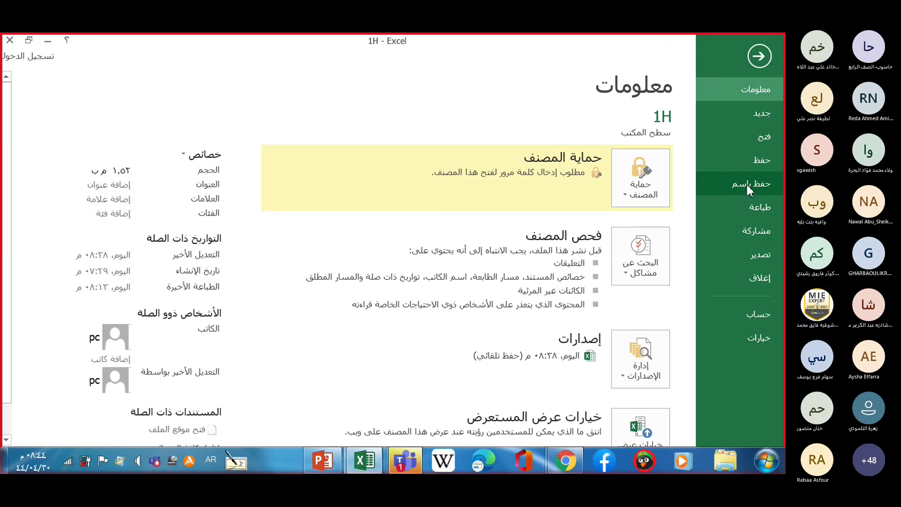
left_click(748, 185)
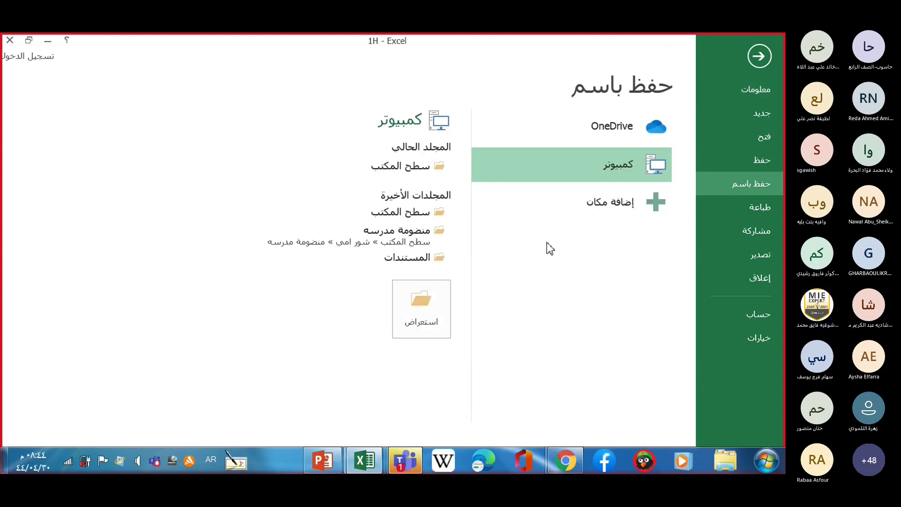
left_click(417, 217)
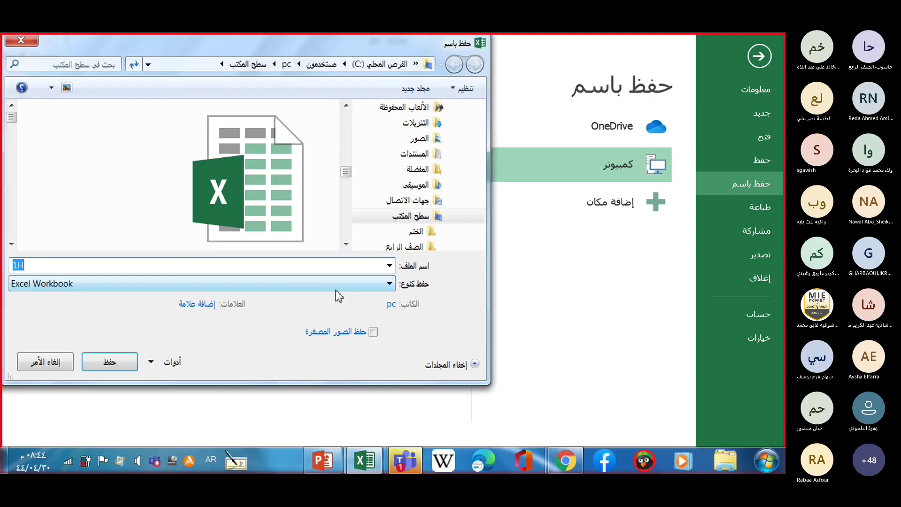
type("1")
type("ك")
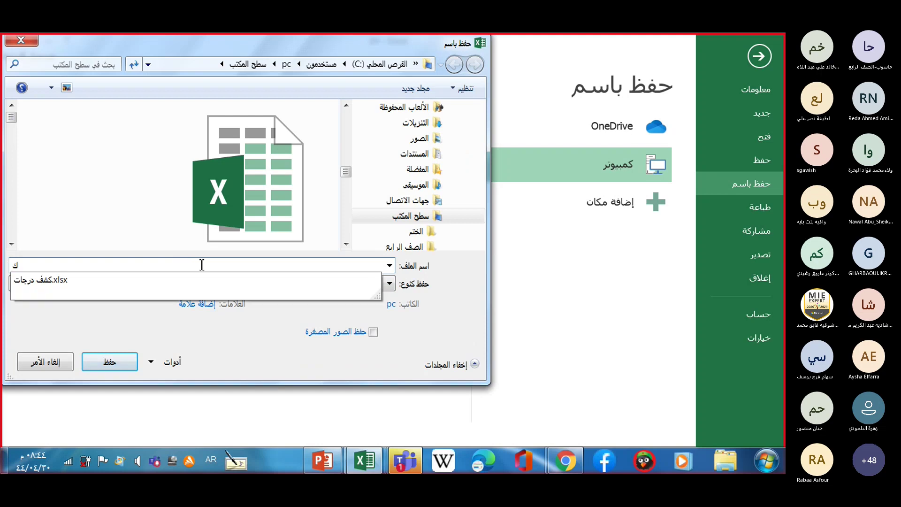
left_click(178, 279)
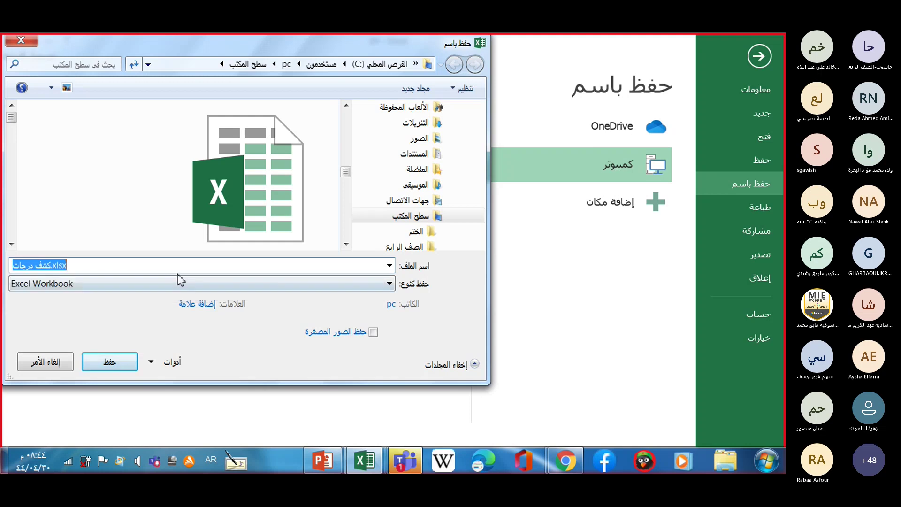
type("1")
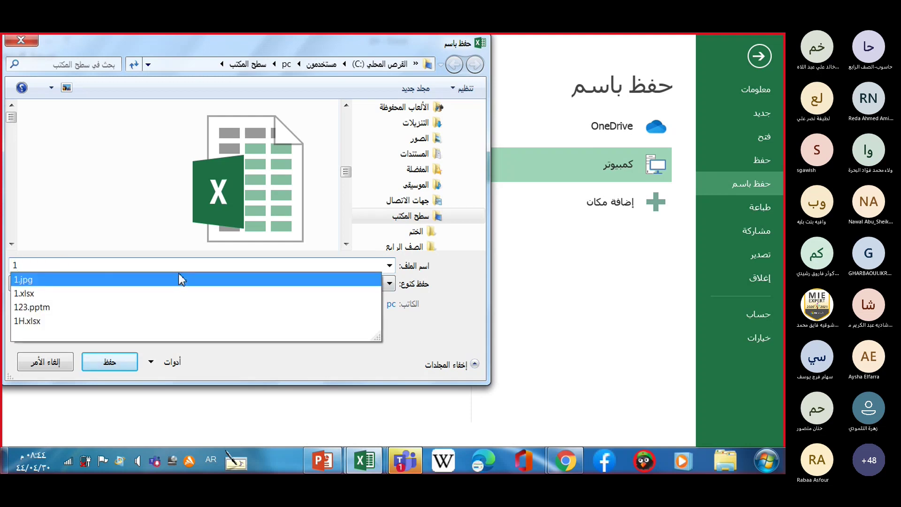
key("BackSpace")
type("ك")
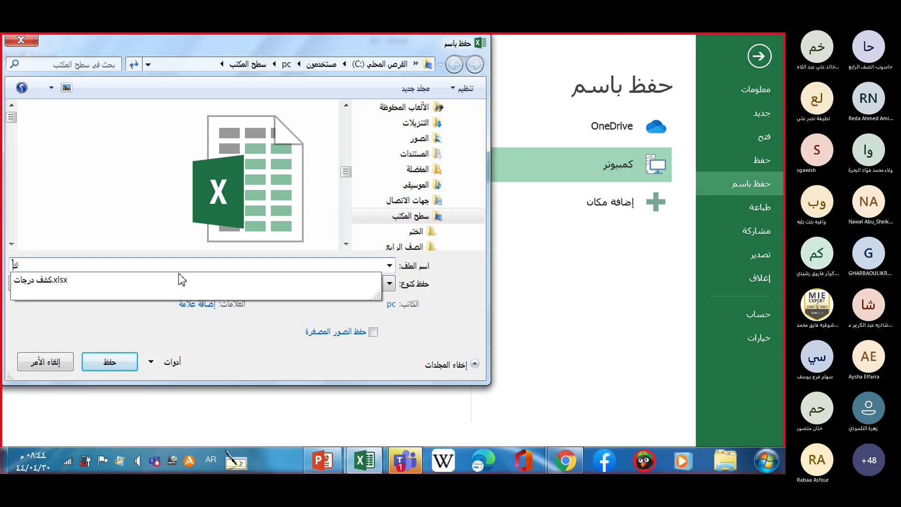
type("شف")
type(" ال")
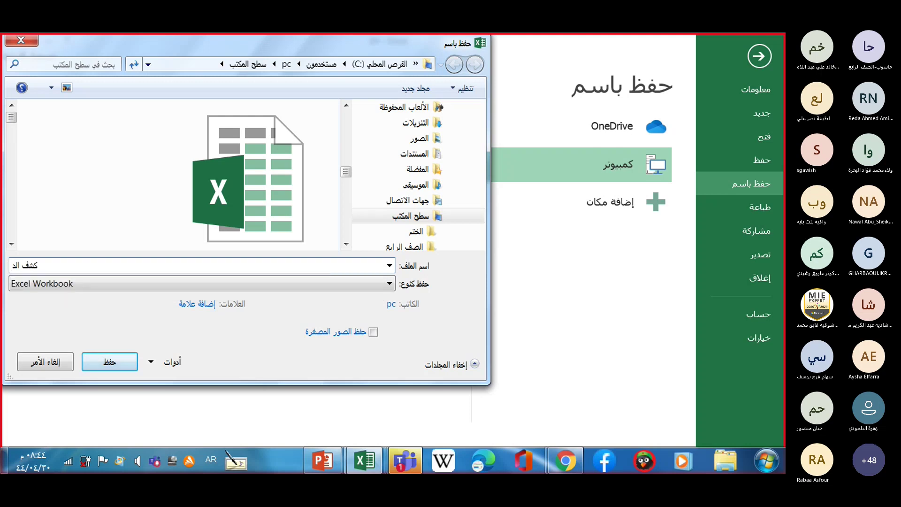
type("درج")
type("ات")
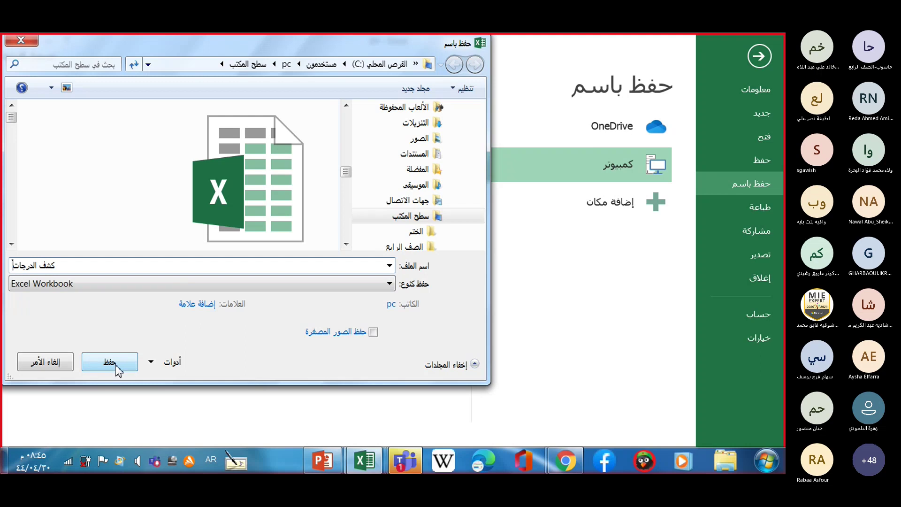
left_click(116, 366)
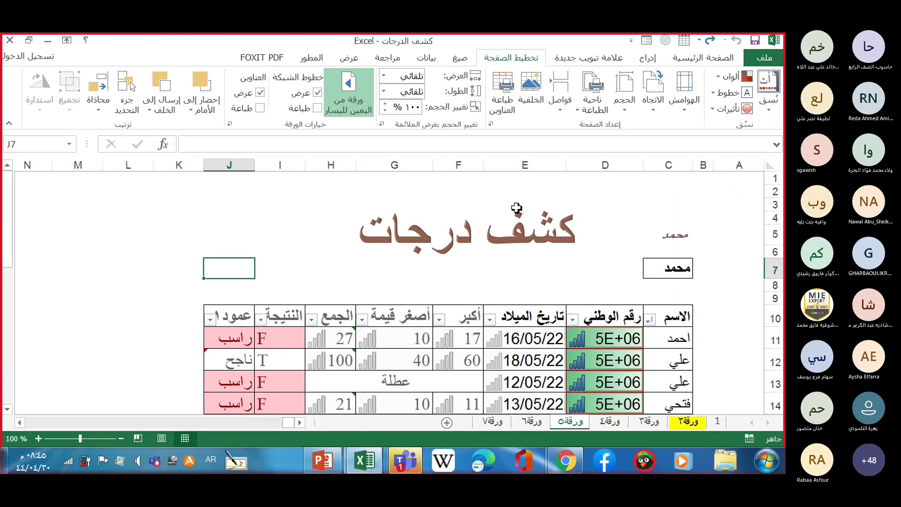
left_click(488, 188)
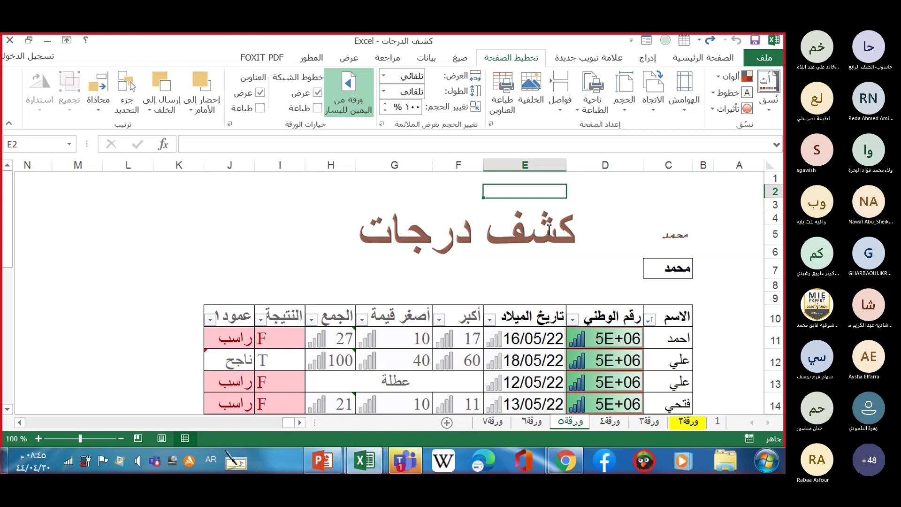
left_click(556, 215)
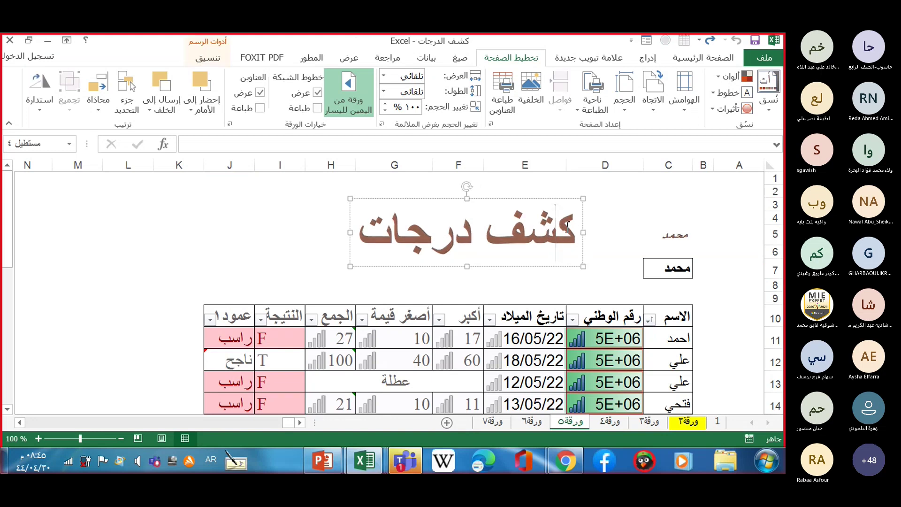
left_click(604, 193)
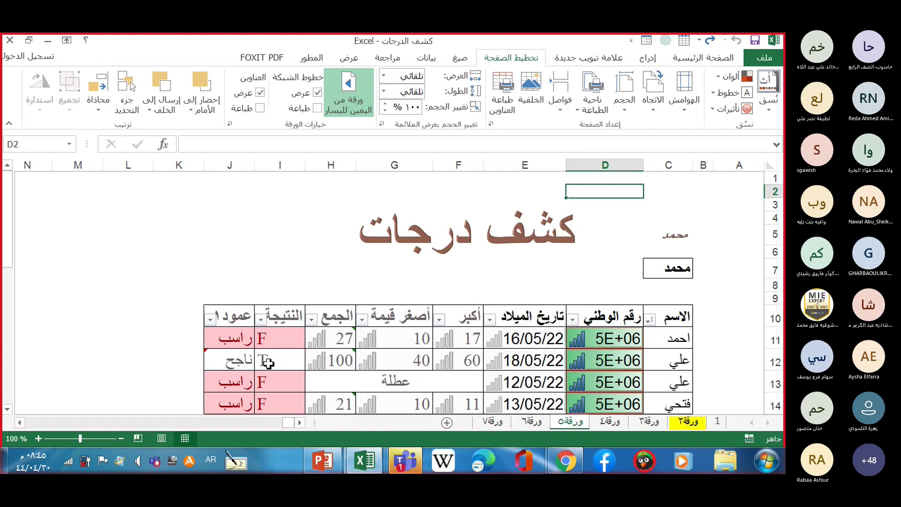
left_click_drag(8, 224, 9, 248)
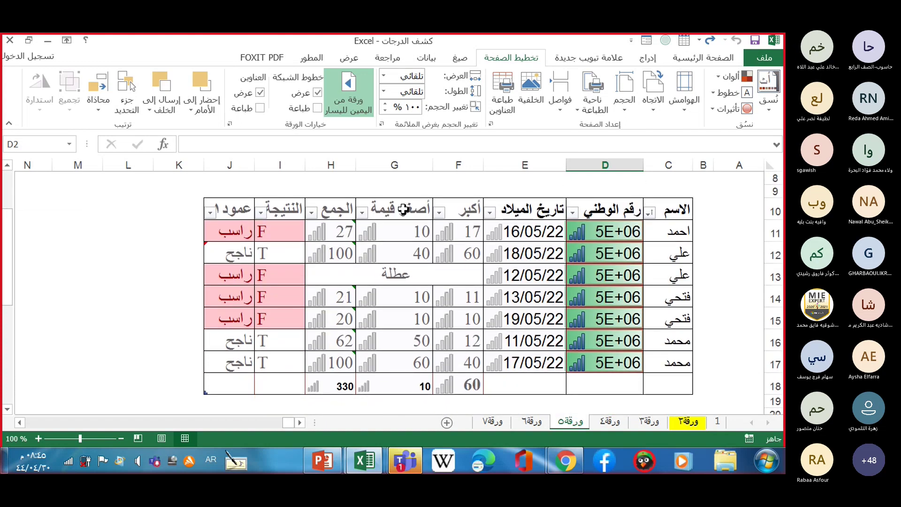
left_click(404, 209)
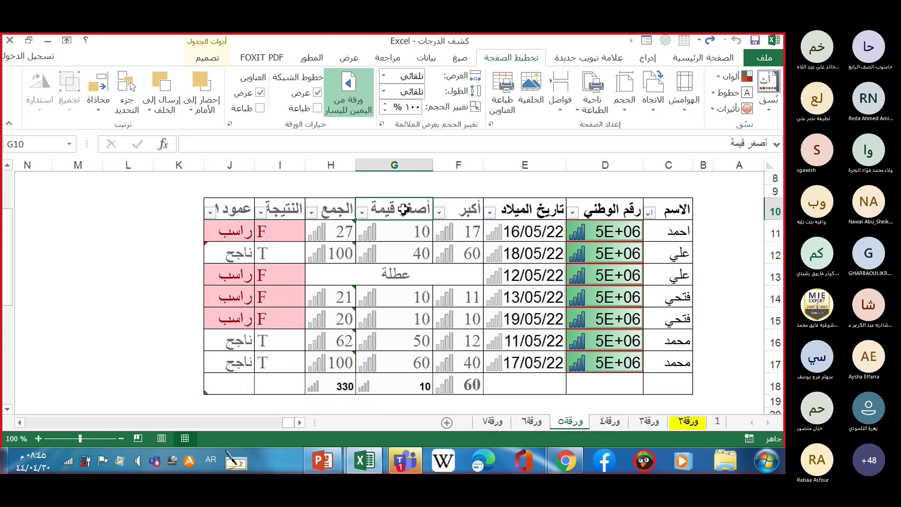